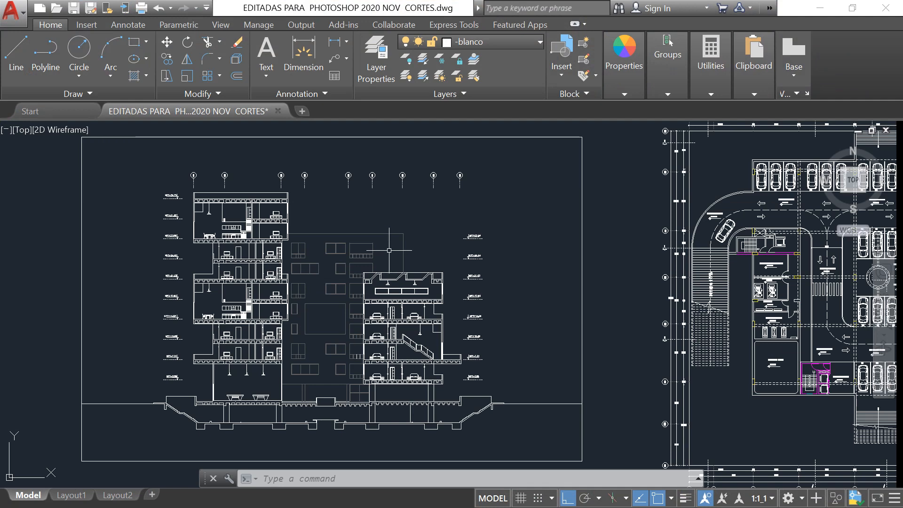
# - Examine the building section up close and select the short wall line beside the staircase to check its layer
pyautogui.scroll(3, 386, 261)
pyautogui.scroll(-3, 358, 278)
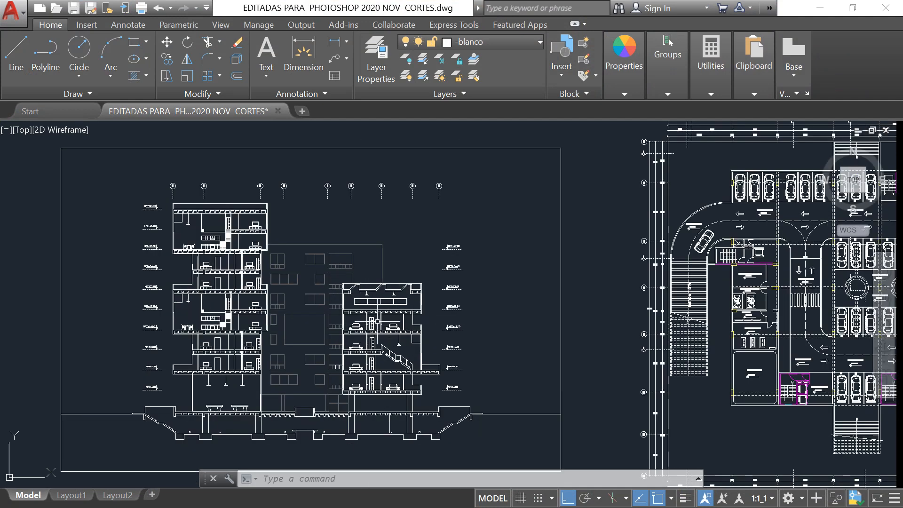
pyautogui.scroll(2, 393, 365)
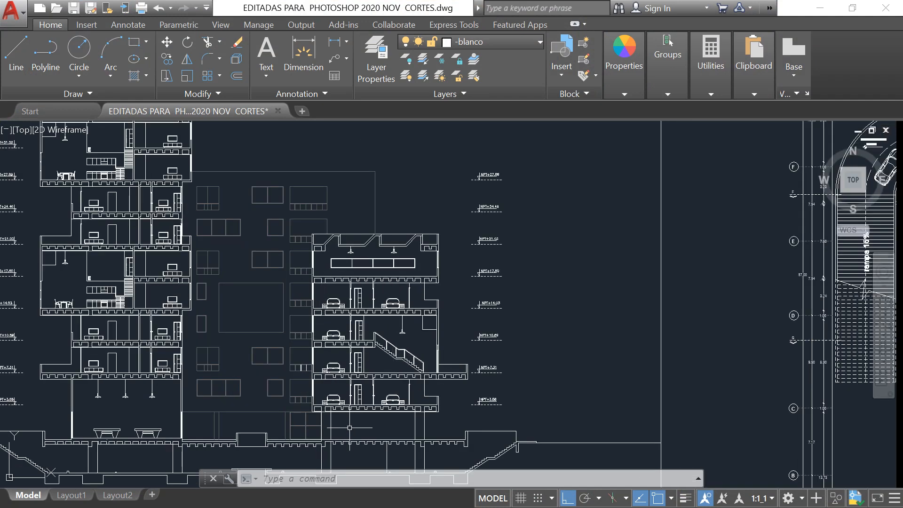
pyautogui.scroll(-2, 390, 332)
pyautogui.scroll(3, 403, 400)
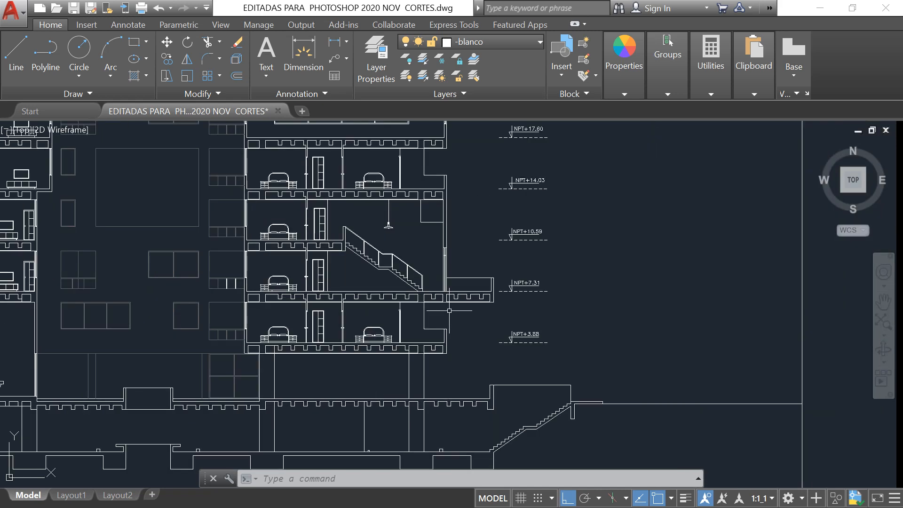
pyautogui.click(451, 225)
pyautogui.click(440, 231)
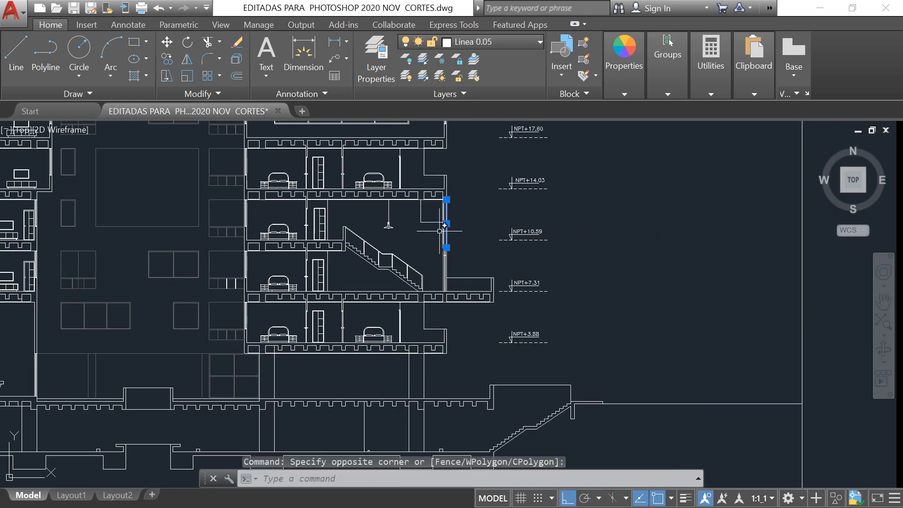
pyautogui.scroll(-2, 411, 306)
pyautogui.scroll(-2, 411, 307)
pyautogui.scroll(2, 325, 178)
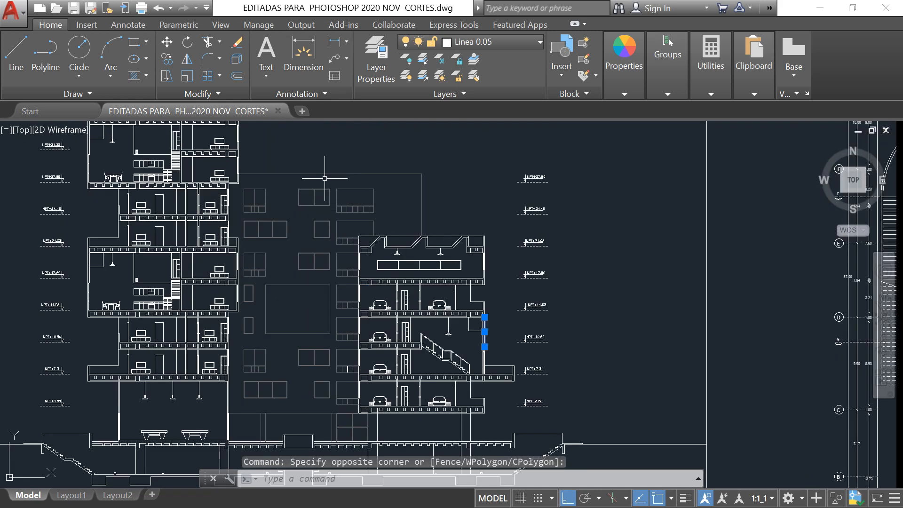
# - Check the layer of the thin background outline above the lower block's roof by selecting its corner lines
pyautogui.press('Escape')
pyautogui.click(425, 187)
pyautogui.click(399, 161)
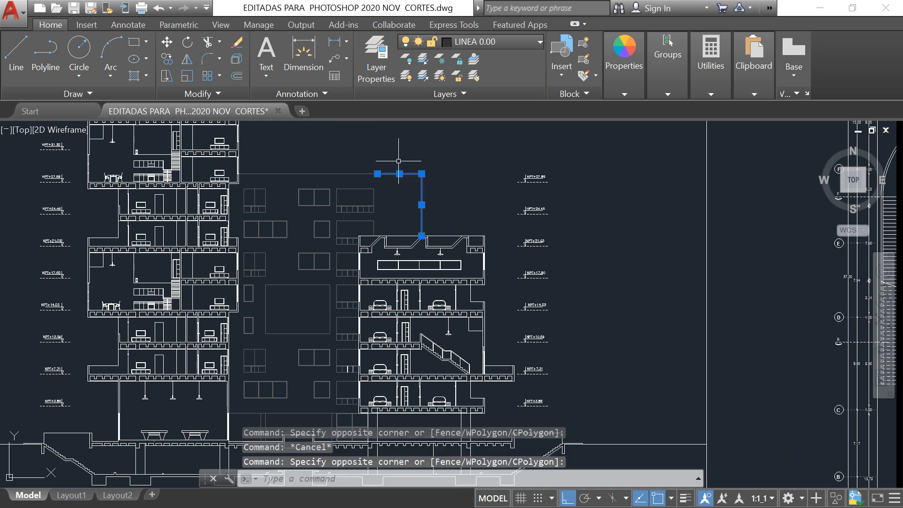
pyautogui.press('Escape')
pyautogui.scroll(-3, 424, 212)
pyautogui.scroll(1, 332, 234)
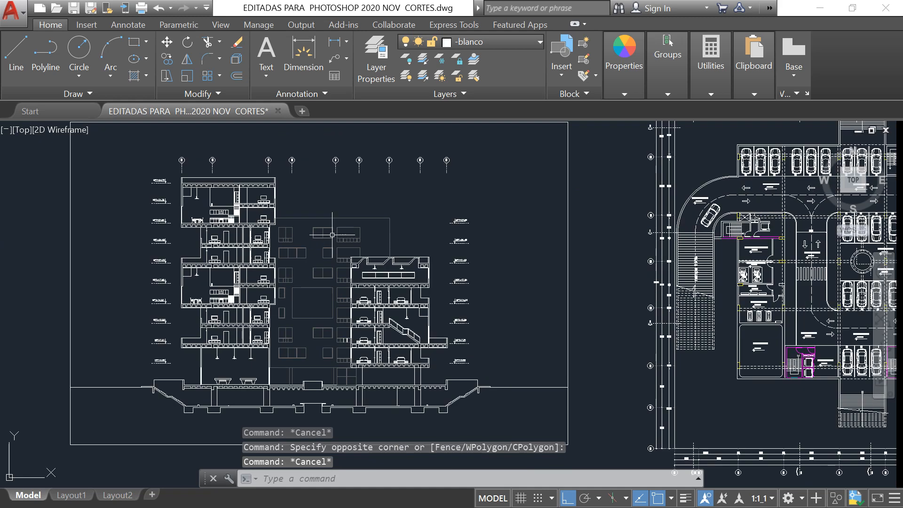
# - Start a plot of the model, dismiss the plotter warning and load the <Previous plot> page setup
pyautogui.hotkey('ctrl', 'p')
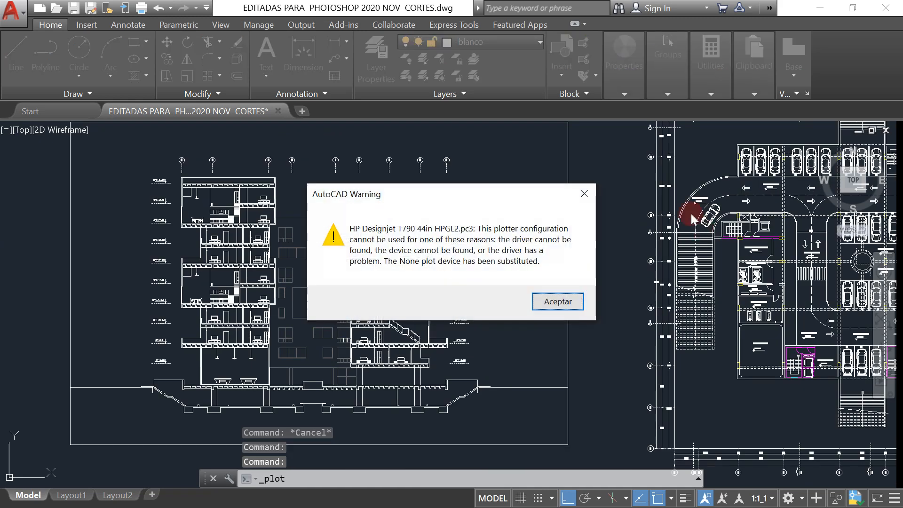
pyautogui.click(585, 194)
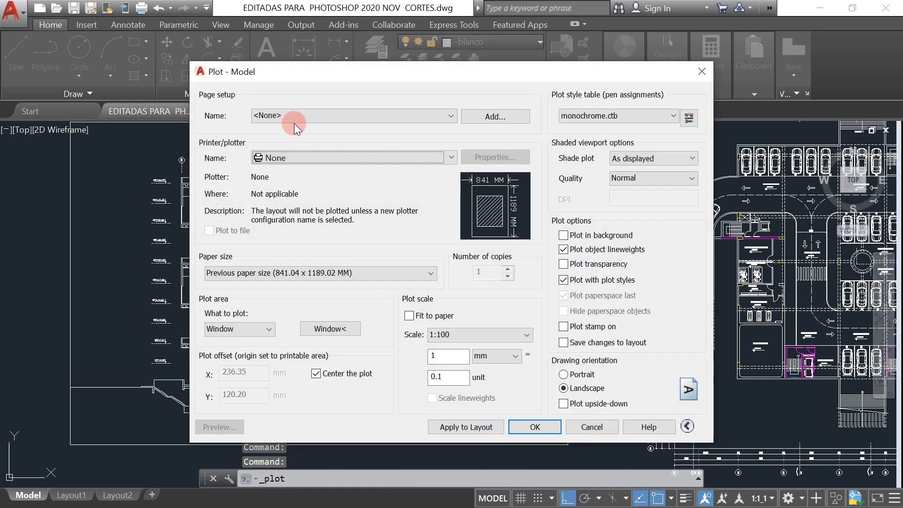
pyautogui.click(275, 115)
pyautogui.click(294, 135)
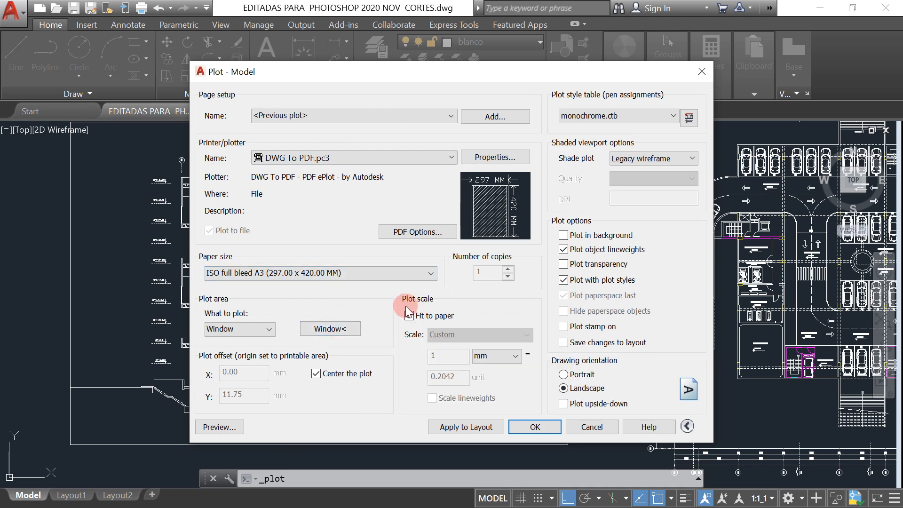
# - Redefine the plot window from one corner of the section's rectangular frame to the opposite corner, just outside the frame
pyautogui.click(335, 329)
pyautogui.scroll(-3, 262, 353)
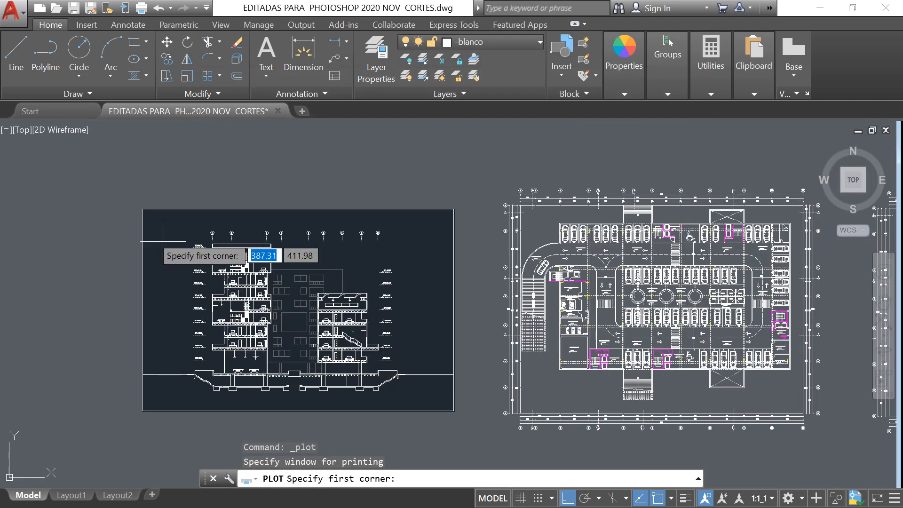
pyautogui.scroll(5, 153, 238)
pyautogui.scroll(6, 217, 217)
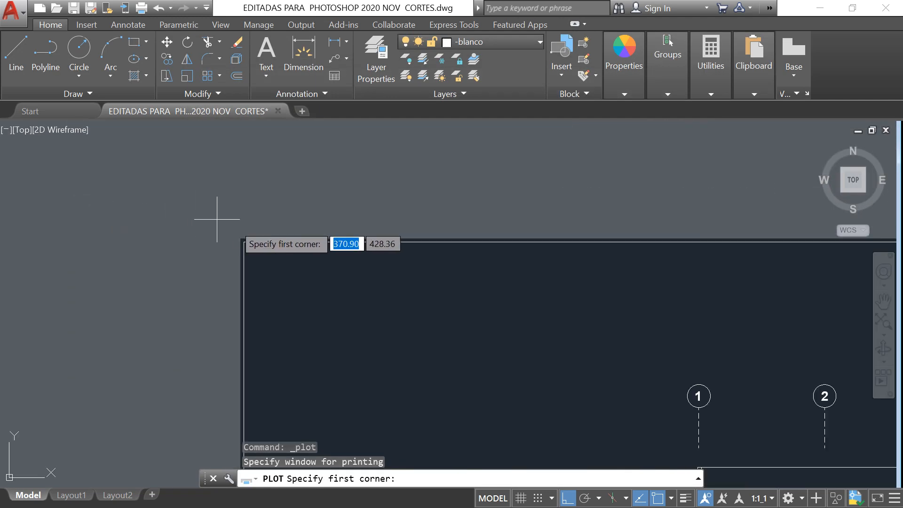
pyautogui.click(238, 272)
pyautogui.scroll(-4, 240, 223)
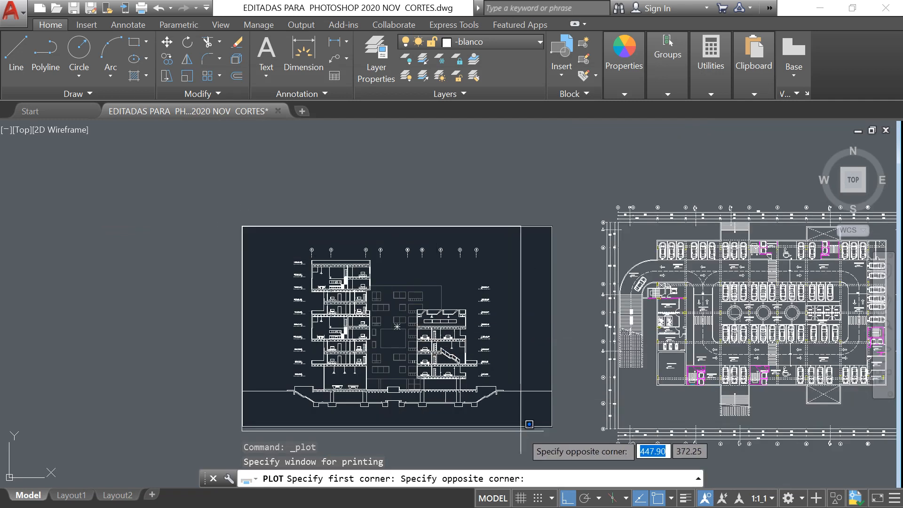
pyautogui.scroll(5, 569, 419)
pyautogui.scroll(5, 572, 403)
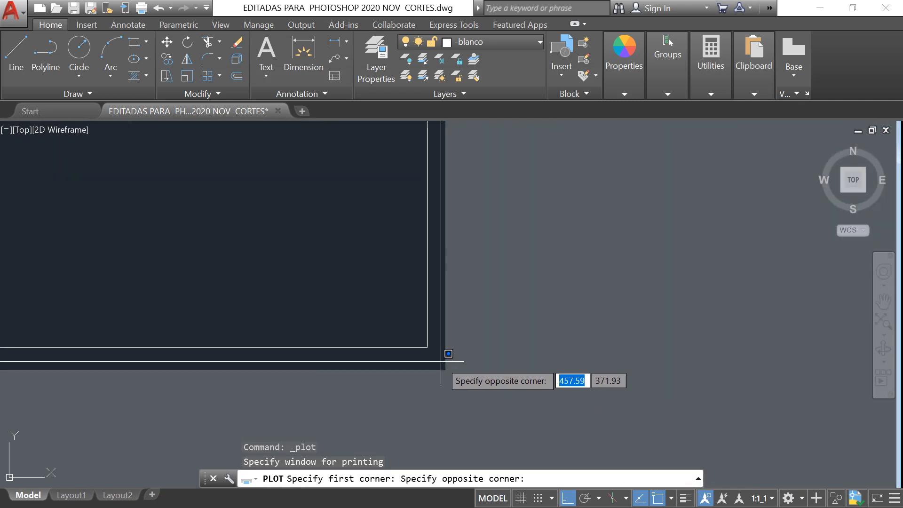
pyautogui.click(261, 435)
# - Preview the plot, examine the section's lines up close and as a whole sheet, and leave without plotting
pyautogui.click(219, 427)
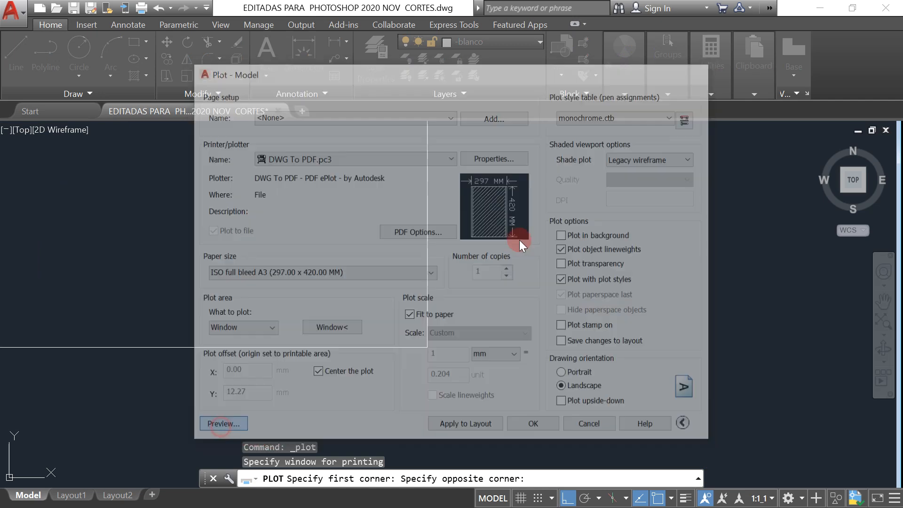
pyautogui.scroll(8, 484, 218)
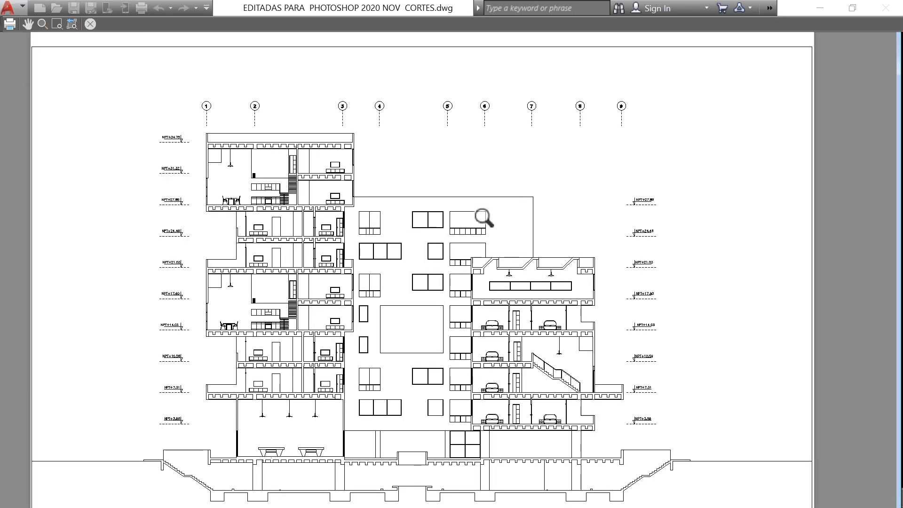
pyautogui.scroll(-8, 431, 264)
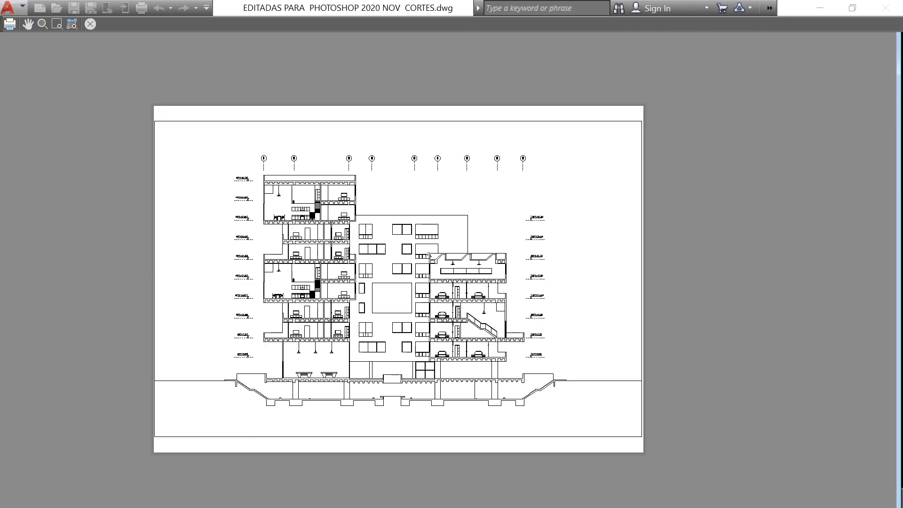
pyautogui.scroll(3, 432, 309)
pyautogui.scroll(3, 444, 203)
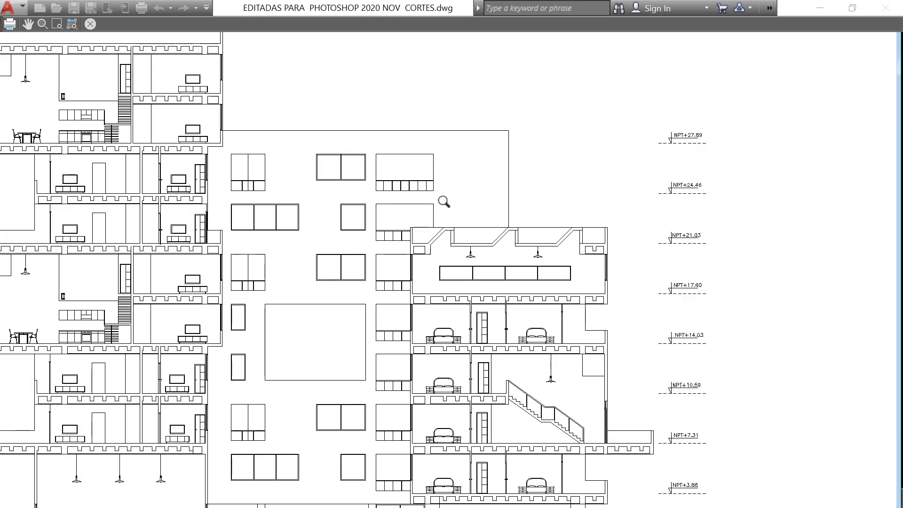
pyautogui.scroll(3, 492, 164)
pyautogui.scroll(-7, 497, 246)
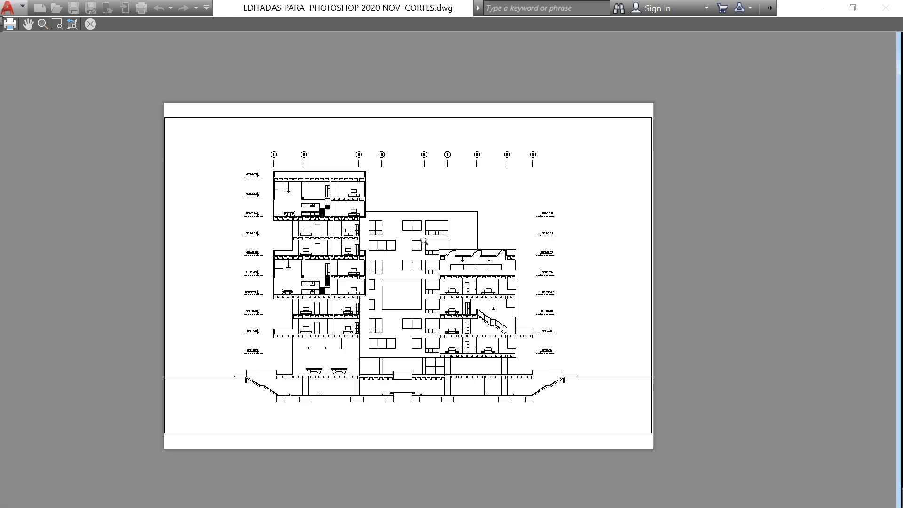
pyautogui.scroll(6, 428, 245)
pyautogui.scroll(-6, 479, 341)
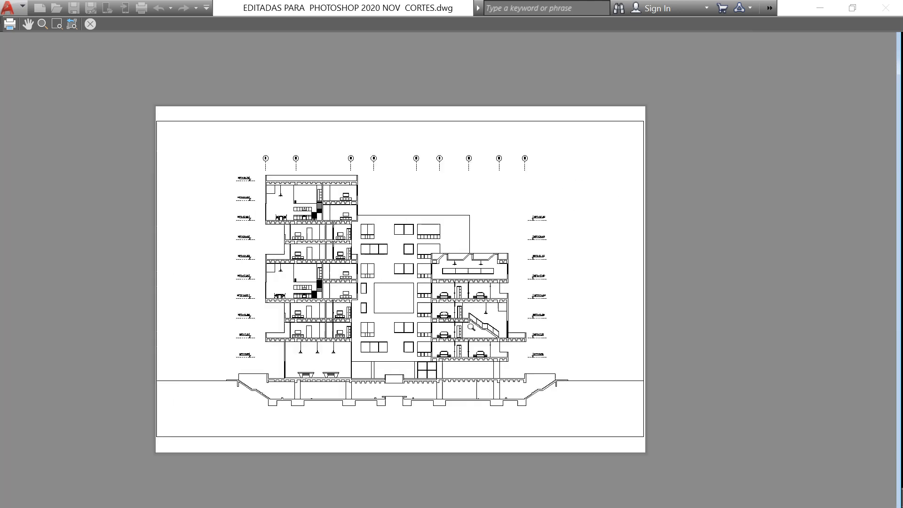
pyautogui.rightClick(450, 192)
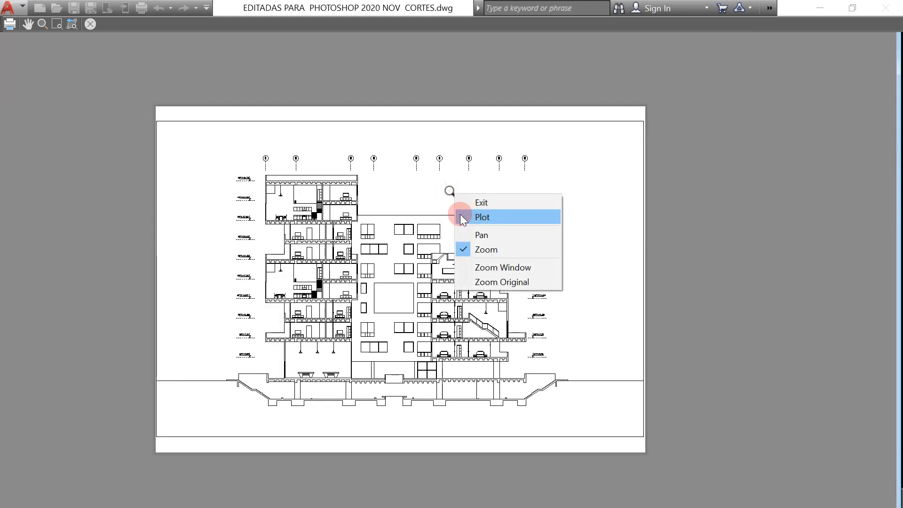
pyautogui.click(422, 203)
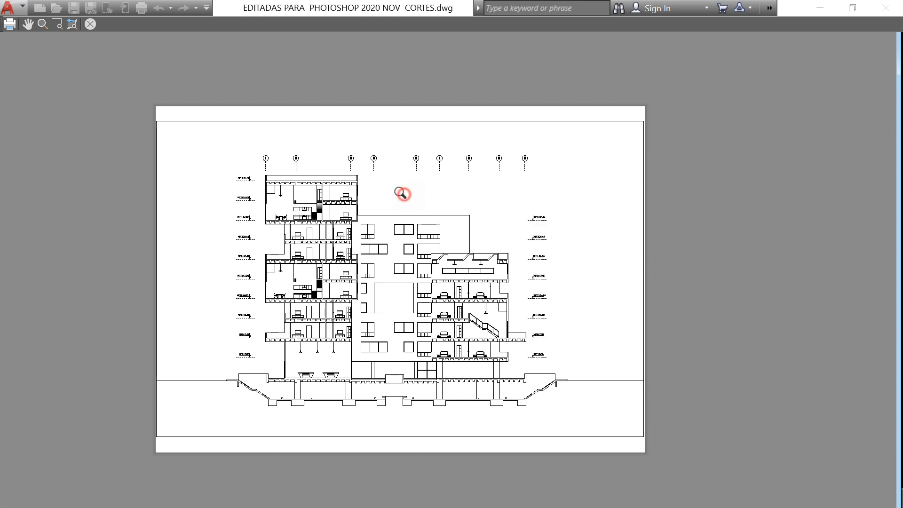
pyautogui.press('Escape')
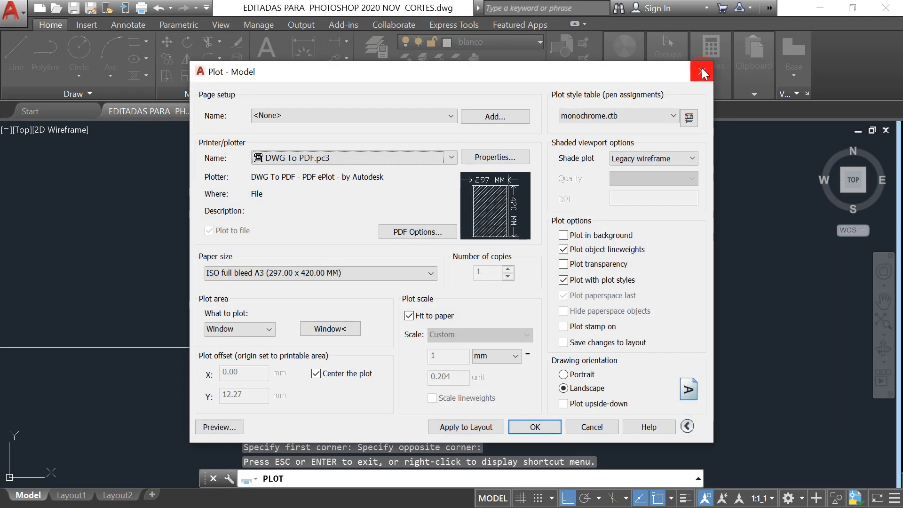
pyautogui.click(702, 71)
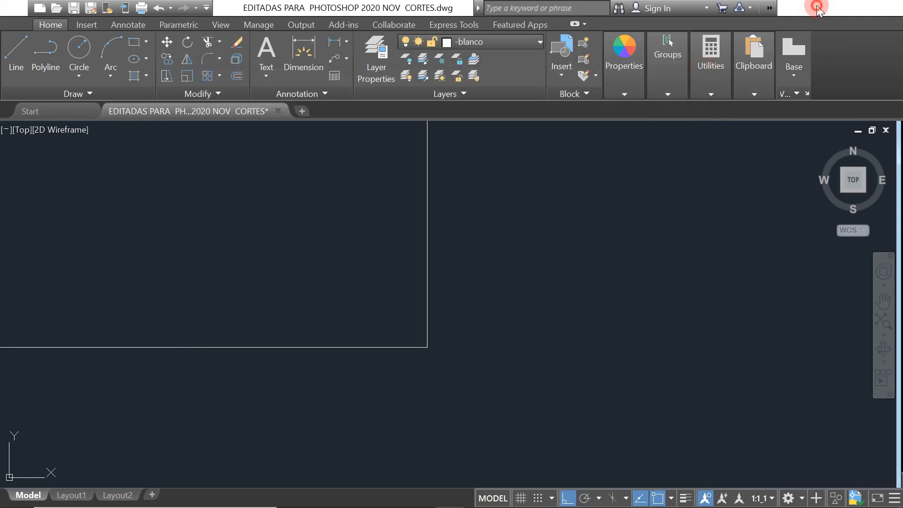
# - Switch to the desktop and open the "pdf corte" file with Adobe Photoshop 2020
pyautogui.click(820, 8)
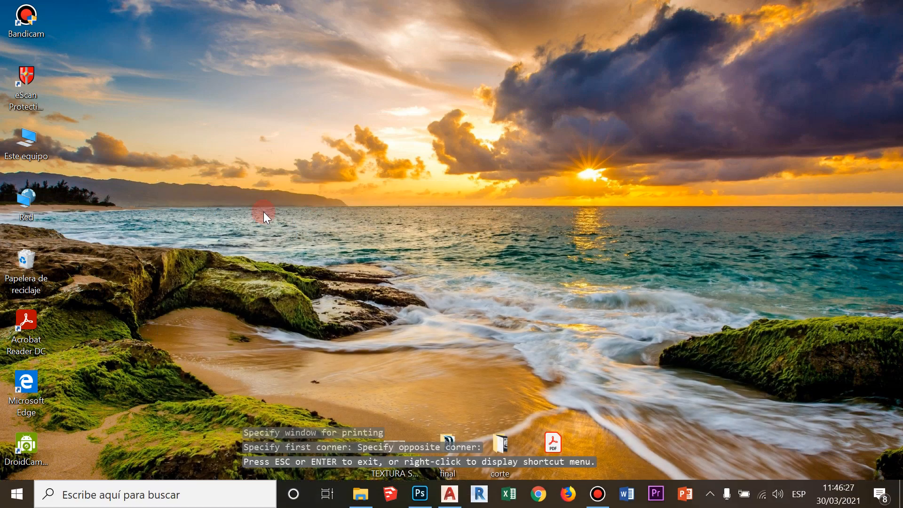
pyautogui.rightClick(553, 442)
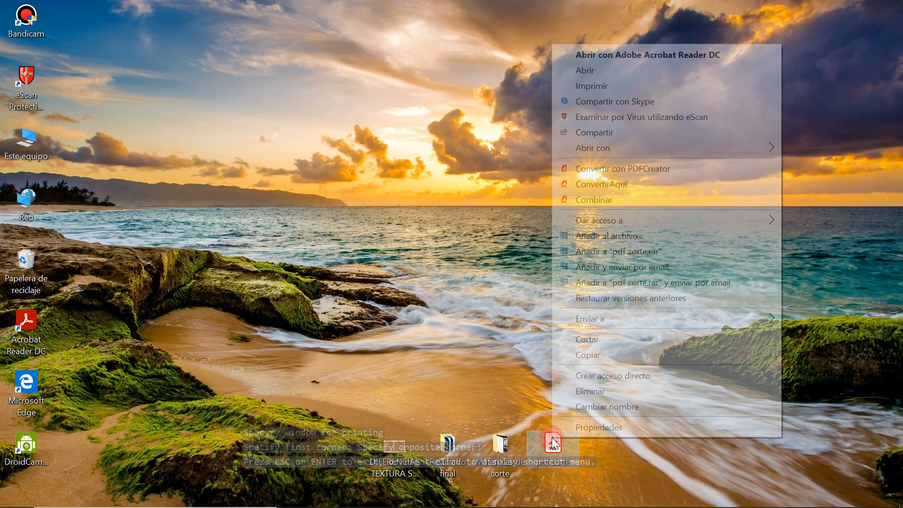
pyautogui.moveTo(580, 147)
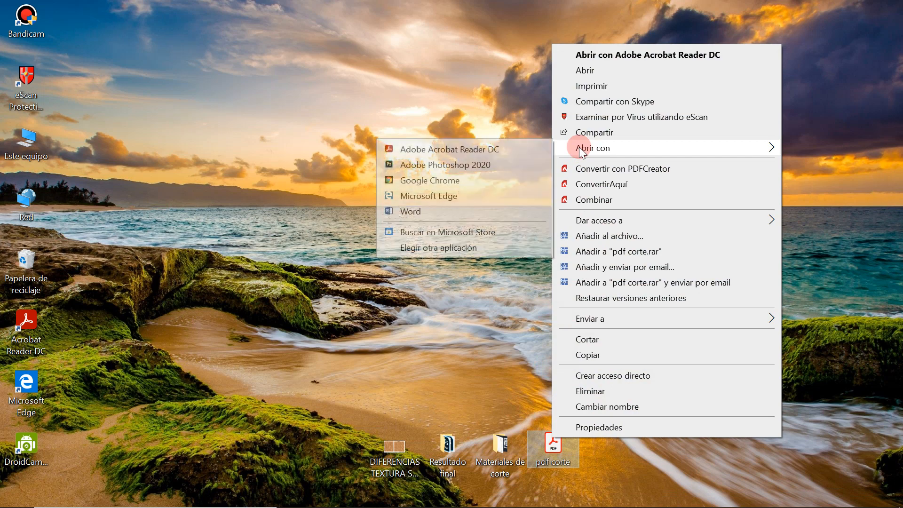
pyautogui.click(477, 163)
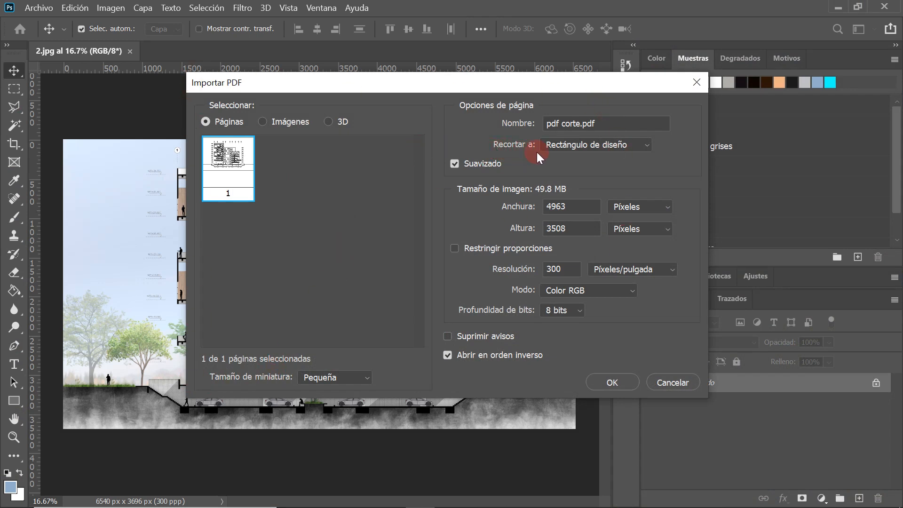
# - Review the crop options, keep Rectángulo de diseño, and import the PDF page at 300 pixels/inch in RGB colour
pyautogui.click(605, 141)
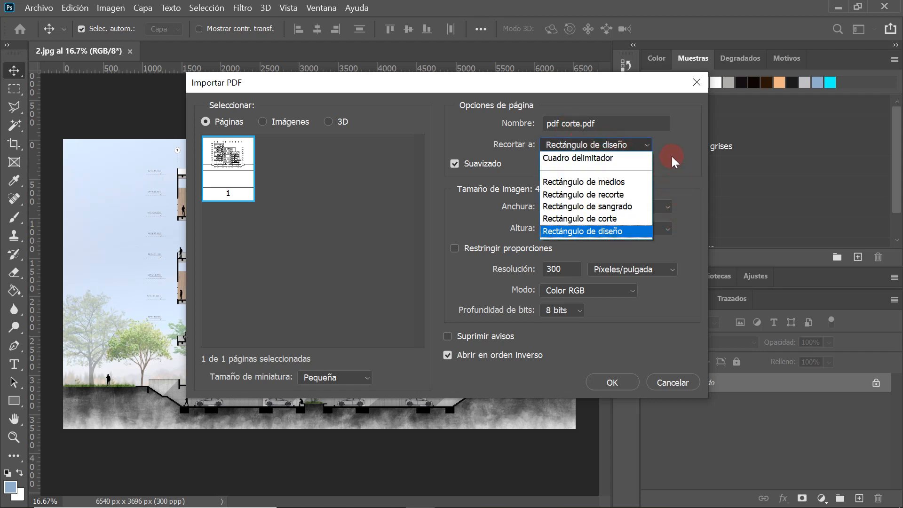
pyautogui.click(672, 156)
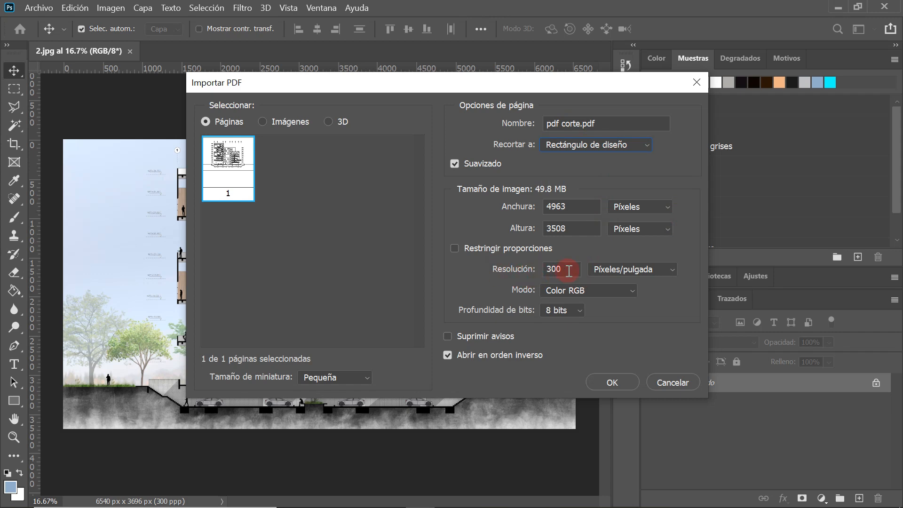
pyautogui.click(629, 379)
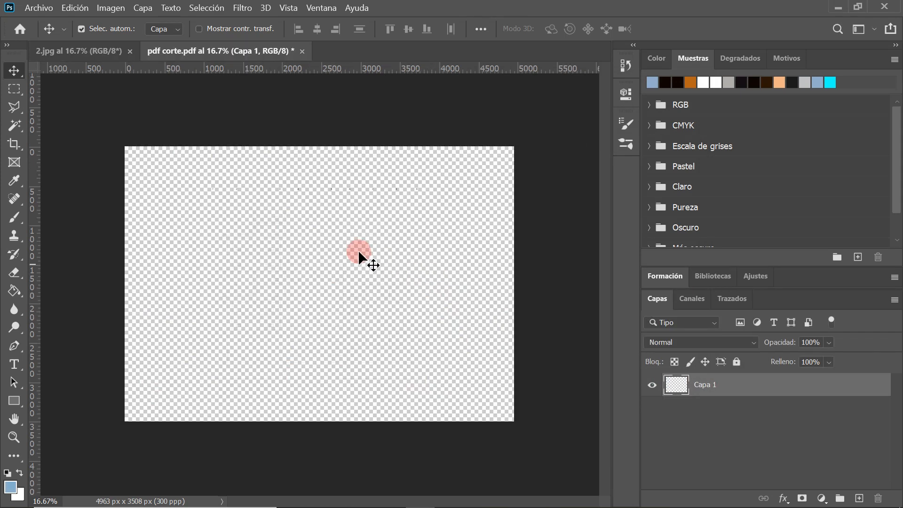
# - Examine the imported section drawing on its transparent background, from the axis numbers up close to the whole page
pyautogui.scroll(3, 422, 234)
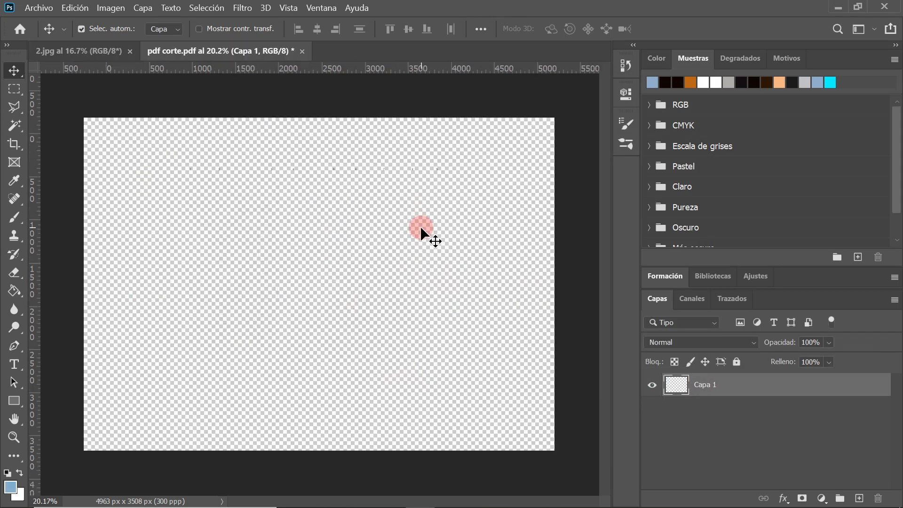
pyautogui.scroll(4, 466, 135)
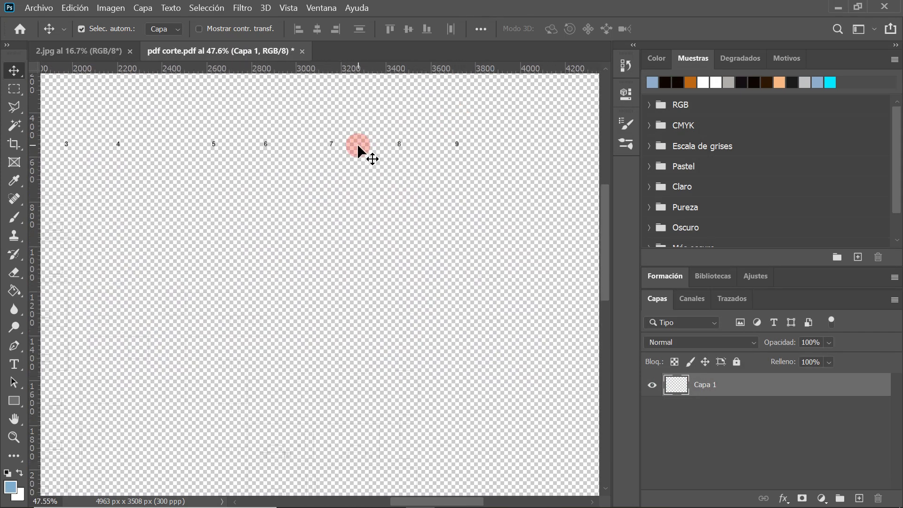
pyautogui.scroll(-3, 363, 153)
pyautogui.scroll(-1, 357, 145)
pyautogui.scroll(2, 340, 289)
pyautogui.scroll(2, 227, 192)
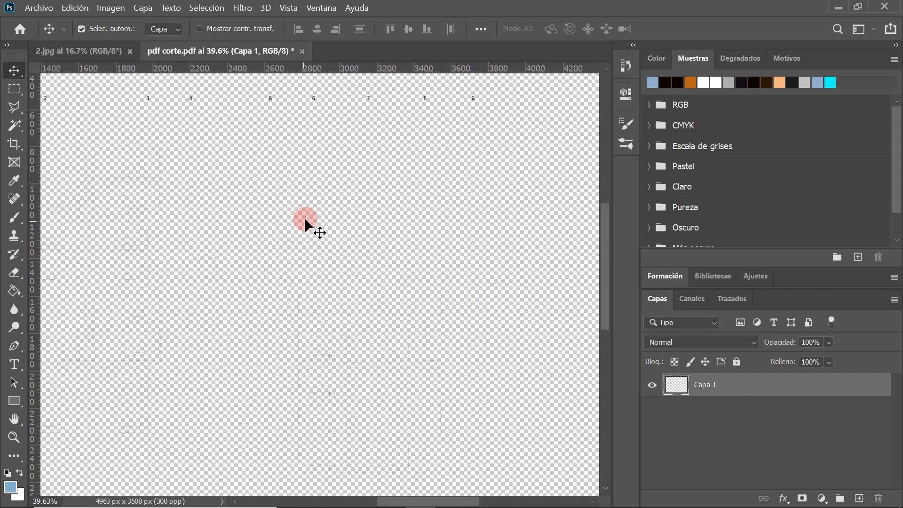
pyautogui.scroll(-3, 305, 219)
pyautogui.scroll(1, 337, 290)
pyautogui.scroll(-3, 336, 290)
pyautogui.scroll(2, 433, 302)
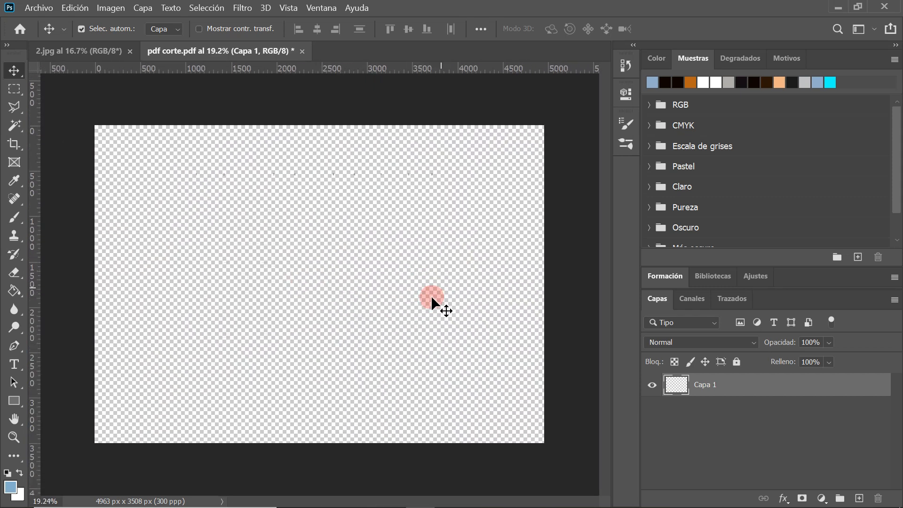
# - Draw a white-filled rectangle without stroke, about 5021 x 3614 px, covering the whole page
pyautogui.scroll(-2, 417, 317)
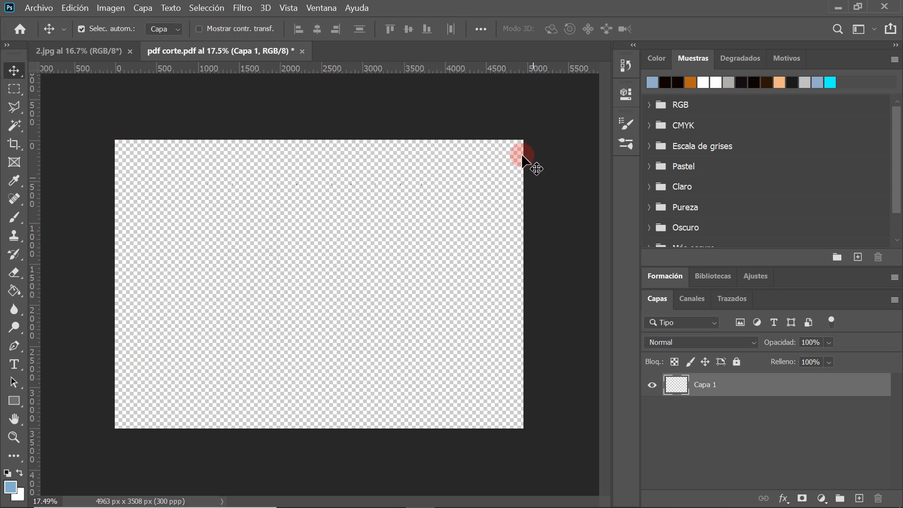
pyautogui.click(12, 404)
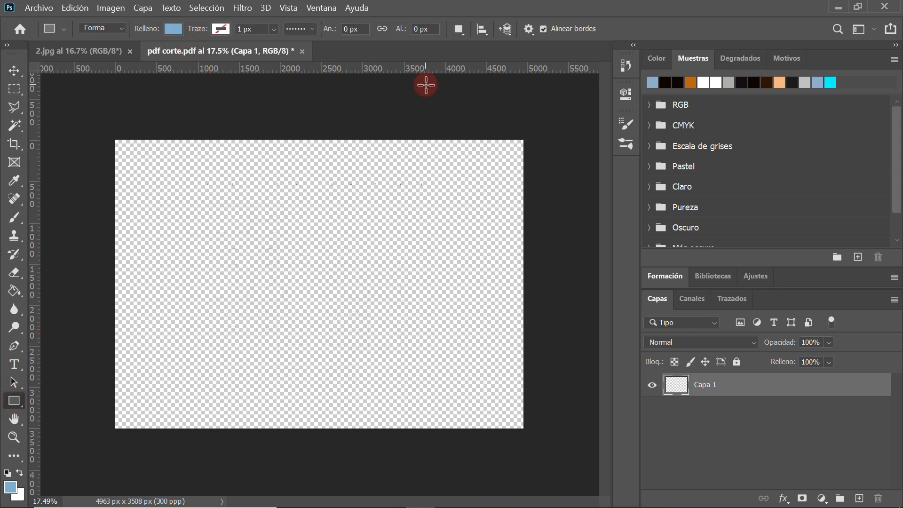
pyautogui.click(174, 30)
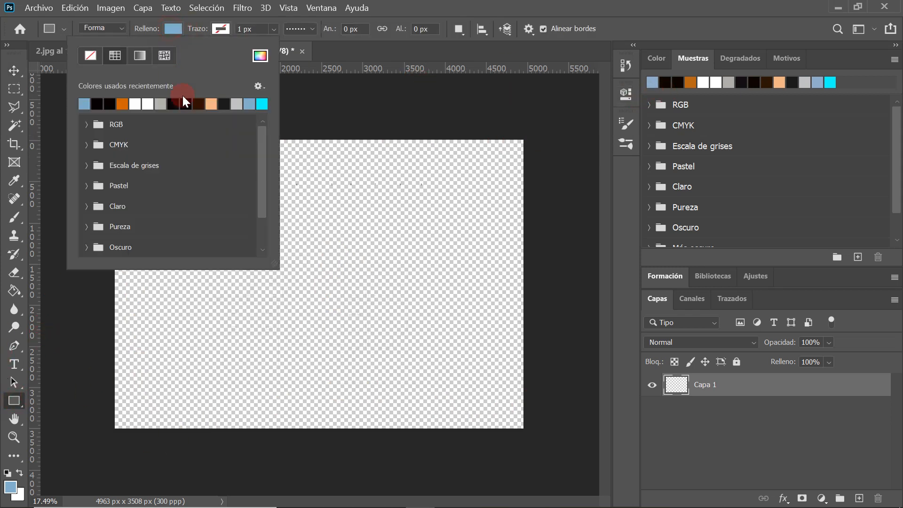
pyautogui.click(135, 104)
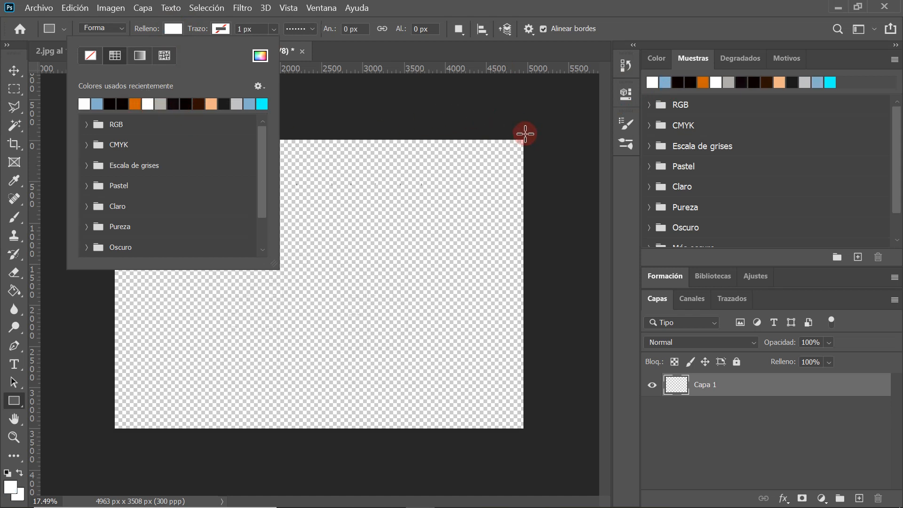
pyautogui.moveTo(525, 133); pyautogui.dragTo(112, 431)
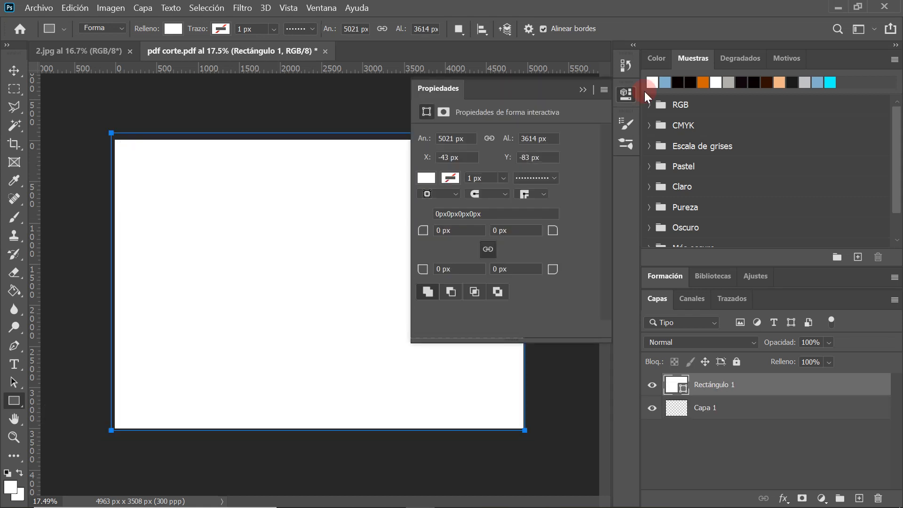
pyautogui.click(584, 90)
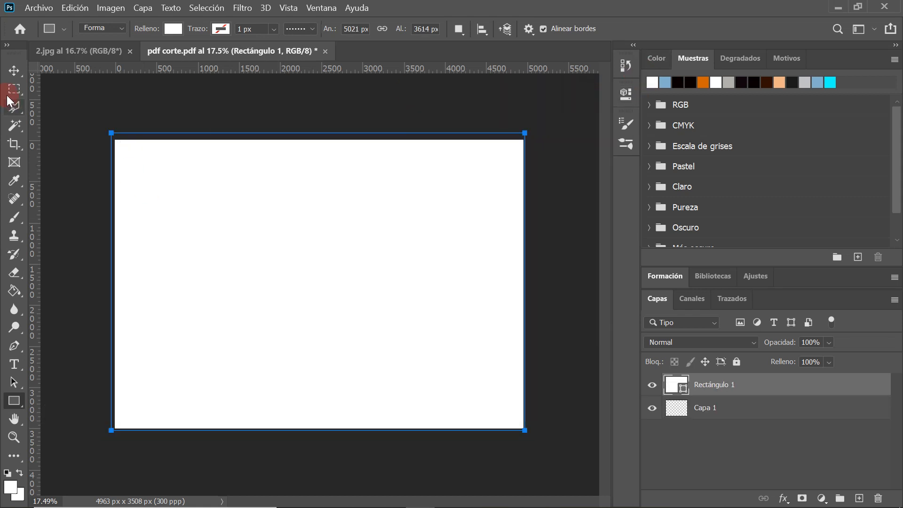
# - Place the Rectángulo 1 layer beneath Capa 1 so it serves as a white background for the section
pyautogui.click(13, 70)
pyautogui.click(367, 244)
pyautogui.click(736, 330)
pyautogui.click(746, 390)
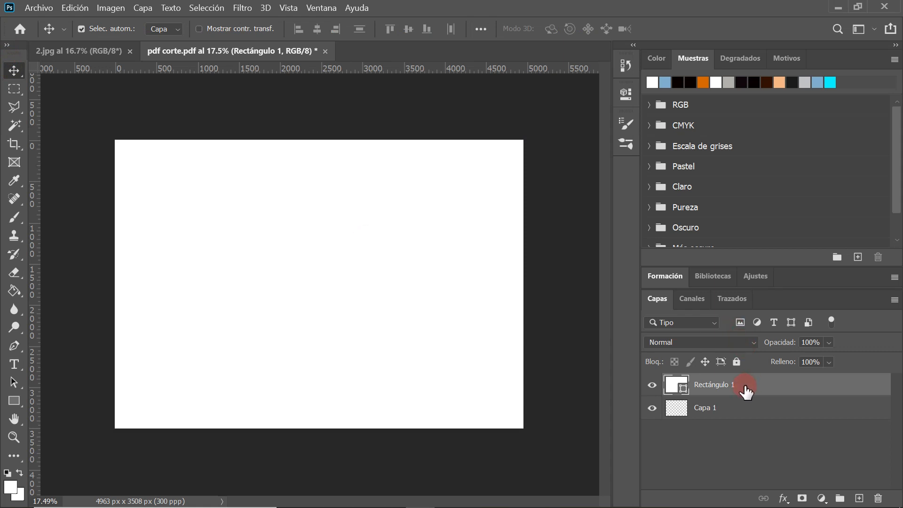
pyautogui.moveTo(745, 390); pyautogui.dragTo(739, 413)
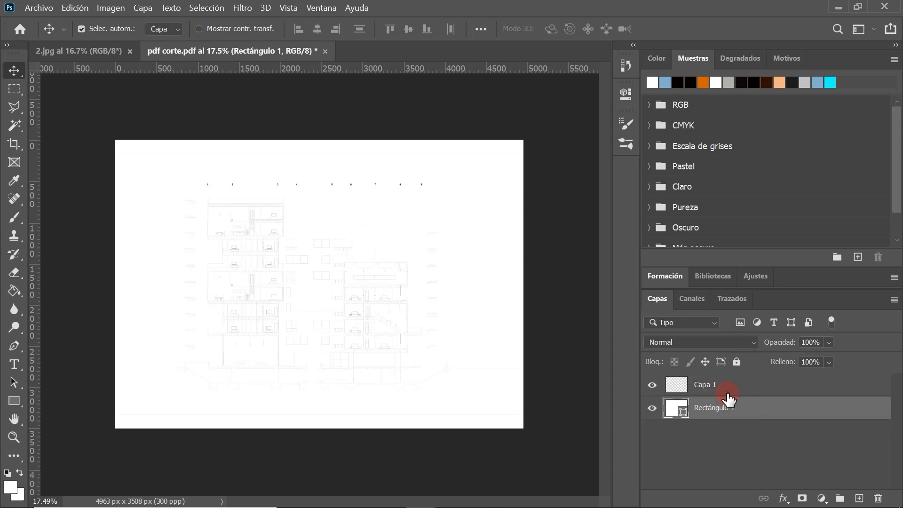
# - Check the section drawing against the white background and rename the Capa 1 layer as "base 1"
pyautogui.scroll(11, 395, 290)
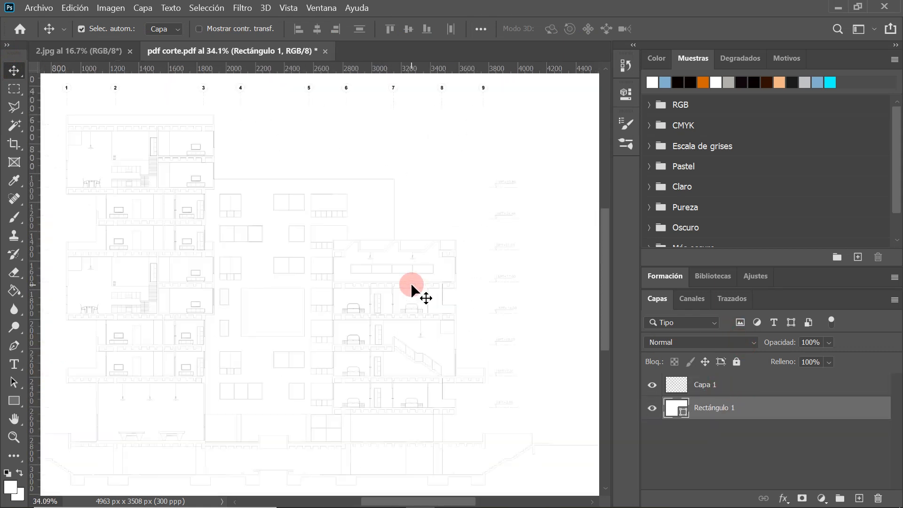
pyautogui.scroll(3, 299, 252)
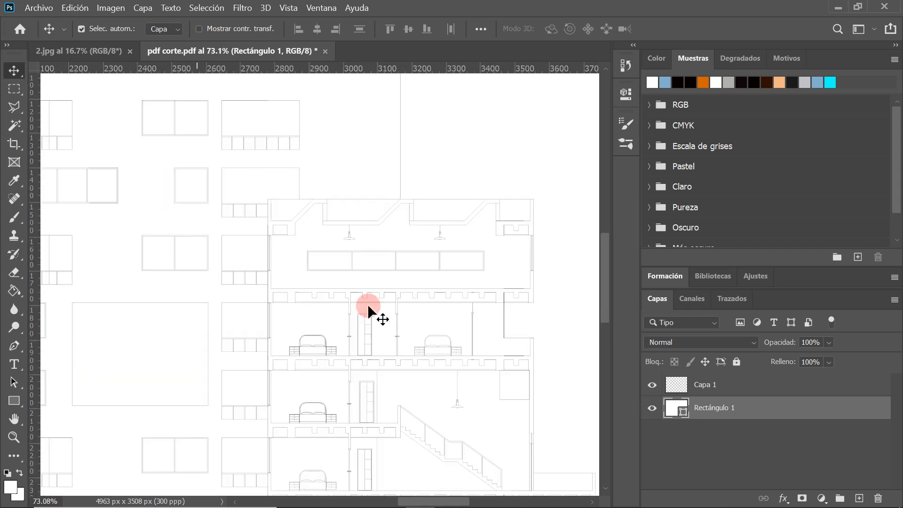
pyautogui.scroll(-2, 379, 288)
pyautogui.scroll(-4, 378, 288)
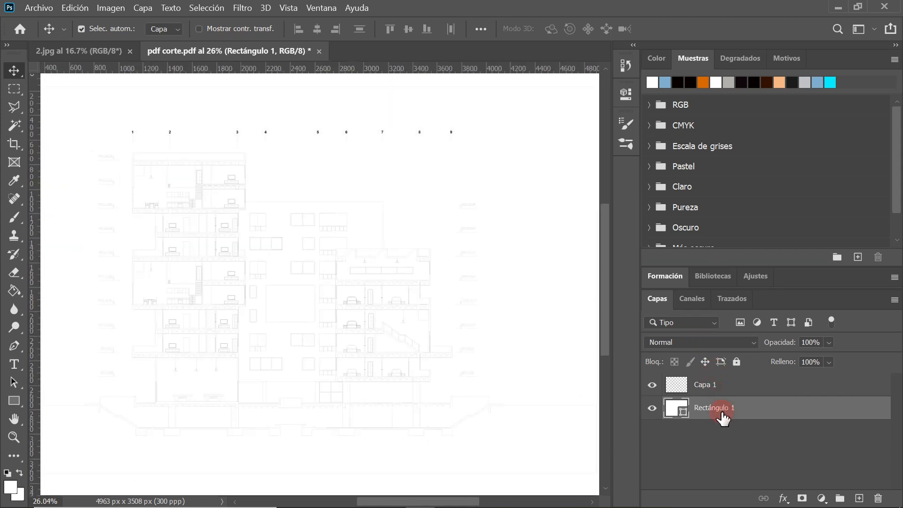
pyautogui.doubleClick(715, 385)
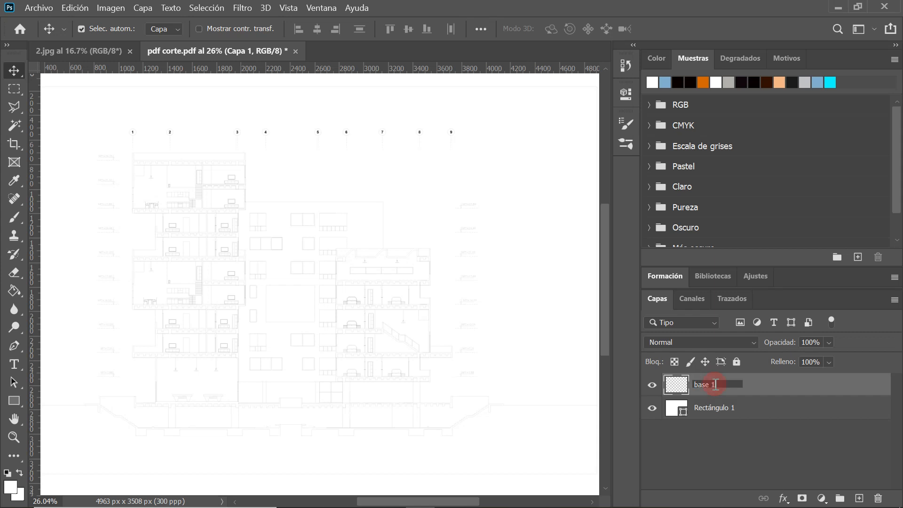
pyautogui.write('base 1')
pyautogui.press('Return')
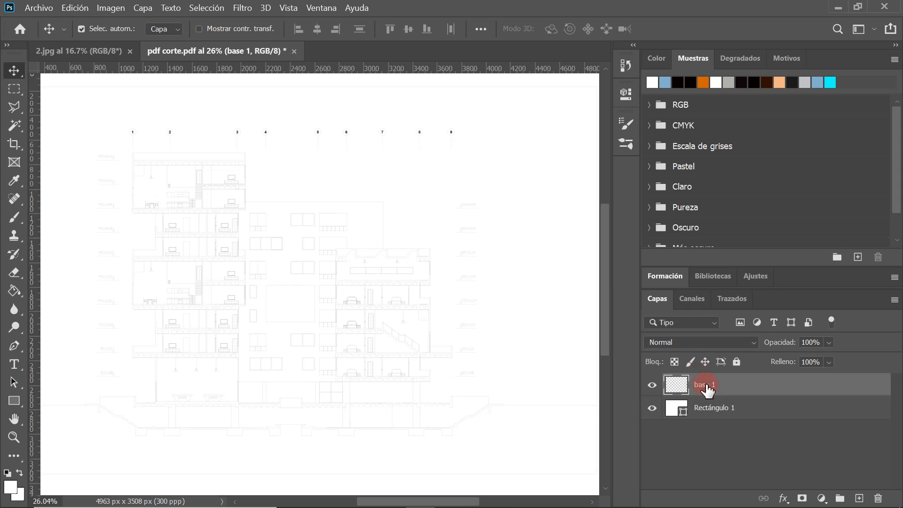
# - Duplicate the base 1 layer ten times, up to base 1 copia 10, to strengthen the section's faint lines
pyautogui.scroll(-2, 390, 287)
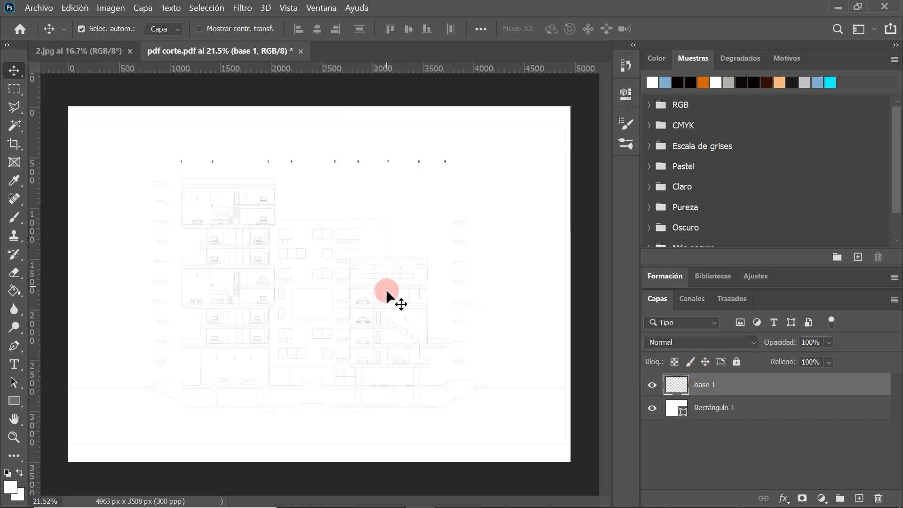
pyautogui.scroll(7, 416, 328)
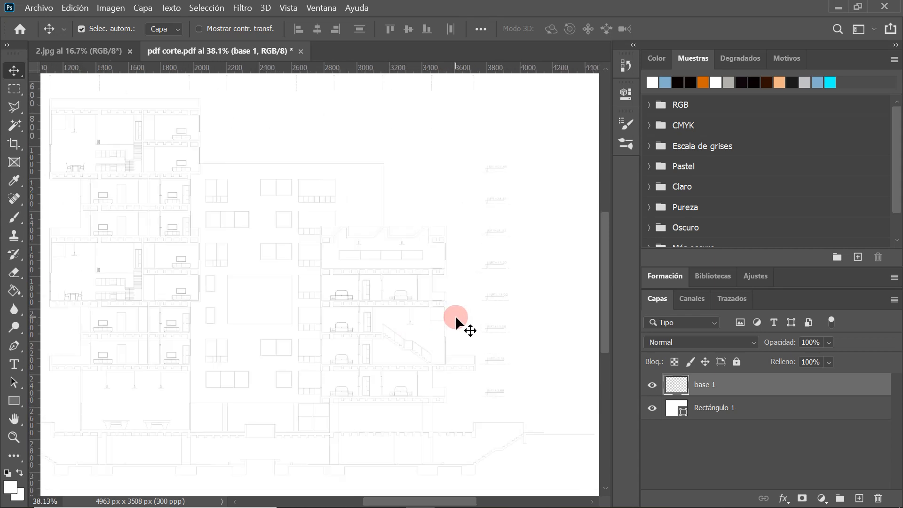
pyautogui.scroll(3, 431, 296)
pyautogui.scroll(-2, 419, 299)
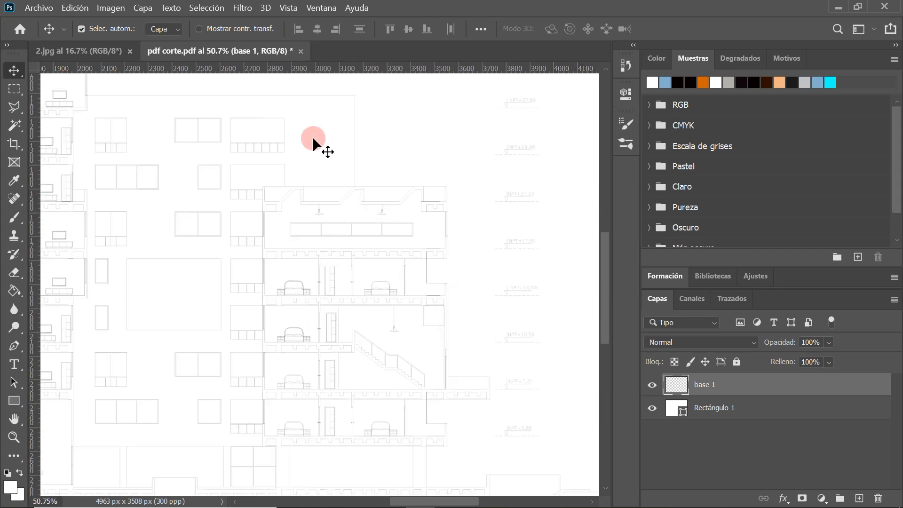
pyautogui.scroll(-1, 334, 221)
pyautogui.scroll(-3, 335, 220)
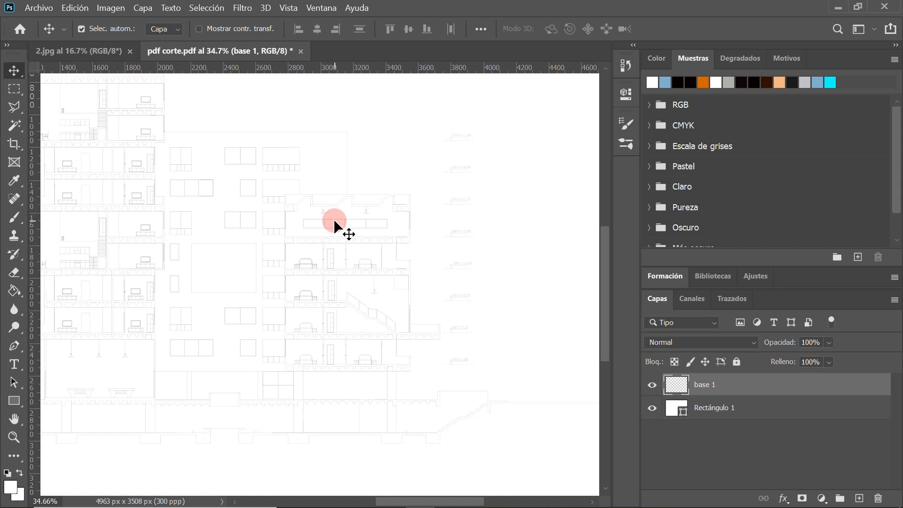
pyautogui.hotkey('ctrl', 'j')
pyautogui.hotkey('ctrl', 'j')
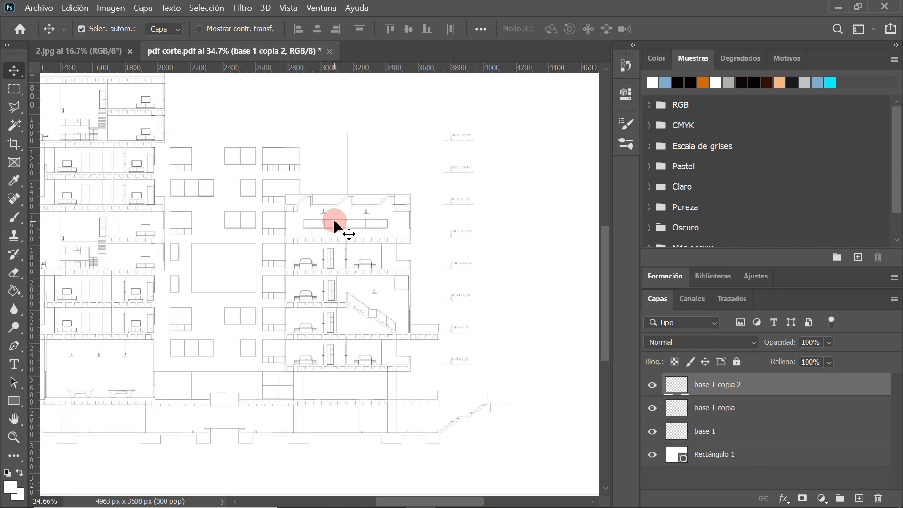
pyautogui.hotkey('ctrl', 'j')
pyautogui.hotkey('ctrl', 'j')
pyautogui.hotkey('ctrl', 'j')
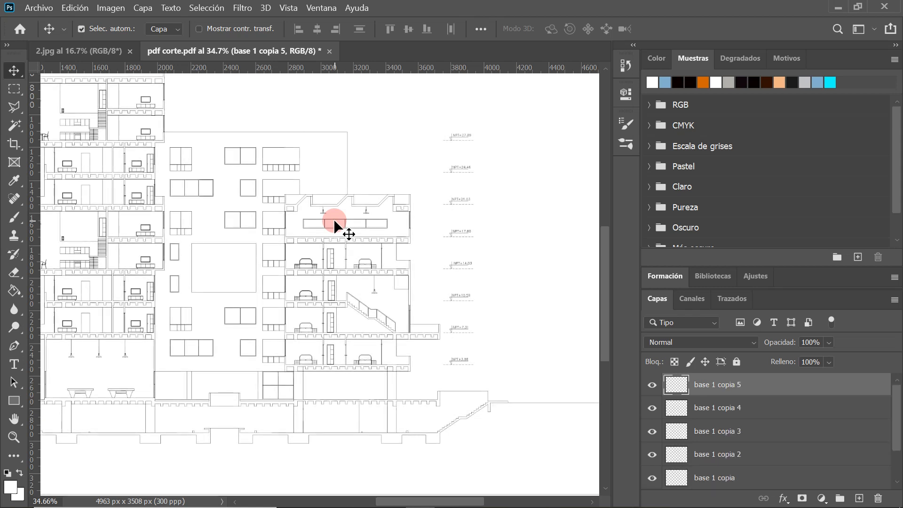
pyautogui.hotkey('ctrl', 'j')
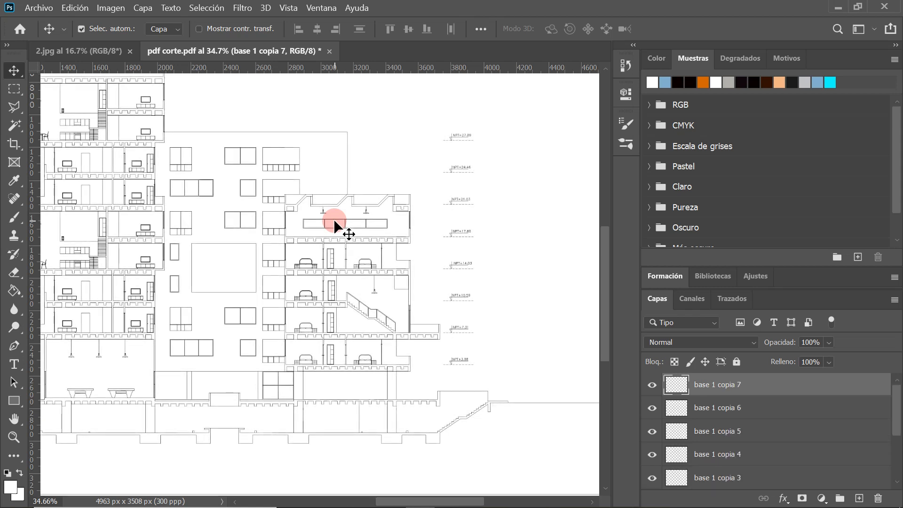
pyautogui.hotkey('ctrl', 'j')
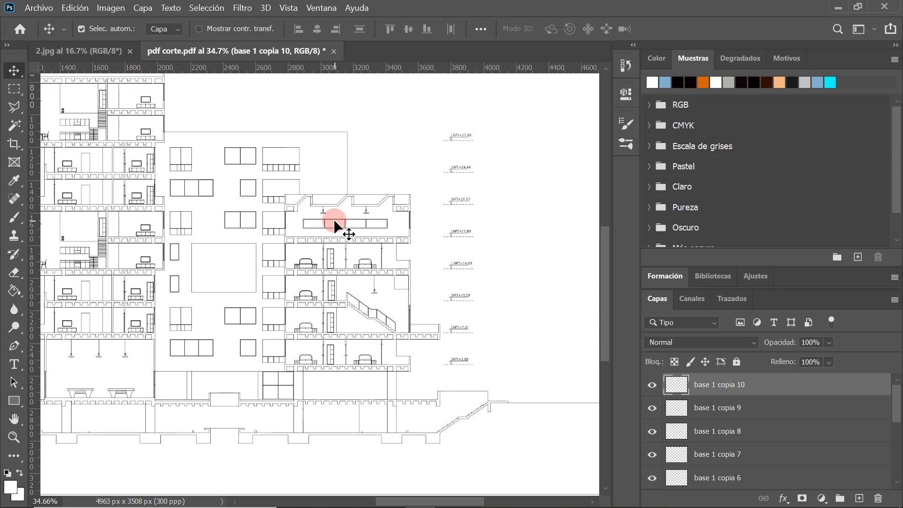
# - Examine the section's lines up close and as a whole page, and review the base 1 copies in a taller layer list
pyautogui.scroll(-4, 341, 230)
pyautogui.scroll(5, 448, 322)
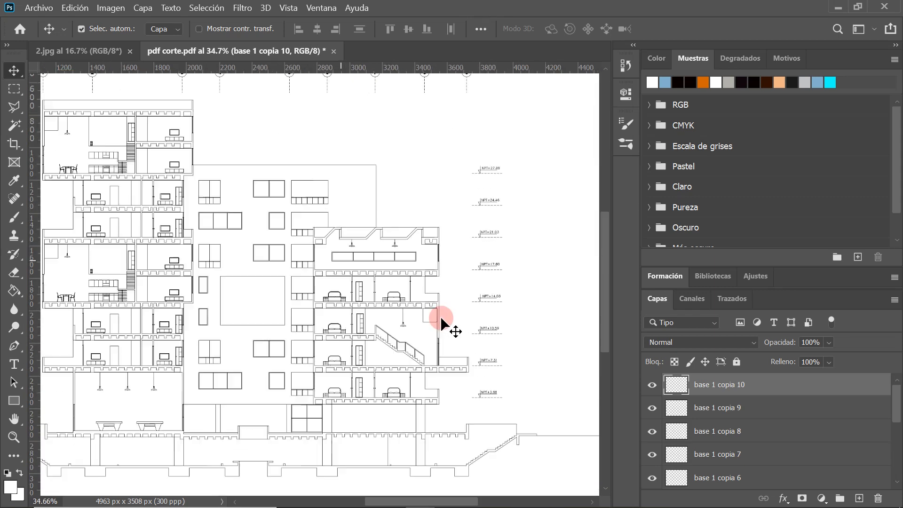
pyautogui.scroll(-3, 235, 244)
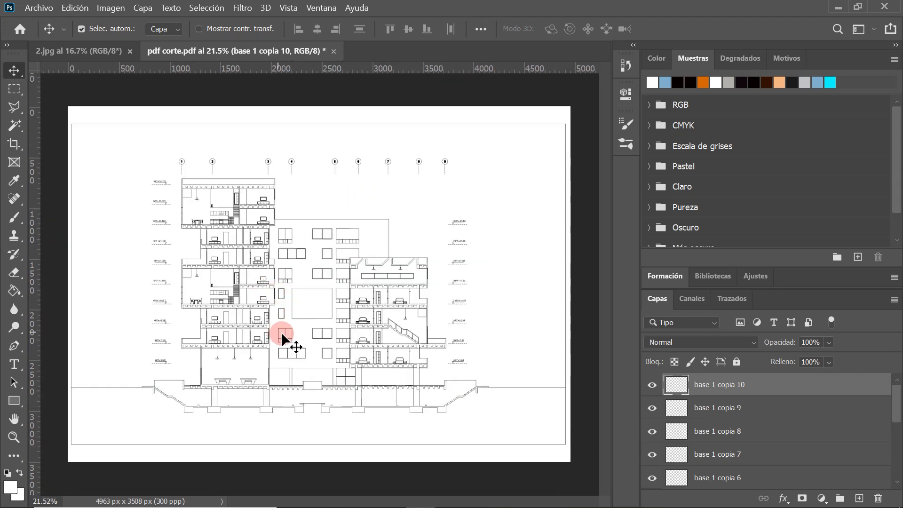
pyautogui.scroll(2, 282, 343)
pyautogui.scroll(-1, 302, 311)
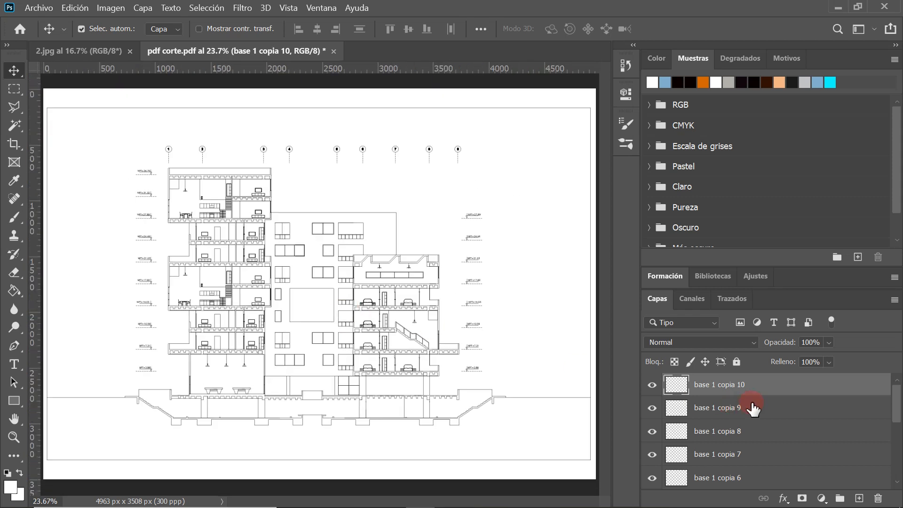
pyautogui.scroll(-1, 753, 403)
pyautogui.scroll(1, 752, 401)
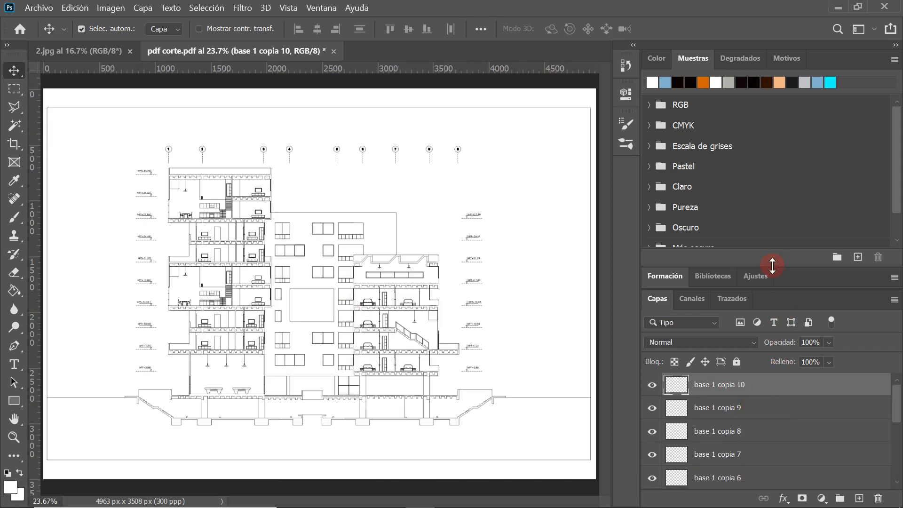
pyautogui.moveTo(772, 268); pyautogui.dragTo(772, 203)
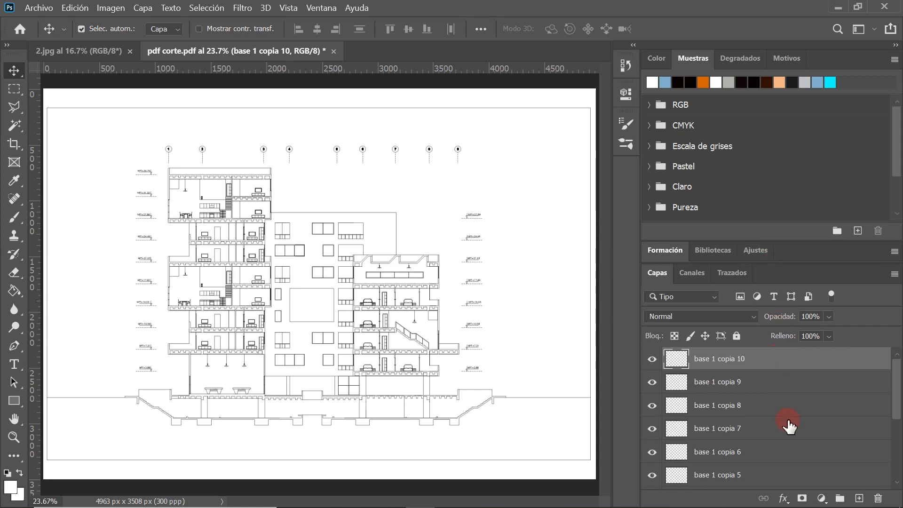
pyautogui.scroll(-1, 790, 426)
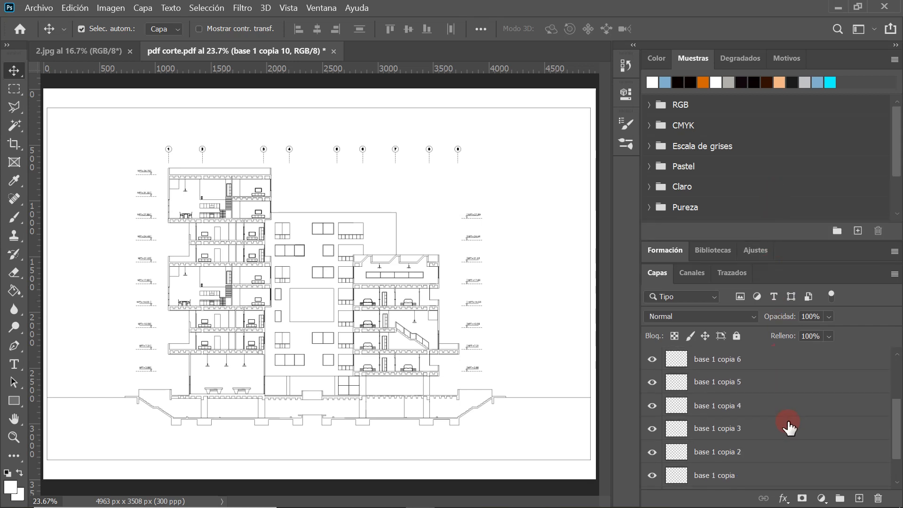
pyautogui.scroll(1, 788, 428)
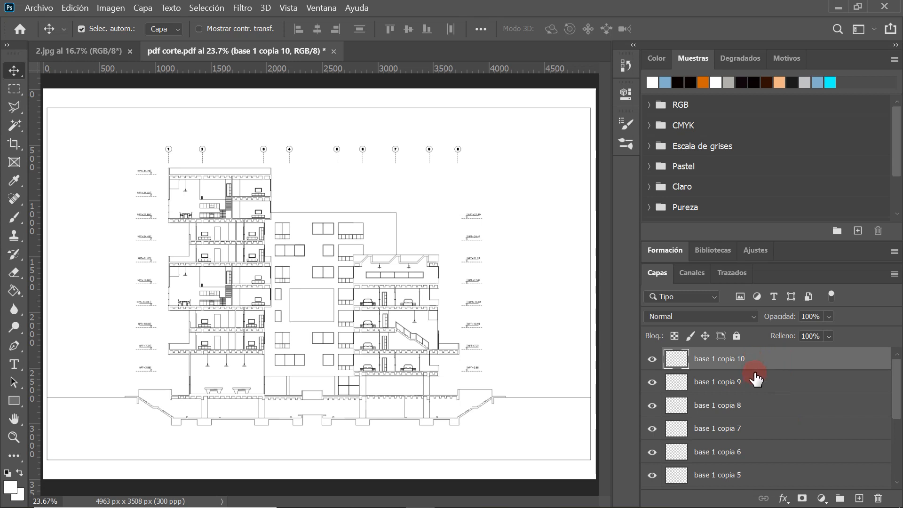
# - Group all the copies from base 1 copia to base 1 copia 10, leaving base 1 and Rectángulo 1 outside, and check the group's contents
pyautogui.scroll(-3, 763, 407)
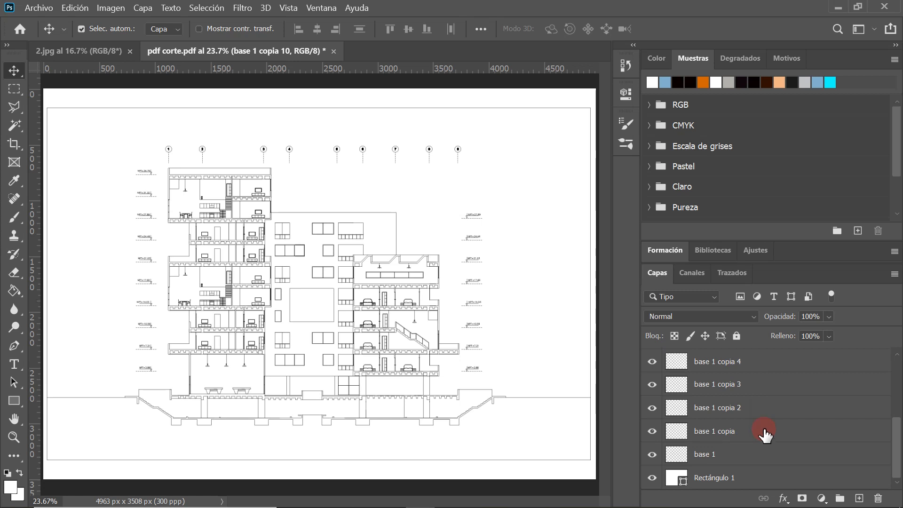
pyautogui.keyDown('shift'); pyautogui.click(765, 431); pyautogui.keyUp('shift')
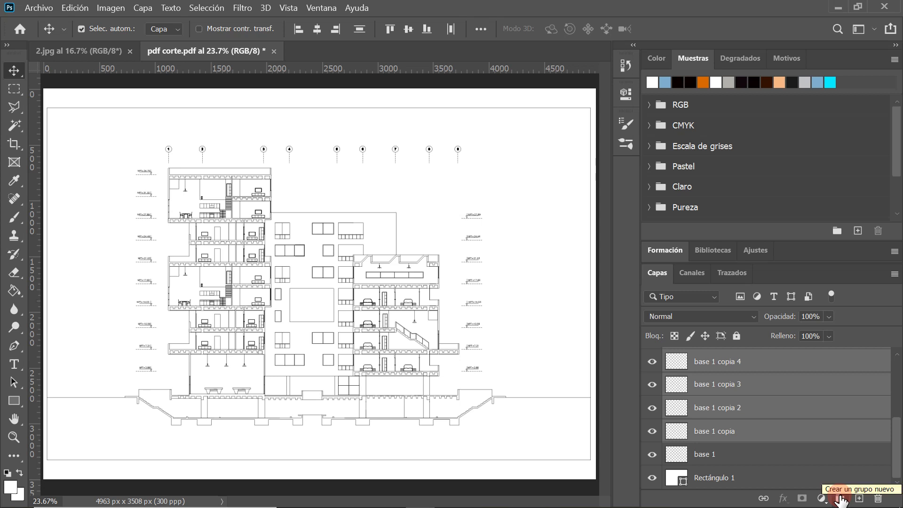
pyautogui.click(841, 499)
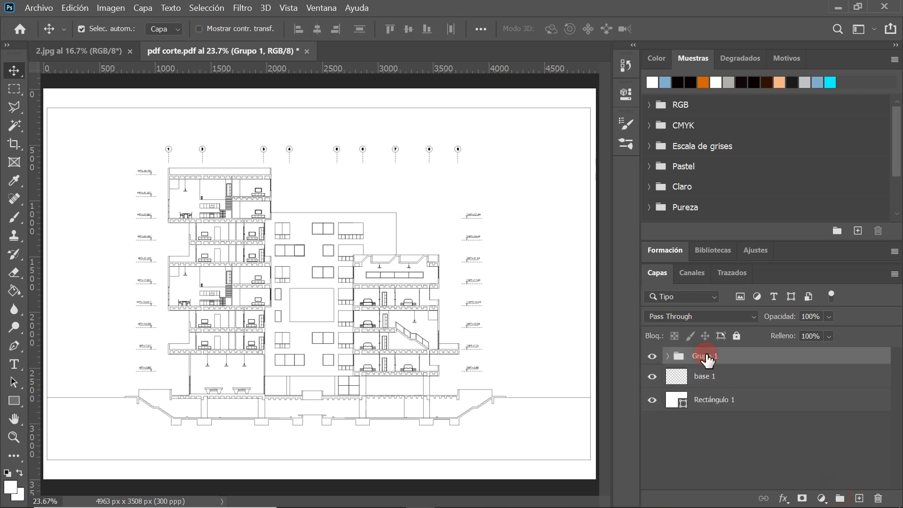
pyautogui.click(668, 356)
pyautogui.click(668, 356)
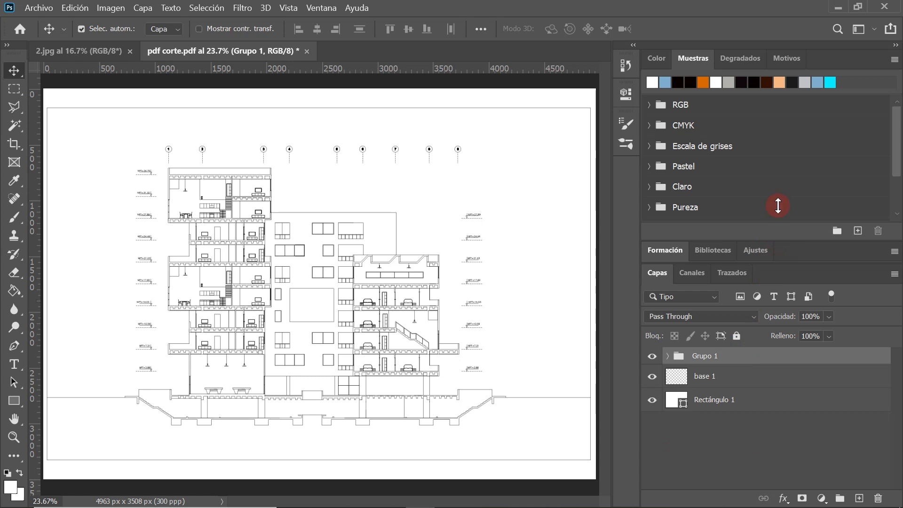
# - Rename the group of duplicated layers as "base de copas"
pyautogui.doubleClick(708, 357)
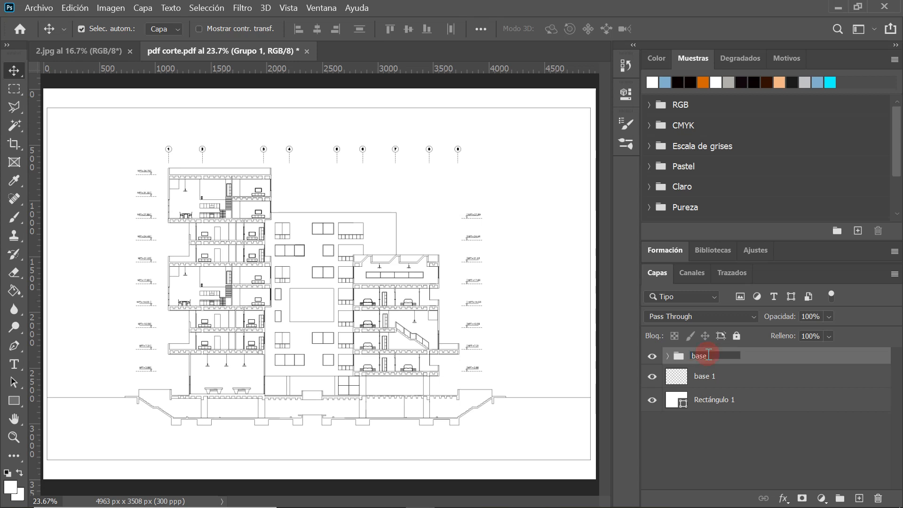
pyautogui.write('base de copas')
pyautogui.press('Return')
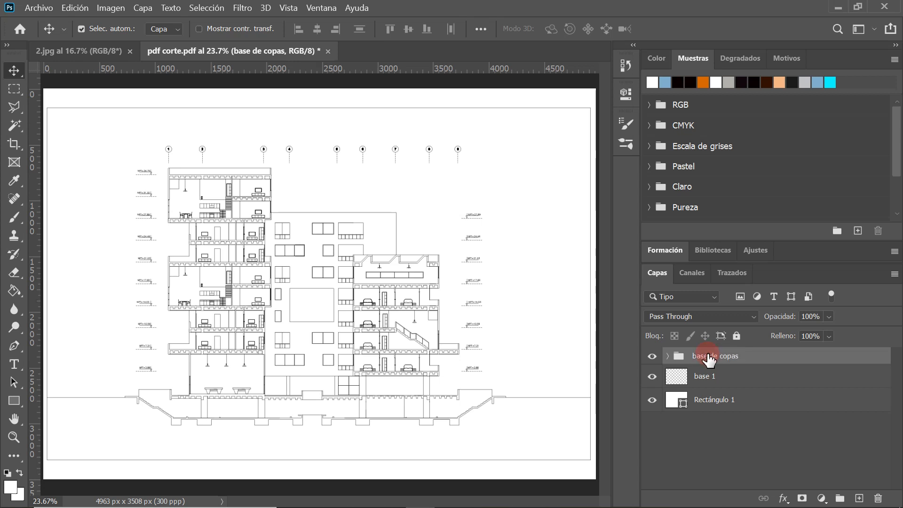
pyautogui.rightClick(727, 358)
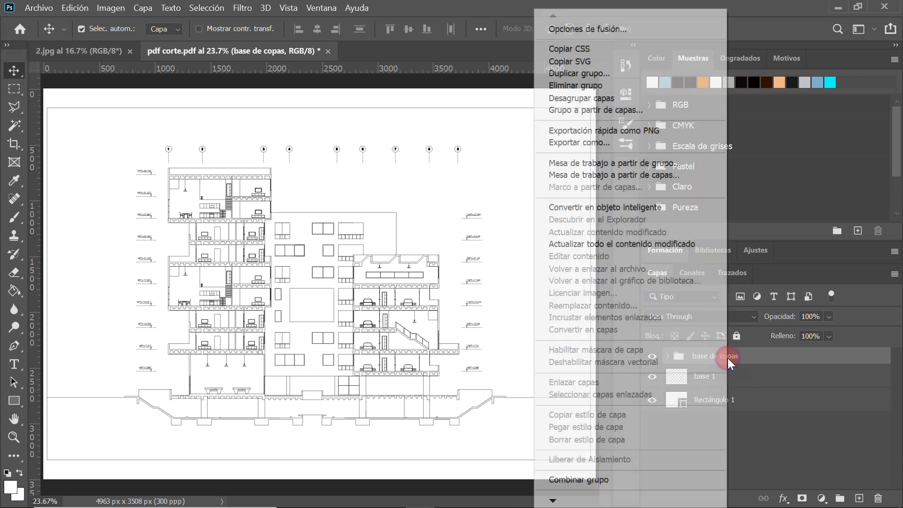
pyautogui.click(739, 357)
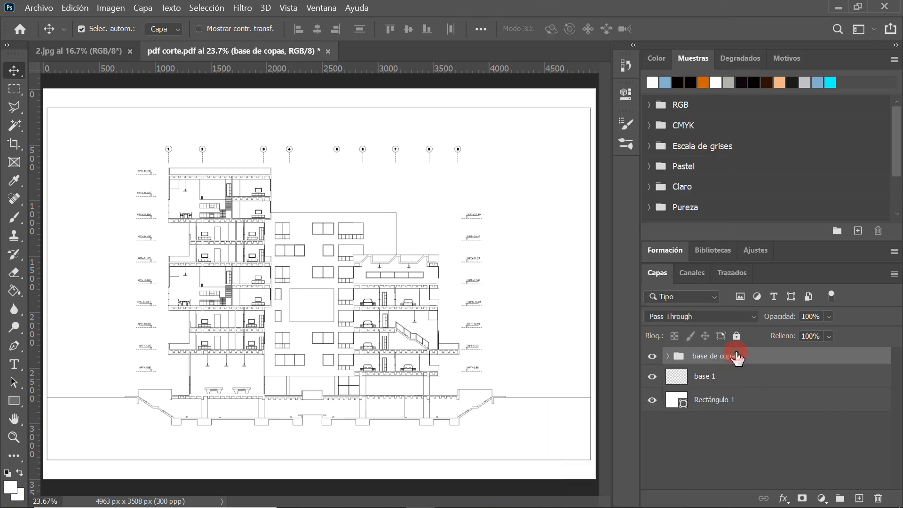
pyautogui.doubleClick(726, 356)
# - Examine the section's strengthened linework as a whole and up close around the building block with the inclined stair
pyautogui.scroll(-1, 465, 349)
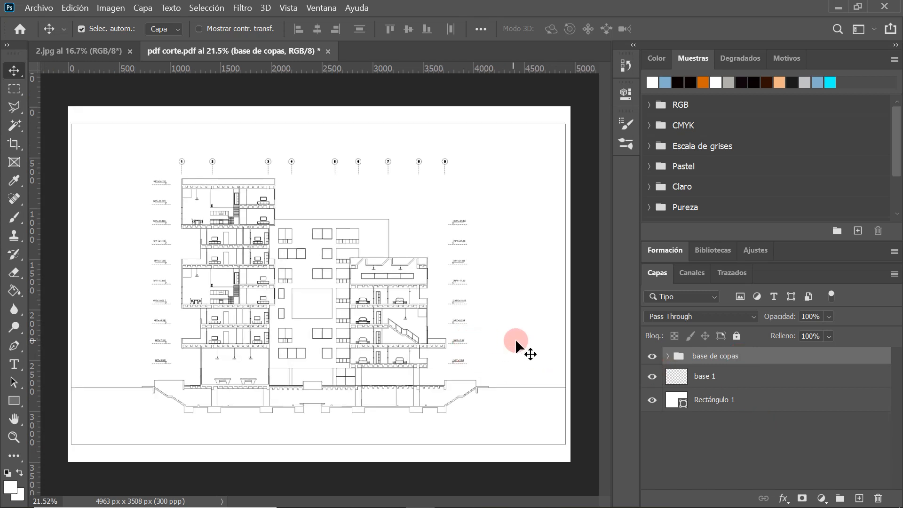
pyautogui.scroll(1, 516, 342)
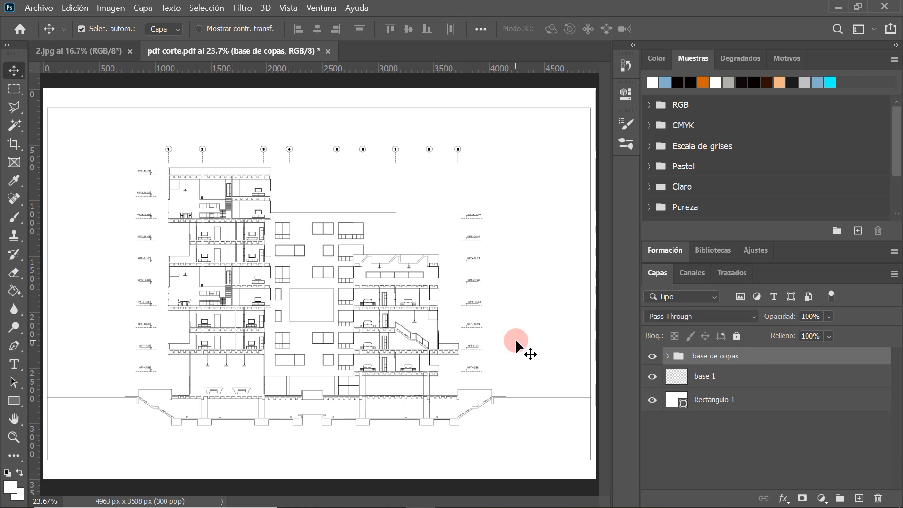
pyautogui.scroll(3, 451, 374)
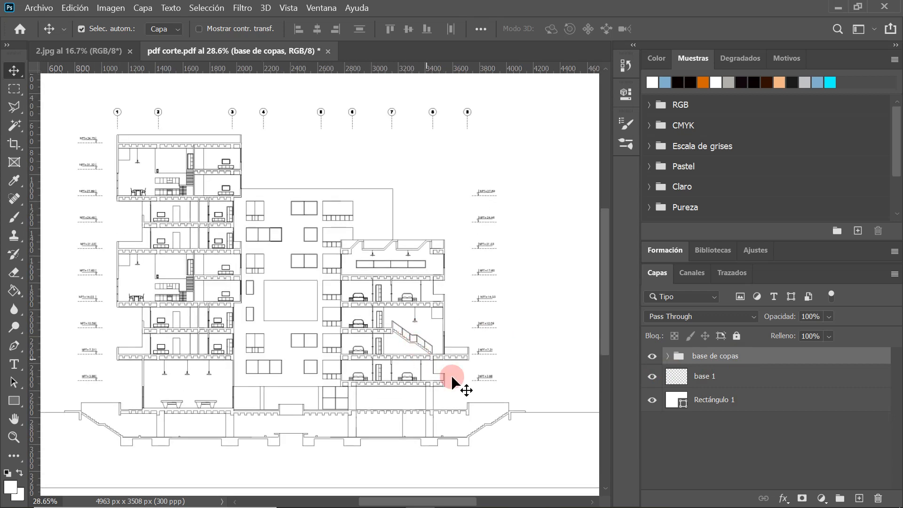
pyautogui.scroll(2, 430, 464)
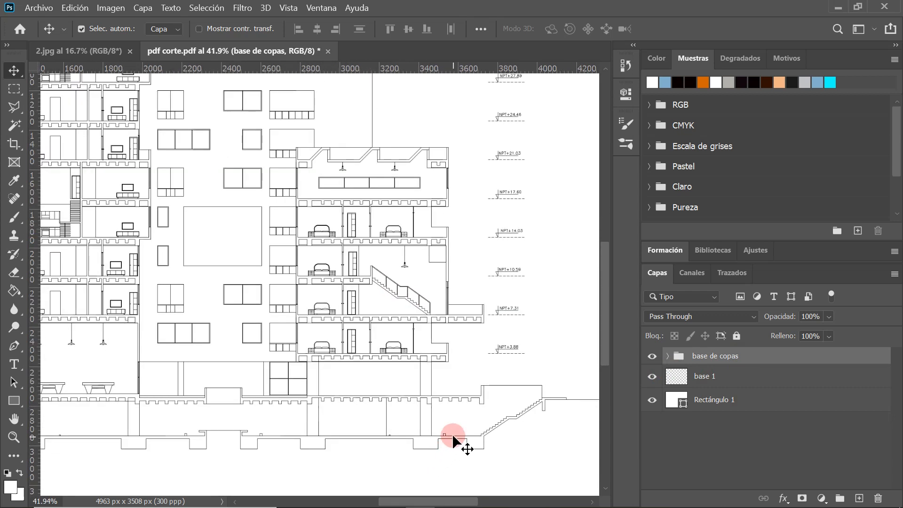
pyautogui.scroll(-1, 409, 417)
pyautogui.scroll(1, 505, 451)
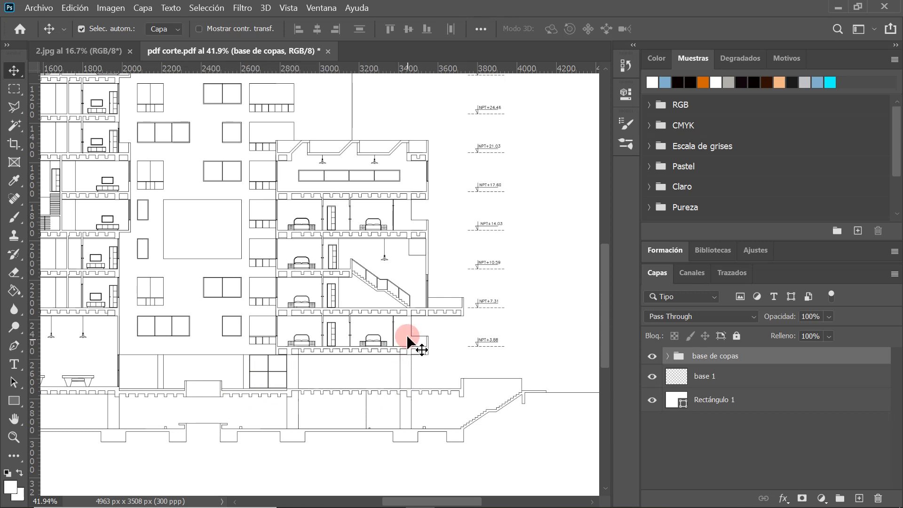
pyautogui.scroll(1, 406, 335)
pyautogui.scroll(1, 379, 303)
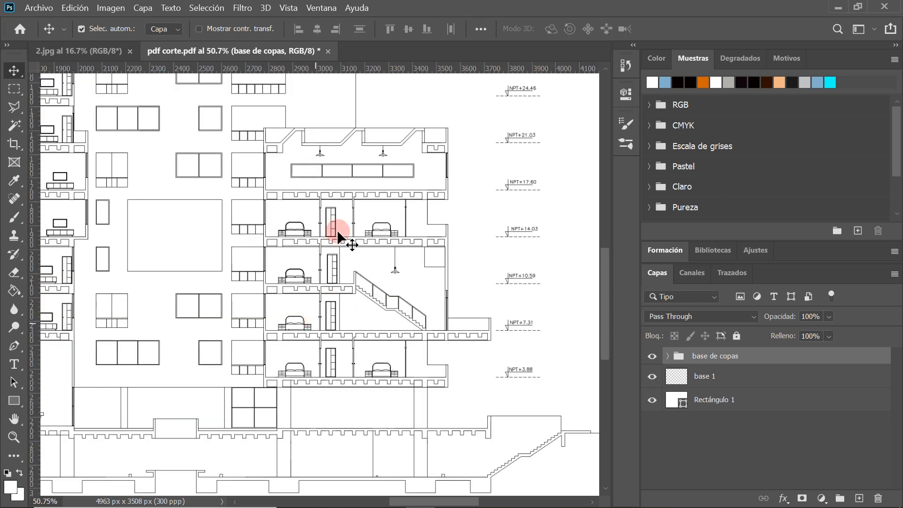
pyautogui.scroll(-3, 413, 359)
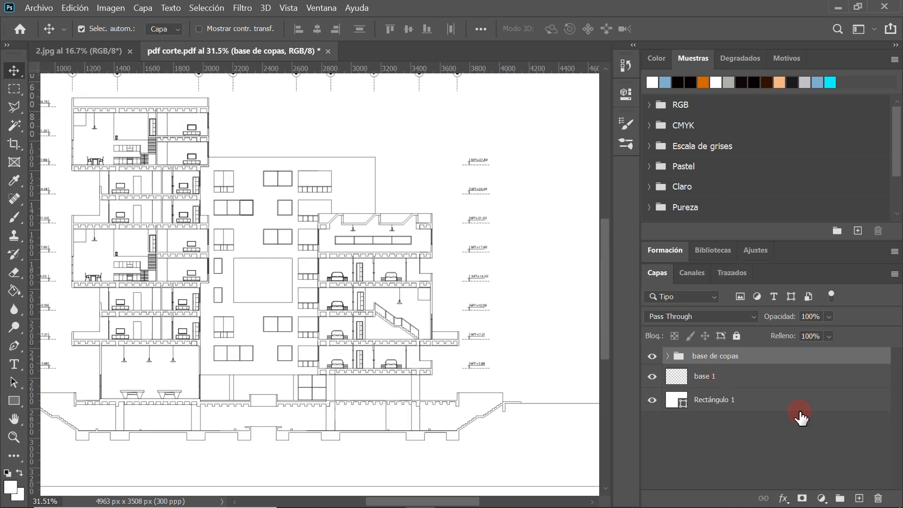
# - On a new layer above the base de copas group, use the Paint Bucket to fill the right-hand ground-floor slab, foundations and exterior stair with black
pyautogui.click(860, 498)
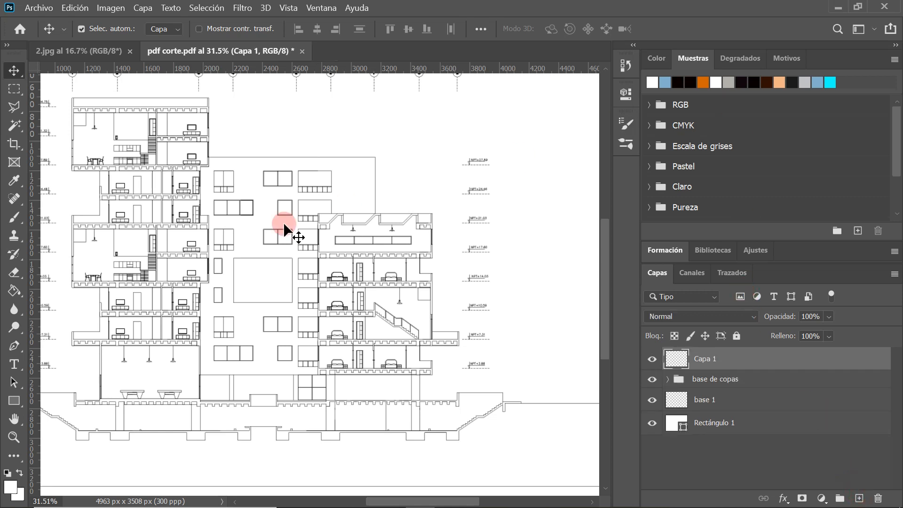
pyautogui.click(14, 291)
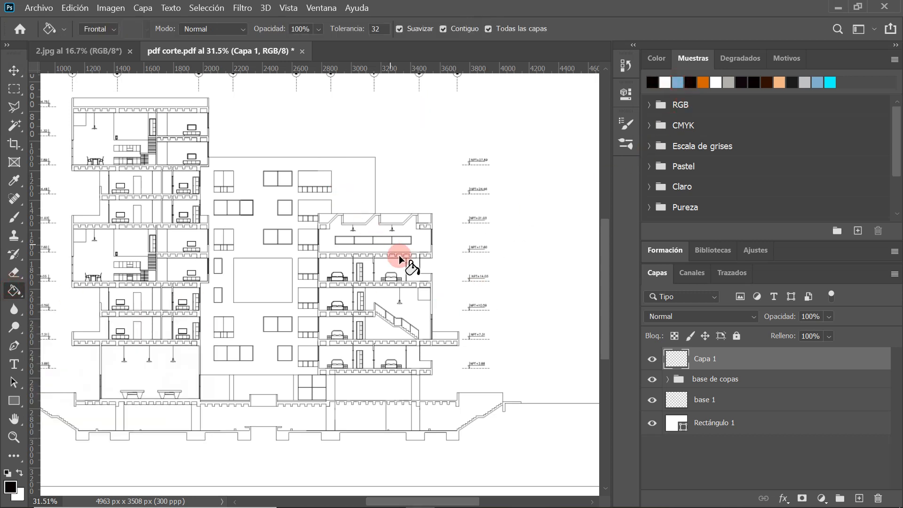
pyautogui.scroll(3, 409, 258)
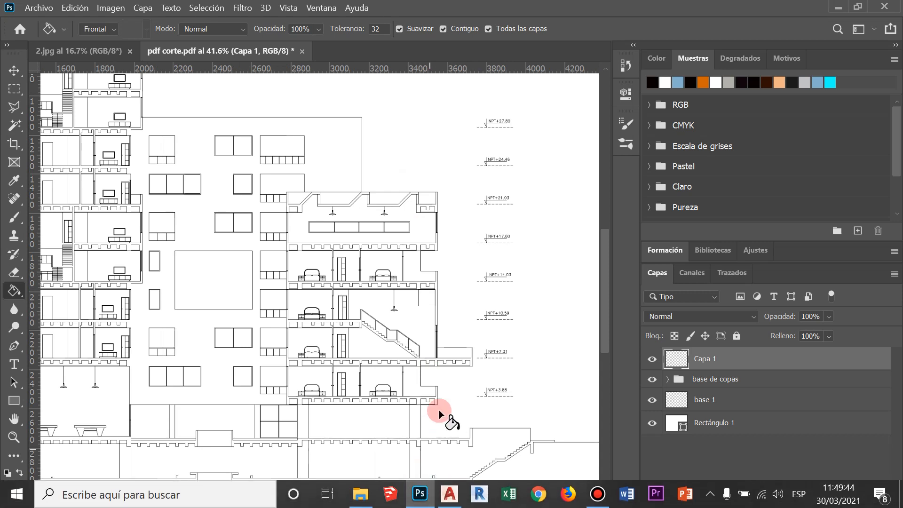
pyautogui.scroll(3, 468, 437)
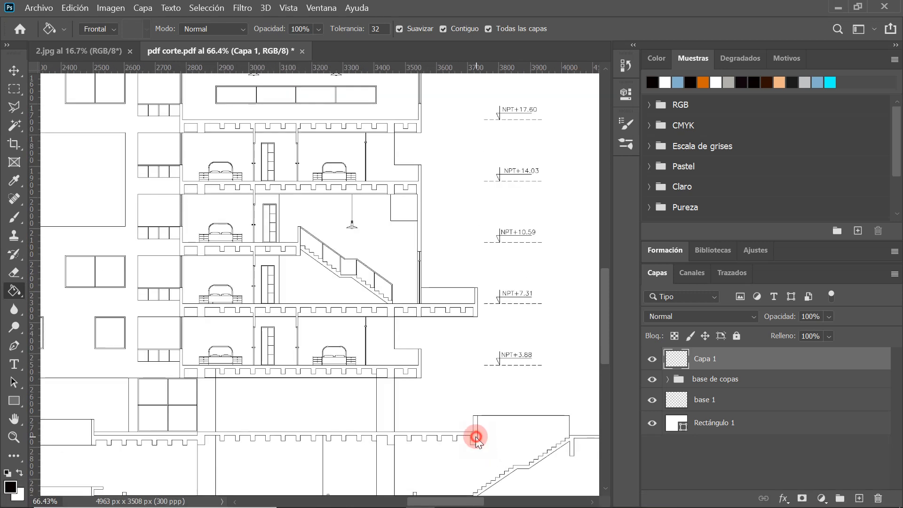
pyautogui.click(476, 438)
pyautogui.scroll(2, 476, 363)
pyautogui.click(441, 464)
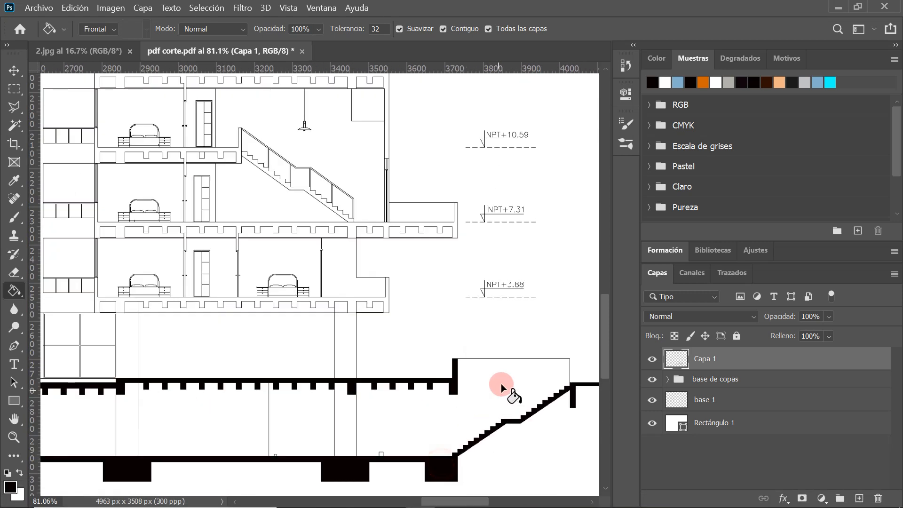
# - Fill the left-hand foundations and basement floor slab with black
pyautogui.scroll(-3, 501, 383)
pyautogui.hscroll(-3, 218, 423)
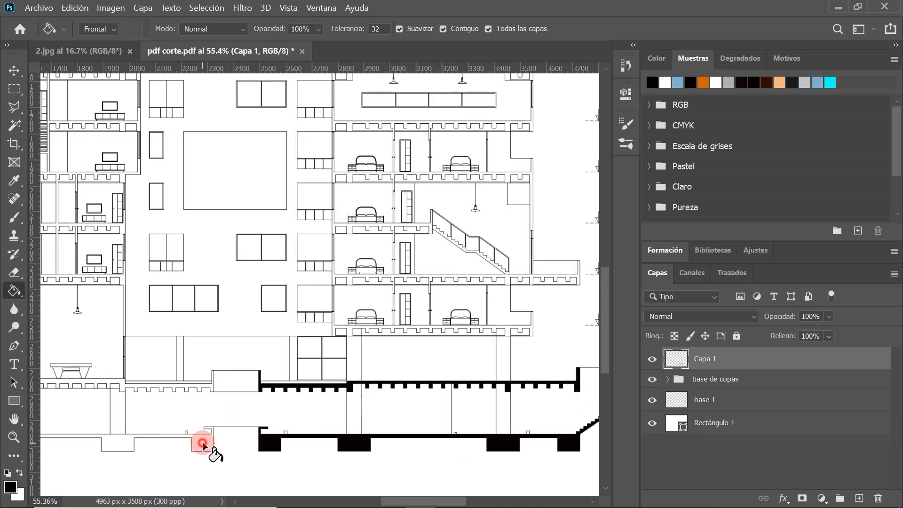
pyautogui.click(202, 444)
# - Fill the right block's cut slabs at levels NPT+3.88 and NPT+7.31 with black
pyautogui.scroll(2, 208, 383)
pyautogui.hscroll(3, 392, 337)
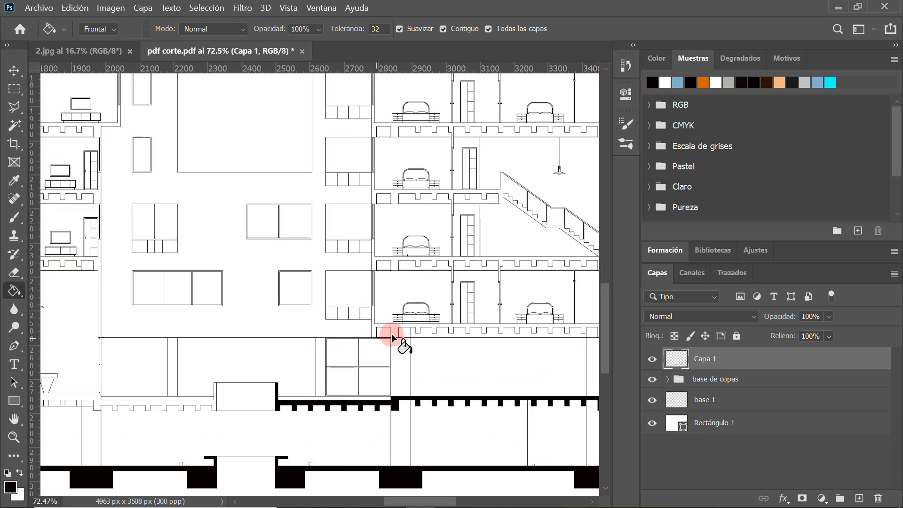
pyautogui.click(397, 333)
pyautogui.scroll(-2, 282, 400)
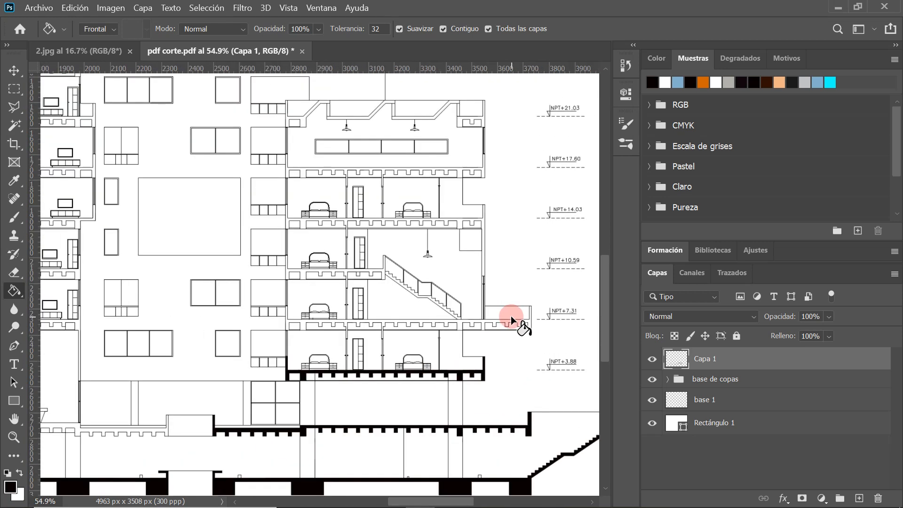
pyautogui.scroll(5, 512, 318)
pyautogui.click(542, 327)
pyautogui.scroll(-4, 418, 365)
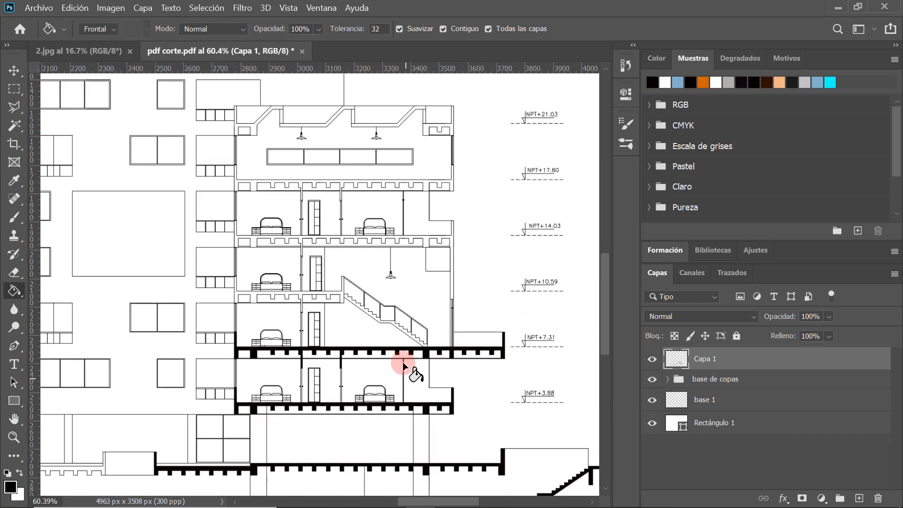
# - Fill the right block's cut slabs and walls at levels NPT+10.59, NPT+14.03 and NPT+17.60 with black
pyautogui.scroll(4, 418, 236)
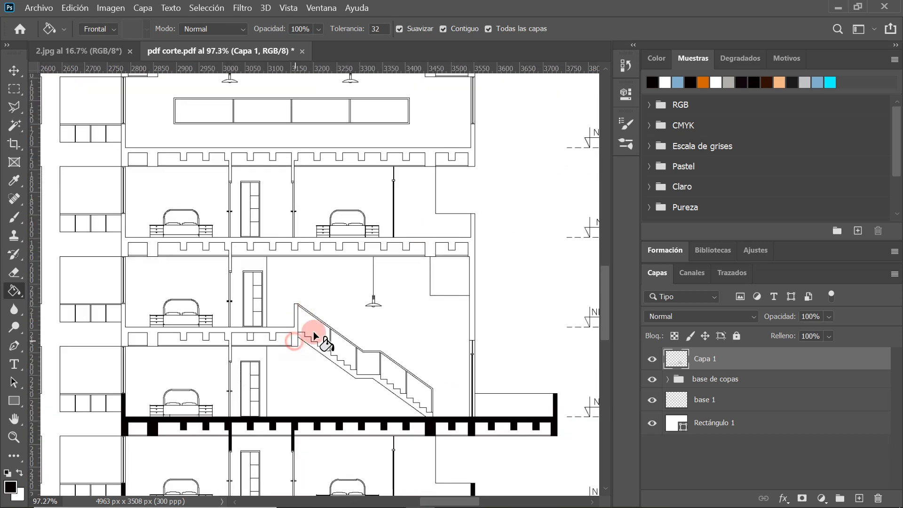
pyautogui.click(314, 334)
pyautogui.scroll(-2, 393, 226)
pyautogui.scroll(3, 414, 296)
pyautogui.click(403, 305)
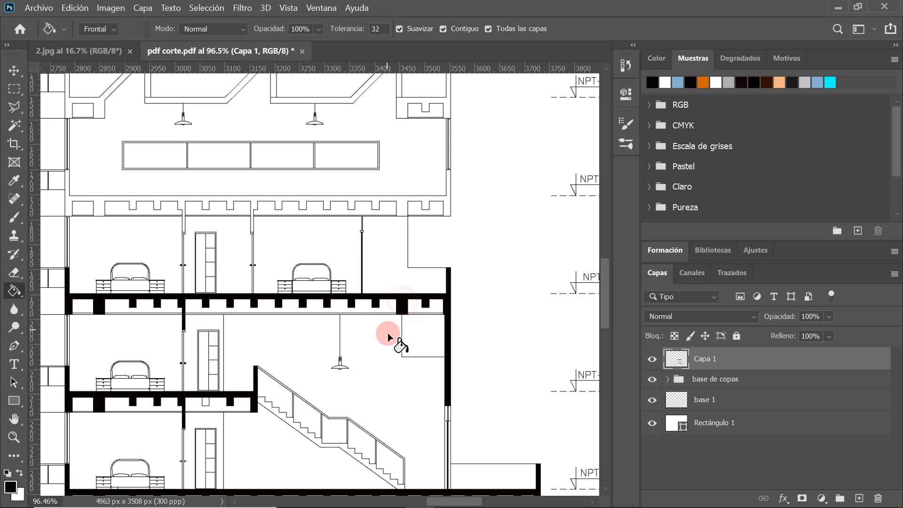
pyautogui.scroll(-2, 394, 211)
pyautogui.scroll(2, 403, 263)
pyautogui.click(400, 263)
pyautogui.scroll(-2, 403, 277)
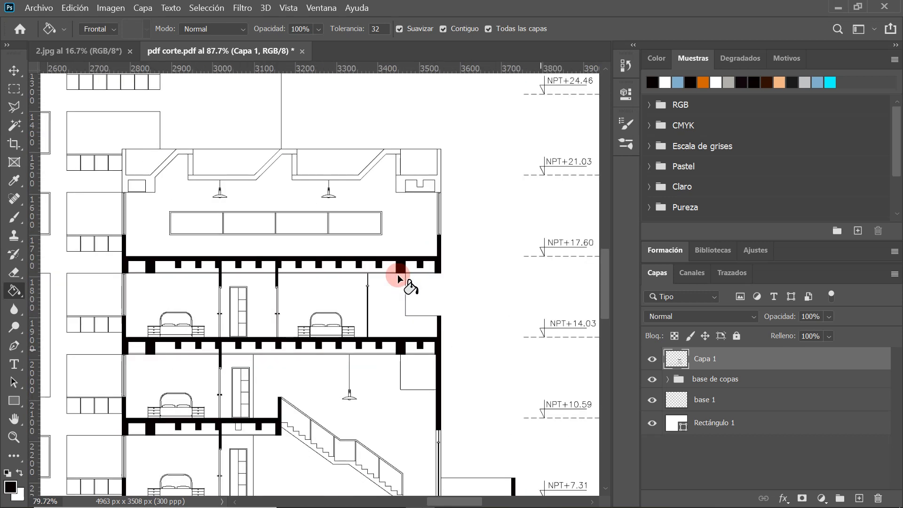
# - Fill the right block's sawtooth roof sections and their end beams with black
pyautogui.scroll(3, 395, 193)
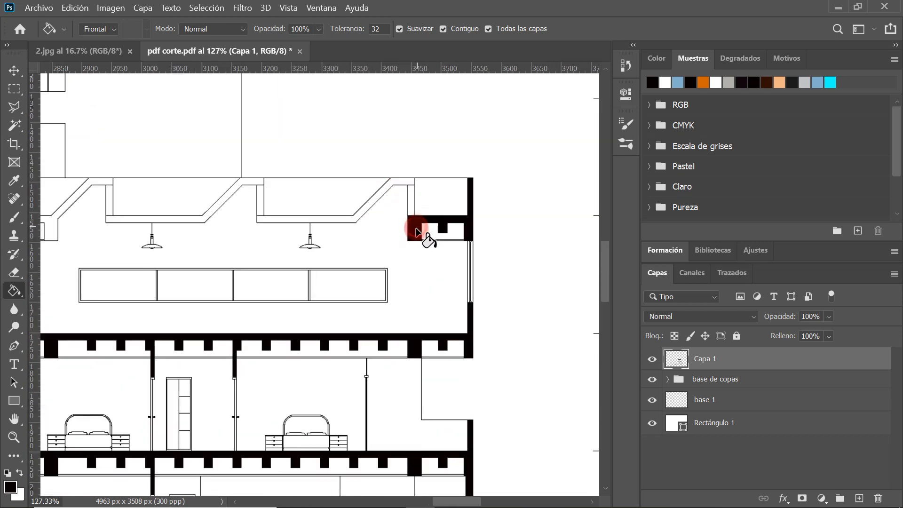
pyautogui.scroll(-2, 395, 225)
pyautogui.scroll(3, 369, 225)
pyautogui.scroll(-3, 411, 239)
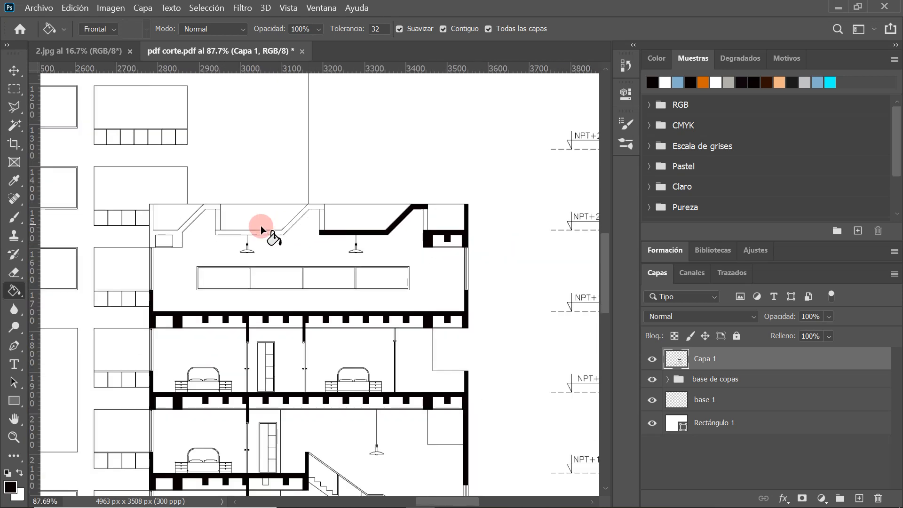
pyautogui.scroll(3, 164, 233)
pyautogui.click(181, 235)
pyautogui.scroll(-2, 223, 251)
pyautogui.scroll(2, 298, 238)
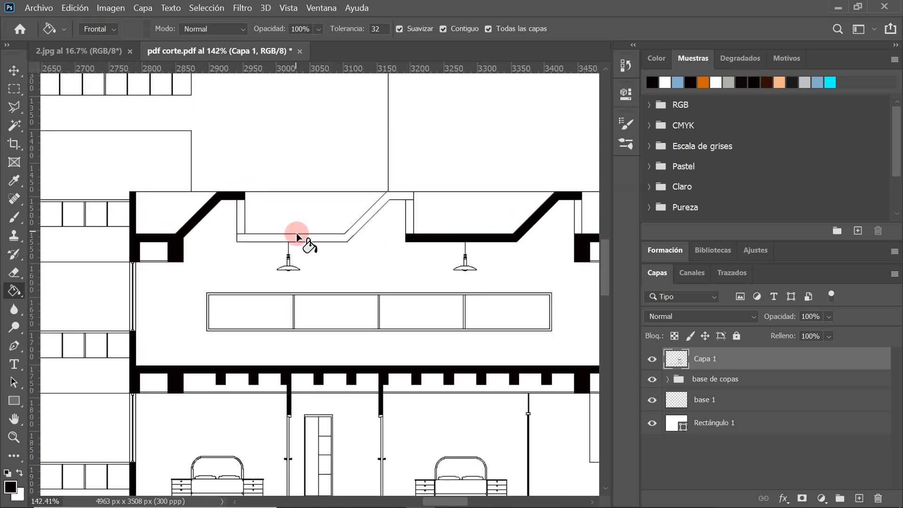
pyautogui.scroll(-5, 429, 229)
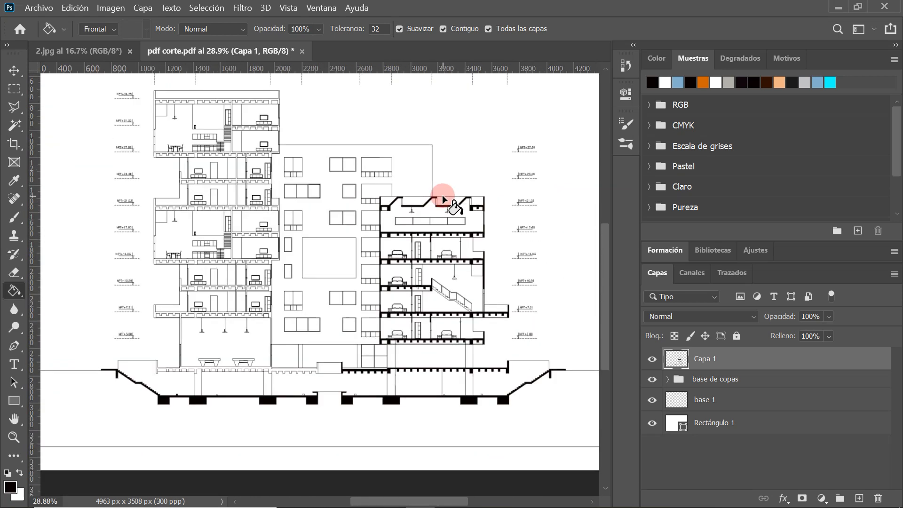
# - Fill the left tower's ground-floor slab beneath the tables with black
pyautogui.scroll(2, 161, 394)
pyautogui.scroll(1, 221, 347)
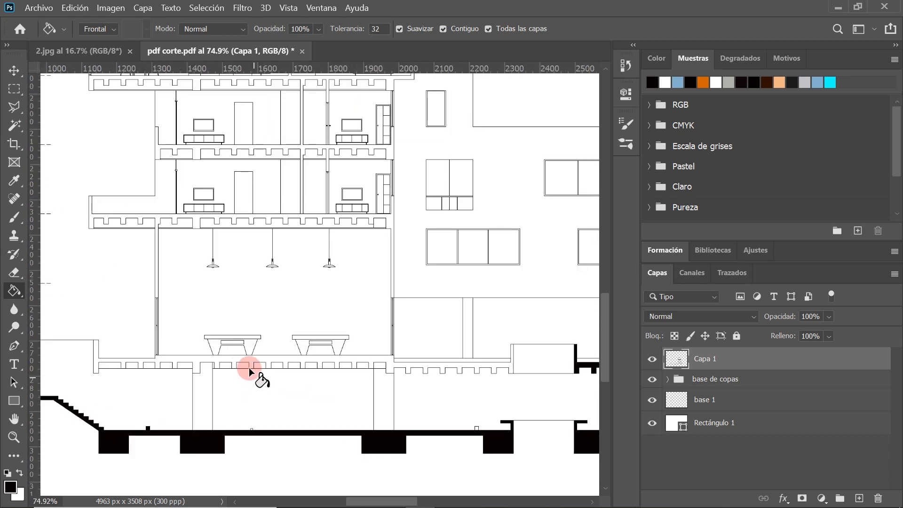
pyautogui.click(195, 365)
pyautogui.scroll(-2, 242, 429)
# - Fill the left tower's upper floor slabs and cut walls with black
pyautogui.scroll(3, 232, 267)
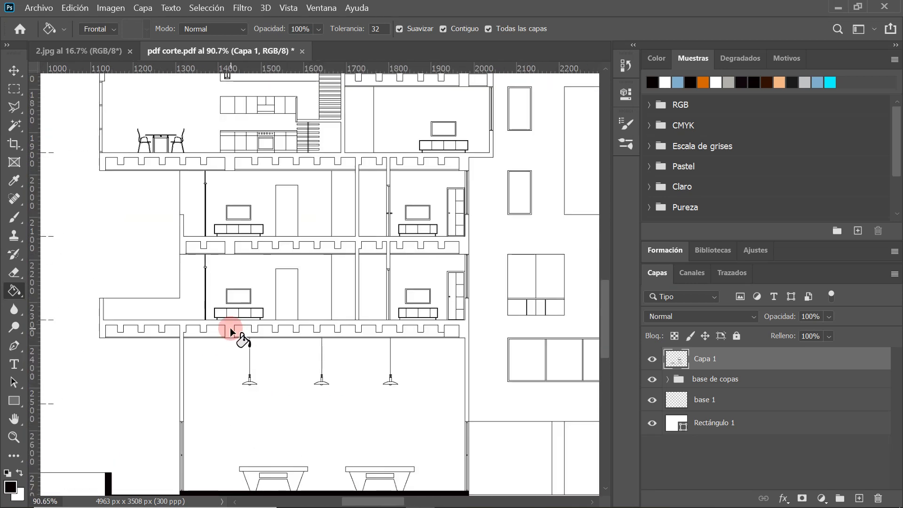
pyautogui.click(231, 332)
pyautogui.scroll(1, 309, 282)
pyautogui.click(291, 312)
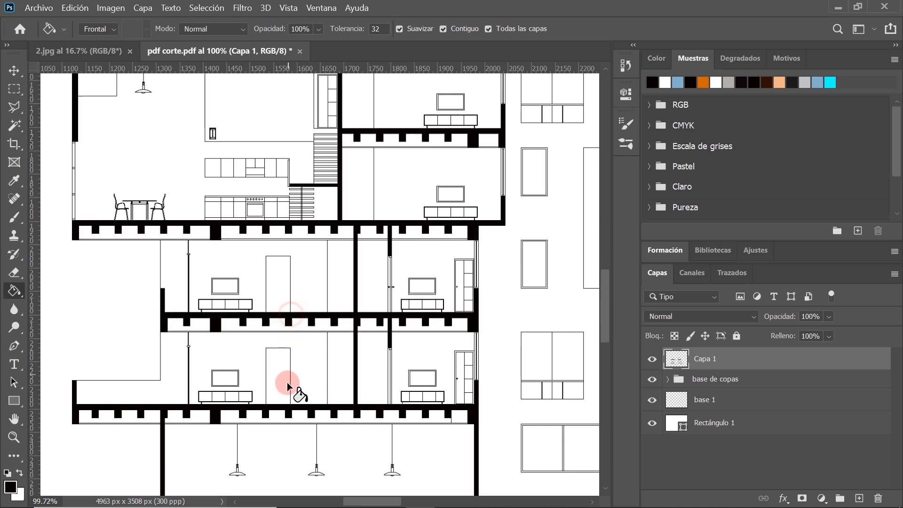
# - Examine the black-filled slabs, walls and foundations across both building blocks, up close and over the whole section
pyautogui.scroll(-5, 287, 386)
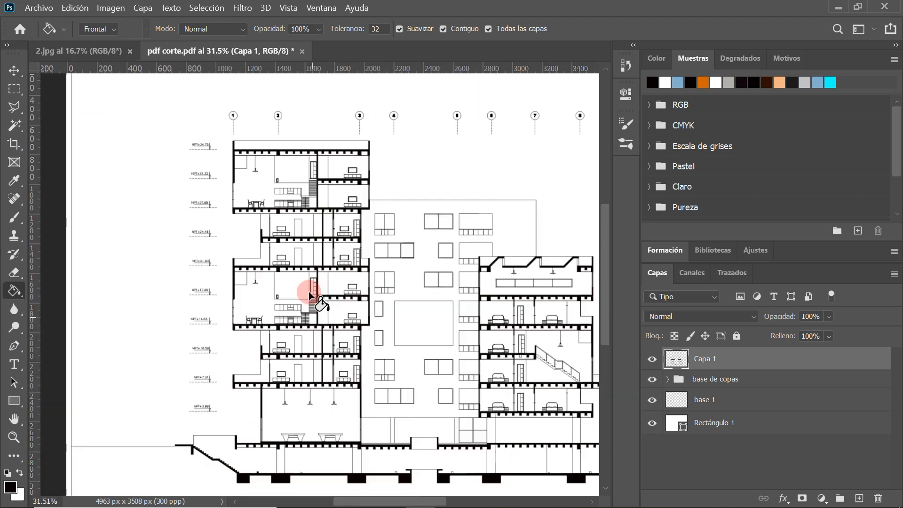
pyautogui.scroll(2, 346, 253)
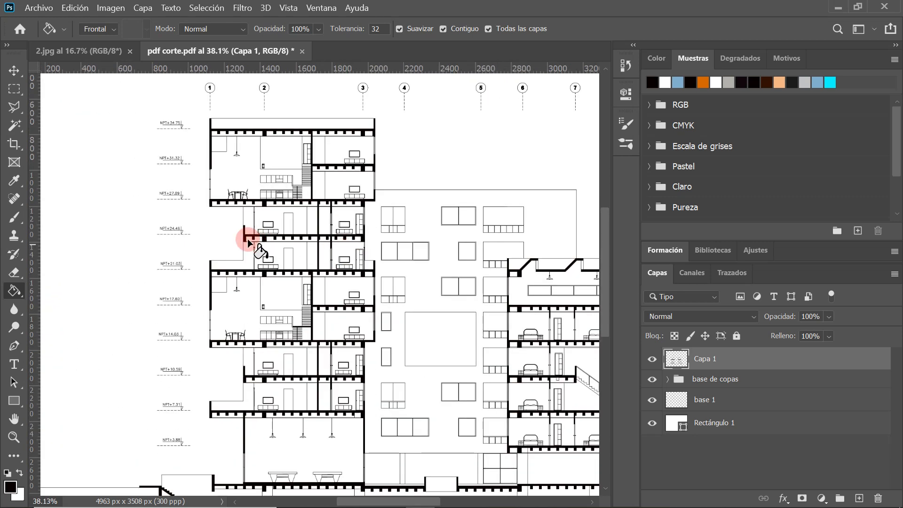
pyautogui.scroll(-3, 254, 238)
pyautogui.scroll(2, 239, 318)
pyautogui.scroll(5, 178, 297)
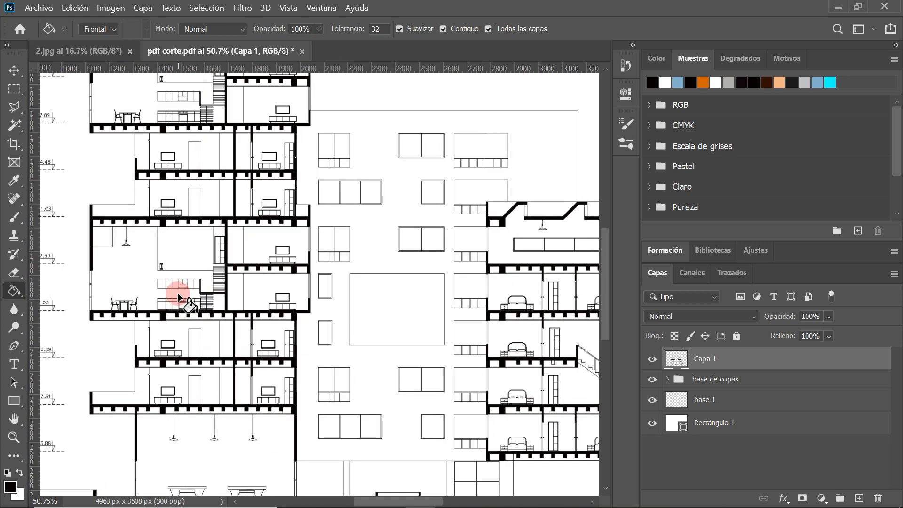
pyautogui.scroll(6, 242, 316)
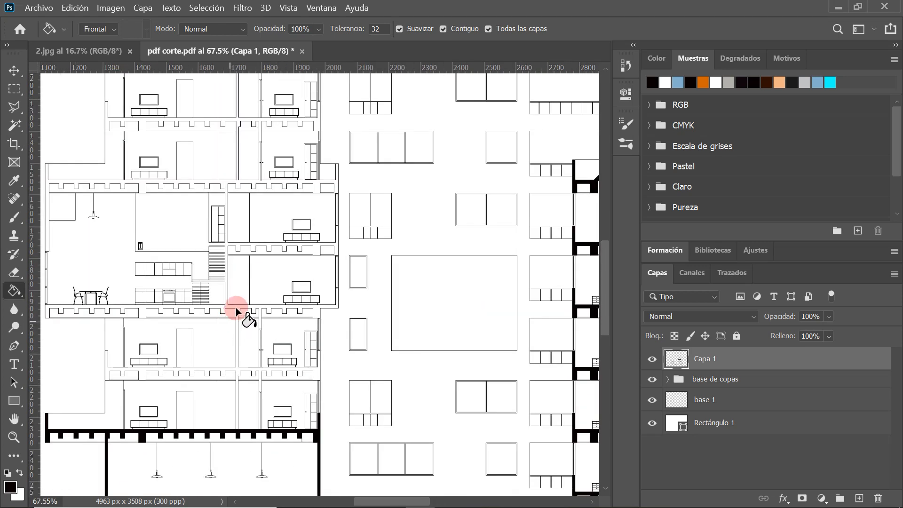
pyautogui.scroll(-10, 238, 324)
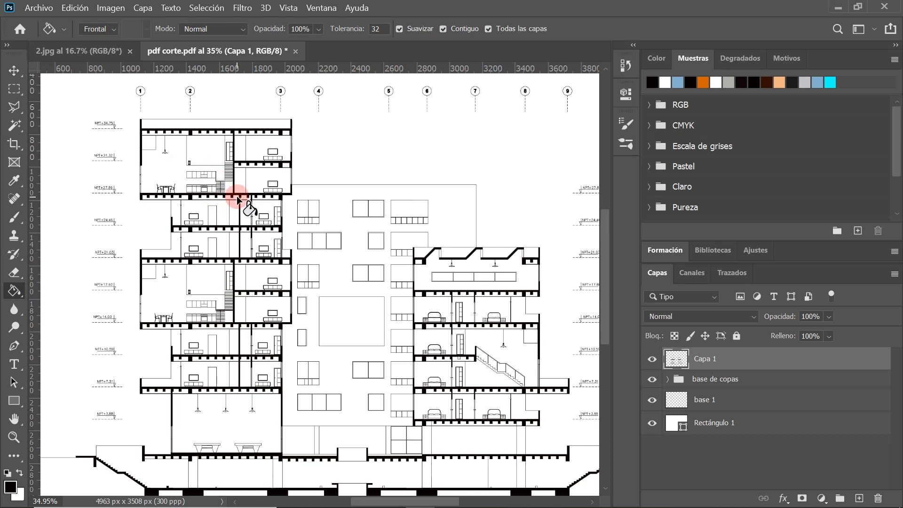
pyautogui.scroll(-1, 235, 189)
pyautogui.scroll(-1, 351, 348)
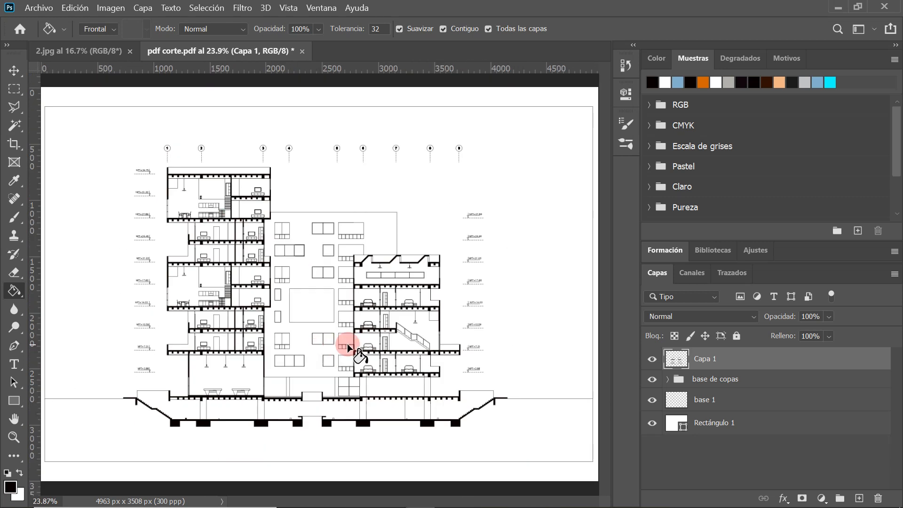
pyautogui.scroll(3, 393, 348)
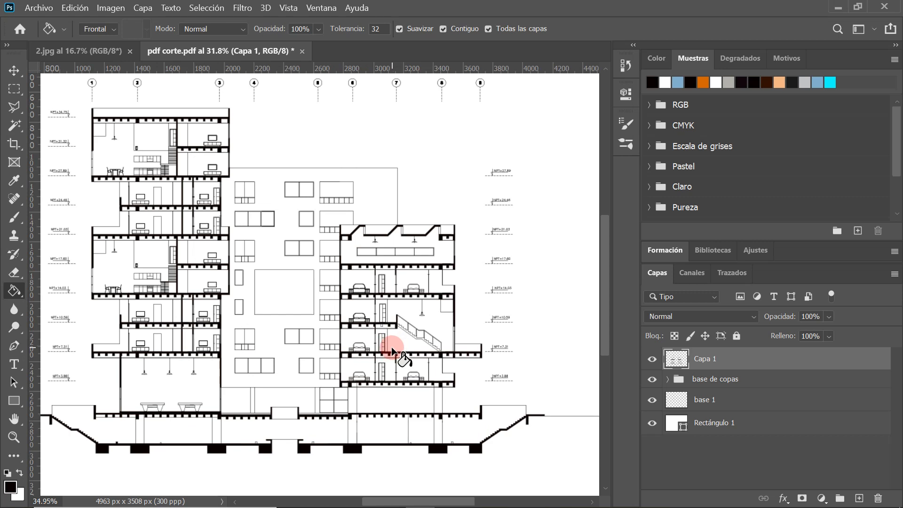
# - Rename the layer holding the black-filled cut elements as "losa muros etc"
pyautogui.scroll(-7, 392, 349)
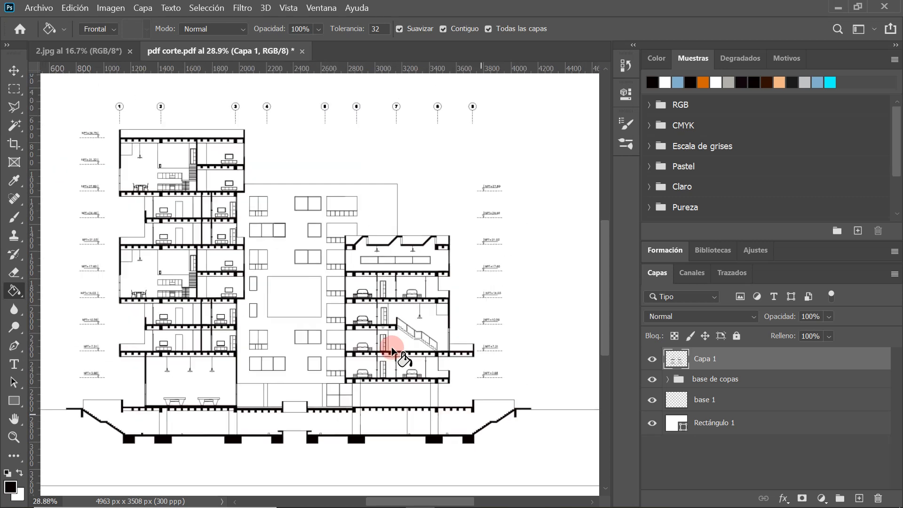
pyautogui.scroll(1, 363, 311)
pyautogui.scroll(1, 363, 311)
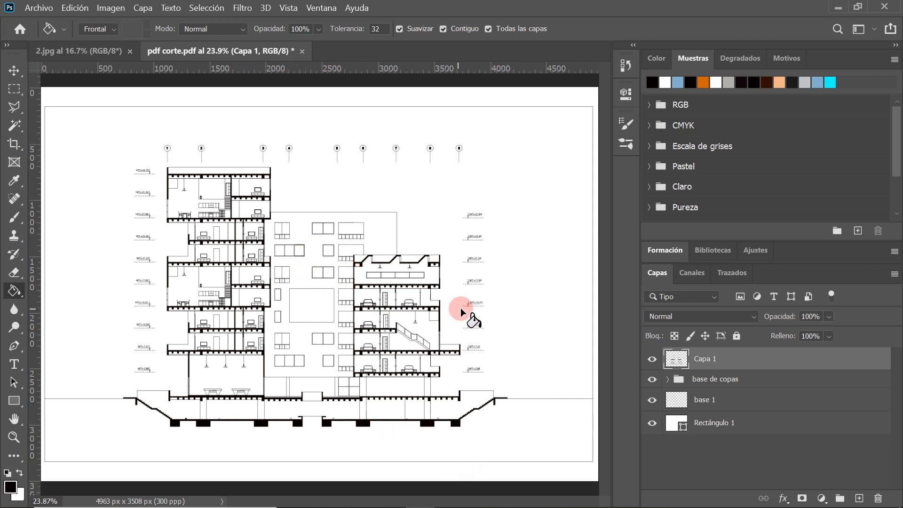
pyautogui.doubleClick(706, 358)
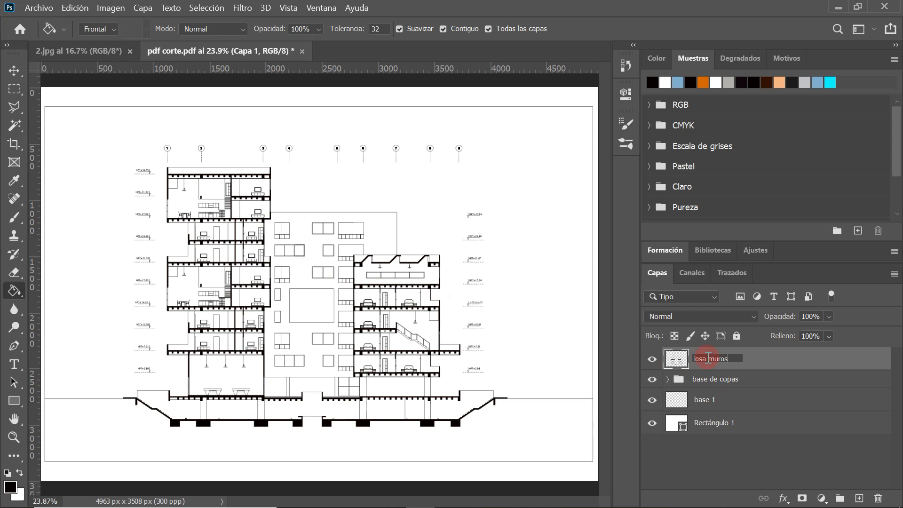
pyautogui.write('losa muros etc')
pyautogui.press('Return')
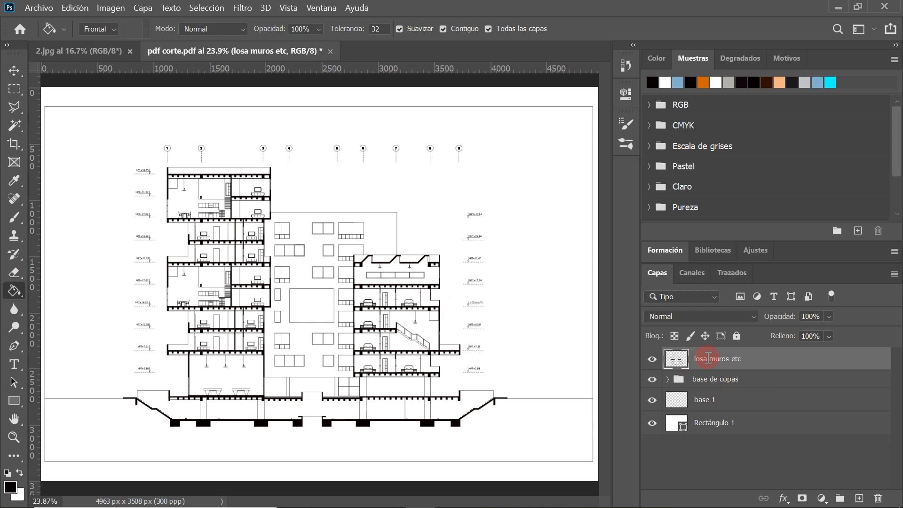
# - Add a new empty layer above the "losa muros etc" layer and switch to the Move tool
pyautogui.click(859, 499)
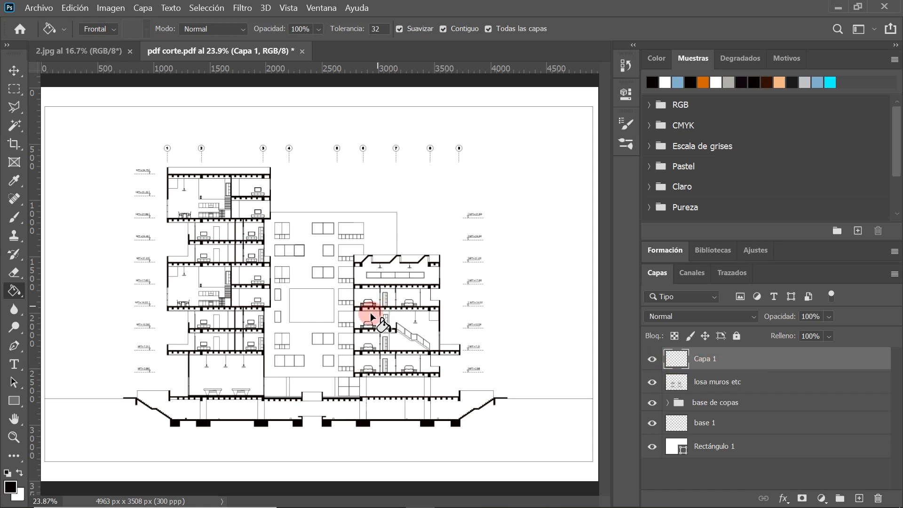
pyautogui.scroll(-2, 368, 315)
pyautogui.scroll(1, 402, 352)
pyautogui.scroll(1, 403, 352)
pyautogui.press('v')
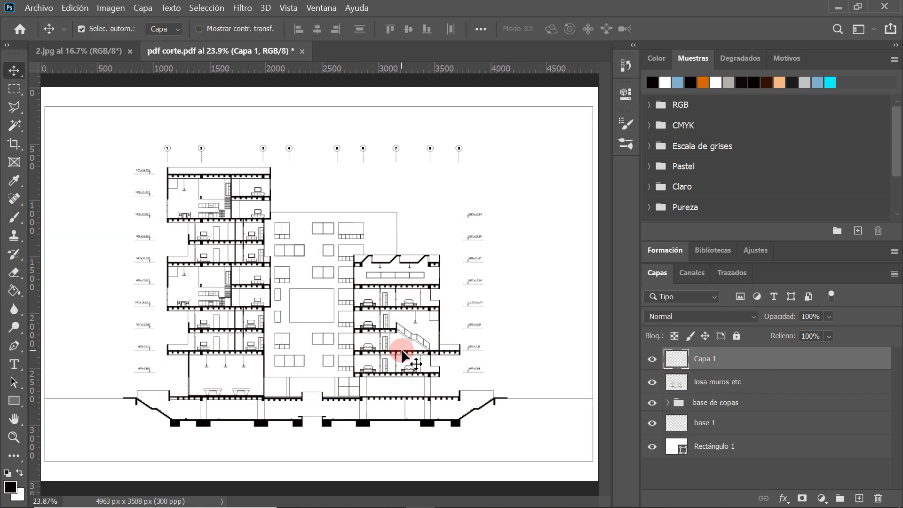
pyautogui.scroll(-1, 377, 334)
pyautogui.scroll(1, 466, 421)
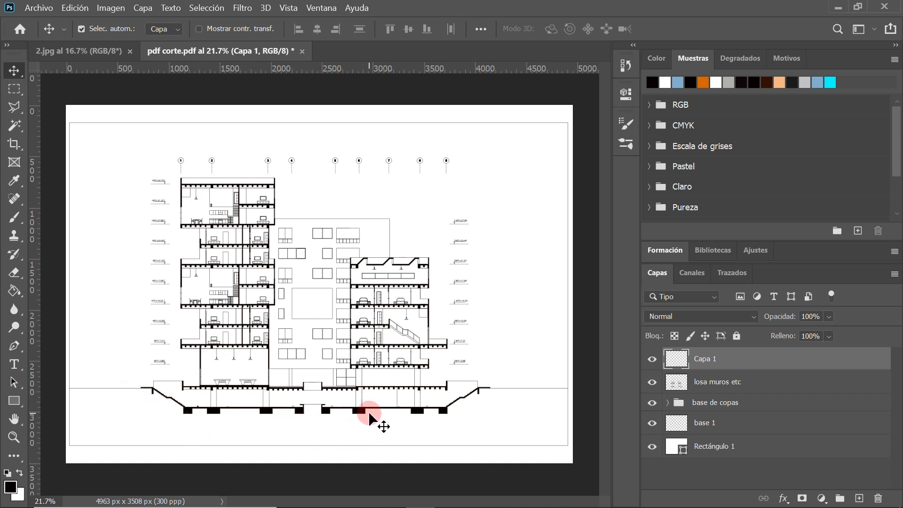
pyautogui.scroll(-2, 513, 386)
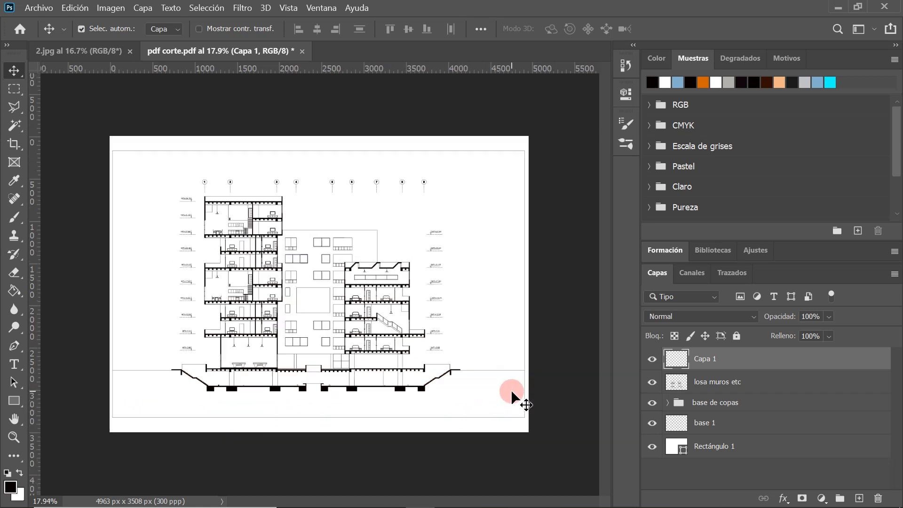
pyautogui.scroll(2, 282, 398)
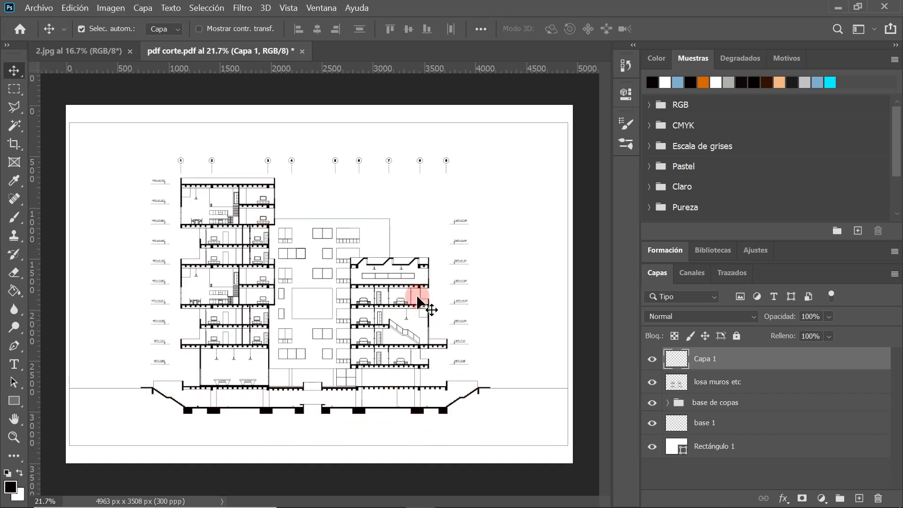
# - Switch to File Explorer and place darkness-texture1-photoshop-textures from the Concreto folder of Materiales de corte into the Photoshop section document
pyautogui.click(838, 8)
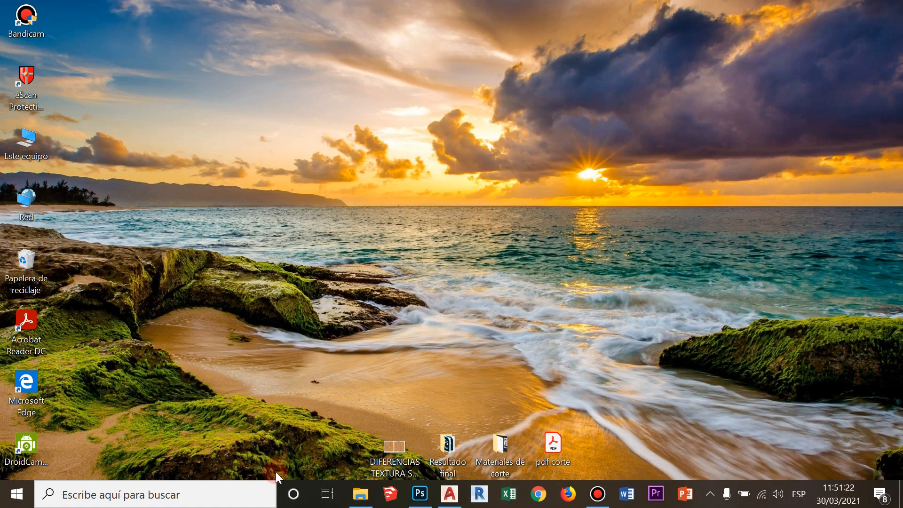
pyautogui.doubleClick(500, 449)
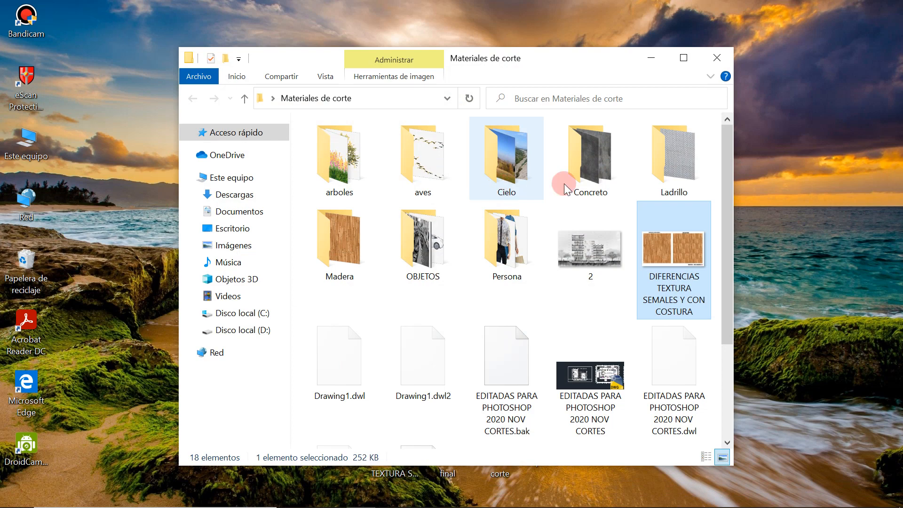
pyautogui.click(683, 58)
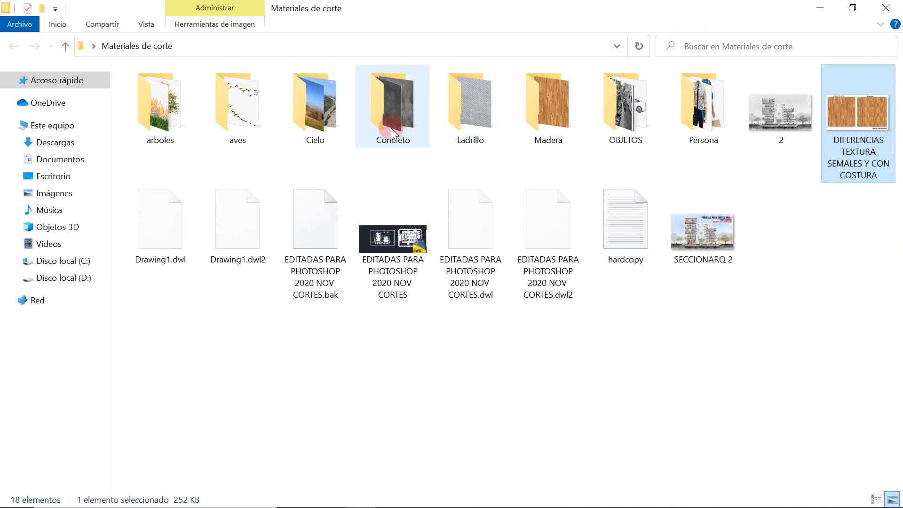
pyautogui.doubleClick(387, 134)
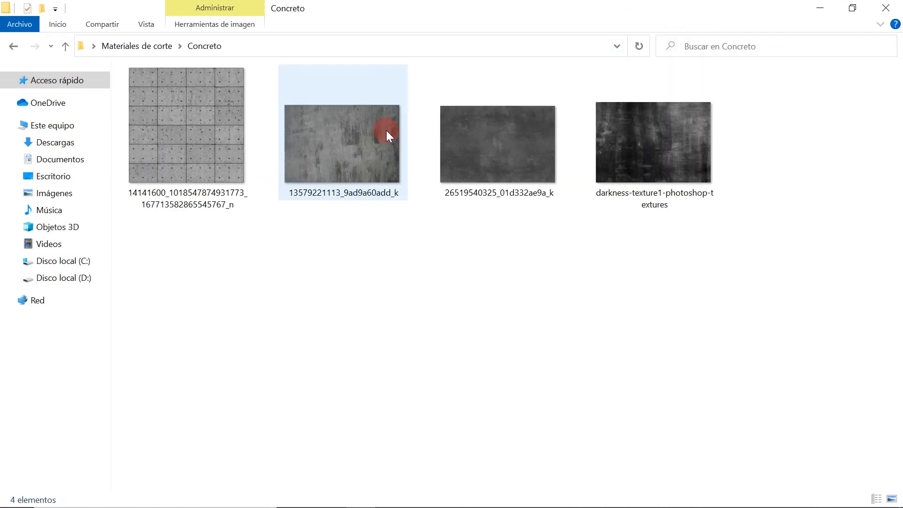
pyautogui.click(622, 156)
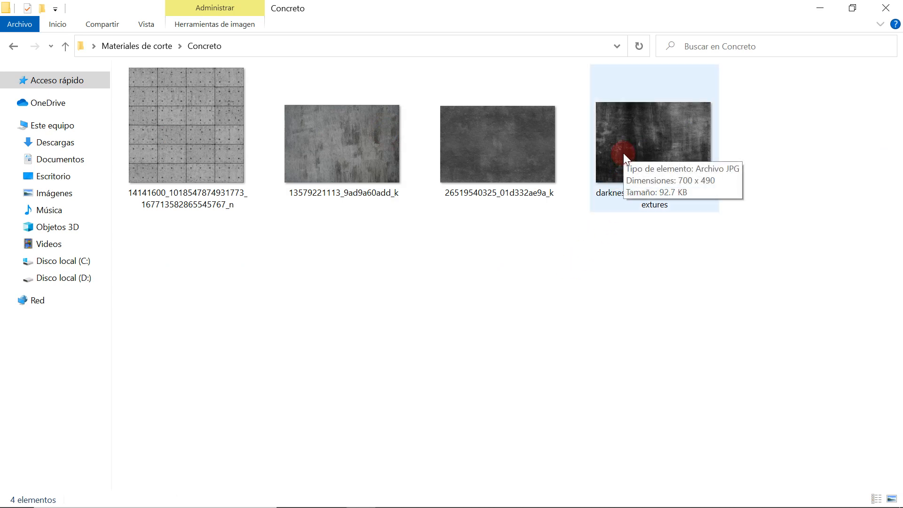
pyautogui.moveTo(634, 137); pyautogui.dragTo(416, 416)
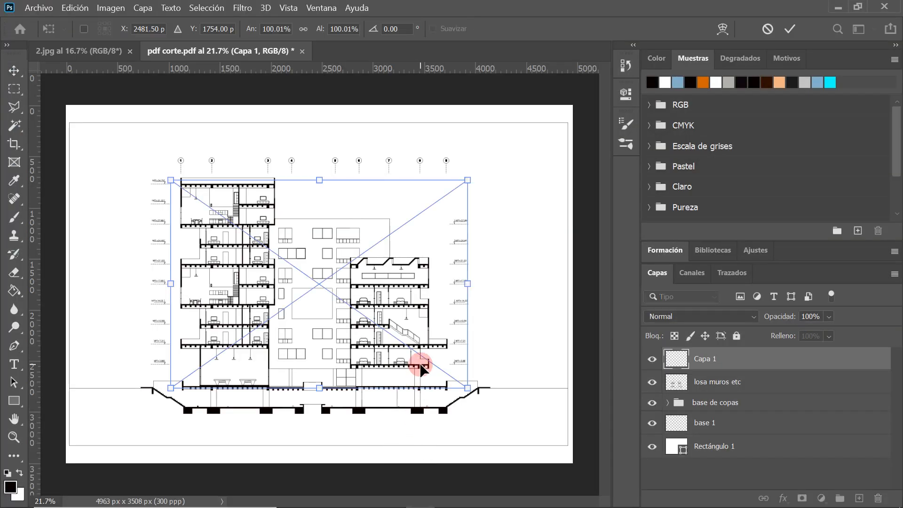
# - Scale down the placed dark concrete texture and align it with the lower-left corner of the sheet frame
pyautogui.scroll(-3, 419, 320)
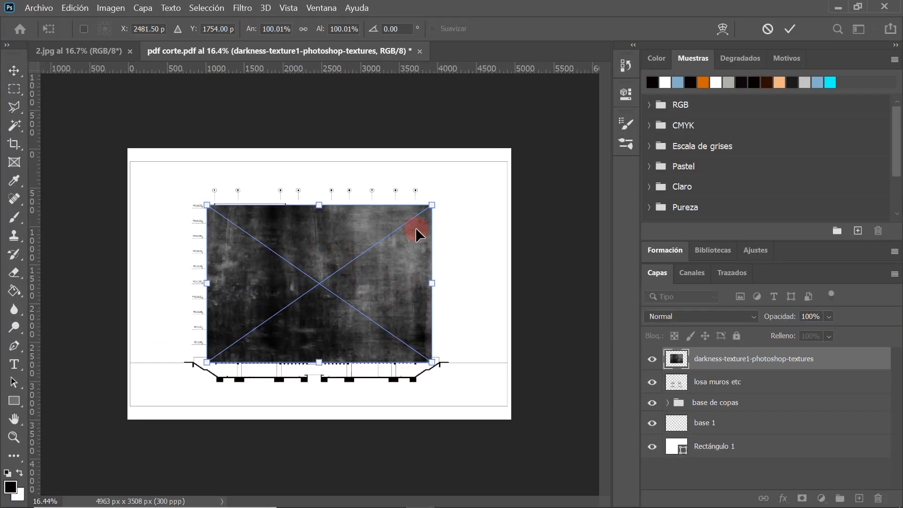
pyautogui.moveTo(432, 205); pyautogui.dragTo(316, 286)
pyautogui.scroll(1, 159, 406)
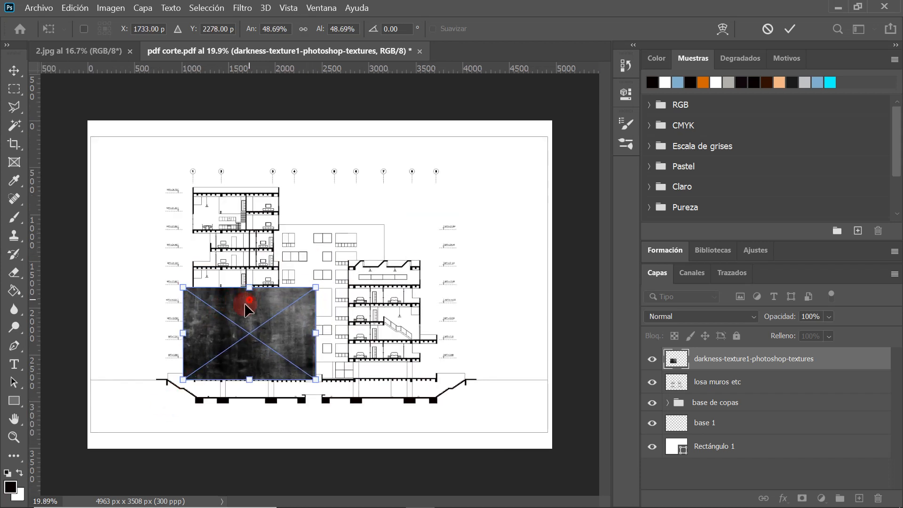
pyautogui.moveTo(246, 303); pyautogui.dragTo(153, 357)
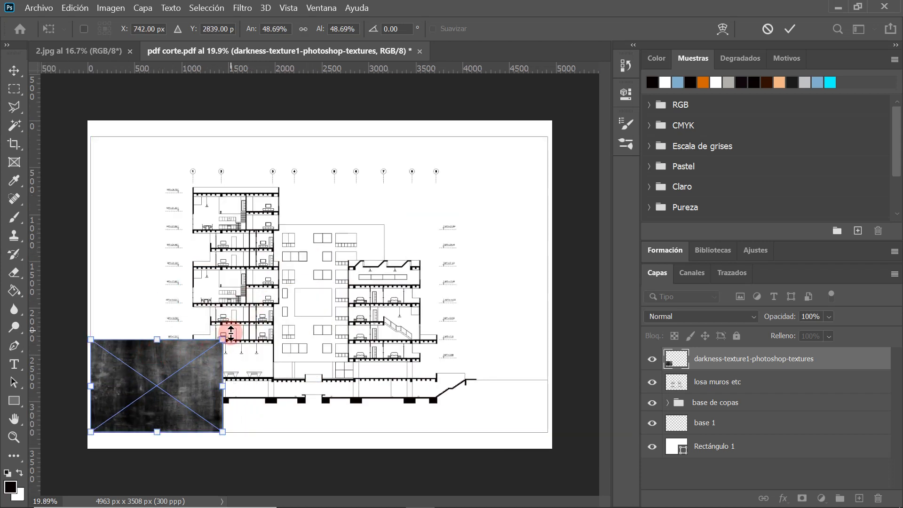
pyautogui.moveTo(222, 339); pyautogui.dragTo(249, 321)
pyautogui.click(788, 30)
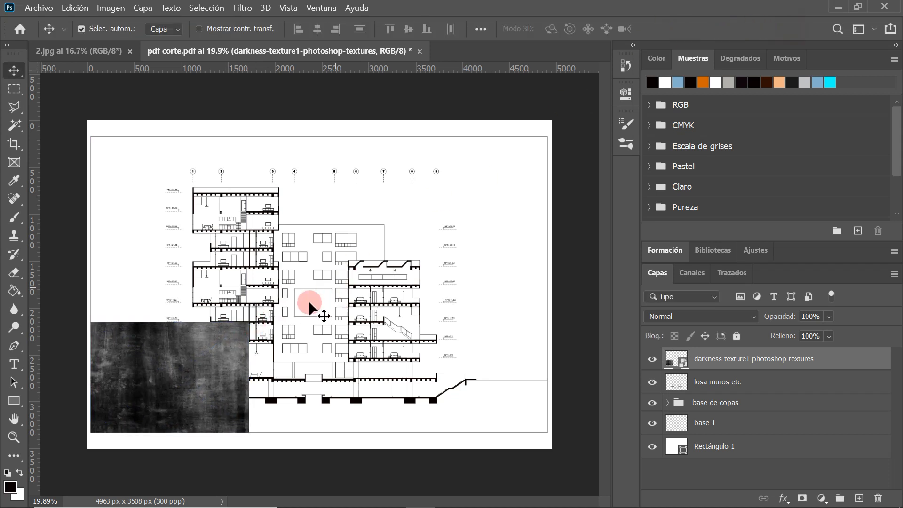
pyautogui.hotkey('shift', 'Down')
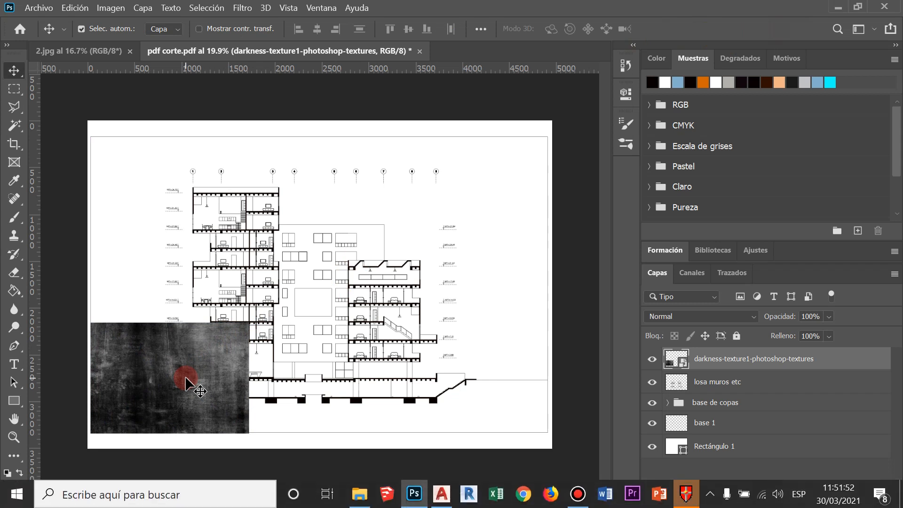
pyautogui.hotkey('shift', 'Left')
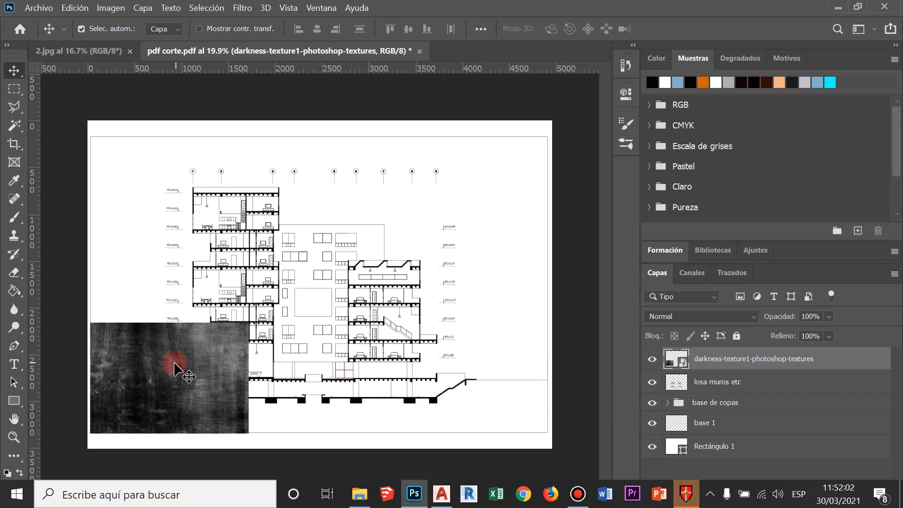
# - Duplicate the dark texture twice side by side so the strip spans the full width of the sheet's lower part
pyautogui.moveTo(178, 373); pyautogui.dragTo(450, 349)
pyautogui.scroll(3, 426, 345)
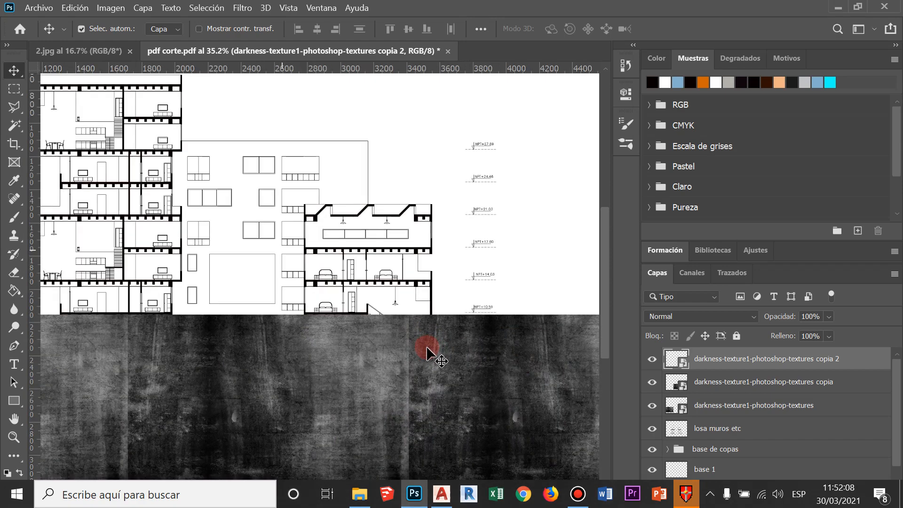
pyautogui.scroll(-5, 427, 347)
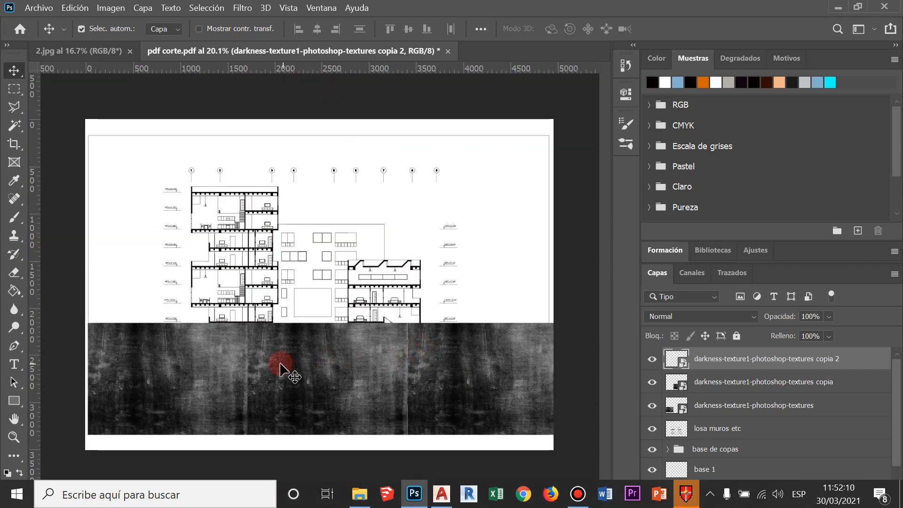
pyautogui.scroll(1, 329, 371)
pyautogui.scroll(1, 400, 376)
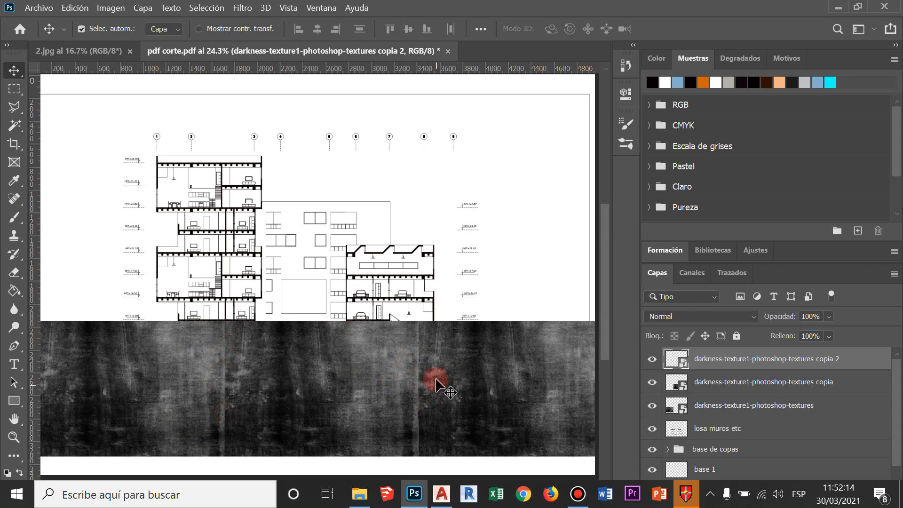
pyautogui.scroll(-2, 410, 369)
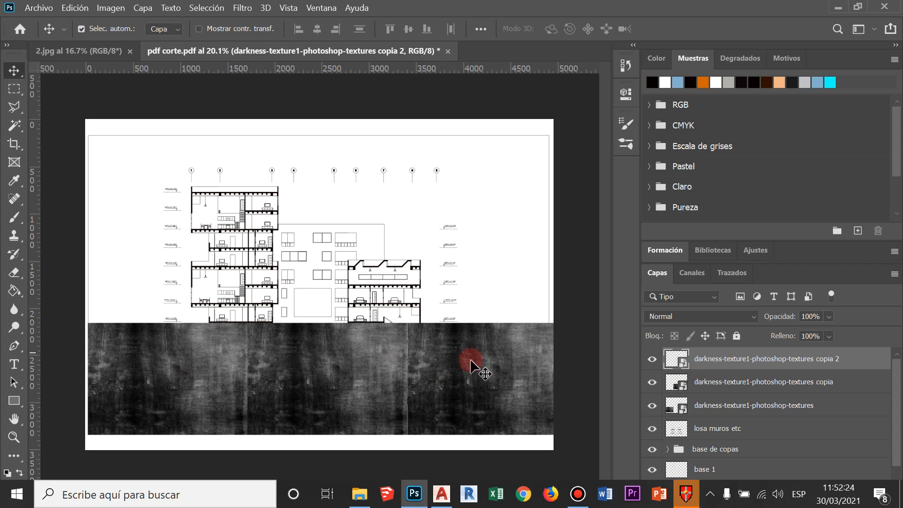
# - Merge the three dark texture layers into one and check the strip by hiding and showing it
pyautogui.click(652, 360)
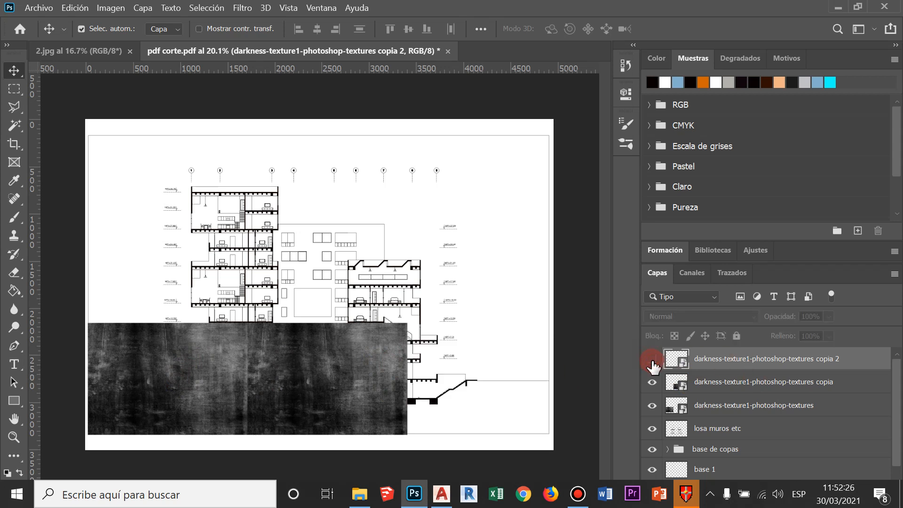
pyautogui.click(652, 360)
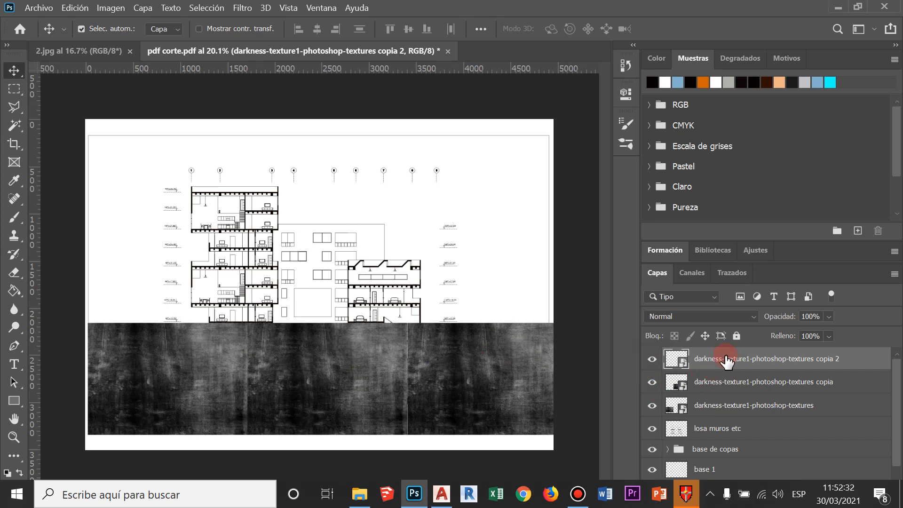
pyautogui.keyDown('shift'); pyautogui.click(731, 410); pyautogui.keyUp('shift')
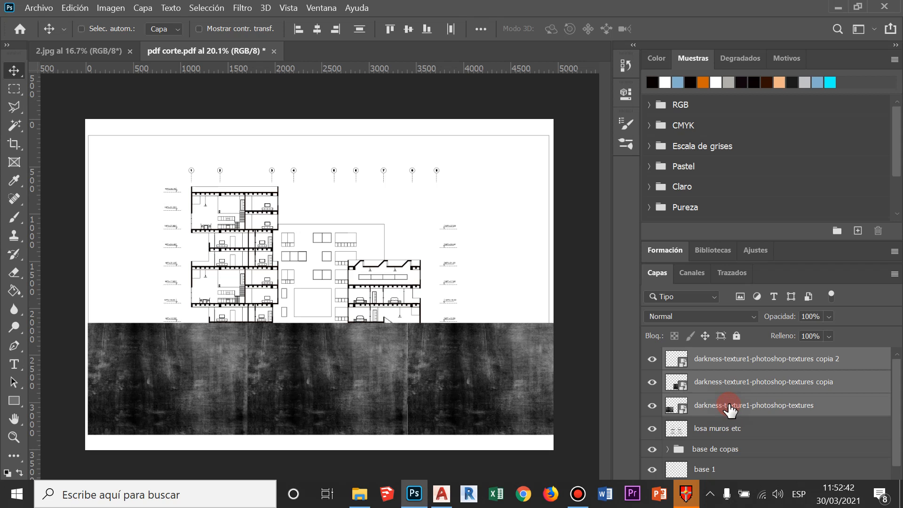
pyautogui.hotkey('ctrl', 'e')
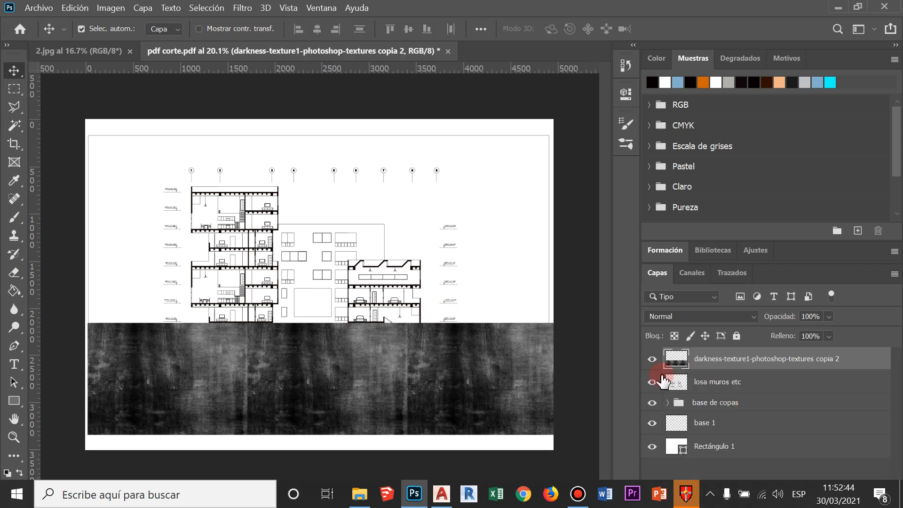
pyautogui.click(652, 362)
pyautogui.click(653, 362)
pyautogui.click(653, 362)
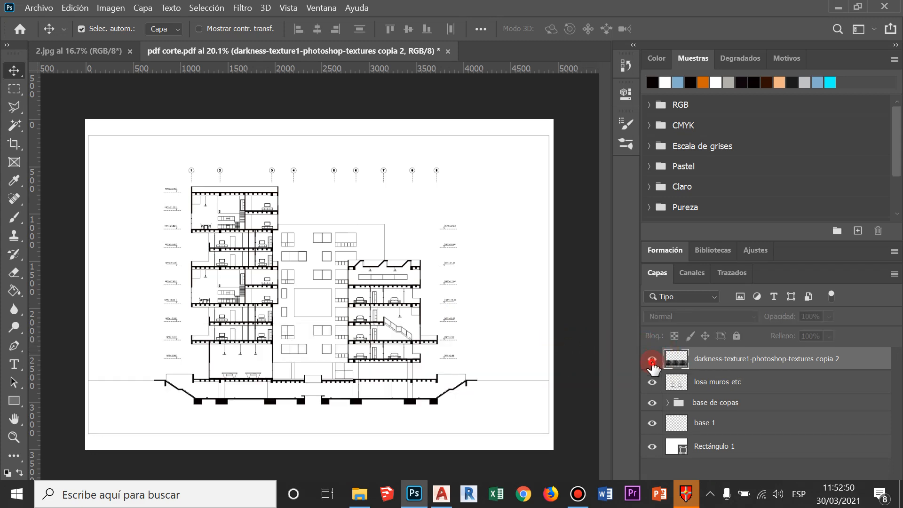
pyautogui.click(653, 362)
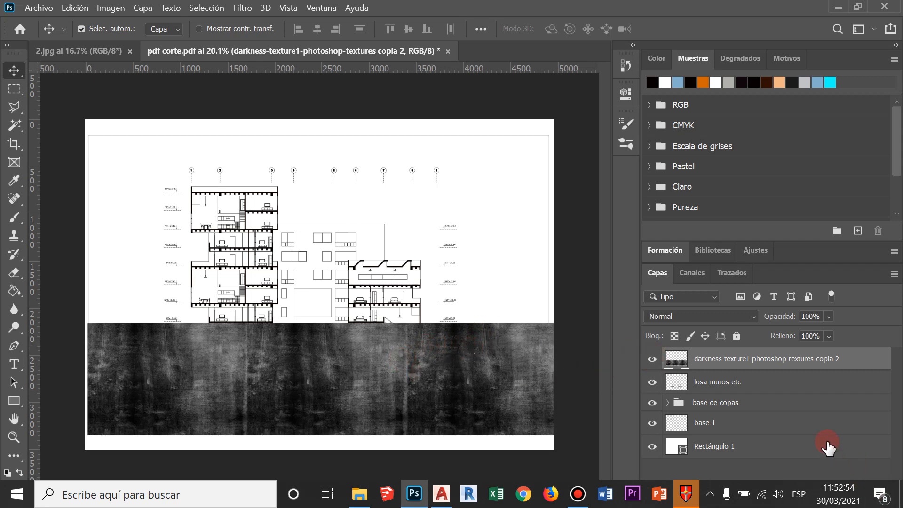
# - Decline the quick virus scan offered by eScan and bring the Photoshop section document back to the front
pyautogui.click(858, 7)
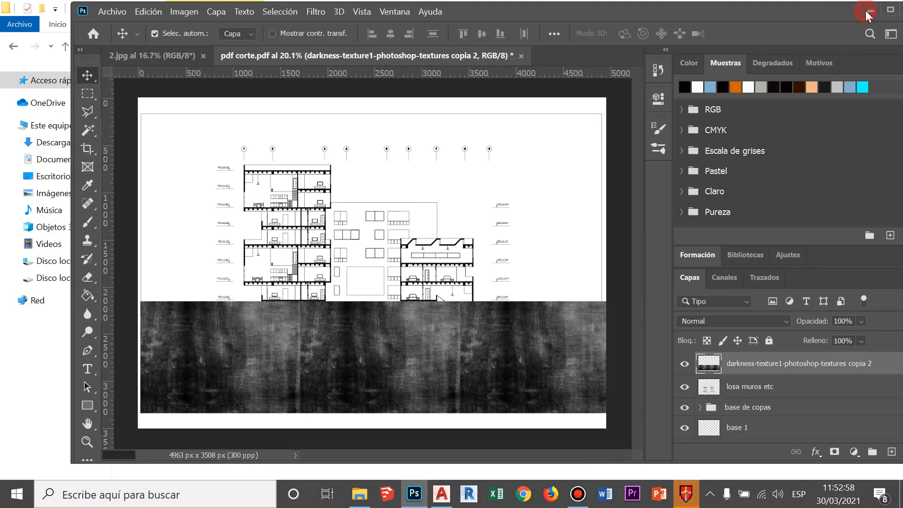
pyautogui.click(868, 13)
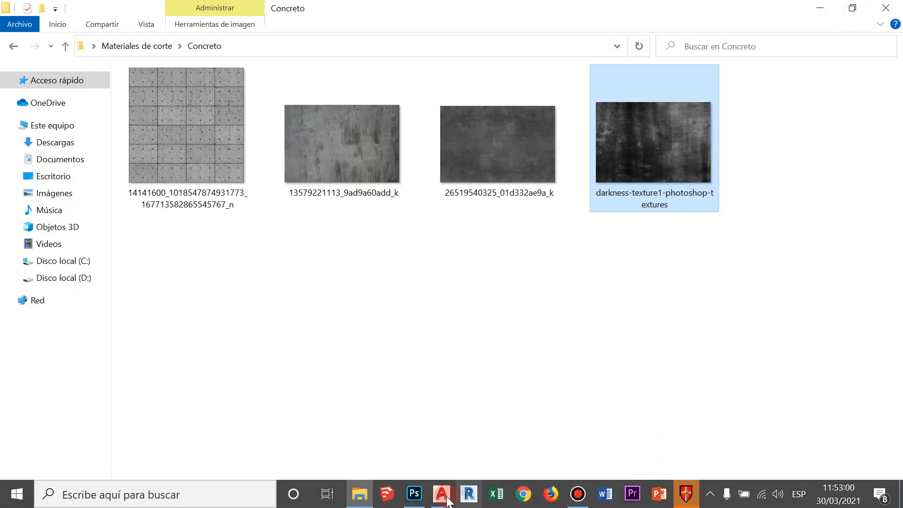
pyautogui.click(414, 494)
pyautogui.click(684, 497)
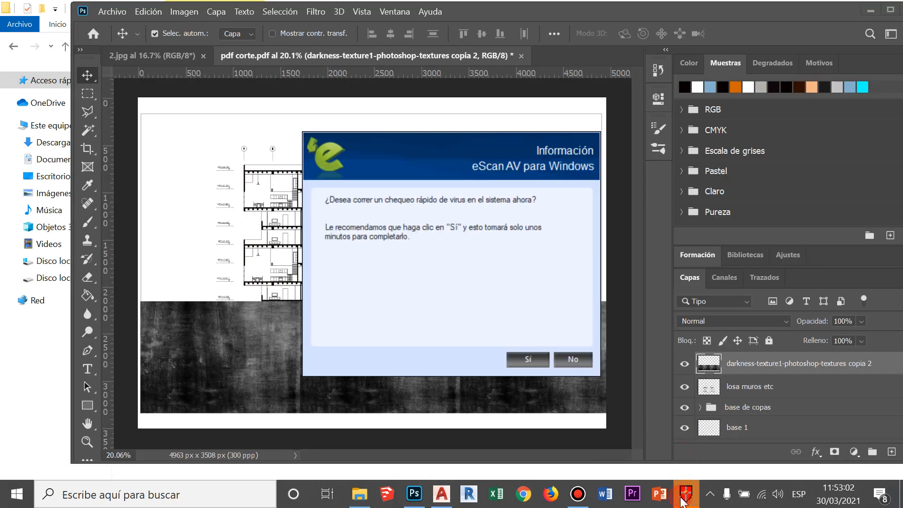
pyautogui.click(573, 359)
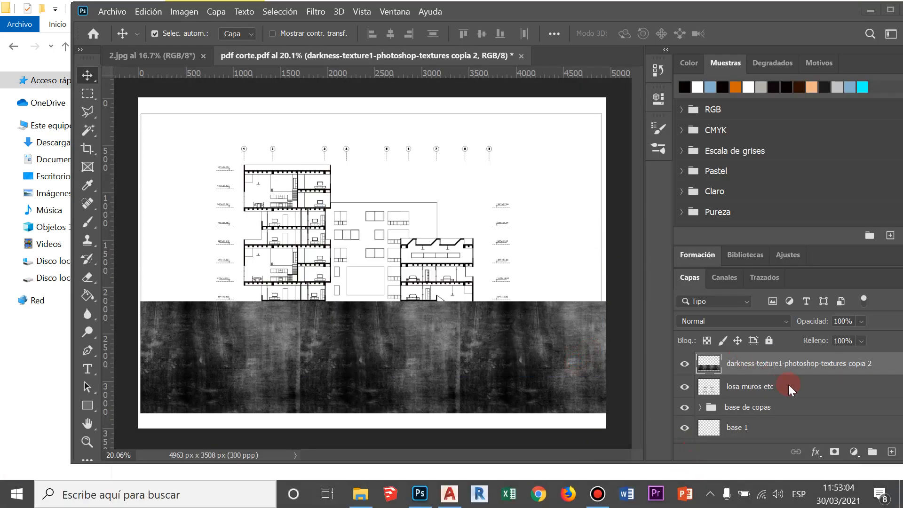
# - Maximize the window and add a new empty layer above the dark texture layer
pyautogui.click(884, 10)
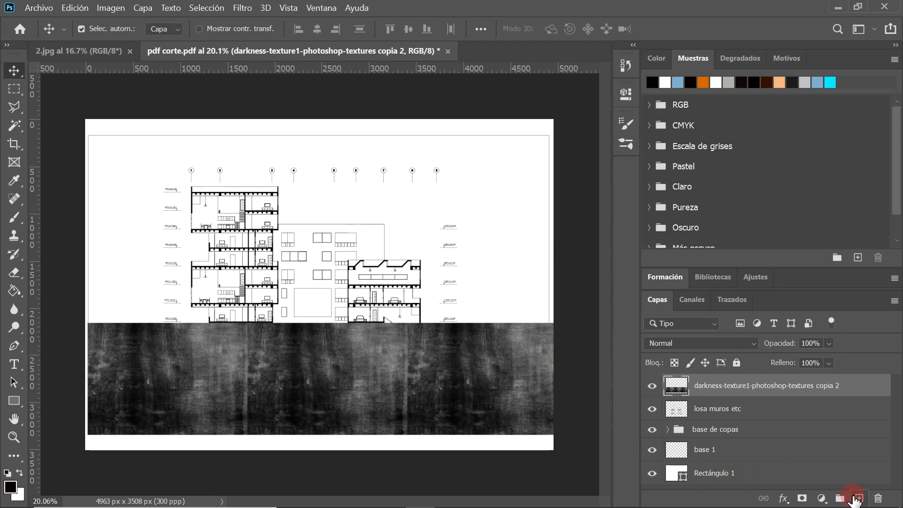
pyautogui.click(857, 500)
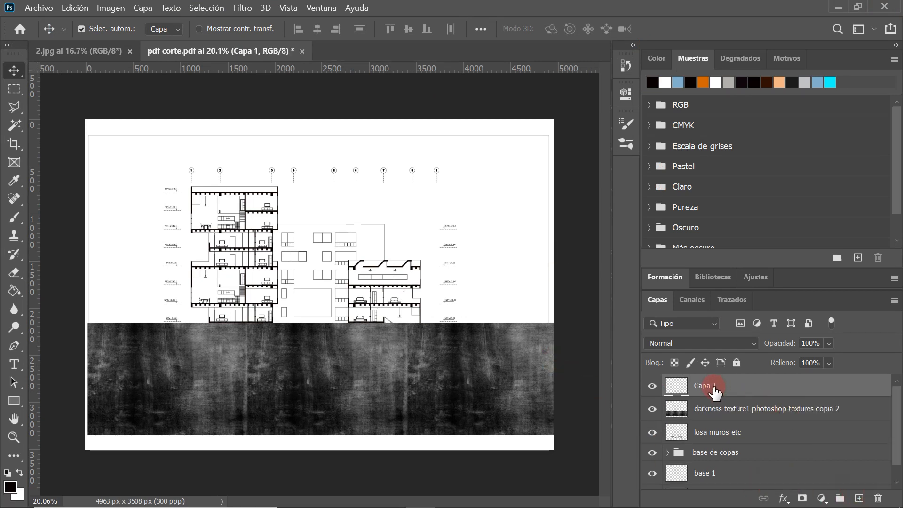
# - Hide the dark texture, select the ground area beneath the section's cut line with the Magic Wand, and show the texture again
pyautogui.click(652, 409)
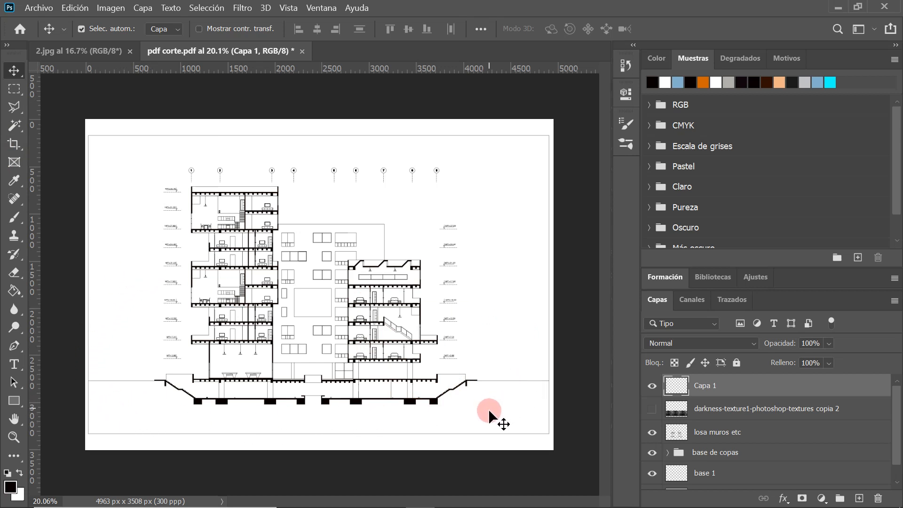
pyautogui.click(652, 410)
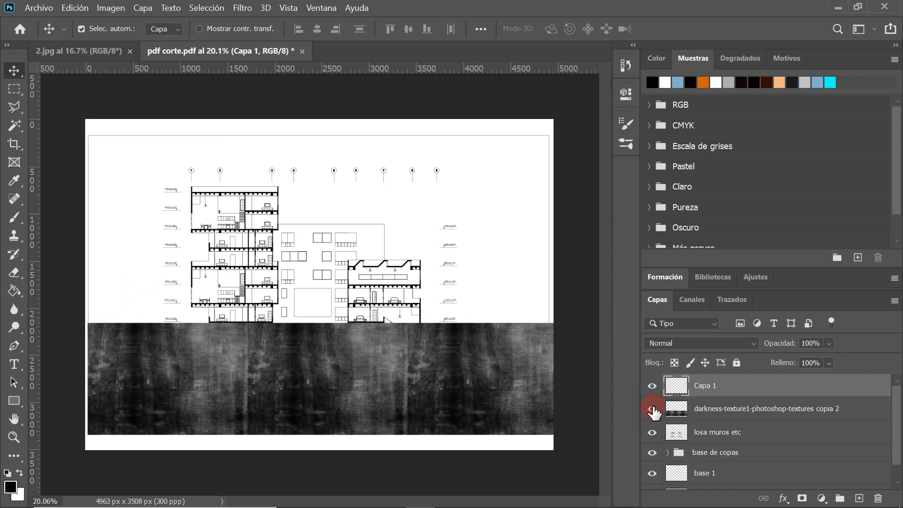
pyautogui.click(652, 411)
pyautogui.click(14, 126)
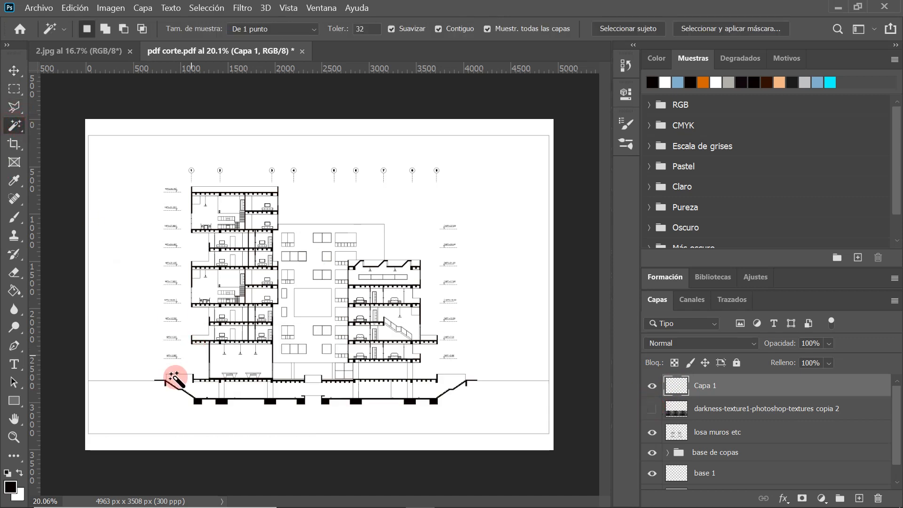
pyautogui.click(156, 412)
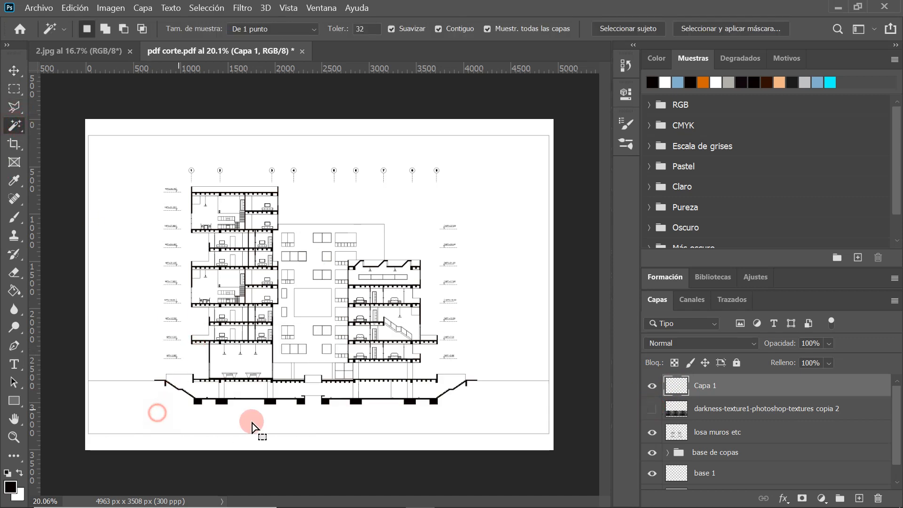
pyautogui.click(652, 408)
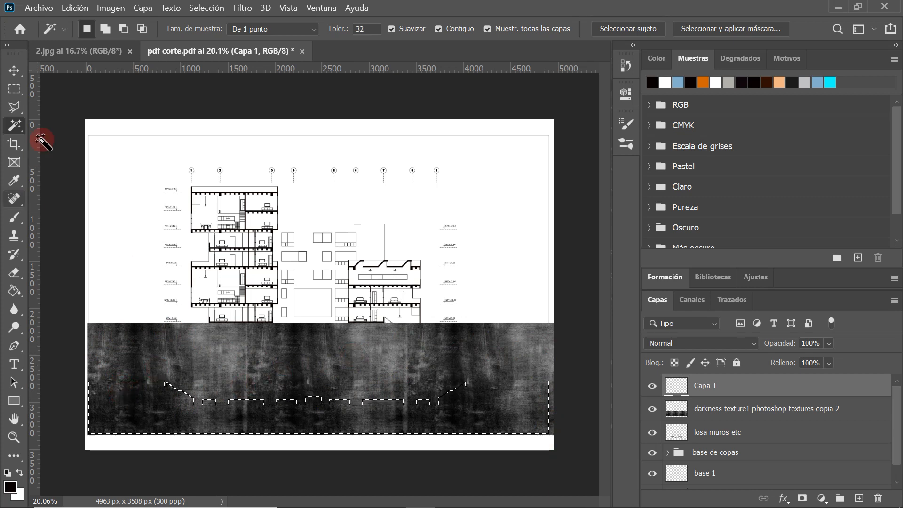
# - Invert the selection, delete that part of the dark texture layer so only the ground stays textured, and deselect
pyautogui.rightClick(344, 417)
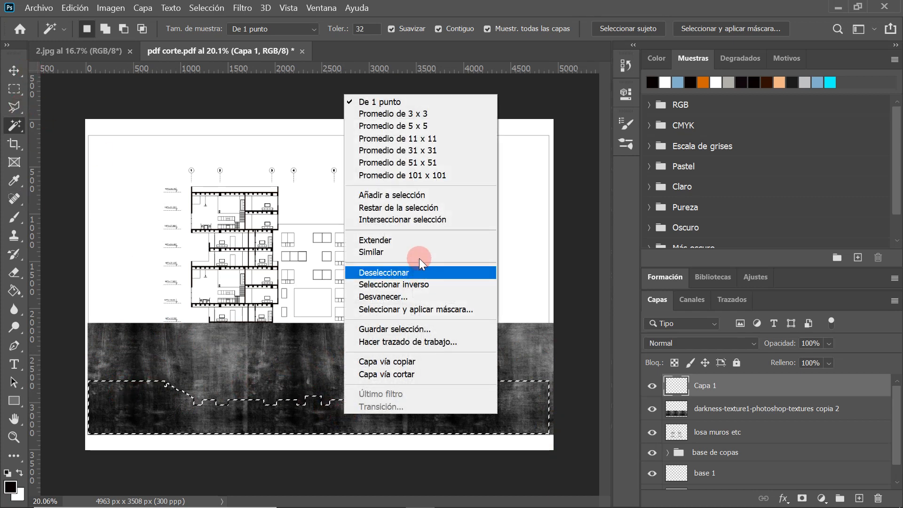
pyautogui.click(412, 285)
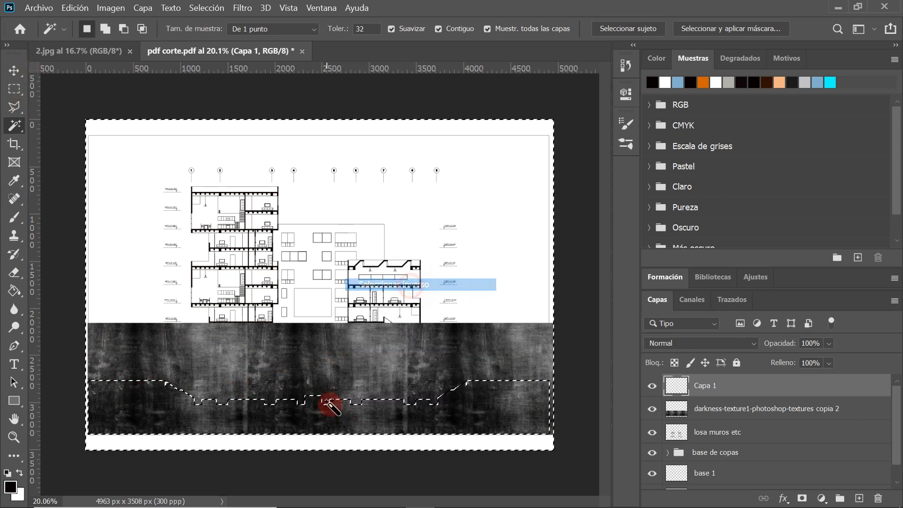
pyautogui.click(14, 70)
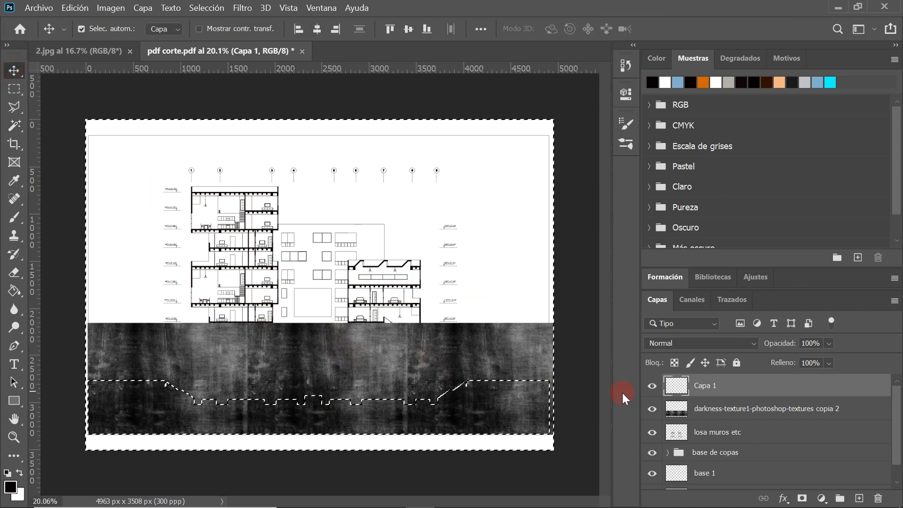
pyautogui.click(703, 407)
pyautogui.rightClick(703, 408)
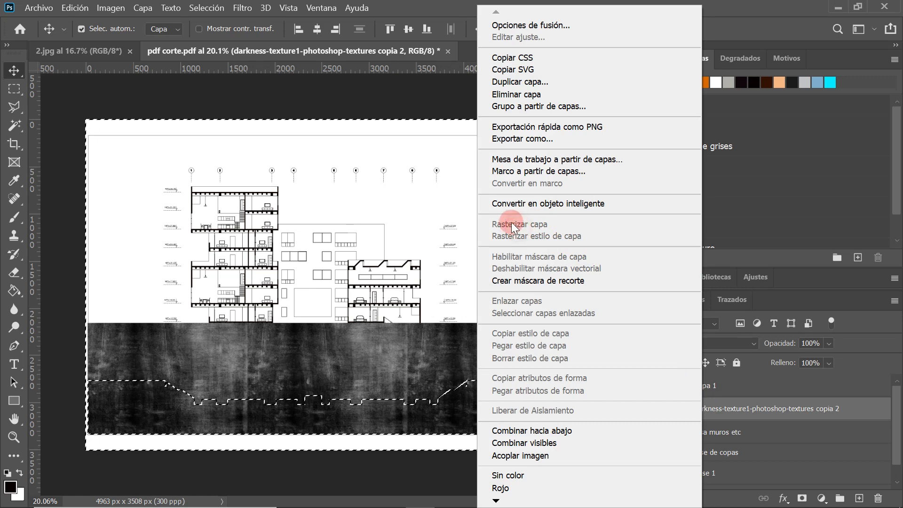
pyautogui.click(409, 312)
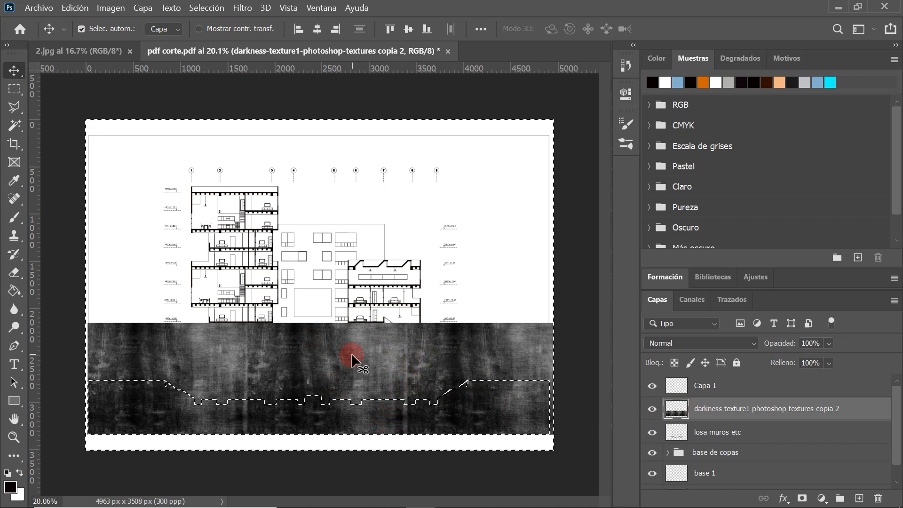
pyautogui.press('Delete')
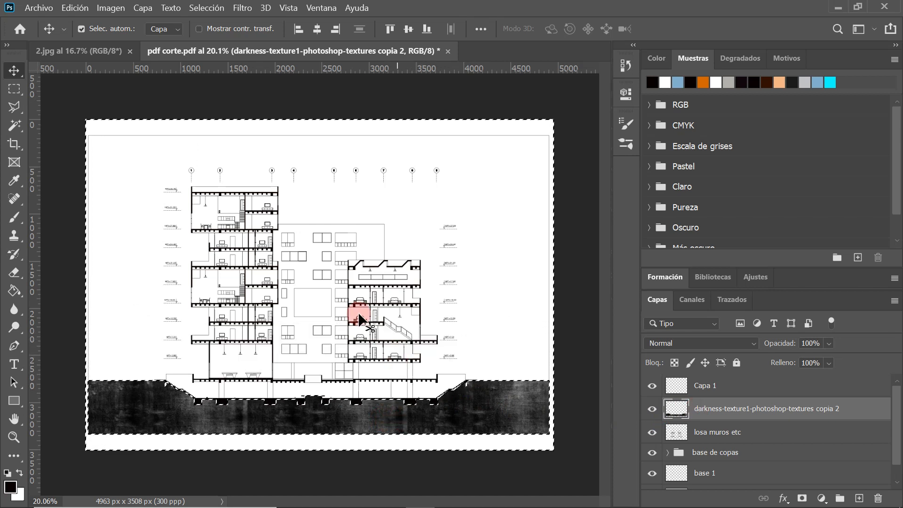
pyautogui.click(14, 92)
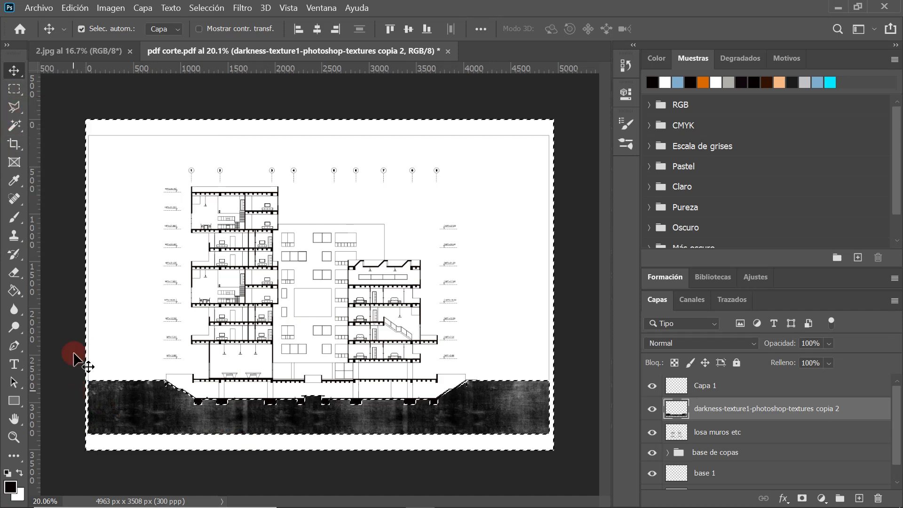
pyautogui.click(15, 106)
pyautogui.rightClick(518, 226)
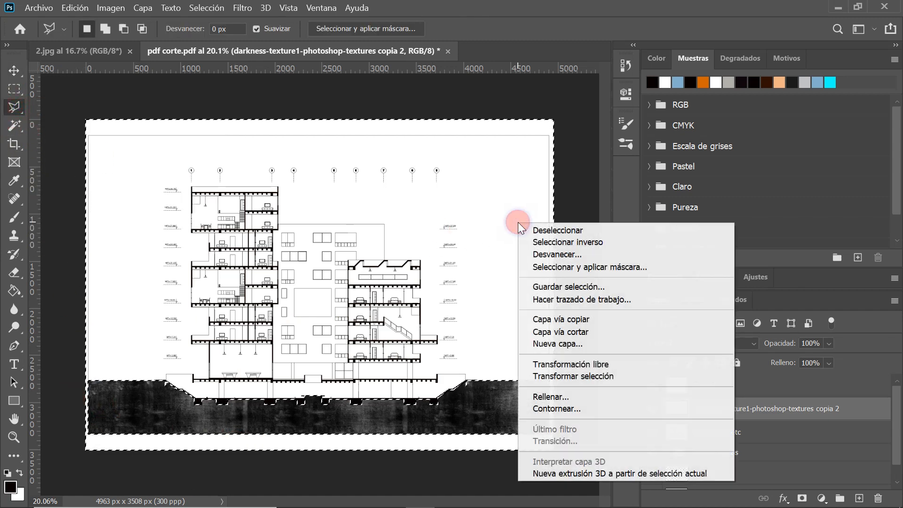
pyautogui.click(528, 234)
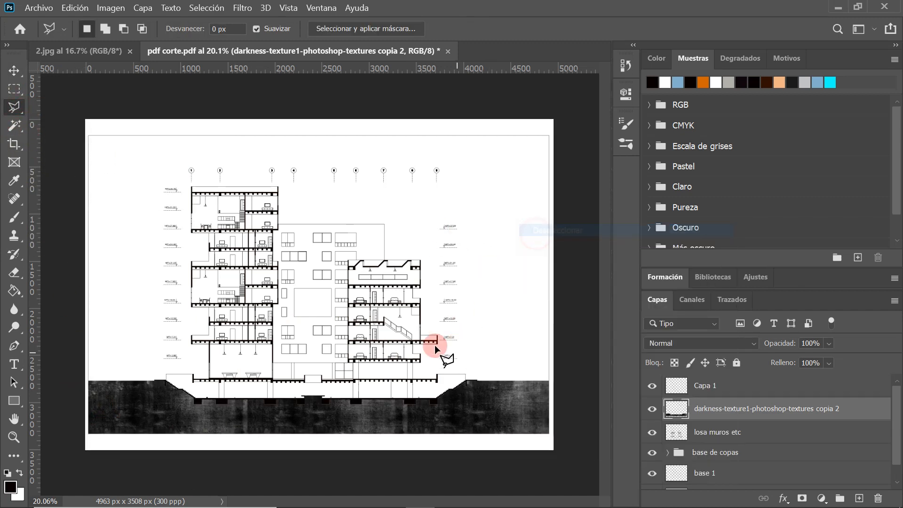
# - Lower the dark texture layer's opacity to 80%
pyautogui.click(829, 343)
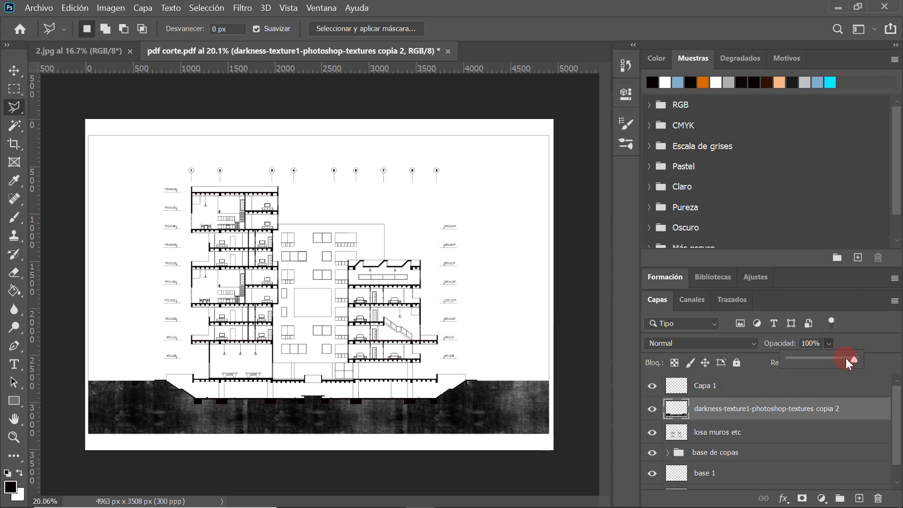
pyautogui.click(846, 358)
pyautogui.moveTo(842, 358); pyautogui.dragTo(843, 356)
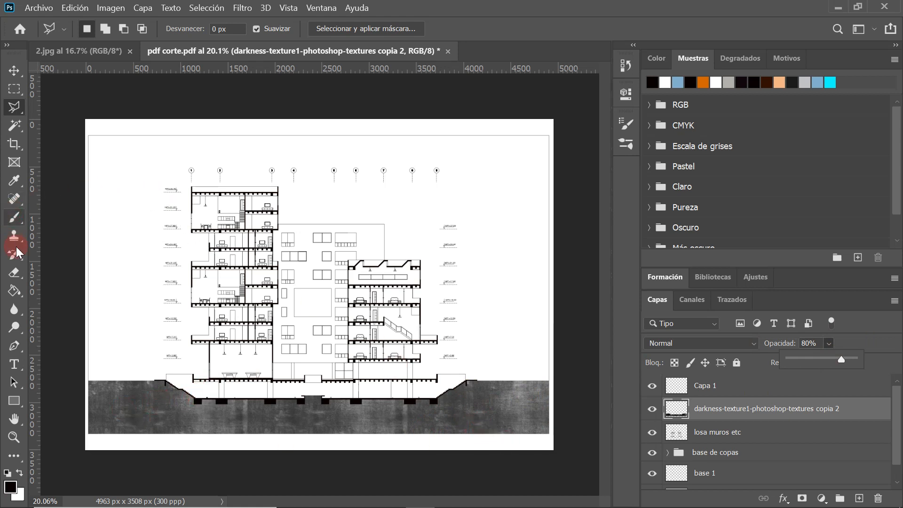
# - Set up the Eraser with the Croquis acuarela 2 brush from the Croquis acuarela set
pyautogui.click(15, 272)
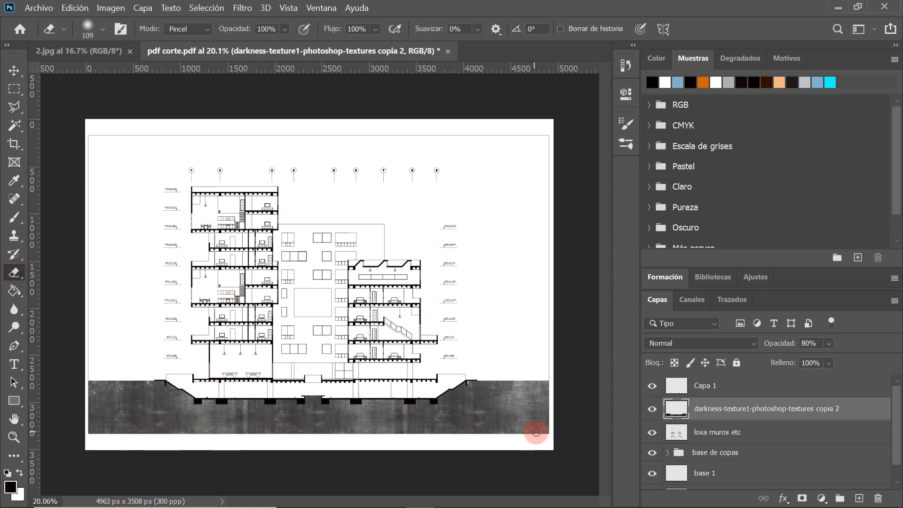
pyautogui.click(102, 29)
pyautogui.click(26, 165)
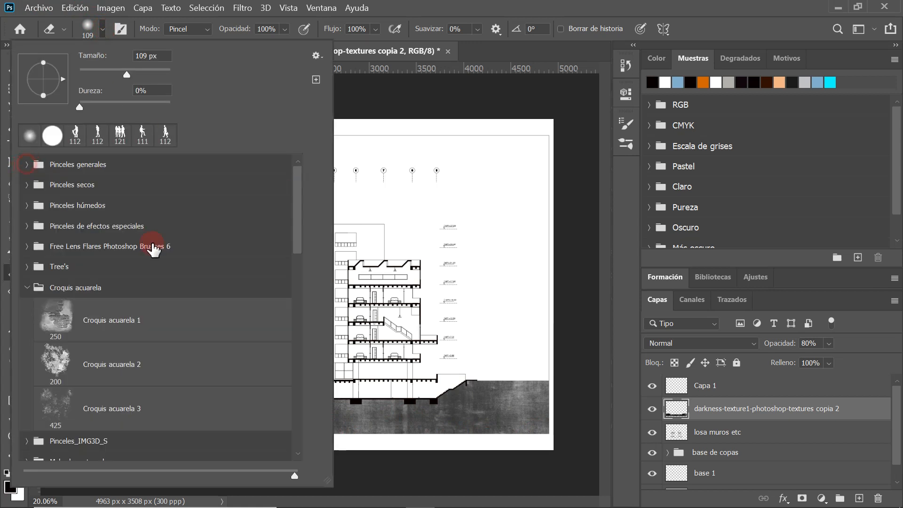
pyautogui.scroll(-3, 108, 308)
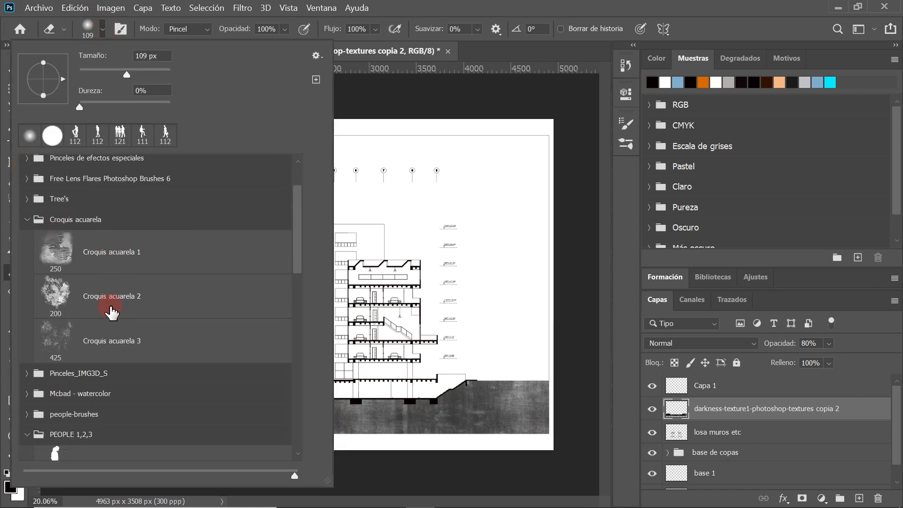
pyautogui.click(56, 294)
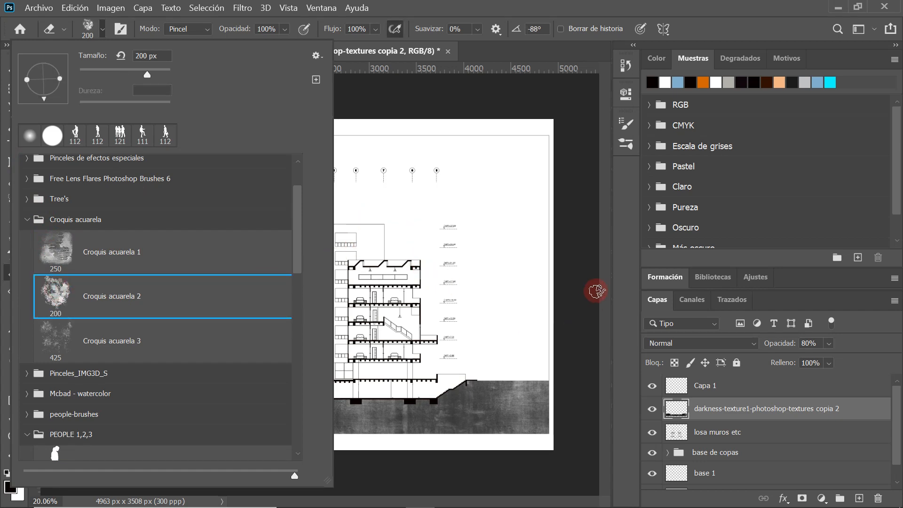
pyautogui.click(576, 273)
# - Enlarge the eraser brush to 345 px and erase an irregular watercolour edge along the full lower border of the ground texture
pyautogui.scroll(6, 393, 426)
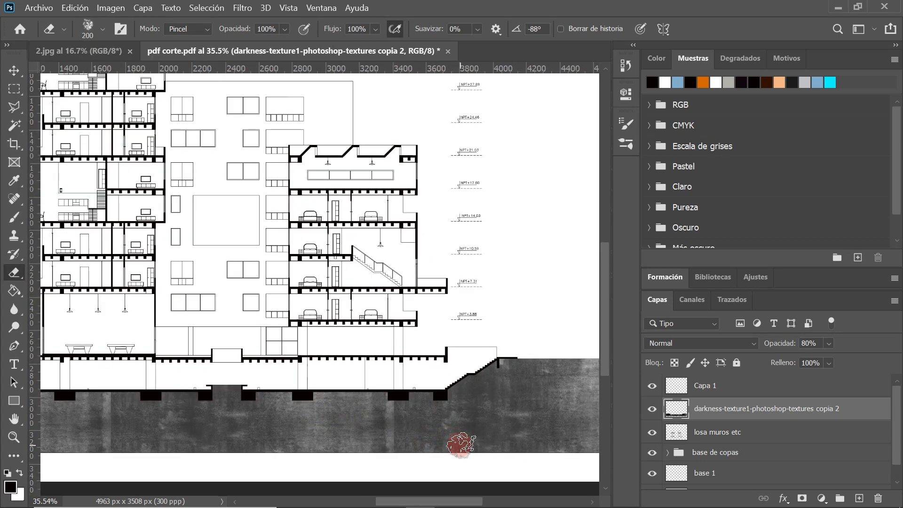
pyautogui.scroll(-4, 447, 388)
pyautogui.scroll(-1, 447, 387)
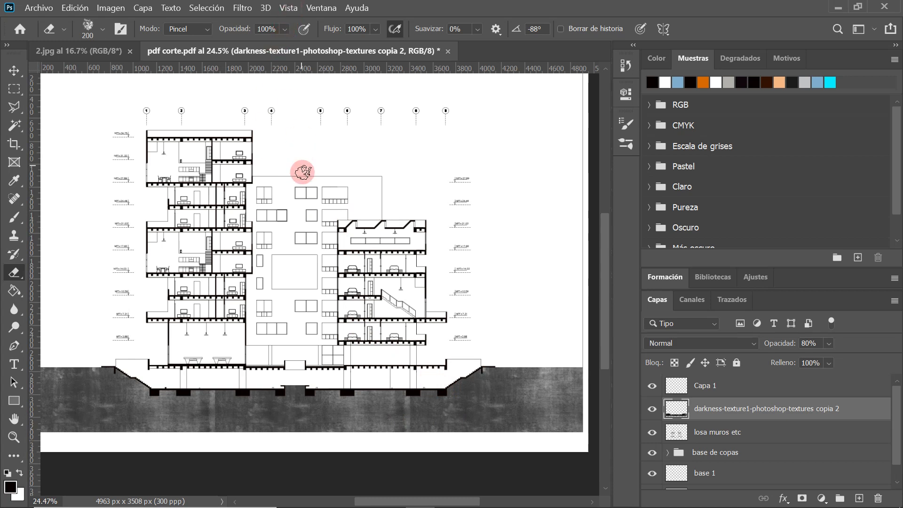
pyautogui.scroll(-2, 263, 282)
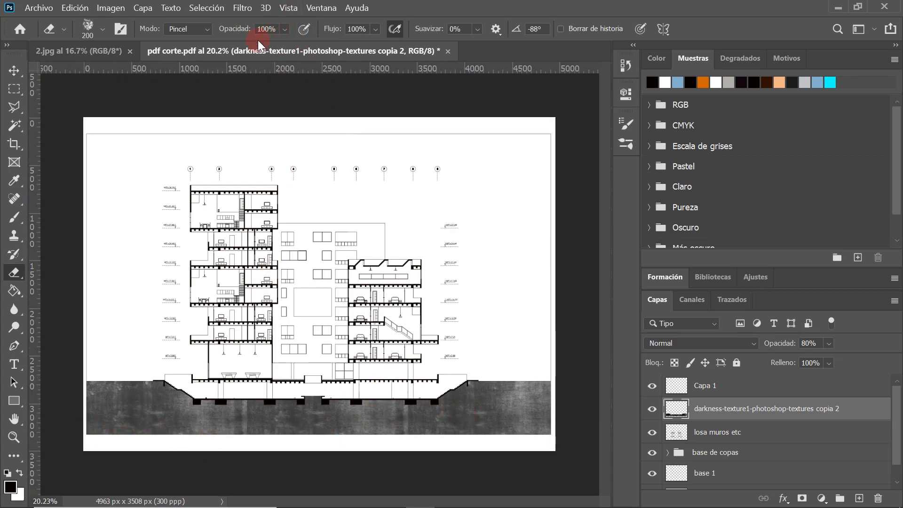
pyautogui.click(305, 400)
pyautogui.moveTo(96, 431); pyautogui.dragTo(110, 433)
pyautogui.click(248, 14)
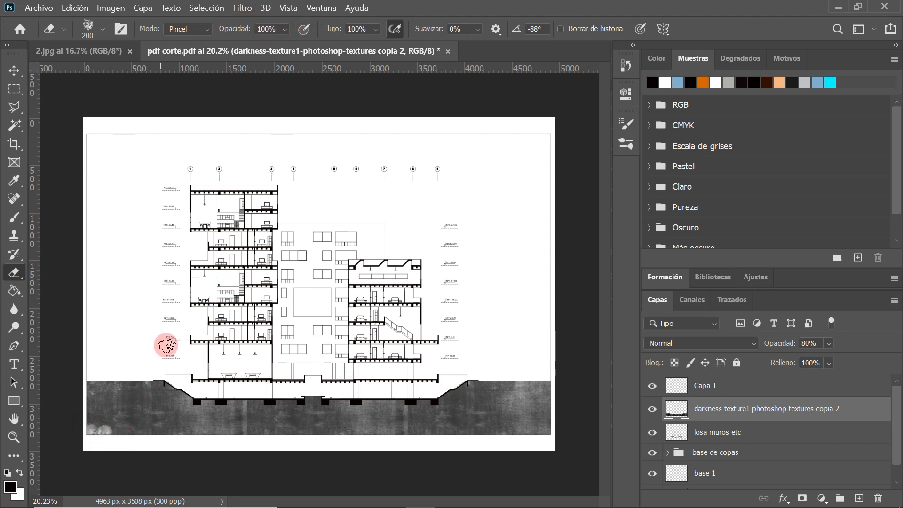
pyautogui.moveTo(166, 346)
pyautogui.mouseDown()
pyautogui.moveTo(156, 344)
pyautogui.moveTo(175, 338)
pyautogui.mouseUp()
pyautogui.moveTo(140, 431)
pyautogui.mouseDown()
pyautogui.moveTo(202, 438)
pyautogui.moveTo(189, 426)
pyautogui.moveTo(265, 422)
pyautogui.moveTo(213, 438)
pyautogui.moveTo(264, 438)
pyautogui.moveTo(243, 429)
pyautogui.moveTo(301, 441)
pyautogui.moveTo(286, 422)
pyautogui.moveTo(276, 431)
pyautogui.moveTo(334, 441)
pyautogui.moveTo(309, 442)
pyautogui.moveTo(340, 433)
pyautogui.moveTo(548, 439)
pyautogui.moveTo(473, 439)
pyautogui.mouseUp()
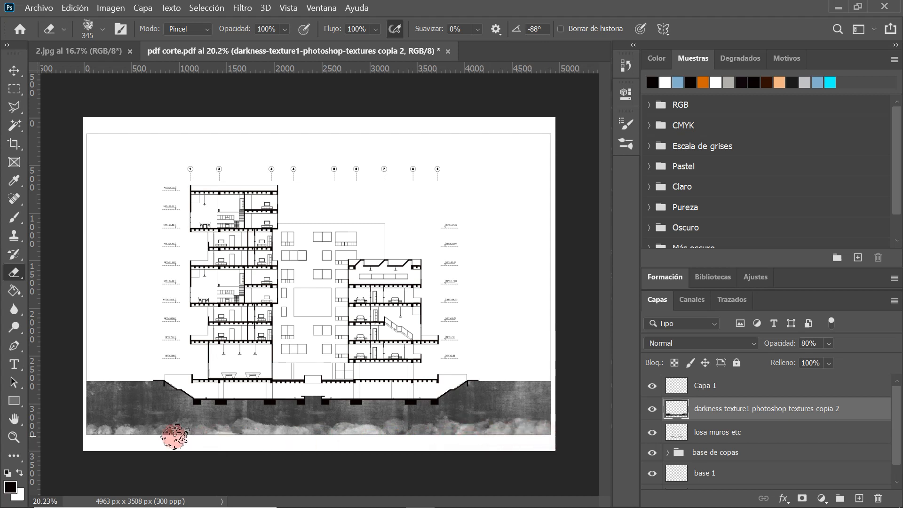
pyautogui.moveTo(126, 433)
pyautogui.mouseDown()
pyautogui.moveTo(75, 434)
pyautogui.moveTo(79, 428)
pyautogui.mouseUp()
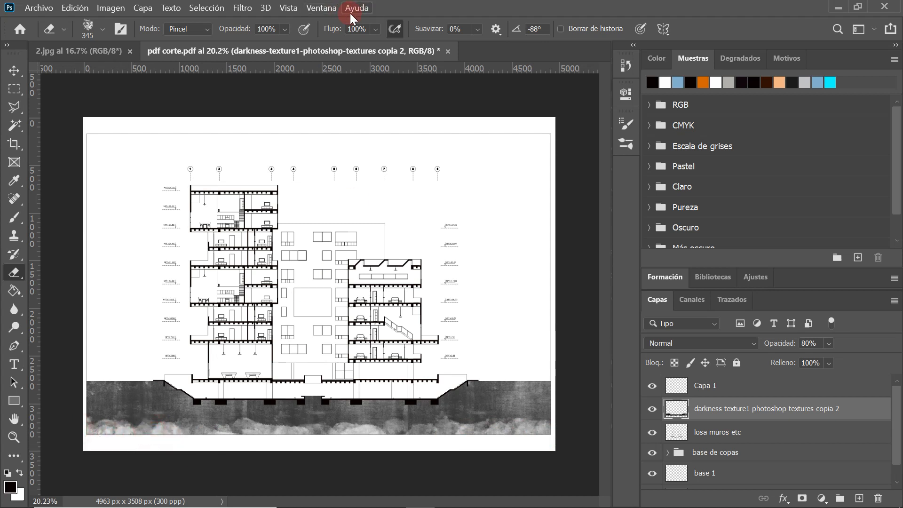
# - Try a second erasing pass over the ground's lower band at 66% flow, undo it and restore the flow to 100%
pyautogui.click(378, 43)
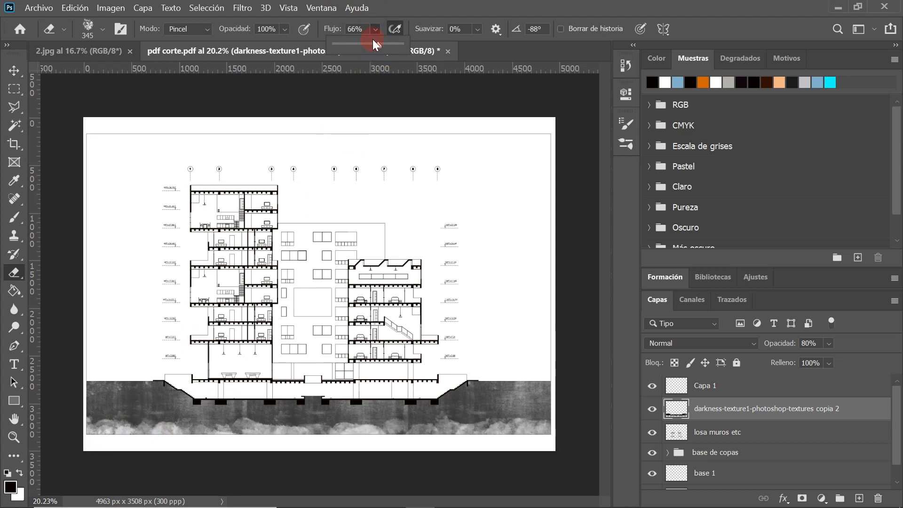
pyautogui.moveTo(123, 419); pyautogui.dragTo(279, 430)
pyautogui.moveTo(284, 430)
pyautogui.mouseDown()
pyautogui.moveTo(365, 440)
pyautogui.moveTo(384, 429)
pyautogui.mouseUp()
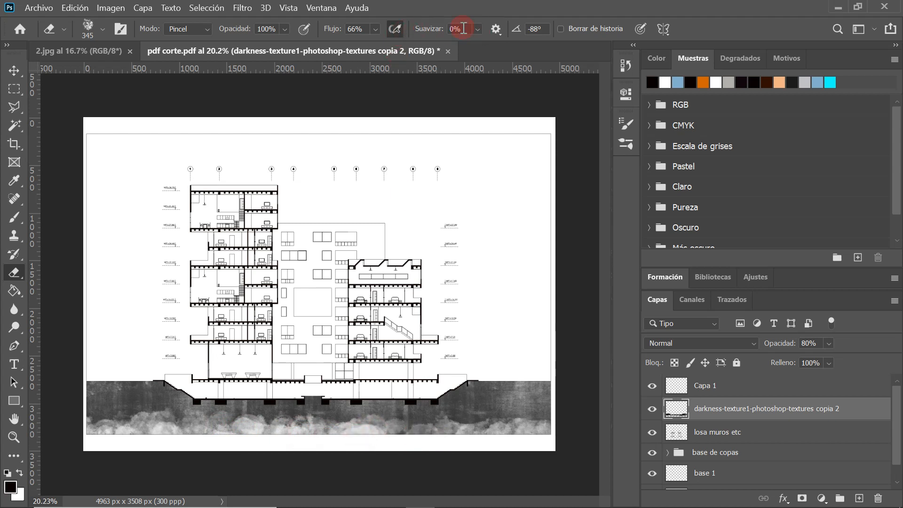
pyautogui.moveTo(377, 31); pyautogui.dragTo(419, 44)
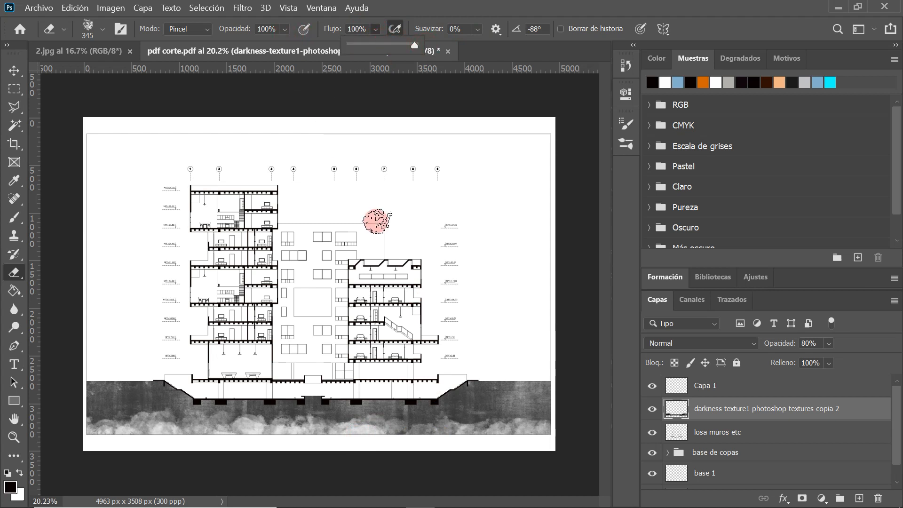
pyautogui.click(376, 221)
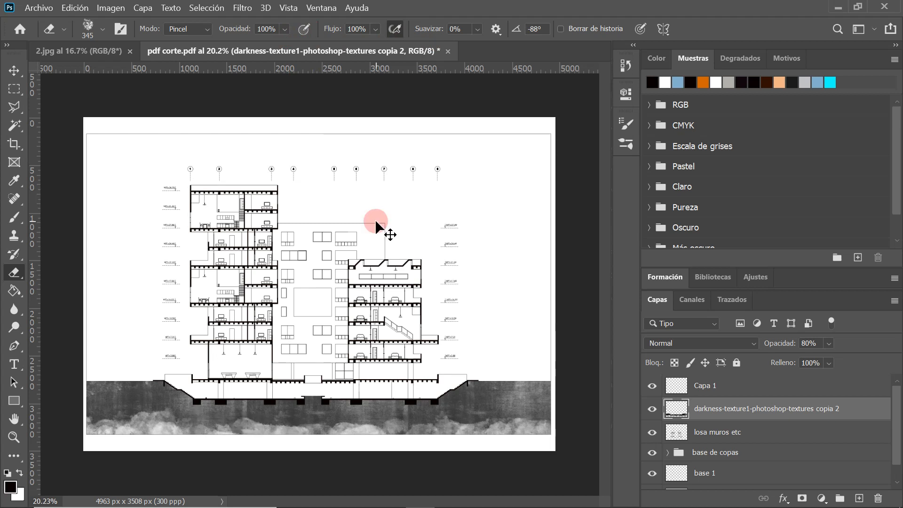
# - Fade the ground texture's lower band upward with softer erasing passes at 67% and 35% eraser opacity
pyautogui.click(285, 29)
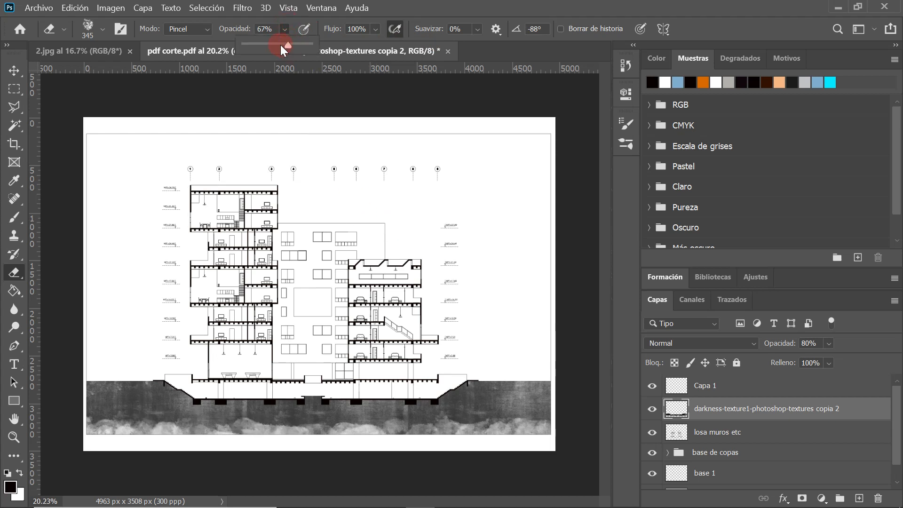
pyautogui.moveTo(144, 431)
pyautogui.mouseDown()
pyautogui.moveTo(436, 434)
pyautogui.moveTo(372, 434)
pyautogui.moveTo(405, 440)
pyautogui.moveTo(491, 420)
pyautogui.moveTo(467, 426)
pyautogui.moveTo(548, 421)
pyautogui.moveTo(436, 439)
pyautogui.mouseUp()
pyautogui.moveTo(155, 426)
pyautogui.mouseDown()
pyautogui.moveTo(80, 423)
pyautogui.moveTo(92, 424)
pyautogui.mouseUp()
pyautogui.click(304, 29)
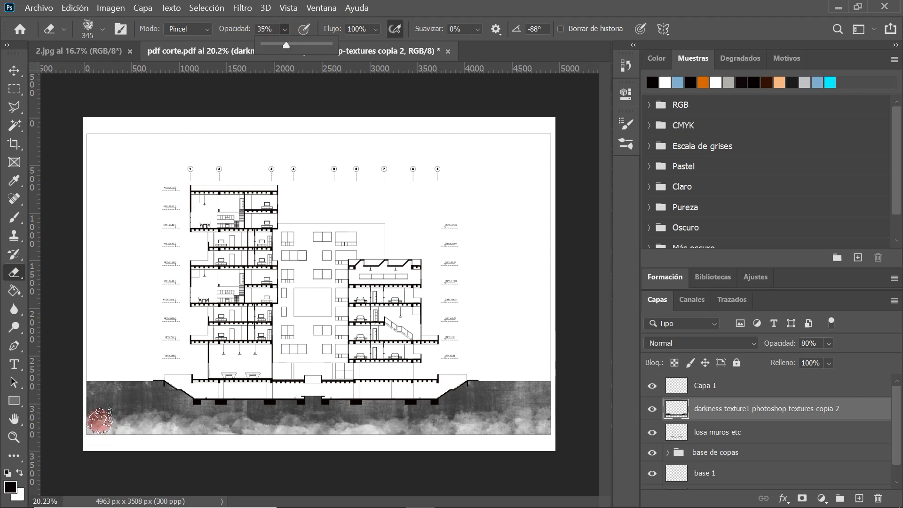
pyautogui.moveTo(97, 420)
pyautogui.mouseDown()
pyautogui.moveTo(272, 418)
pyautogui.moveTo(274, 431)
pyautogui.moveTo(219, 440)
pyautogui.moveTo(251, 444)
pyautogui.moveTo(241, 443)
pyautogui.moveTo(307, 426)
pyautogui.moveTo(327, 429)
pyautogui.moveTo(298, 429)
pyautogui.moveTo(404, 433)
pyautogui.moveTo(364, 418)
pyautogui.moveTo(351, 429)
pyautogui.moveTo(370, 429)
pyautogui.moveTo(351, 431)
pyautogui.moveTo(412, 422)
pyautogui.moveTo(404, 431)
pyautogui.moveTo(419, 431)
pyautogui.moveTo(390, 433)
pyautogui.moveTo(421, 436)
pyautogui.moveTo(403, 439)
pyautogui.moveTo(467, 441)
pyautogui.moveTo(451, 423)
pyautogui.moveTo(456, 418)
pyautogui.moveTo(507, 423)
pyautogui.moveTo(515, 436)
pyautogui.moveTo(502, 439)
pyautogui.moveTo(534, 439)
pyautogui.moveTo(480, 429)
pyautogui.moveTo(548, 425)
pyautogui.moveTo(342, 467)
pyautogui.moveTo(393, 443)
pyautogui.moveTo(277, 452)
pyautogui.moveTo(271, 444)
pyautogui.moveTo(81, 426)
pyautogui.moveTo(200, 433)
pyautogui.moveTo(227, 441)
pyautogui.moveTo(188, 440)
pyautogui.moveTo(227, 452)
pyautogui.moveTo(185, 438)
pyautogui.moveTo(455, 447)
pyautogui.moveTo(461, 439)
pyautogui.moveTo(430, 432)
pyautogui.moveTo(517, 438)
pyautogui.moveTo(533, 423)
pyautogui.moveTo(401, 418)
pyautogui.moveTo(332, 431)
pyautogui.moveTo(262, 428)
pyautogui.mouseUp()
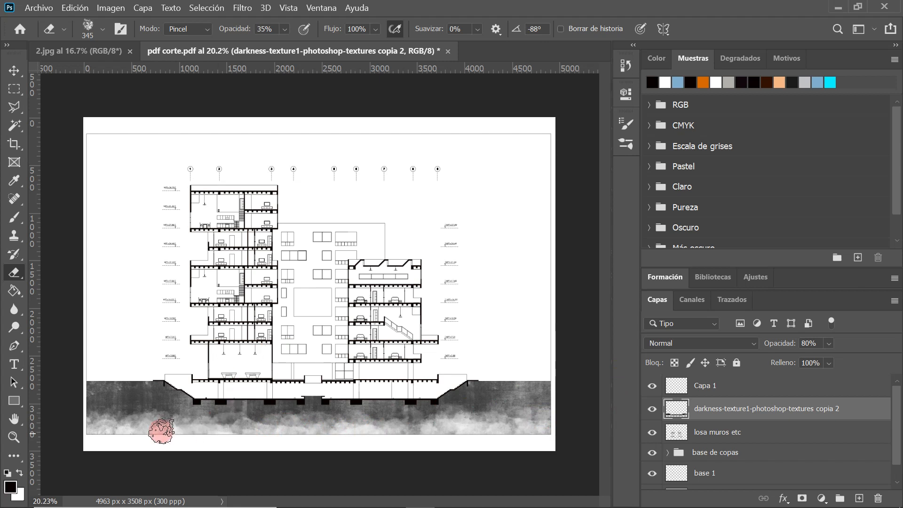
# - Soften the ground texture's lower-left edge with one more 35% opacity eraser pass and compare the result with the 2.jpg reference
pyautogui.moveTo(85, 425); pyautogui.dragTo(113, 433)
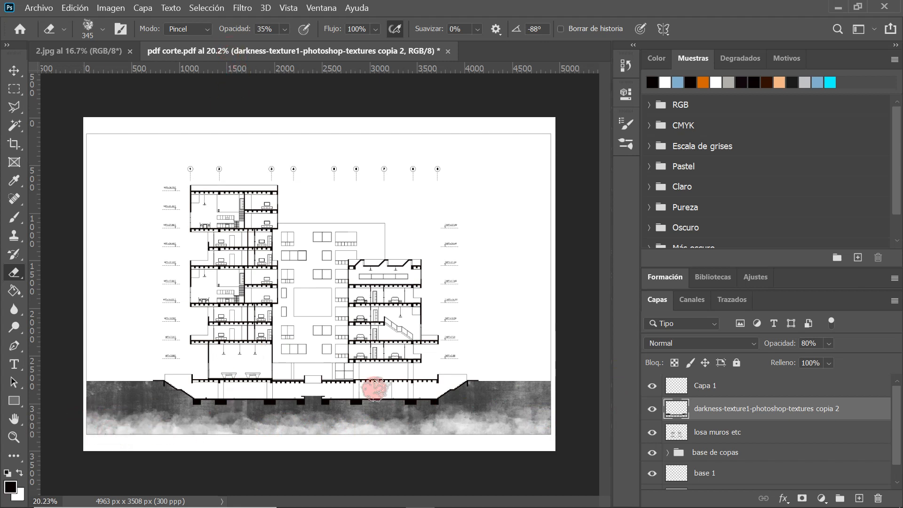
pyautogui.click(74, 51)
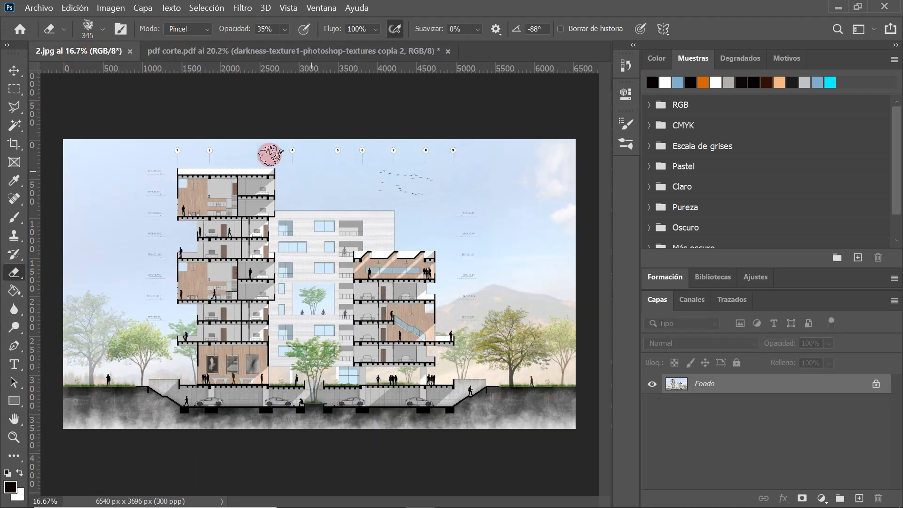
pyautogui.click(165, 52)
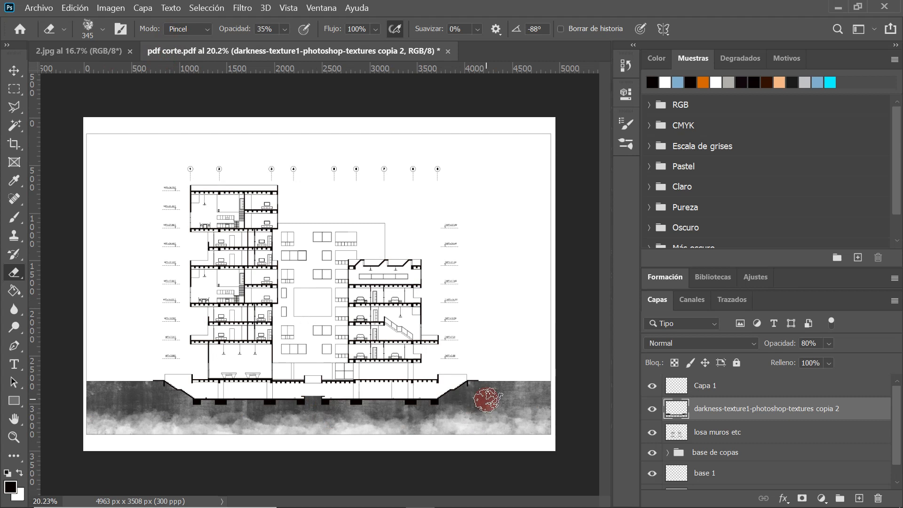
# - With Capa 1 active, place the gridded concrete panel image from the Concreto folder in File Explorer into the section document
pyautogui.click(732, 388)
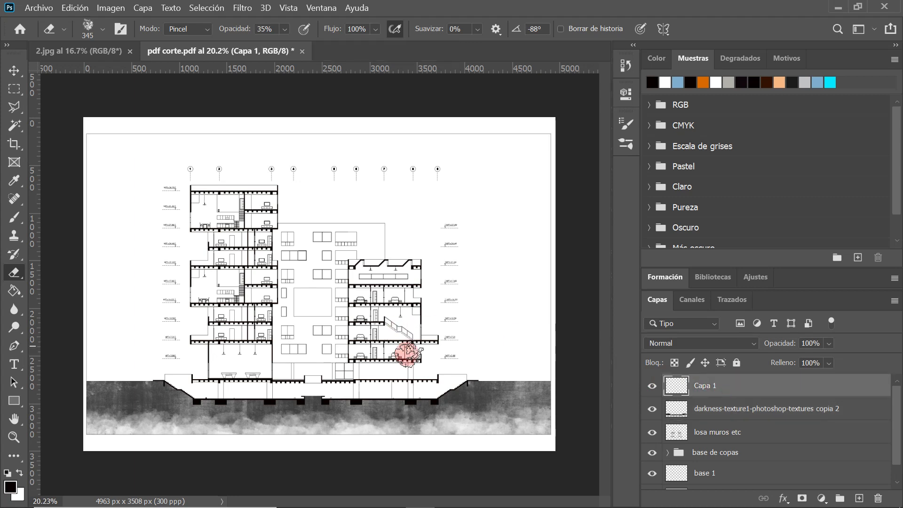
pyautogui.scroll(2, 283, 389)
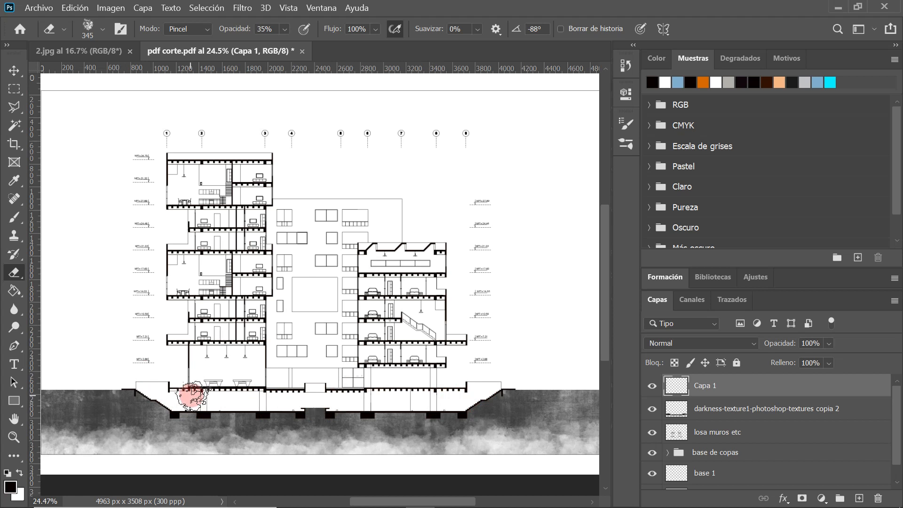
pyautogui.click(15, 70)
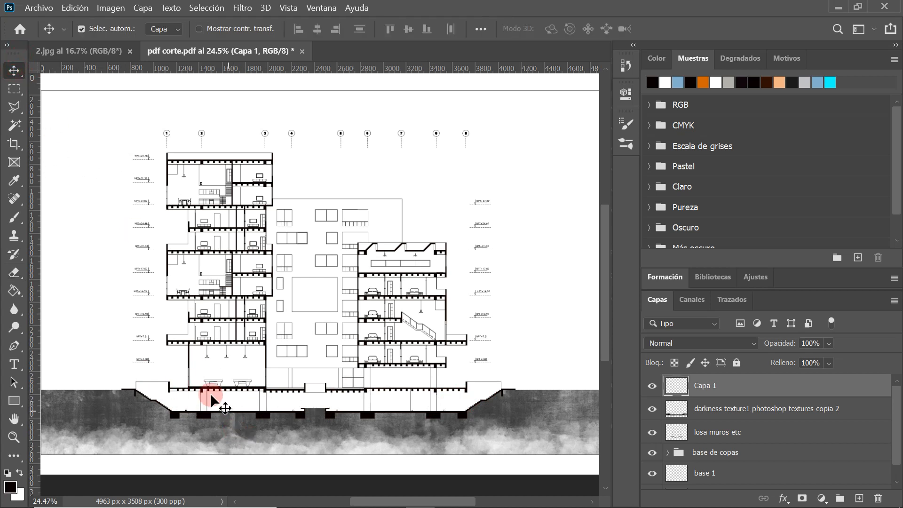
pyautogui.moveTo(182, 391); pyautogui.dragTo(389, 401)
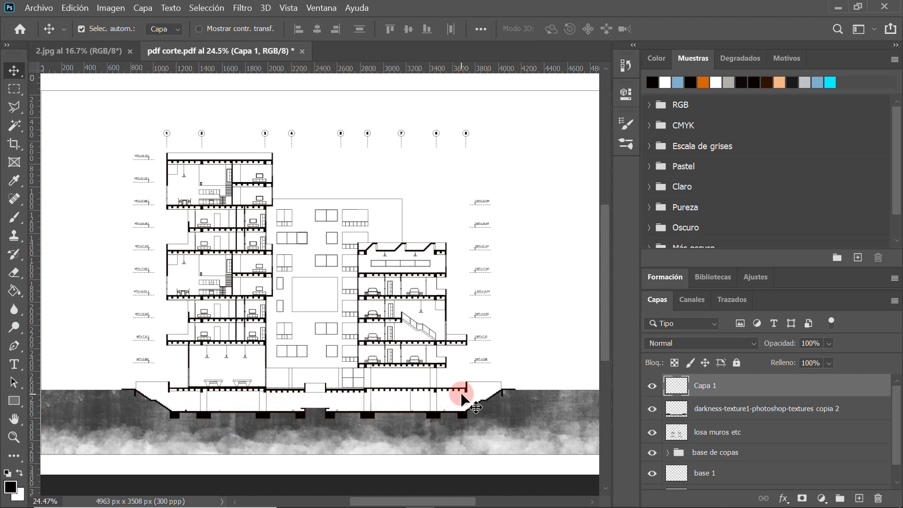
pyautogui.scroll(1, 462, 391)
pyautogui.scroll(-1, 120, 382)
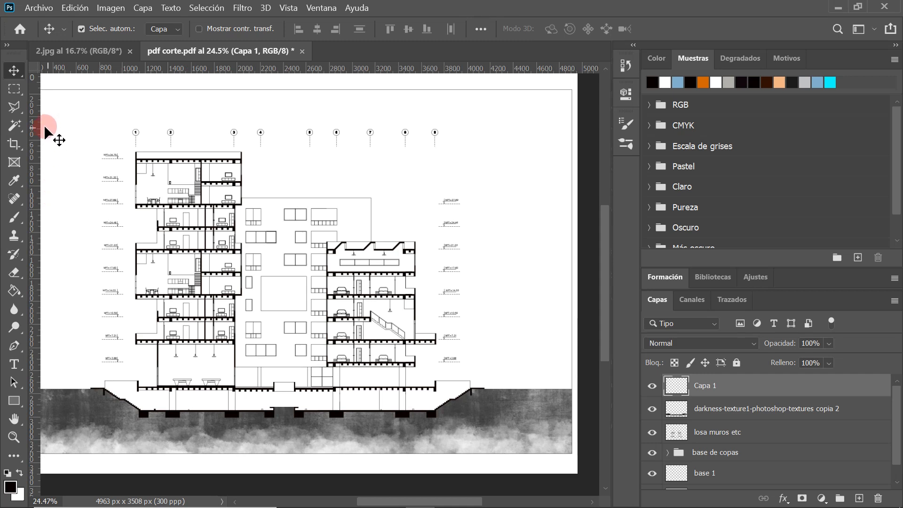
pyautogui.click(840, 7)
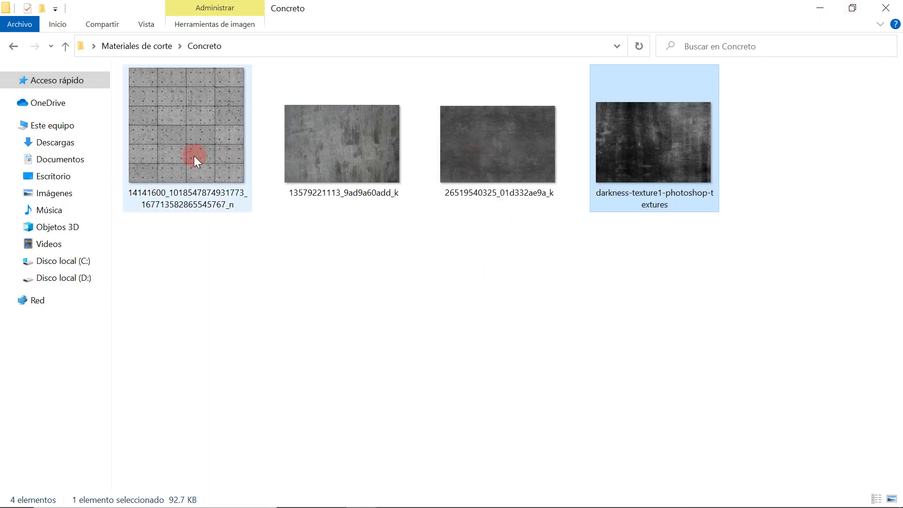
pyautogui.moveTo(186, 141); pyautogui.dragTo(338, 383)
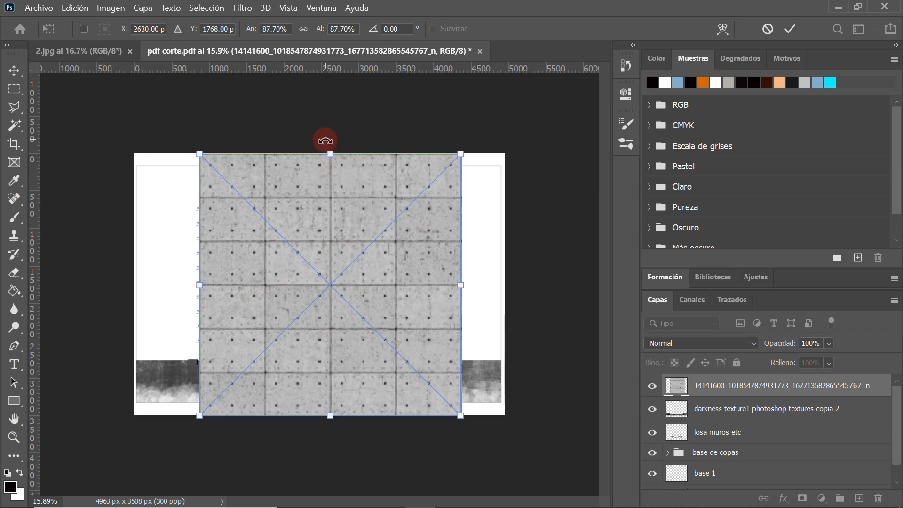
# - Rotate the placed concrete texture 90°, scale it down to about 13.5% and position it over the basement
pyautogui.moveTo(327, 136); pyautogui.dragTo(481, 262)
pyautogui.moveTo(461, 153)
pyautogui.mouseDown()
pyautogui.moveTo(246, 346)
pyautogui.moveTo(256, 359)
pyautogui.mouseUp()
pyautogui.scroll(11, 219, 412)
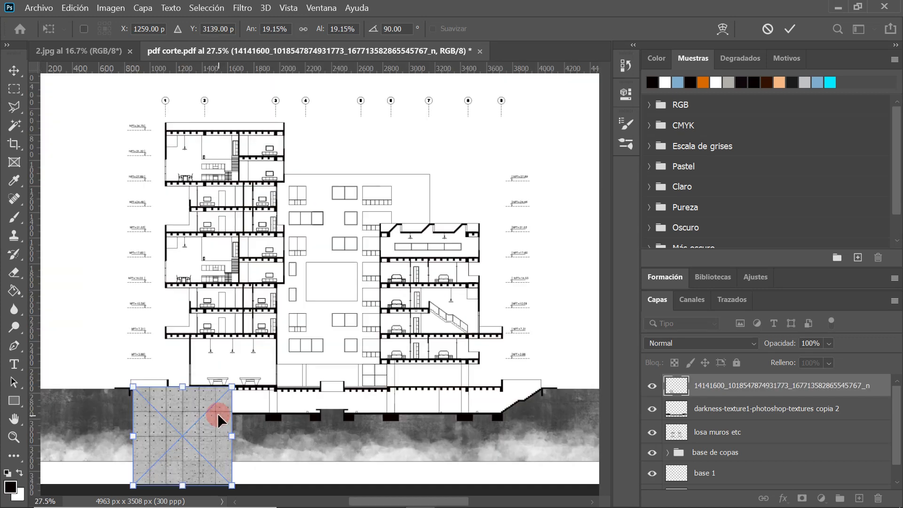
pyautogui.scroll(-2, 333, 207)
pyautogui.scroll(5, 211, 426)
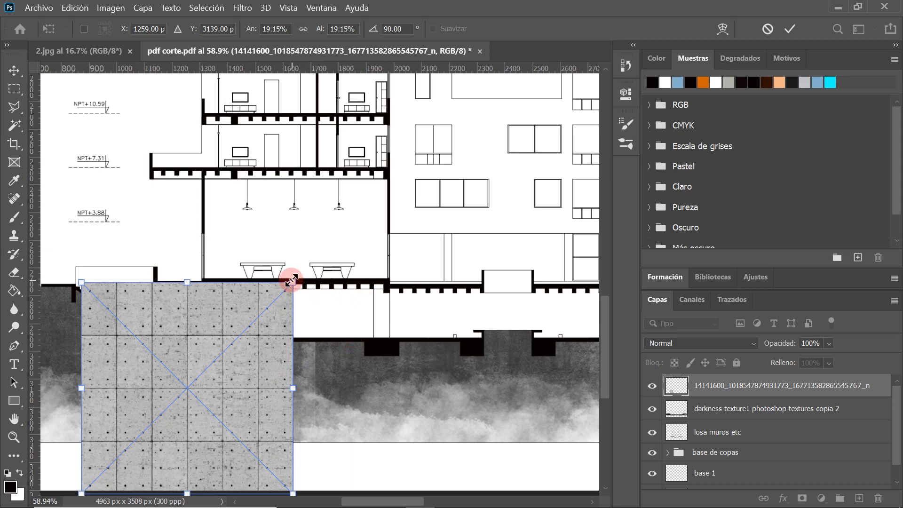
pyautogui.moveTo(291, 281); pyautogui.dragTo(319, 241)
pyautogui.scroll(3, 325, 244)
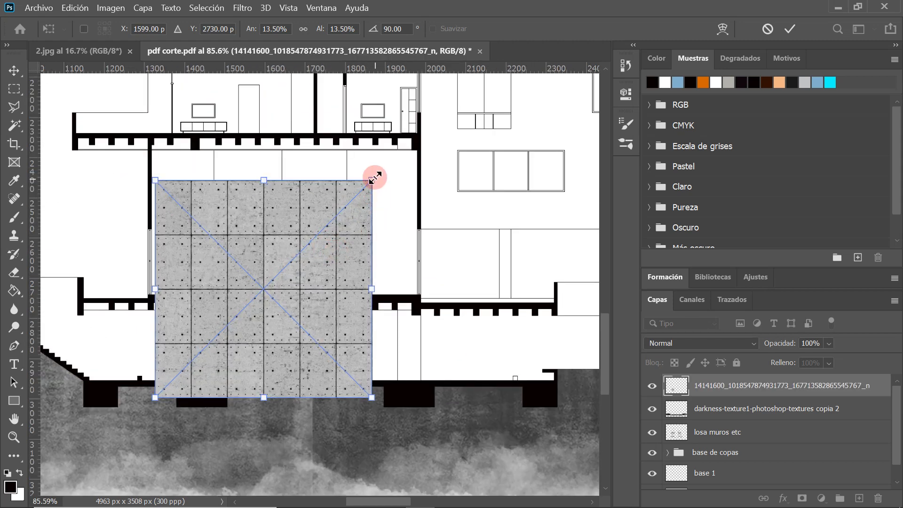
# - Reduce the concrete texture to about 6.1%, rest its lower edge on the basement floor slab and accept the transform
pyautogui.moveTo(374, 178); pyautogui.dragTo(284, 270)
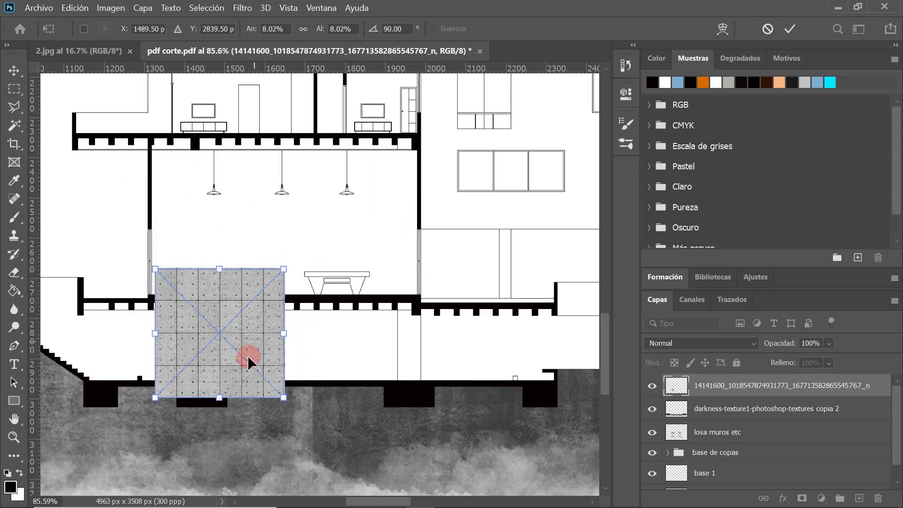
pyautogui.scroll(3, 247, 356)
pyautogui.moveTo(266, 329); pyautogui.dragTo(281, 302)
pyautogui.moveTo(319, 189); pyautogui.dragTo(270, 238)
pyautogui.press('Down')
pyautogui.press('Down')
pyautogui.press('Down')
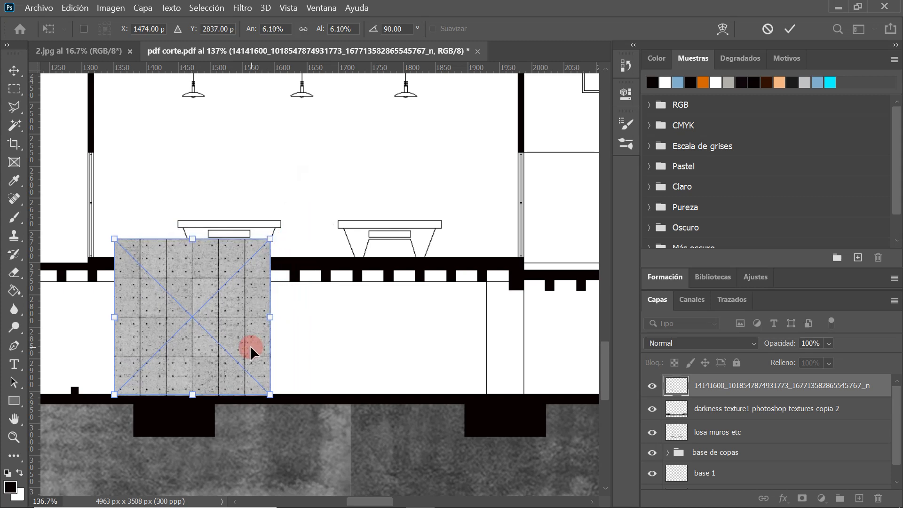
pyautogui.scroll(-1, 355, 337)
pyautogui.scroll(-2, 355, 337)
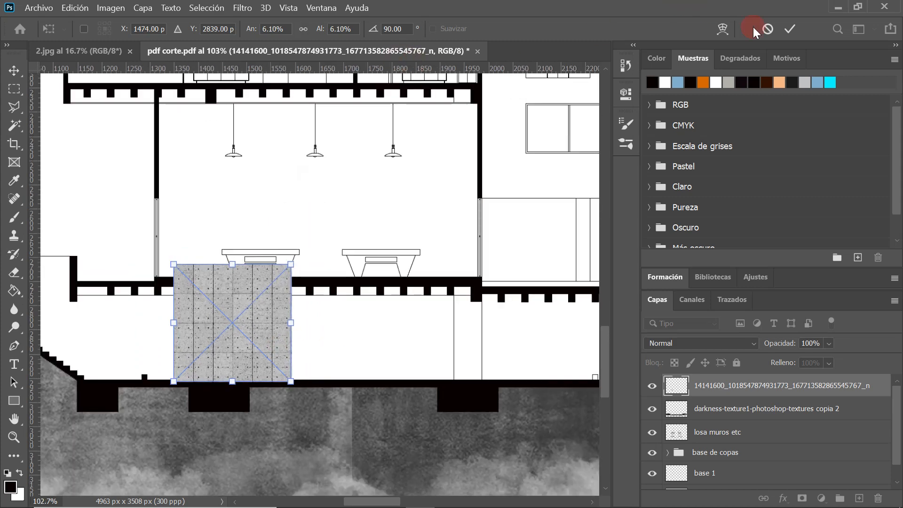
pyautogui.click(784, 30)
# - Move the concrete tile horizontally to the basement's left stair area and enlarge it to about 6.63%
pyautogui.scroll(-4, 359, 265)
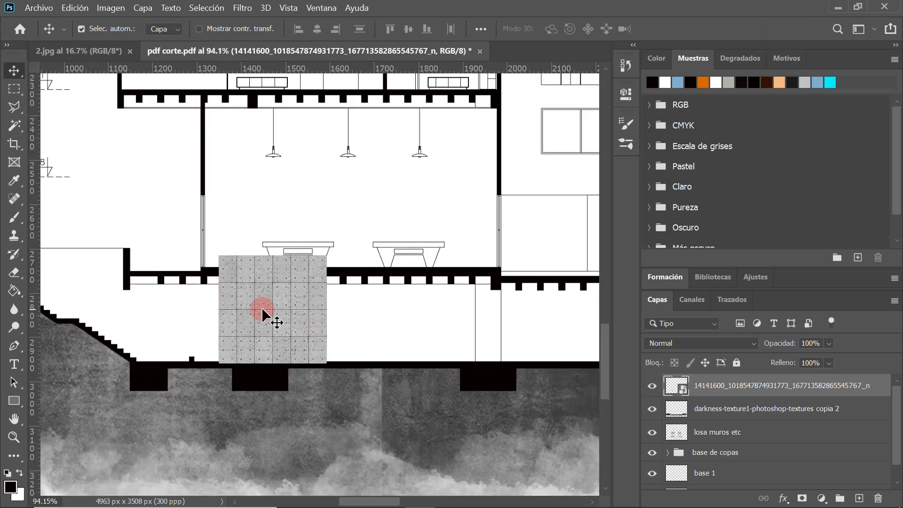
pyautogui.scroll(5, 161, 287)
pyautogui.scroll(-2, 184, 313)
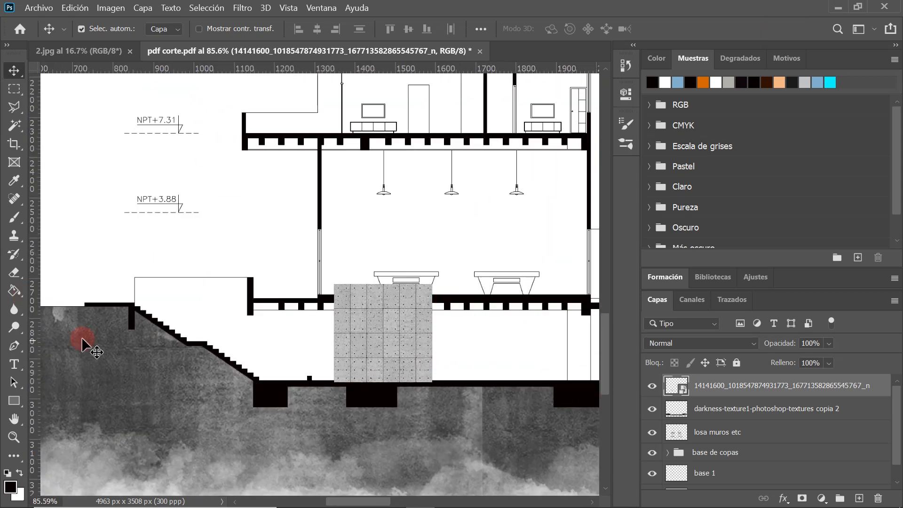
pyautogui.scroll(1, 82, 343)
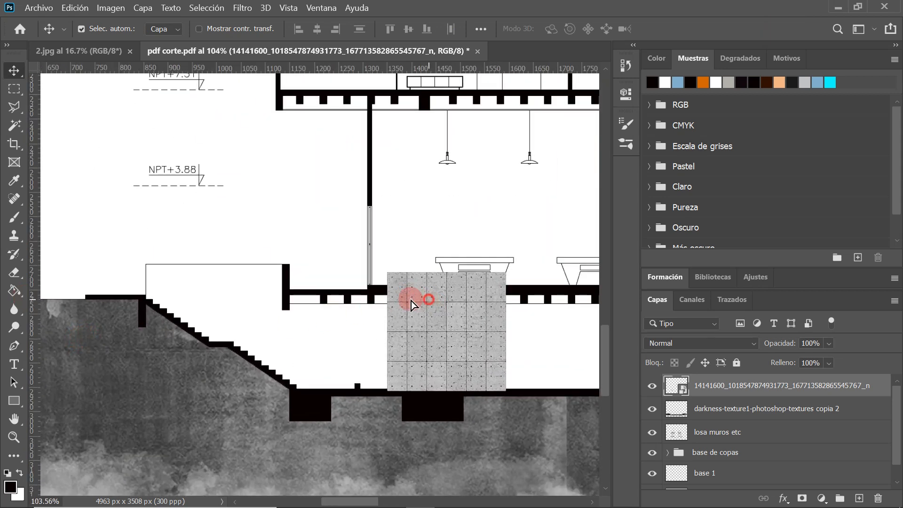
pyautogui.moveTo(411, 301); pyautogui.dragTo(192, 301)
pyautogui.press('ctrl')
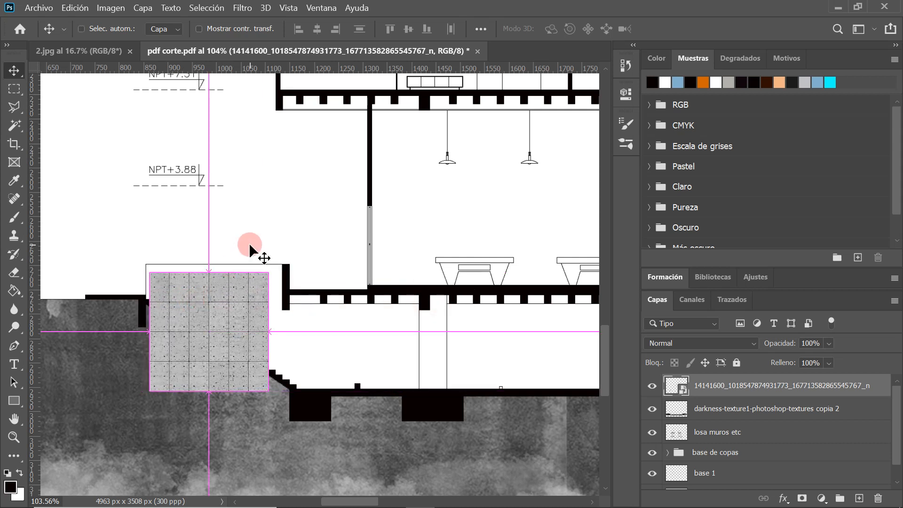
pyautogui.hotkey('ctrl', 't')
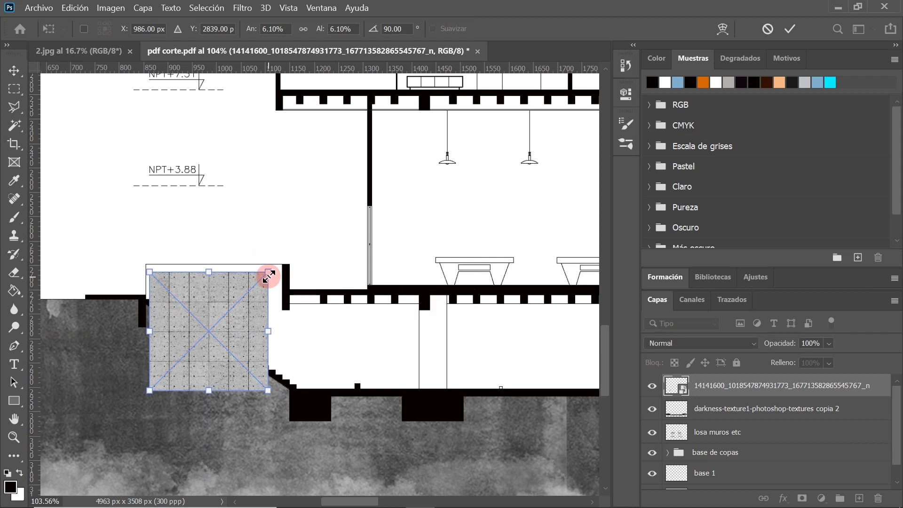
pyautogui.moveTo(268, 273); pyautogui.dragTo(278, 261)
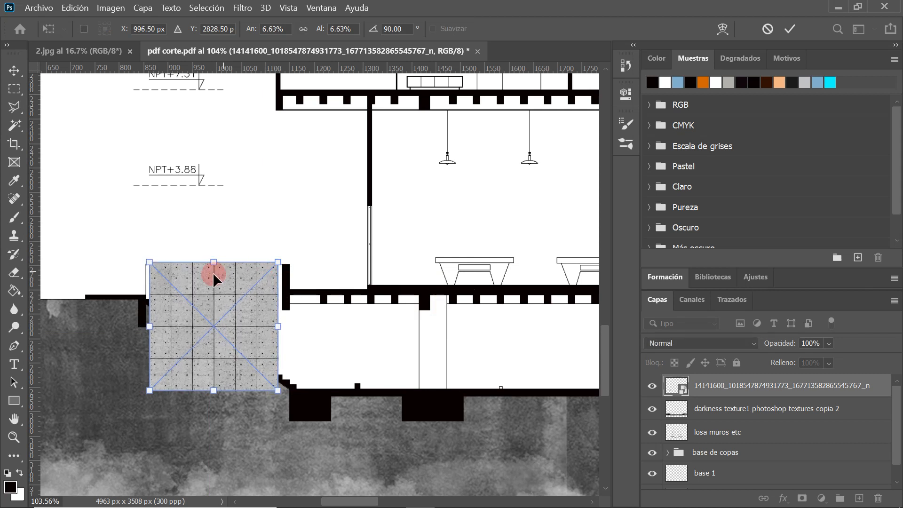
pyautogui.click(789, 29)
# - Nudge the concrete tile left until its edge meets the retaining wall beside the stair
pyautogui.press('Left')
pyautogui.press('Left')
pyautogui.press('Left')
pyautogui.press('Left')
pyautogui.press('Left')
pyautogui.press('Left')
pyautogui.press('Left')
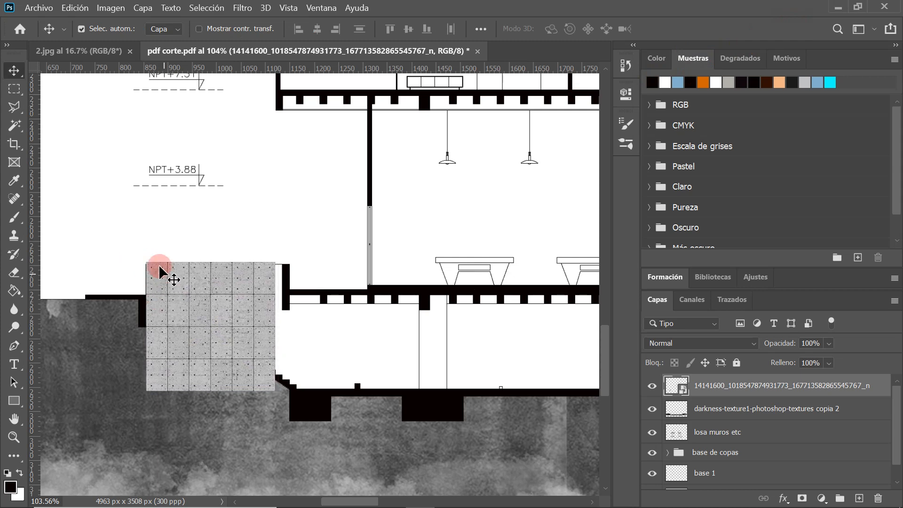
pyautogui.press('Left')
pyautogui.press('Left')
pyautogui.press('Left')
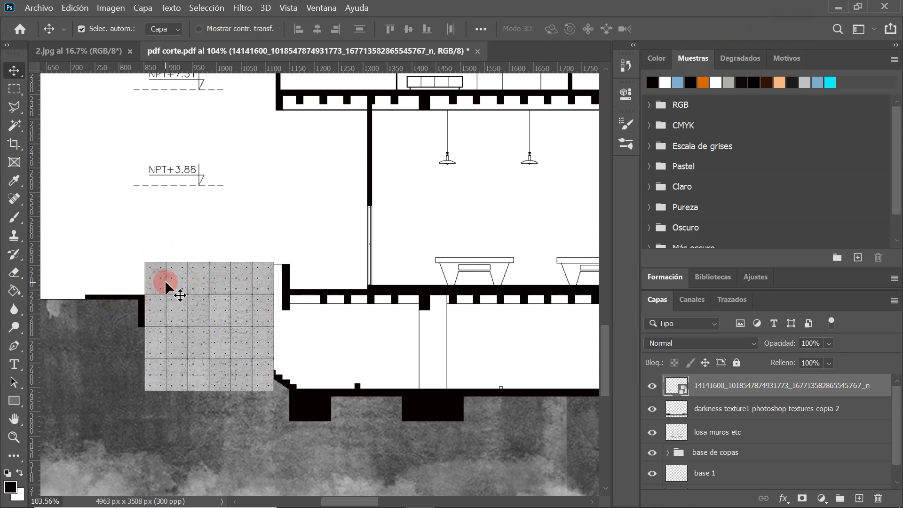
# - Duplicate the concrete tile twice toward the right, undoing the copy that leaves a gap and placing it flush instead
pyautogui.scroll(-1, 165, 282)
pyautogui.scroll(1, 365, 320)
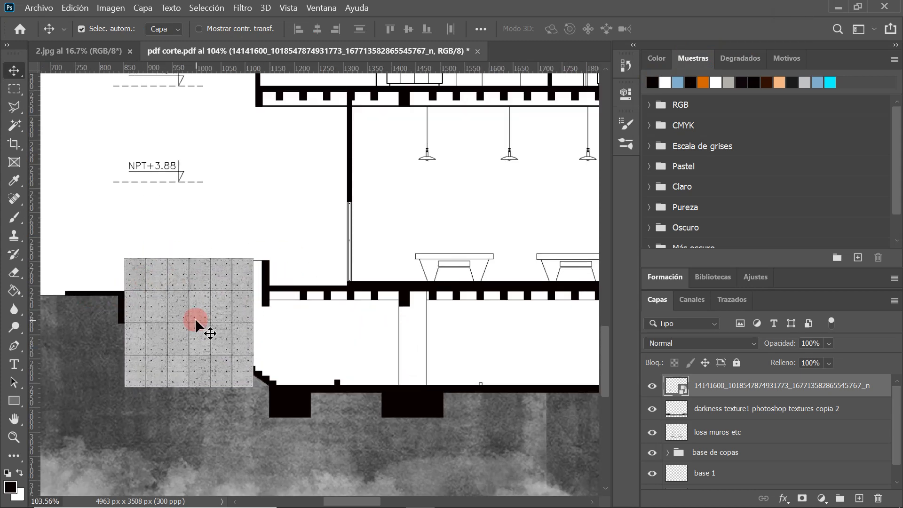
pyautogui.moveTo(187, 305); pyautogui.dragTo(431, 306)
pyautogui.scroll(-4, 202, 290)
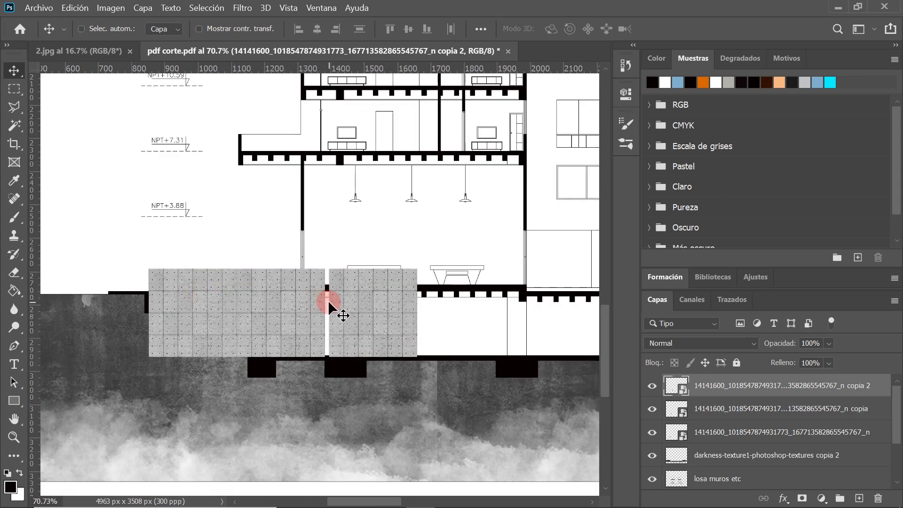
pyautogui.hotkey('ctrl', 'z')
pyautogui.moveTo(287, 302); pyautogui.dragTo(364, 297)
pyautogui.scroll(-5, 177, 297)
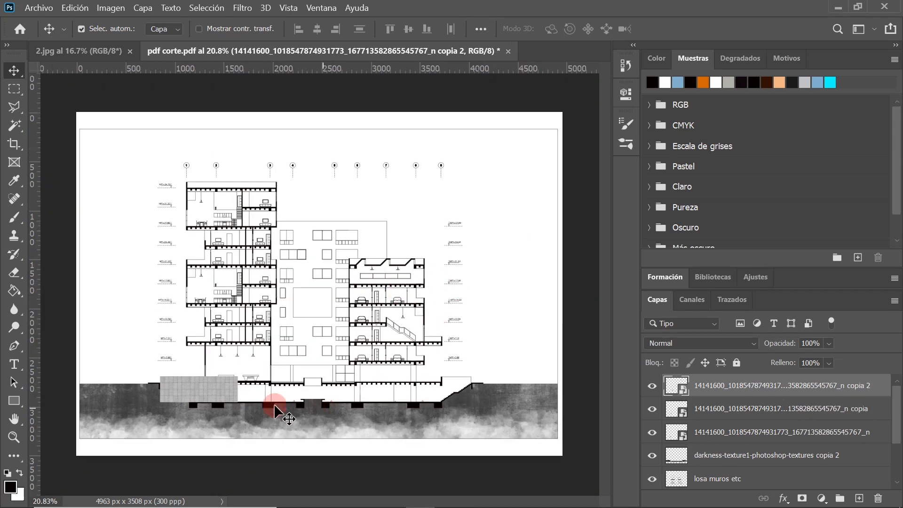
# - Merge the three concrete tile layers into one and rename the merged layer "concreto"
pyautogui.scroll(5, 143, 416)
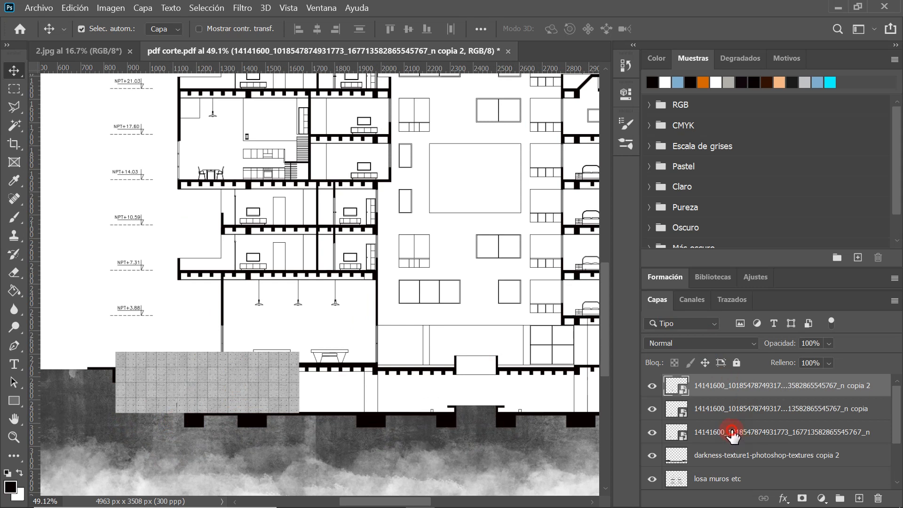
pyautogui.keyDown('shift'); pyautogui.click(732, 433); pyautogui.keyUp('shift')
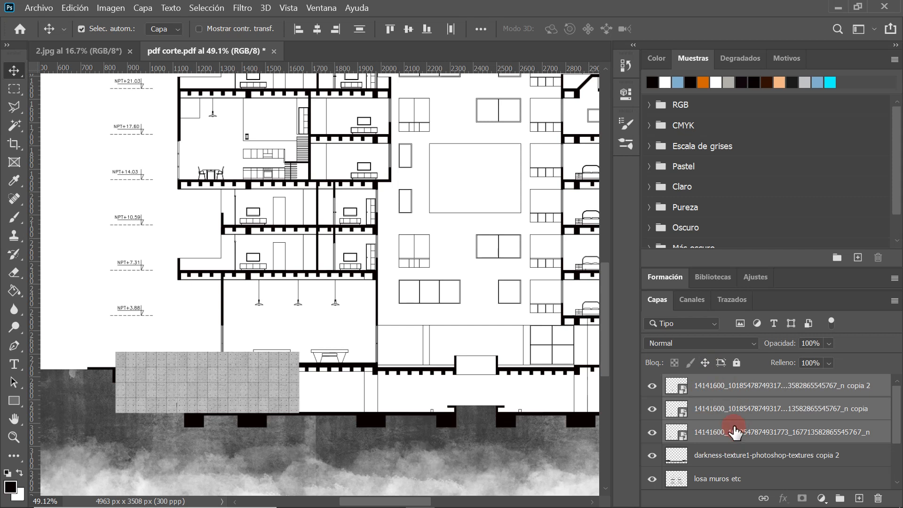
pyautogui.hotkey('ctrl', 'e')
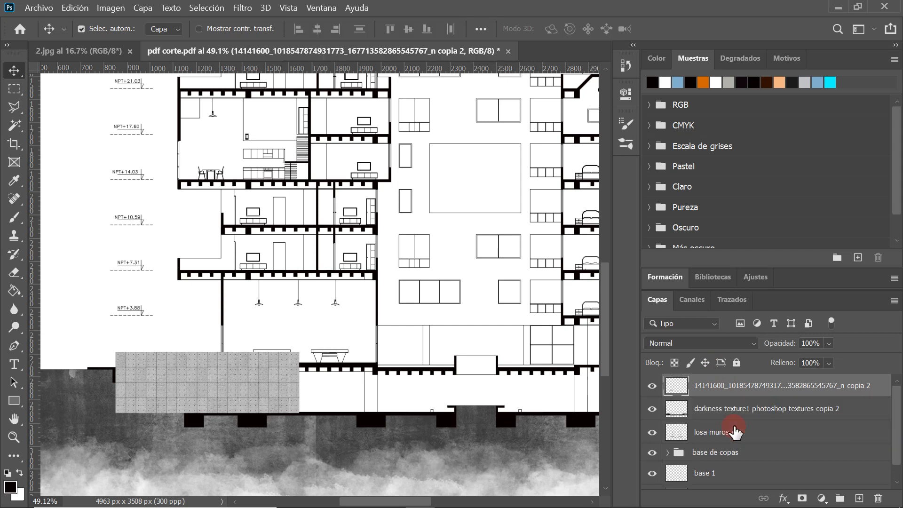
pyautogui.doubleClick(722, 386)
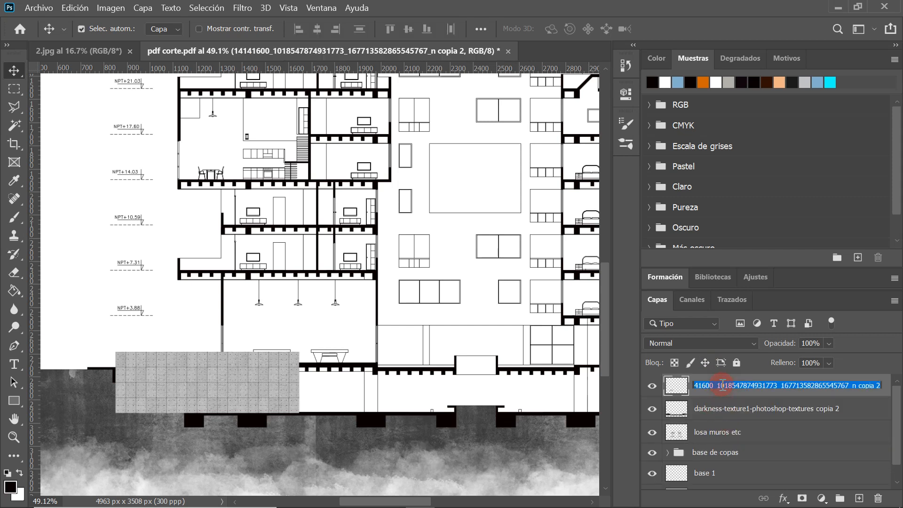
pyautogui.write('concr')
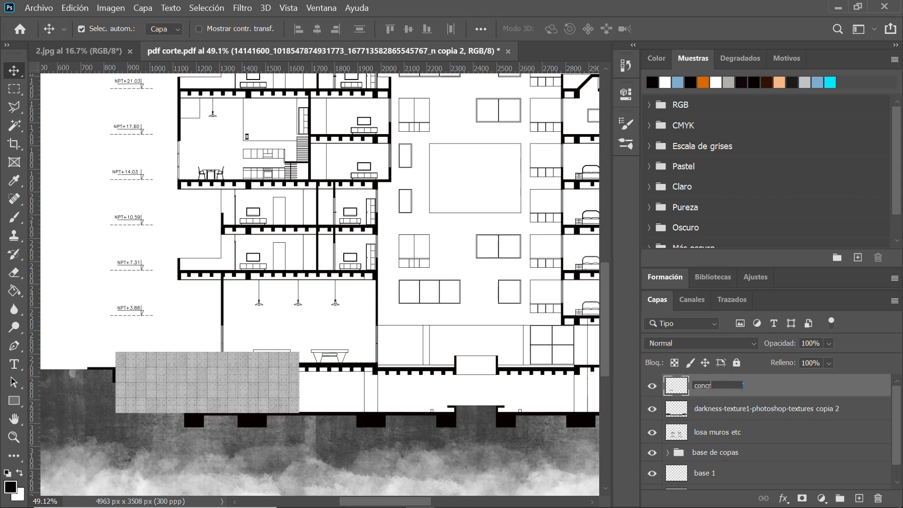
pyautogui.write('eto')
pyautogui.click(721, 385)
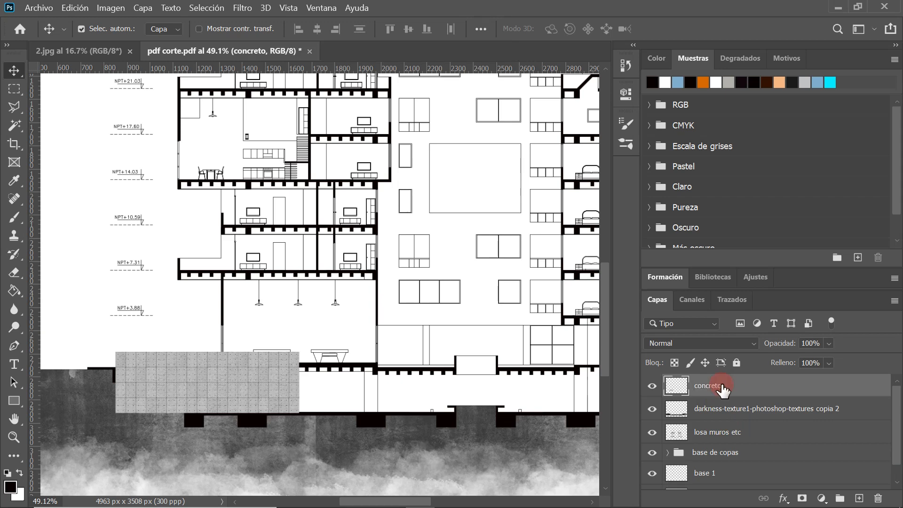
# - Duplicate the concreto strip and place the copy flush against its right end along the basement
pyautogui.scroll(-3, 189, 337)
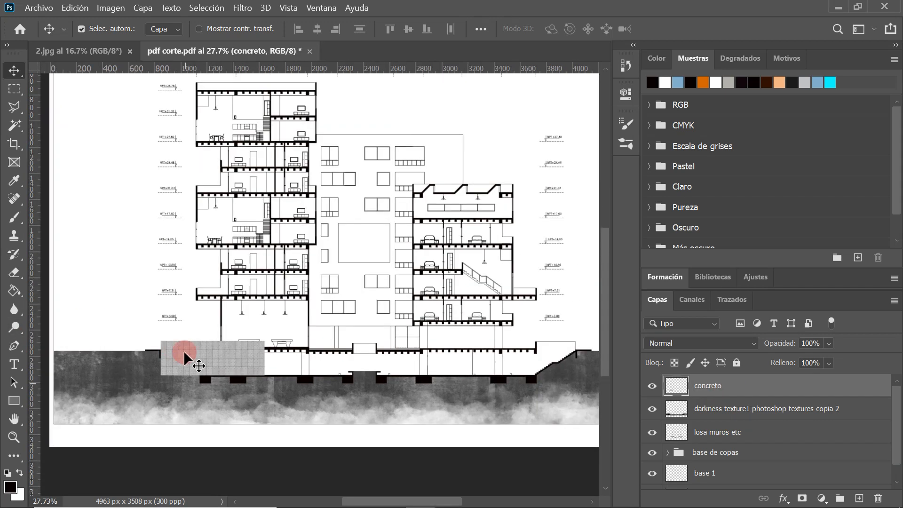
pyautogui.moveTo(219, 338); pyautogui.dragTo(374, 342)
pyautogui.click(370, 343)
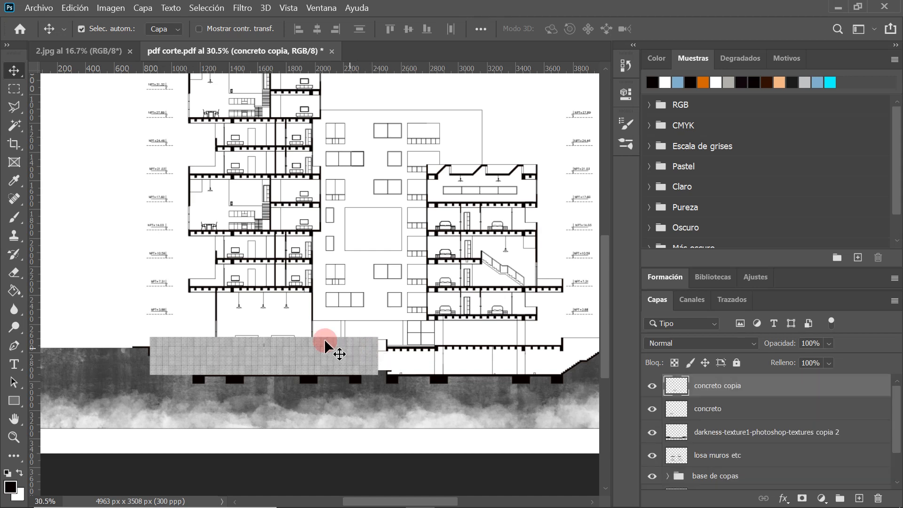
# - Duplicate the concrete strip twice more, placing each copy flush toward the right until the texture reaches the far retaining wall
pyautogui.scroll(2, 325, 352)
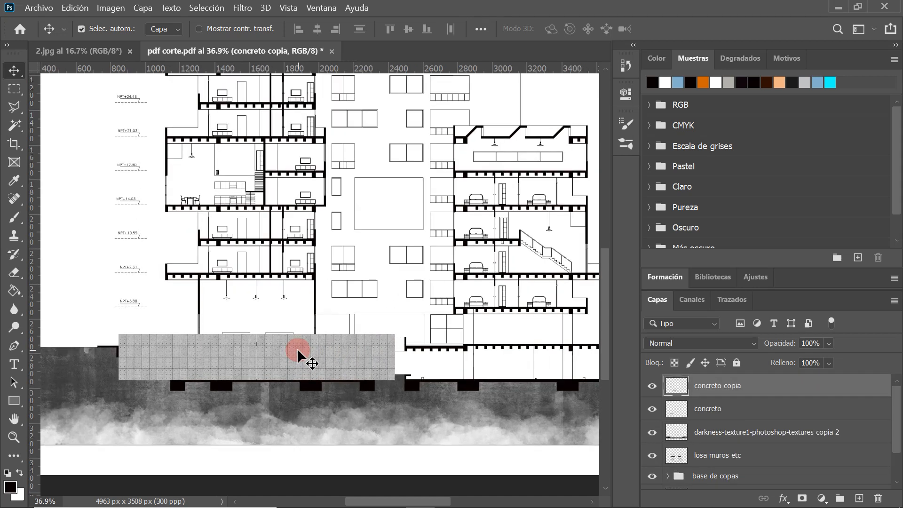
pyautogui.moveTo(297, 351); pyautogui.dragTo(431, 347)
pyautogui.scroll(-3, 175, 329)
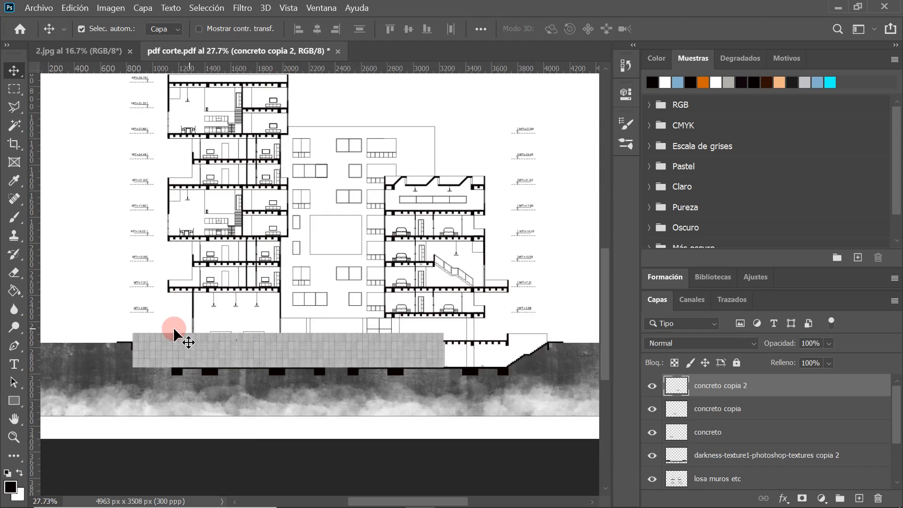
pyautogui.scroll(-1, 174, 330)
pyautogui.scroll(2, 528, 431)
pyautogui.scroll(2, 313, 383)
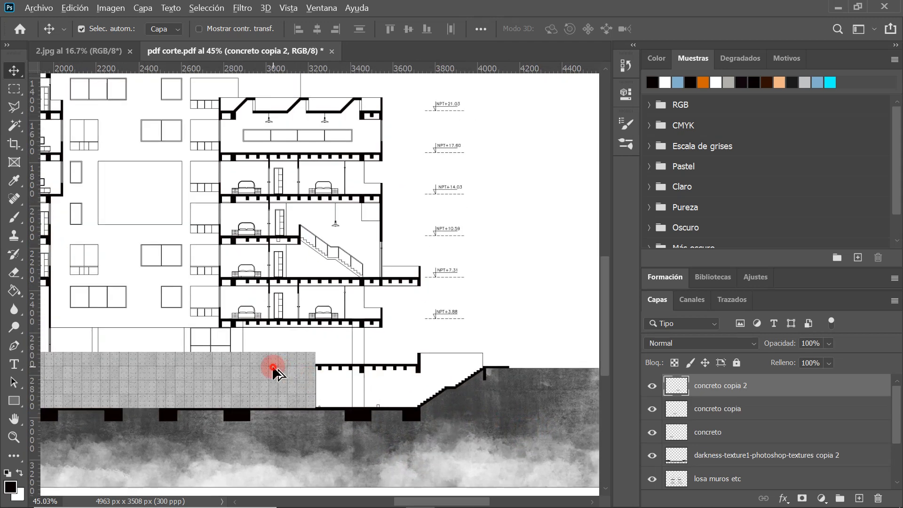
pyautogui.moveTo(274, 368); pyautogui.dragTo(433, 372)
pyautogui.scroll(-2, 413, 369)
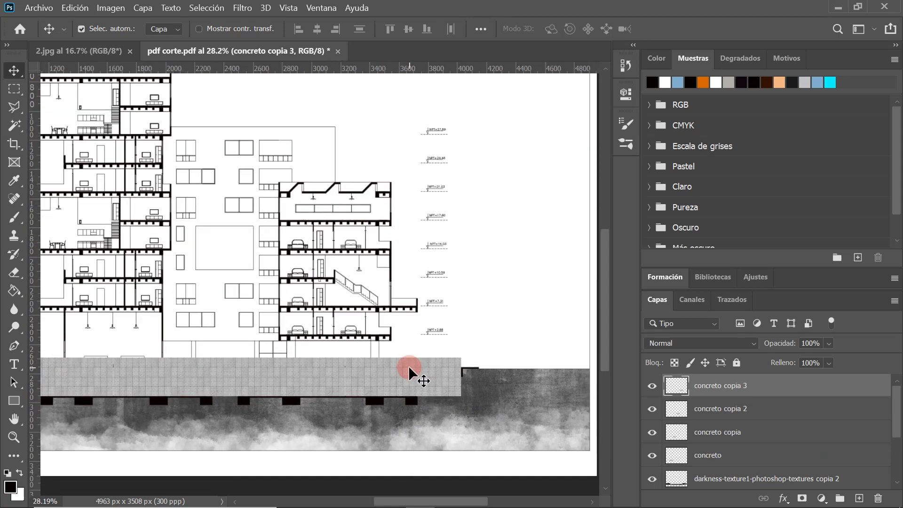
pyautogui.scroll(-1, 409, 372)
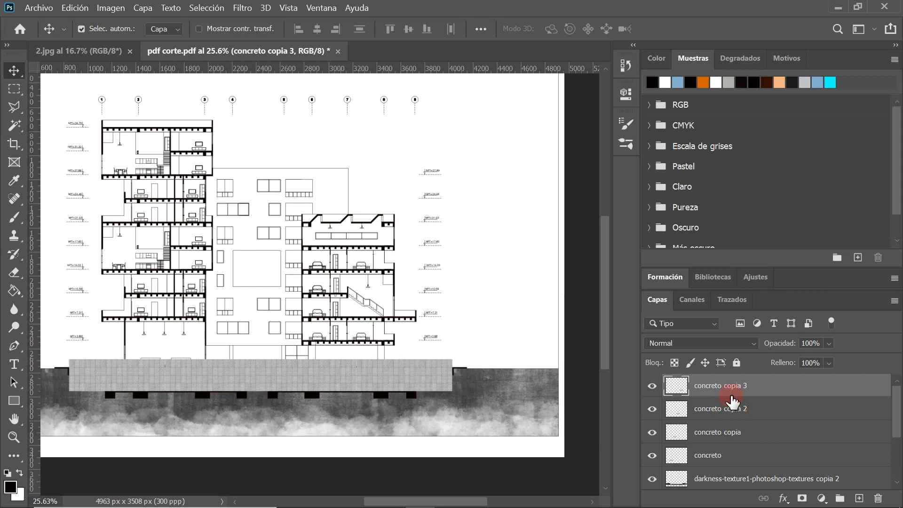
# - Merge the three concreto copy layers into one and add a new empty layer above it
pyautogui.keyDown('shift'); pyautogui.click(732, 435); pyautogui.keyUp('shift')
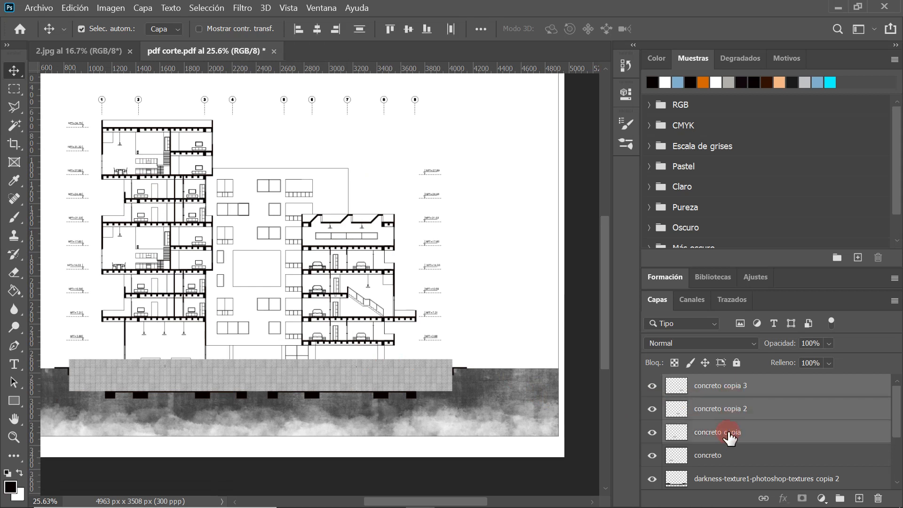
pyautogui.hotkey('ctrl', 'e')
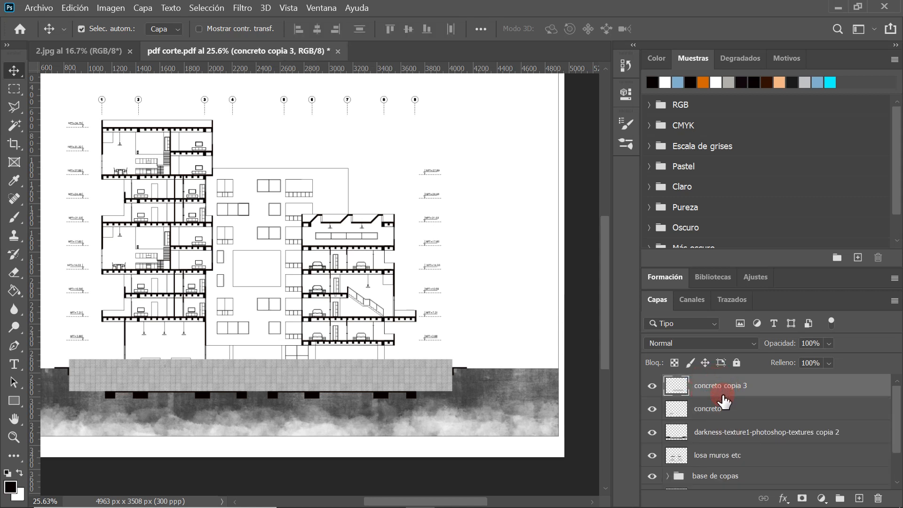
pyautogui.click(859, 498)
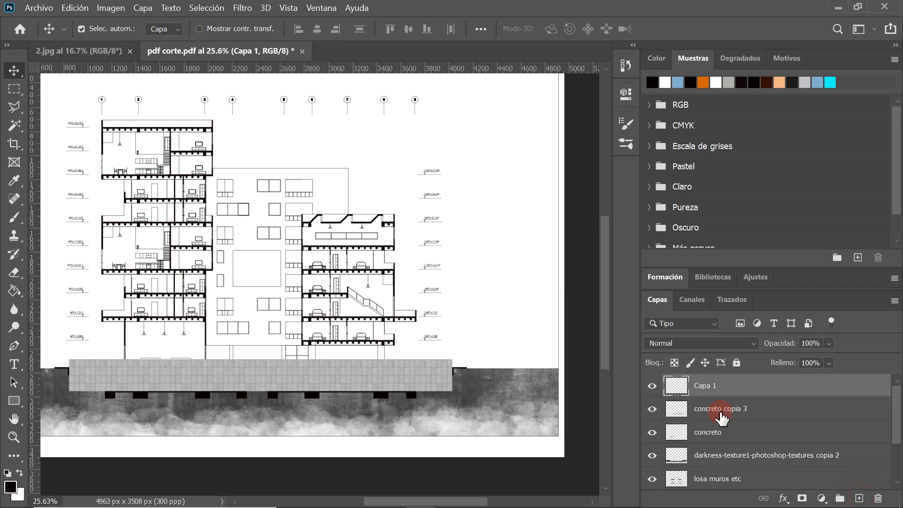
# - Merge the original concreto layer with the combined concrete copies into a single layer
pyautogui.click(652, 409)
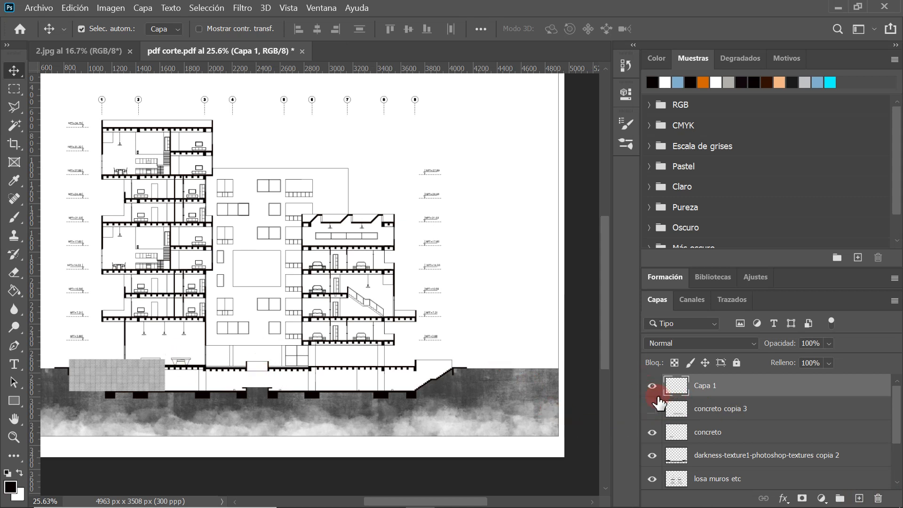
pyautogui.click(652, 408)
pyautogui.click(705, 414)
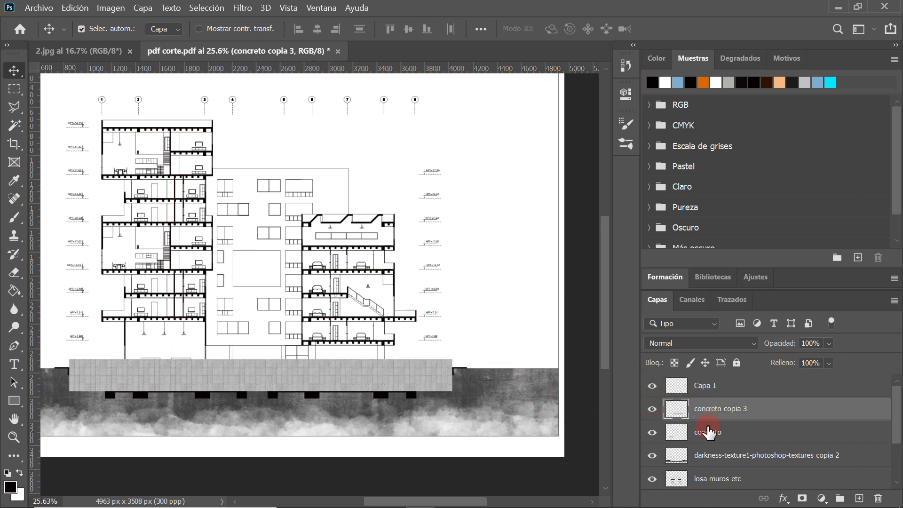
pyautogui.click(706, 435)
pyautogui.keyDown('shift'); pyautogui.click(705, 413); pyautogui.keyUp('shift')
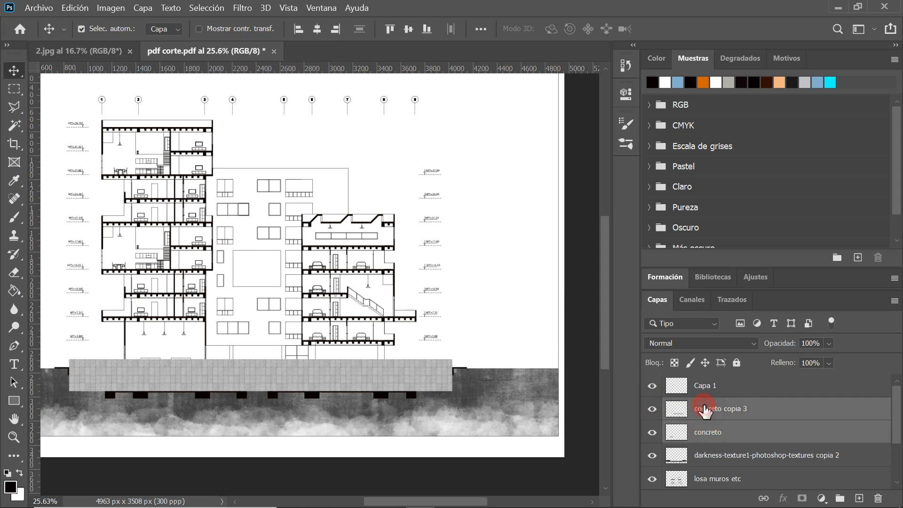
pyautogui.hotkey('ctrl', 'e')
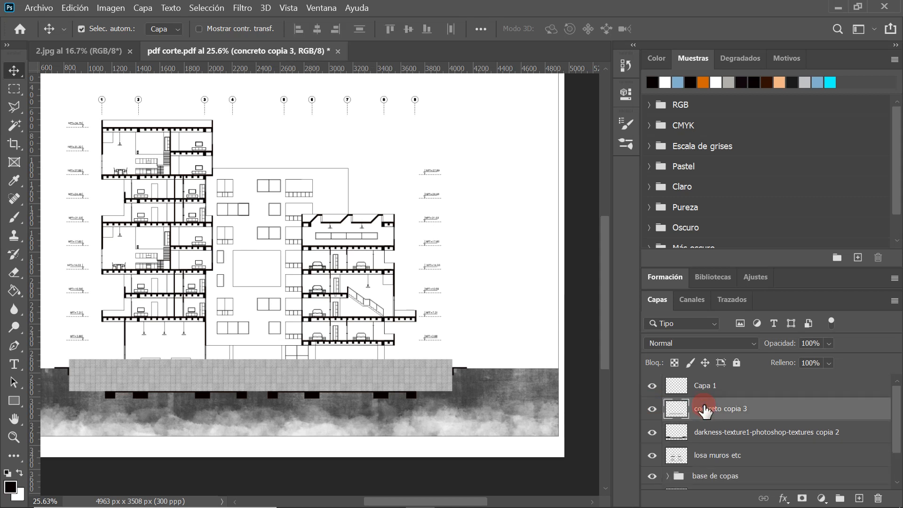
# - Hide the merged concrete layer and make the empty layer above it active
pyautogui.click(651, 410)
pyautogui.click(650, 410)
pyautogui.click(650, 410)
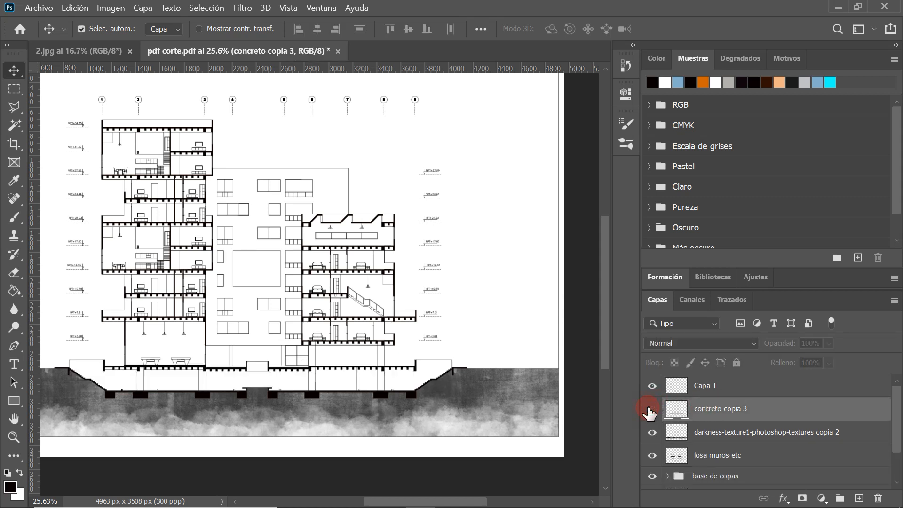
pyautogui.click(698, 384)
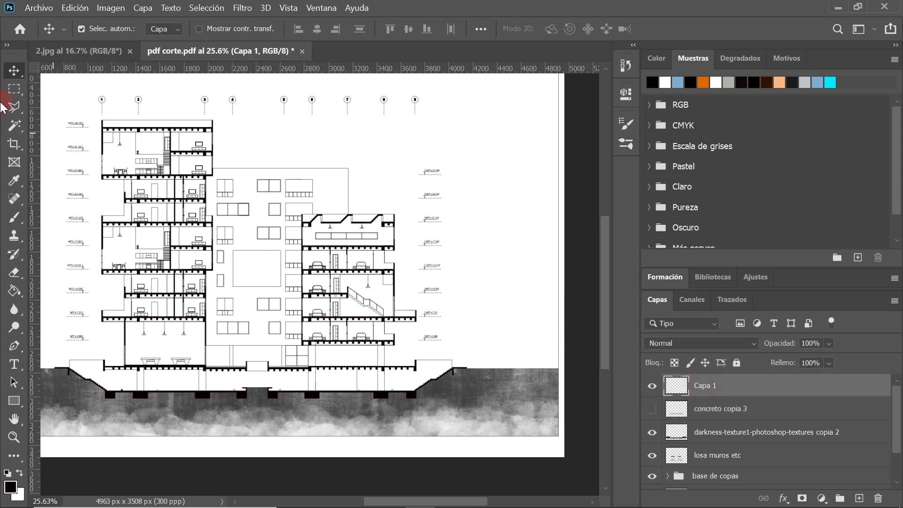
# - Select all basement bays between the columns, including both exterior stair areas, with the Magic Wand
pyautogui.click(14, 126)
pyautogui.scroll(5, 131, 384)
pyautogui.click(123, 384)
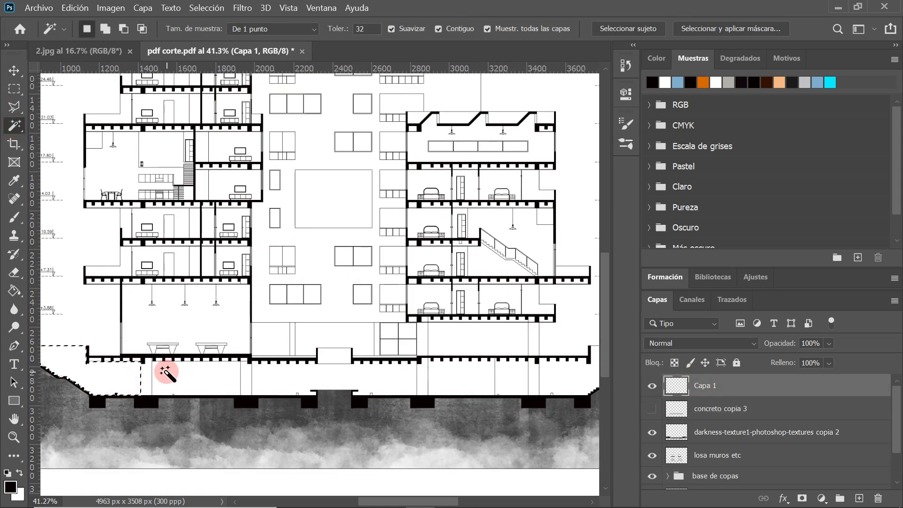
pyautogui.scroll(-2, 162, 371)
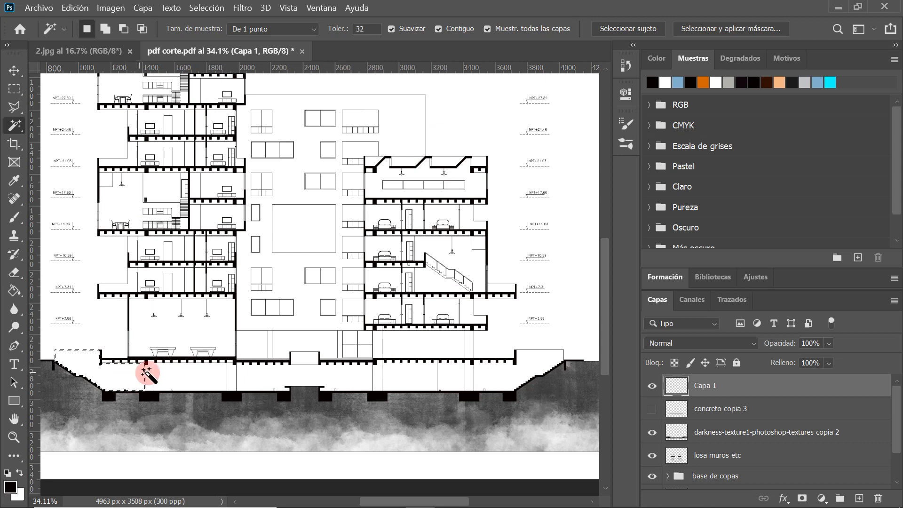
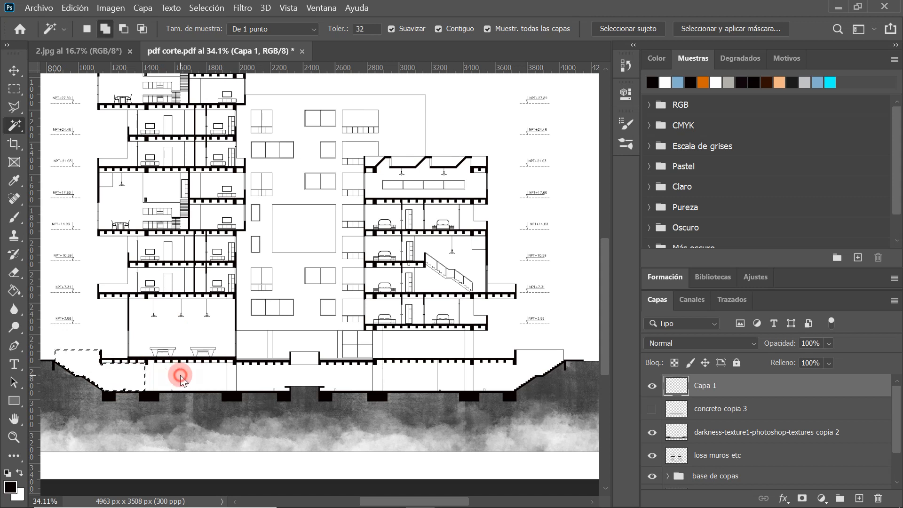
pyautogui.click(272, 370)
pyautogui.click(363, 373)
pyautogui.click(403, 374)
pyautogui.click(499, 381)
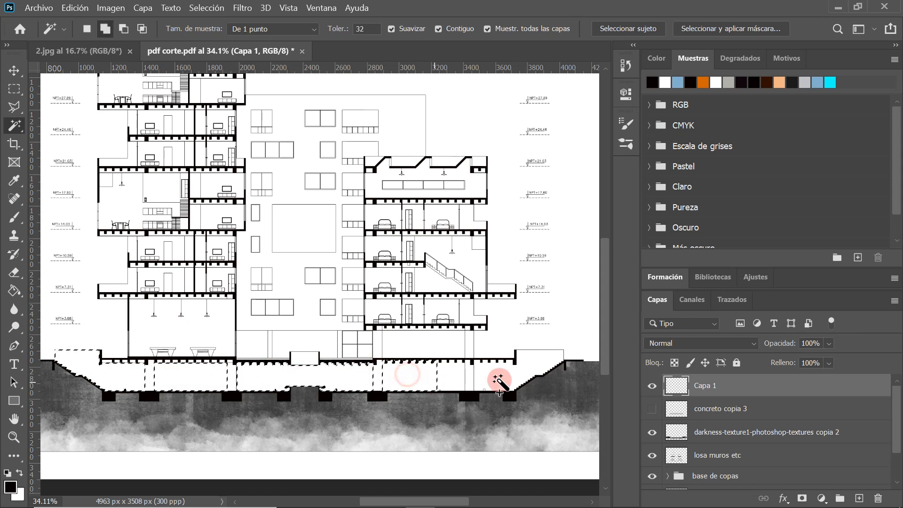
pyautogui.click(441, 376)
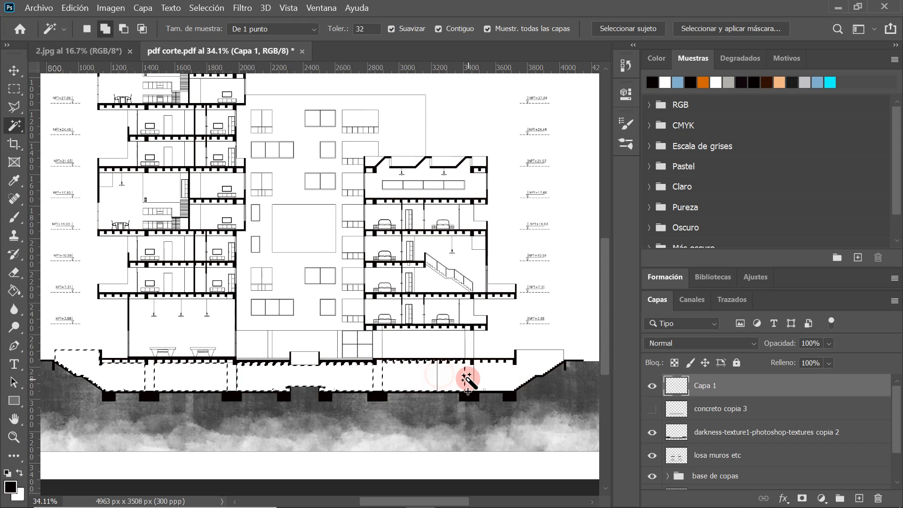
pyautogui.click(494, 379)
# - Add the small raised box at the middle of the ground-floor slab to the basement selection
pyautogui.scroll(-1, 319, 369)
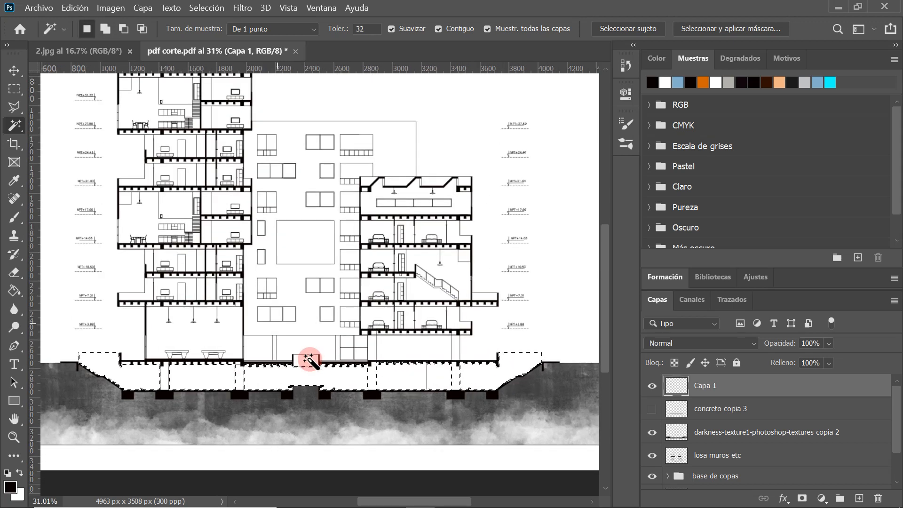
pyautogui.scroll(2, 310, 361)
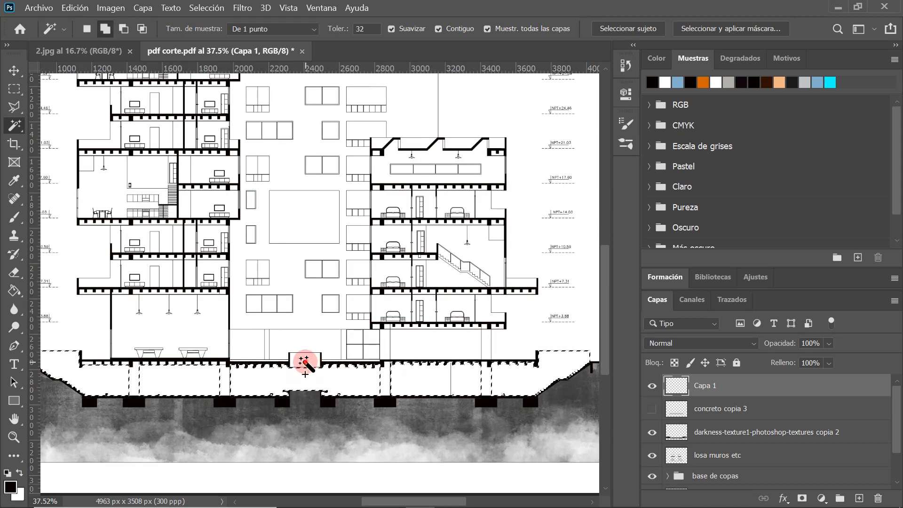
pyautogui.keyDown('shift'); pyautogui.click(305, 362); pyautogui.keyUp('shift')
pyautogui.scroll(-3, 313, 390)
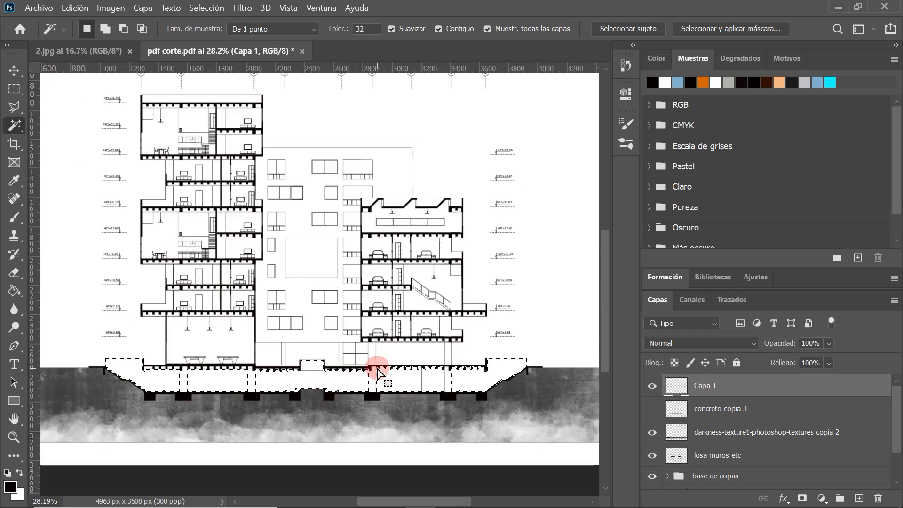
# - Show the merged concrete layer, invert the selection and delete the texture outside the basement bays
pyautogui.click(653, 409)
pyautogui.click(677, 406)
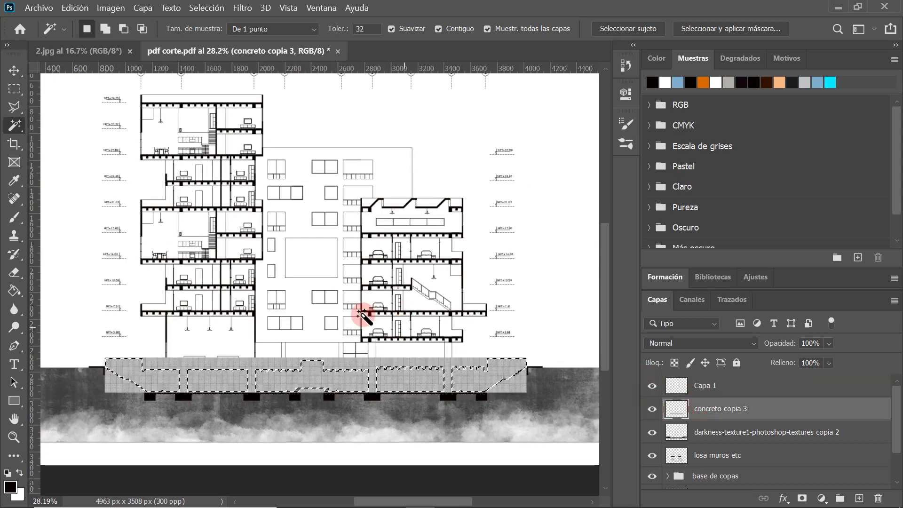
pyautogui.click(15, 109)
pyautogui.rightClick(372, 366)
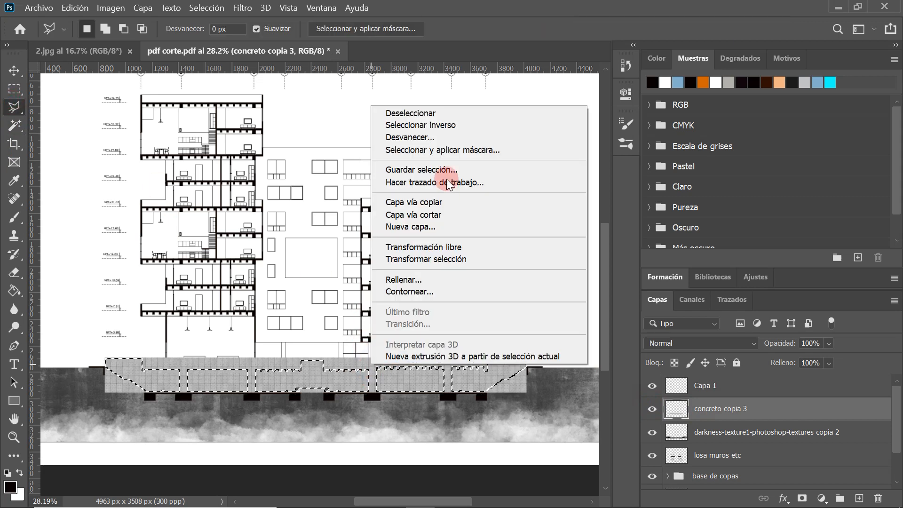
pyautogui.click(423, 125)
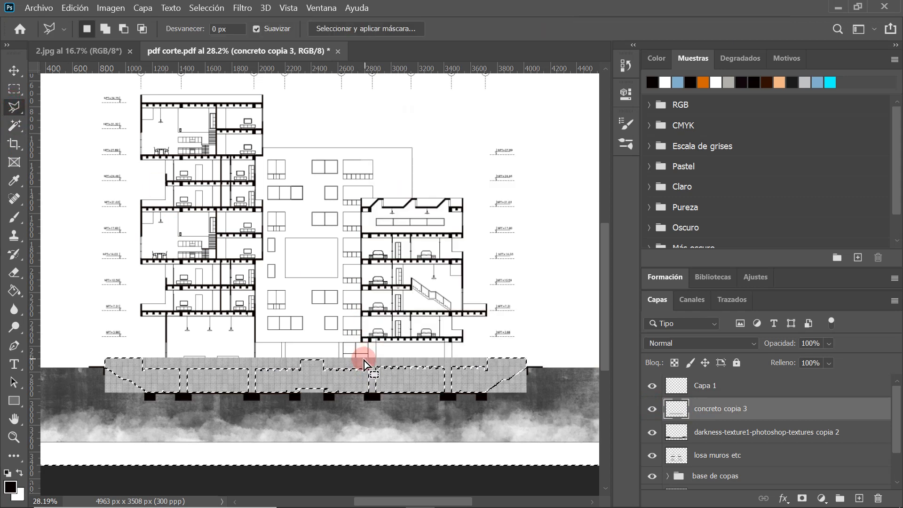
pyautogui.click(13, 70)
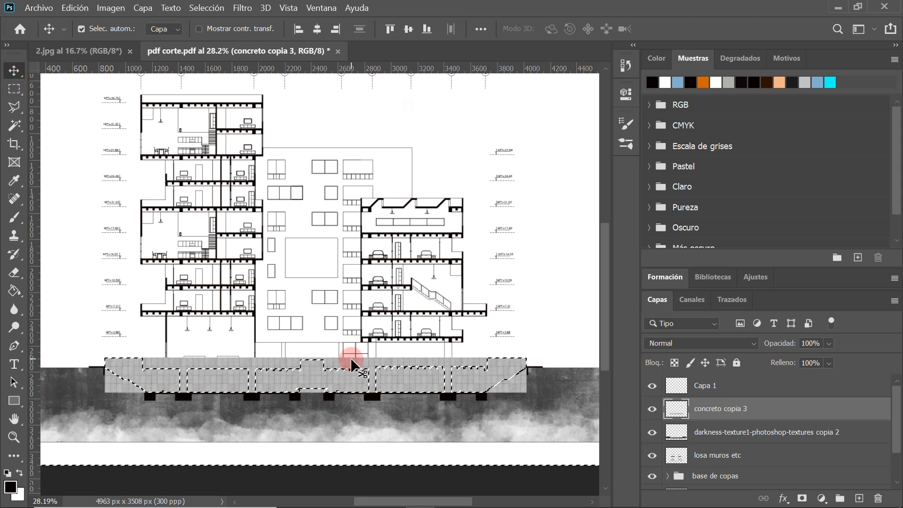
pyautogui.press('Delete')
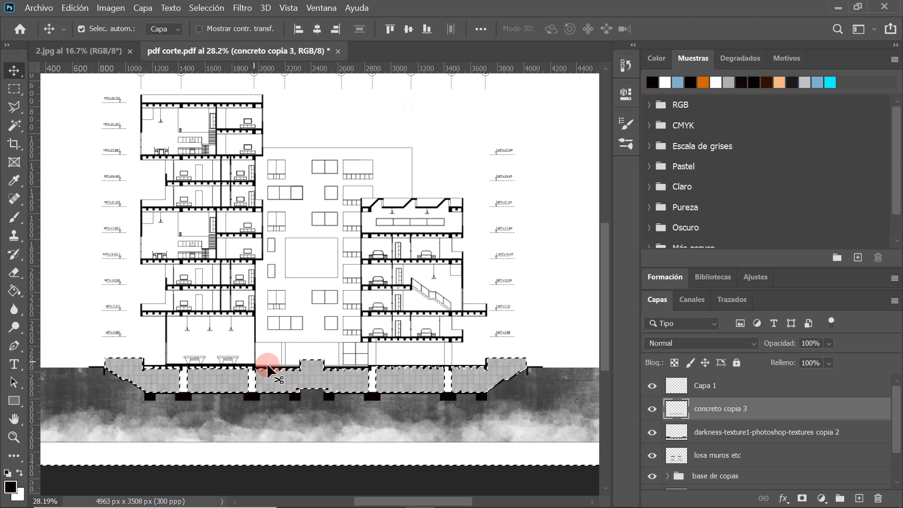
# - Deselect the inverted area around the trimmed concrete and check the basement walls
pyautogui.click(14, 107)
pyautogui.scroll(1, 405, 390)
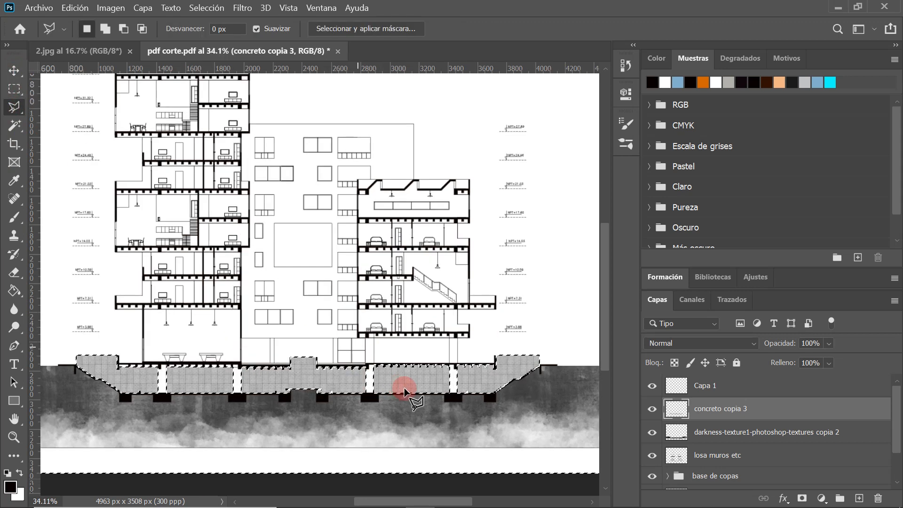
pyautogui.scroll(2, 405, 388)
pyautogui.rightClick(407, 102)
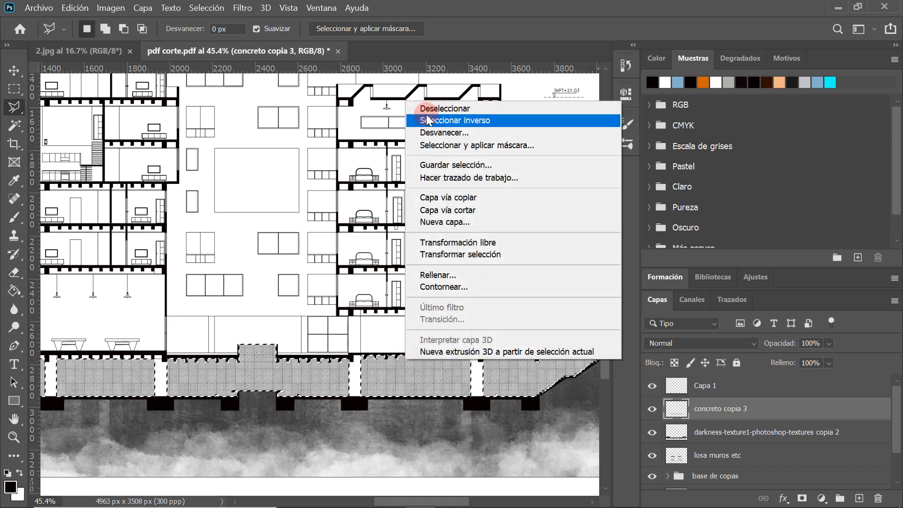
pyautogui.click(423, 108)
pyautogui.scroll(-2, 370, 380)
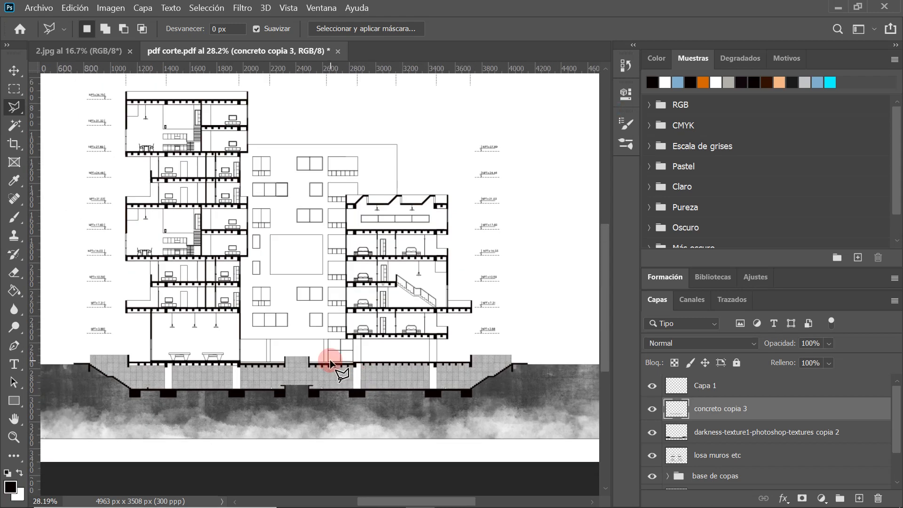
pyautogui.scroll(2, 329, 363)
pyautogui.scroll(-2, 348, 386)
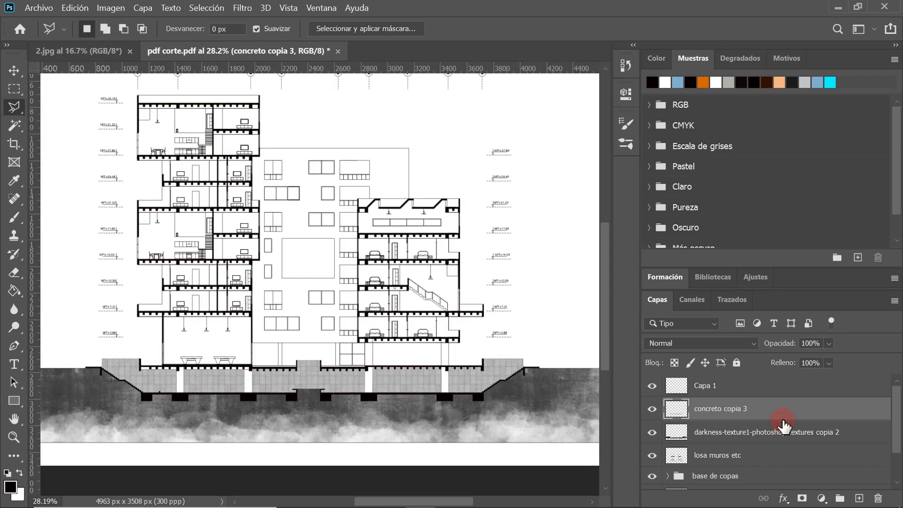
# - Lower the opacity of the merged concrete layer to 78%
pyautogui.click(829, 345)
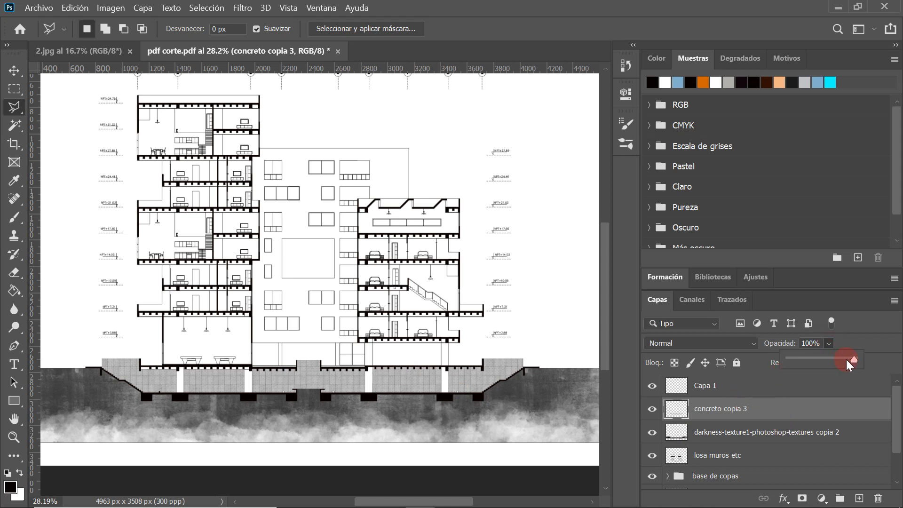
pyautogui.moveTo(847, 360); pyautogui.dragTo(847, 360)
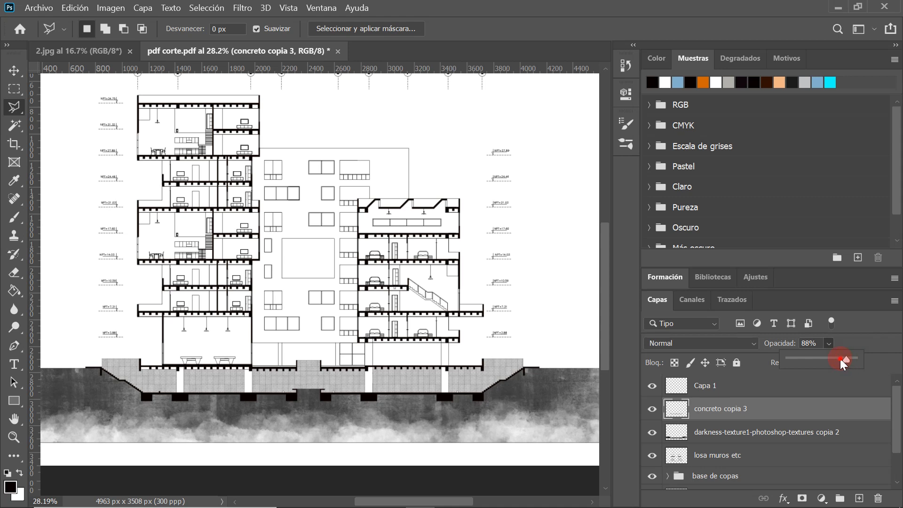
pyautogui.scroll(8, 517, 391)
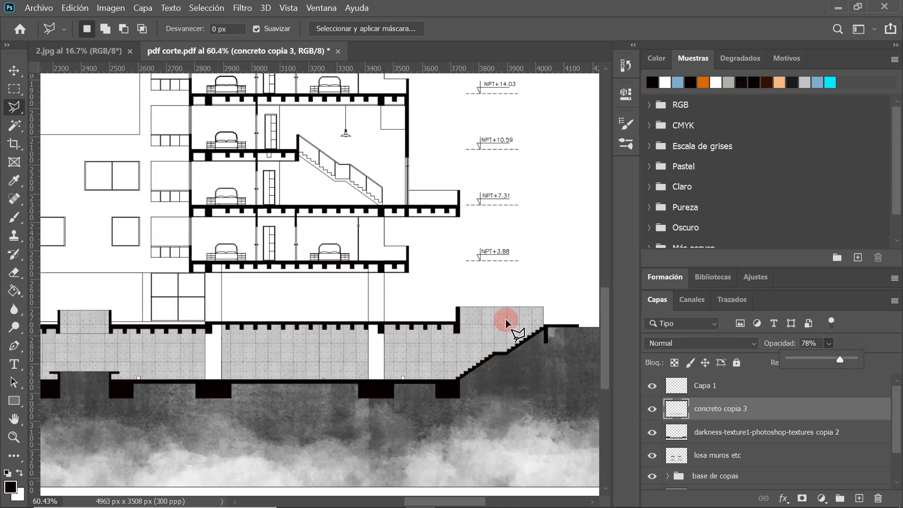
pyautogui.scroll(-8, 314, 376)
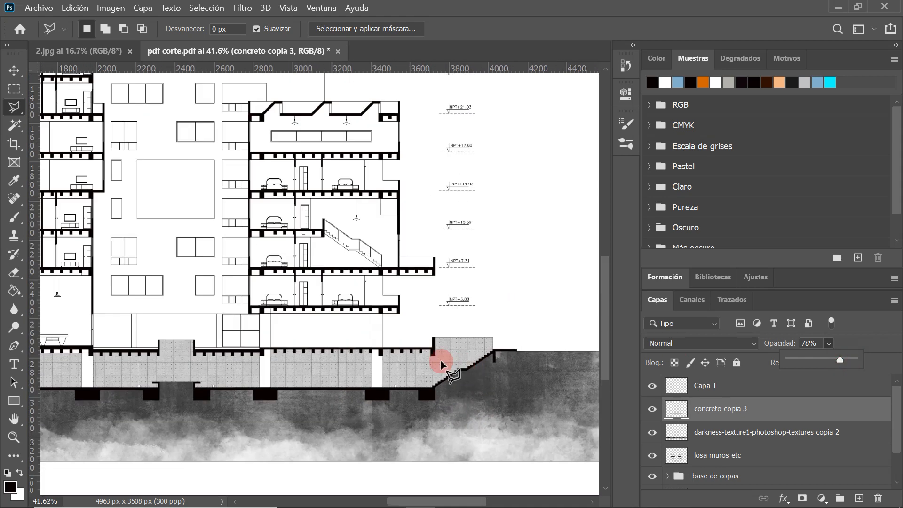
# - Examine the whole section, from the concrete basement walls up to the central facade and the interiors
pyautogui.scroll(-3, 405, 323)
pyautogui.scroll(5, 256, 357)
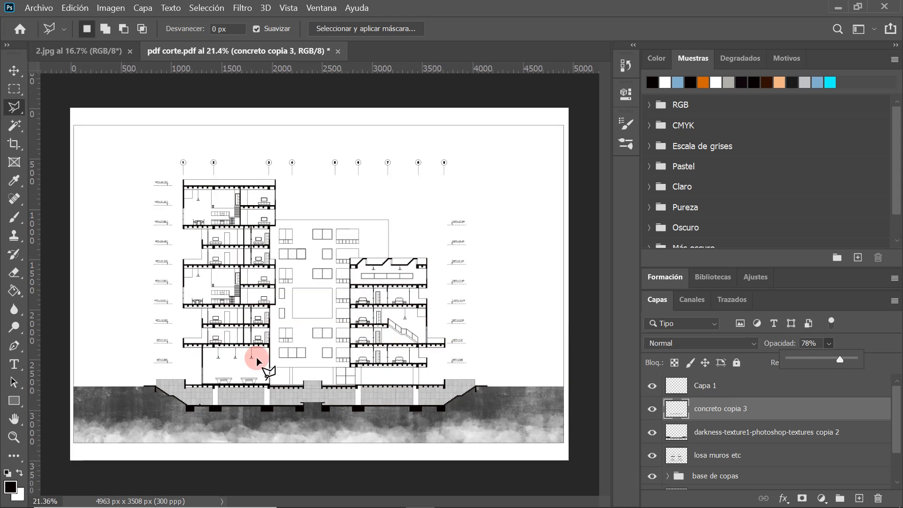
pyautogui.scroll(3, 245, 374)
pyautogui.scroll(-3, 211, 370)
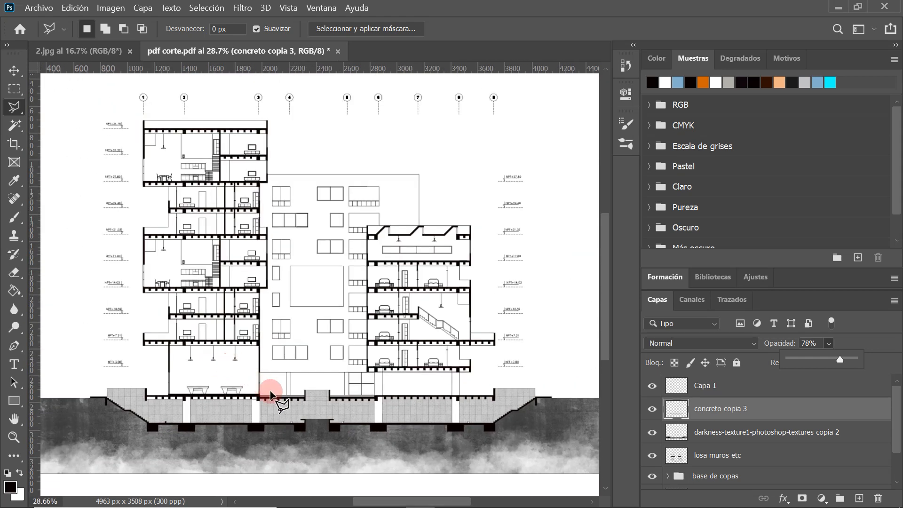
pyautogui.scroll(2, 199, 371)
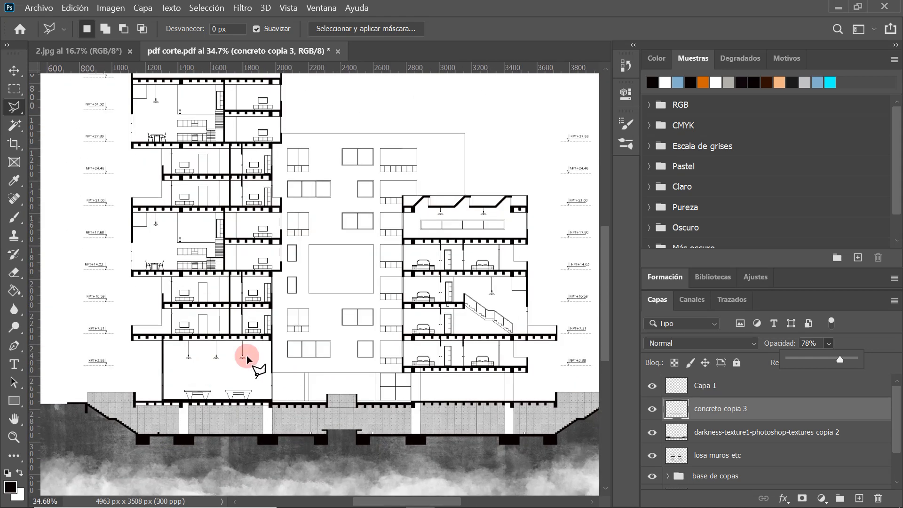
pyautogui.scroll(1, 250, 384)
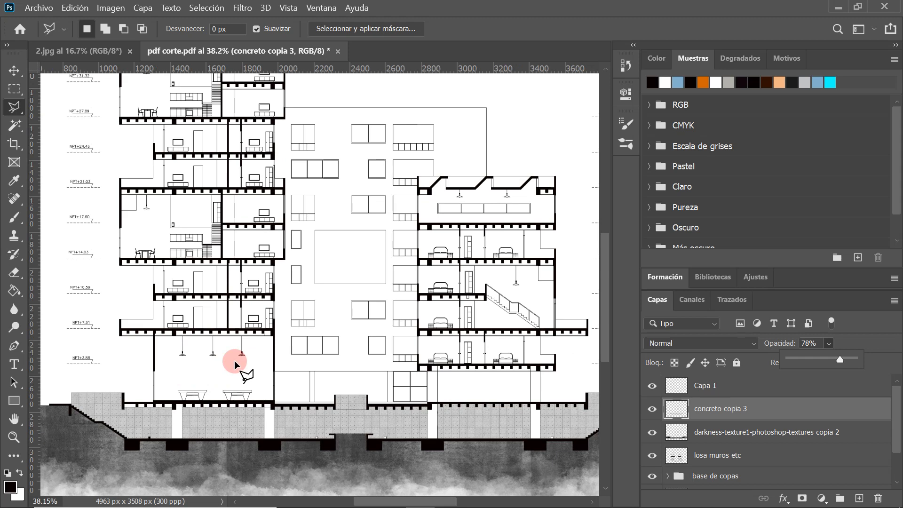
pyautogui.scroll(-2, 204, 371)
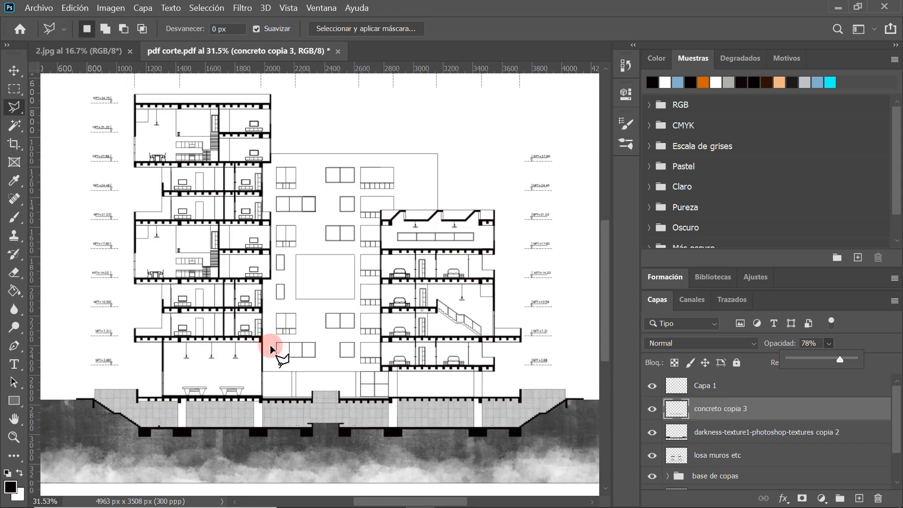
pyautogui.scroll(-1, 272, 366)
pyautogui.scroll(2, 469, 414)
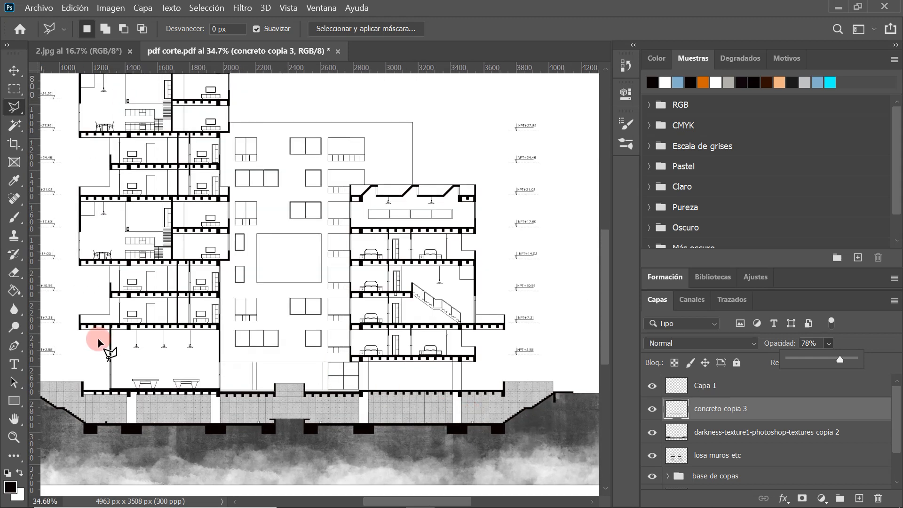
pyautogui.scroll(1, 98, 338)
pyautogui.scroll(-2, 283, 329)
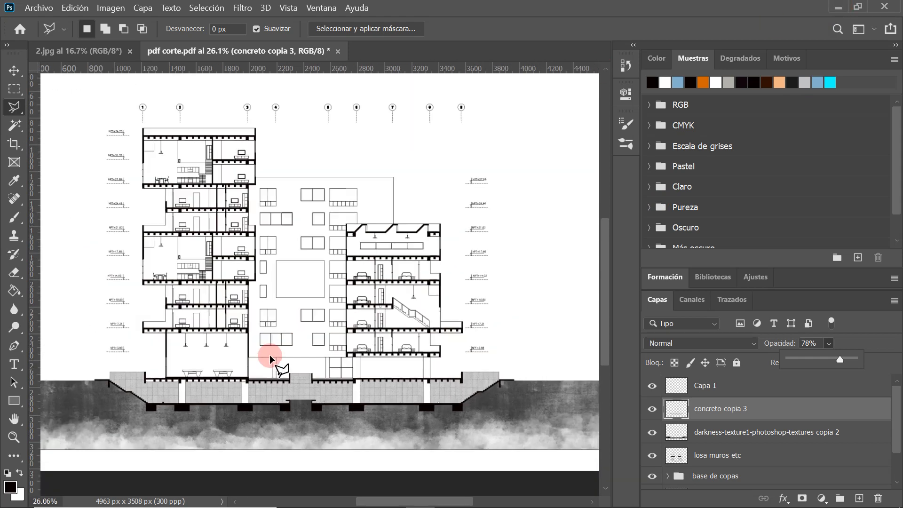
pyautogui.scroll(-1, 284, 340)
pyautogui.scroll(1, 219, 351)
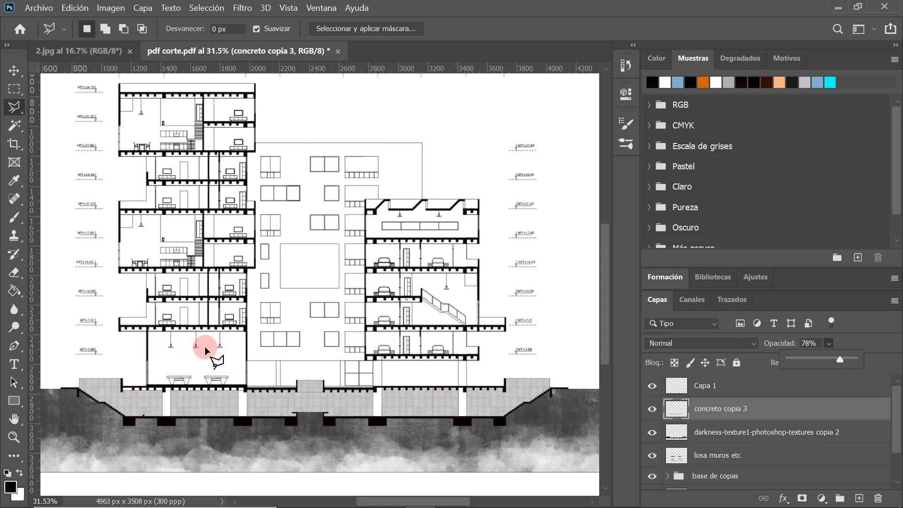
pyautogui.scroll(-1, 205, 346)
pyautogui.scroll(1, 215, 347)
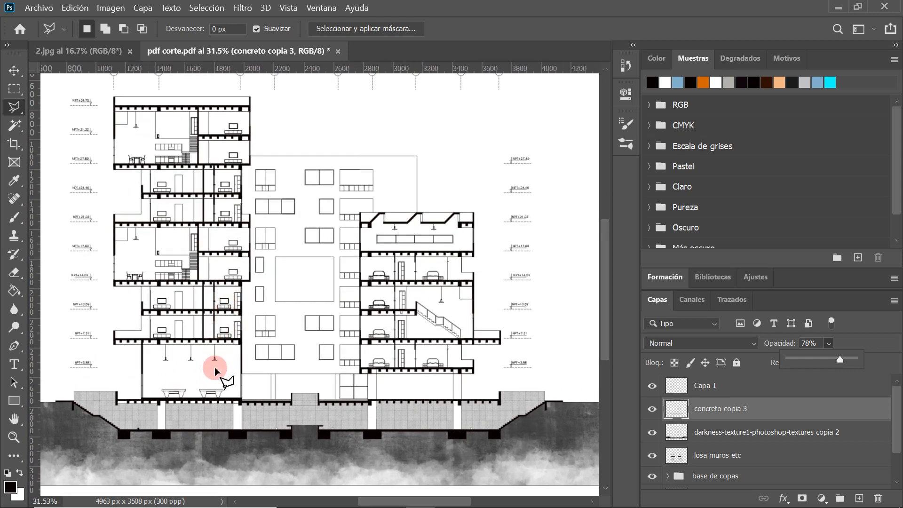
pyautogui.scroll(-1, 215, 367)
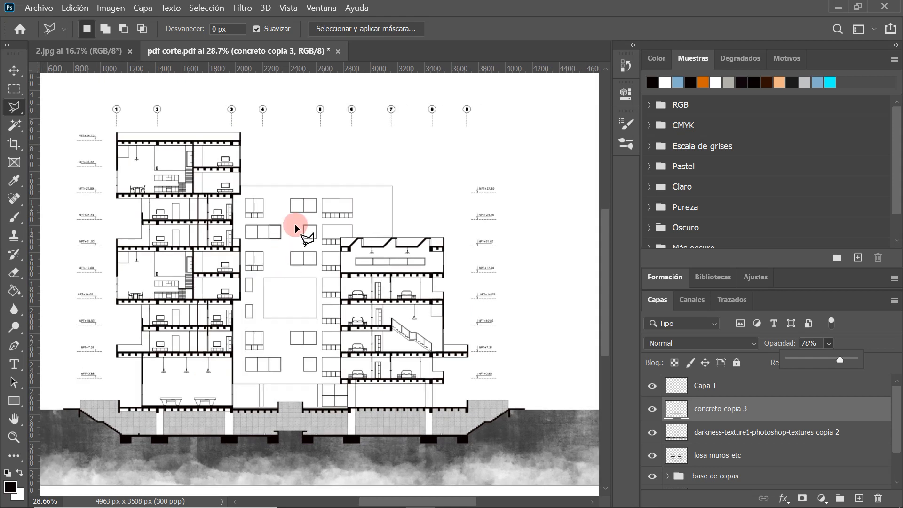
pyautogui.scroll(1, 283, 230)
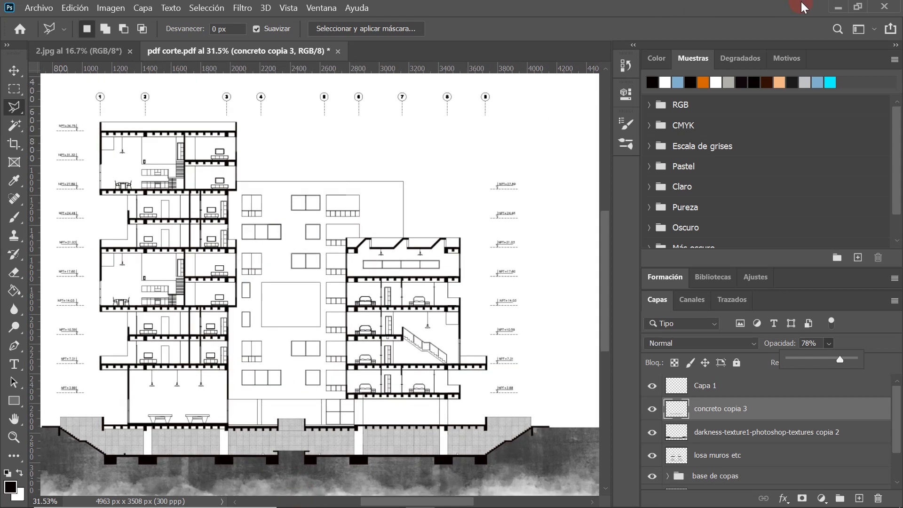
# - Place the brick texture image from the Ladrillo folder of Materiales de corte into the section document
pyautogui.click(833, 9)
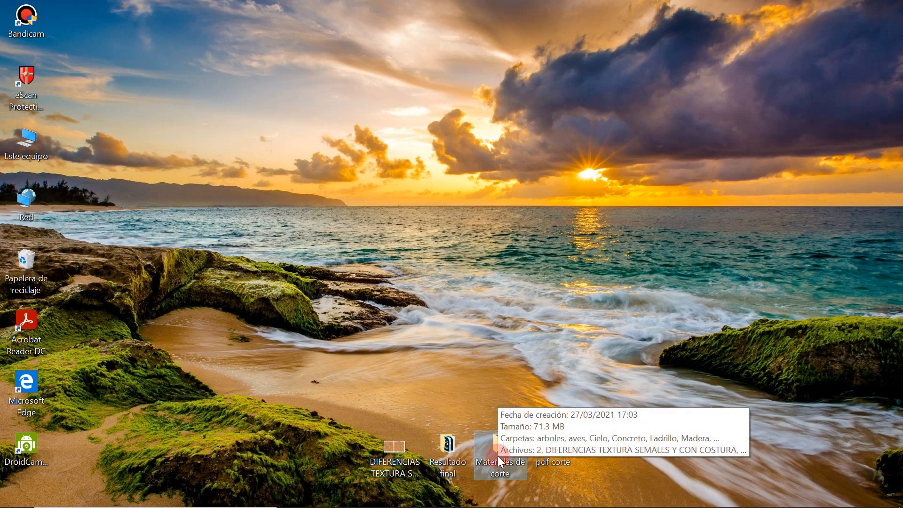
pyautogui.doubleClick(498, 456)
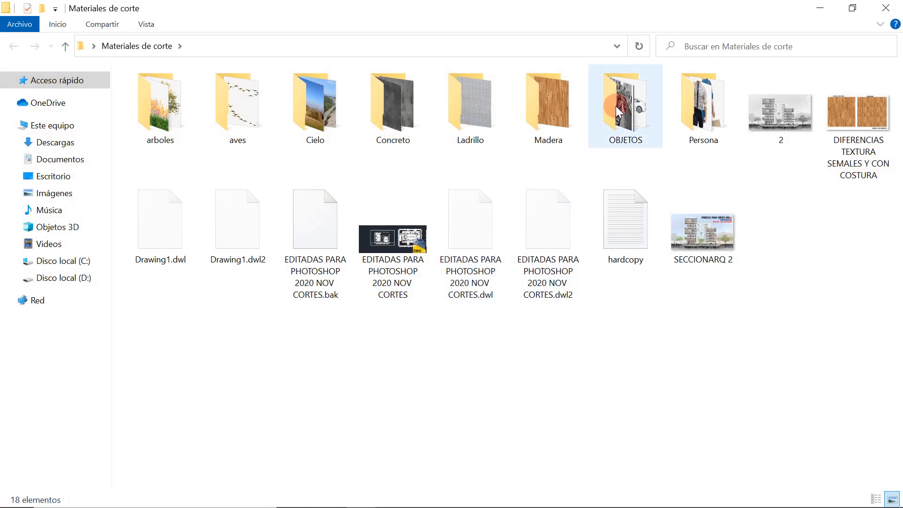
pyautogui.doubleClick(470, 115)
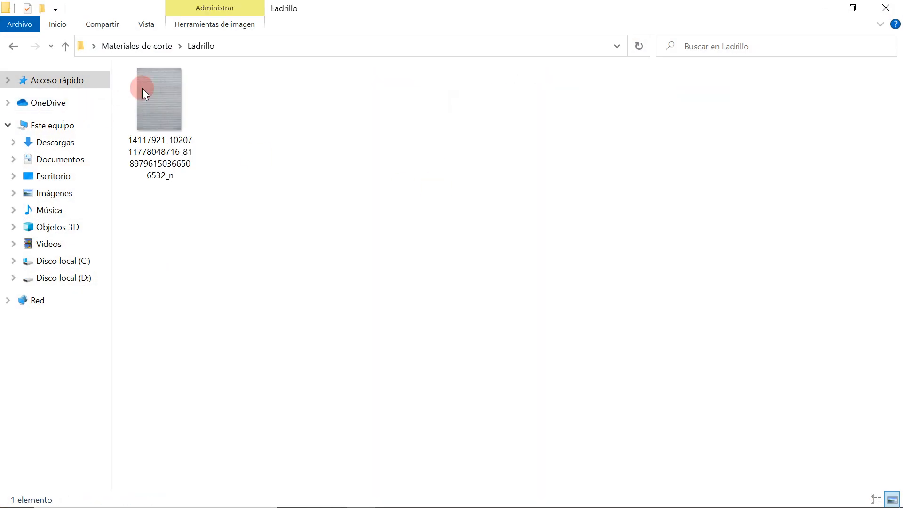
pyautogui.click(155, 89)
pyautogui.moveTo(154, 89); pyautogui.dragTo(298, 334)
pyautogui.scroll(-4, 298, 334)
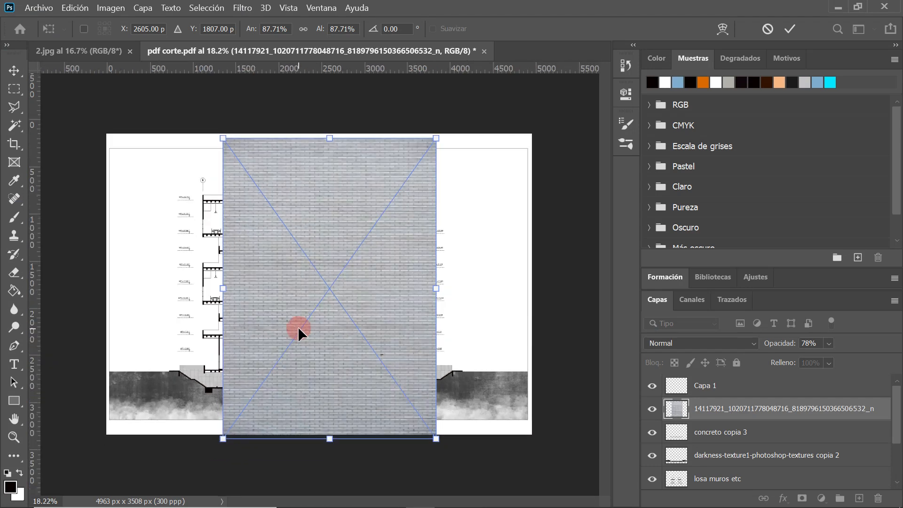
# - Scale the brick texture to about 44% width and 38% height, position it over the central facade and commit the placement
pyautogui.moveTo(438, 139); pyautogui.dragTo(292, 342)
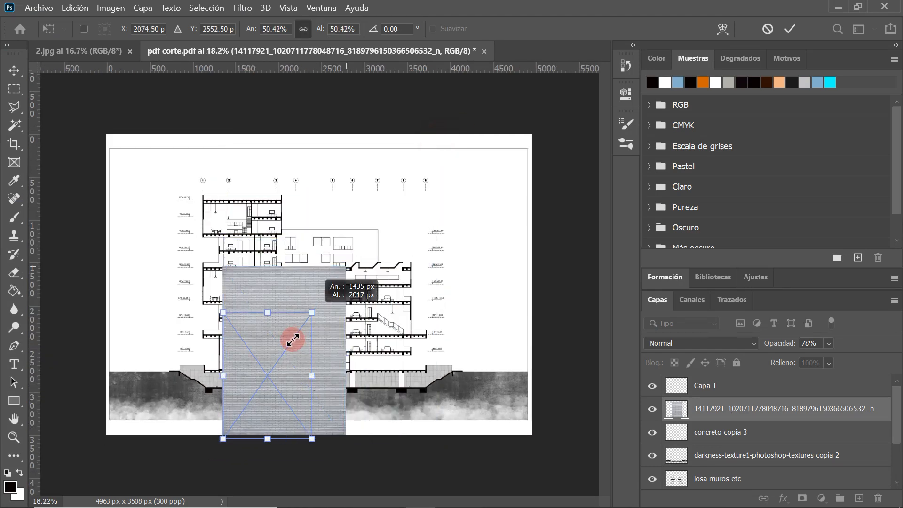
pyautogui.scroll(3, 256, 379)
pyautogui.moveTo(242, 378); pyautogui.dragTo(303, 199)
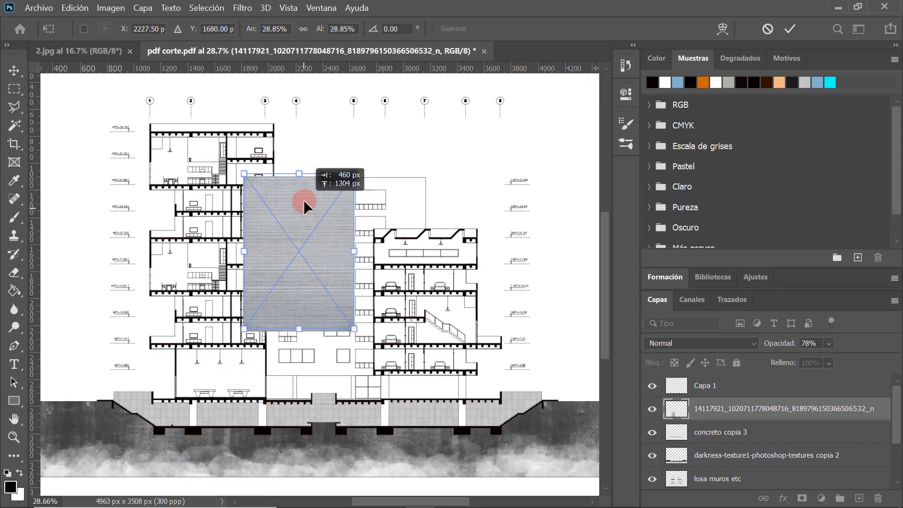
pyautogui.moveTo(357, 328); pyautogui.dragTo(401, 369)
pyautogui.moveTo(312, 213); pyautogui.dragTo(336, 214)
pyautogui.click(401, 255)
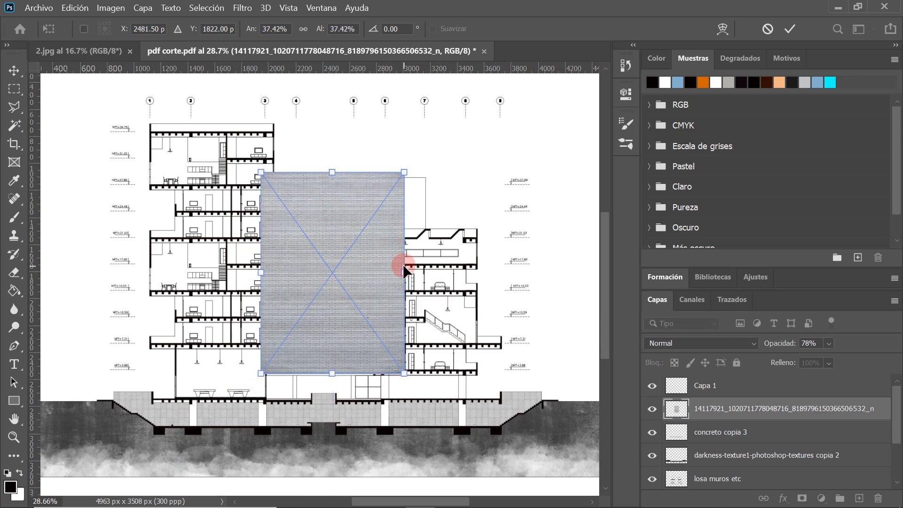
pyautogui.moveTo(404, 272); pyautogui.dragTo(435, 274)
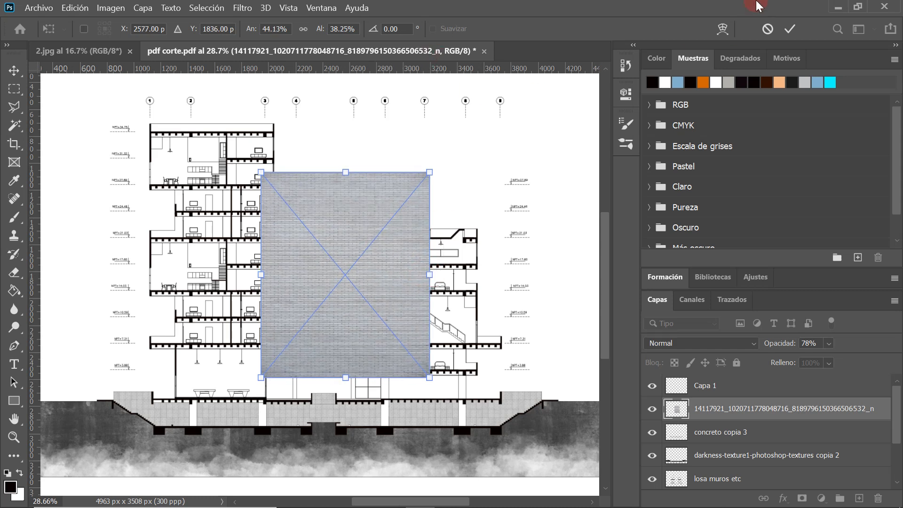
pyautogui.press('Return')
# - Hide the brick layer and, from Capa 1, select the central facade wall around its windows with the Magic Wand
pyautogui.scroll(1, 385, 247)
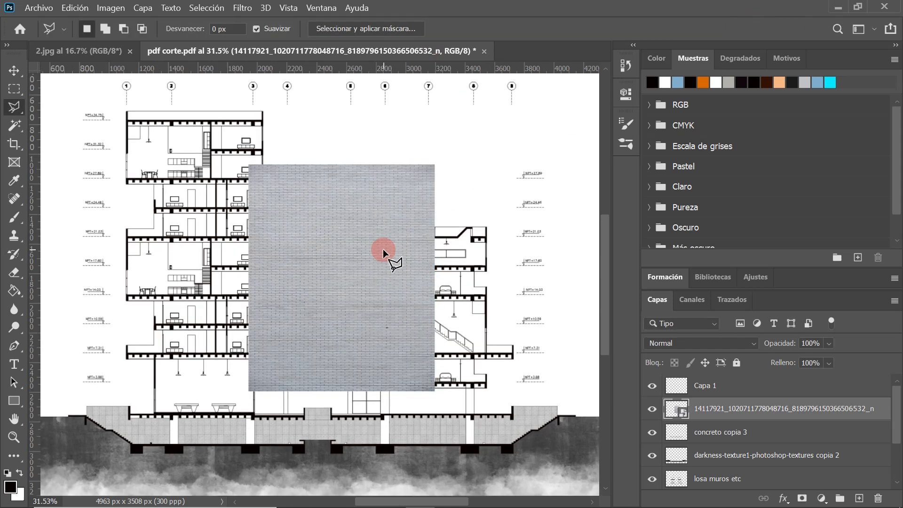
pyautogui.press('v')
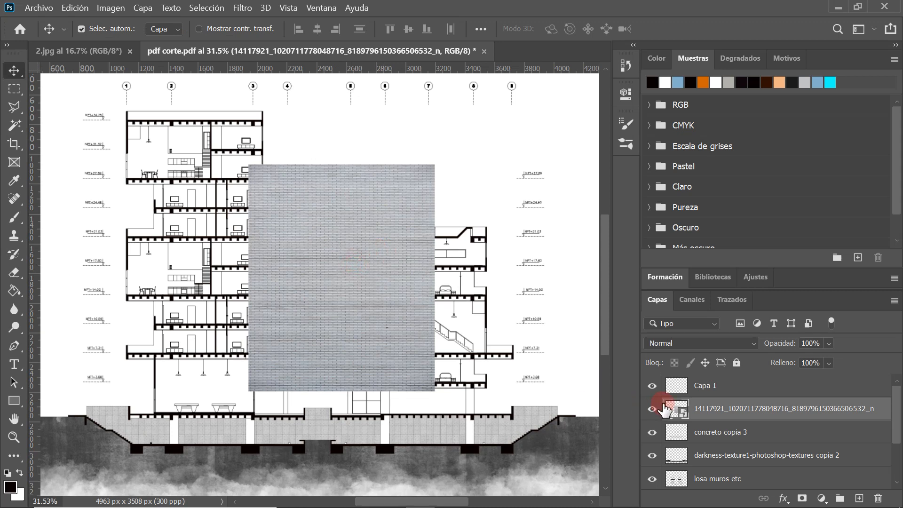
pyautogui.click(652, 413)
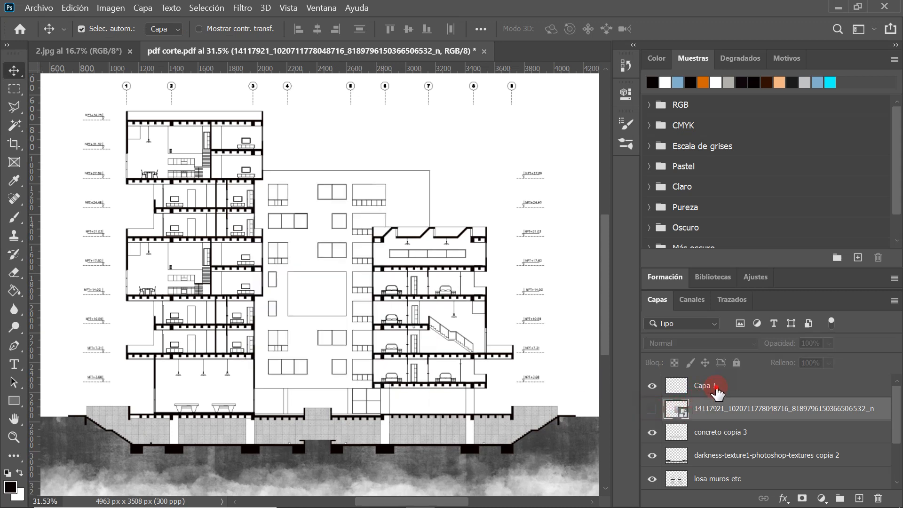
pyautogui.click(706, 387)
pyautogui.scroll(1, 294, 244)
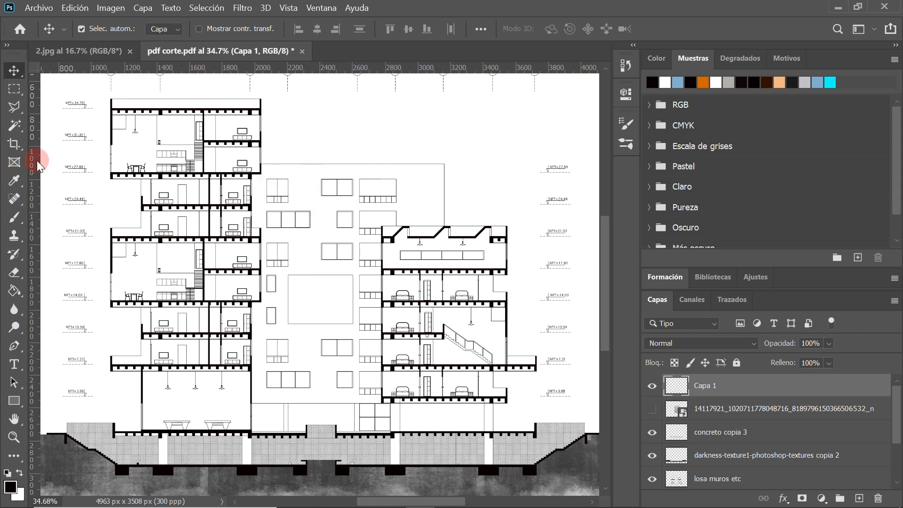
pyautogui.click(13, 125)
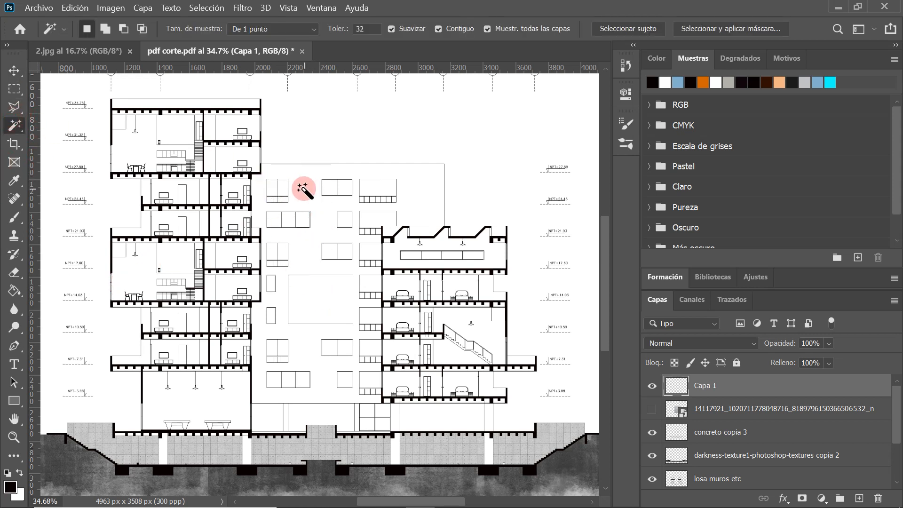
pyautogui.click(303, 188)
pyautogui.scroll(-1, 313, 205)
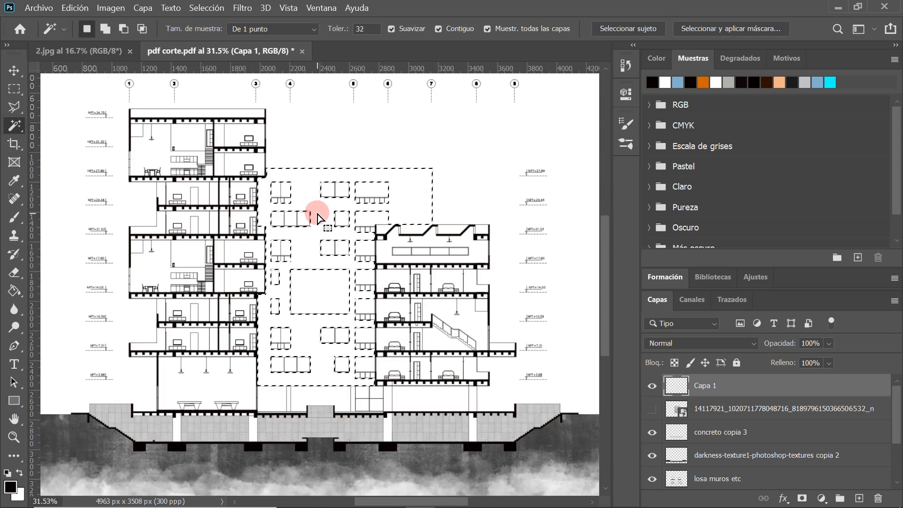
# - Show the brick texture layer again and invert the facade wall selection
pyautogui.rightClick(324, 216)
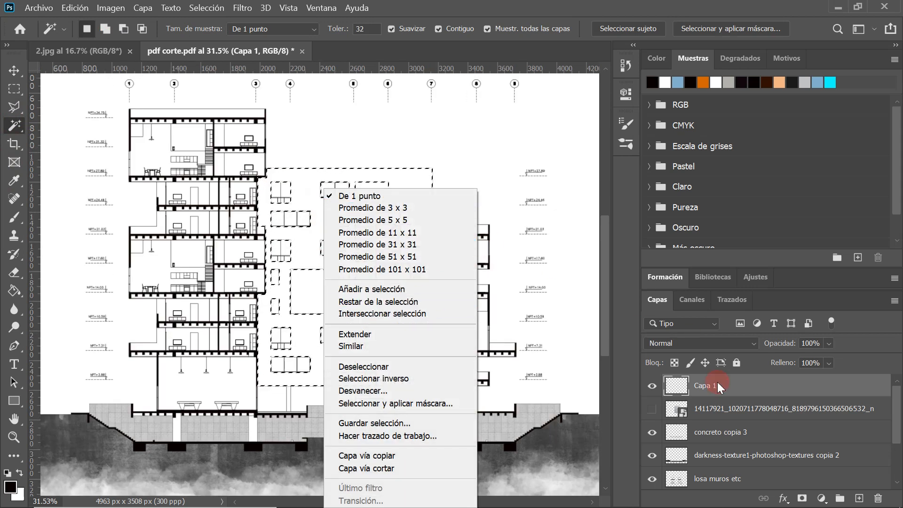
pyautogui.click(654, 413)
pyautogui.click(652, 409)
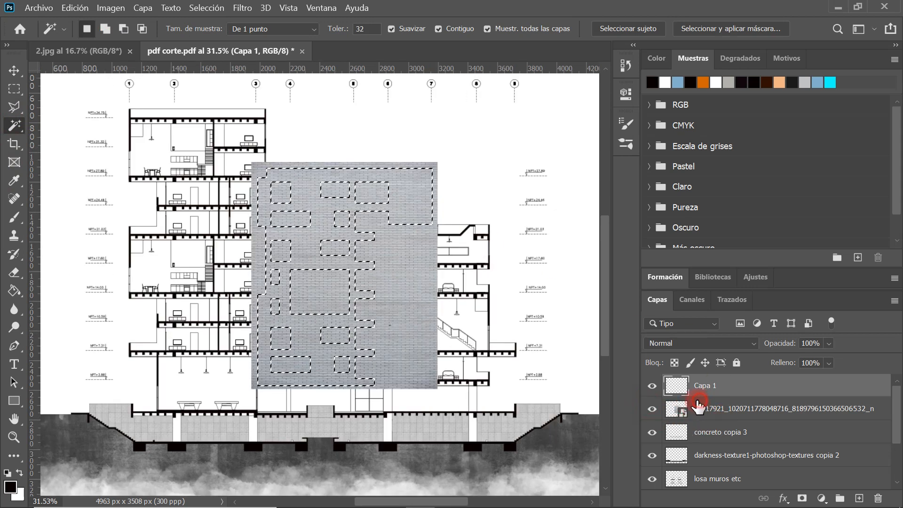
pyautogui.rightClick(398, 191)
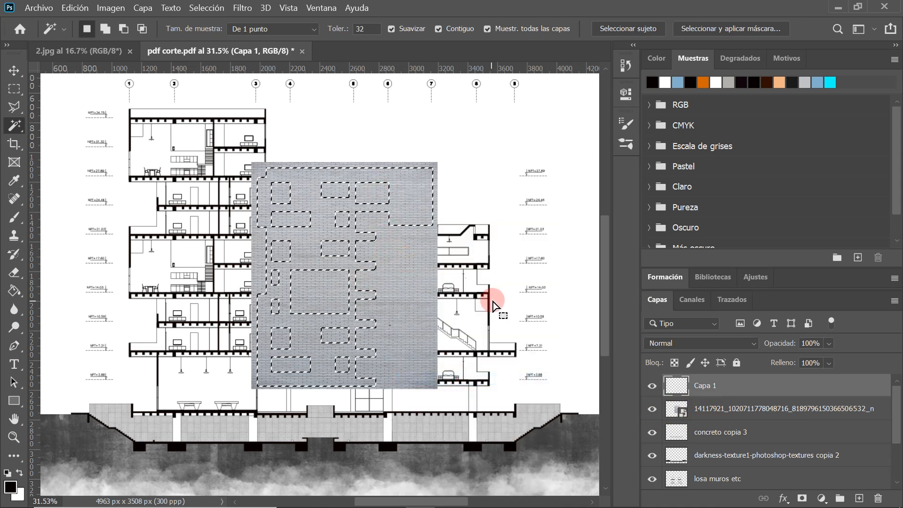
# - Select the brick texture layer and rasterize it
pyautogui.click(677, 410)
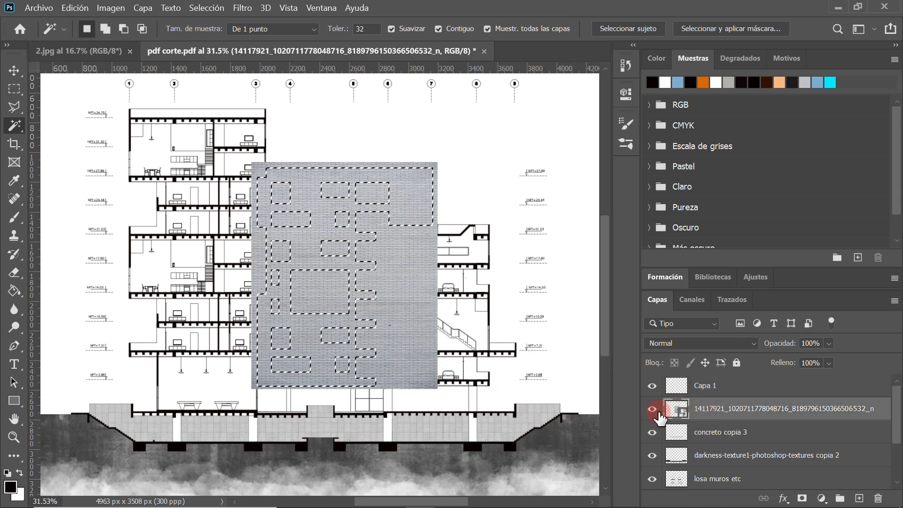
pyautogui.rightClick(716, 410)
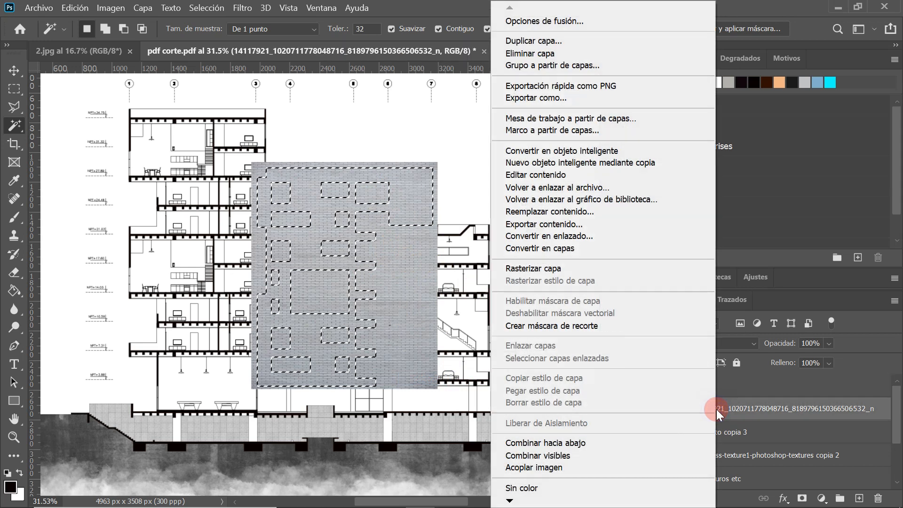
pyautogui.click(537, 269)
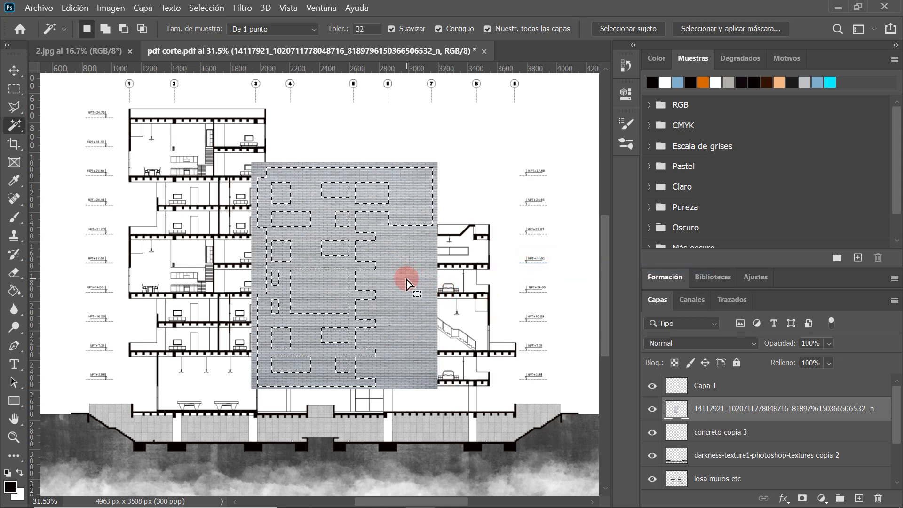
# - Delete the brick texture outside the central facade wall and clear the selection
pyautogui.press('Delete')
pyautogui.rightClick(403, 192)
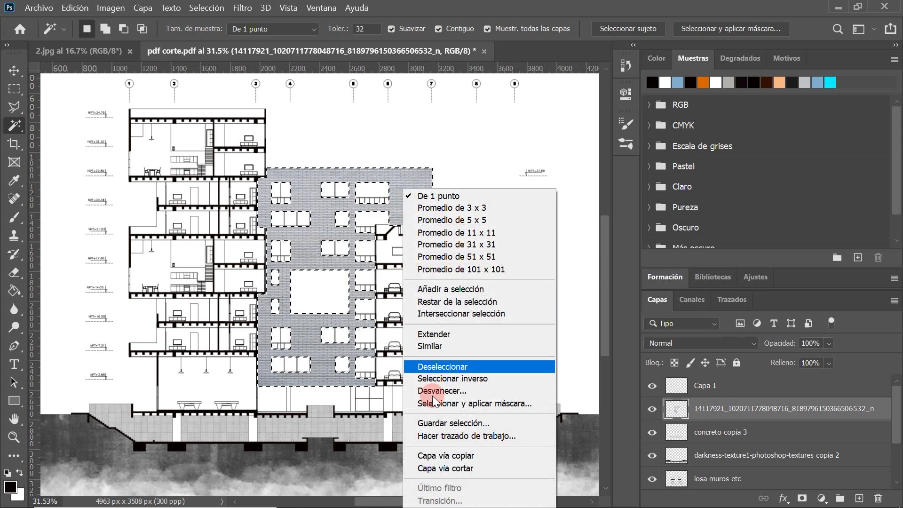
pyautogui.click(462, 368)
pyautogui.scroll(1, 302, 307)
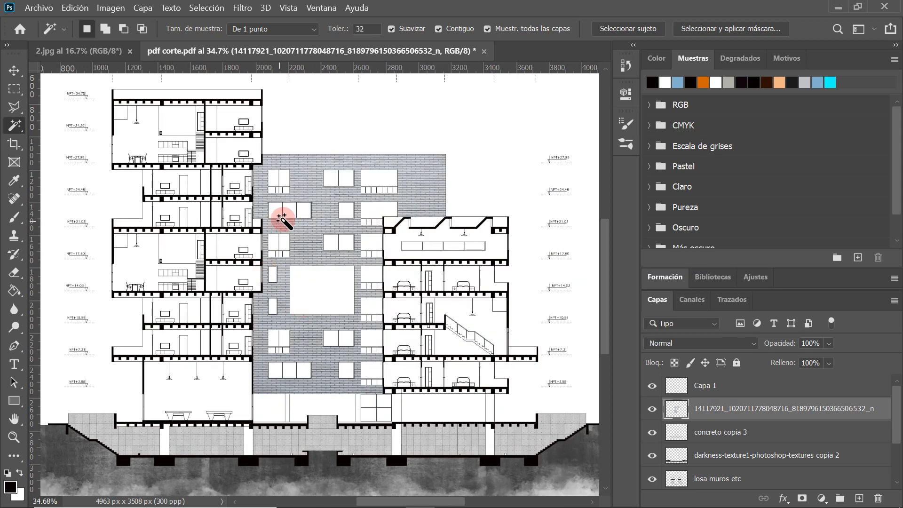
# - Check the trimmed brick facade and compare it with the finished facade in the reference image 2.jpg
pyautogui.scroll(1, 371, 189)
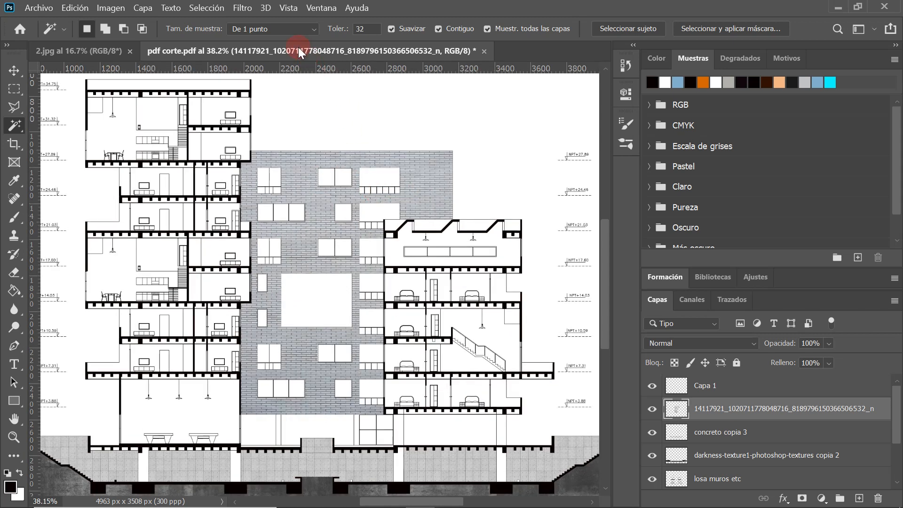
pyautogui.click(81, 52)
pyautogui.scroll(1, 334, 249)
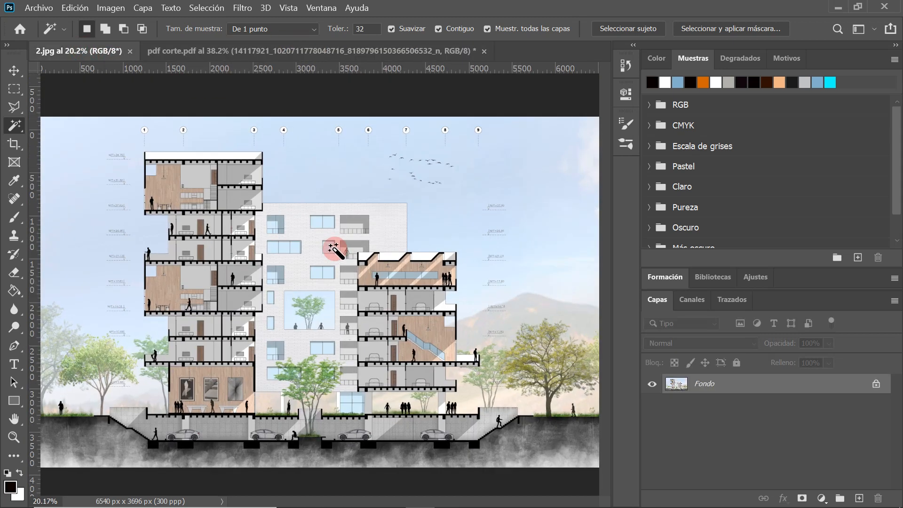
# - Check the reference facade in 2.jpg and set the brick texture layer's opacity to 40% in pdf corte.pdf
pyautogui.scroll(1, 334, 250)
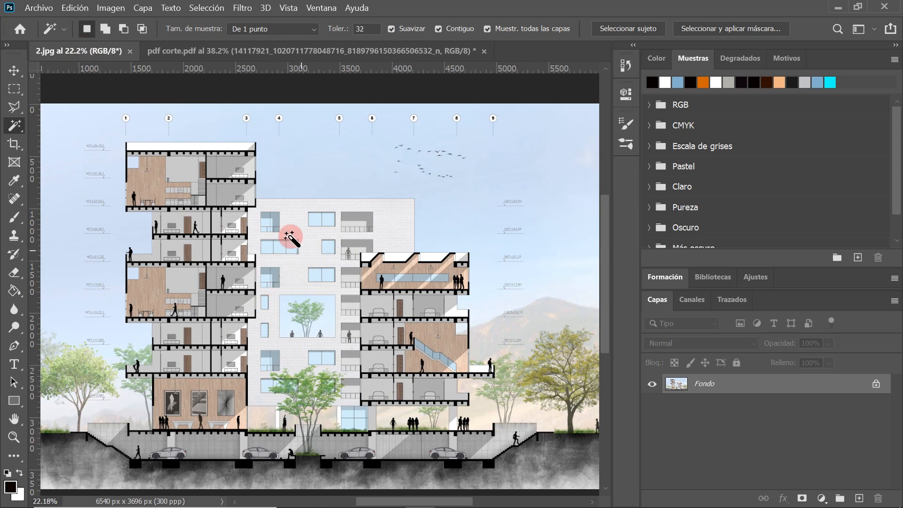
pyautogui.scroll(1, 291, 238)
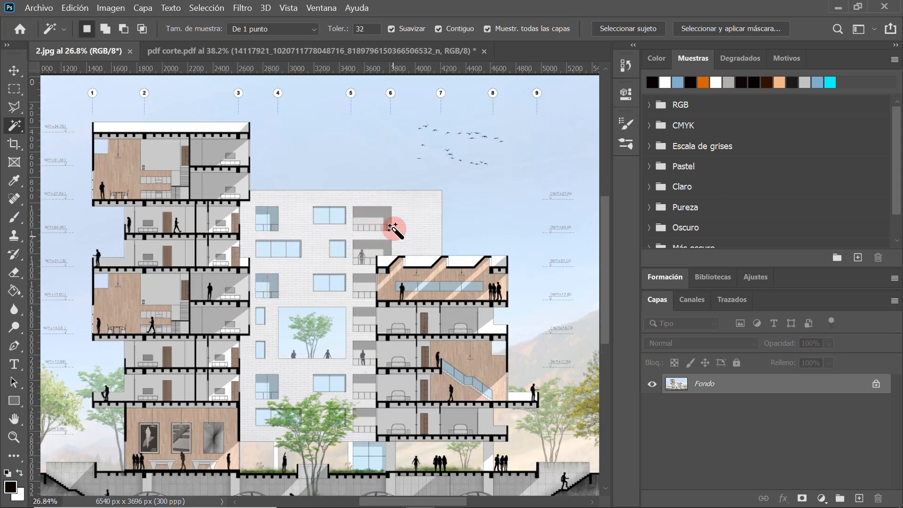
pyautogui.scroll(-1, 291, 241)
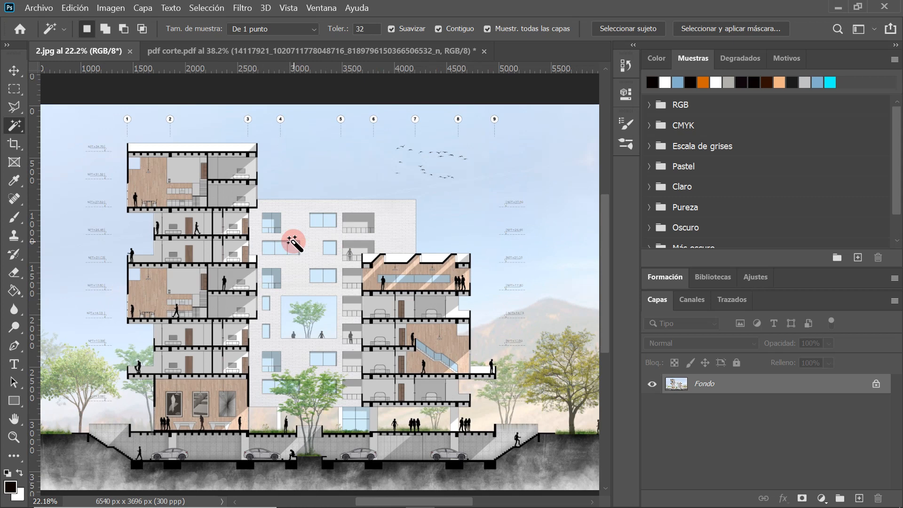
pyautogui.click(220, 50)
pyautogui.scroll(-1, 395, 282)
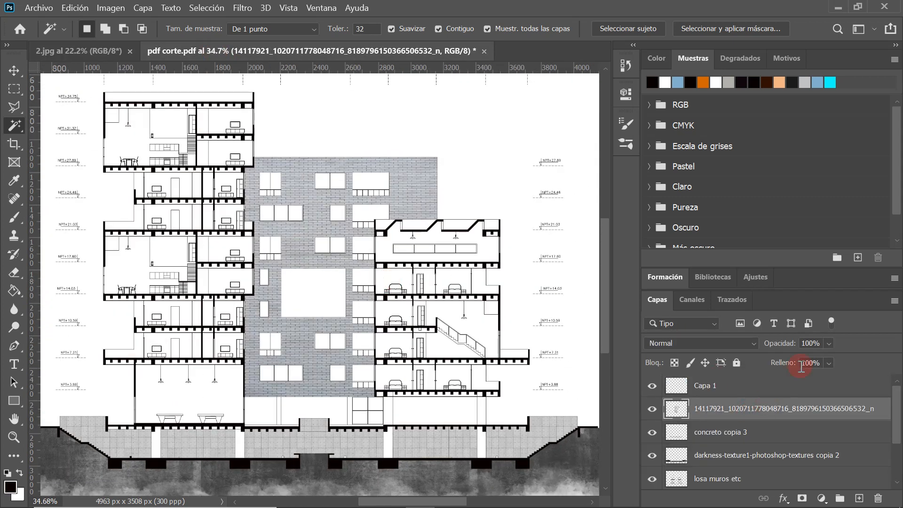
pyautogui.click(829, 346)
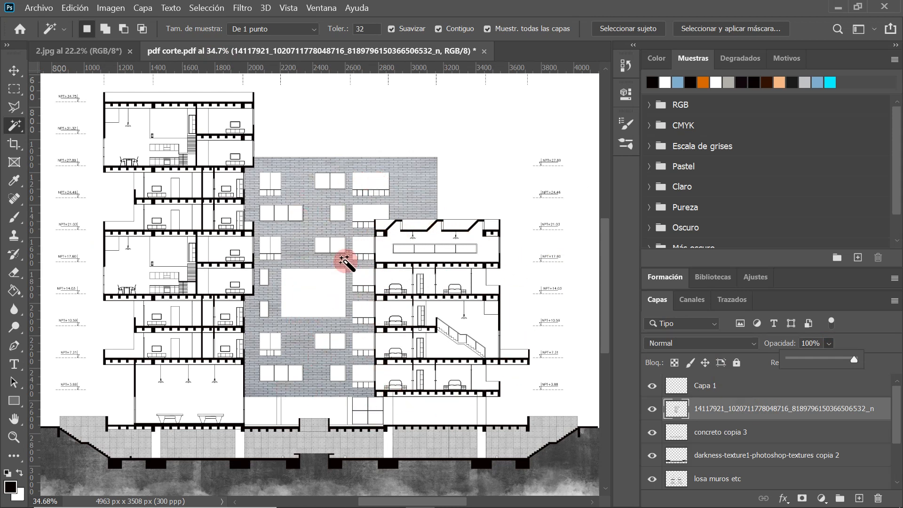
pyautogui.moveTo(844, 359); pyautogui.dragTo(823, 360)
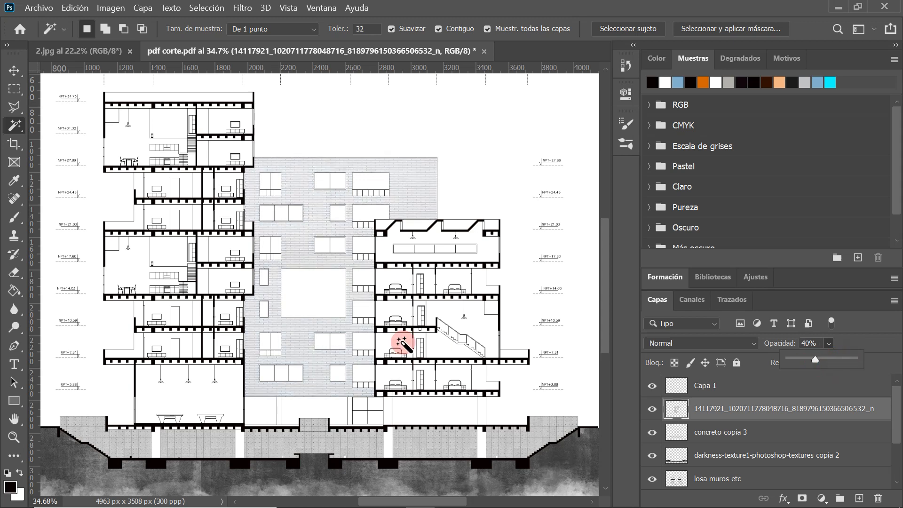
# - Examine the faded brick facade within the whole section sheet, with the Move tool active
pyautogui.scroll(-3, 402, 343)
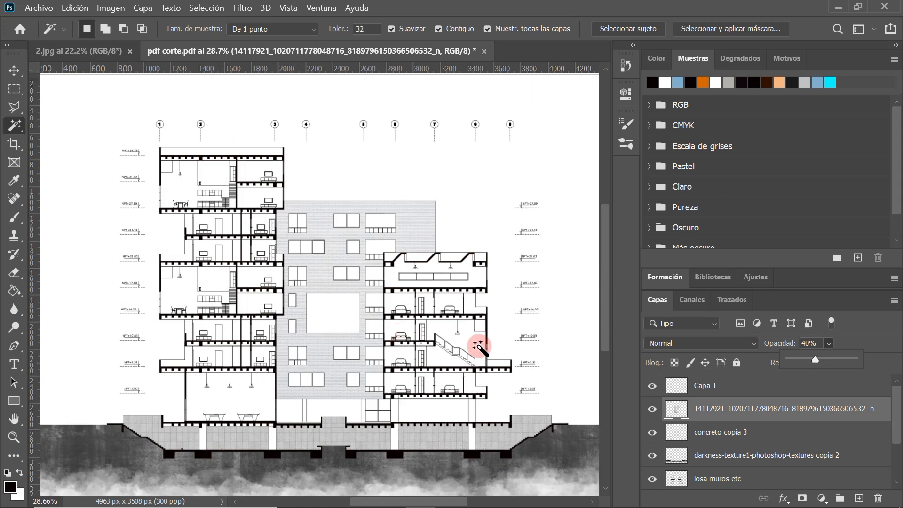
pyautogui.scroll(1, 469, 336)
pyautogui.scroll(-1, 315, 372)
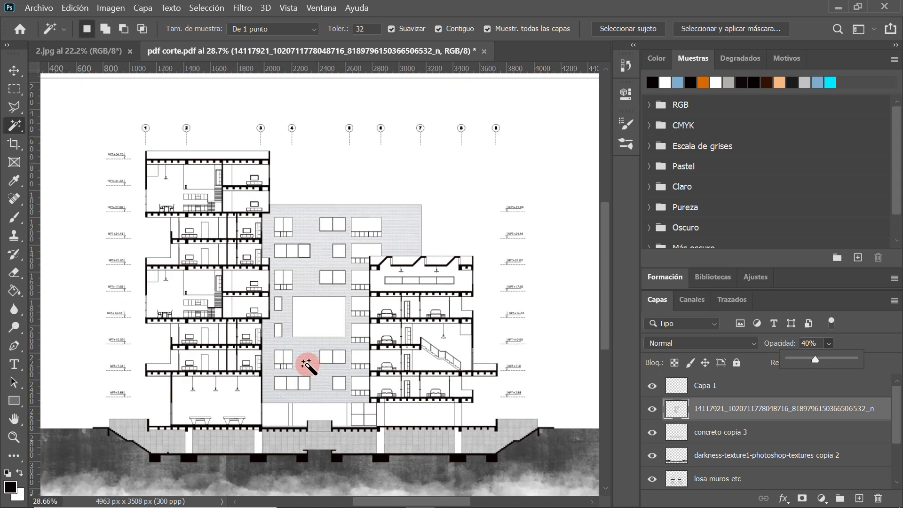
pyautogui.scroll(-1, 285, 323)
pyautogui.scroll(-1, 337, 257)
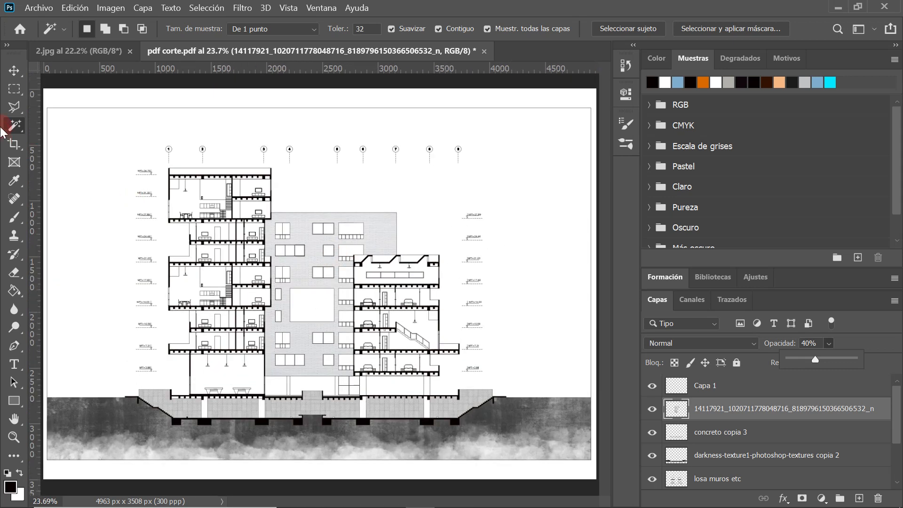
pyautogui.press('v')
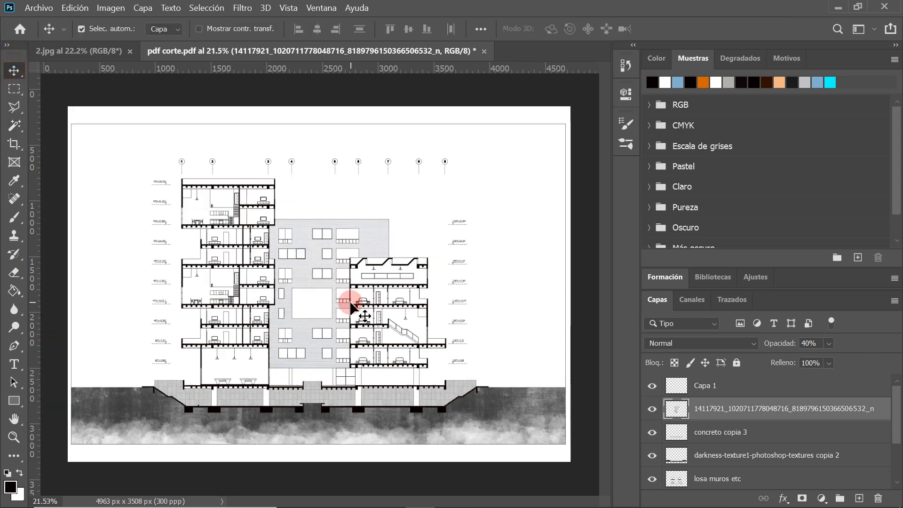
pyautogui.scroll(-1, 353, 301)
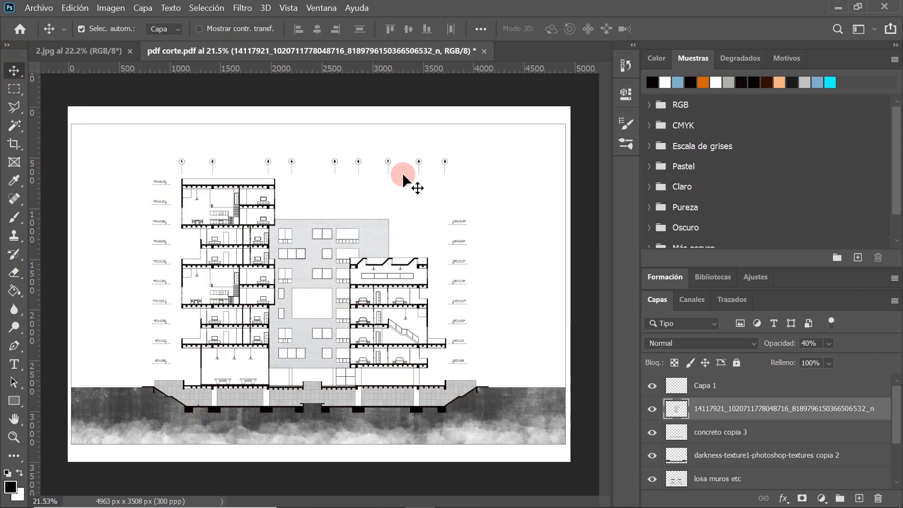
pyautogui.scroll(1, 335, 214)
pyautogui.scroll(-1, 305, 317)
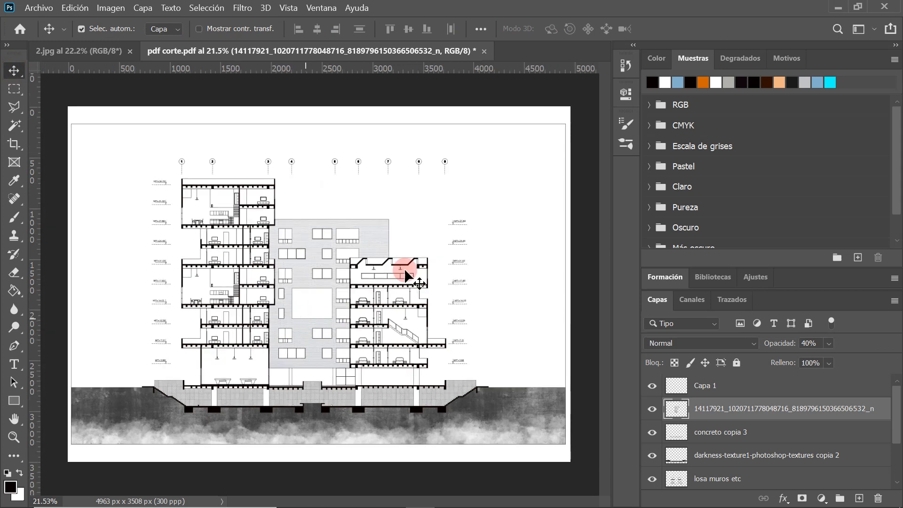
pyautogui.scroll(1, 518, 207)
pyautogui.scroll(-2, 489, 228)
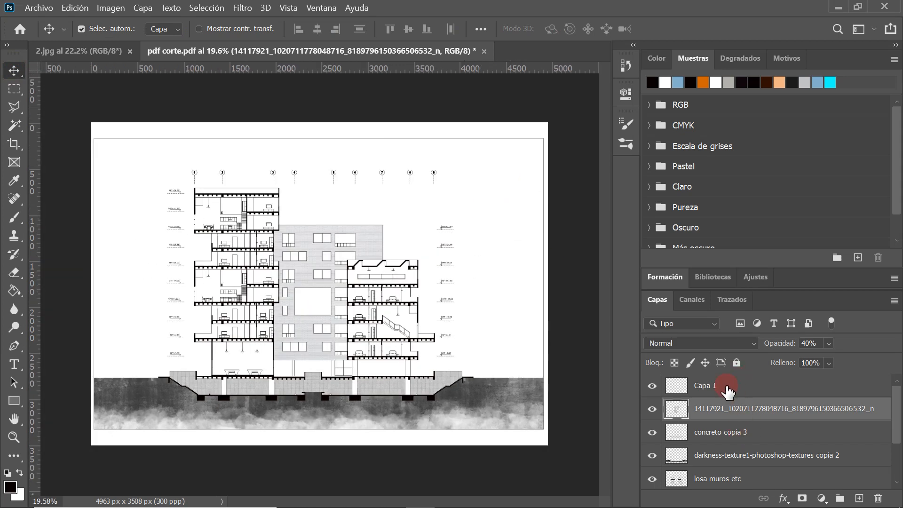
# - With Capa 1 selected, place the landscape photo 67224384 from the Cielo materials folder into the Photoshop section
pyautogui.click(724, 388)
pyautogui.click(835, 8)
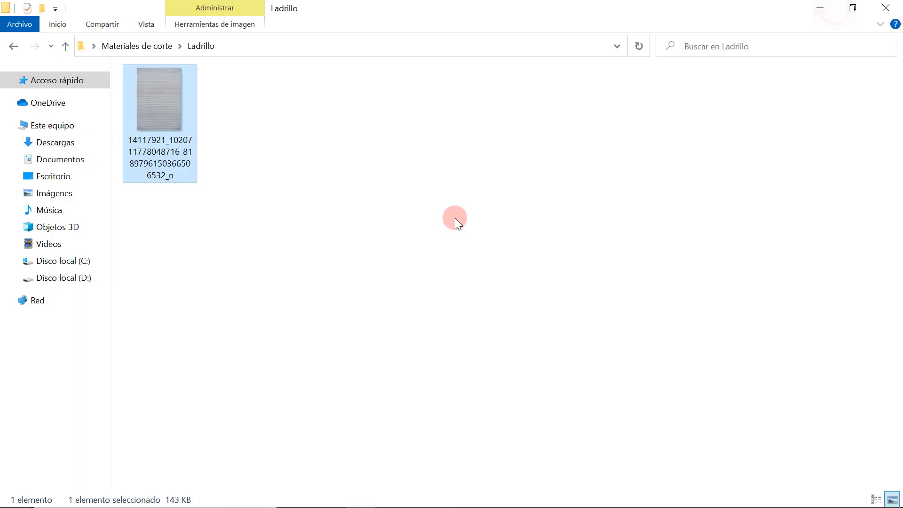
pyautogui.click(888, 6)
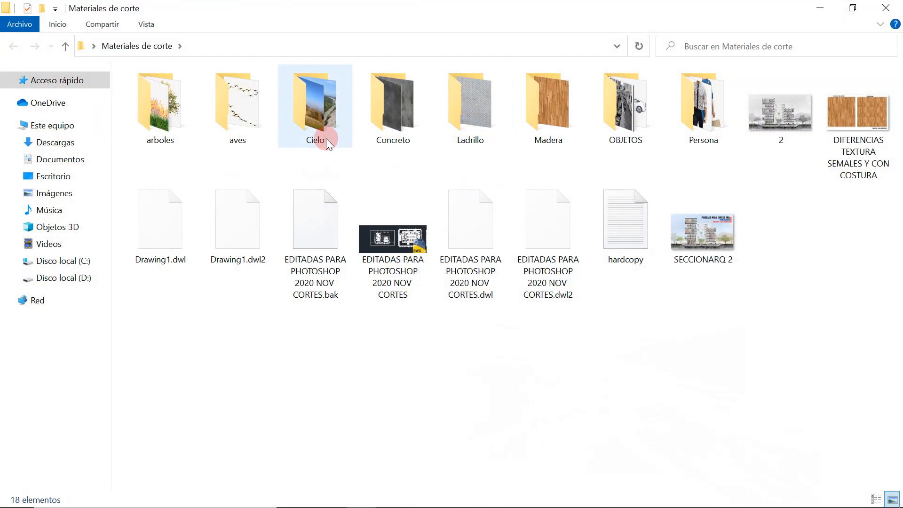
pyautogui.doubleClick(325, 138)
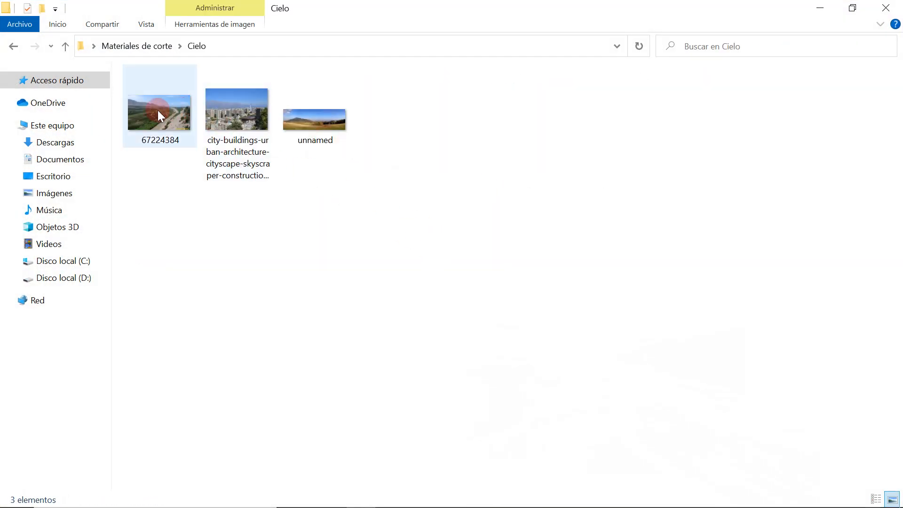
pyautogui.moveTo(157, 110); pyautogui.dragTo(344, 345)
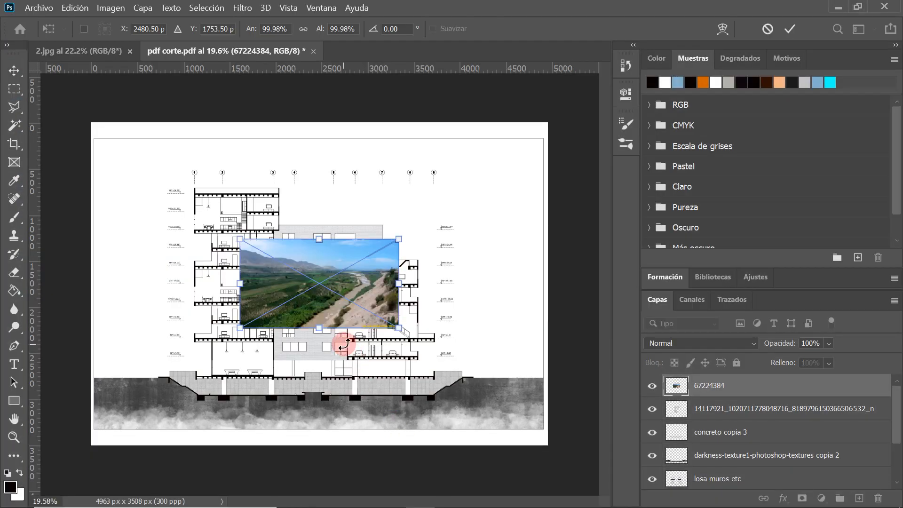
# - Scale the landscape photo to about 154%, position it over the sheet's lower-left corner and apply the placement
pyautogui.scroll(-1, 315, 261)
pyautogui.moveTo(315, 261); pyautogui.dragTo(335, 283)
pyautogui.scroll(3, 256, 335)
pyautogui.scroll(1, 244, 353)
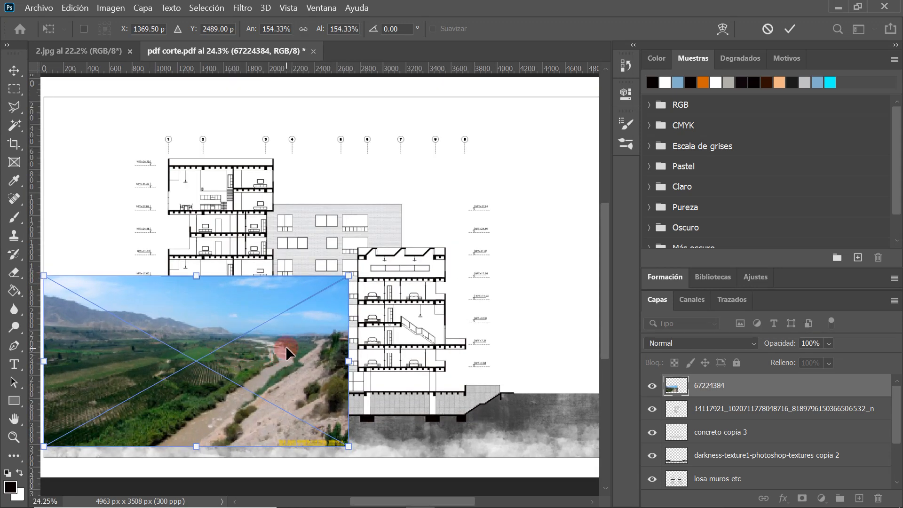
pyautogui.moveTo(286, 345); pyautogui.dragTo(295, 385)
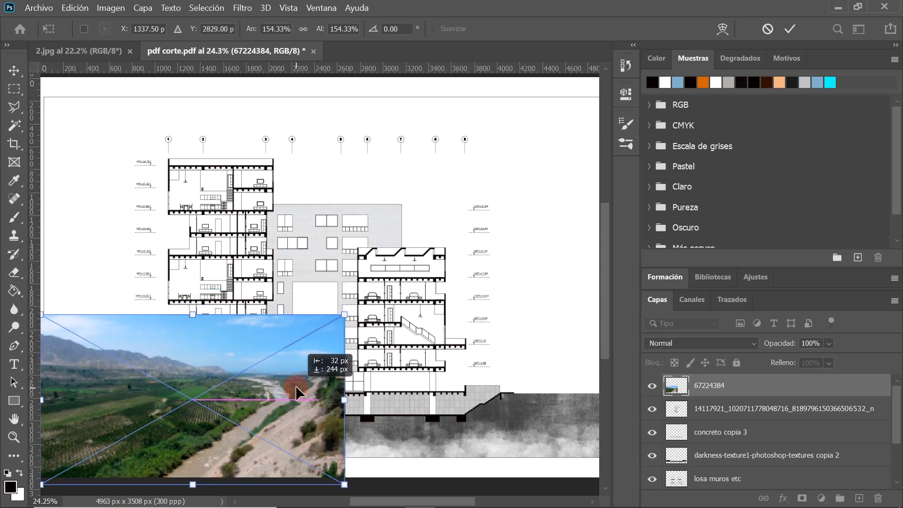
pyautogui.scroll(-1, 305, 341)
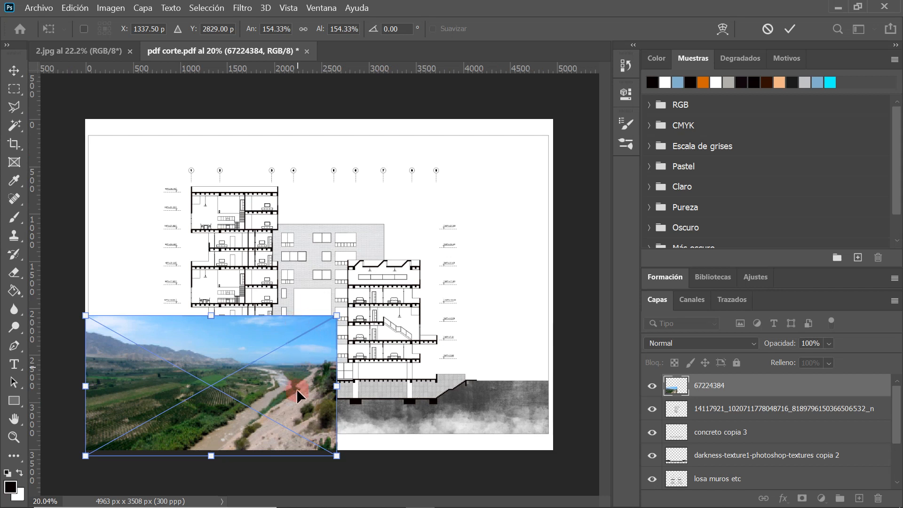
pyautogui.click(789, 31)
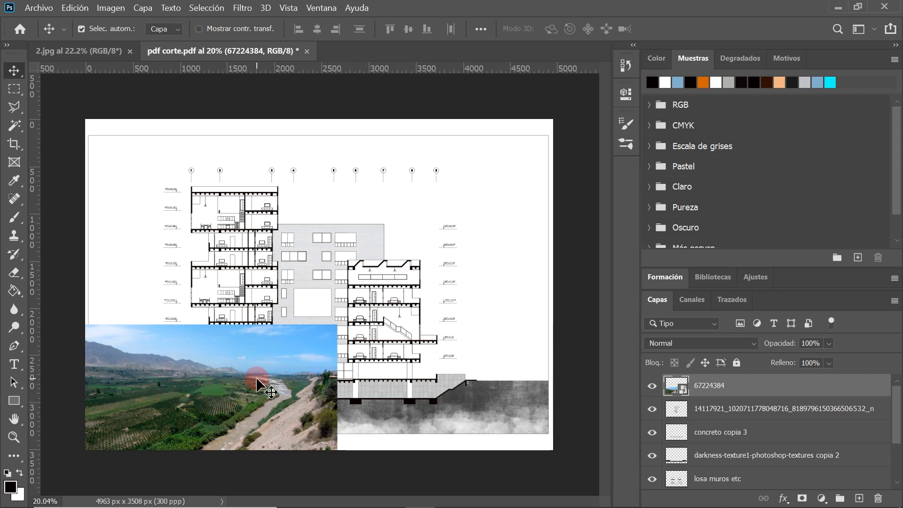
# - Free-transform the landscape photo and enlarge it proportionally to about 209% from its lower-left corner
pyautogui.scroll(-2, 256, 362)
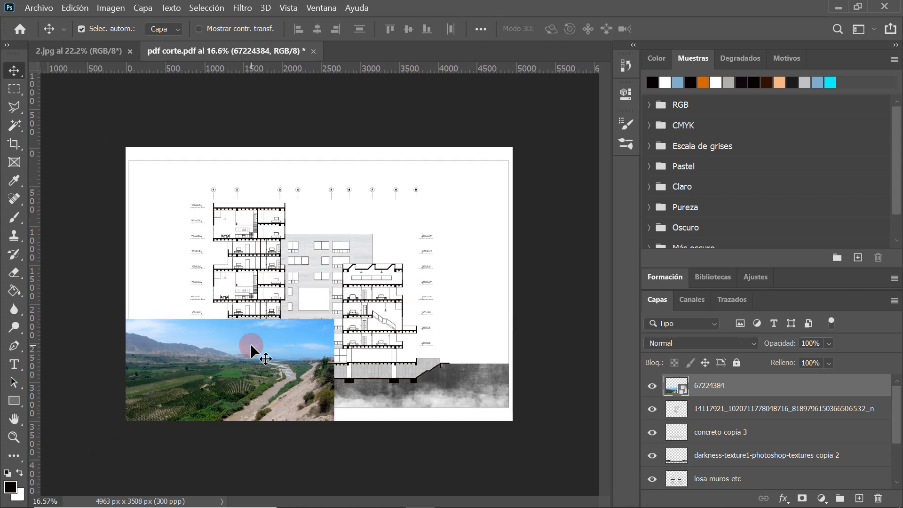
pyautogui.hotkey('ctrl', 't')
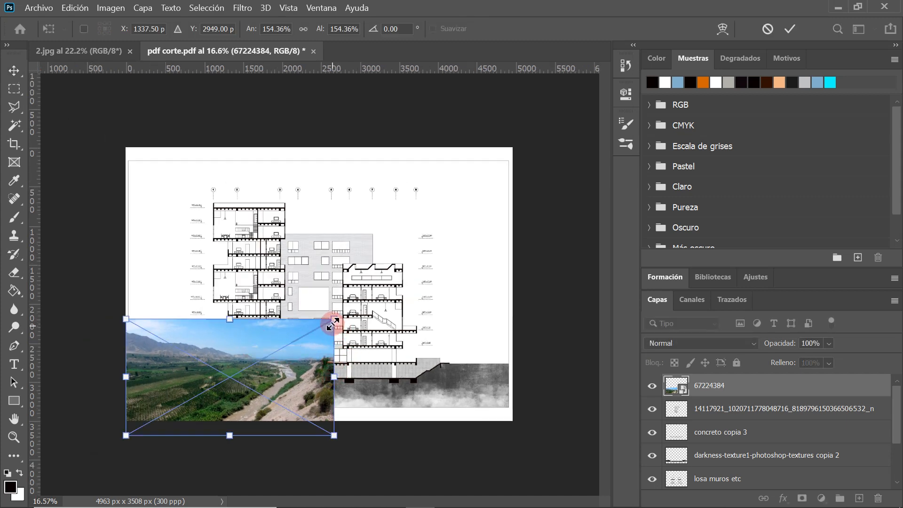
pyautogui.moveTo(334, 320); pyautogui.dragTo(408, 278)
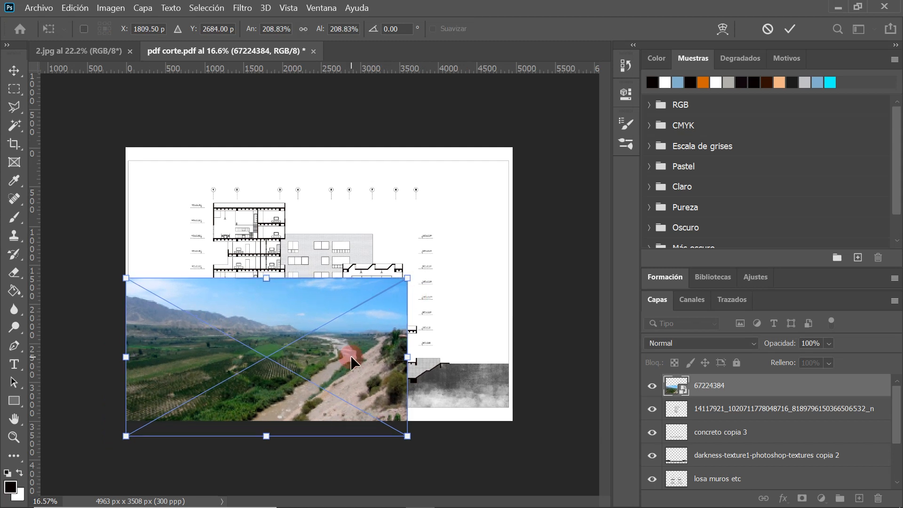
# - Nudge the landscape photo straight down to a vertical position of 3004 px
pyautogui.hotkey('shift', 'Down')
pyautogui.hotkey('shift', 'Down')
pyautogui.hotkey('shift', 'Down')
pyautogui.hotkey('shift', 'Down')
pyautogui.hotkey('shift', 'Down')
pyautogui.hotkey('shift', 'Down')
pyautogui.hotkey('shift', 'Down')
pyautogui.hotkey('shift', 'Down')
pyautogui.hotkey('shift', 'Down')
pyautogui.hotkey('shift', 'Down')
pyautogui.hotkey('shift', 'Down')
pyautogui.hotkey('shift', 'Down')
pyautogui.hotkey('shift', 'Down')
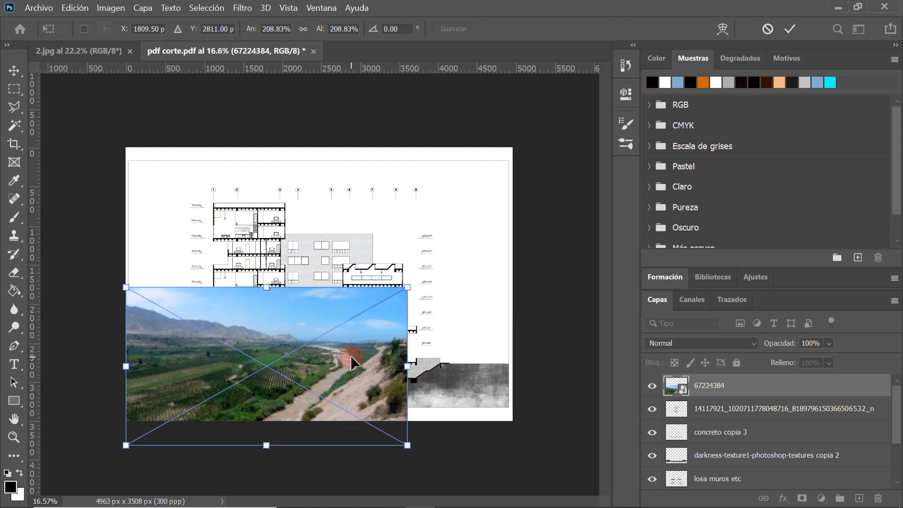
pyautogui.hotkey('shift', 'Down')
pyautogui.hotkey('shift', 'Down')
pyautogui.hotkey('shift', 'Down')
pyautogui.hotkey('shift', 'Down')
pyautogui.hotkey('shift', 'Down')
pyautogui.hotkey('shift', 'Down')
pyautogui.hotkey('shift', 'Down')
pyautogui.hotkey('shift', 'Down')
pyautogui.hotkey('shift', 'Down')
pyautogui.hotkey('shift', 'Down')
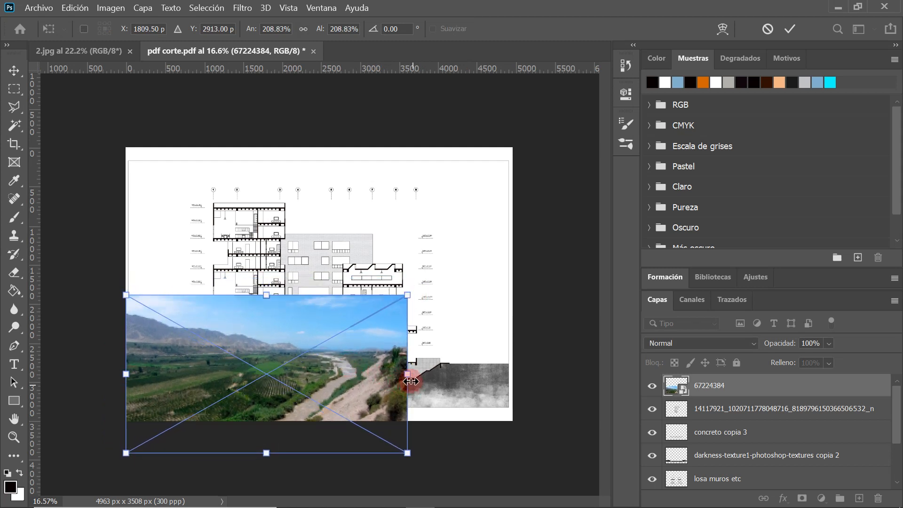
pyautogui.hotkey('shift', 'Down')
pyautogui.hotkey('shift', 'Down')
pyautogui.hotkey('shift', 'Down')
pyautogui.hotkey('shift', 'Down')
pyautogui.hotkey('shift', 'Down')
pyautogui.hotkey('shift', 'Down')
pyautogui.hotkey('shift', 'Down')
pyautogui.hotkey('shift', 'Down')
pyautogui.hotkey('shift', 'Down')
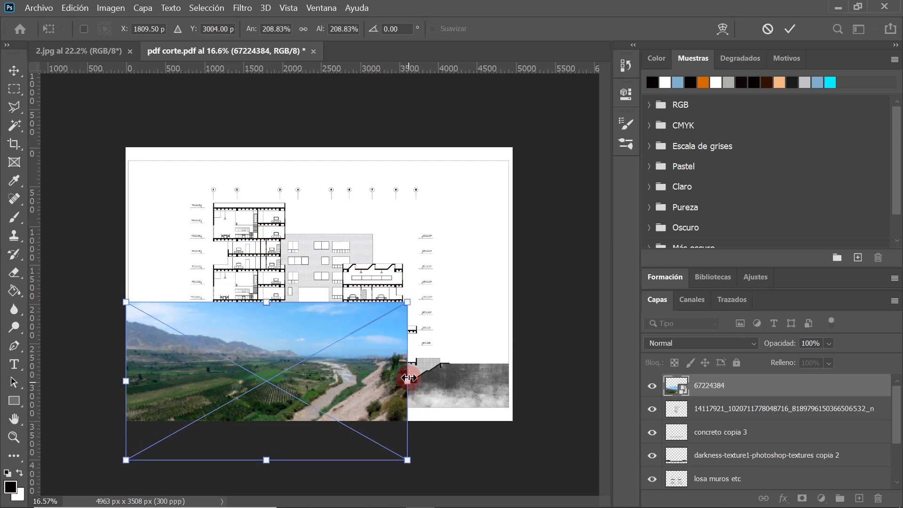
# - Stretch the landscape photo to about 284% width and 213% height, lower it to Y 3023 px and apply the transformation
pyautogui.moveTo(408, 377); pyautogui.dragTo(508, 375)
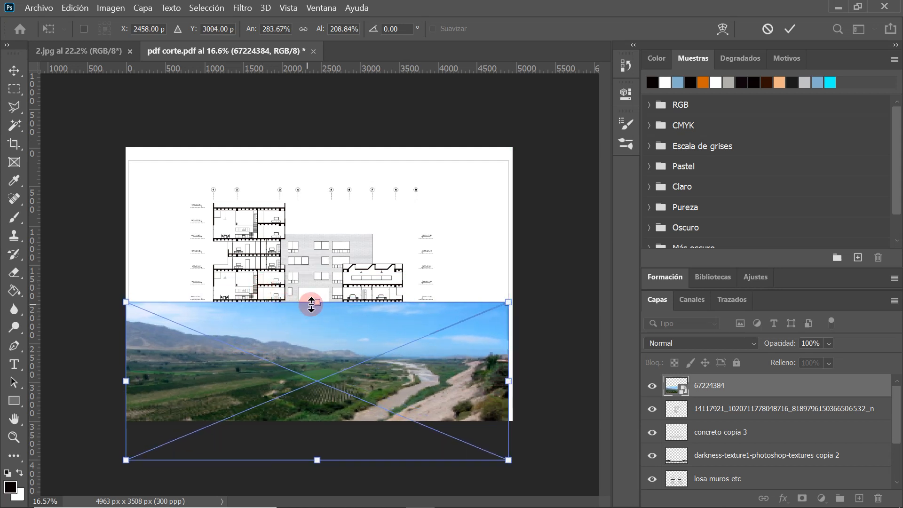
pyautogui.moveTo(320, 303); pyautogui.dragTo(319, 299)
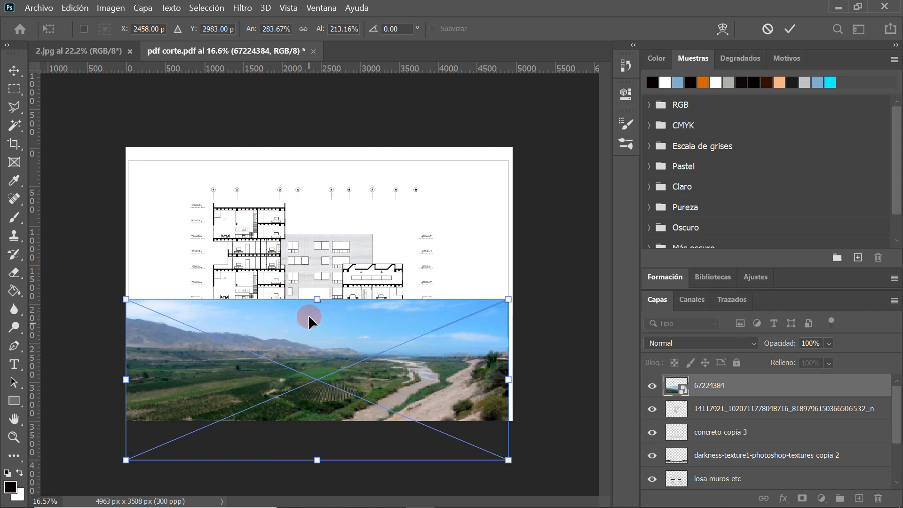
pyautogui.moveTo(312, 335); pyautogui.dragTo(312, 338)
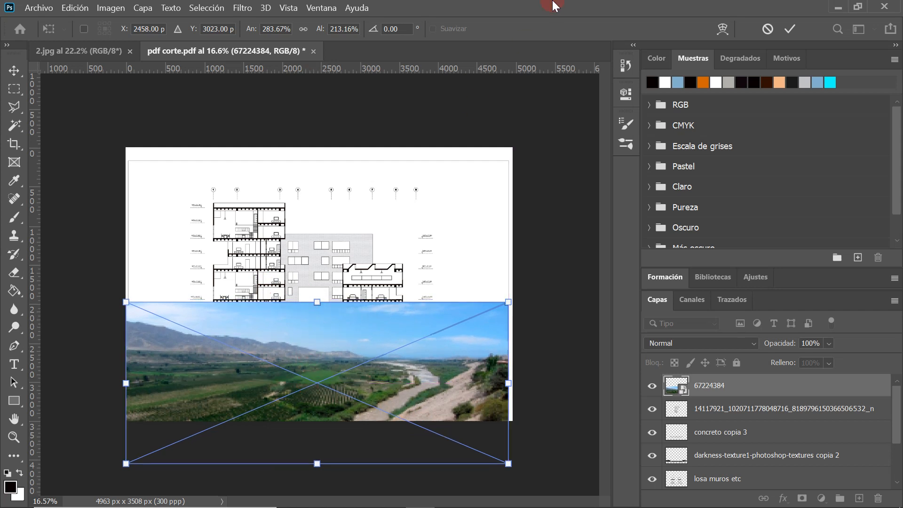
pyautogui.click(790, 31)
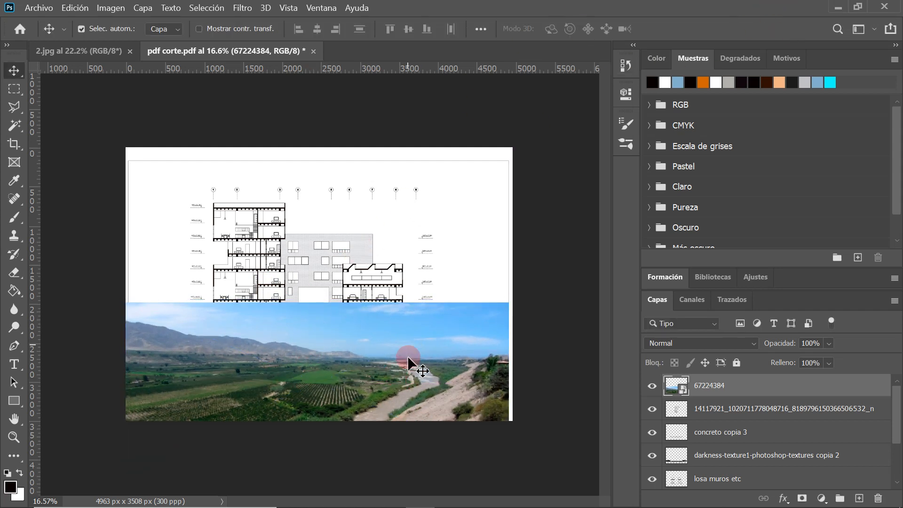
# - Duplicate the landscape photo directly above the original and rotate the copy 180°
pyautogui.scroll(-1, 405, 362)
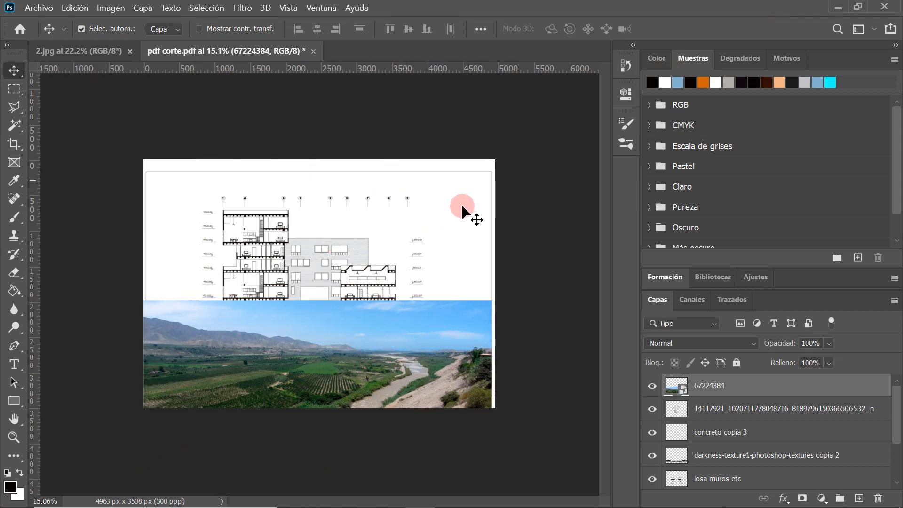
pyautogui.moveTo(393, 336); pyautogui.dragTo(383, 193)
pyautogui.click(75, 8)
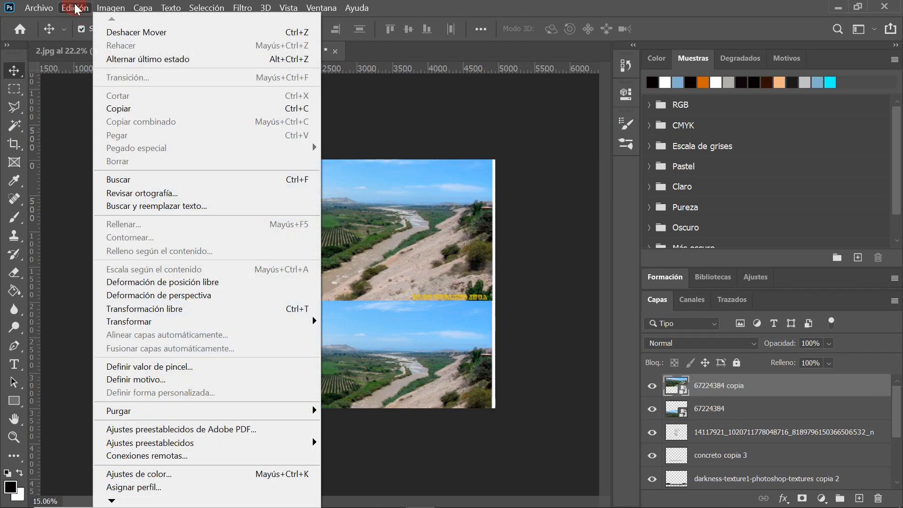
pyautogui.moveTo(308, 322)
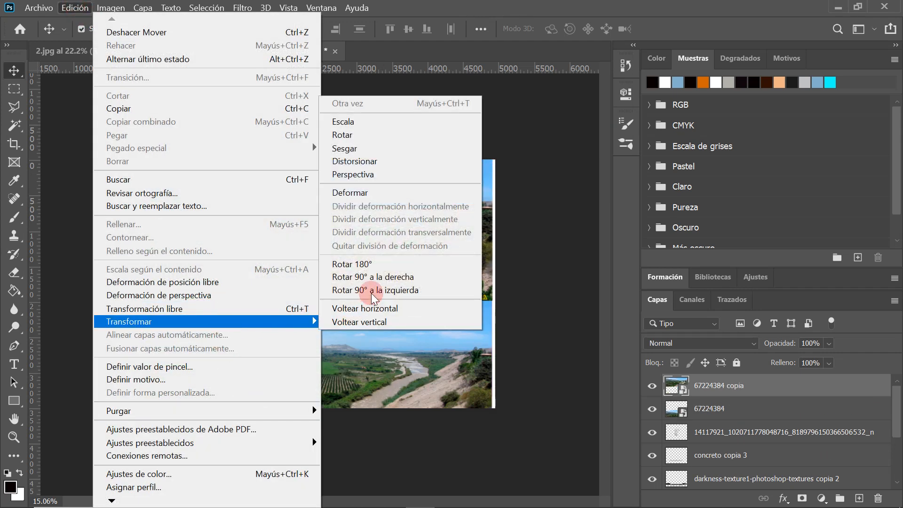
pyautogui.click(360, 263)
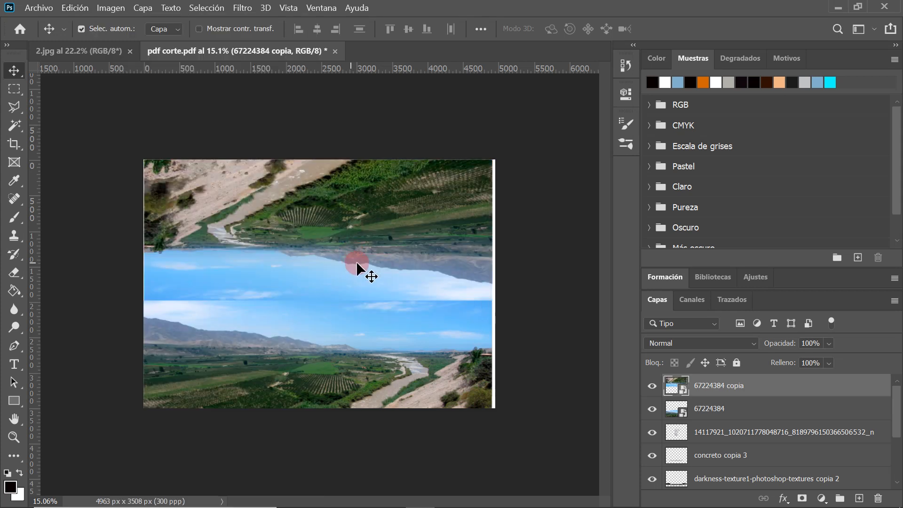
# - Select the original landscape photo layer 67224384 and open its transform options
pyautogui.scroll(-1, 370, 272)
pyautogui.click(354, 355)
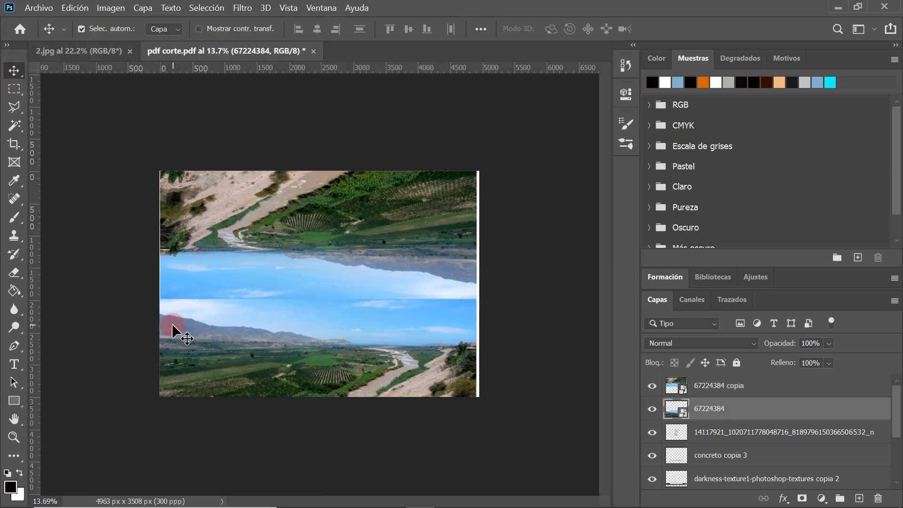
pyautogui.click(81, 6)
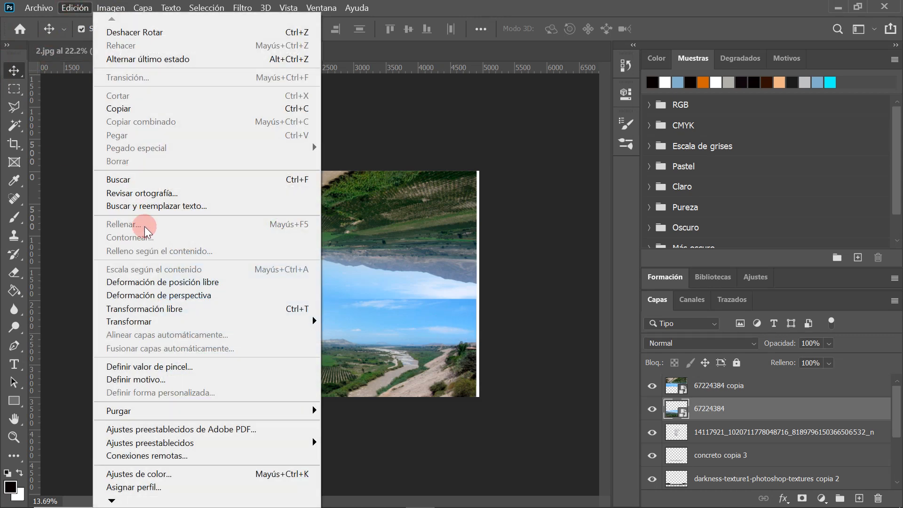
pyautogui.moveTo(197, 324)
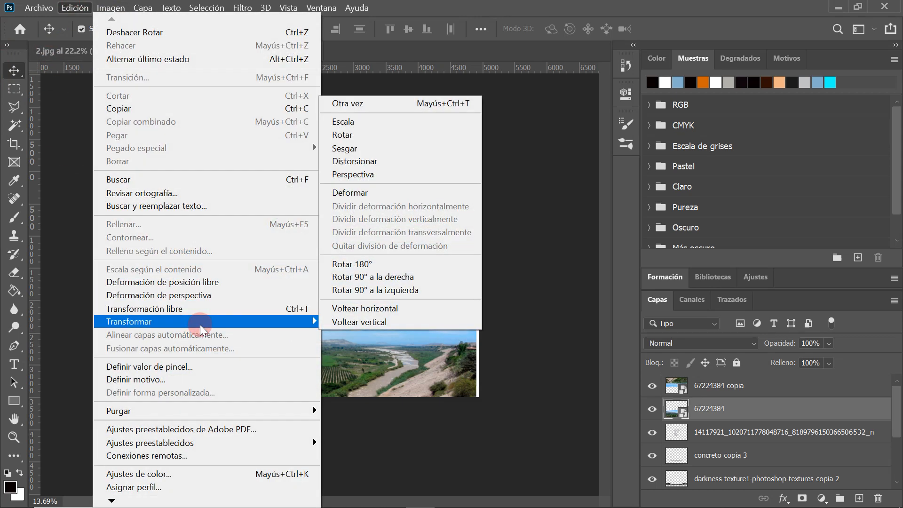
# - Flip the lower landscape layer 67224384 horizontally and stretch its mirrored copy upward to about 7368 px high
pyautogui.click(379, 311)
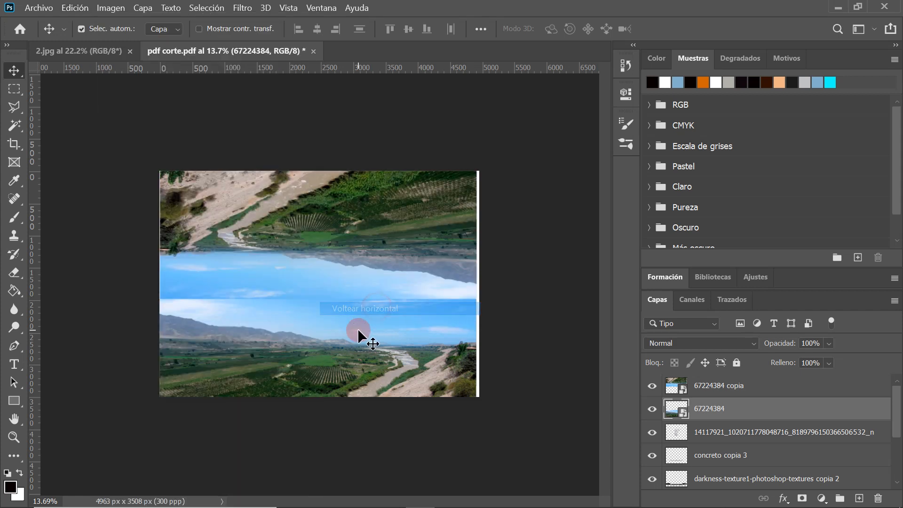
pyautogui.click(409, 219)
pyautogui.hotkey('ctrl', 't')
pyautogui.scroll(-3, 389, 322)
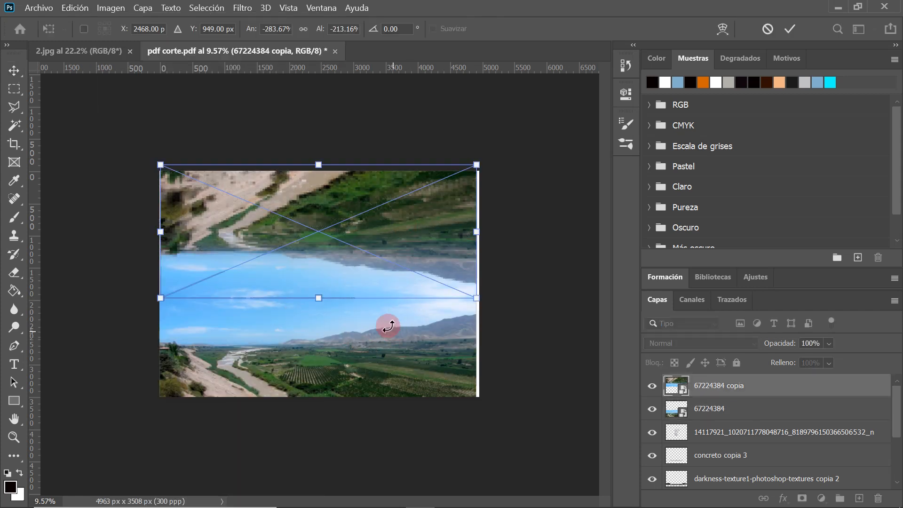
pyautogui.moveTo(324, 200); pyautogui.dragTo(319, 113)
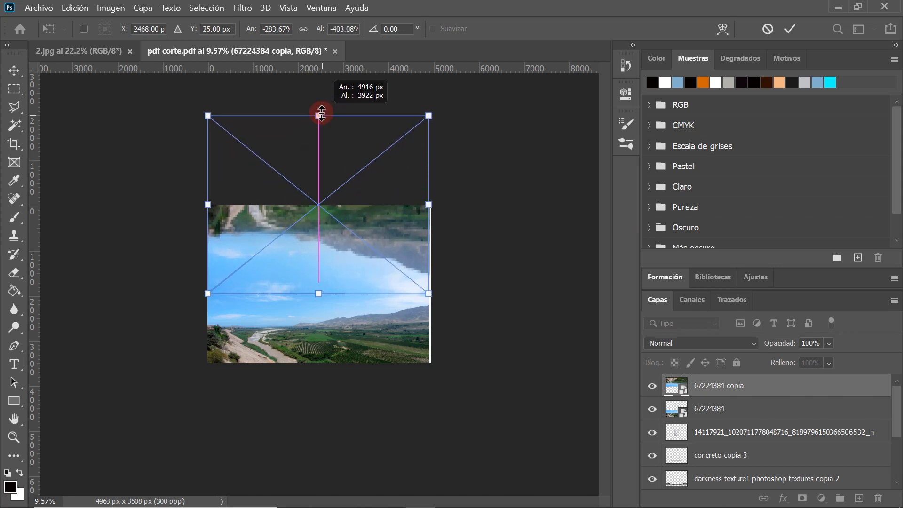
pyautogui.scroll(-1, 318, 165)
pyautogui.moveTo(323, 161); pyautogui.dragTo(323, 96)
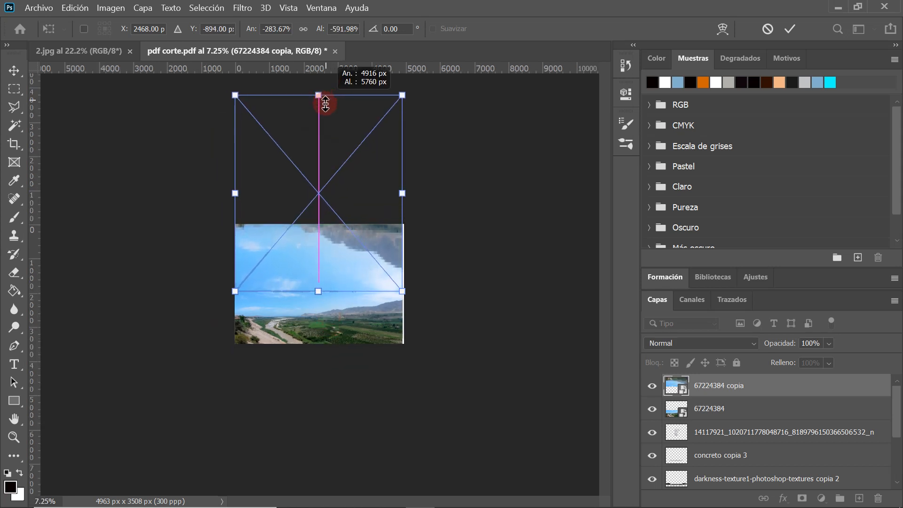
pyautogui.scroll(-1, 330, 155)
pyautogui.moveTo(319, 142); pyautogui.dragTo(318, 100)
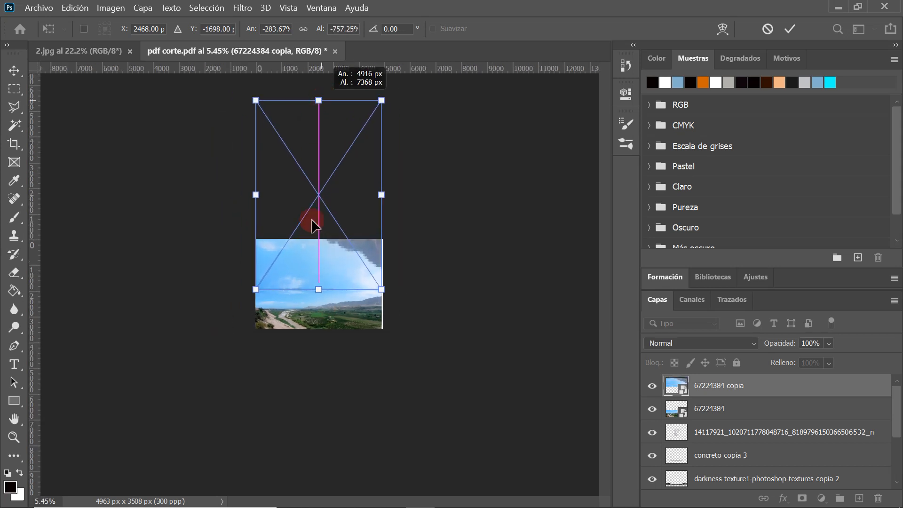
pyautogui.scroll(-1, 330, 189)
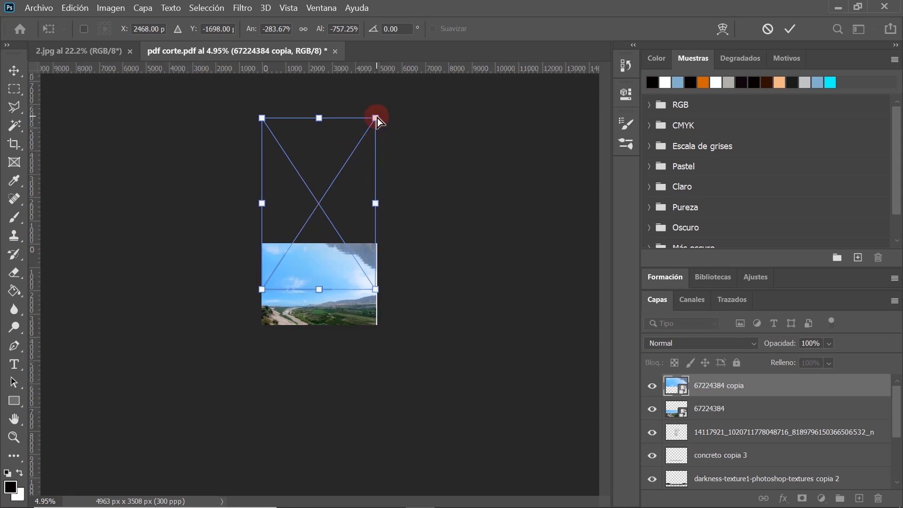
# - Enlarge the mirrored sky copy upward and to the right to about 452% width and 855% height, and apply the transform
pyautogui.moveTo(375, 116); pyautogui.dragTo(399, 96)
pyautogui.moveTo(400, 189); pyautogui.dragTo(444, 191)
pyautogui.click(789, 28)
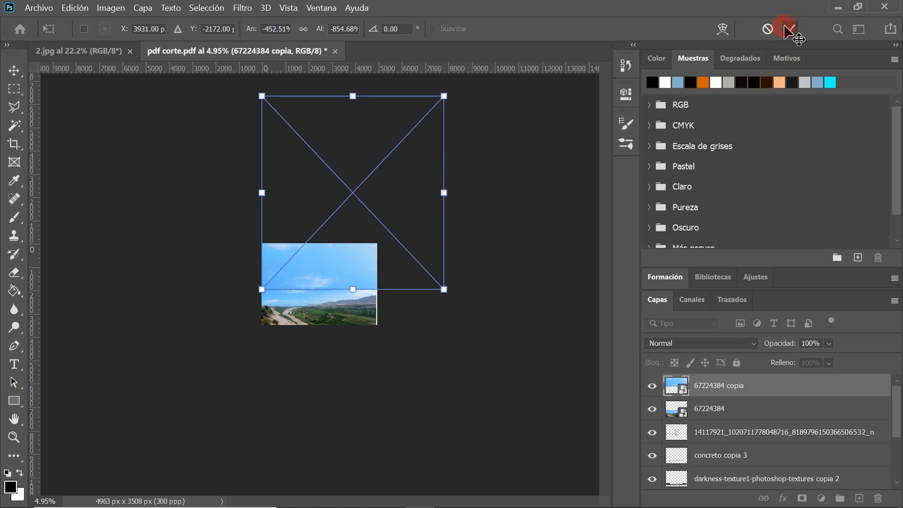
pyautogui.click(413, 212)
pyautogui.click(353, 306)
pyautogui.scroll(5, 353, 307)
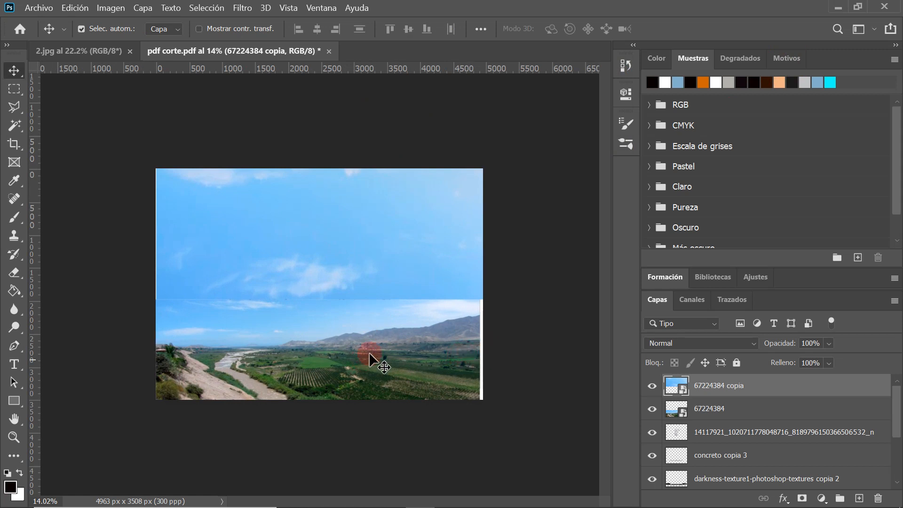
# - Merge the 67224384 copia and 67224384 layers into one layer and rename it cielo
pyautogui.keyDown('shift'); pyautogui.click(718, 409); pyautogui.keyUp('shift')
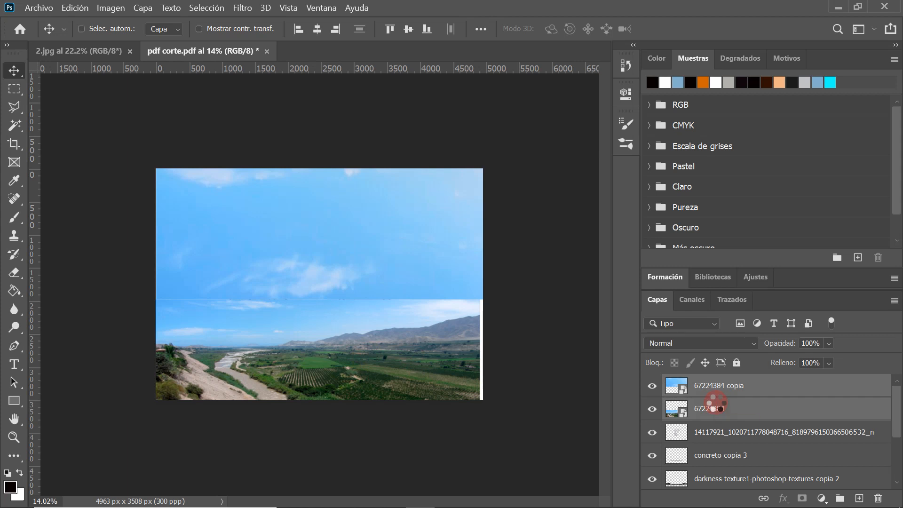
pyautogui.hotkey('ctrl', 'e')
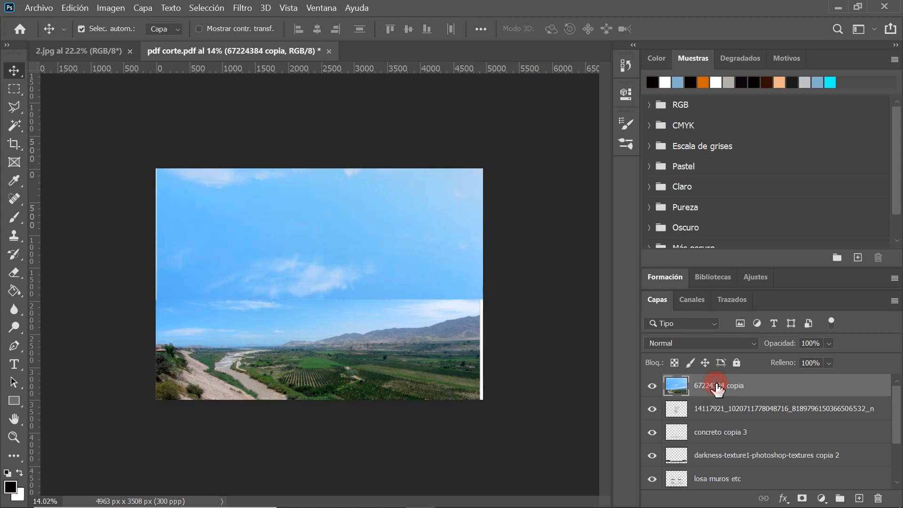
pyautogui.doubleClick(718, 387)
pyautogui.click(696, 92)
pyautogui.press('Return')
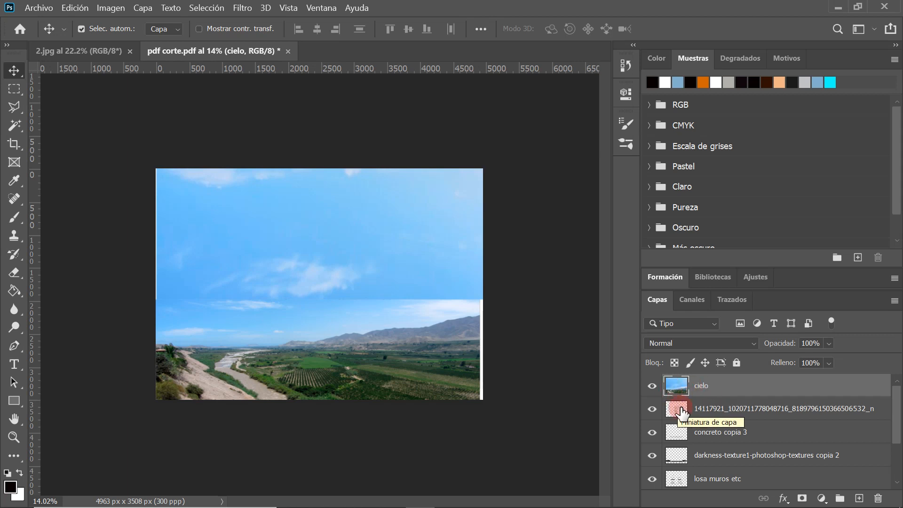
# - Use the Clone Stamp with nearby sky samples to blend the horizontal seam between the two skies on the cielo layer
pyautogui.scroll(3, 389, 291)
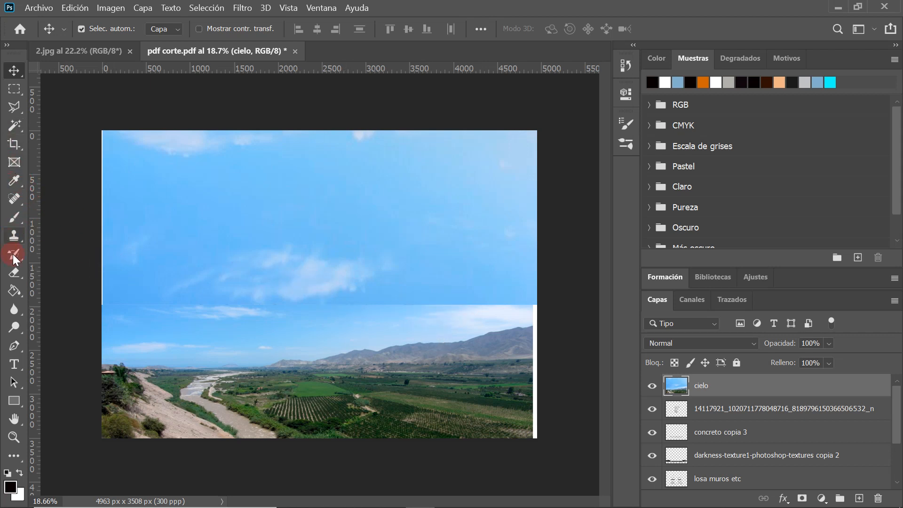
pyautogui.click(13, 236)
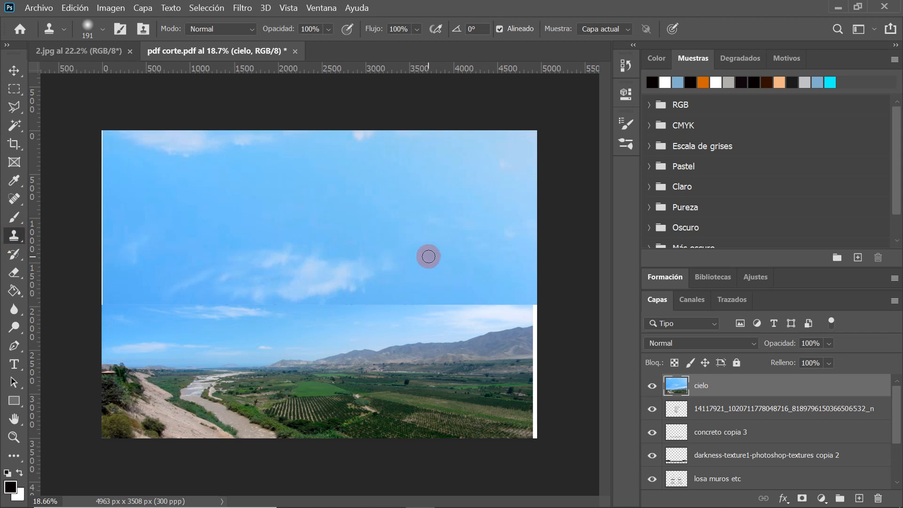
pyautogui.scroll(1, 440, 278)
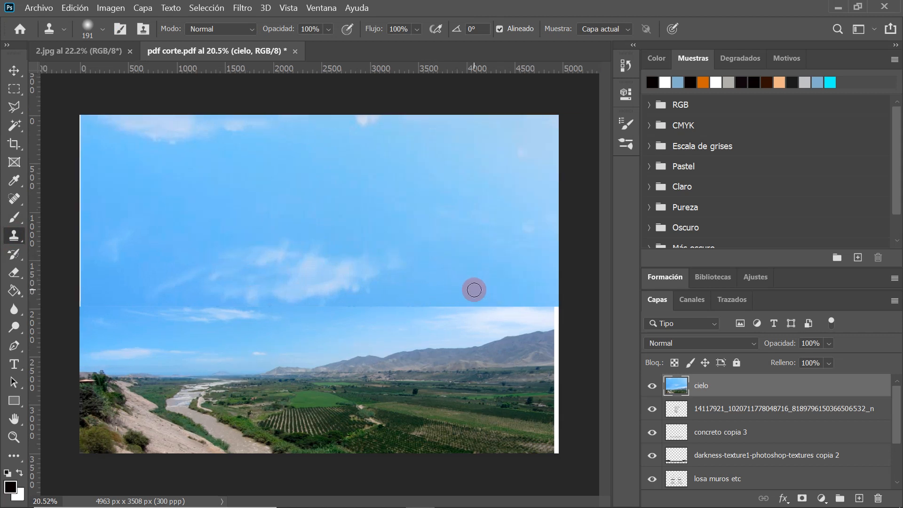
pyautogui.press('alt')
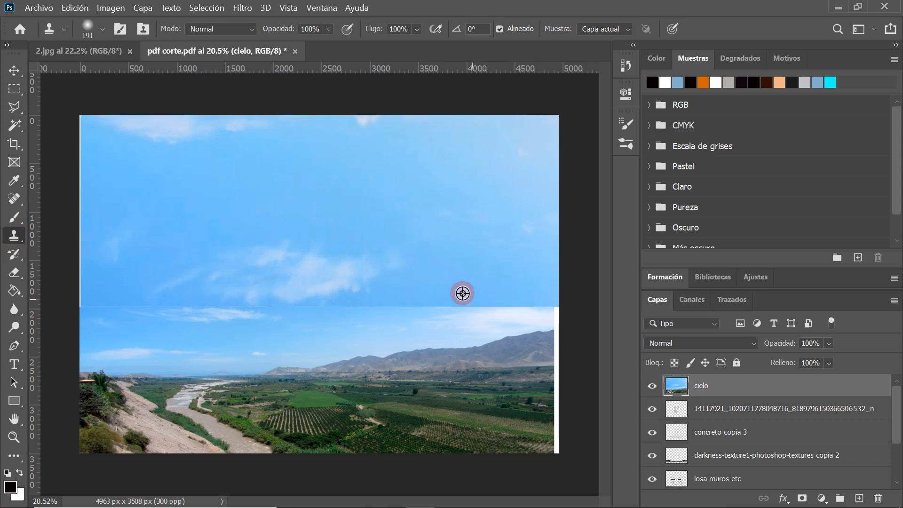
pyautogui.keyDown('alt'); pyautogui.click(496, 291); pyautogui.keyUp('alt')
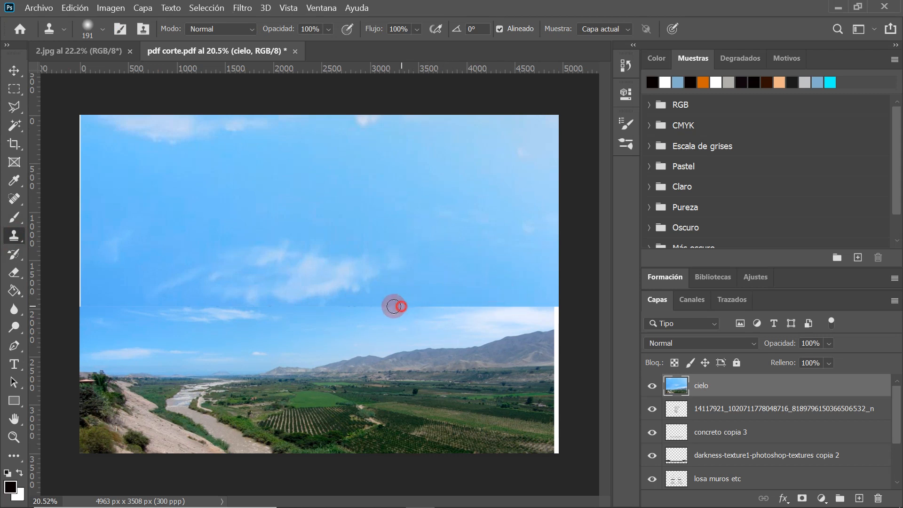
pyautogui.moveTo(394, 306); pyautogui.dragTo(371, 306)
pyautogui.moveTo(371, 306)
pyautogui.mouseDown()
pyautogui.moveTo(429, 306)
pyautogui.moveTo(463, 279)
pyautogui.moveTo(460, 295)
pyautogui.moveTo(433, 307)
pyautogui.moveTo(485, 296)
pyautogui.moveTo(479, 305)
pyautogui.moveTo(534, 299)
pyautogui.mouseUp()
pyautogui.keyDown('alt'); pyautogui.click(464, 279); pyautogui.keyUp('alt')
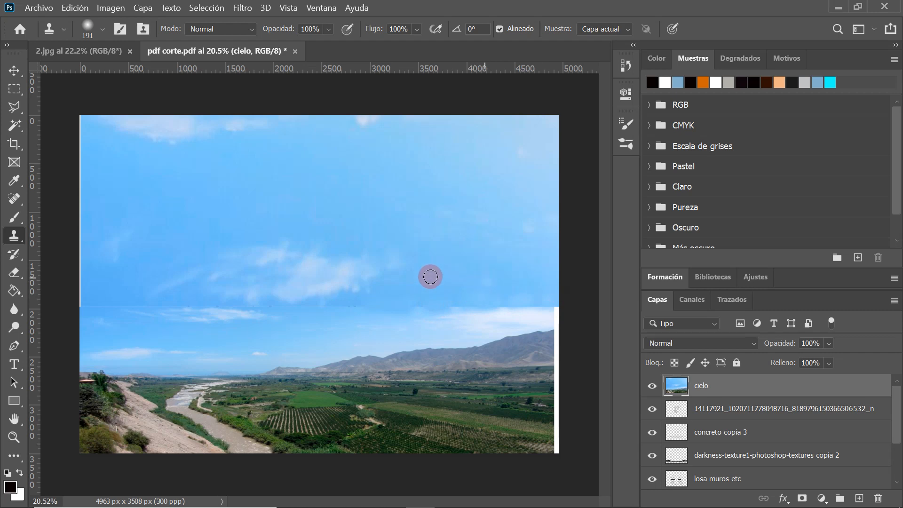
pyautogui.scroll(-2, 373, 278)
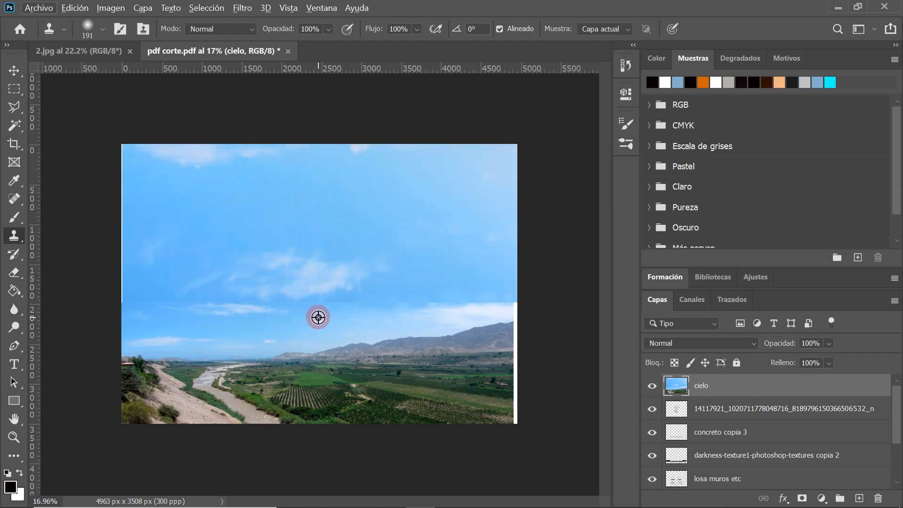
pyautogui.scroll(2, 318, 318)
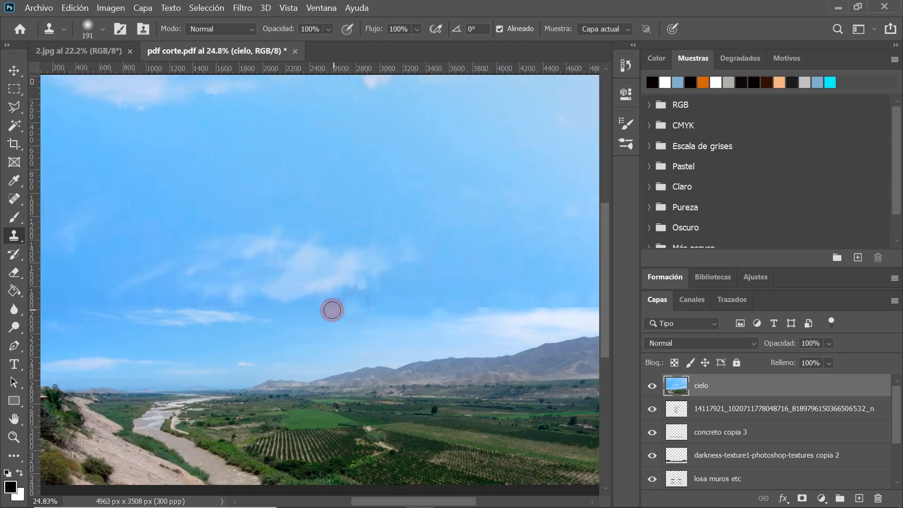
pyautogui.scroll(-2, 306, 301)
pyautogui.scroll(1, 151, 302)
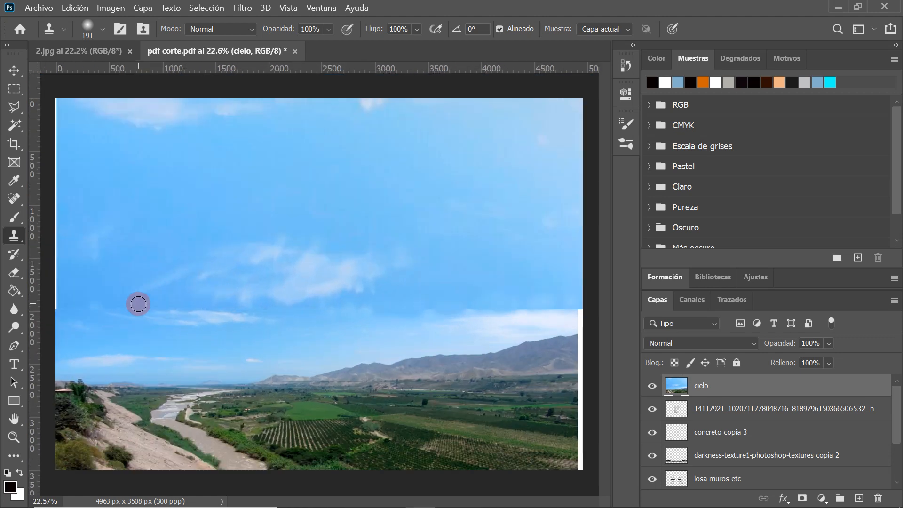
pyautogui.scroll(2, 89, 294)
pyautogui.scroll(-2, 92, 299)
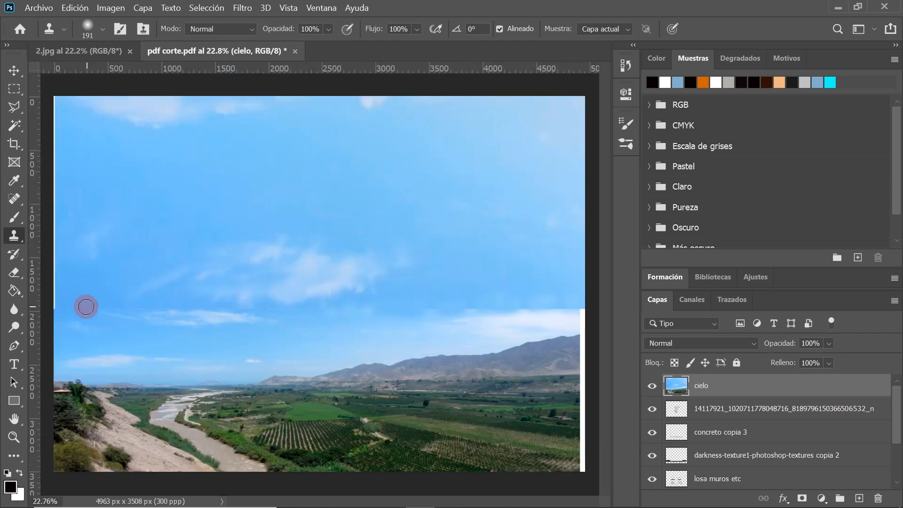
pyautogui.scroll(-2, 212, 306)
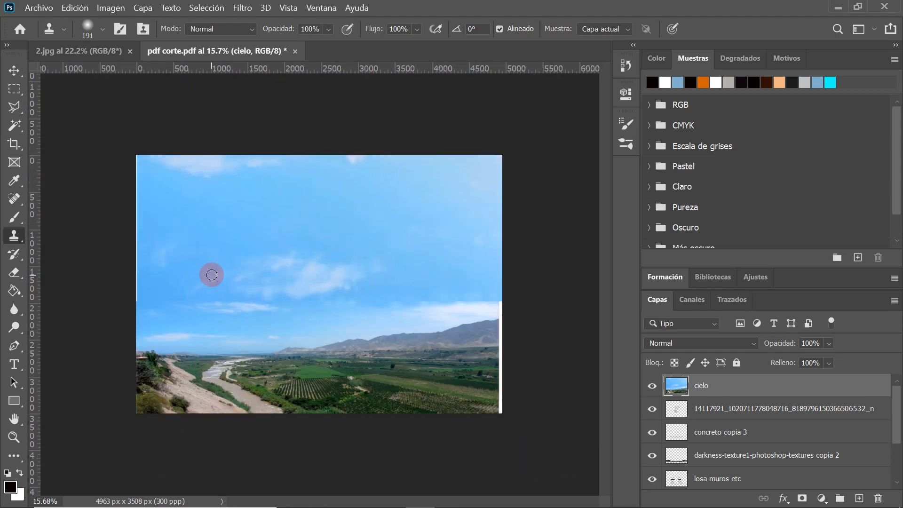
# - Widen the cielo layer slightly to 100.55% toward its left side to cover the white strip at the canvas edge
pyautogui.press('v')
pyautogui.scroll(1, 141, 282)
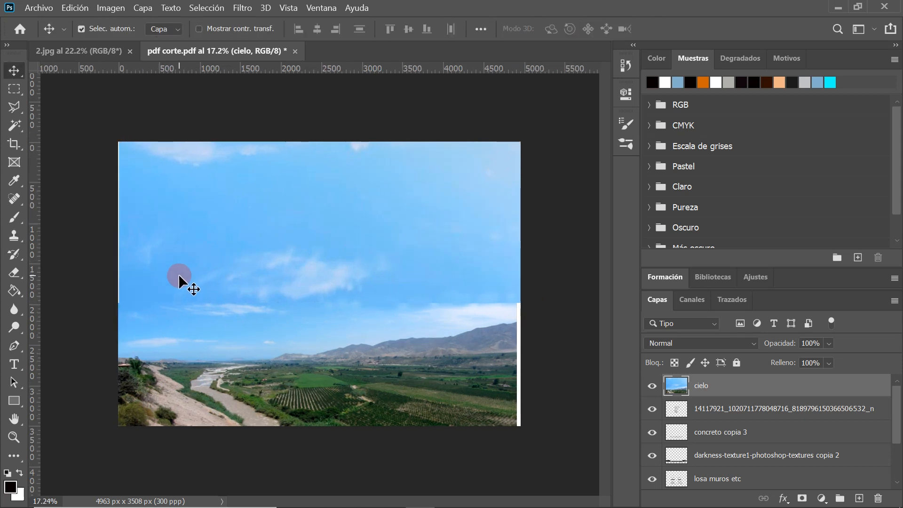
pyautogui.hotkey('ctrl', 't')
pyautogui.scroll(-2, 125, 317)
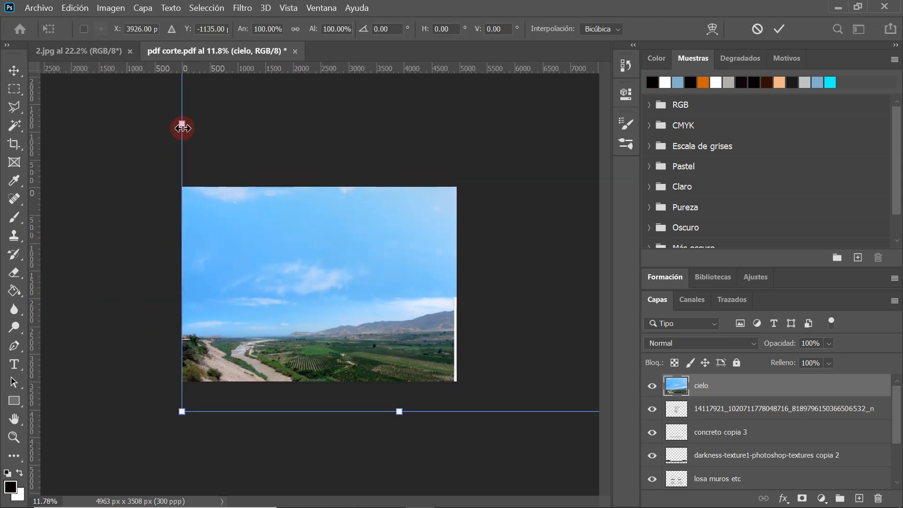
pyautogui.moveTo(183, 120); pyautogui.dragTo(179, 120)
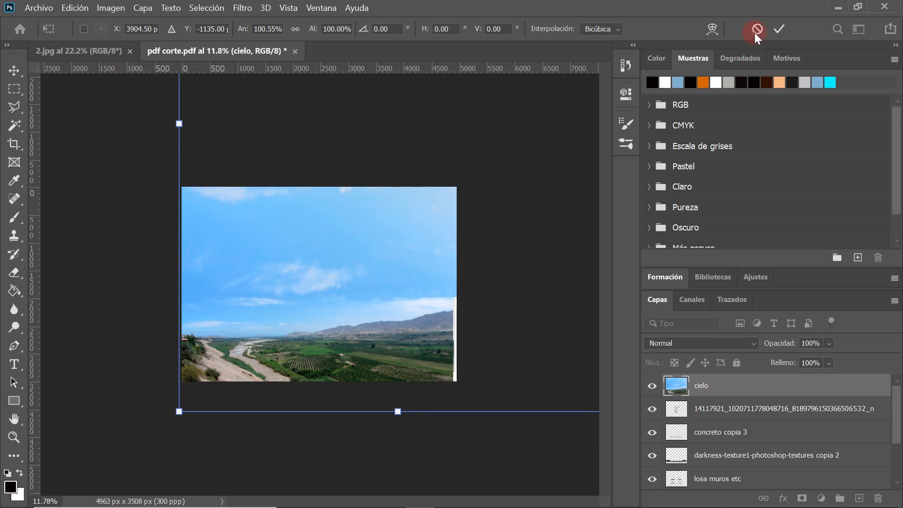
pyautogui.click(777, 30)
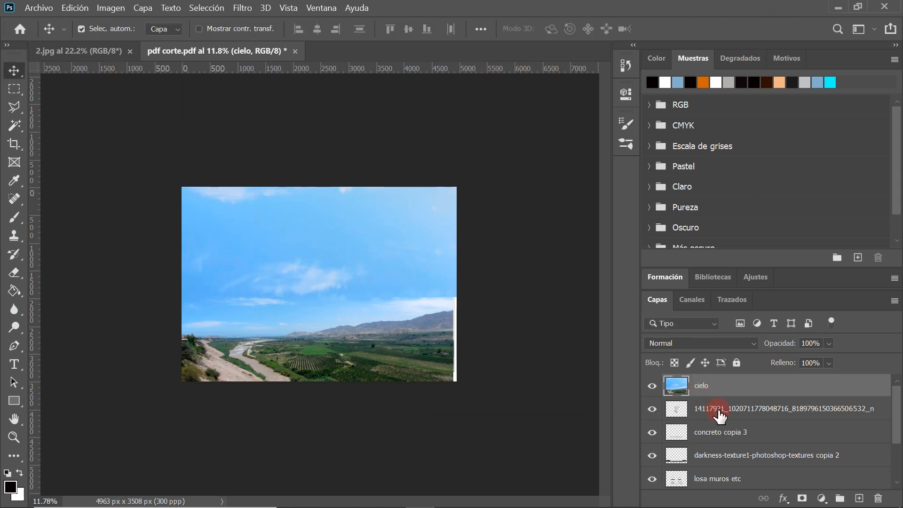
# - Add a new empty layer above cielo and hide the cielo layer
pyautogui.click(858, 498)
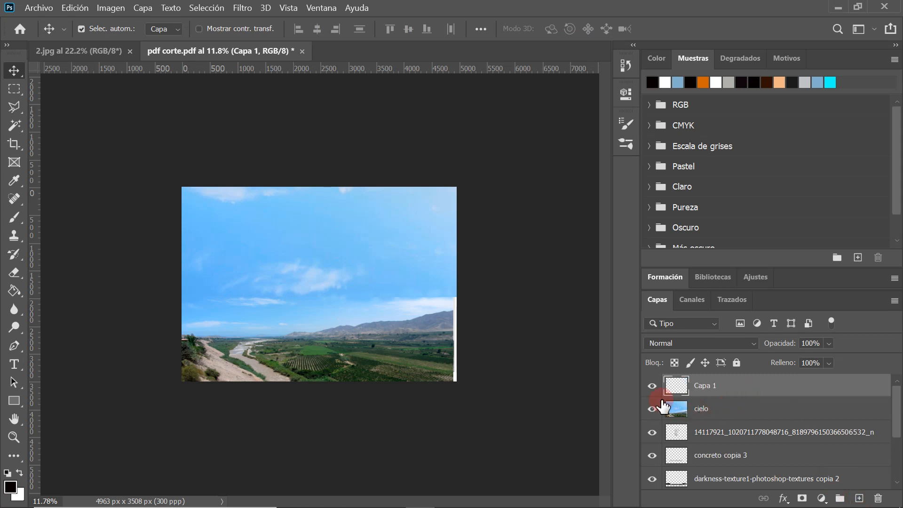
pyautogui.click(652, 408)
pyautogui.scroll(2, 174, 188)
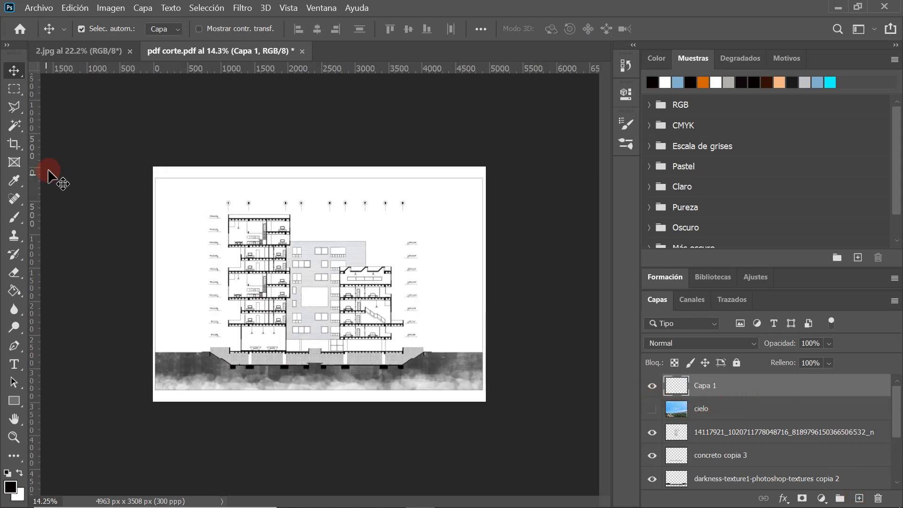
# - Select the white background around the building with the Magic Wand, adding the open ground-floor areas and the central facade opening
pyautogui.click(14, 124)
pyautogui.click(412, 296)
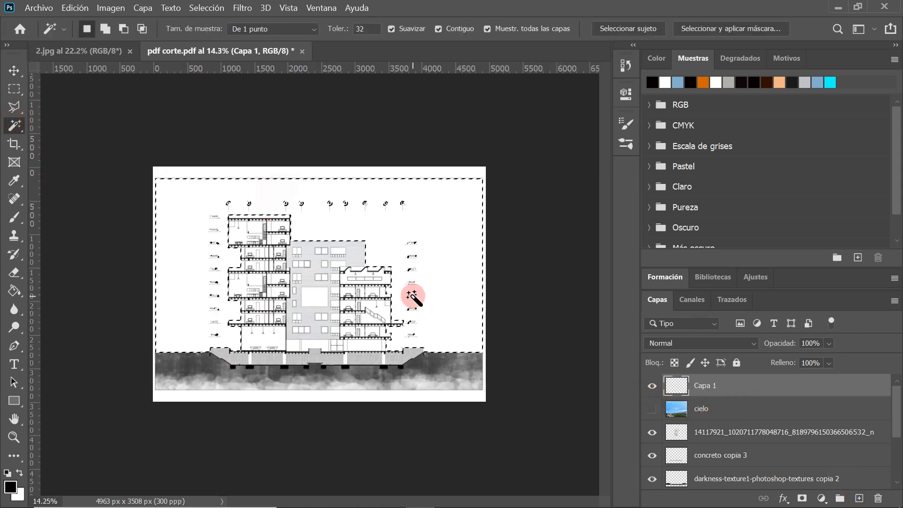
pyautogui.scroll(1, 313, 347)
pyautogui.scroll(1, 282, 309)
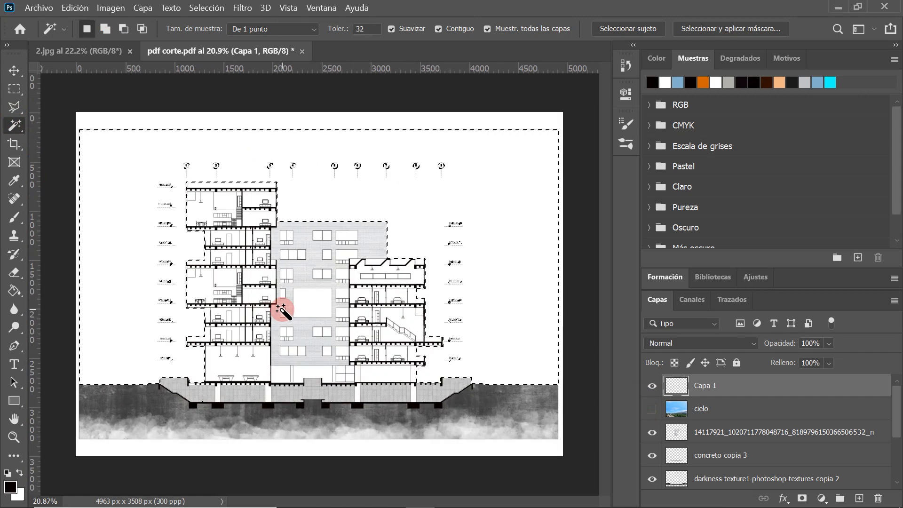
pyautogui.scroll(3, 242, 268)
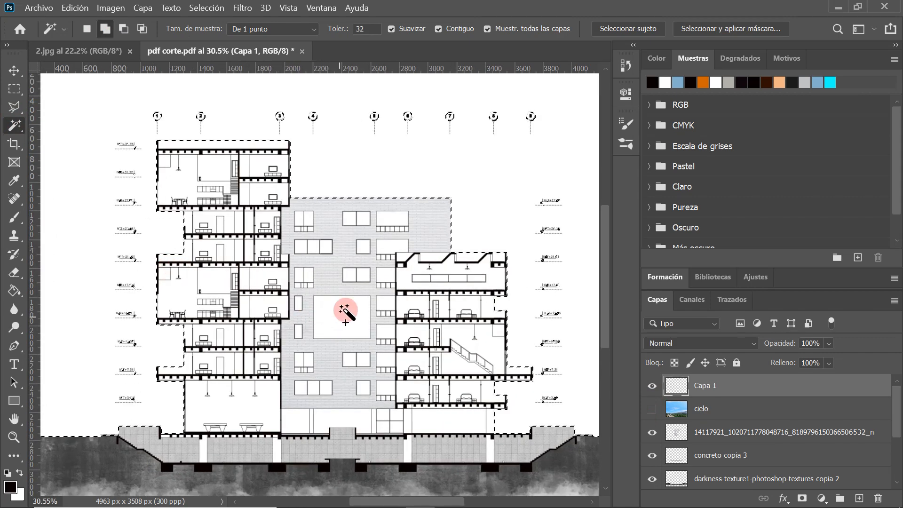
pyautogui.click(301, 422)
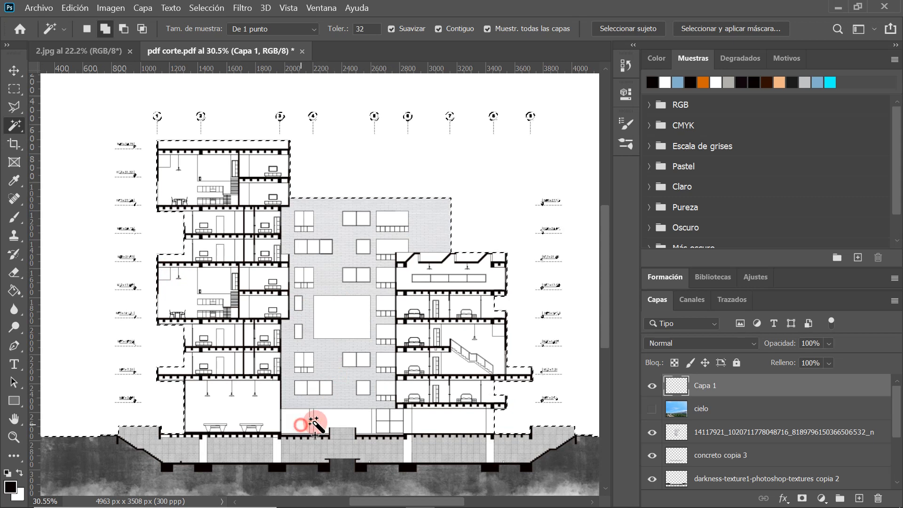
pyautogui.click(340, 418)
pyautogui.click(440, 417)
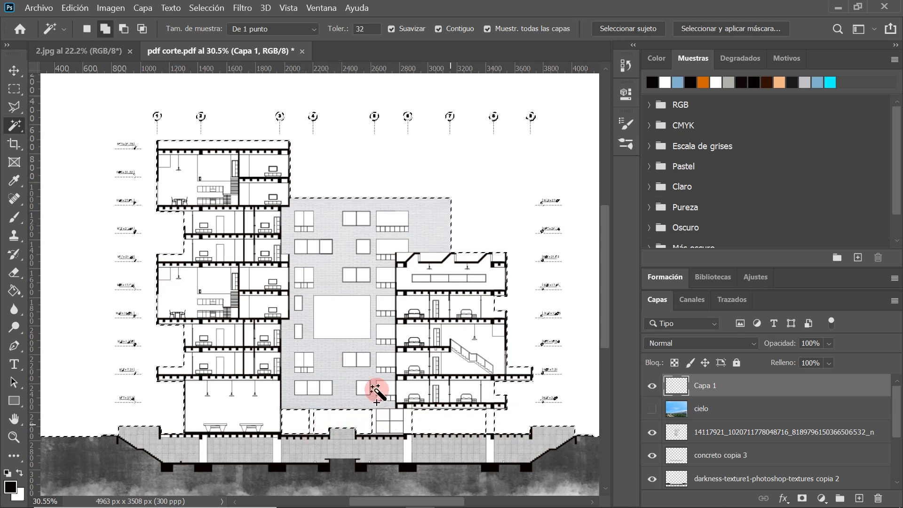
pyautogui.scroll(2, 346, 316)
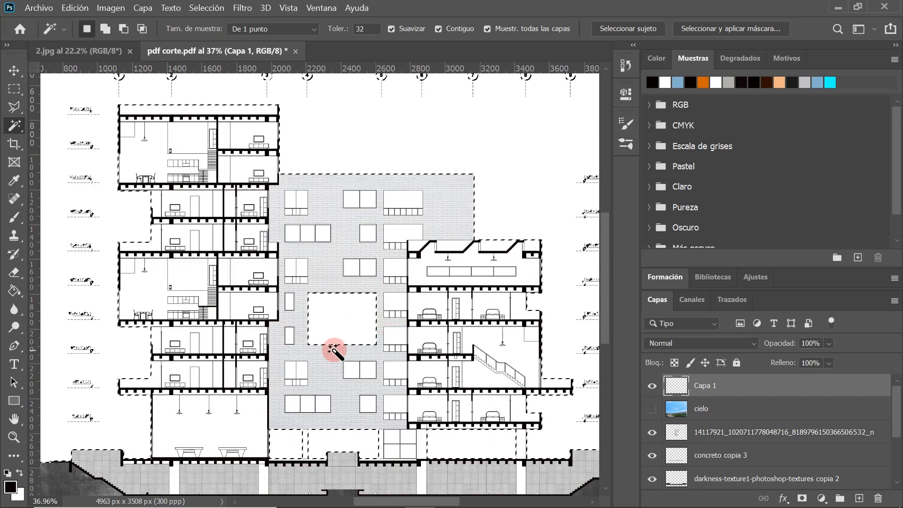
pyautogui.click(330, 321)
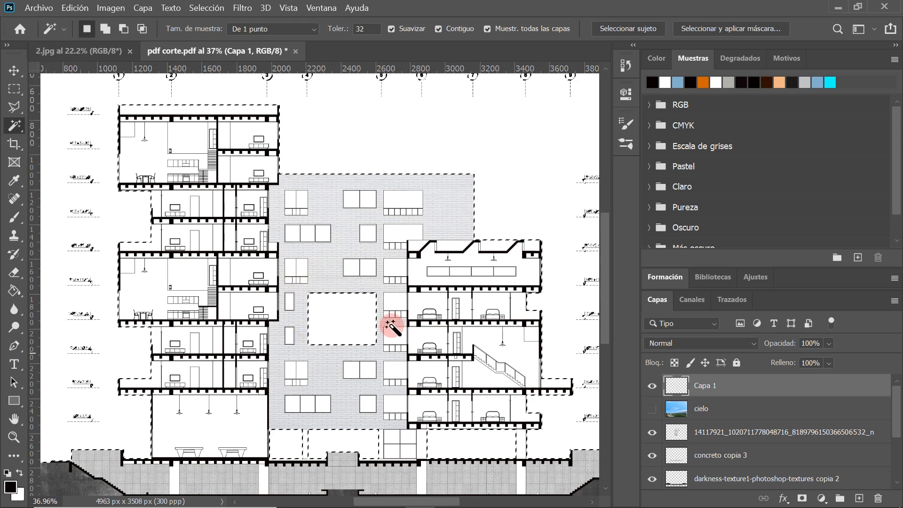
# - Add the small corner openings in the upper-left double-height room and the right block's stair room to the Magic Wand selection
pyautogui.scroll(-1, 299, 311)
pyautogui.scroll(1, 349, 304)
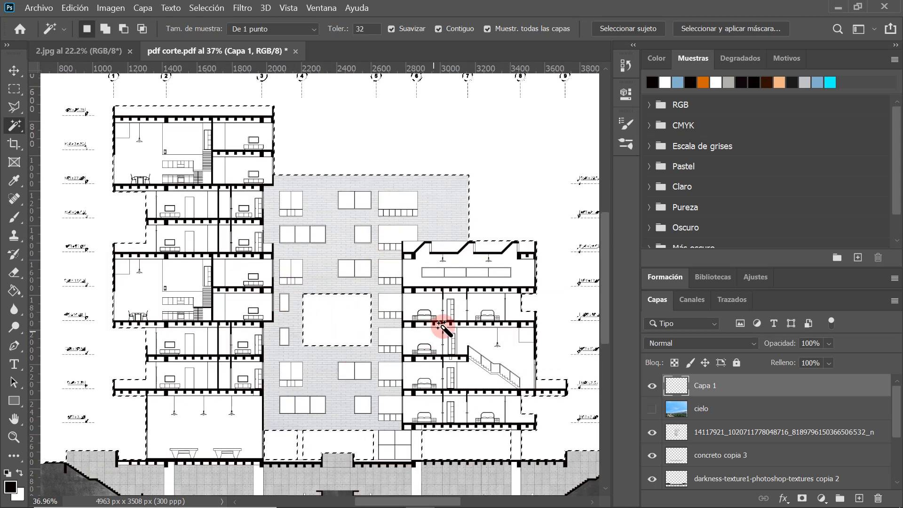
pyautogui.scroll(-2, 311, 334)
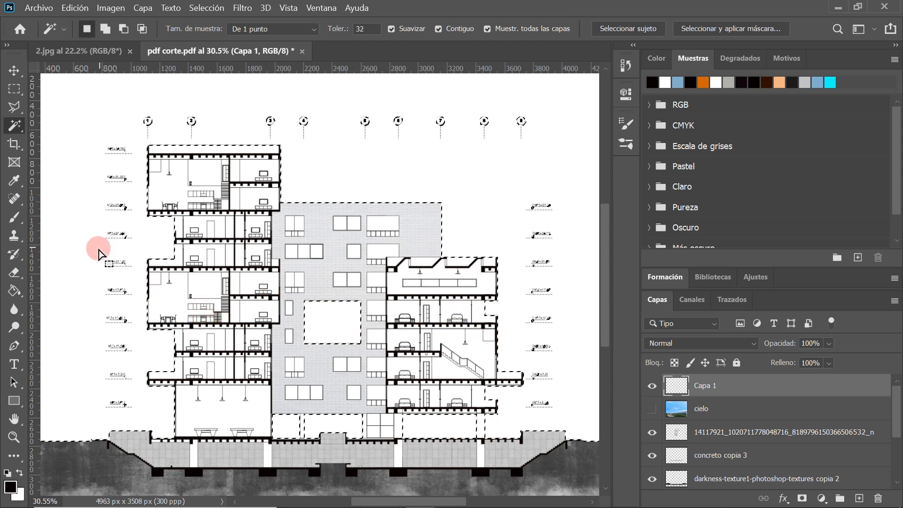
pyautogui.scroll(5, 167, 281)
pyautogui.scroll(-2, 178, 298)
pyautogui.scroll(3, 184, 246)
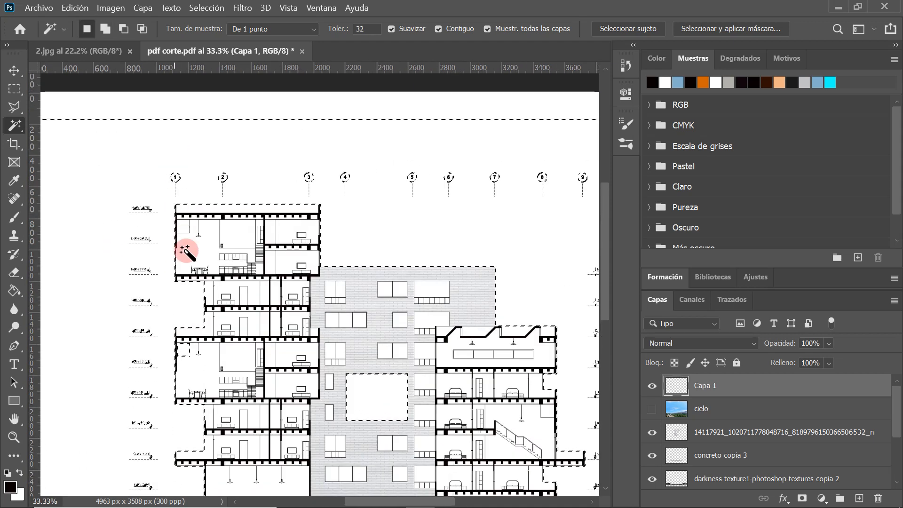
pyautogui.keyDown('shift'); pyautogui.click(183, 210); pyautogui.keyUp('shift')
pyautogui.scroll(-6, 199, 238)
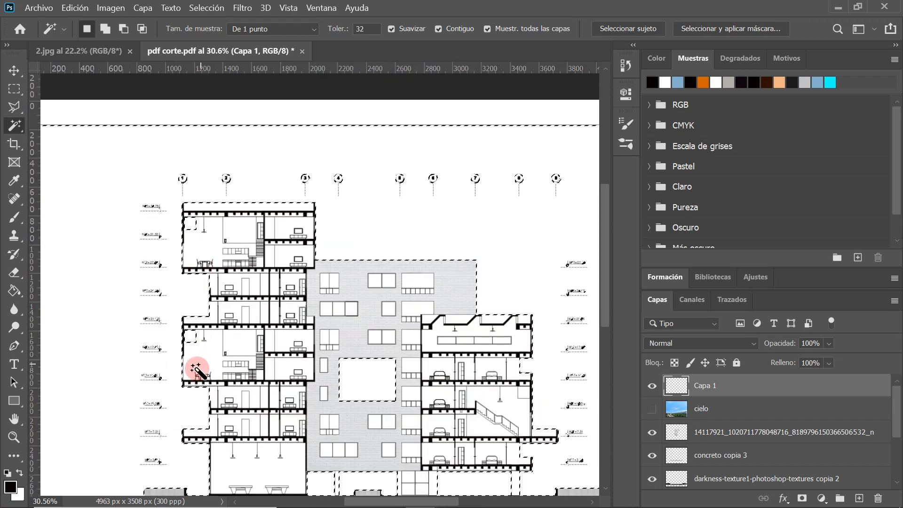
pyautogui.scroll(4, 198, 357)
pyautogui.scroll(-5, 169, 299)
pyautogui.scroll(5, 430, 335)
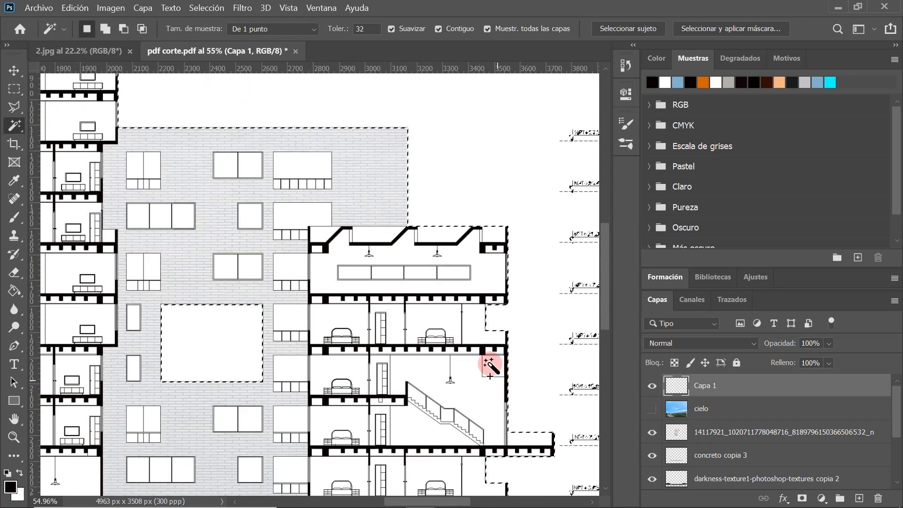
pyautogui.keyDown('shift'); pyautogui.click(490, 367); pyautogui.keyUp('shift')
pyautogui.scroll(-6, 398, 377)
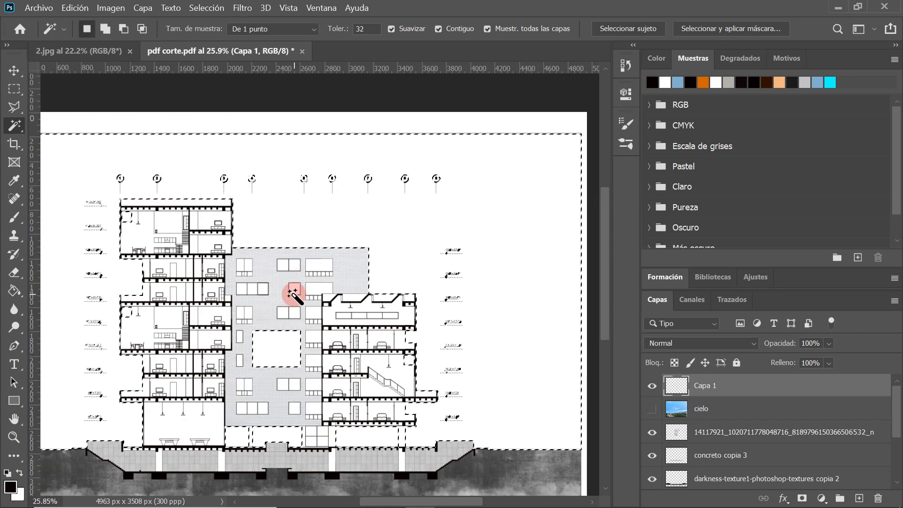
pyautogui.scroll(1, 480, 369)
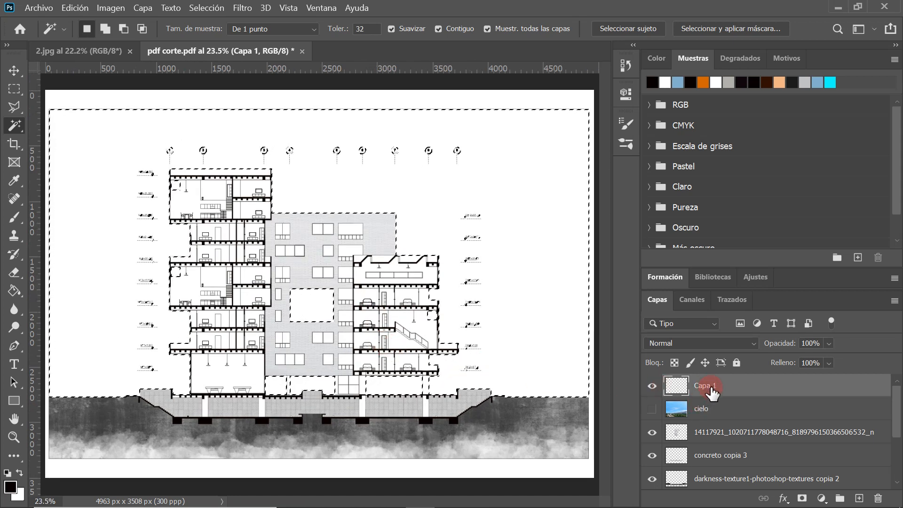
# - Show the cielo layer, invert the selection and delete the sky and landscape covering the building, the ground and the outer margin
pyautogui.click(715, 408)
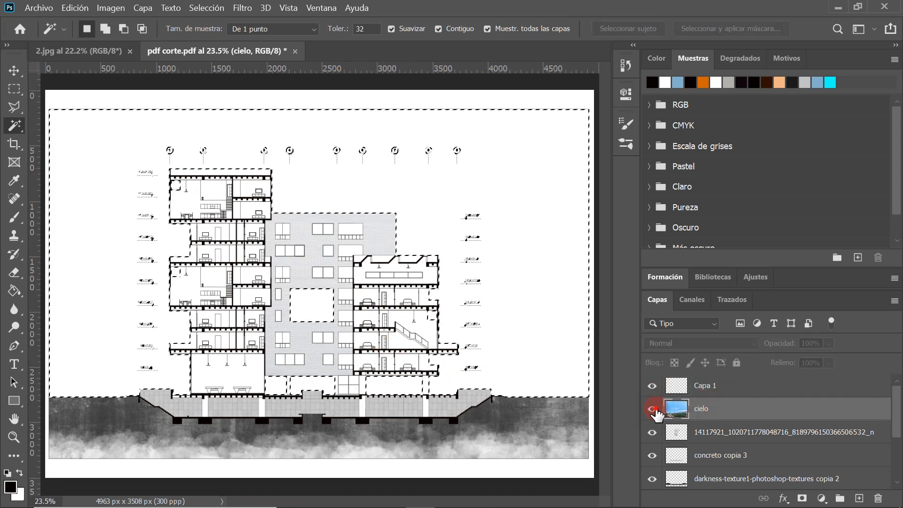
pyautogui.click(652, 409)
pyautogui.rightClick(412, 223)
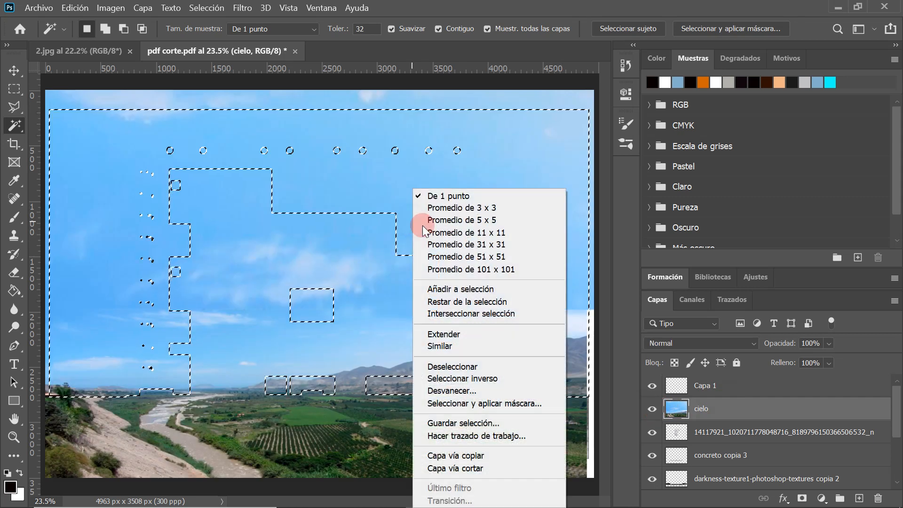
pyautogui.click(467, 377)
pyautogui.scroll(-2, 504, 318)
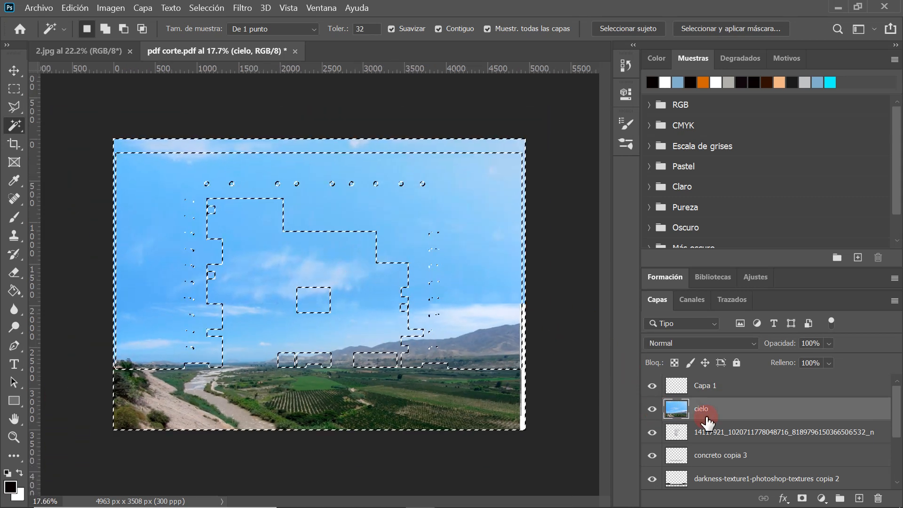
pyautogui.rightClick(696, 409)
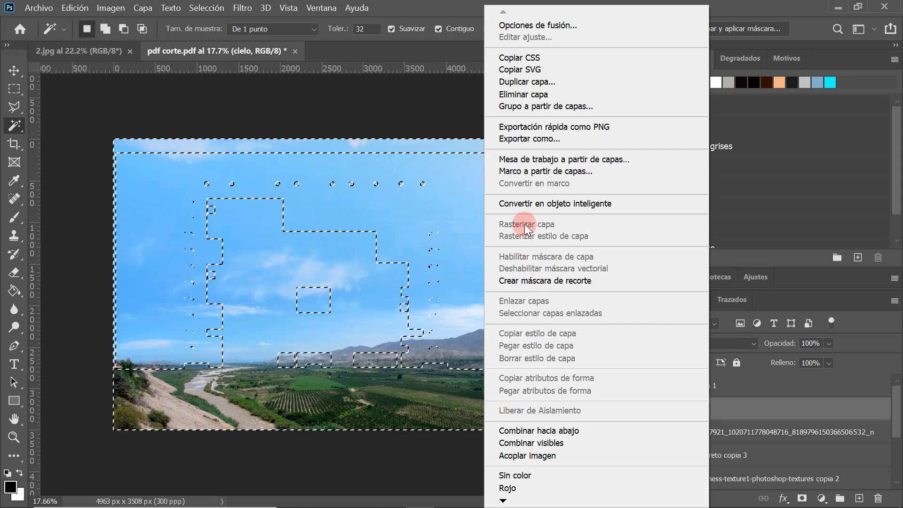
pyautogui.click(453, 302)
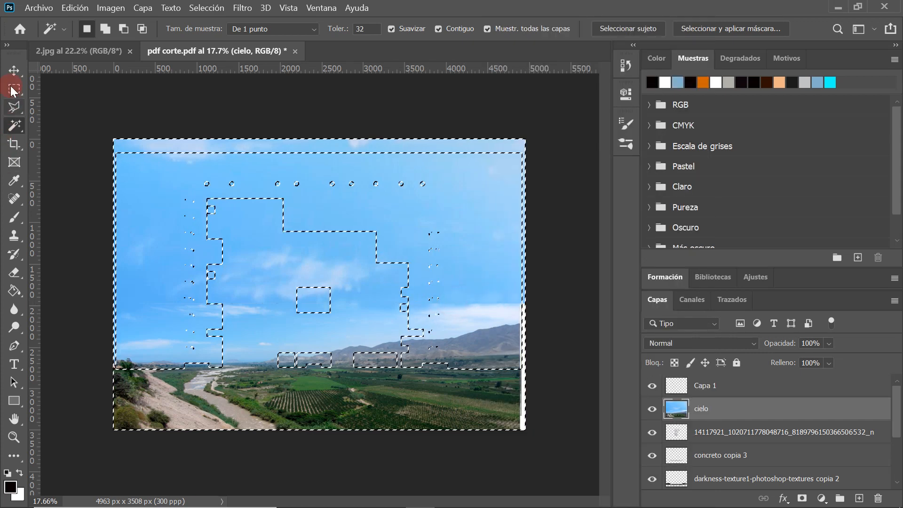
pyautogui.click(14, 71)
pyautogui.press('Delete')
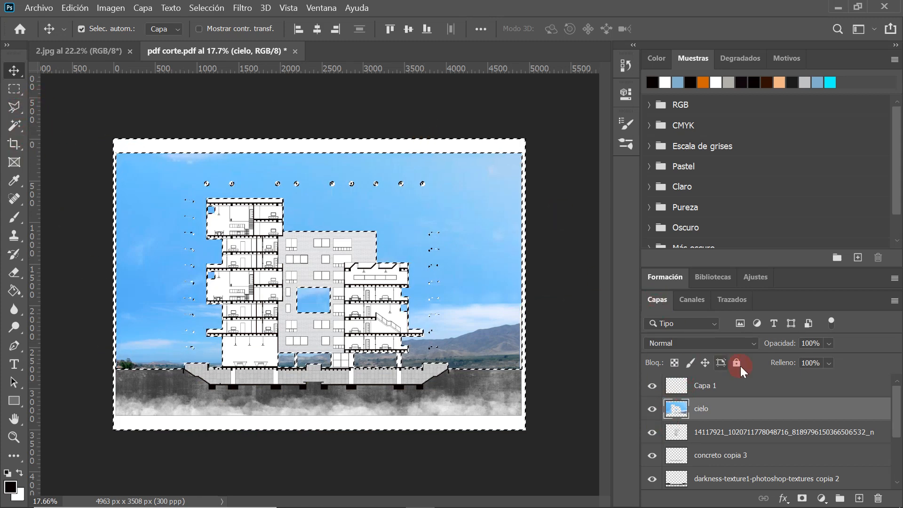
# - Clear the selection and lower the cielo layer's opacity to 23%
pyautogui.click(14, 107)
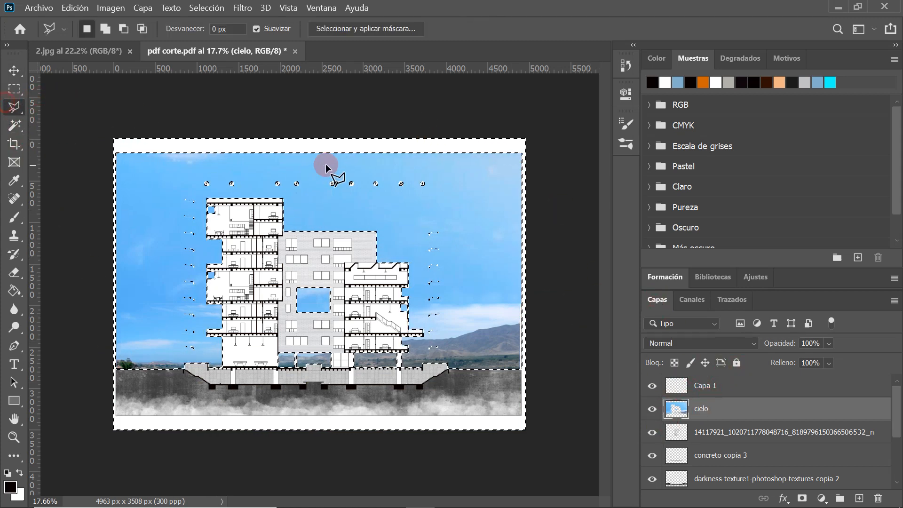
pyautogui.rightClick(360, 182)
pyautogui.click(385, 189)
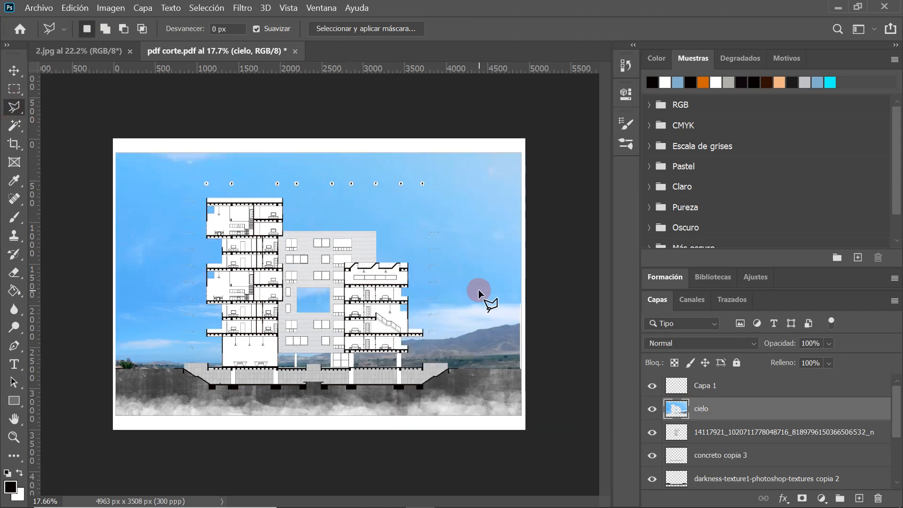
pyautogui.press('v')
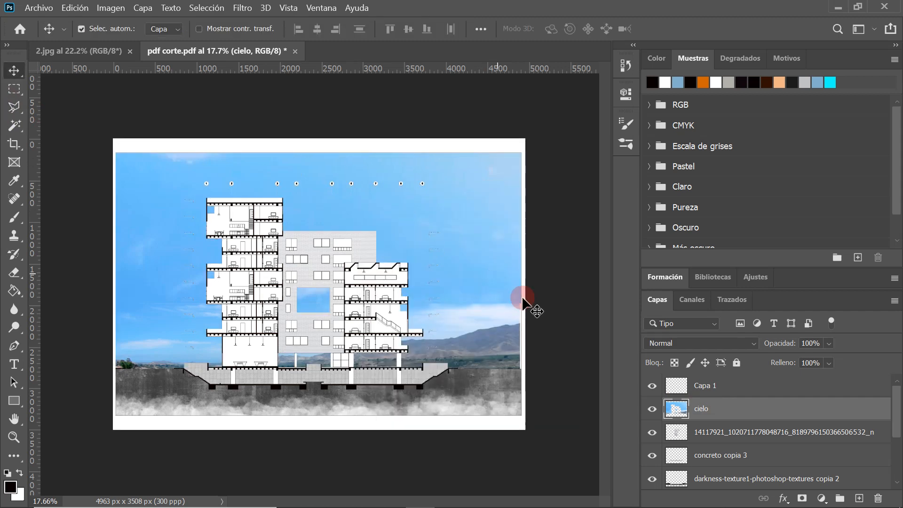
pyautogui.click(828, 346)
pyautogui.moveTo(826, 360); pyautogui.dragTo(809, 360)
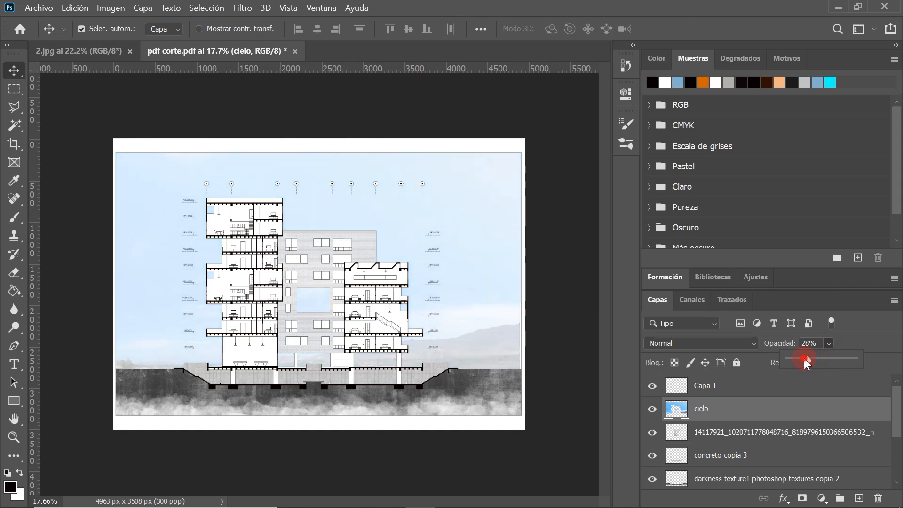
pyautogui.scroll(1, 481, 342)
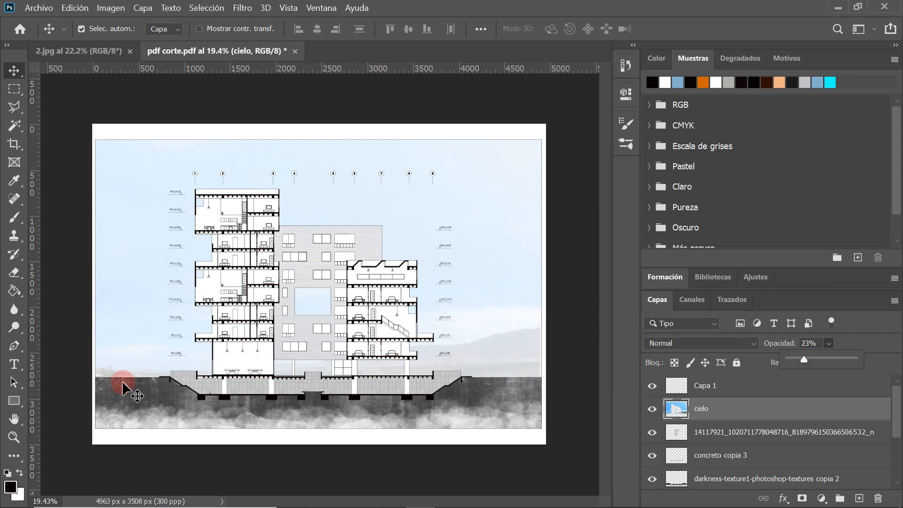
pyautogui.scroll(2, 150, 381)
pyautogui.scroll(-1, 414, 413)
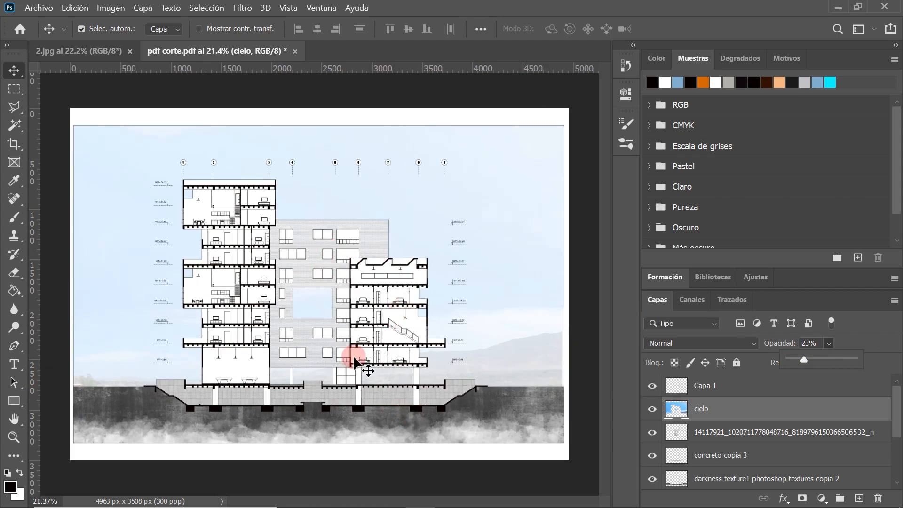
pyautogui.scroll(1, 266, 380)
pyautogui.scroll(3, 261, 371)
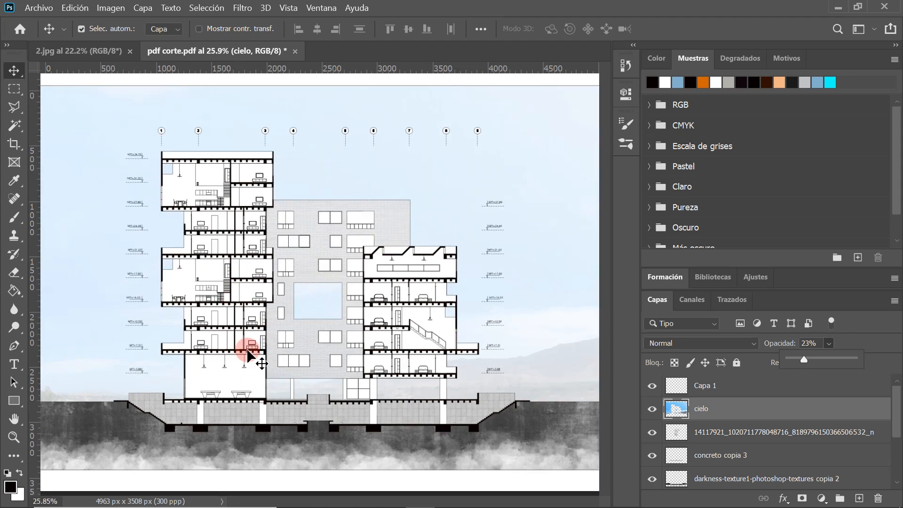
pyautogui.scroll(-1, 438, 352)
# - On Capa 1, fill the ground-floor room of the left block with the orange swatch colour using the Paint Bucket
pyautogui.click(668, 409)
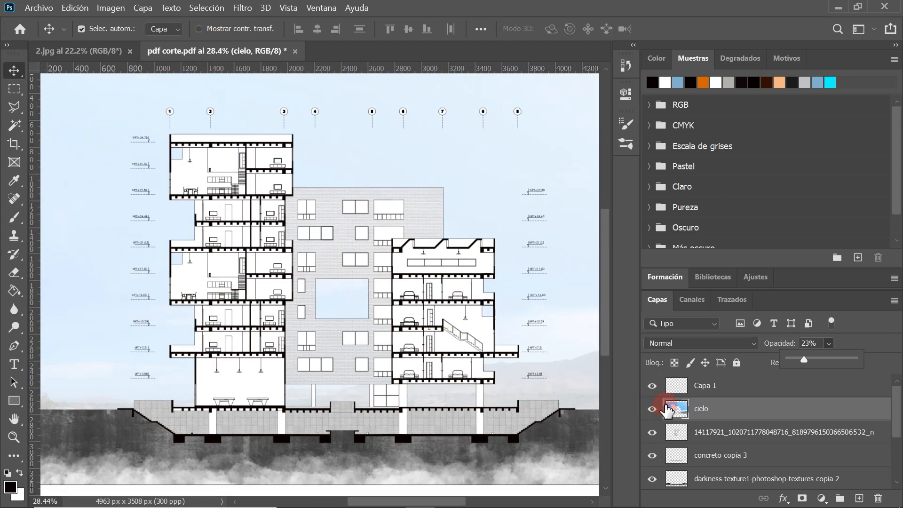
pyautogui.click(711, 385)
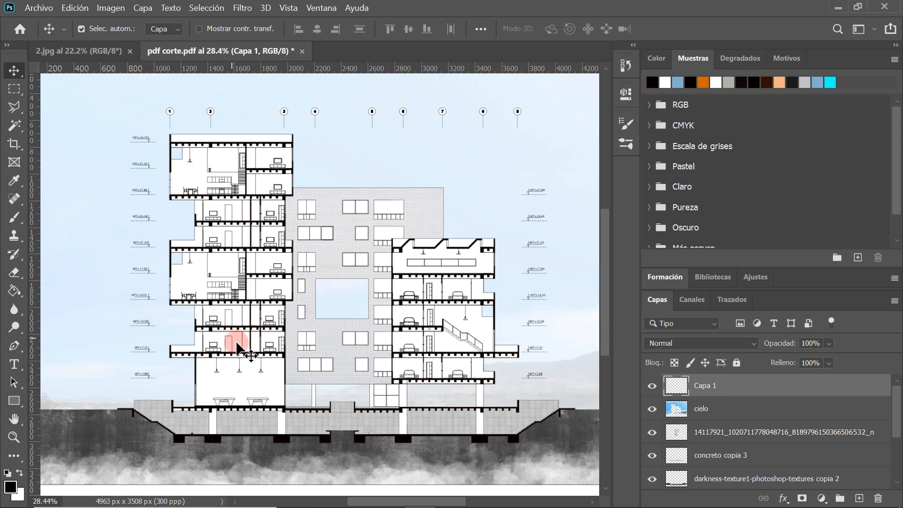
pyautogui.scroll(1, 264, 359)
pyautogui.scroll(-1, 264, 360)
pyautogui.scroll(1, 283, 347)
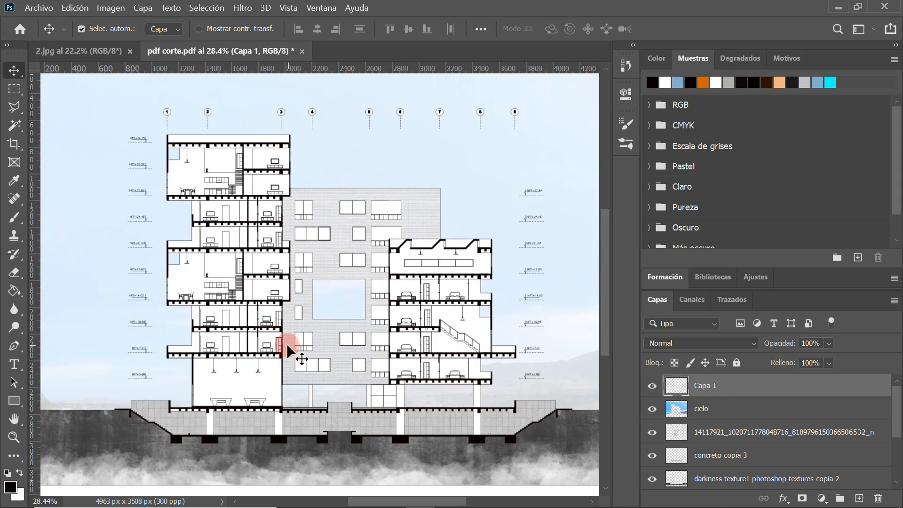
pyautogui.scroll(1, 295, 348)
pyautogui.scroll(-1, 296, 348)
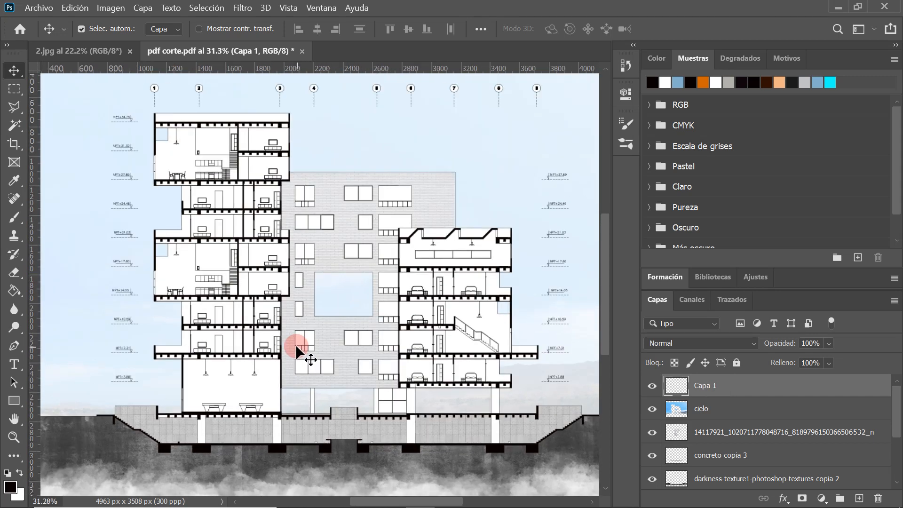
pyautogui.scroll(-1, 296, 348)
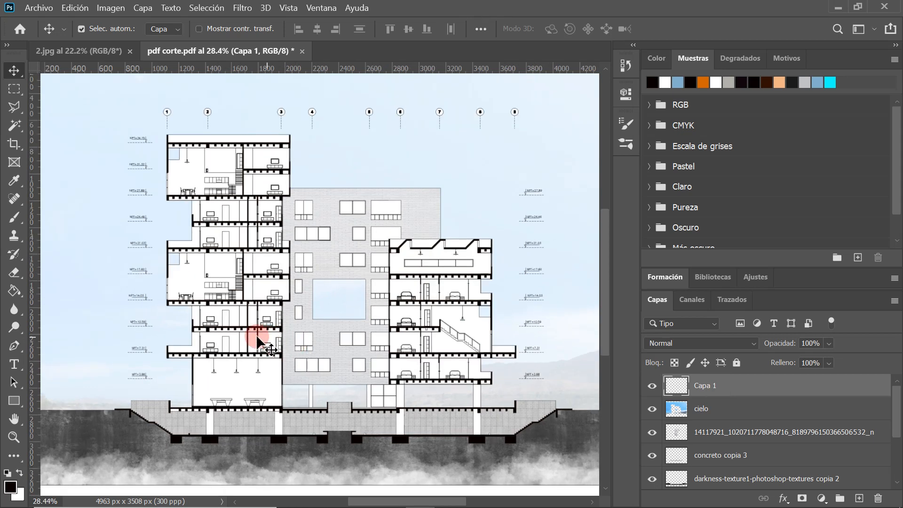
pyautogui.scroll(2, 272, 379)
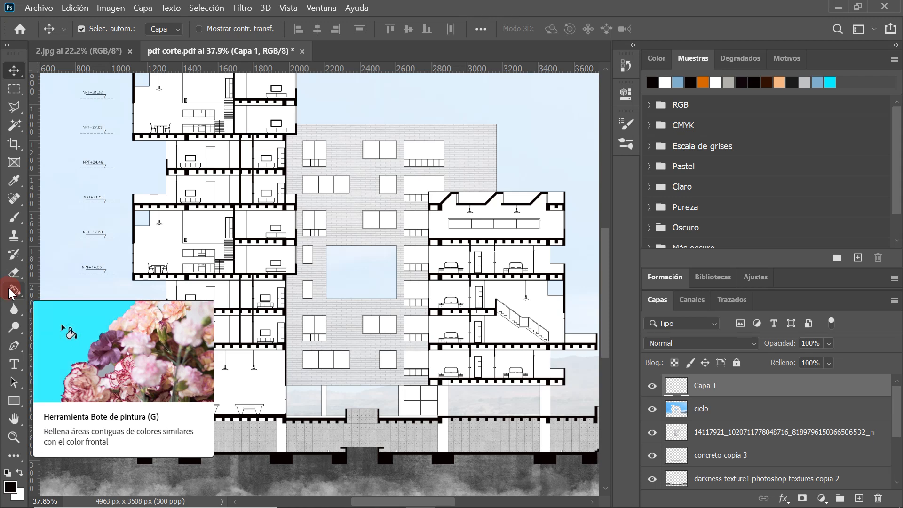
pyautogui.click(13, 291)
pyautogui.scroll(2, 211, 372)
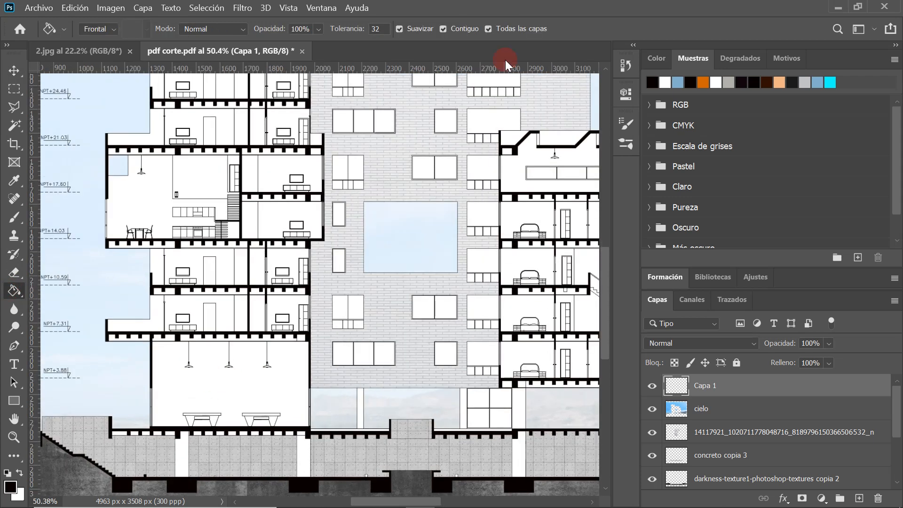
pyautogui.click(283, 383)
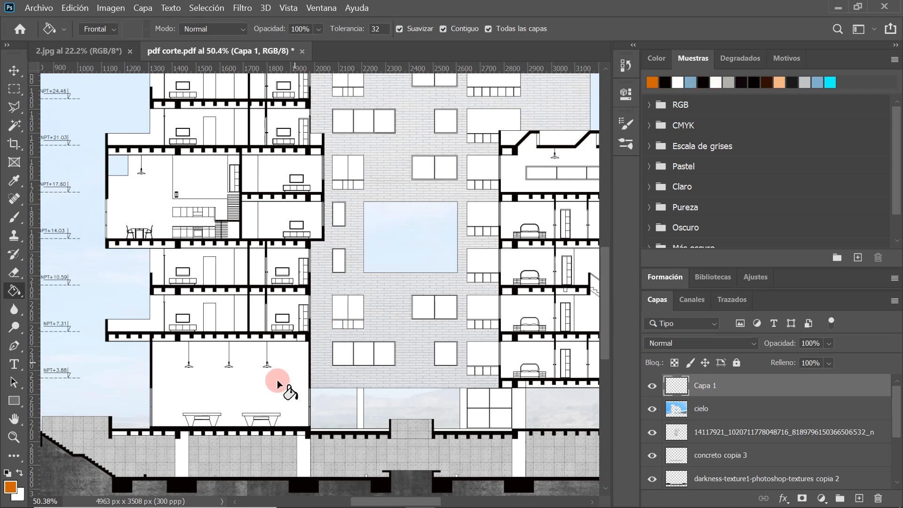
pyautogui.scroll(-1, 175, 367)
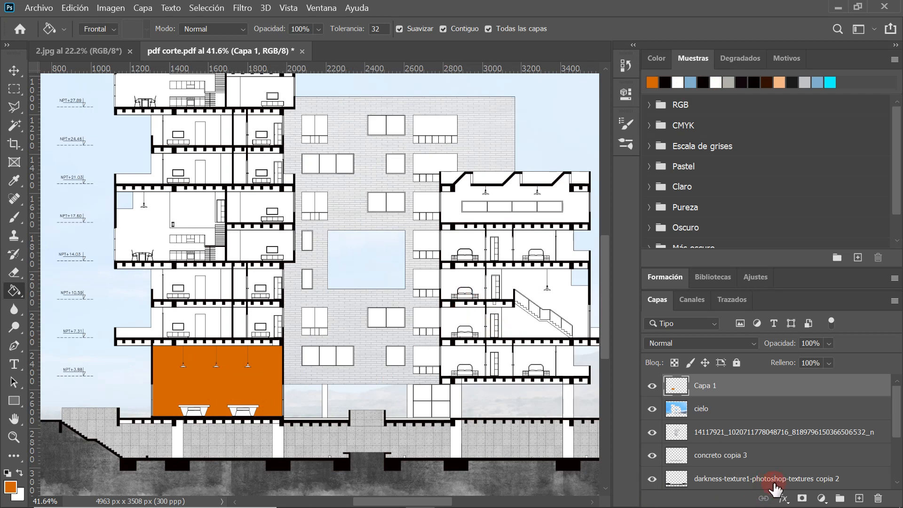
# - Add a Pattern Overlay (Superposición de motivo) effect with the wood plank pattern to Capa 1
pyautogui.click(783, 499)
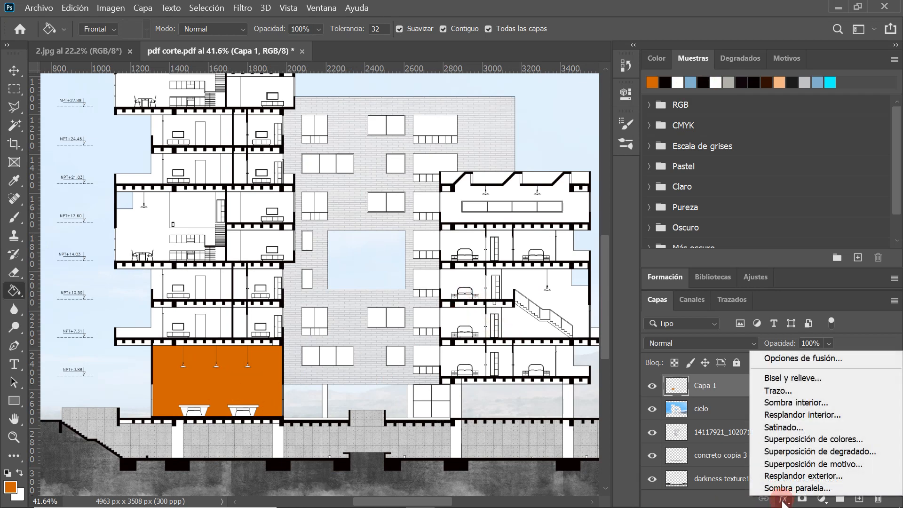
pyautogui.click(795, 465)
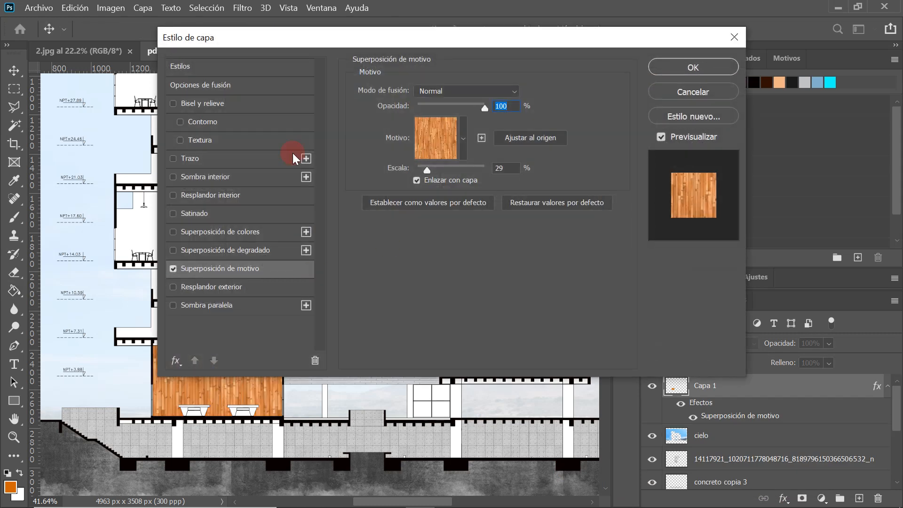
pyautogui.moveTo(294, 38); pyautogui.dragTo(421, 59)
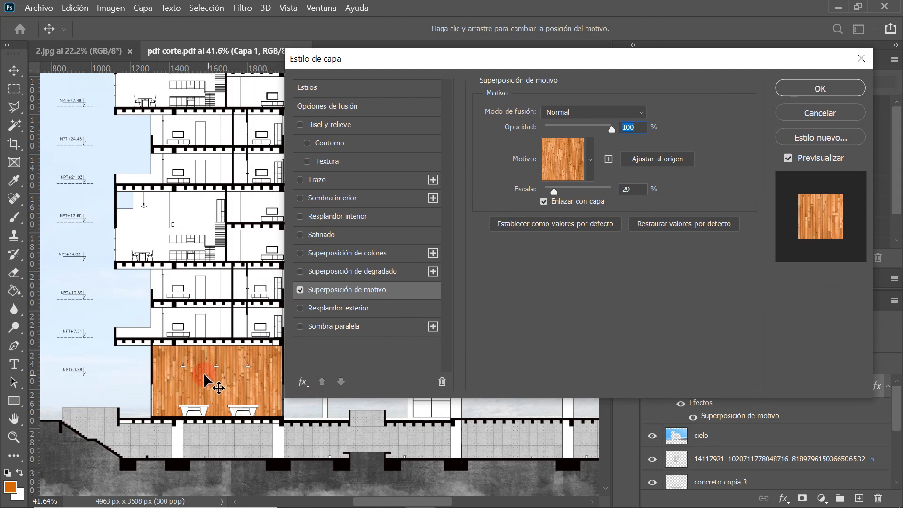
# - Reposition the wood plank pattern inside the ground-floor room and apply the Pattern Overlay effect at a scale (Escala) of 31%
pyautogui.moveTo(214, 364); pyautogui.dragTo(287, 300)
pyautogui.moveTo(526, 52); pyautogui.dragTo(554, 59)
pyautogui.click(393, 288)
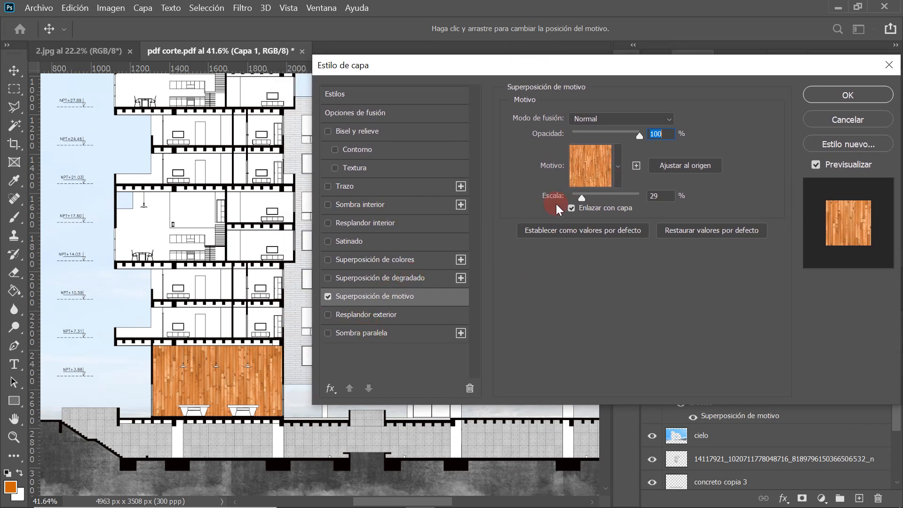
pyautogui.moveTo(588, 196); pyautogui.dragTo(583, 199)
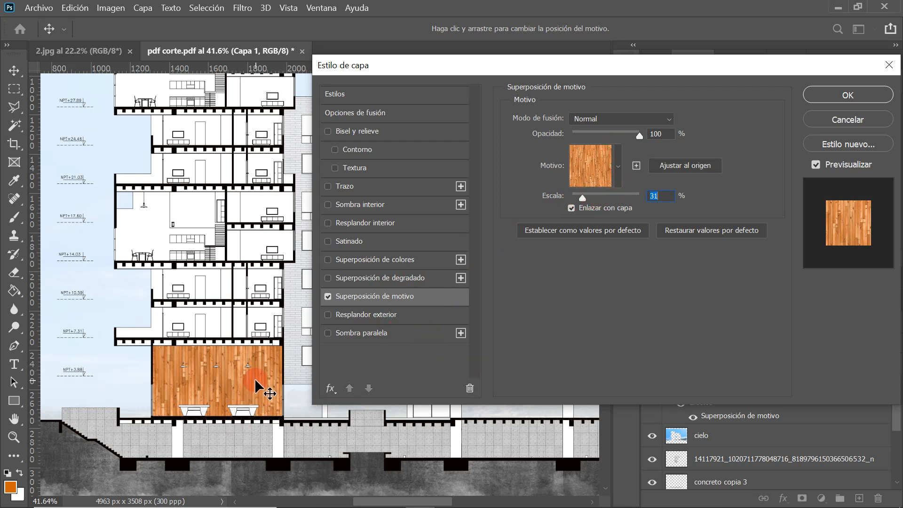
pyautogui.moveTo(253, 383)
pyautogui.mouseDown()
pyautogui.moveTo(226, 386)
pyautogui.moveTo(251, 385)
pyautogui.mouseUp()
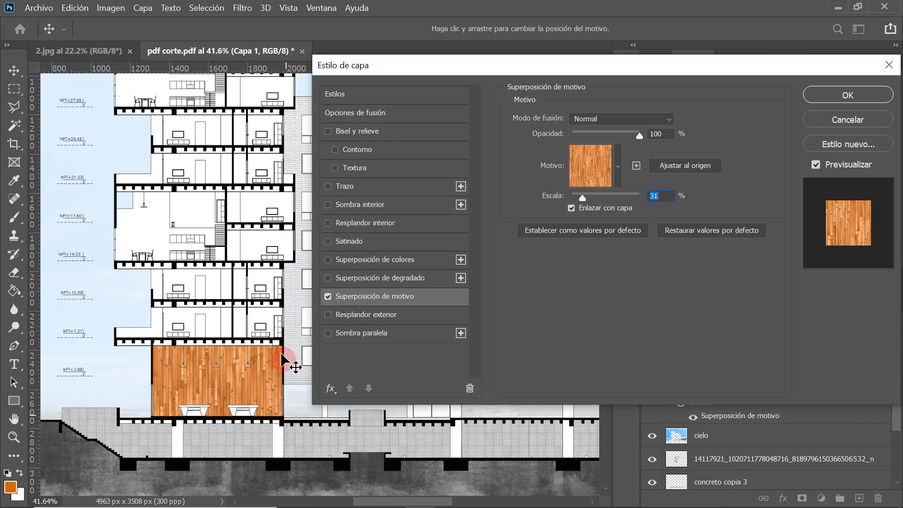
pyautogui.moveTo(278, 361); pyautogui.dragTo(317, 437)
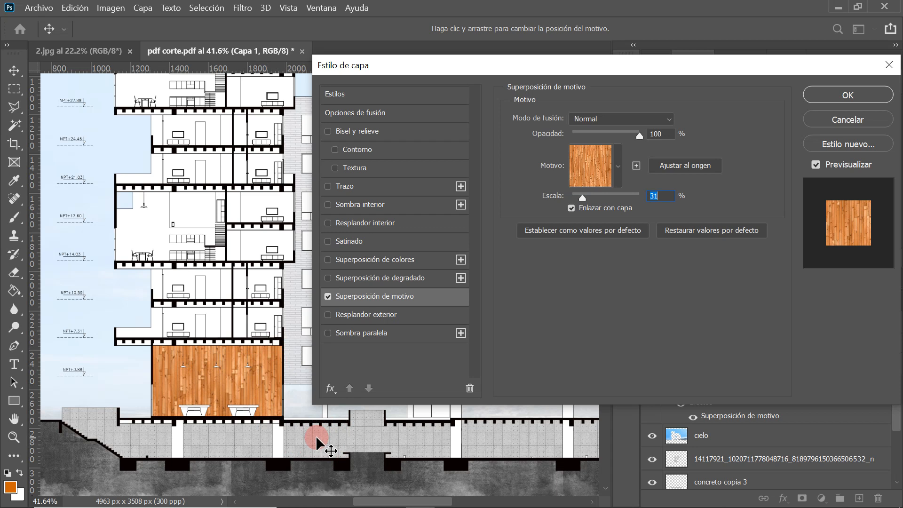
pyautogui.moveTo(317, 437)
pyautogui.mouseDown()
pyautogui.moveTo(346, 437)
pyautogui.moveTo(316, 422)
pyautogui.moveTo(330, 439)
pyautogui.mouseUp()
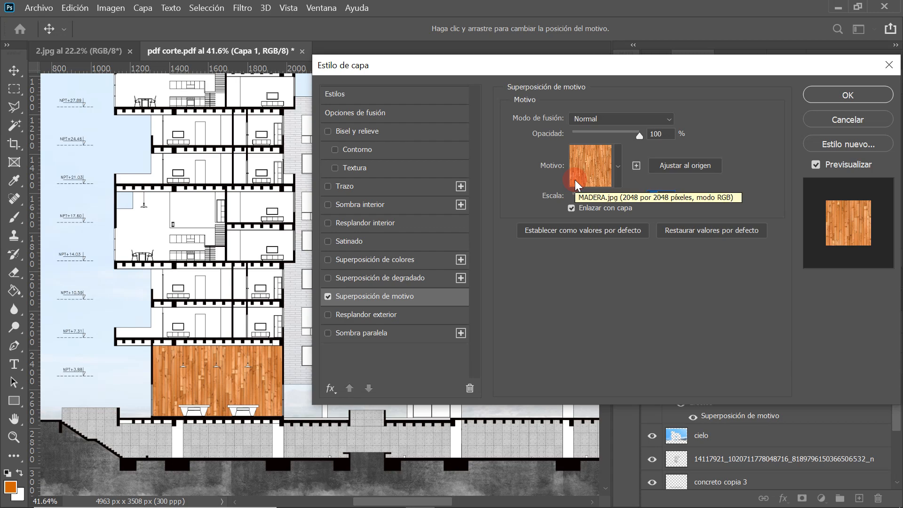
pyautogui.click(836, 94)
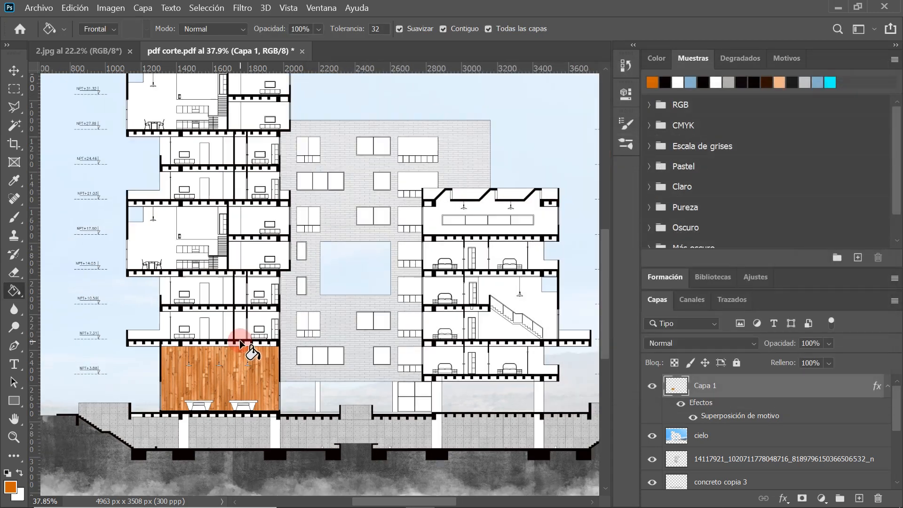
# - On Capa 1, fill the left block's two double-height living areas and the right block's stair hall and top-floor room using the Paint Bucket
pyautogui.scroll(2, 160, 239)
pyautogui.click(160, 245)
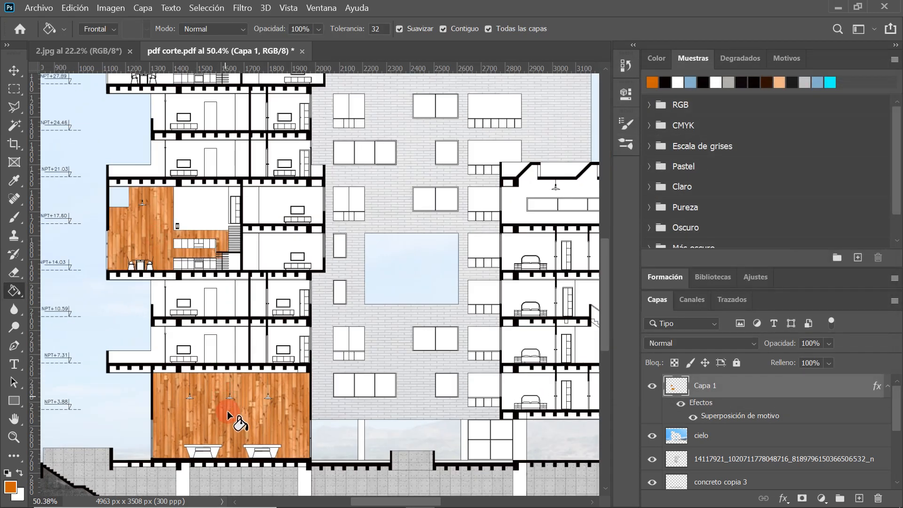
pyautogui.scroll(-4, 229, 416)
pyautogui.scroll(3, 160, 92)
pyautogui.click(177, 185)
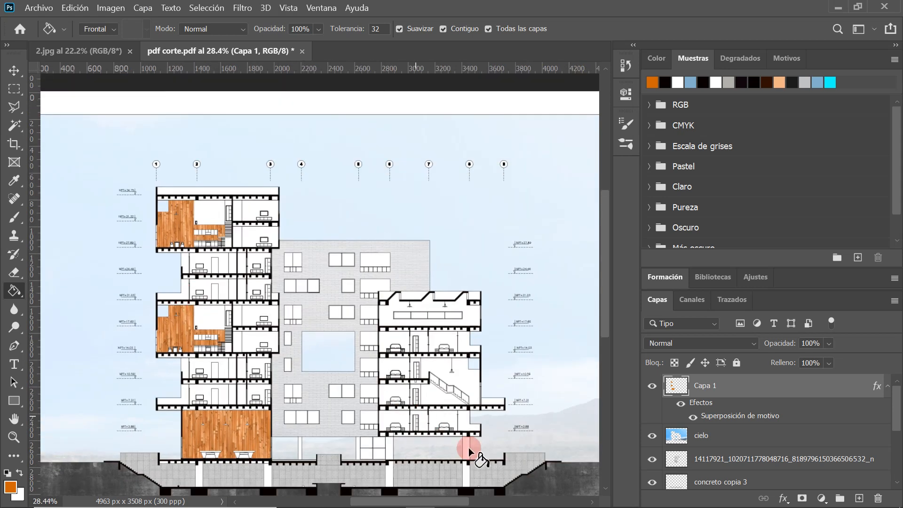
pyautogui.scroll(1, 470, 423)
pyautogui.click(435, 322)
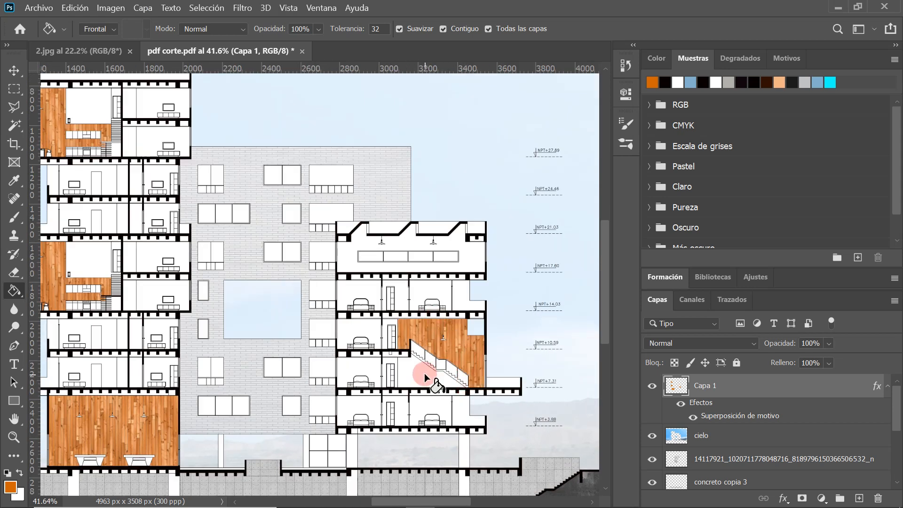
pyautogui.scroll(2, 459, 256)
pyautogui.click(474, 269)
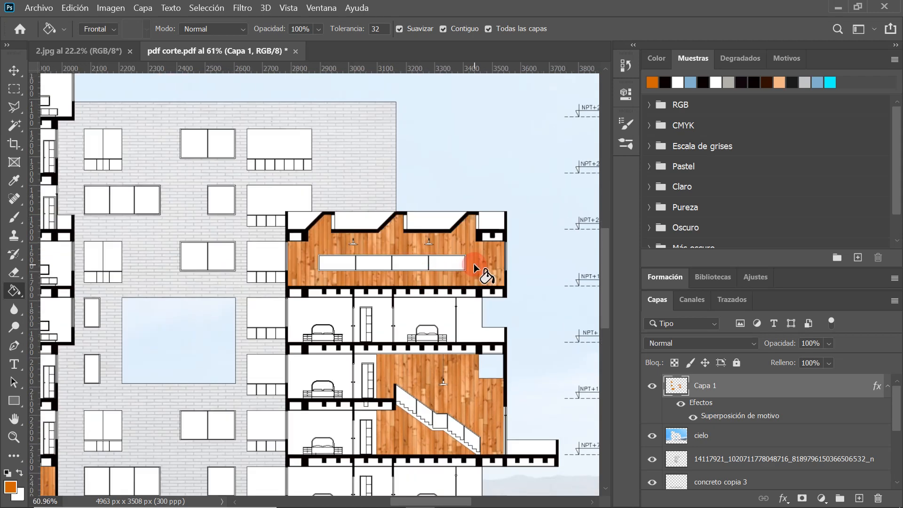
pyautogui.scroll(-3, 471, 268)
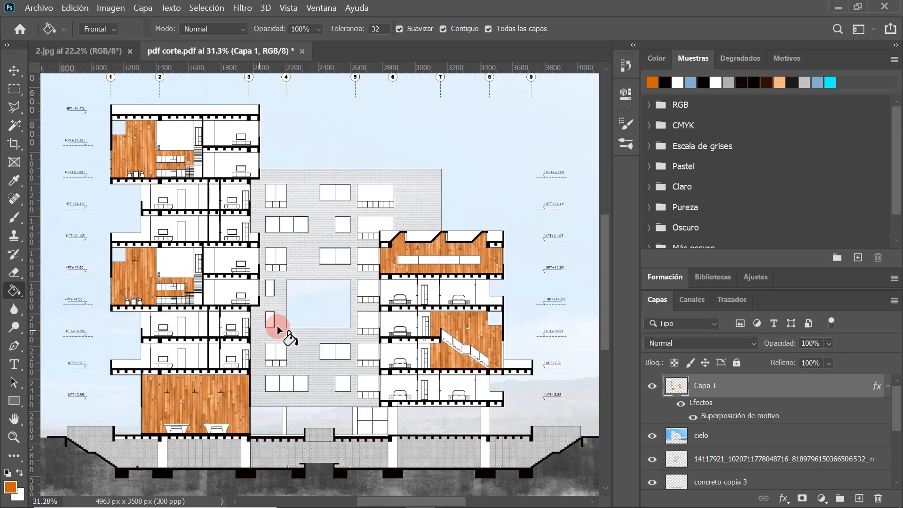
# - Lower Capa 1's opacity to 47%
pyautogui.scroll(-1, 264, 334)
pyautogui.click(829, 343)
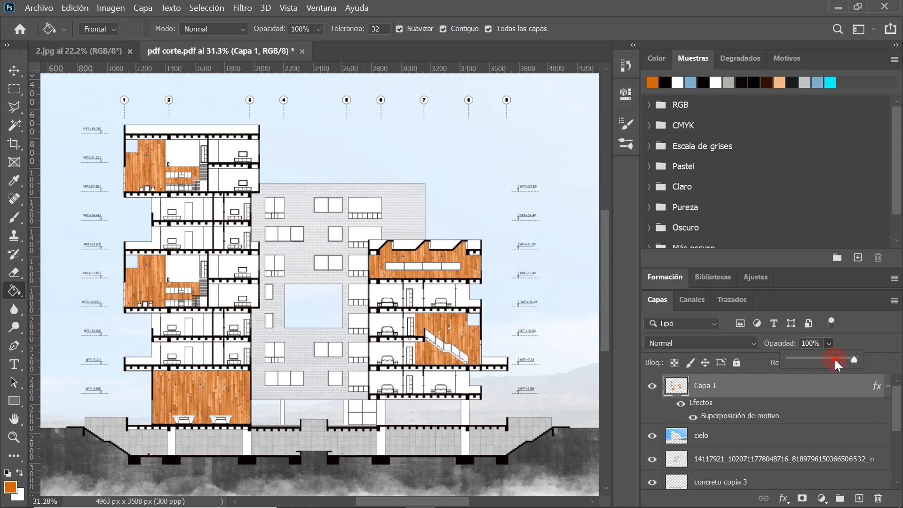
pyautogui.moveTo(837, 365); pyautogui.dragTo(824, 364)
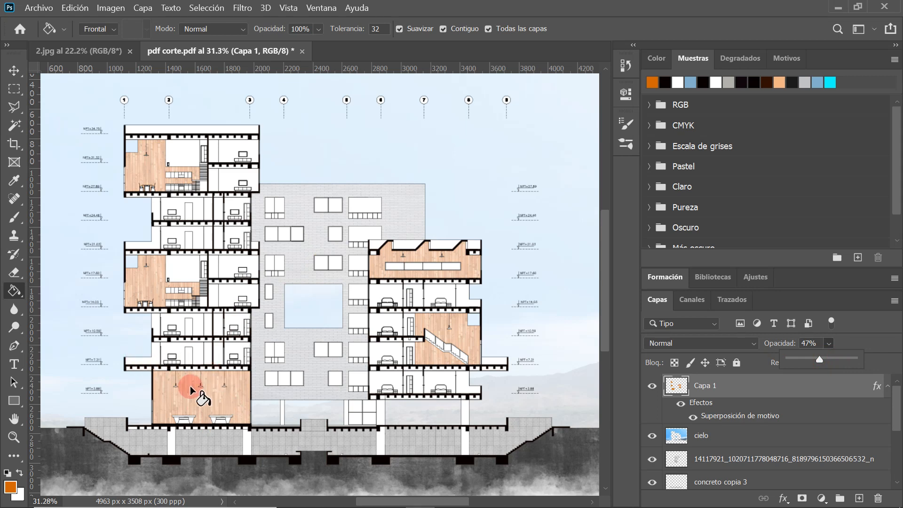
pyautogui.scroll(-1, 188, 359)
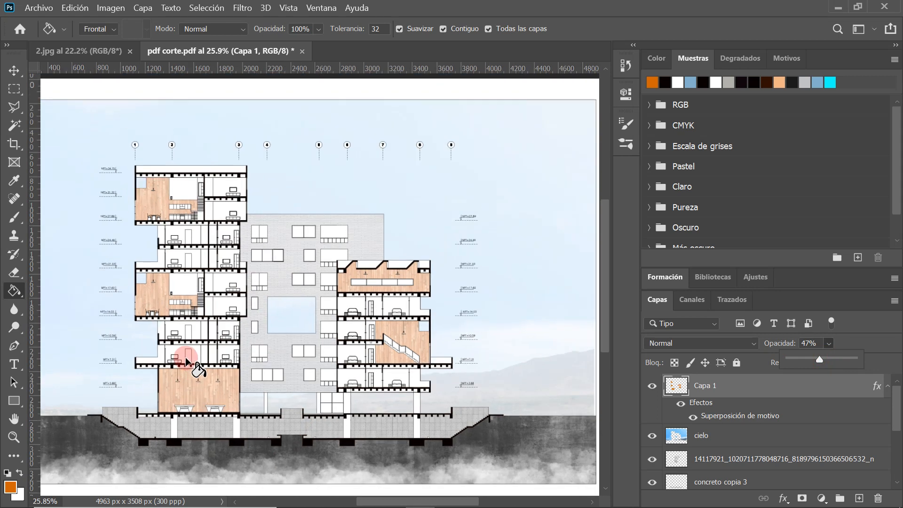
pyautogui.scroll(1, 211, 294)
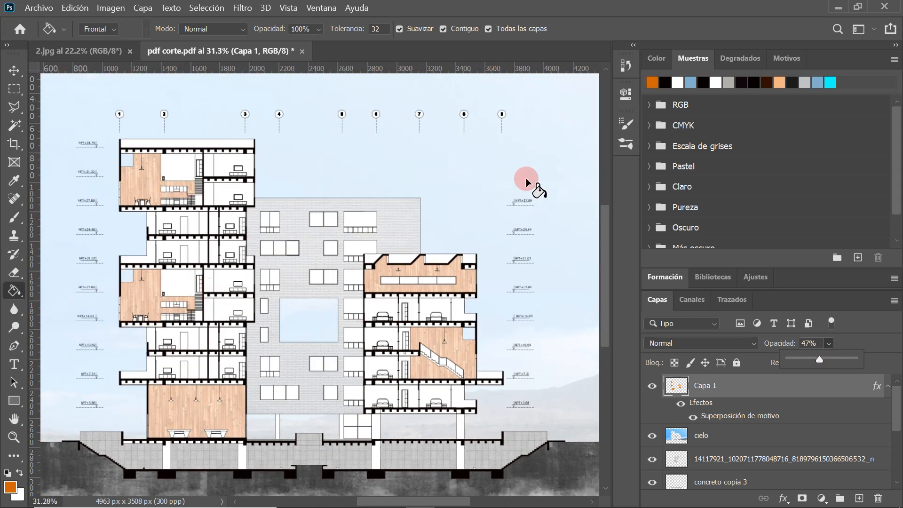
# - Switch to the desktop and open the DIFERENCIAS TEXTURA comparison image for viewing
pyautogui.click(838, 9)
pyautogui.click(896, 12)
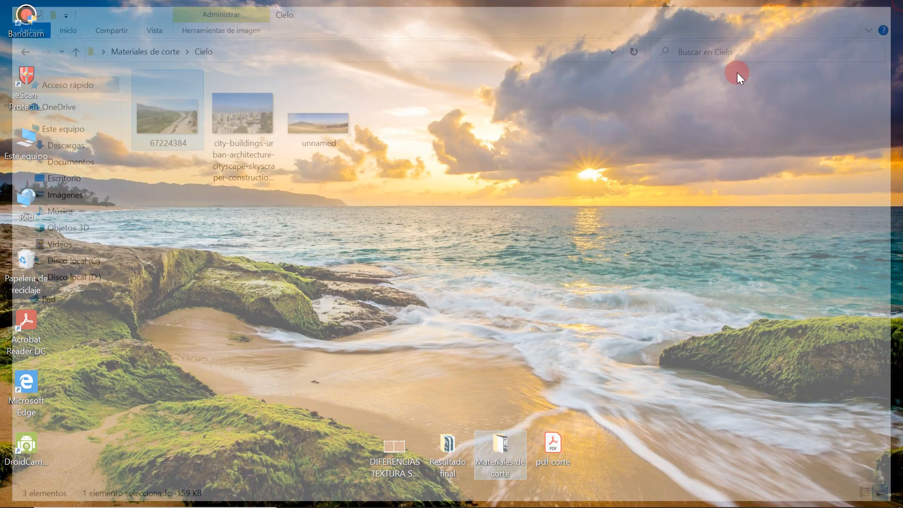
pyautogui.doubleClick(397, 451)
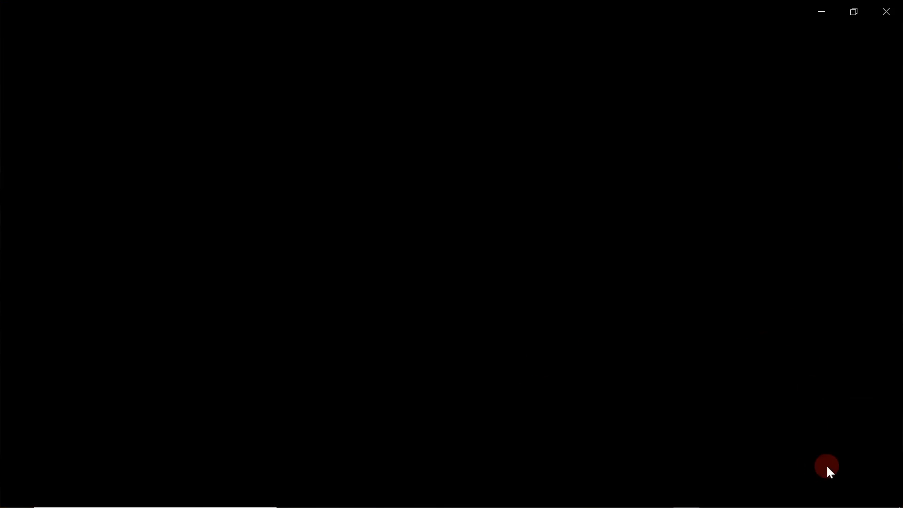
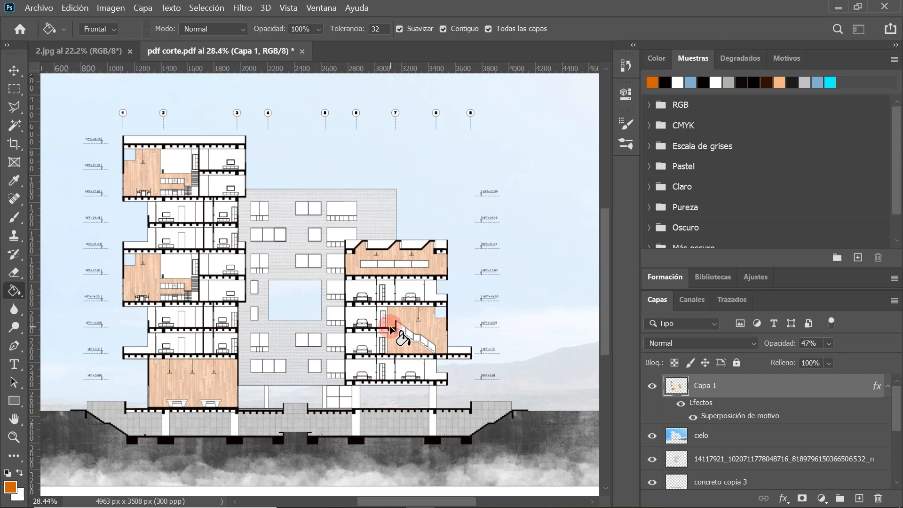
pyautogui.click(12, 70)
pyautogui.click(439, 250)
pyautogui.click(450, 331)
pyautogui.scroll(2, 439, 329)
pyautogui.scroll(-1, 409, 323)
pyautogui.scroll(1, 409, 323)
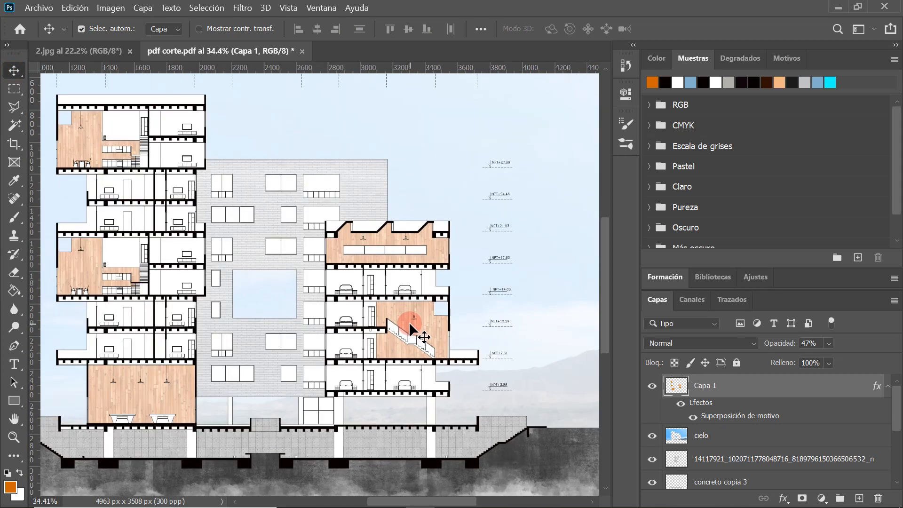
pyautogui.scroll(-1, 410, 324)
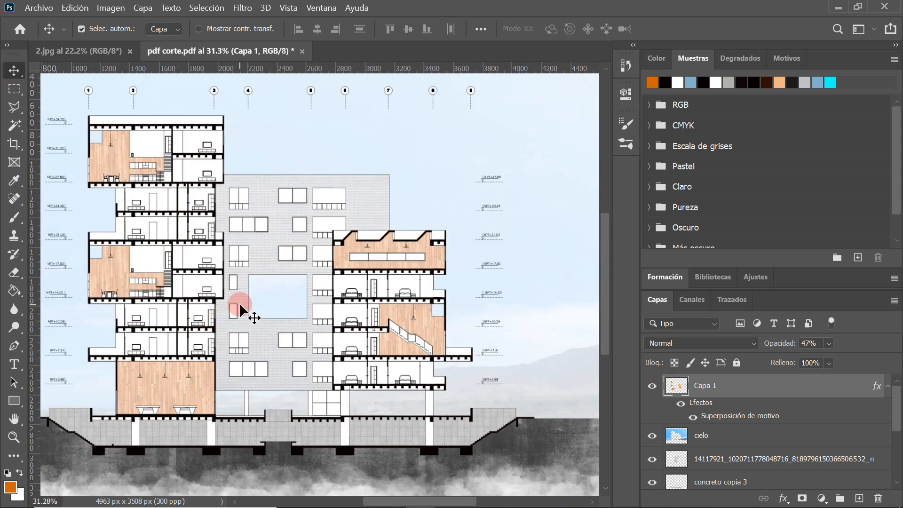
pyautogui.scroll(1, 237, 306)
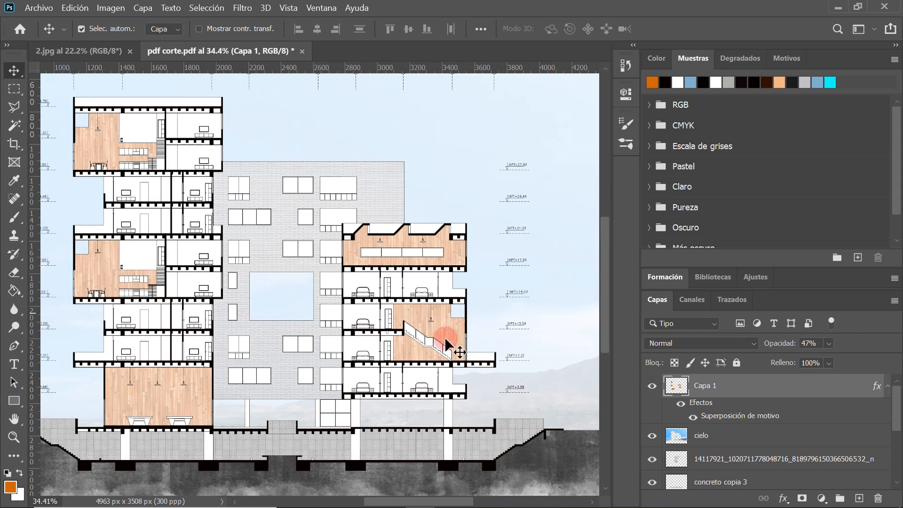
# - Create a new empty layer, Capa 2, above Capa 1 and activate the Paint Bucket tool
pyautogui.click(858, 499)
pyautogui.scroll(1, 133, 306)
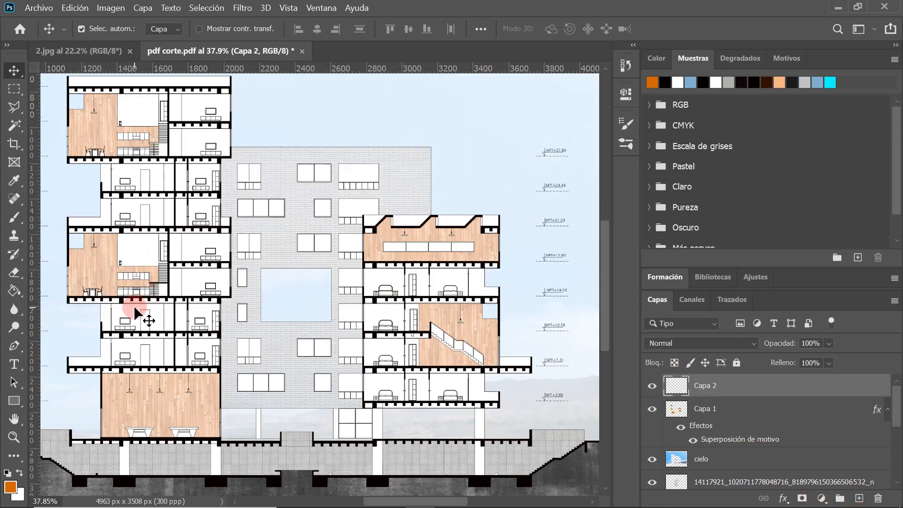
pyautogui.scroll(1, 134, 306)
pyautogui.click(15, 272)
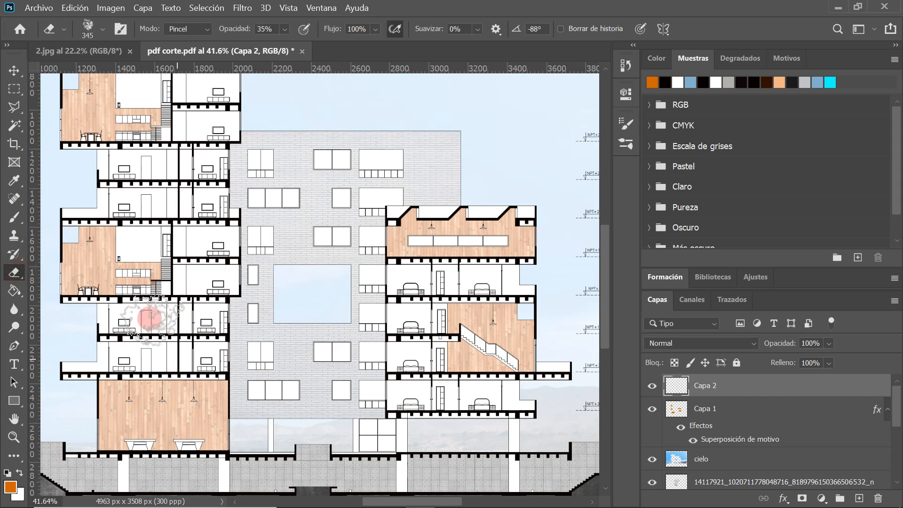
pyautogui.click(16, 235)
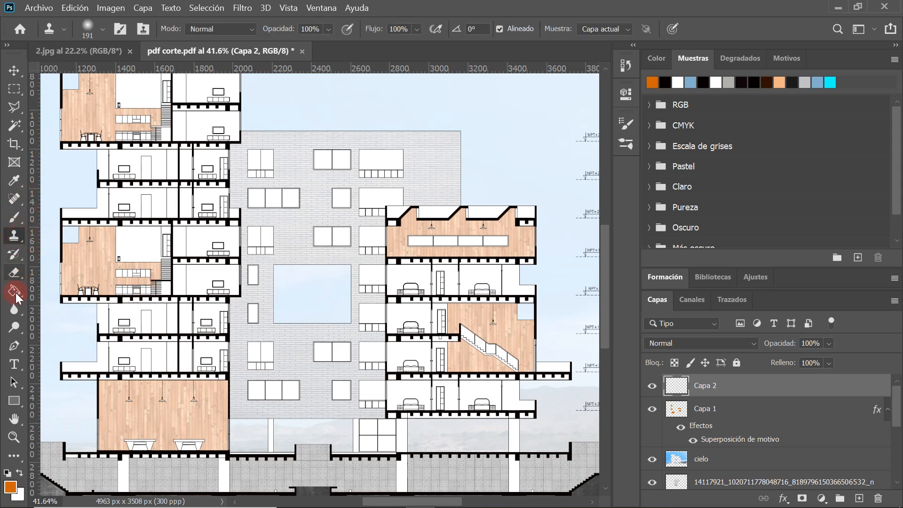
pyautogui.click(15, 289)
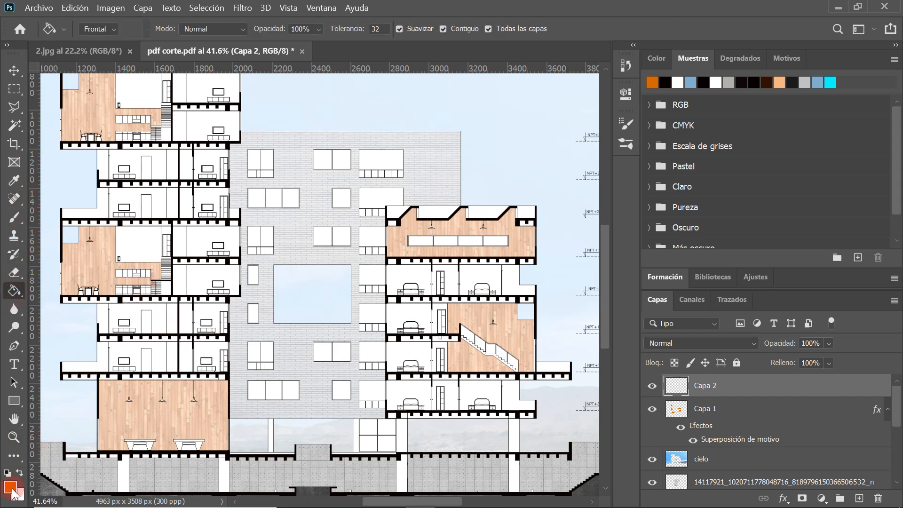
# - Check the foreground colour and browse the swatch groups from RGB to Pureza for a door colour
pyautogui.click(10, 486)
pyautogui.click(571, 124)
pyautogui.click(651, 105)
pyautogui.click(650, 105)
pyautogui.click(648, 125)
pyautogui.click(649, 125)
pyautogui.click(649, 146)
pyautogui.click(650, 146)
pyautogui.click(650, 166)
pyautogui.click(649, 167)
pyautogui.click(648, 186)
pyautogui.click(649, 185)
pyautogui.click(651, 207)
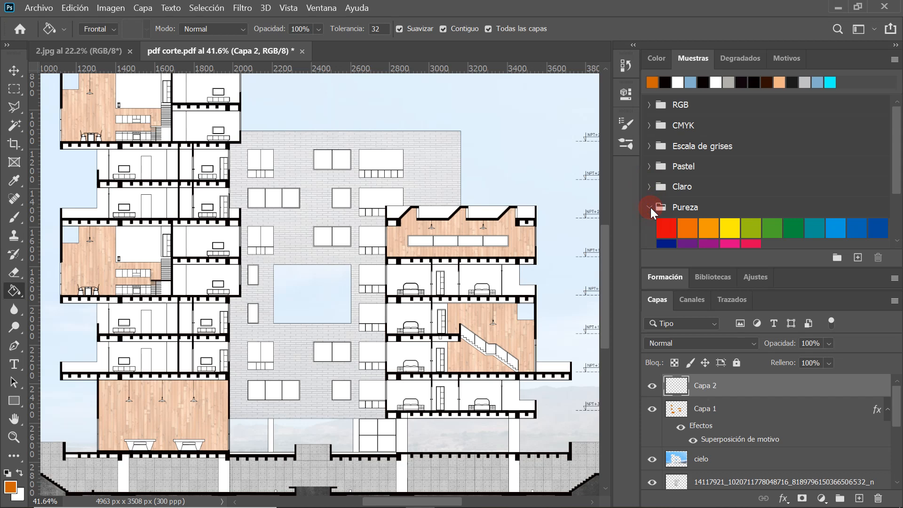
pyautogui.scroll(-1, 698, 197)
pyautogui.click(700, 198)
pyautogui.scroll(1, 698, 198)
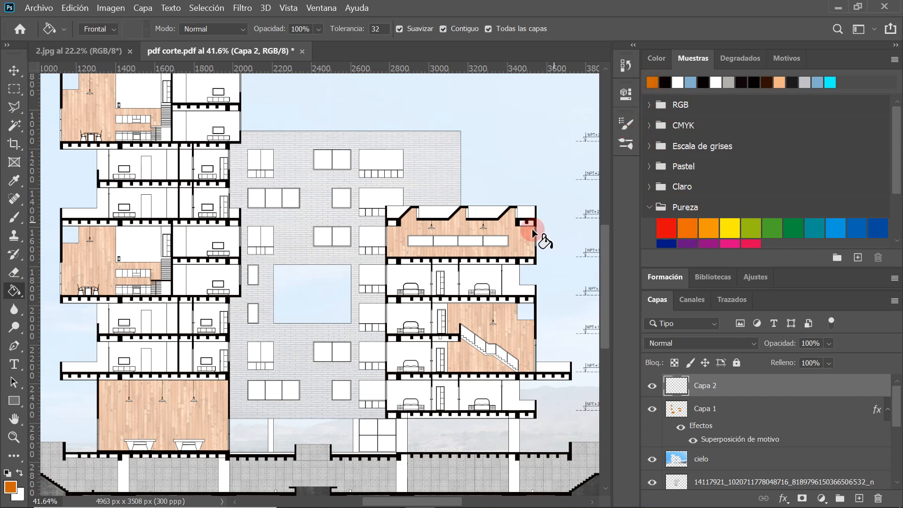
# - On Capa 2, fill the four doors in the left block's single-height apartments with the orange foreground colour
pyautogui.scroll(-2, 420, 208)
pyautogui.scroll(1, 321, 330)
pyautogui.scroll(3, 272, 336)
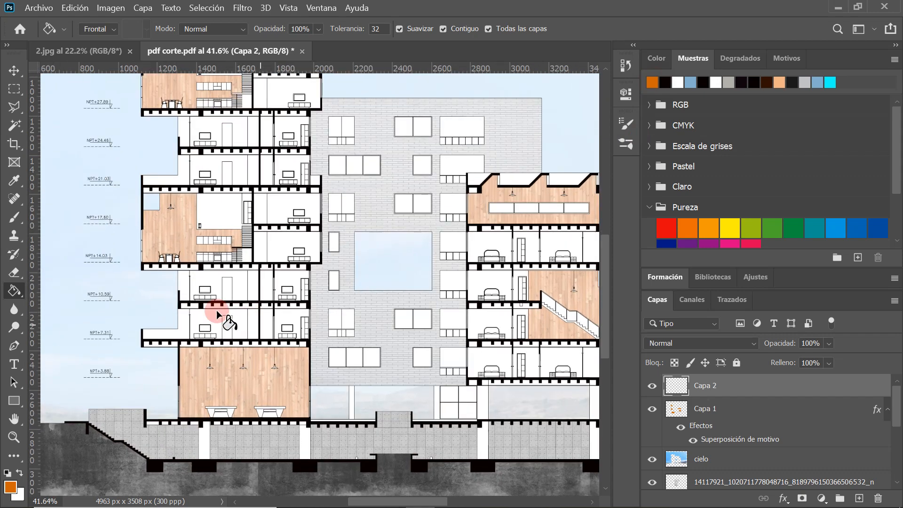
pyautogui.click(225, 324)
pyautogui.click(226, 279)
pyautogui.scroll(3, 233, 212)
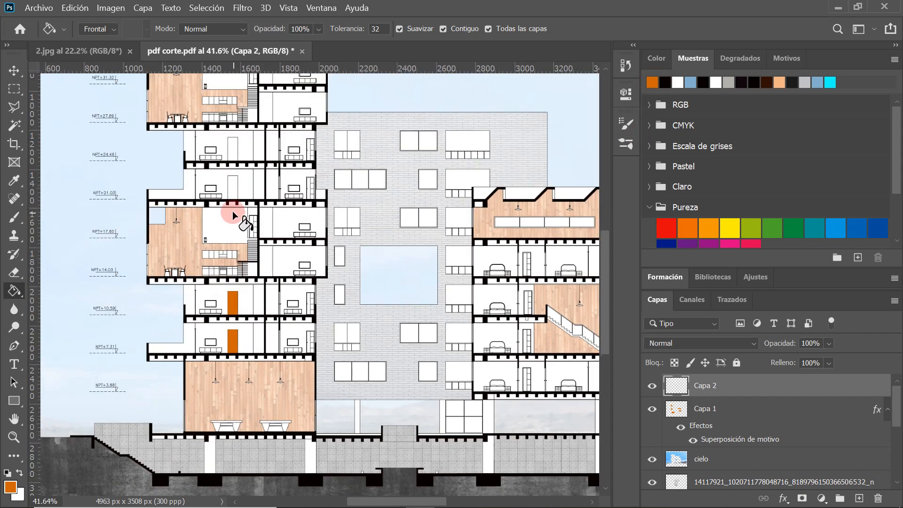
pyautogui.scroll(4, 256, 228)
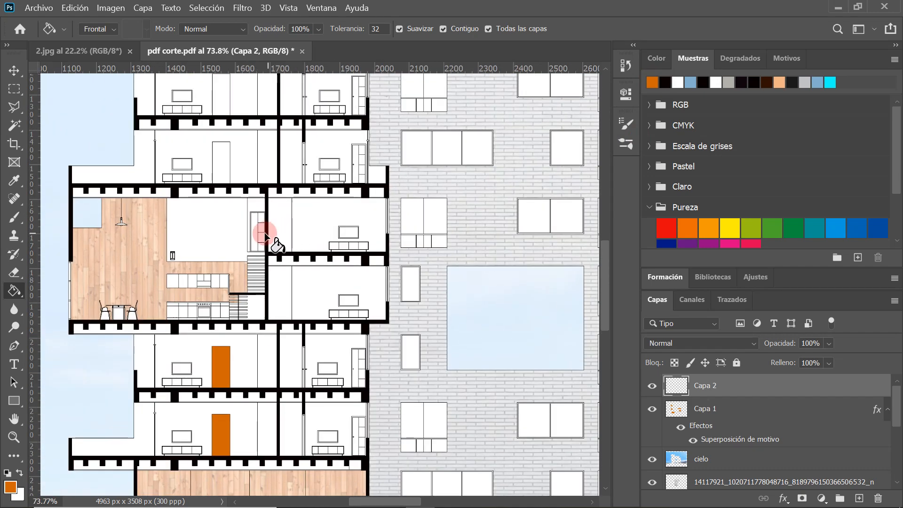
pyautogui.scroll(-5, 271, 329)
pyautogui.click(237, 207)
pyautogui.click(231, 155)
pyautogui.scroll(-2, 235, 256)
pyautogui.scroll(-2, 250, 146)
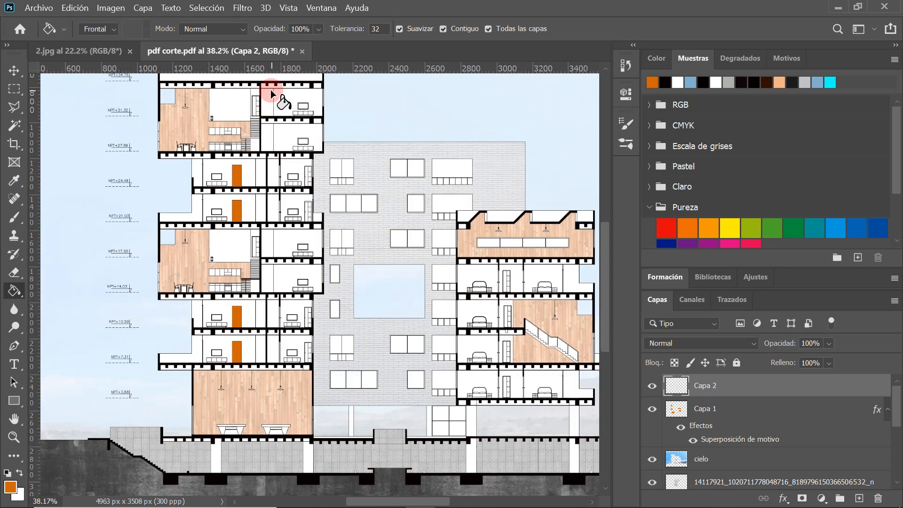
# - Lower Capa 2's opacity to 28%
pyautogui.scroll(5, 235, 221)
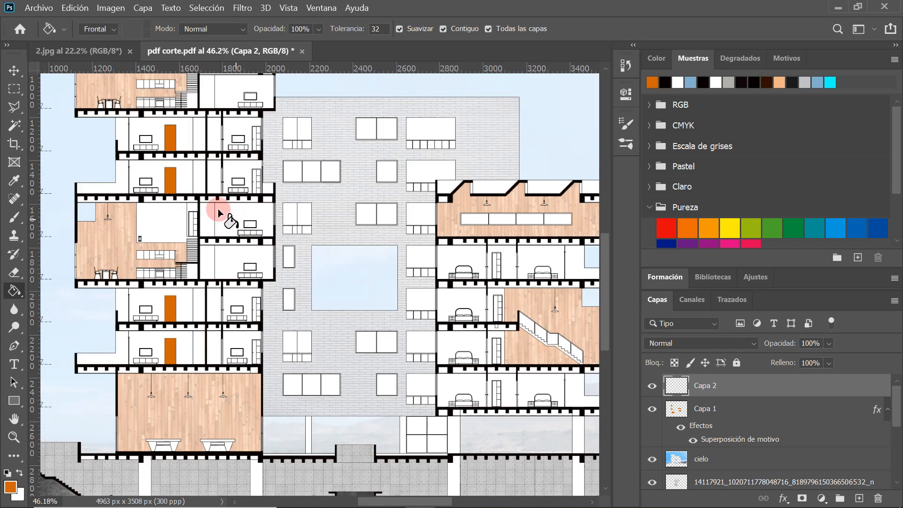
pyautogui.scroll(-2, 258, 365)
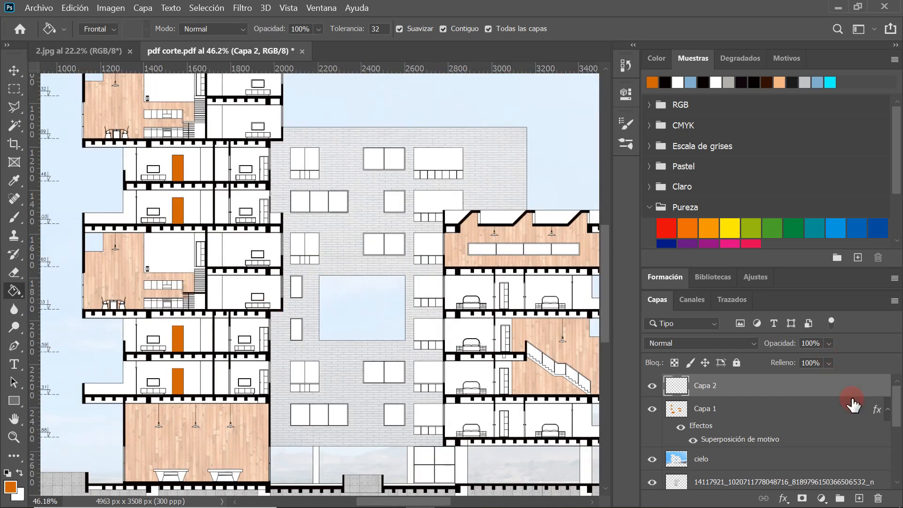
pyautogui.moveTo(830, 356); pyautogui.dragTo(813, 362)
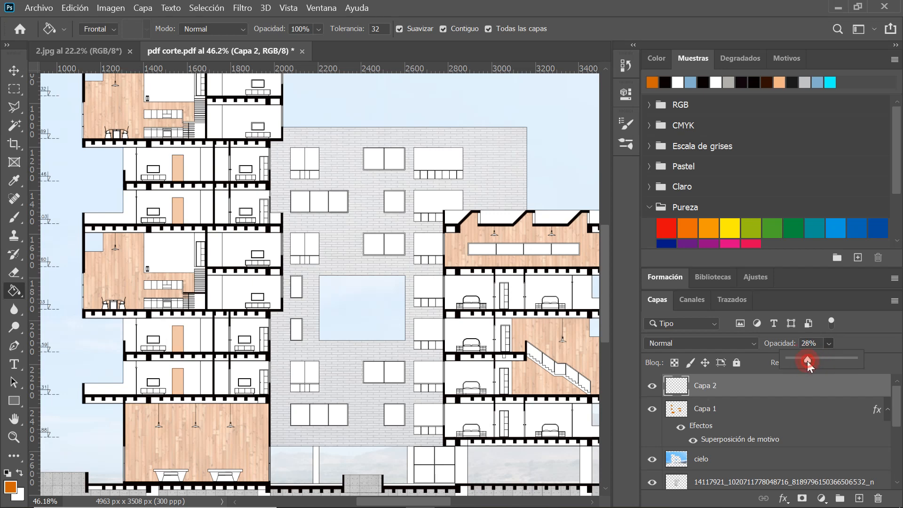
pyautogui.scroll(-3, 273, 292)
pyautogui.scroll(2, 238, 268)
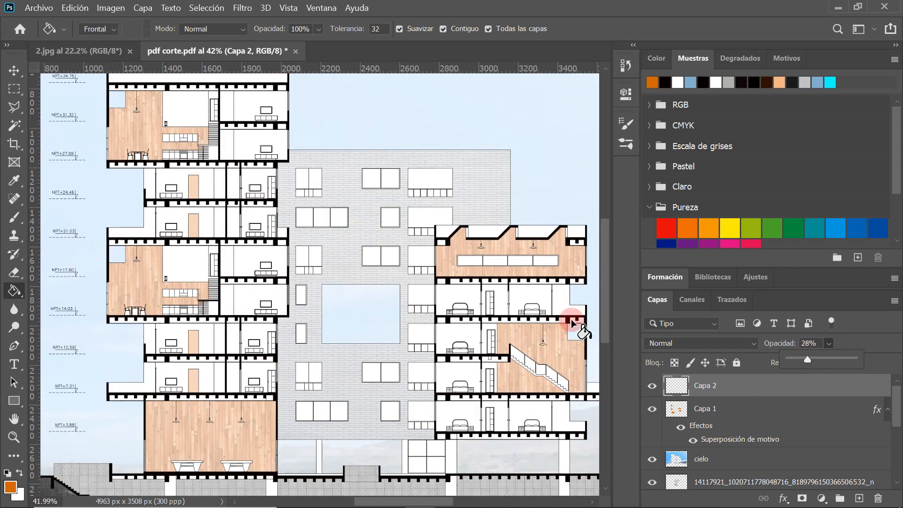
# - Create a new empty layer, Capa 3, above Capa 2 and choose light grey as the foreground colour
pyautogui.click(859, 499)
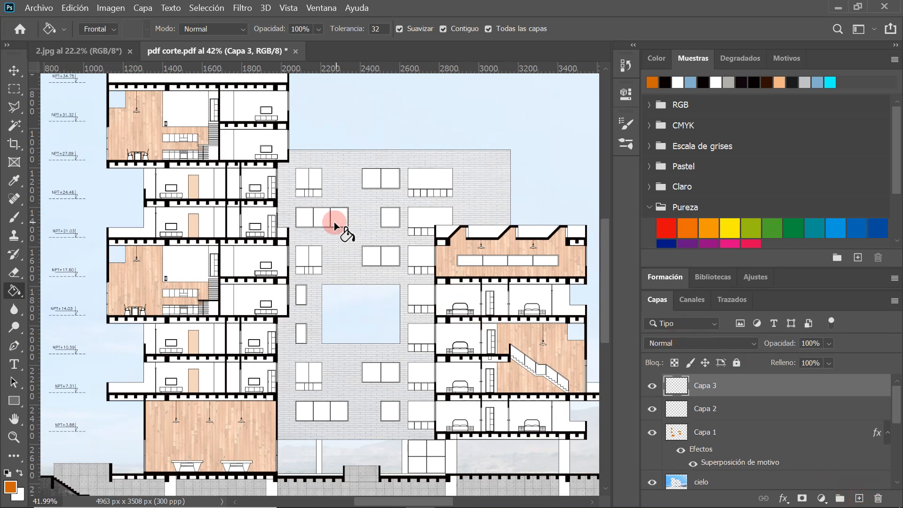
pyautogui.scroll(1, 278, 325)
pyautogui.scroll(-2, 279, 324)
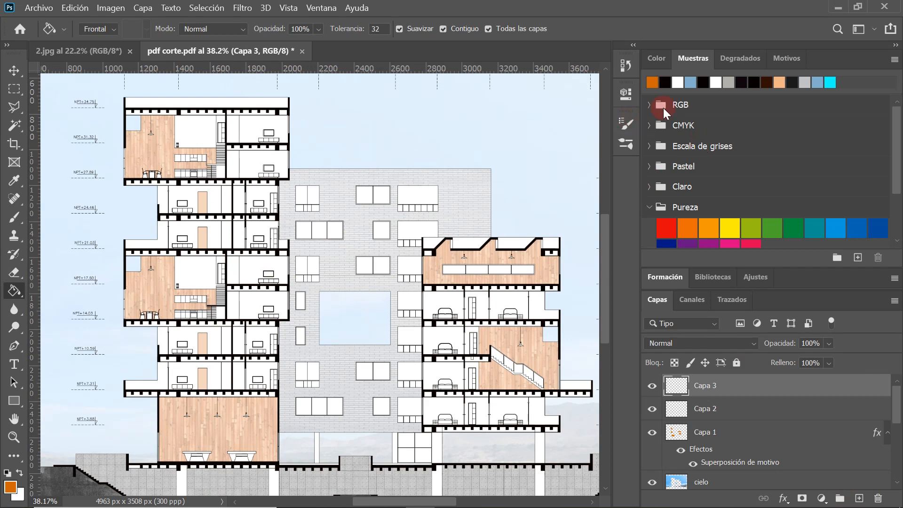
pyautogui.click(728, 82)
pyautogui.scroll(-1, 242, 202)
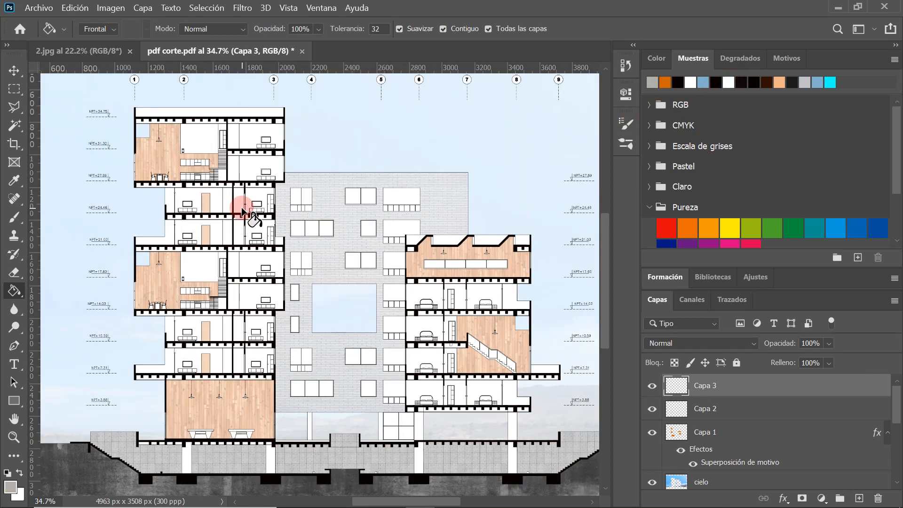
pyautogui.scroll(-2, 156, 295)
pyautogui.scroll(-1, 157, 295)
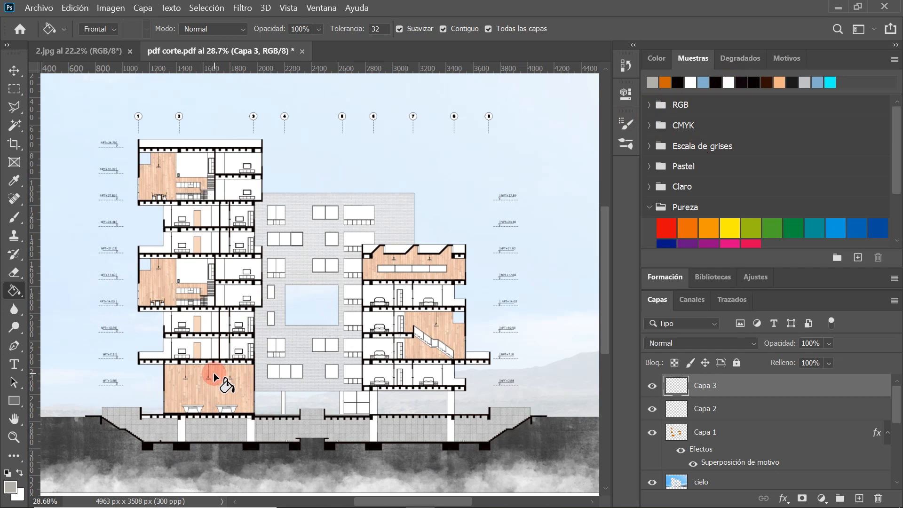
pyautogui.scroll(2, 214, 372)
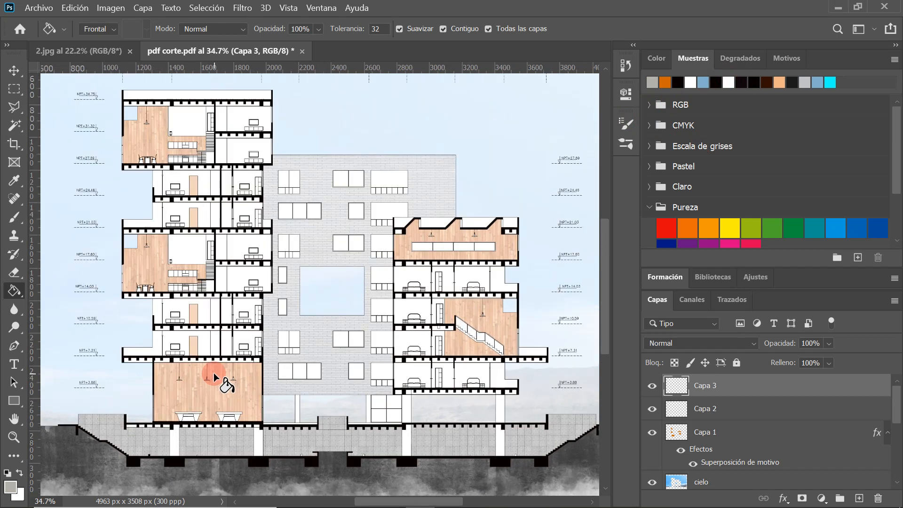
pyautogui.scroll(-1, 254, 373)
pyautogui.scroll(1, 264, 372)
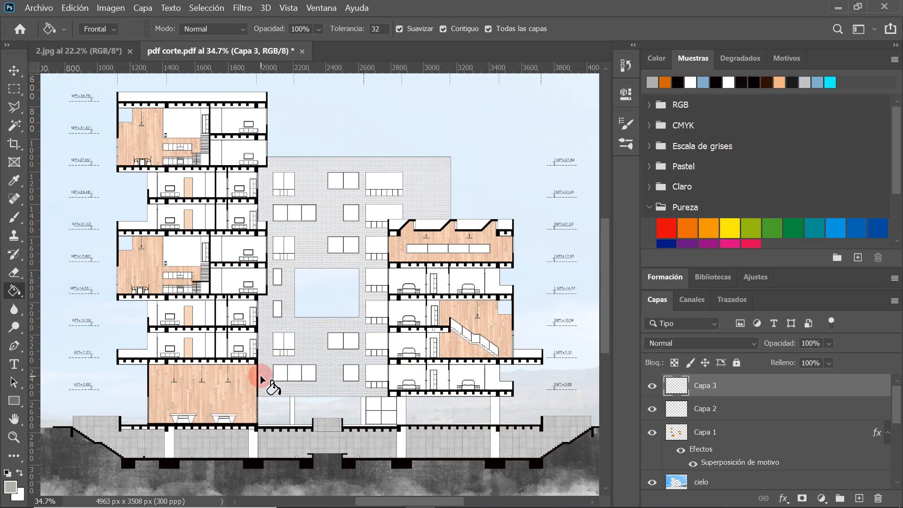
pyautogui.scroll(-1, 263, 294)
pyautogui.scroll(1, 266, 304)
pyautogui.scroll(-1, 262, 309)
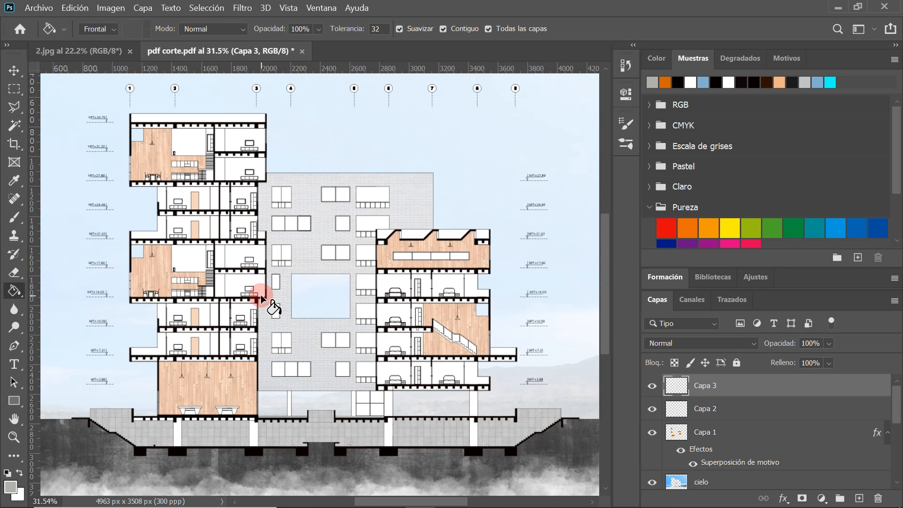
pyautogui.scroll(2, 261, 295)
pyautogui.scroll(-2, 264, 307)
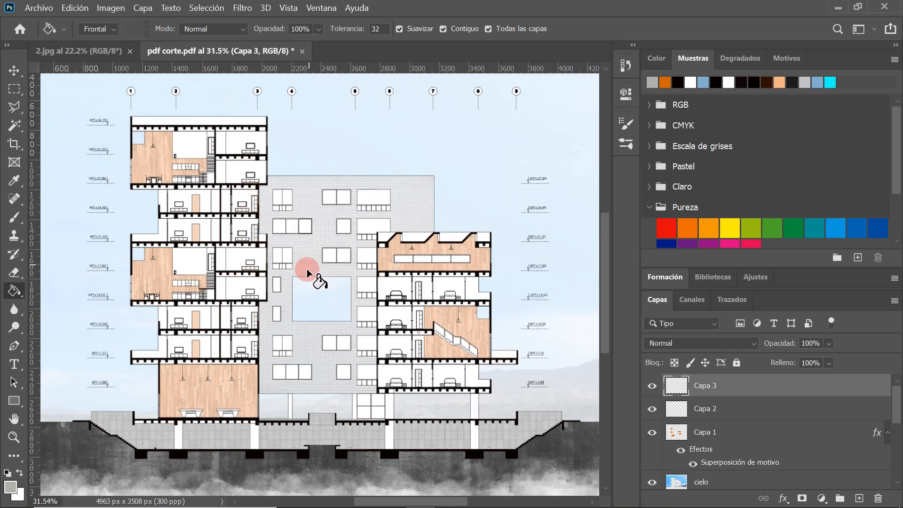
# - On Capa 3, fill the brick facade's uppermost right-hand balcony opening and all its railing panels with light grey
pyautogui.scroll(3, 308, 262)
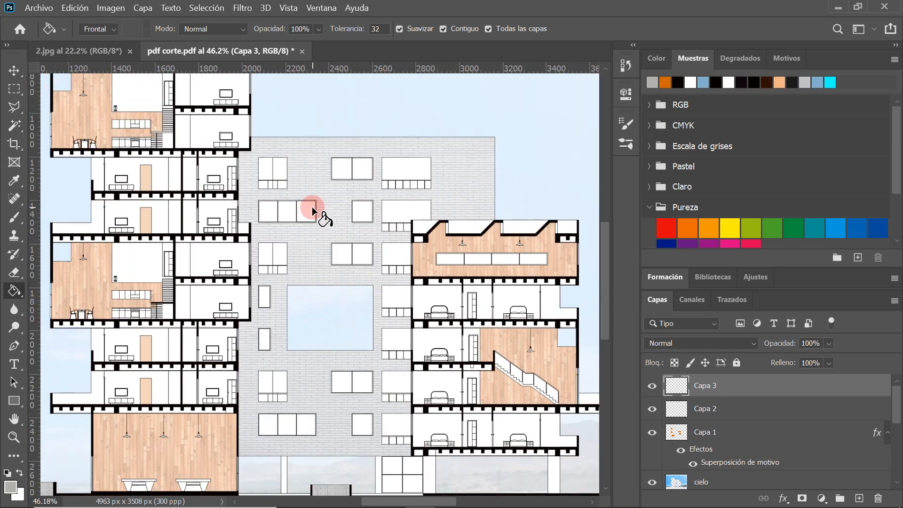
pyautogui.scroll(1, 396, 161)
pyautogui.click(663, 79)
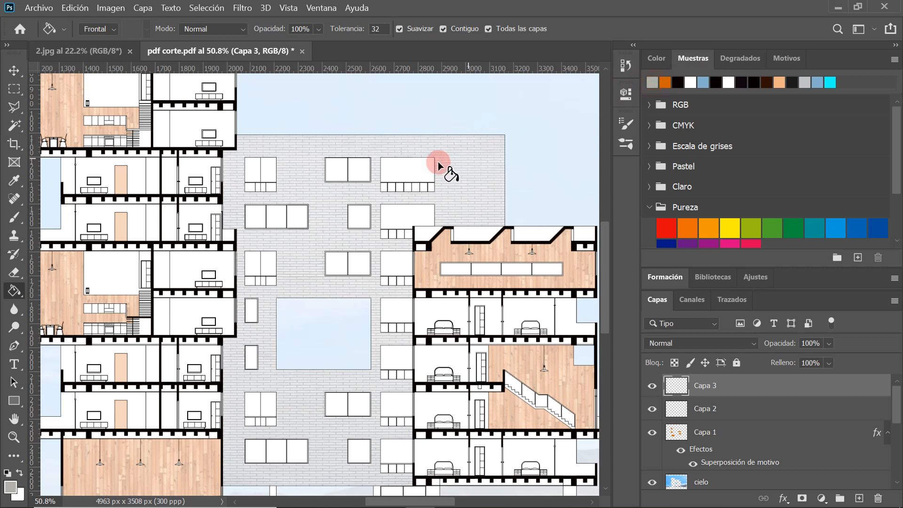
pyautogui.scroll(6, 401, 175)
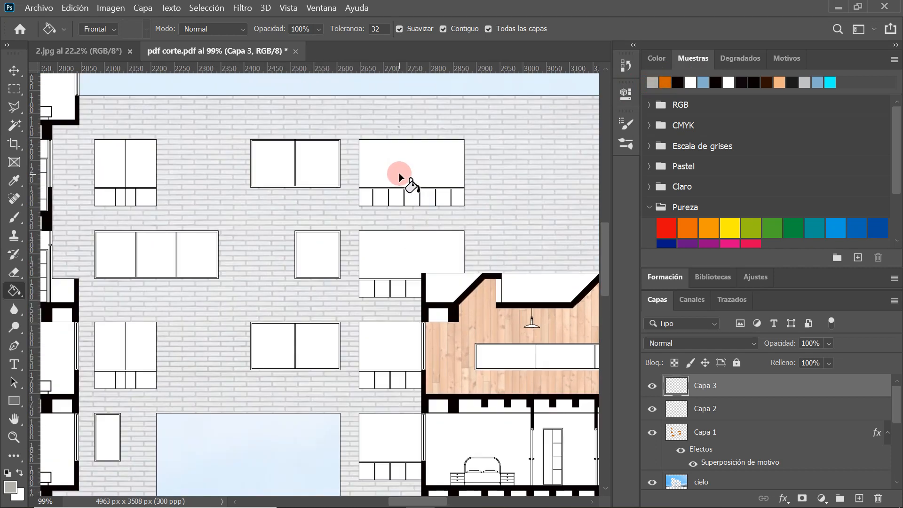
pyautogui.click(399, 173)
pyautogui.scroll(1, 399, 173)
pyautogui.click(366, 196)
pyautogui.click(381, 196)
pyautogui.click(397, 196)
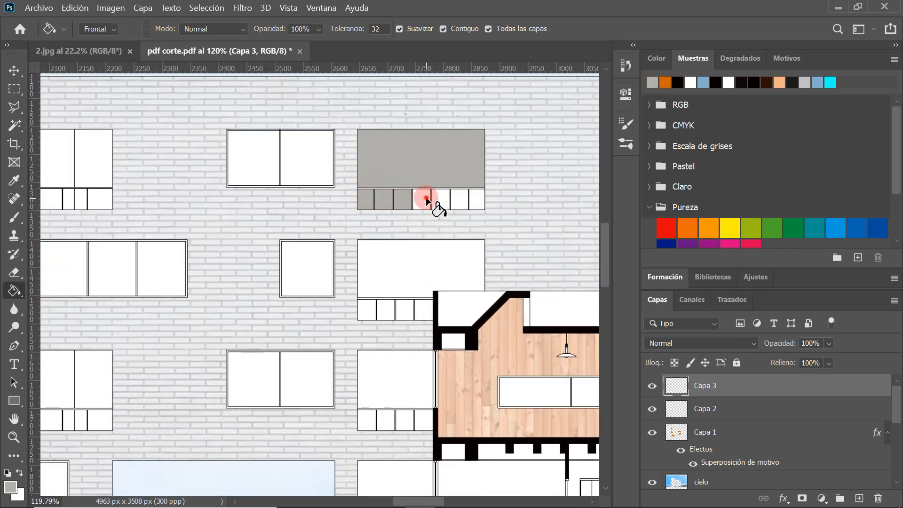
pyautogui.click(476, 197)
# - Fill the second balcony opening from the top and its visible railing panels with the same light grey
pyautogui.click(398, 258)
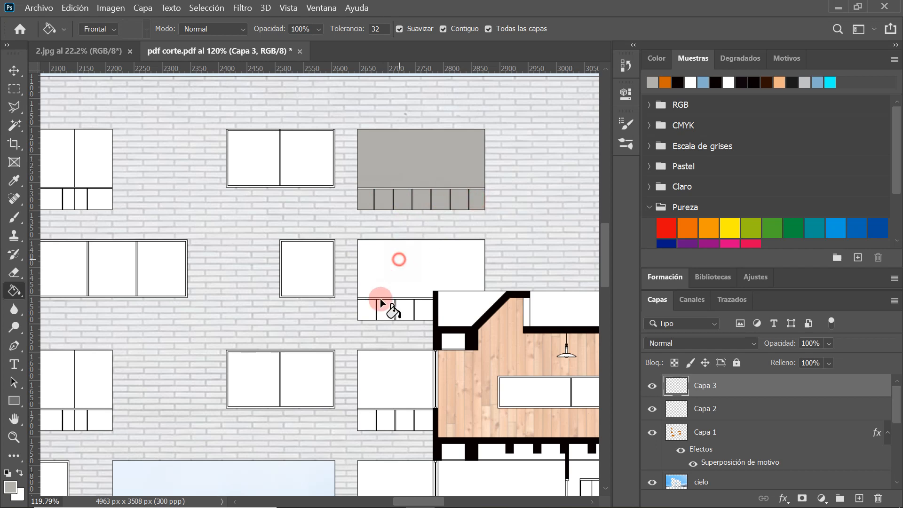
pyautogui.click(372, 305)
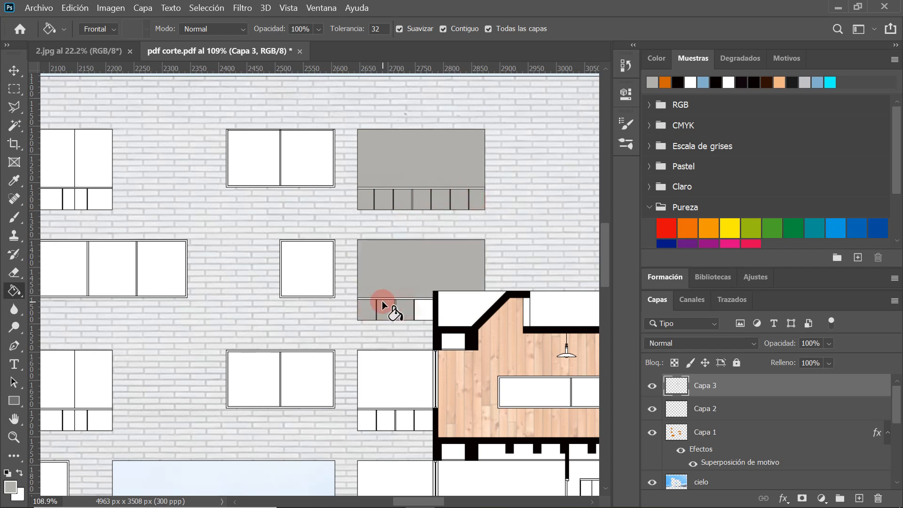
pyautogui.scroll(-1, 382, 300)
# - Compare the balcony colouring with the finished reference render in 2.jpg, then return to pdf corte.pdf
pyautogui.click(76, 49)
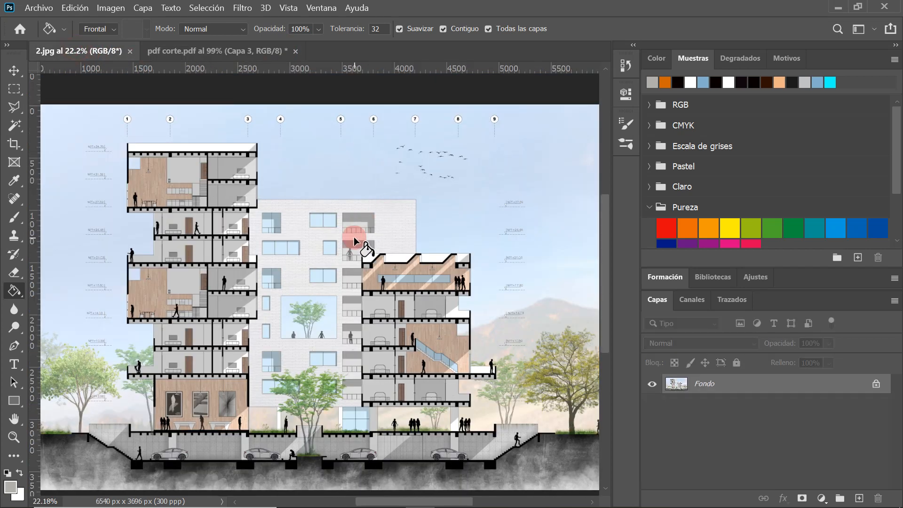
pyautogui.scroll(1, 355, 238)
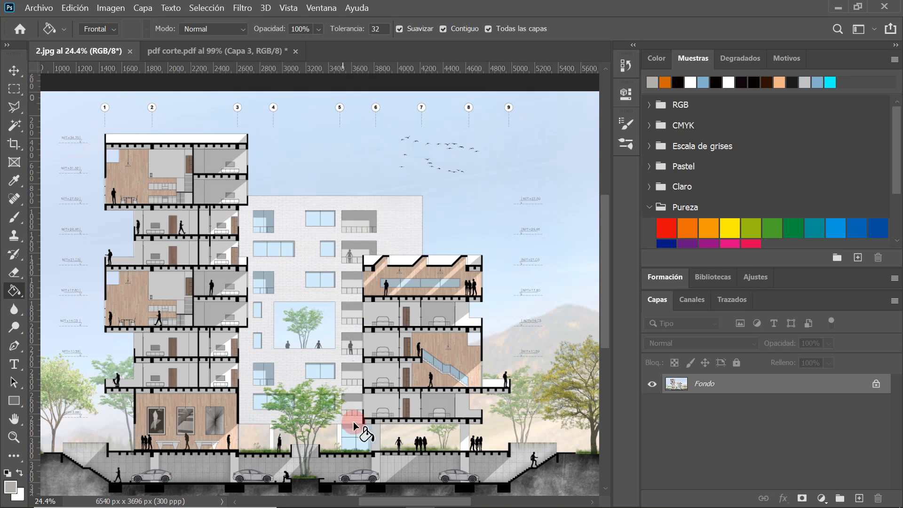
pyautogui.click(194, 52)
# - Fill the third balcony opening from the top and its four railing panels with light grey
pyautogui.scroll(-2, 396, 294)
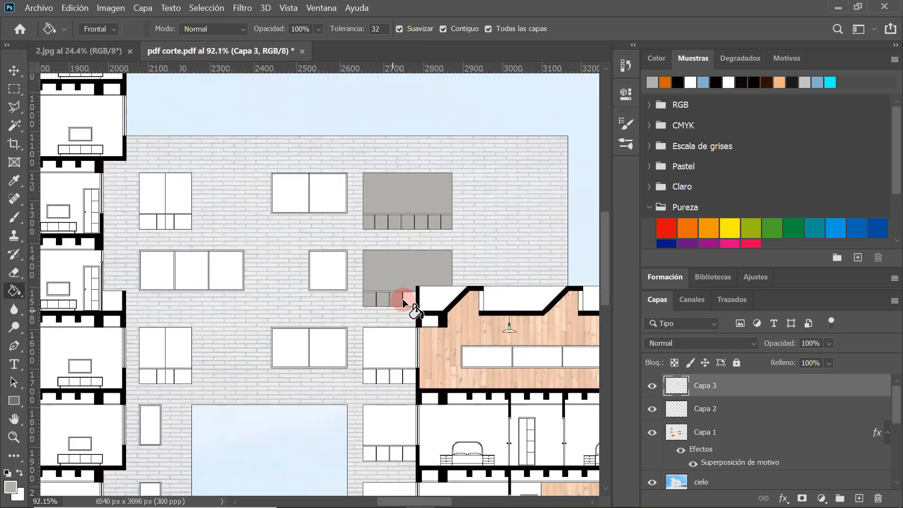
pyautogui.click(371, 369)
pyautogui.click(368, 382)
pyautogui.click(383, 385)
pyautogui.click(398, 387)
pyautogui.click(409, 384)
# - Fill the fourth balcony opening, beside the upper part of the central void, and its railing panels with light grey
pyautogui.scroll(-3, 380, 411)
pyautogui.scroll(3, 379, 411)
pyautogui.click(380, 366)
pyautogui.click(363, 396)
pyautogui.click(379, 395)
pyautogui.click(394, 395)
pyautogui.click(409, 395)
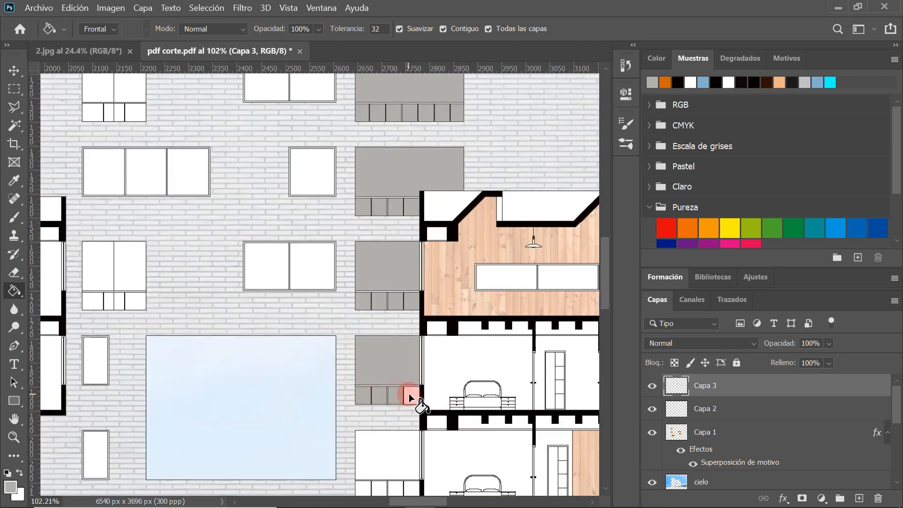
# - Fill the fifth balcony opening, beside the lower part of the central void, and its railing panels with light grey
pyautogui.scroll(-3, 381, 240)
pyautogui.scroll(3, 387, 393)
pyautogui.click(378, 356)
pyautogui.click(360, 386)
pyautogui.click(375, 386)
pyautogui.click(388, 387)
pyautogui.click(404, 386)
# - Fill the large openings of the two lowest balconies in the right-hand column with light grey
pyautogui.scroll(-3, 398, 239)
pyautogui.scroll(3, 382, 409)
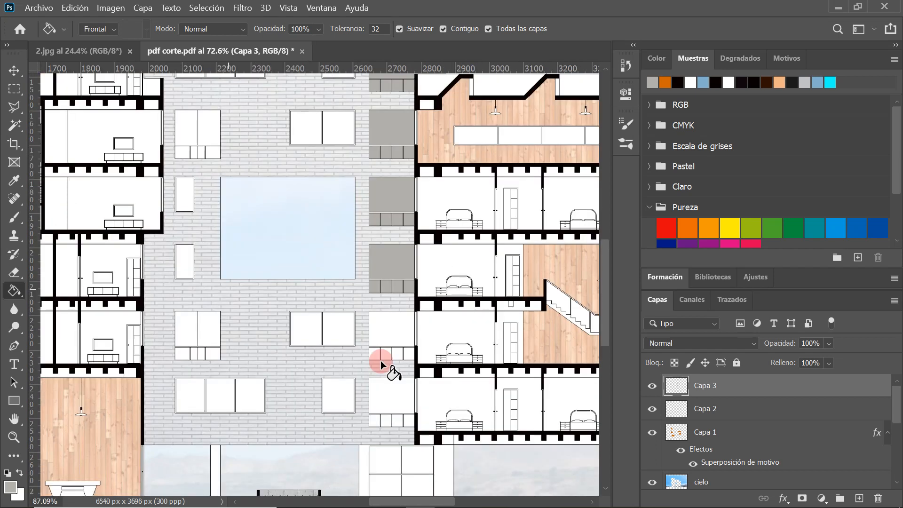
pyautogui.click(382, 307)
pyautogui.click(391, 383)
pyautogui.scroll(-3, 403, 262)
pyautogui.scroll(3, 403, 416)
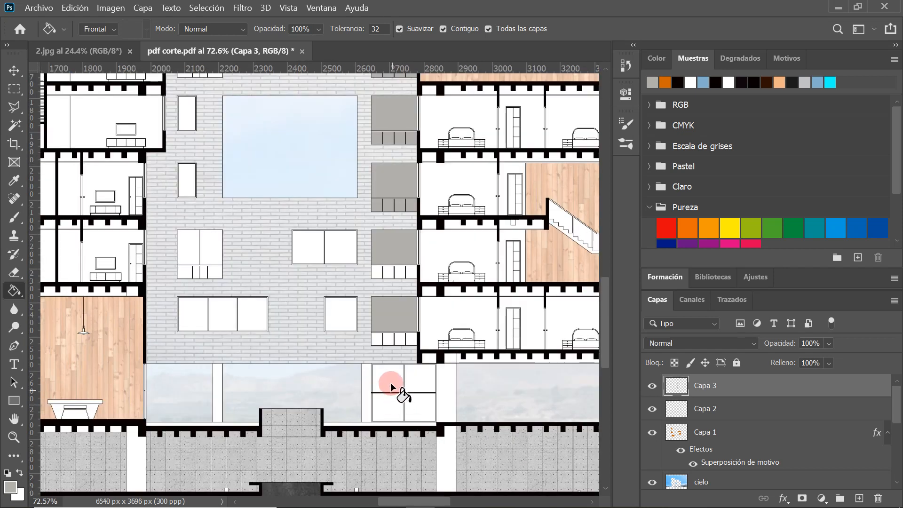
# - Fill the railing panels of the two lowest balconies with light grey
pyautogui.scroll(4, 383, 320)
pyautogui.click(378, 350)
pyautogui.click(390, 350)
pyautogui.click(408, 350)
pyautogui.click(424, 350)
pyautogui.click(374, 250)
pyautogui.click(390, 251)
pyautogui.click(407, 251)
pyautogui.click(424, 250)
# - Lower Capa 3's opacity to 51%
pyautogui.scroll(-2, 374, 367)
pyautogui.scroll(-2, 374, 367)
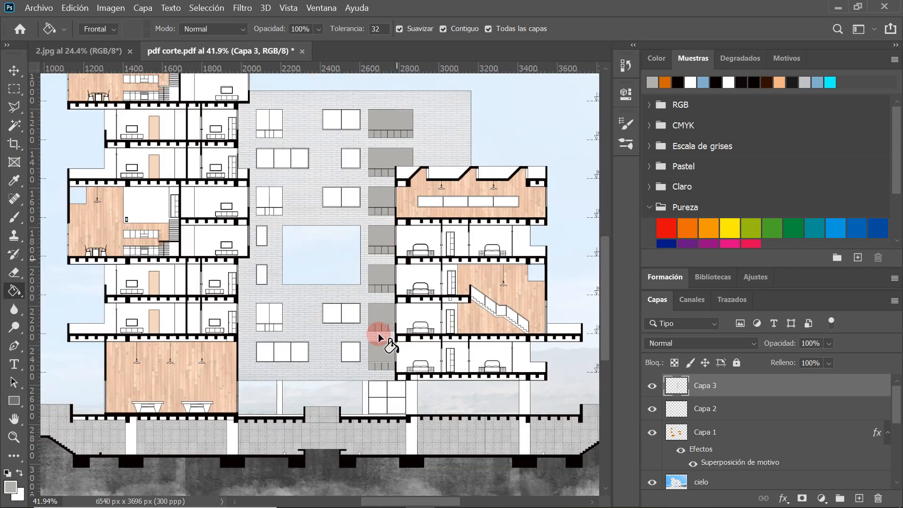
pyautogui.click(829, 344)
pyautogui.moveTo(831, 366); pyautogui.dragTo(825, 366)
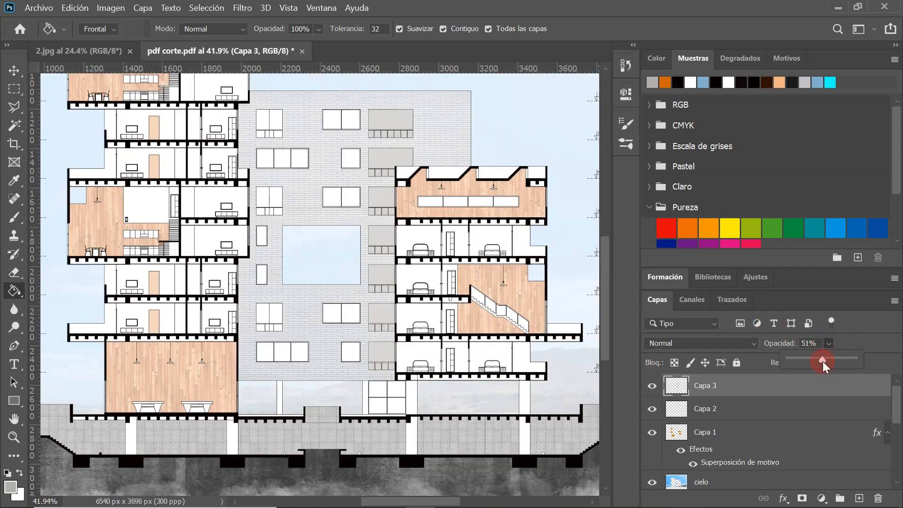
pyautogui.scroll(-1, 404, 323)
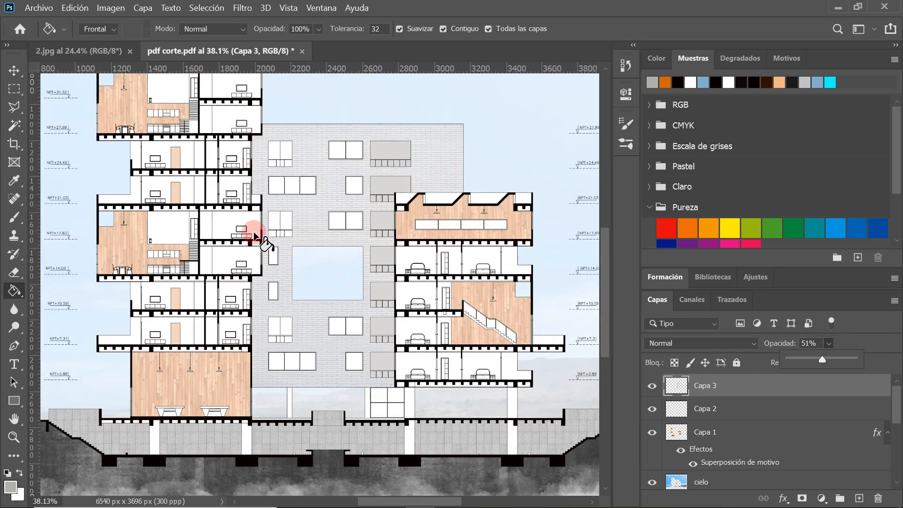
# - Create a new layer above Capa 3 and name it ventanas
pyautogui.click(859, 498)
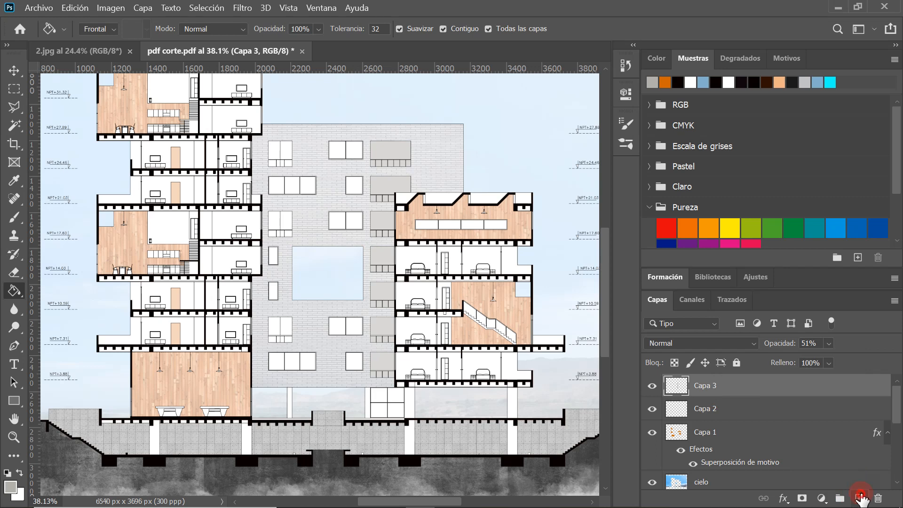
pyautogui.doubleClick(714, 386)
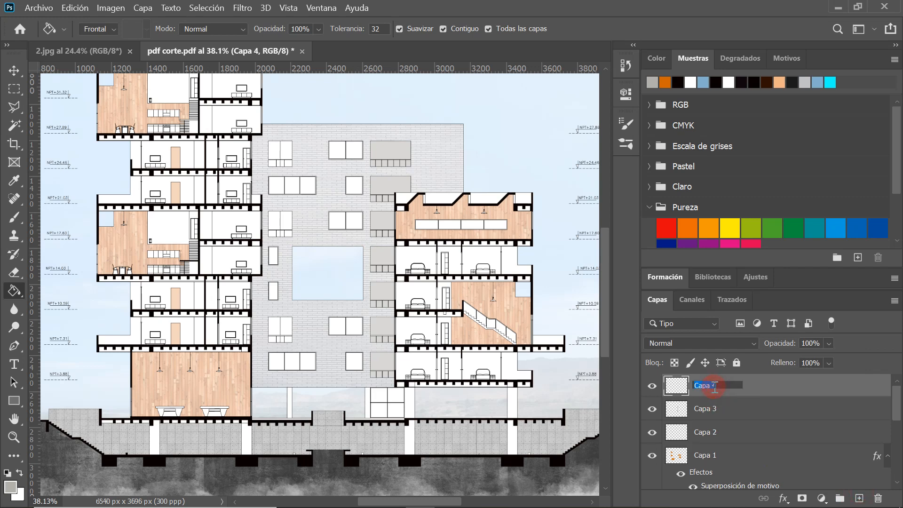
pyautogui.write('vebtanas')
pyautogui.press('Return')
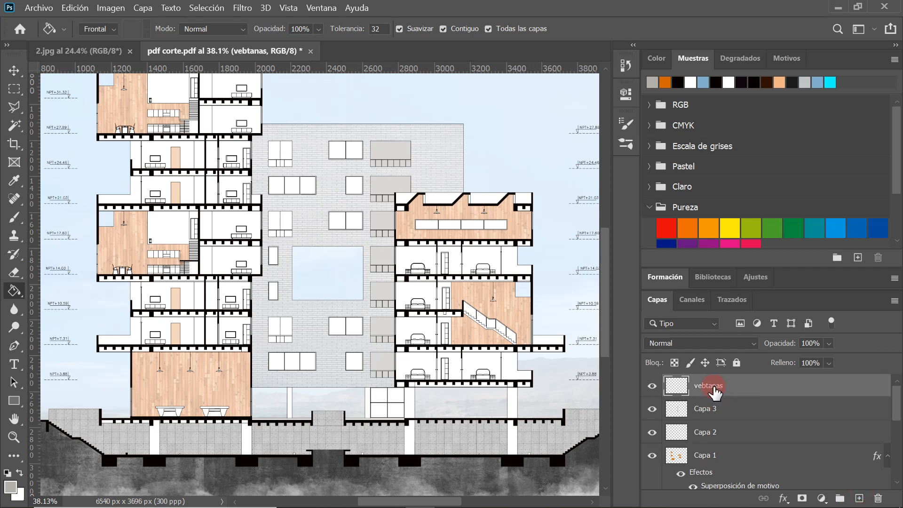
pyautogui.doubleClick(714, 386)
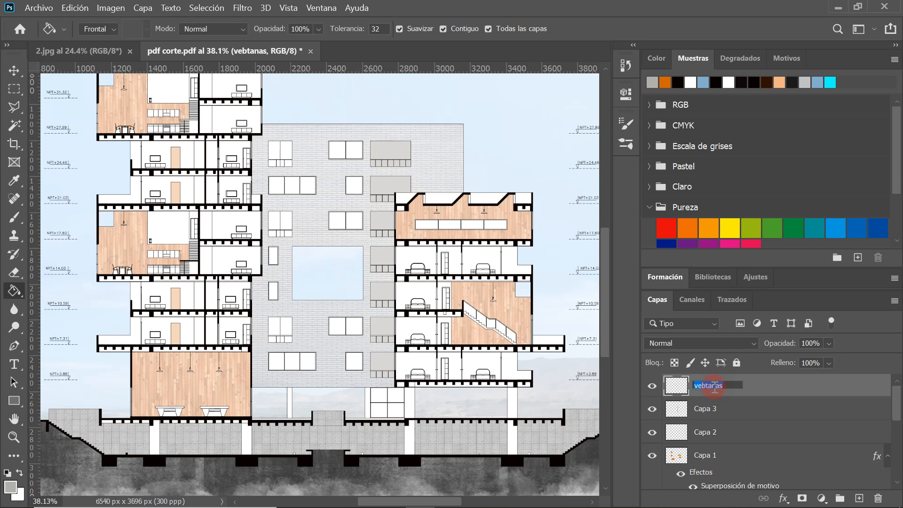
pyautogui.write('ventanas')
pyautogui.press('Return')
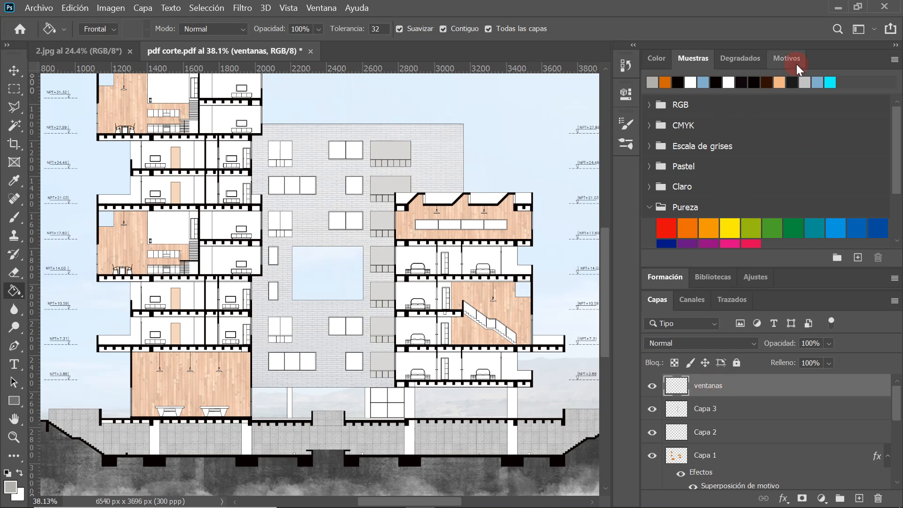
# - Choose light blue as the foreground colour and fill the facade's top-left window and its lower panels on the ventanas layer
pyautogui.moveTo(806, 76); pyautogui.dragTo(715, 84)
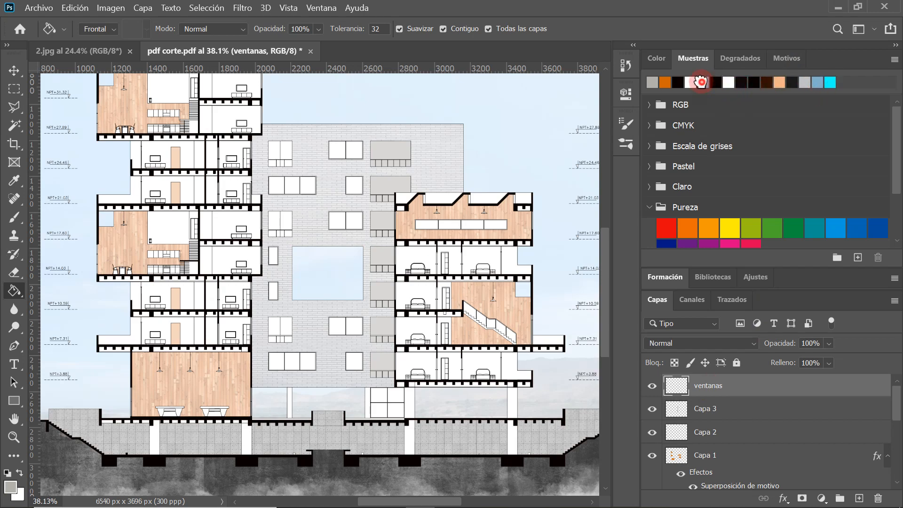
pyautogui.click(703, 82)
pyautogui.scroll(8, 249, 146)
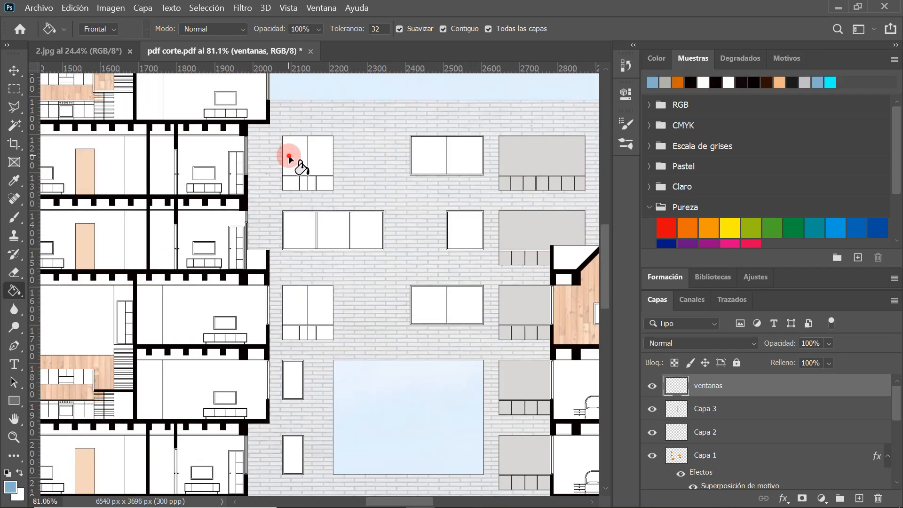
pyautogui.click(289, 158)
pyautogui.scroll(3, 294, 172)
pyautogui.click(291, 188)
pyautogui.click(306, 188)
pyautogui.click(324, 161)
pyautogui.click(334, 195)
# - Fill the second-row triple window and the framed windows on the right of the upper three rows with light blue
pyautogui.click(301, 247)
pyautogui.click(348, 247)
pyautogui.click(387, 247)
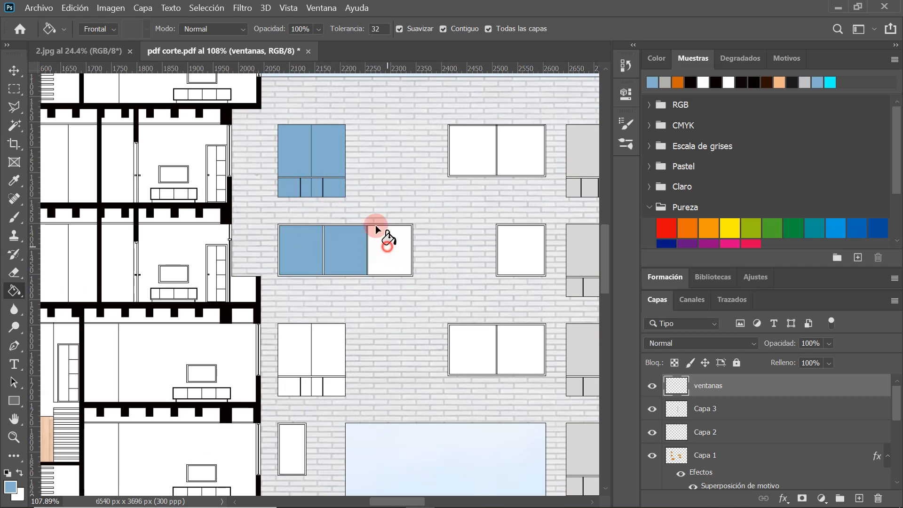
pyautogui.scroll(-3, 387, 246)
pyautogui.click(439, 215)
pyautogui.click(441, 302)
# - Fill the third-row left window with its lower panels and the two narrow windows beneath it with light blue
pyautogui.click(275, 300)
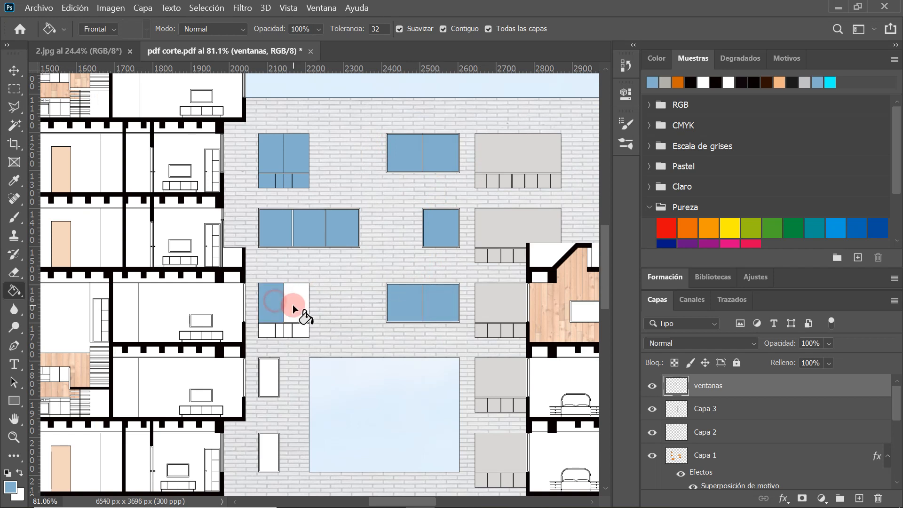
pyautogui.click(278, 330)
pyautogui.scroll(5, 284, 332)
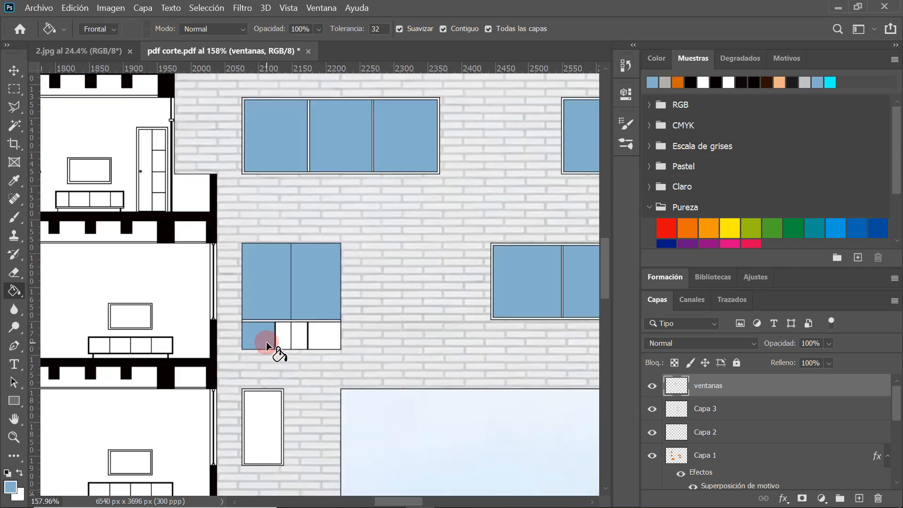
pyautogui.scroll(-5, 258, 221)
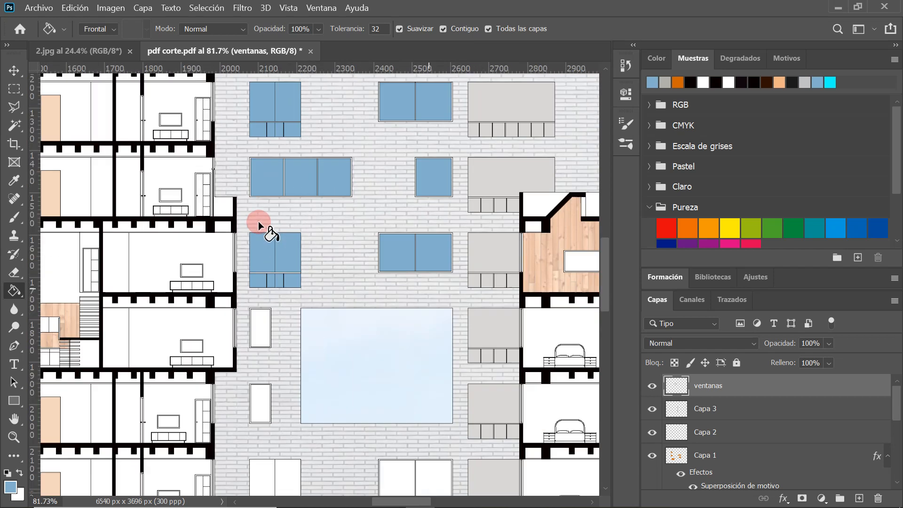
pyautogui.click(260, 325)
pyautogui.click(261, 406)
pyautogui.scroll(-3, 259, 208)
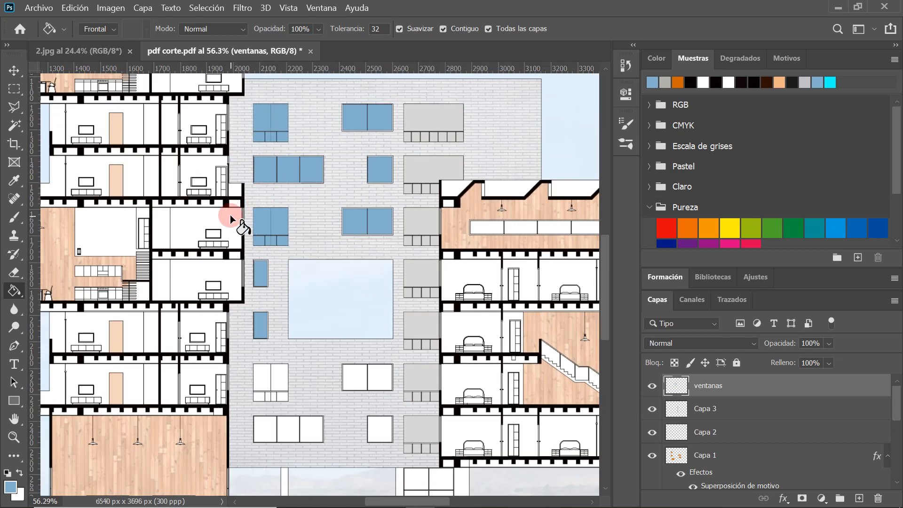
# - Fill the left window on the facade's sixth row and its lower panels with light blue
pyautogui.scroll(3, 255, 405)
pyautogui.click(279, 363)
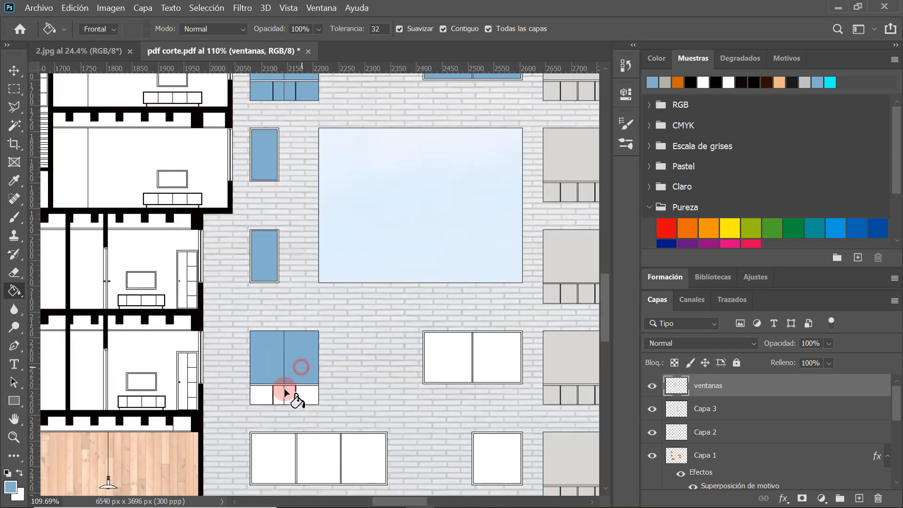
pyautogui.click(299, 360)
pyautogui.scroll(1, 273, 398)
pyautogui.click(309, 393)
# - Fill the three panes of the triple window on the facade's lowest row with light blue
pyautogui.scroll(-3, 288, 256)
pyautogui.scroll(3, 295, 331)
pyautogui.click(279, 348)
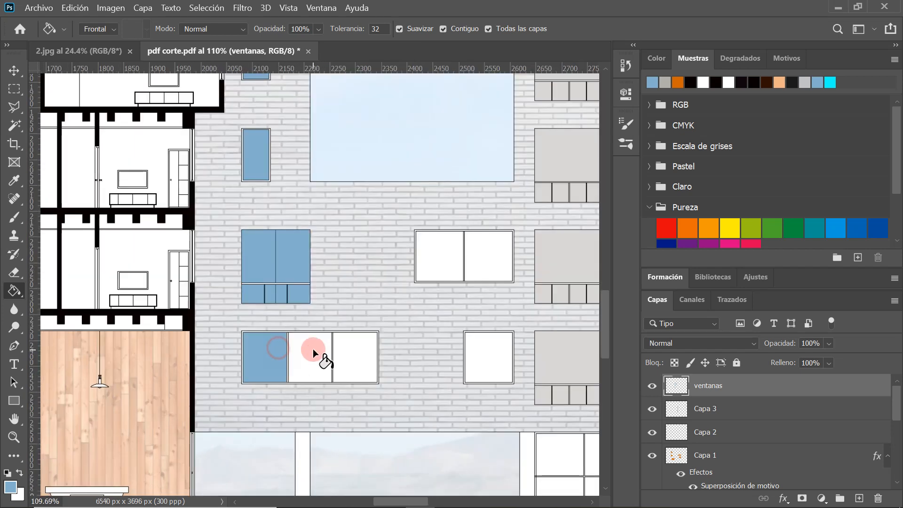
pyautogui.click(314, 352)
pyautogui.click(358, 353)
# - Fill the framed windows on the right of the facade's two lowest rows with light blue
pyautogui.scroll(-3, 282, 329)
pyautogui.scroll(2, 368, 256)
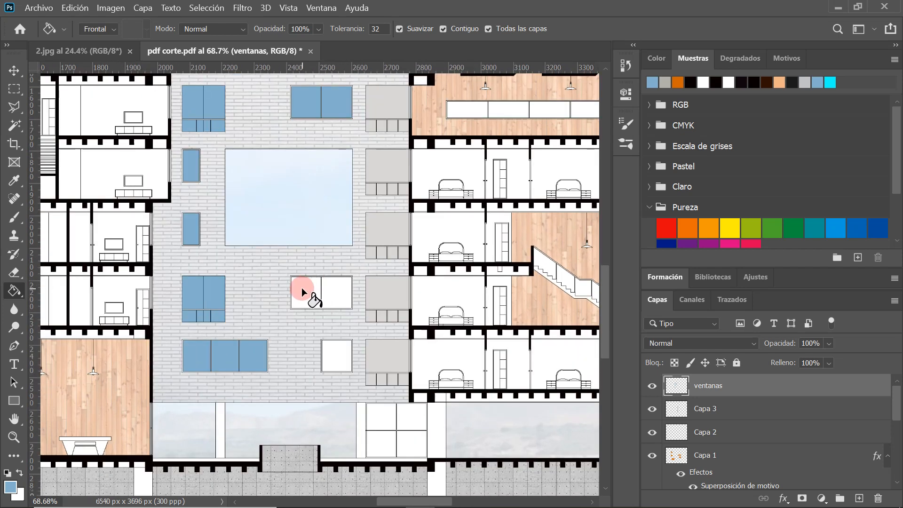
pyautogui.click(333, 293)
pyautogui.click(335, 352)
pyautogui.scroll(-4, 334, 380)
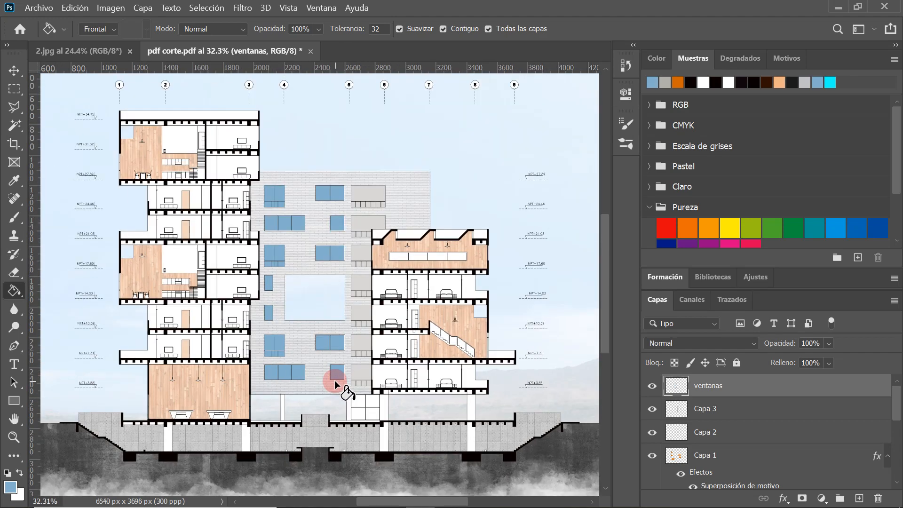
# - Review the blue facade windows up close and against the whole building section
pyautogui.scroll(4, 353, 335)
pyautogui.scroll(-3, 379, 369)
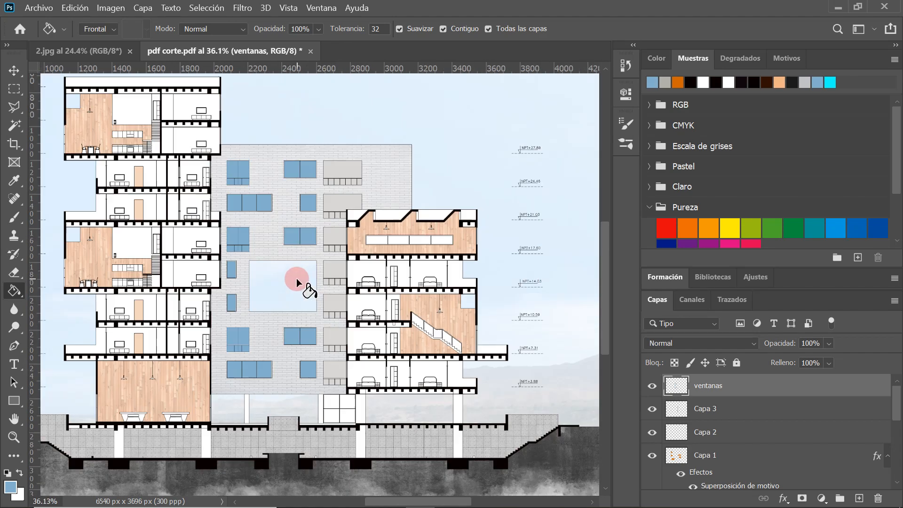
pyautogui.scroll(1, 302, 284)
pyautogui.scroll(2, 422, 238)
pyautogui.scroll(-2, 248, 243)
pyautogui.scroll(-3, 509, 318)
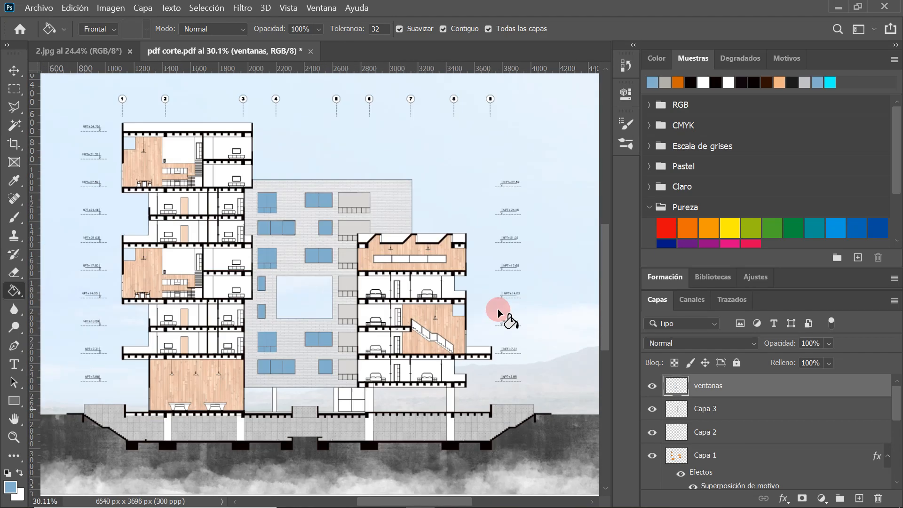
pyautogui.scroll(1, 332, 215)
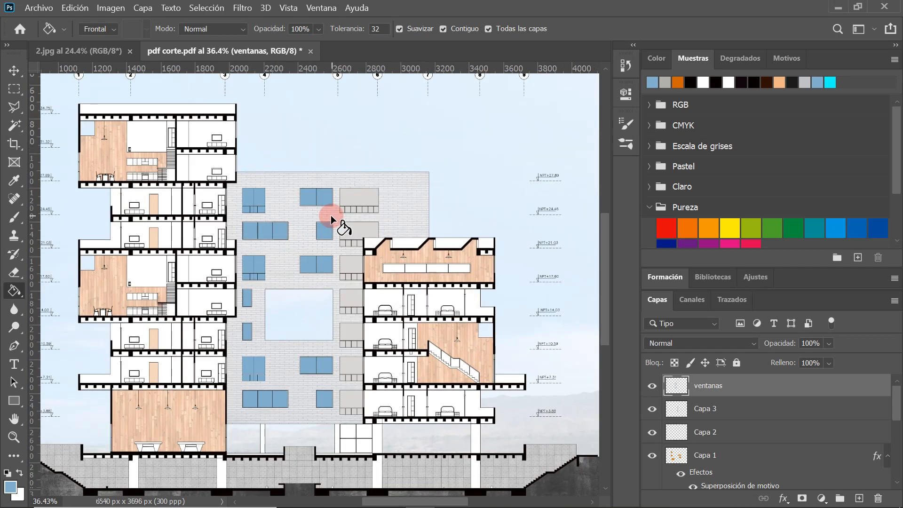
pyautogui.scroll(-2, 331, 222)
pyautogui.scroll(-1, 398, 306)
pyautogui.scroll(2, 399, 337)
pyautogui.scroll(1, 399, 338)
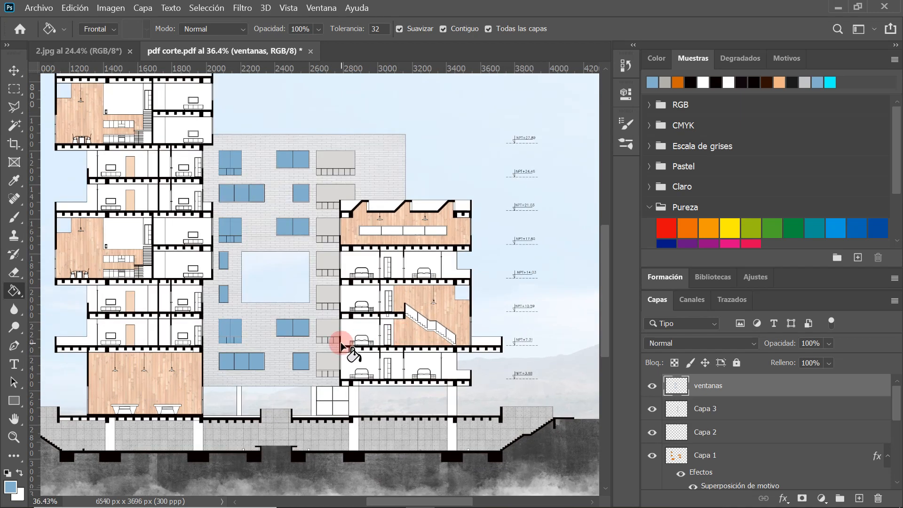
pyautogui.scroll(1, 311, 329)
pyautogui.scroll(-2, 316, 192)
pyautogui.scroll(-1, 316, 192)
pyautogui.scroll(1, 287, 254)
pyautogui.scroll(-1, 278, 272)
pyautogui.scroll(-1, 265, 353)
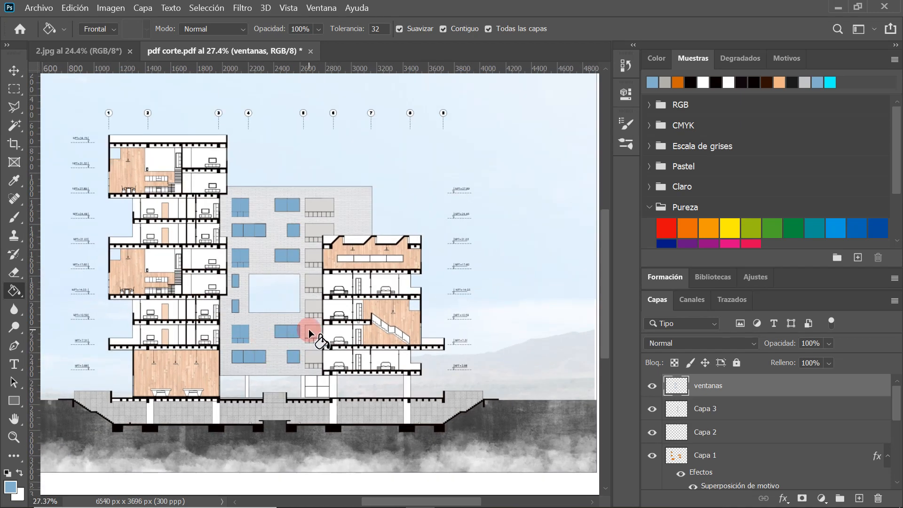
pyautogui.click(296, 300)
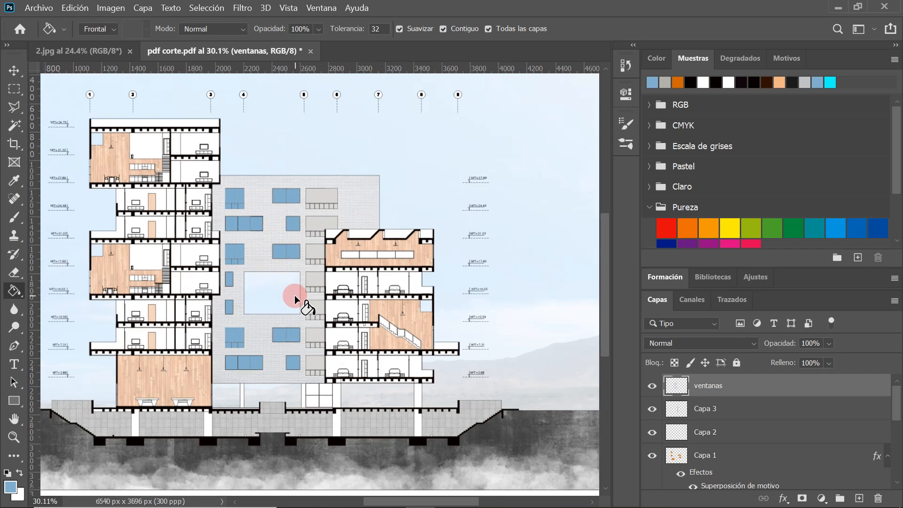
# - Lower the ventanas layer's opacity to 36% and check the windows against the facade
pyautogui.click(783, 382)
pyautogui.click(828, 344)
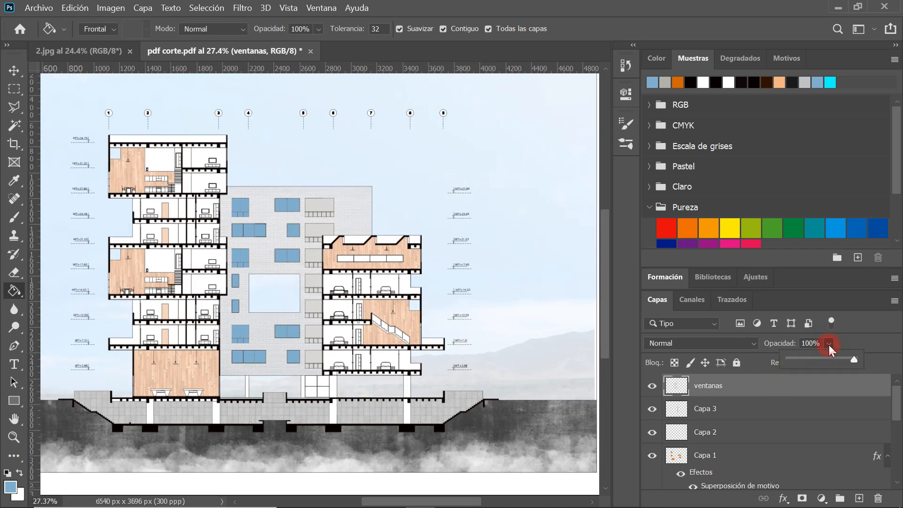
pyautogui.moveTo(824, 356); pyautogui.dragTo(815, 358)
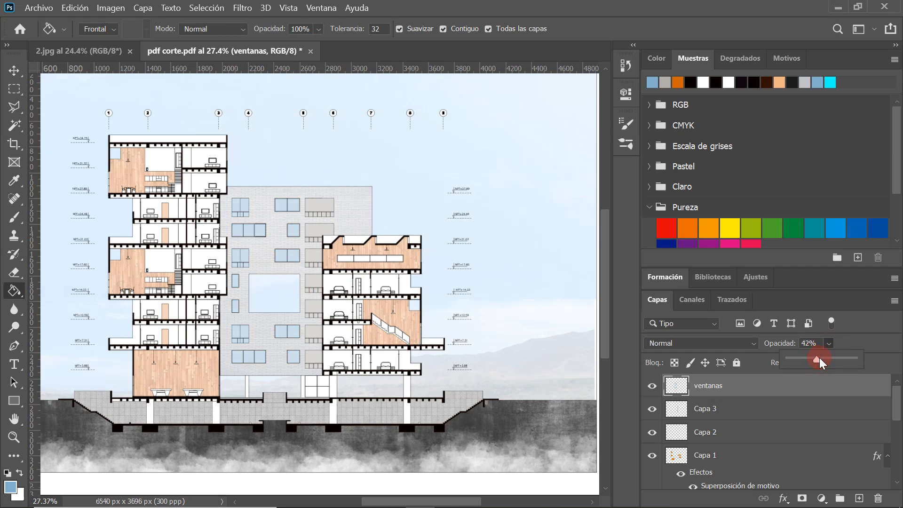
pyautogui.scroll(4, 282, 207)
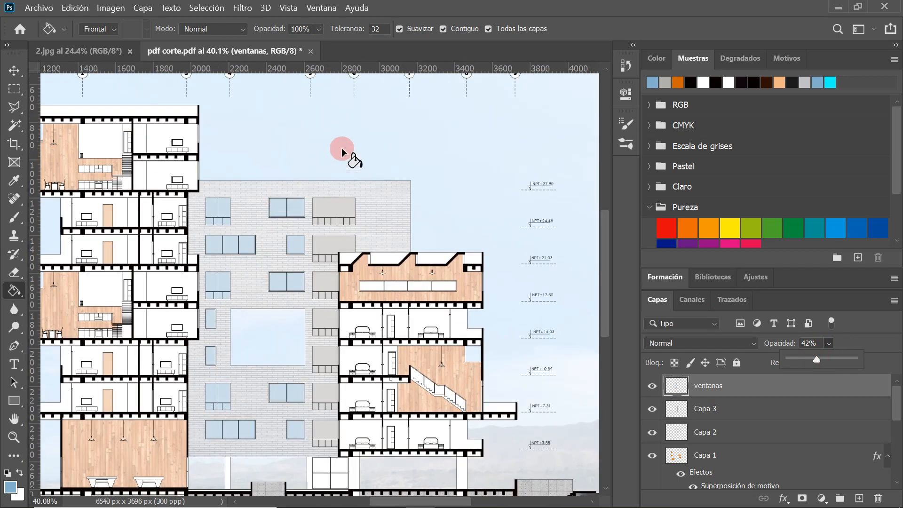
pyautogui.scroll(-3, 313, 203)
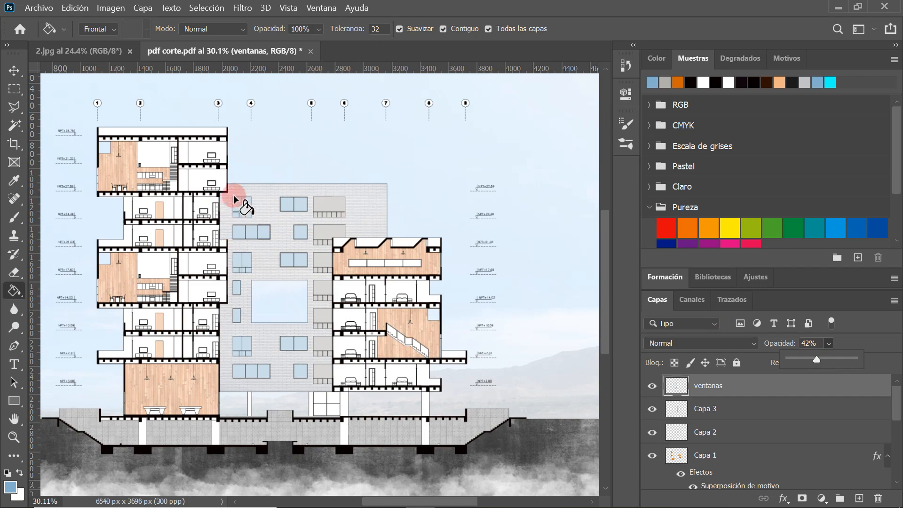
pyautogui.scroll(2, 249, 186)
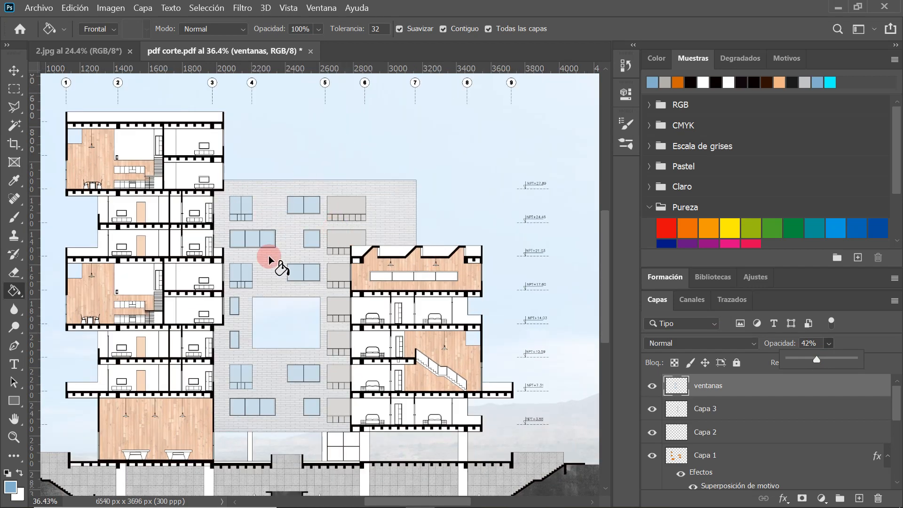
pyautogui.scroll(-3, 308, 198)
pyautogui.scroll(3, 326, 168)
pyautogui.scroll(-2, 256, 270)
pyautogui.scroll(2, 256, 275)
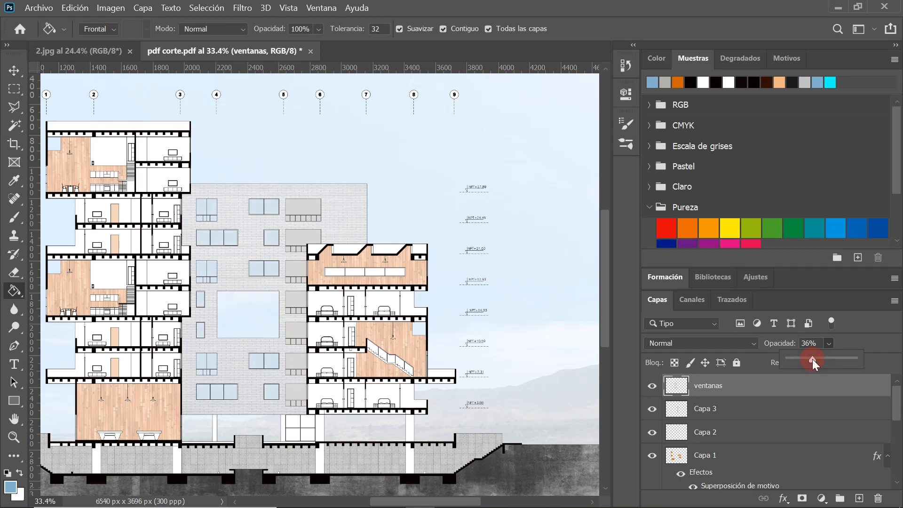
pyautogui.scroll(-4, 257, 325)
pyautogui.scroll(3, 367, 257)
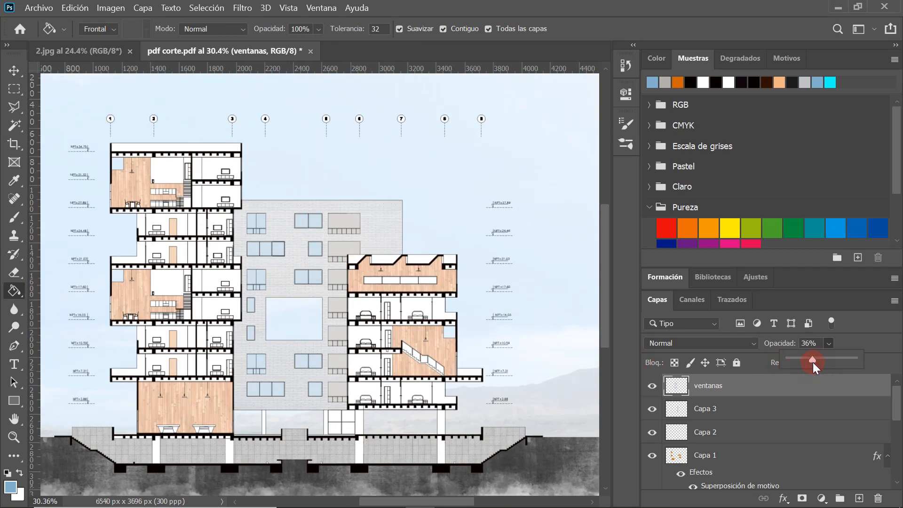
# - Create a new layer above ventanas and choose grey as the foreground colour
pyautogui.click(859, 499)
pyautogui.scroll(2, 304, 284)
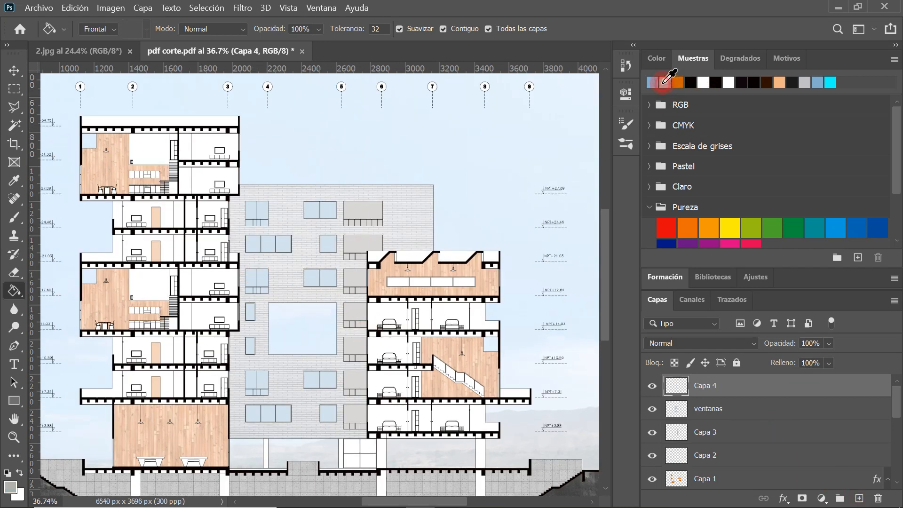
pyautogui.scroll(2, 360, 285)
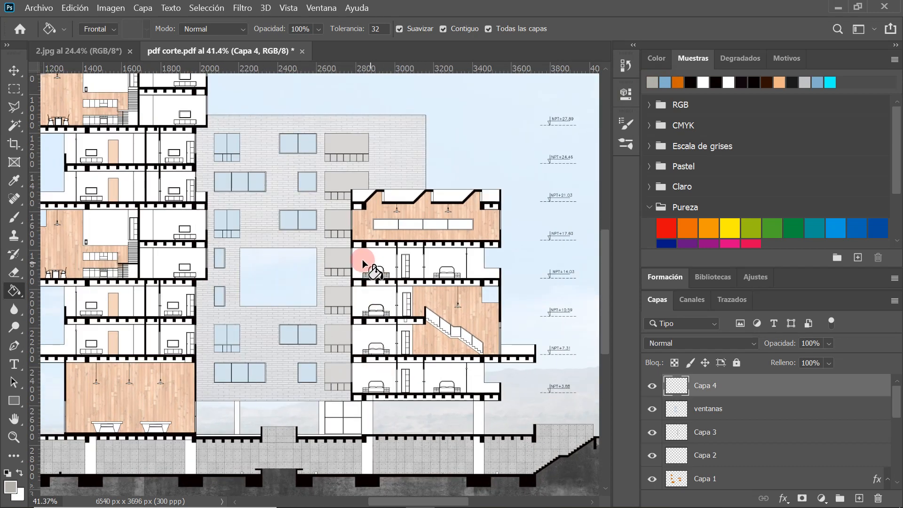
# - Fill the two stacked rooms on the right of the left tower's top duplex with grey on the new layer
pyautogui.scroll(1, 165, 151)
pyautogui.click(186, 142)
pyautogui.scroll(2, 165, 152)
pyautogui.click(165, 151)
pyautogui.click(167, 190)
pyautogui.click(192, 185)
pyautogui.click(195, 246)
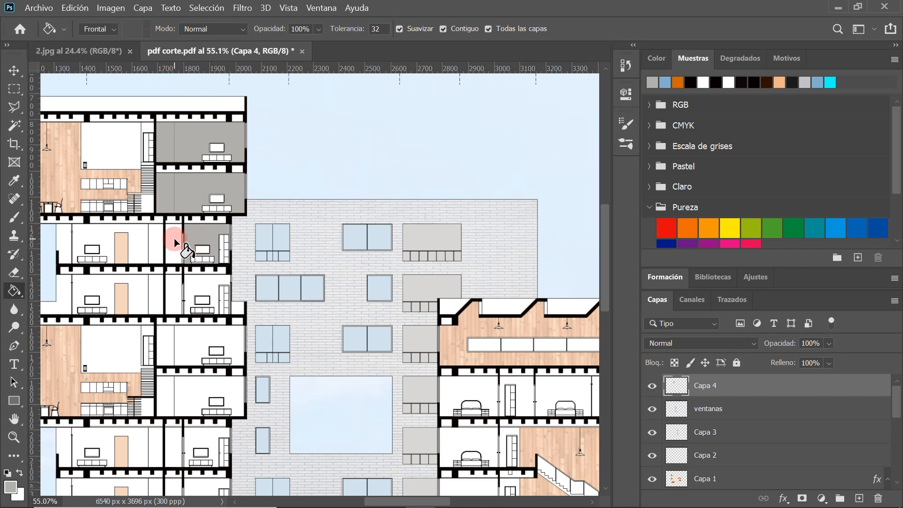
pyautogui.click(174, 241)
pyautogui.click(175, 287)
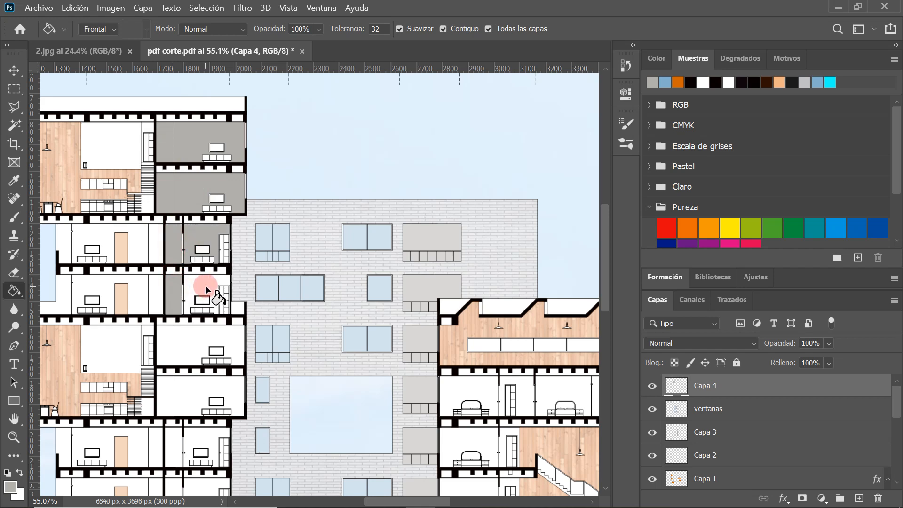
pyautogui.hotkey('ctrl', 'z')
pyautogui.hotkey('ctrl', 'z')
pyautogui.hotkey('ctrl', 'z')
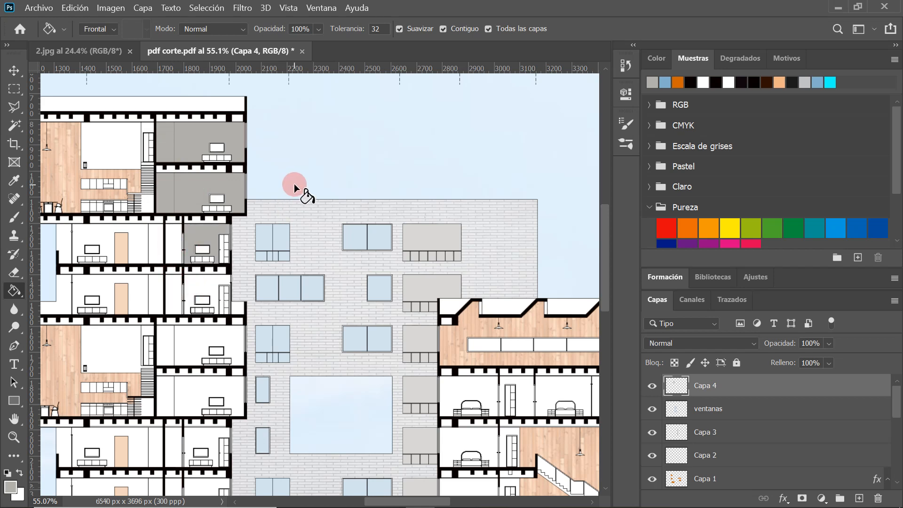
# - Fill the two stacked rooms on the right of the left tower's lower duplex with grey
pyautogui.scroll(-3, 299, 191)
pyautogui.scroll(1, 288, 188)
pyautogui.click(202, 292)
pyautogui.click(201, 329)
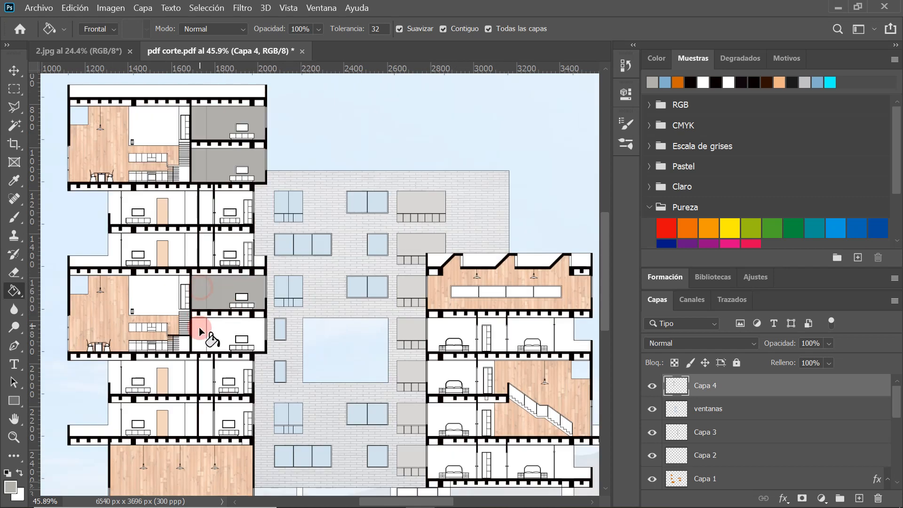
pyautogui.click(216, 333)
# - Fill the four rooms with the orange doors on the left tower's intermediate floors with grey
pyautogui.scroll(-4, 262, 256)
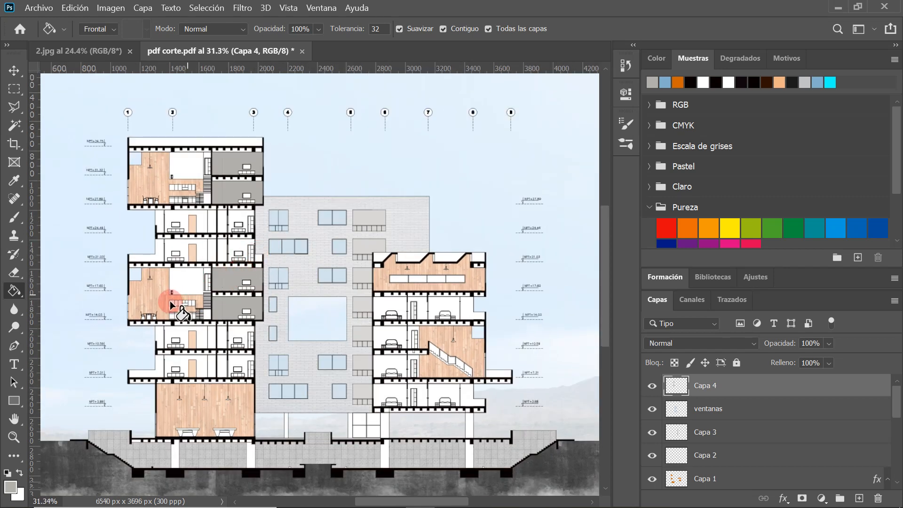
pyautogui.scroll(3, 170, 305)
pyautogui.scroll(1, 184, 376)
pyautogui.click(184, 378)
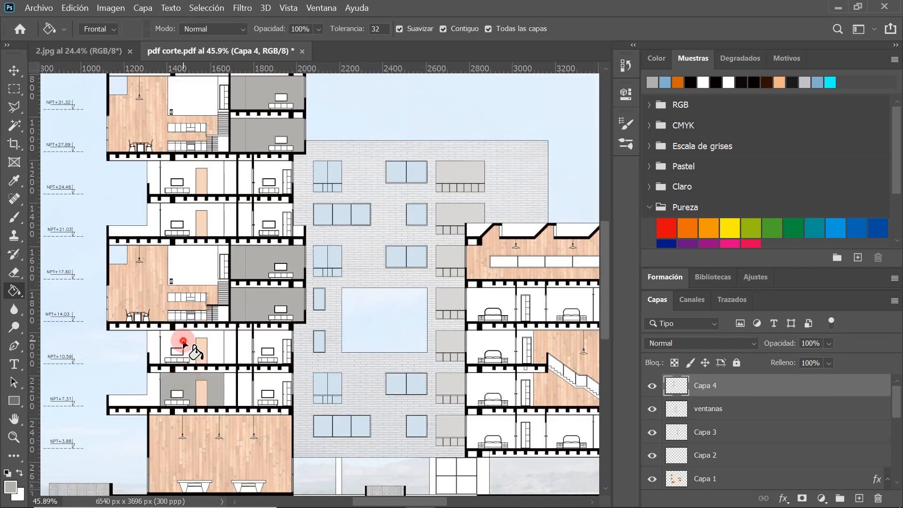
pyautogui.click(181, 343)
pyautogui.scroll(-2, 219, 417)
pyautogui.scroll(2, 172, 265)
pyautogui.click(195, 255)
pyautogui.click(200, 218)
# - Lower the opacity of the Capa 4 layer to 43%
pyautogui.scroll(-5, 194, 294)
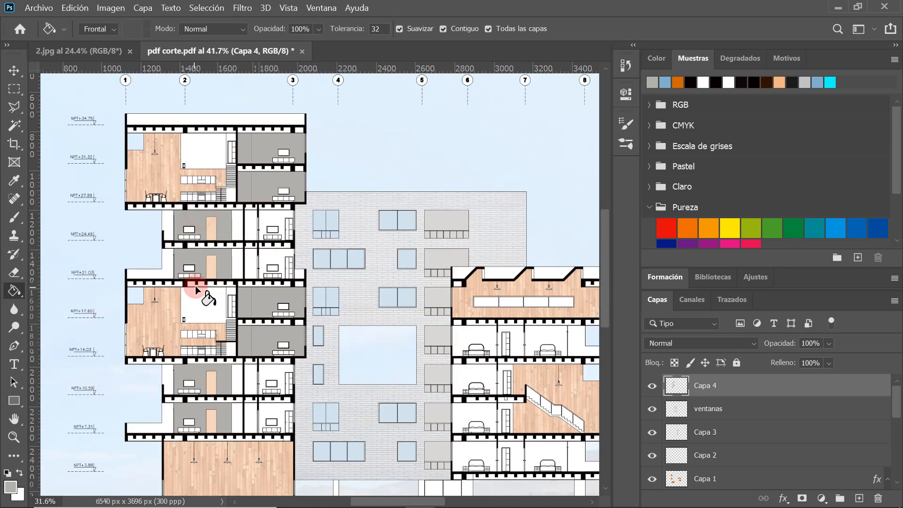
pyautogui.scroll(-1, 273, 291)
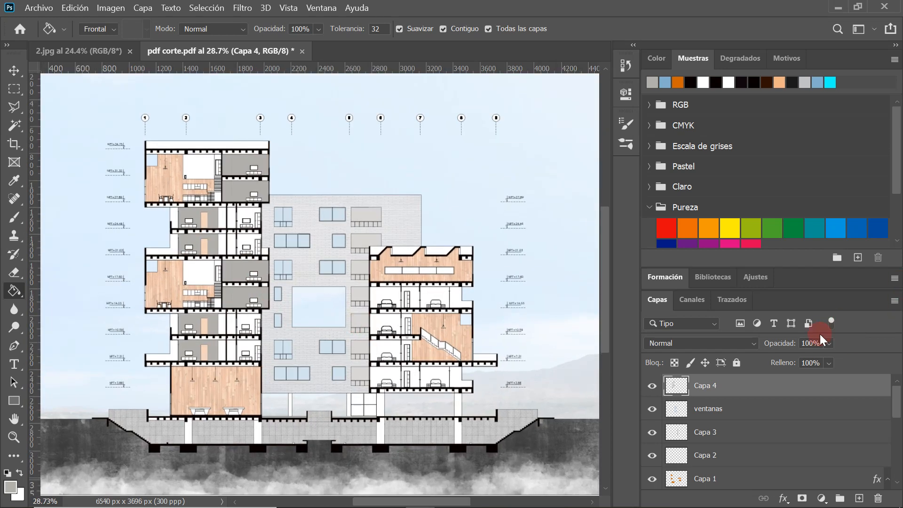
pyautogui.moveTo(829, 360); pyautogui.dragTo(817, 358)
# - Examine the softened grey room fills across the whole building section
pyautogui.scroll(1, 413, 343)
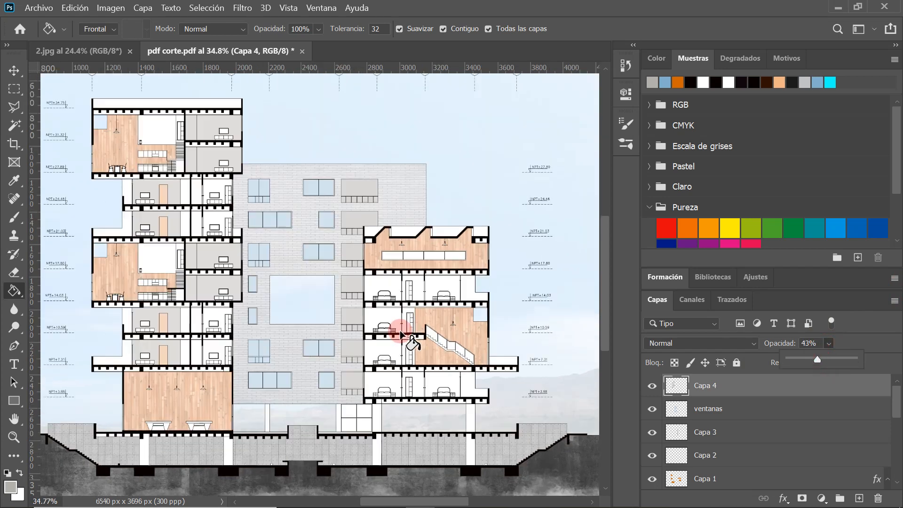
pyautogui.scroll(-1, 296, 276)
pyautogui.scroll(1, 295, 276)
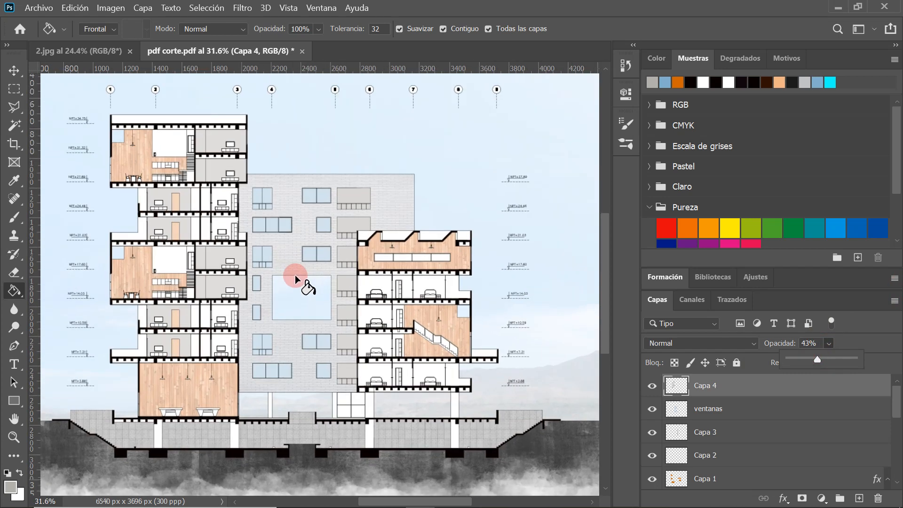
pyautogui.scroll(-1, 295, 275)
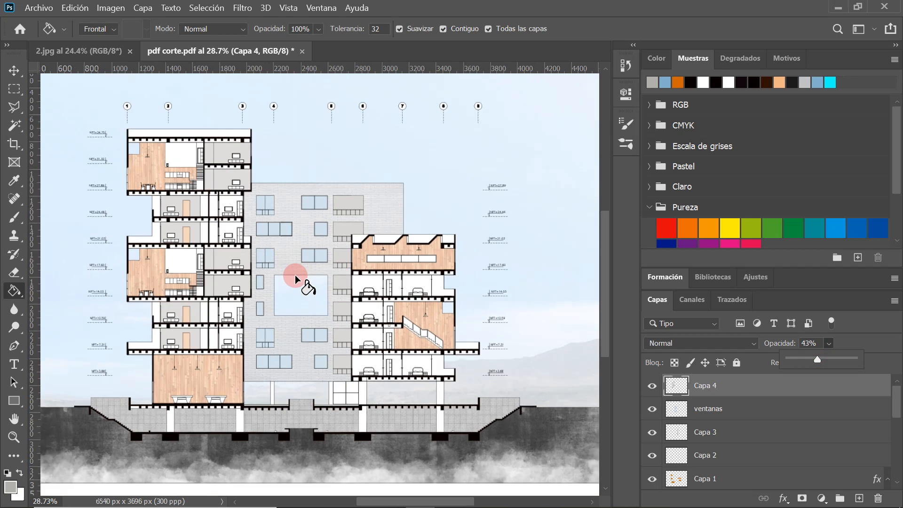
pyautogui.scroll(1, 434, 362)
pyautogui.scroll(1, 434, 362)
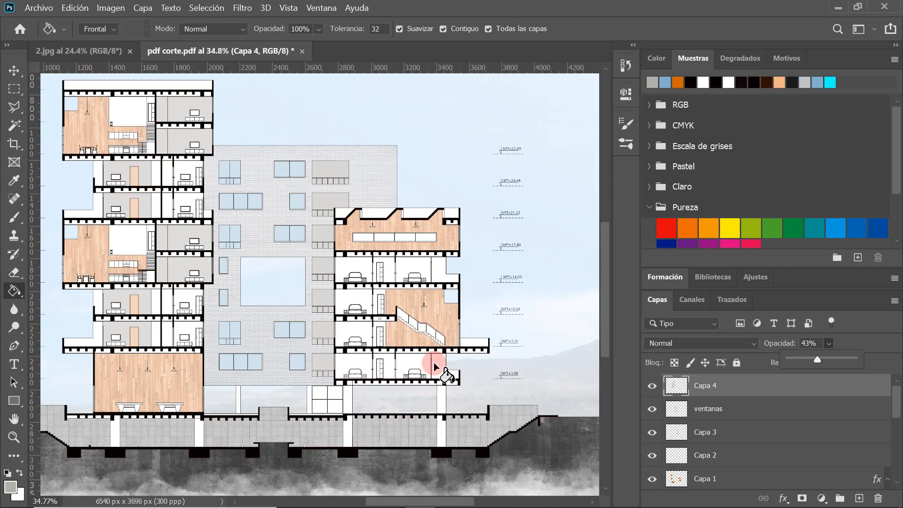
pyautogui.scroll(-1, 434, 362)
pyautogui.scroll(1, 276, 205)
pyautogui.scroll(-2, 281, 236)
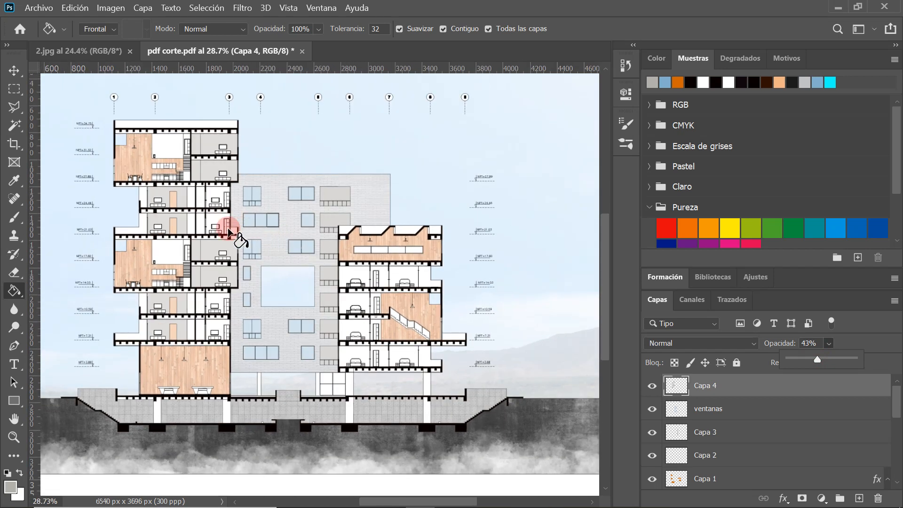
pyautogui.scroll(1, 235, 236)
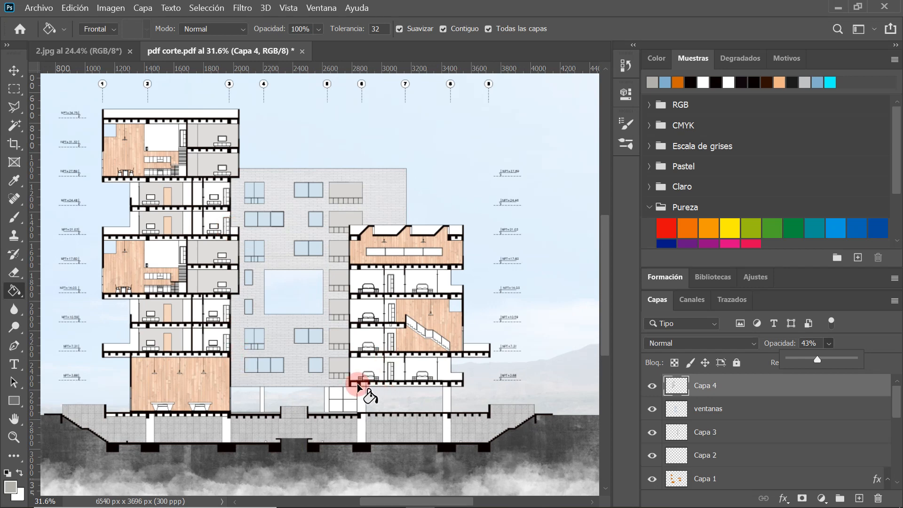
# - Switch to the Move tool and select the ventanas layer through a blue facade window
pyautogui.scroll(3, 348, 386)
pyautogui.press('v')
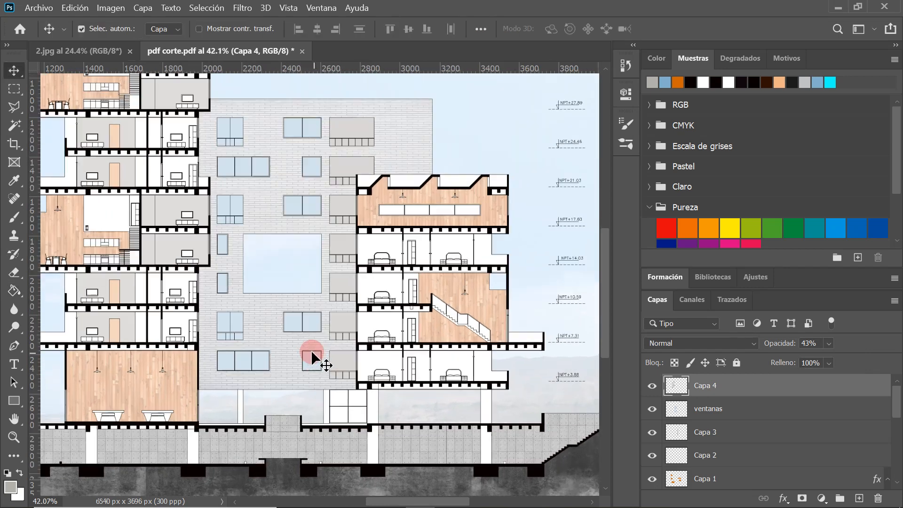
pyautogui.click(310, 319)
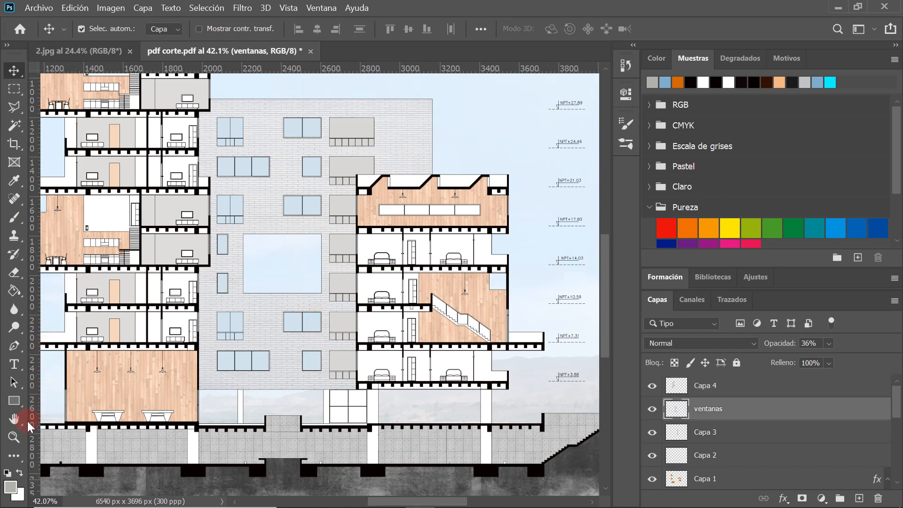
# - Raise the ventanas layer's opacity to 100% and sample the facade windows' blue as the foreground colour
pyautogui.click(830, 348)
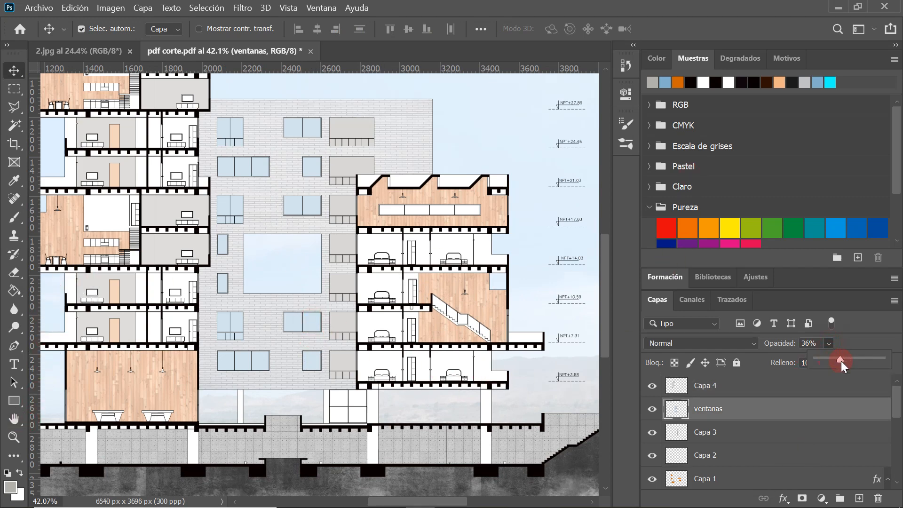
pyautogui.moveTo(898, 360); pyautogui.dragTo(902, 360)
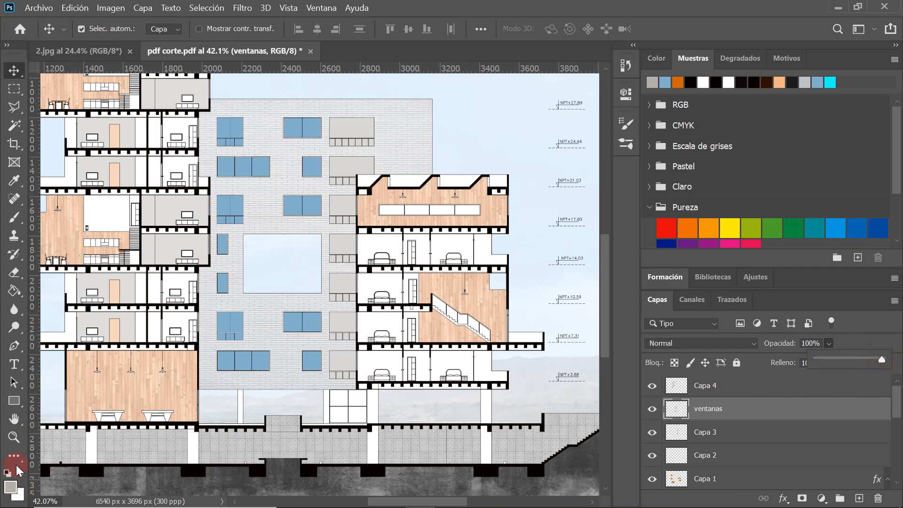
pyautogui.click(14, 292)
pyautogui.click(11, 486)
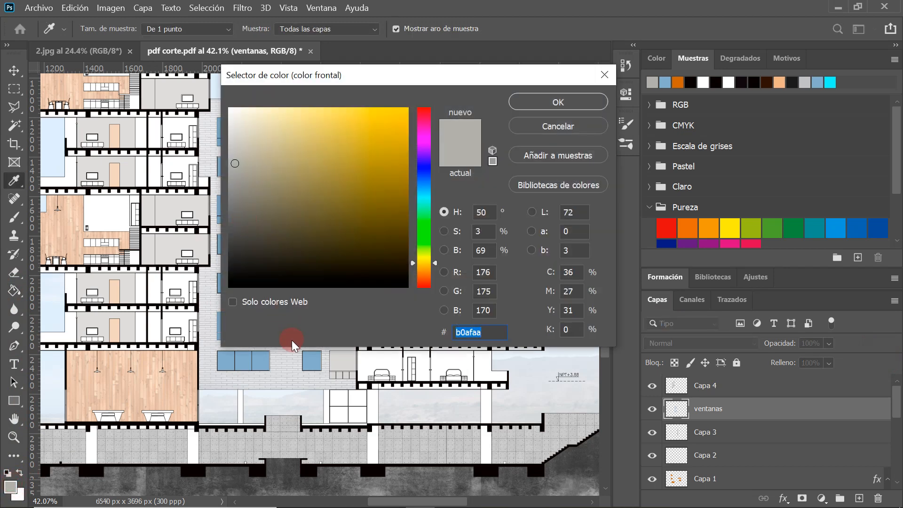
pyautogui.click(312, 360)
pyautogui.click(535, 99)
# - Fill the four panes of the ground-floor window under the brick facade with the sampled blue
pyautogui.scroll(1, 325, 405)
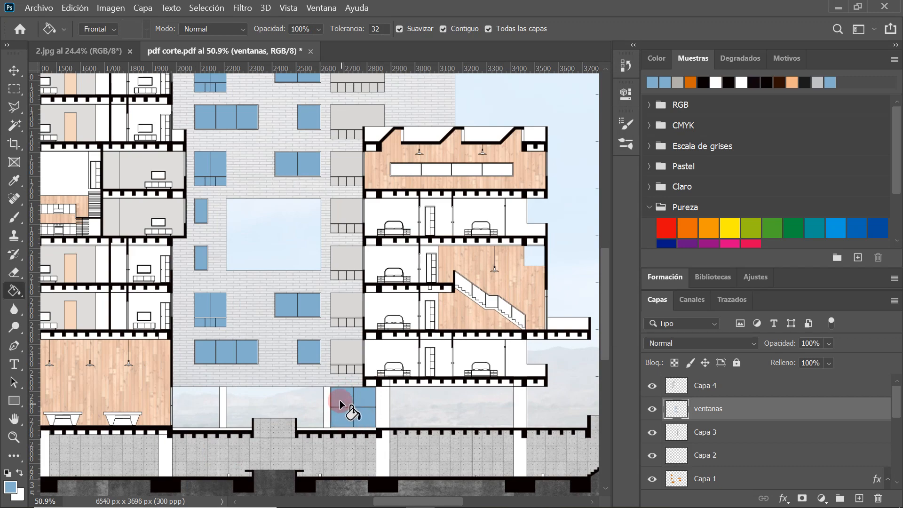
pyautogui.scroll(-1, 347, 410)
pyautogui.scroll(-1, 347, 414)
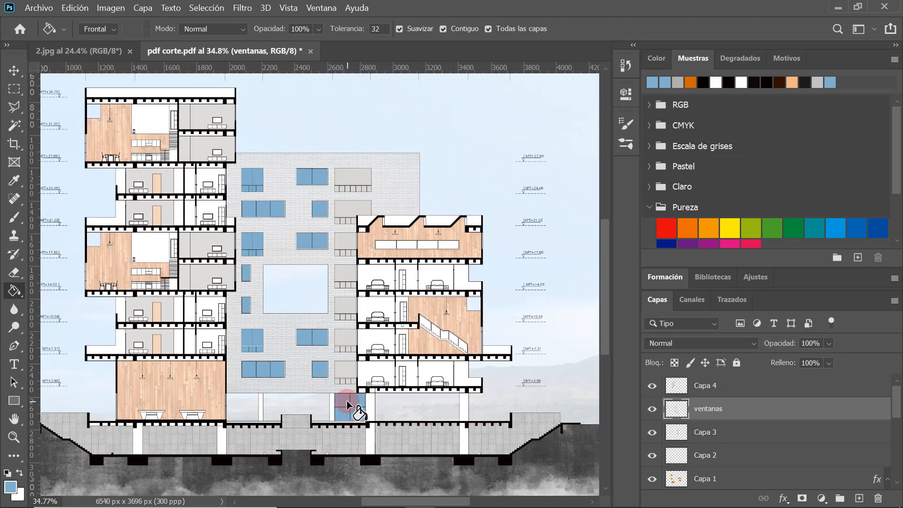
pyautogui.scroll(1, 346, 400)
pyautogui.scroll(-1, 347, 400)
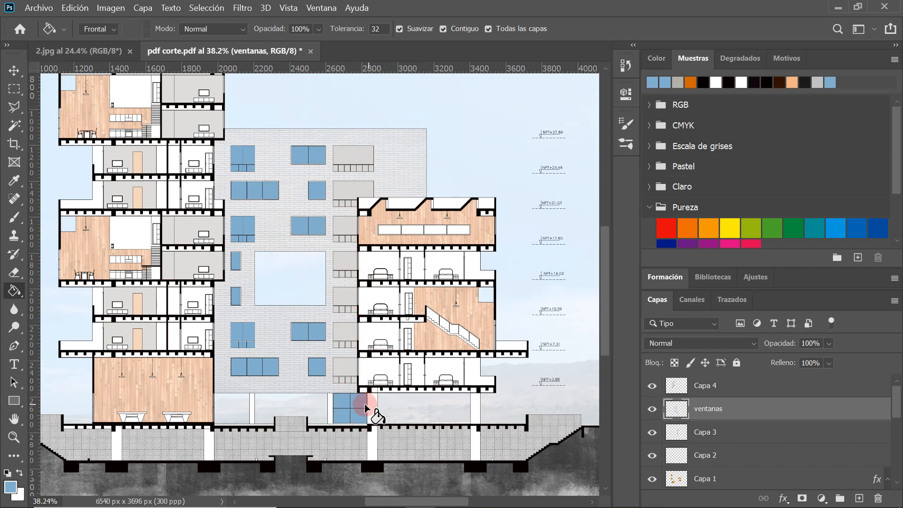
pyautogui.scroll(3, 357, 407)
# - Lower the ventanas layer's opacity to 51%
pyautogui.click(673, 409)
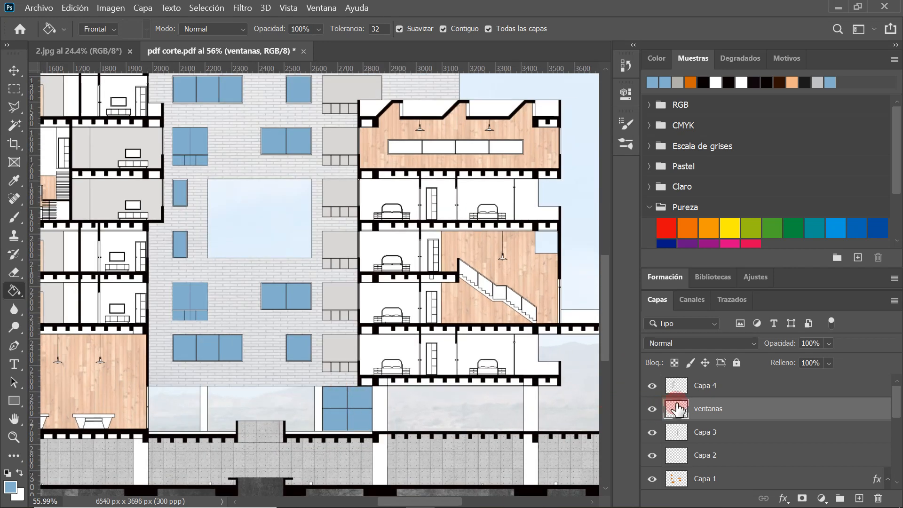
pyautogui.click(830, 344)
pyautogui.moveTo(833, 360); pyautogui.dragTo(826, 359)
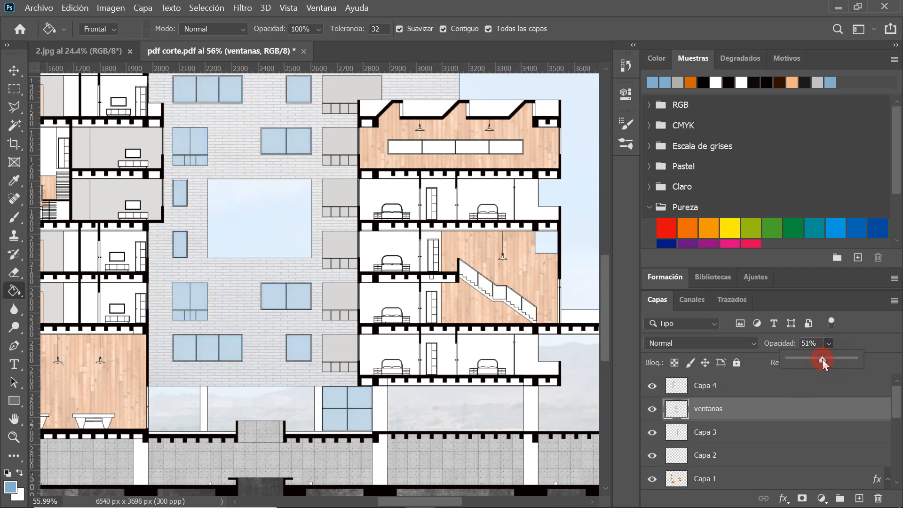
pyautogui.scroll(-3, 483, 337)
pyautogui.scroll(-1, 710, 398)
pyautogui.scroll(1, 725, 390)
# - Add a new empty layer above Capa 4 and switch to the Move tool
pyautogui.click(725, 394)
pyautogui.click(699, 393)
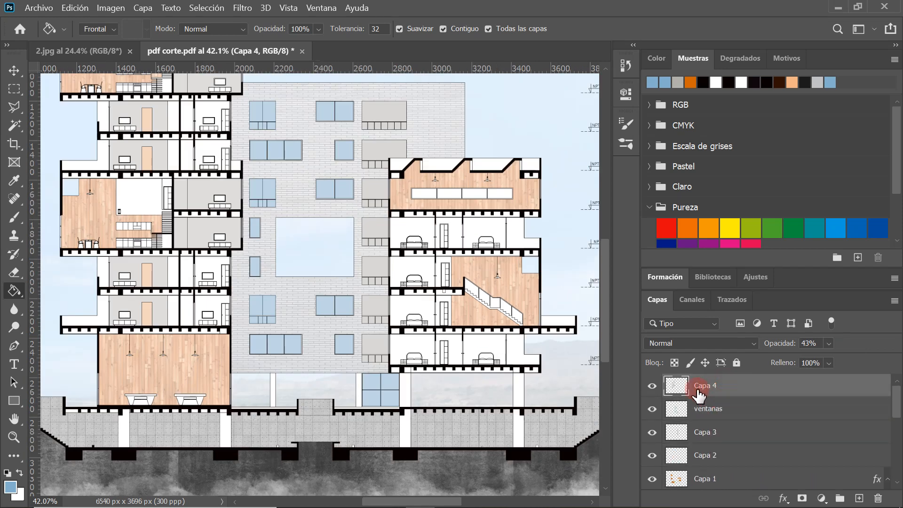
pyautogui.click(858, 499)
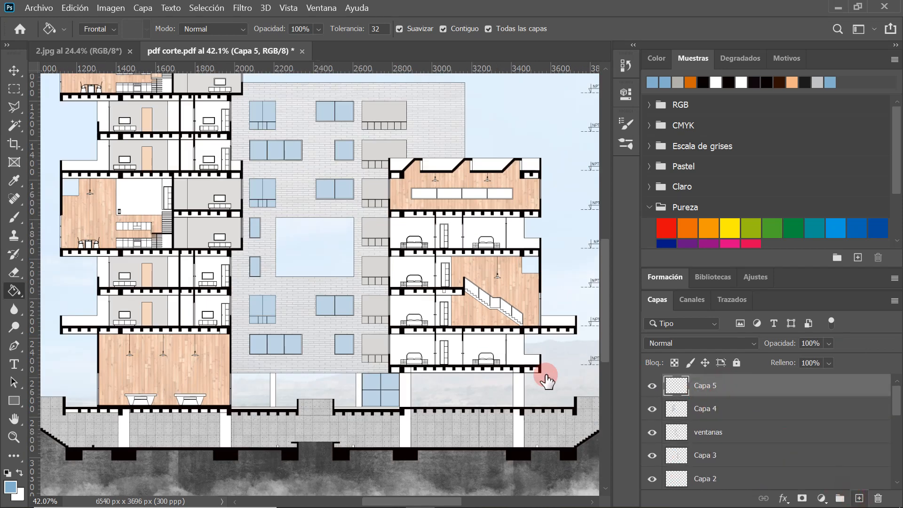
pyautogui.scroll(-3, 414, 302)
pyautogui.click(408, 294)
pyautogui.scroll(1, 408, 295)
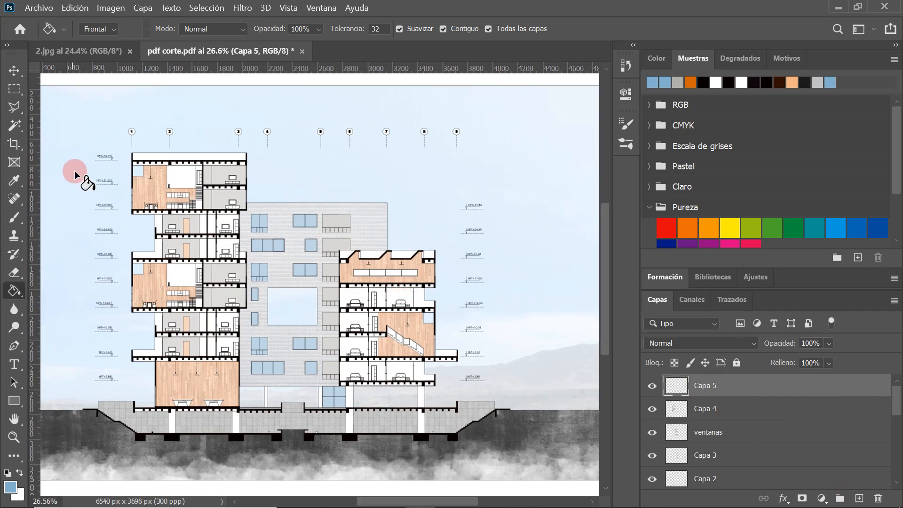
pyautogui.click(13, 71)
# - Examine the whole building section and compare it with the reference image 2.jpg
pyautogui.scroll(2, 306, 289)
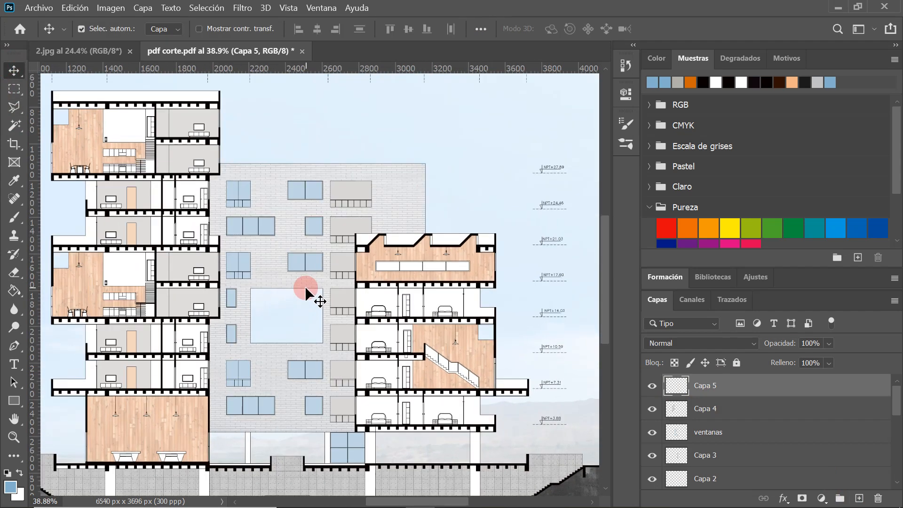
pyautogui.scroll(-1, 305, 286)
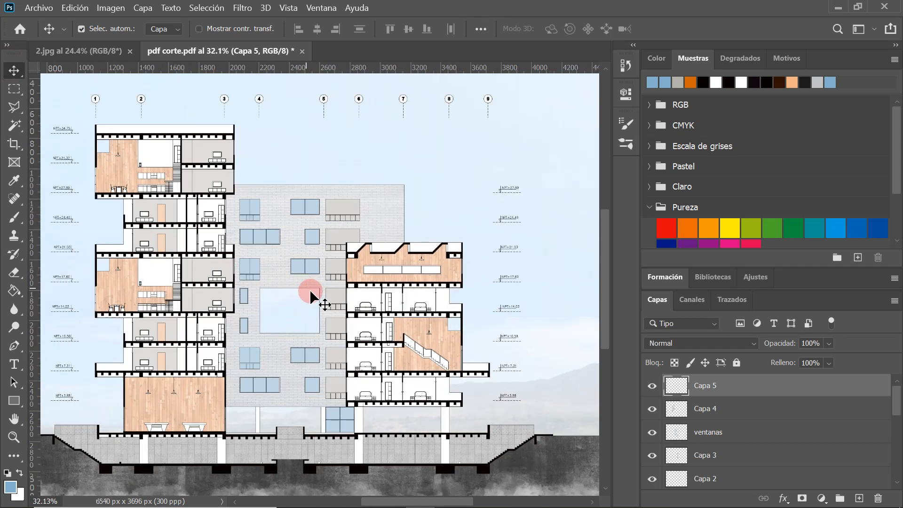
pyautogui.scroll(1, 535, 446)
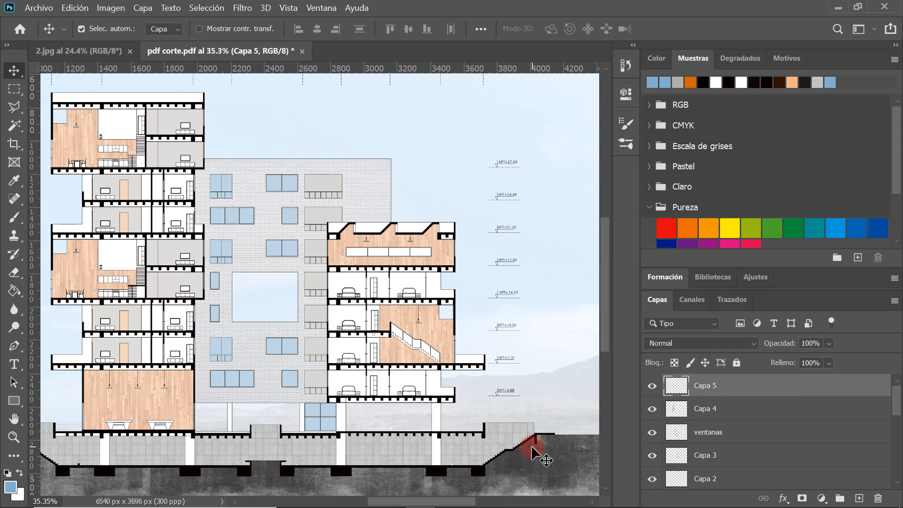
pyautogui.scroll(-5, 451, 376)
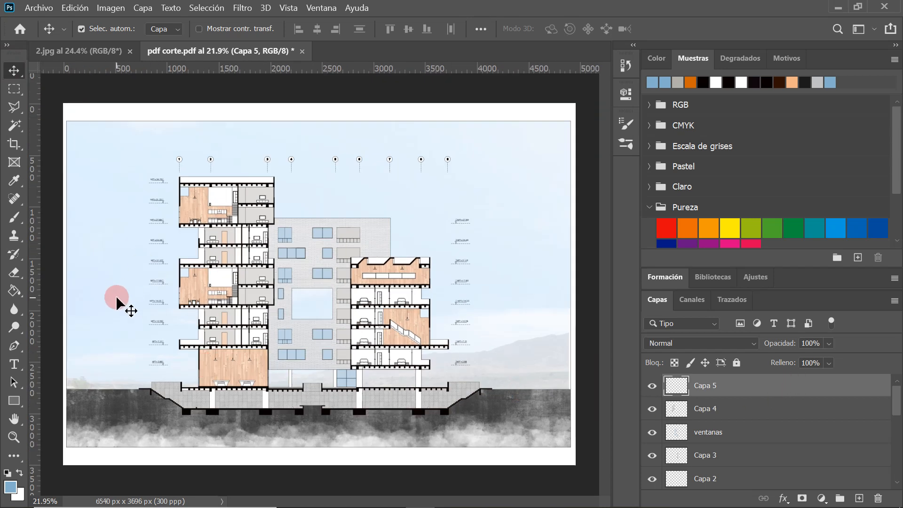
pyautogui.scroll(-1, 220, 347)
pyautogui.scroll(2, 469, 399)
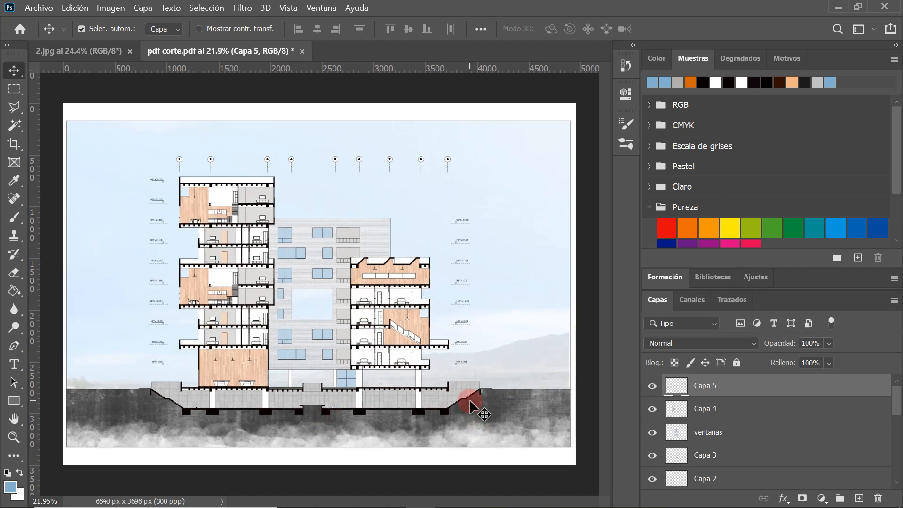
pyautogui.scroll(-1, 345, 368)
pyautogui.scroll(1, 472, 372)
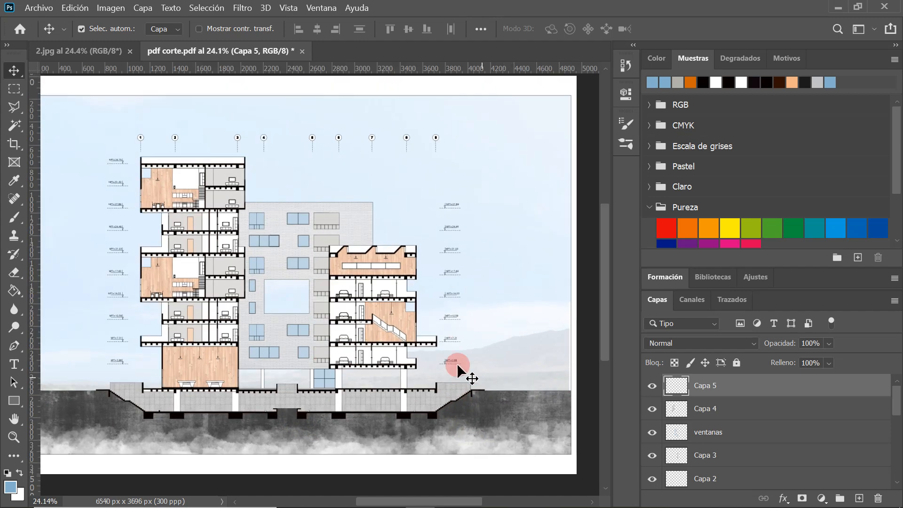
pyautogui.scroll(2, 343, 393)
pyautogui.scroll(1, 520, 386)
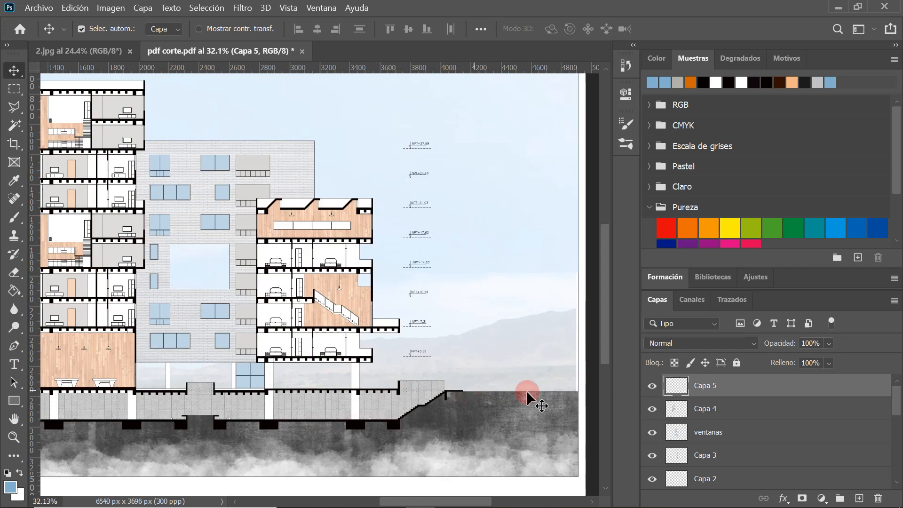
pyautogui.scroll(-1, 468, 389)
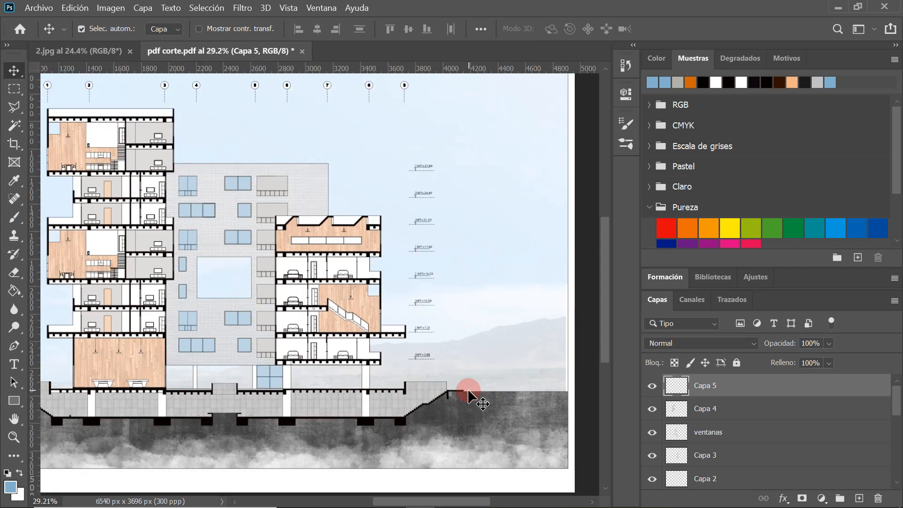
pyautogui.scroll(-1, 535, 389)
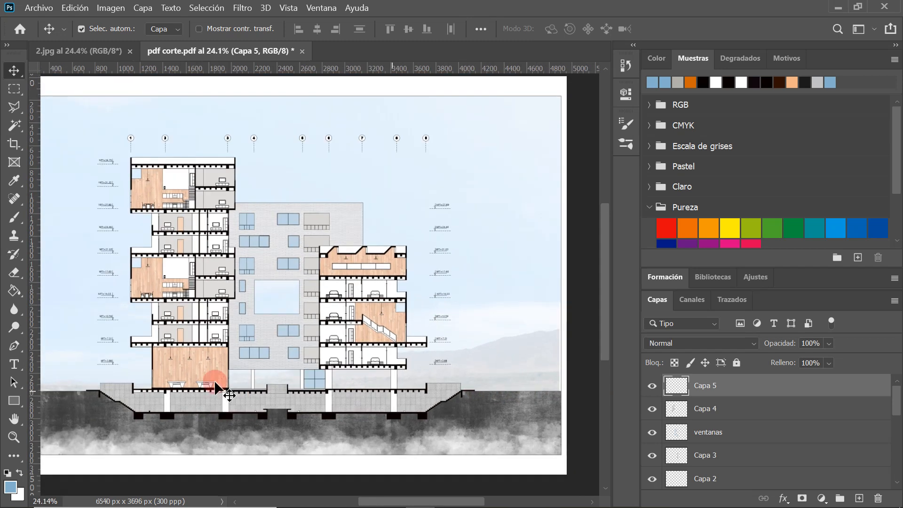
pyautogui.scroll(3, 267, 399)
pyautogui.scroll(-3, 261, 394)
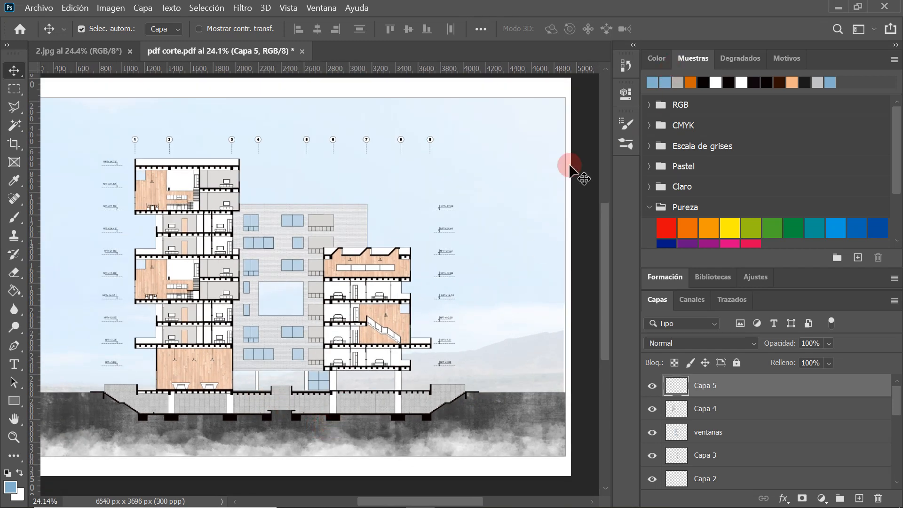
pyautogui.scroll(1, 326, 392)
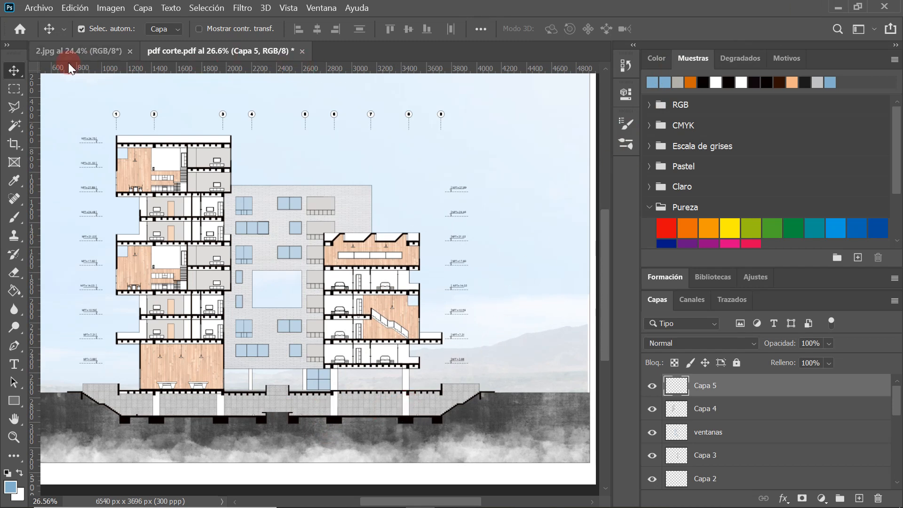
pyautogui.click(77, 51)
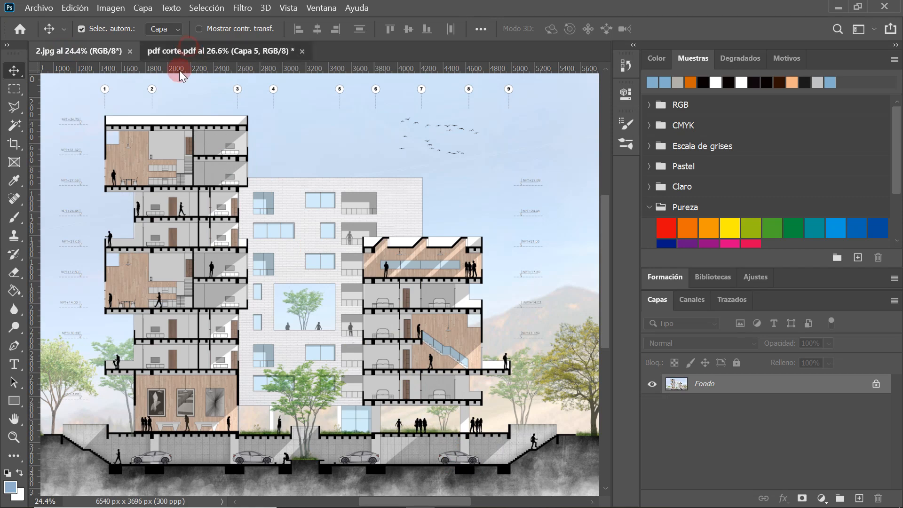
pyautogui.click(188, 52)
# - Switch to File Explorer and open the arboles folder inside Materiales de corte
pyautogui.click(838, 9)
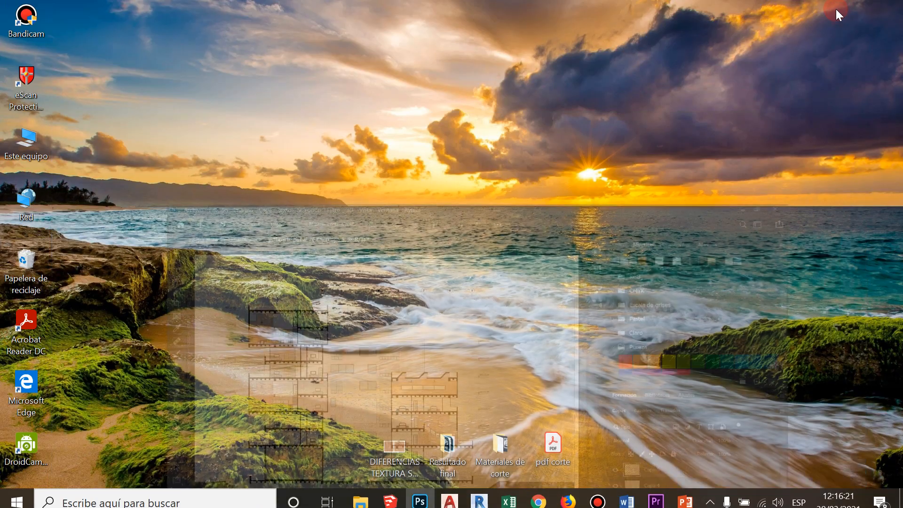
pyautogui.doubleClick(499, 453)
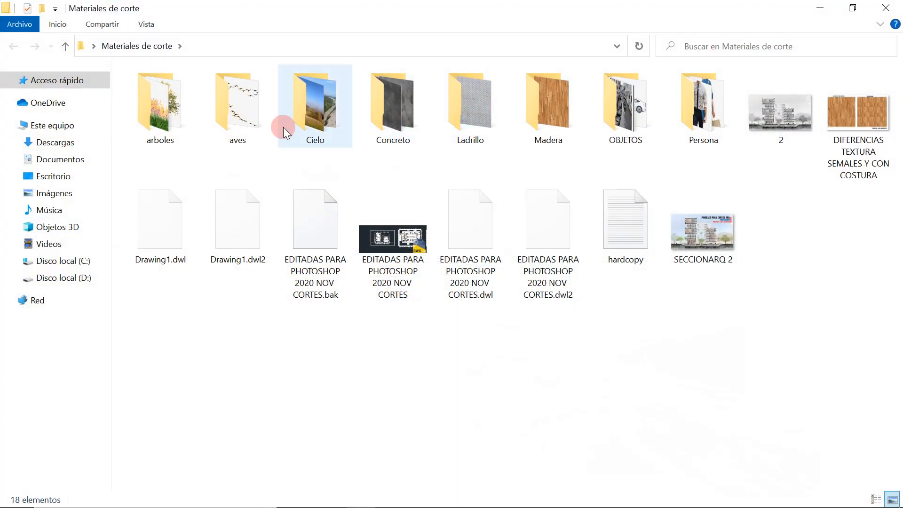
pyautogui.doubleClick(156, 120)
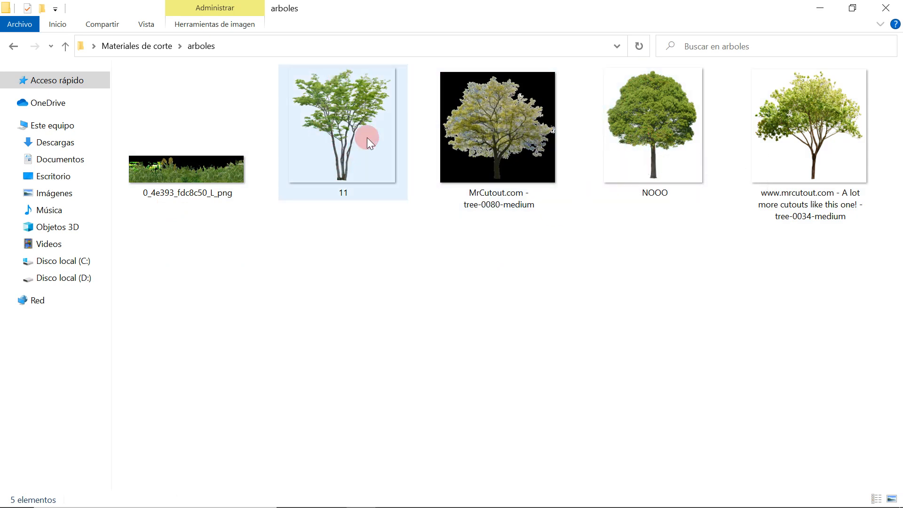
# - Place the tree image 11 in the pdf corte.pdf document and scale it down to 17.92%
pyautogui.moveTo(354, 171)
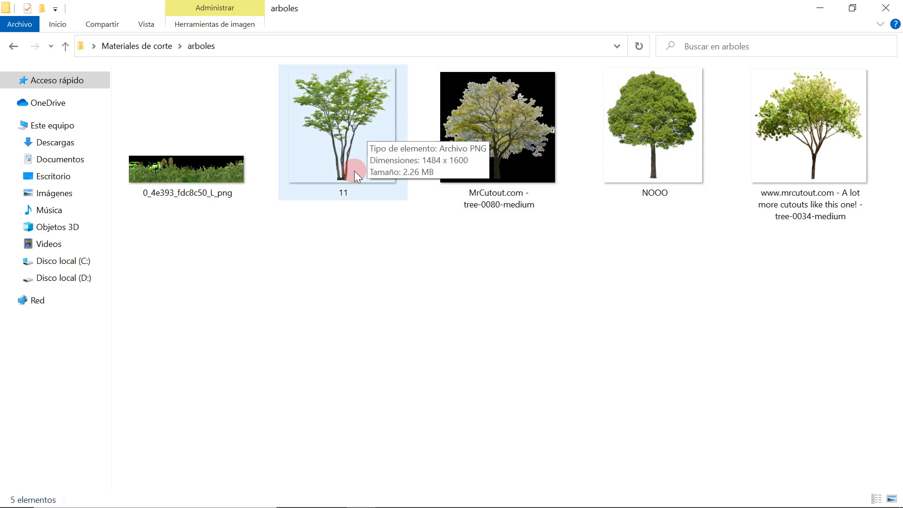
pyautogui.moveTo(352, 132); pyautogui.dragTo(320, 305)
pyautogui.scroll(-2, 321, 306)
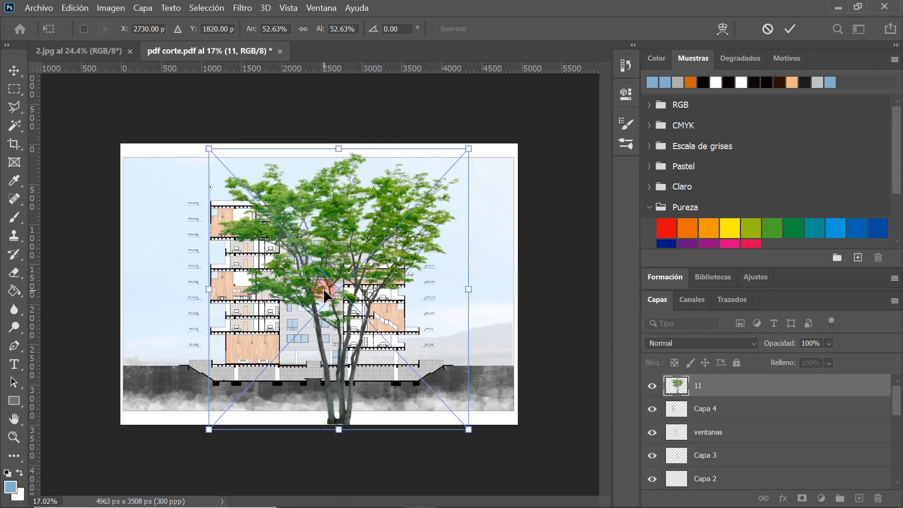
pyautogui.moveTo(468, 149); pyautogui.dragTo(298, 335)
pyautogui.scroll(1, 243, 409)
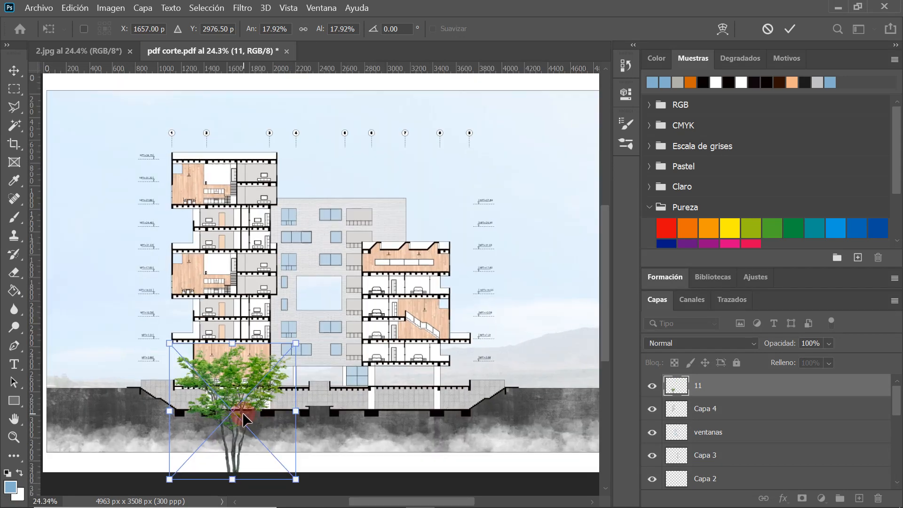
# - Scale the tree to 11.84% and position it in front of the brick facade with its trunk in the central planter
pyautogui.moveTo(228, 372); pyautogui.dragTo(334, 280)
pyautogui.scroll(2, 289, 384)
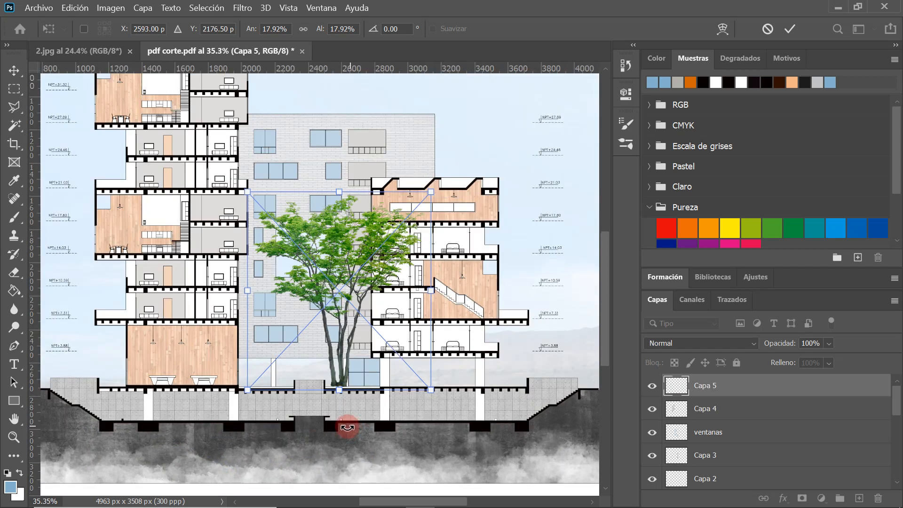
pyautogui.moveTo(440, 169); pyautogui.dragTo(370, 242)
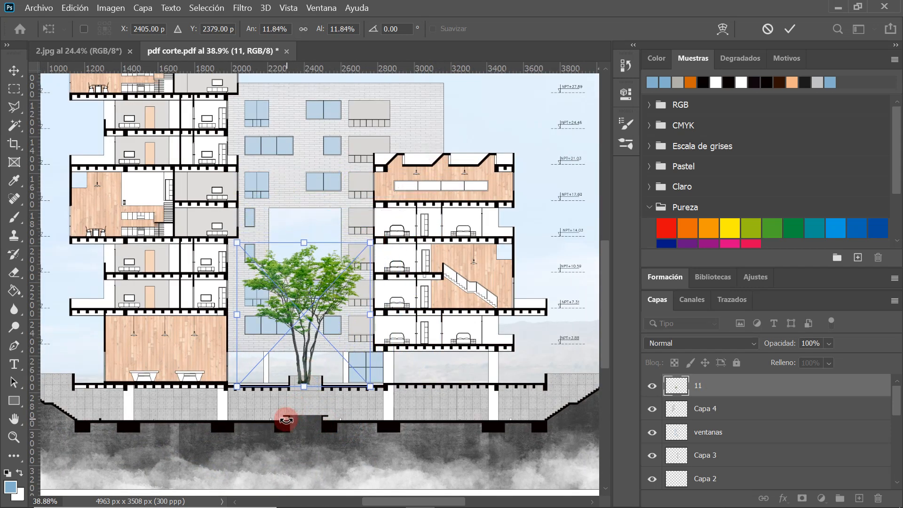
pyautogui.scroll(2, 287, 421)
pyautogui.moveTo(324, 193); pyautogui.dragTo(319, 239)
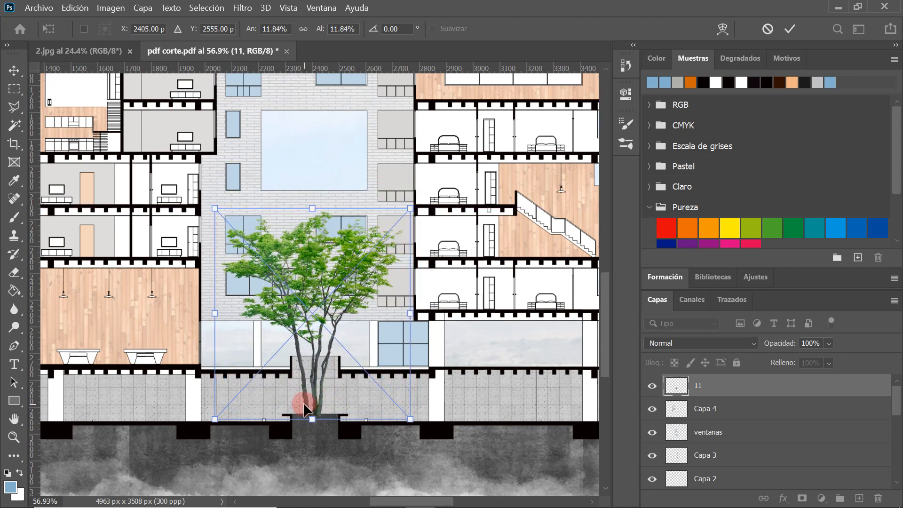
# - Scale the courtyard tree to 10.80%, centre its trunk in the planter at X 2407 px, Y 2584.50 px, and commit the placement
pyautogui.scroll(1, 301, 403)
pyautogui.moveTo(431, 171); pyautogui.dragTo(413, 187)
pyautogui.scroll(1, 309, 258)
pyautogui.press('Right')
pyautogui.press('Right')
pyautogui.press('Right')
pyautogui.press('Right')
pyautogui.press('Right')
pyautogui.press('Right')
pyautogui.press('Right')
pyautogui.press('Right')
pyautogui.press('Right')
pyautogui.press('Right')
pyautogui.press('Right')
pyautogui.press('Right')
pyautogui.press('Right')
pyautogui.press('Right')
pyautogui.press('Right')
pyautogui.press('Right')
pyautogui.press('Right')
pyautogui.press('Right')
pyautogui.press('Right')
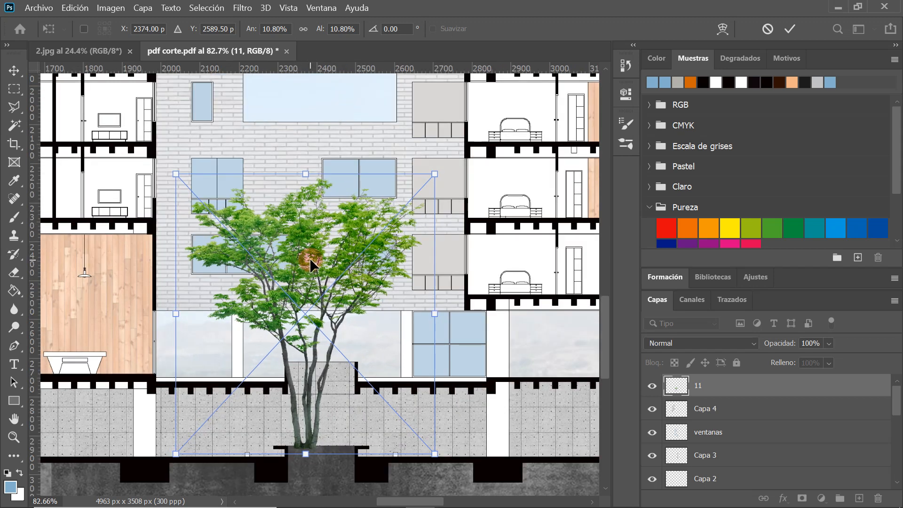
pyautogui.press('Right')
pyautogui.press('Right')
pyautogui.press('Right')
pyautogui.press('Right')
pyautogui.press('Right')
pyautogui.press('Right')
pyautogui.press('Right')
pyautogui.press('Right')
pyautogui.press('Right')
pyautogui.press('Right')
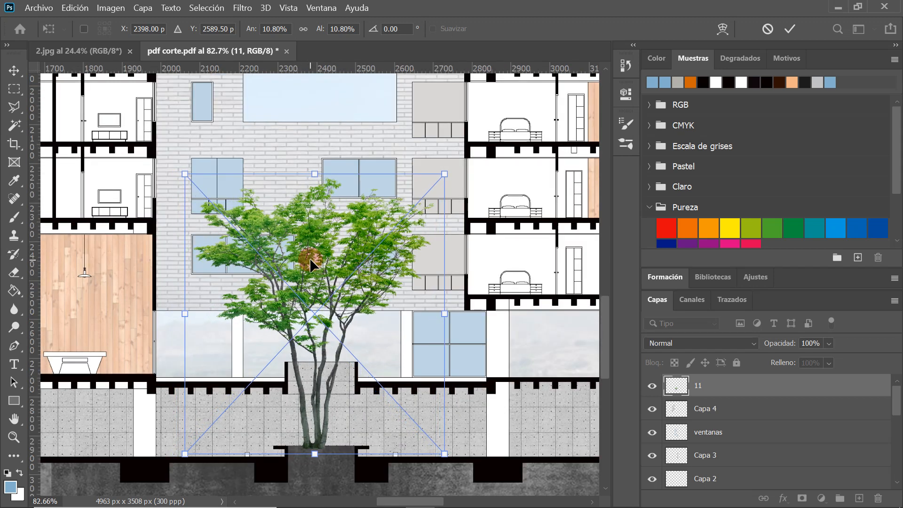
pyautogui.moveTo(310, 258); pyautogui.dragTo(310, 258)
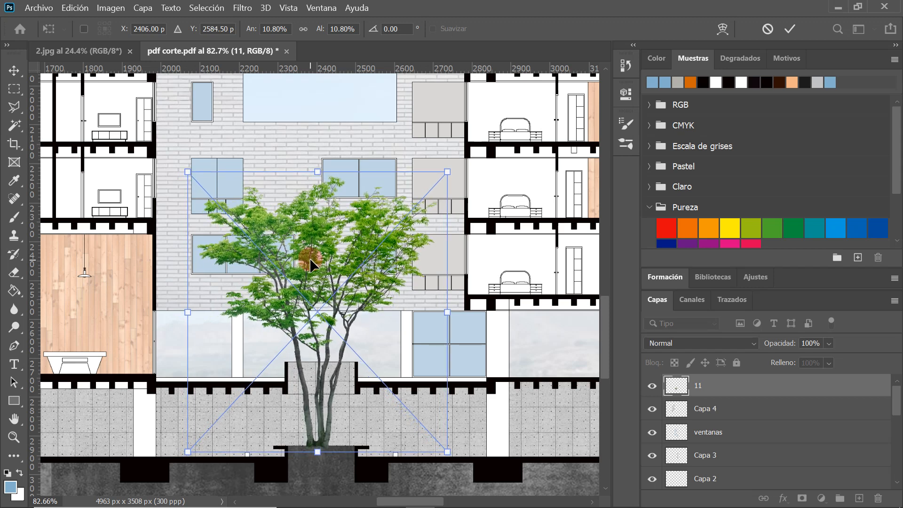
pyautogui.moveTo(339, 385); pyautogui.dragTo(340, 384)
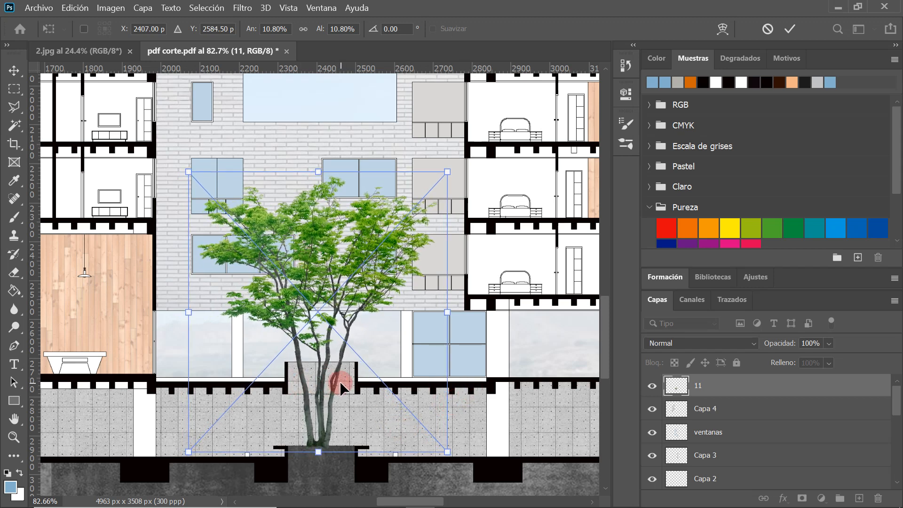
pyautogui.scroll(-2, 340, 381)
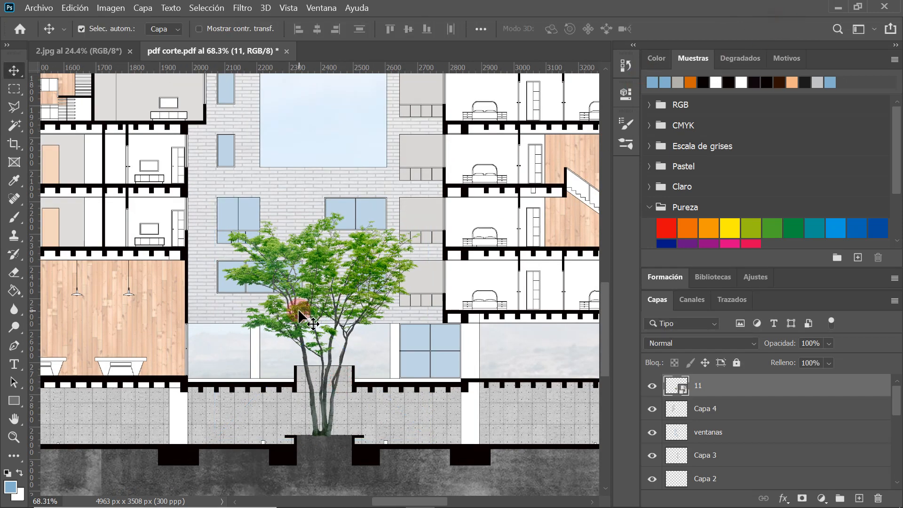
# - Lower the opacity of the courtyard tree layer 11 to 64%
pyautogui.scroll(-1, 313, 313)
pyautogui.scroll(-1, 330, 362)
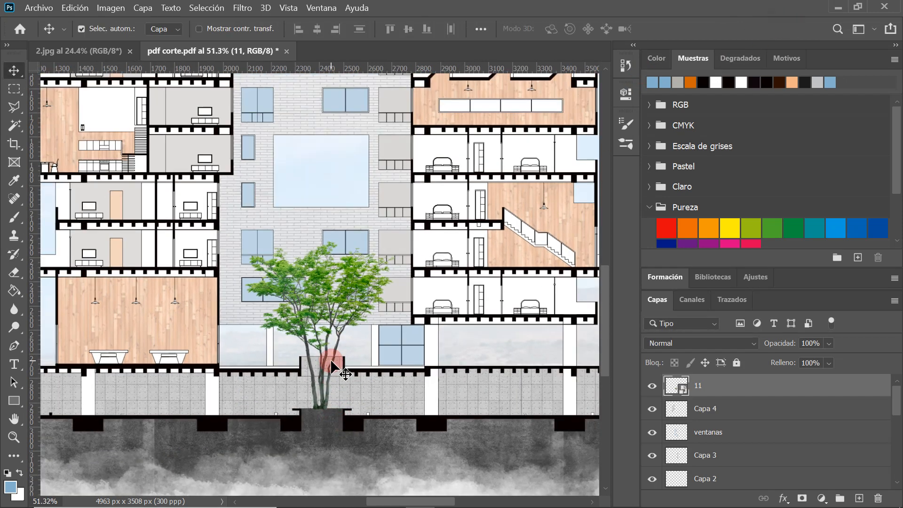
pyautogui.scroll(1, 313, 393)
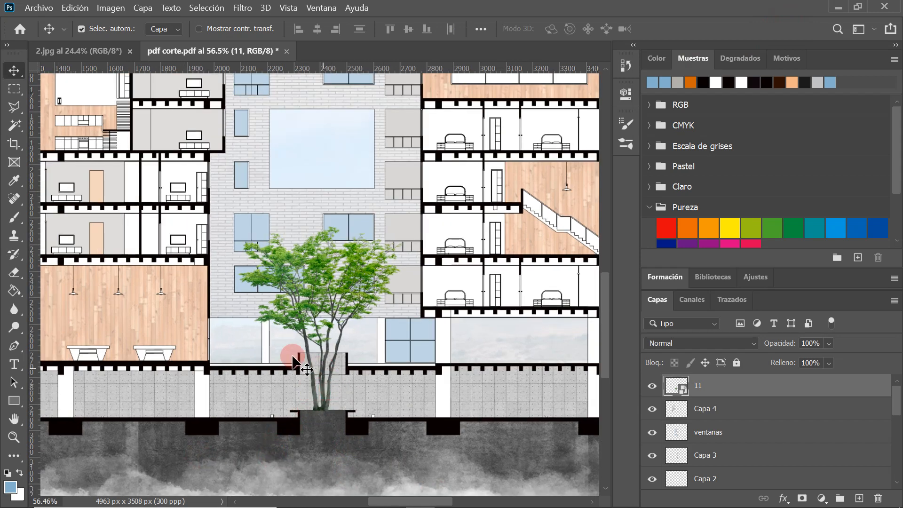
pyautogui.scroll(-2, 279, 354)
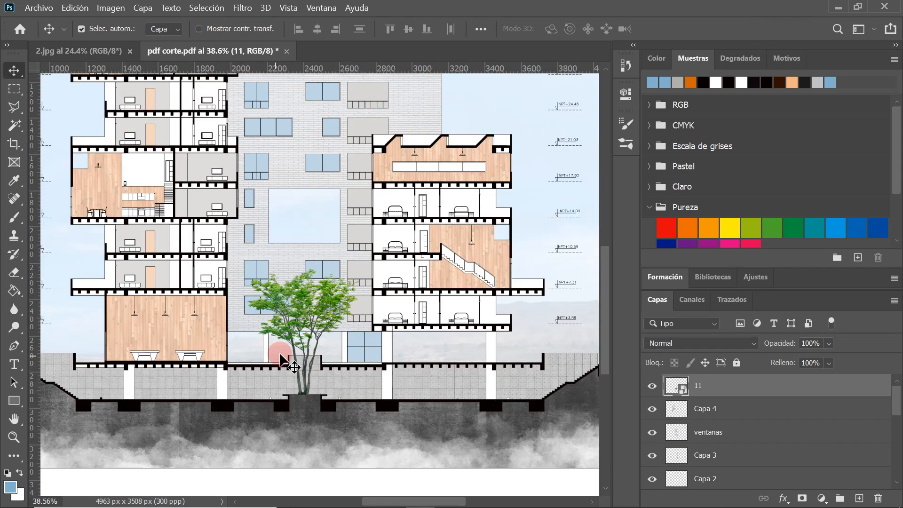
pyautogui.scroll(1, 341, 391)
pyautogui.scroll(-1, 287, 336)
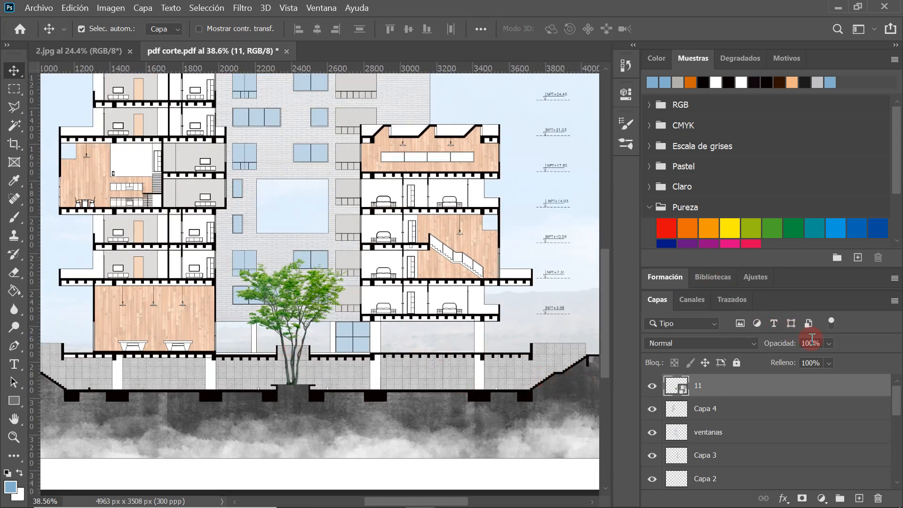
pyautogui.moveTo(838, 360); pyautogui.dragTo(831, 357)
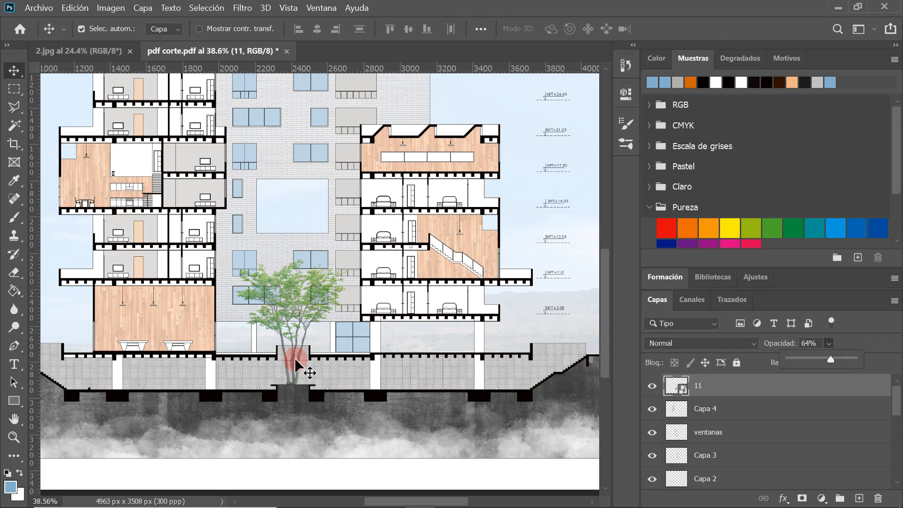
# - Switch to File Explorer and place the tree-0034-medium image from the arboles folder in pdf corte.pdf
pyautogui.scroll(1, 292, 347)
pyautogui.scroll(-1, 255, 348)
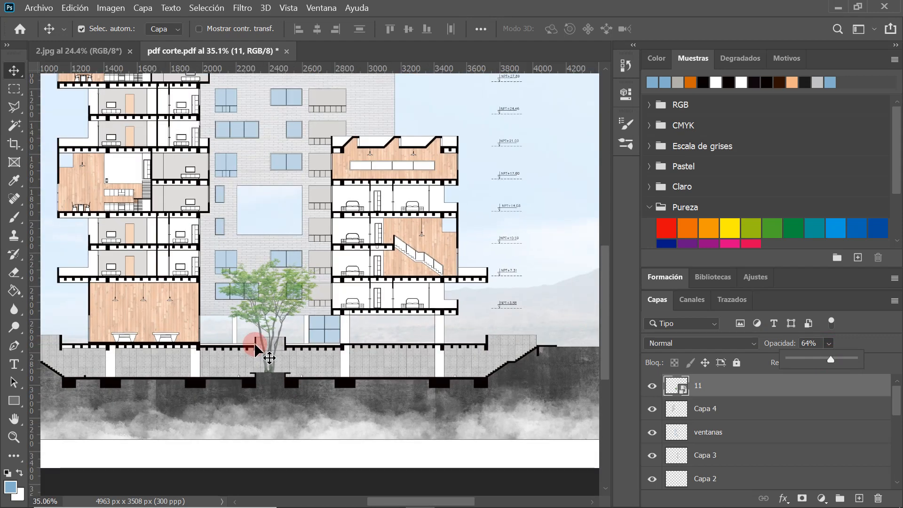
pyautogui.scroll(-1, 255, 346)
pyautogui.scroll(4, 286, 297)
pyautogui.scroll(-1, 260, 336)
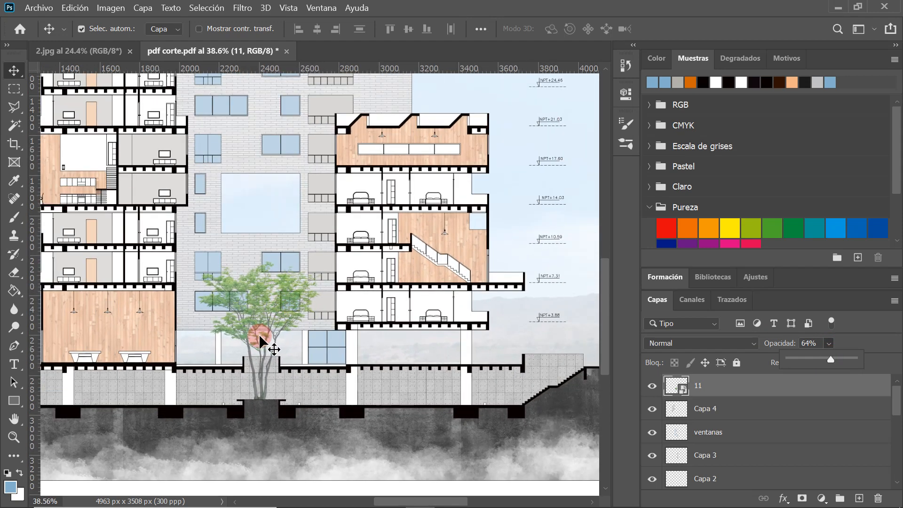
pyautogui.scroll(-1, 260, 339)
pyautogui.scroll(-2, 259, 308)
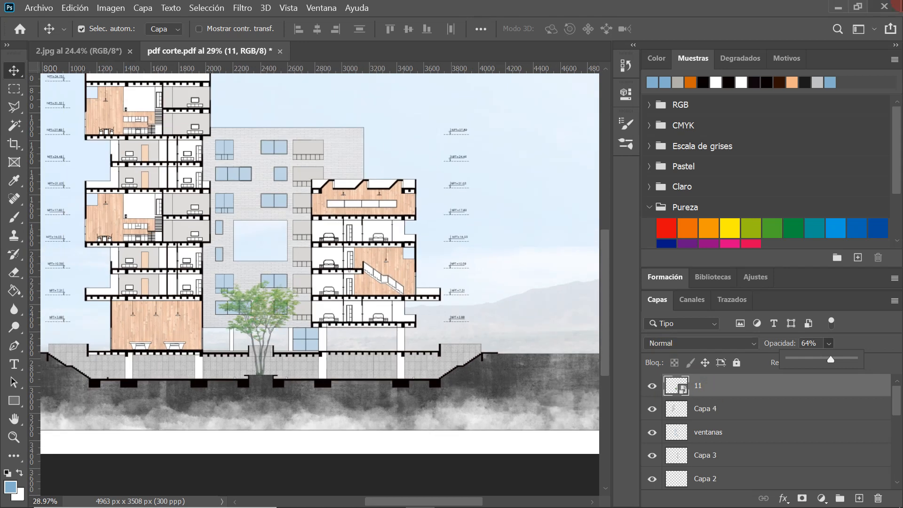
pyautogui.click(833, 7)
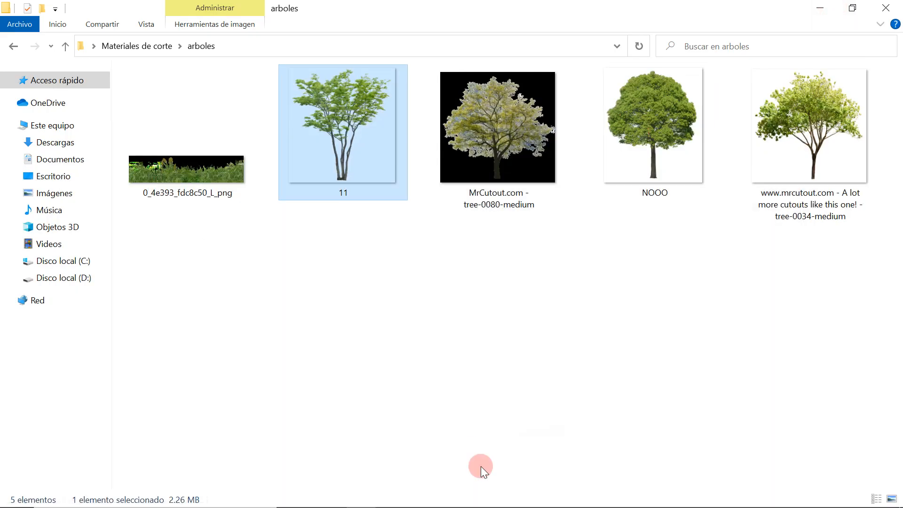
pyautogui.moveTo(774, 154); pyautogui.dragTo(280, 286)
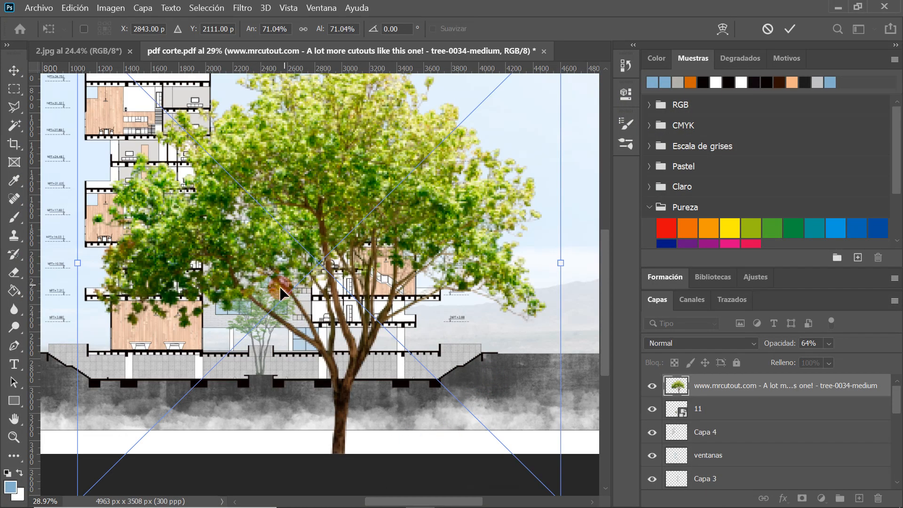
# - Scale the new tree to 11.44% and stand it on the ground near the right edge of the drawing
pyautogui.moveTo(196, 164); pyautogui.dragTo(390, 319)
pyautogui.scroll(2, 489, 423)
pyautogui.moveTo(477, 396); pyautogui.dragTo(489, 281)
pyautogui.scroll(-3, 227, 269)
pyautogui.scroll(6, 593, 349)
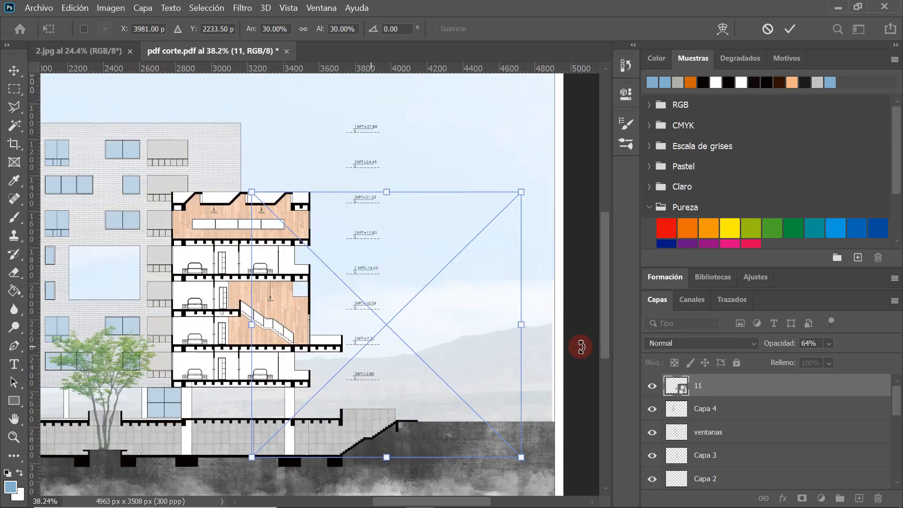
pyautogui.scroll(-3, 226, 228)
pyautogui.moveTo(249, 200); pyautogui.dragTo(406, 221)
pyautogui.scroll(2, 445, 376)
pyautogui.scroll(2, 448, 377)
pyautogui.moveTo(332, 188); pyautogui.dragTo(416, 260)
pyautogui.scroll(2, 476, 294)
pyautogui.moveTo(474, 294); pyautogui.dragTo(471, 287)
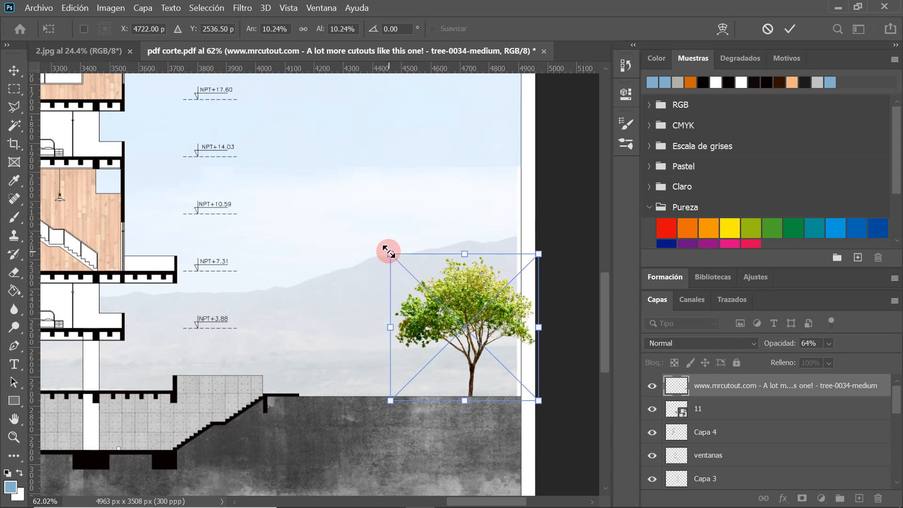
pyautogui.moveTo(389, 252); pyautogui.dragTo(371, 235)
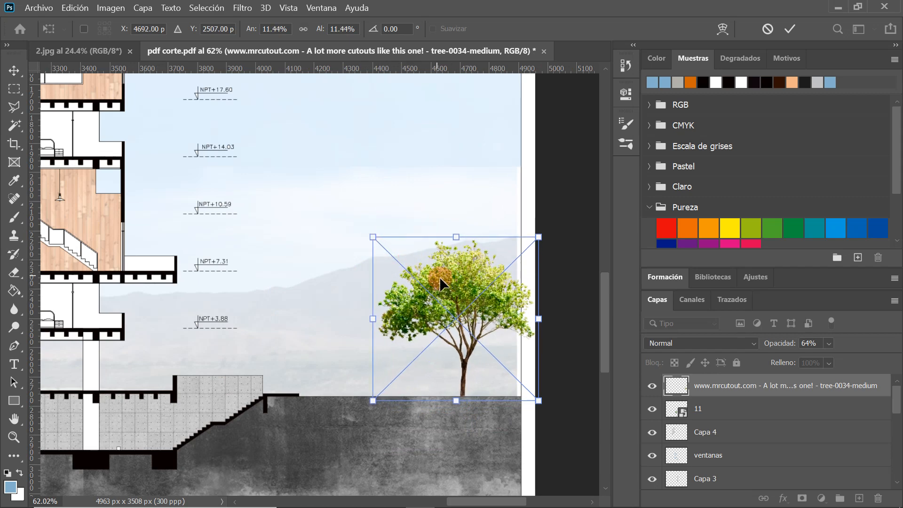
# - Nudge the tree horizontally to X 4657 px so it fits inside the drawing's right border, and commit the placement
pyautogui.press('Left')
pyautogui.press('Left')
pyautogui.press('Left')
pyautogui.press('Left')
pyautogui.press('Left')
pyautogui.press('Left')
pyautogui.press('Left')
pyautogui.press('Left')
pyautogui.press('Left')
pyautogui.press('Left')
pyautogui.press('Left')
pyautogui.press('Left')
pyautogui.press('Left')
pyautogui.press('Left')
pyautogui.press('Left')
pyautogui.press('Left')
pyautogui.press('Left')
pyautogui.press('Left')
pyautogui.press('Left')
pyautogui.press('Left')
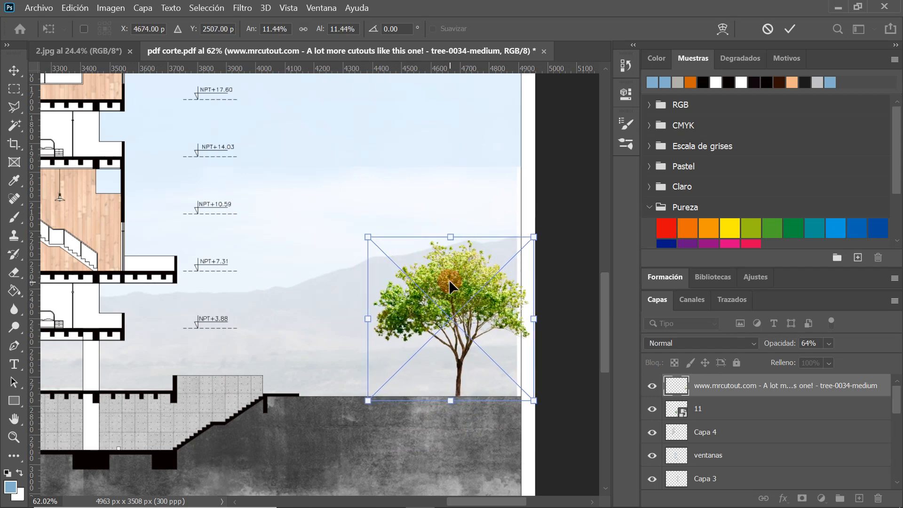
pyautogui.press('Left')
pyautogui.press('Left')
pyautogui.press('Left')
pyautogui.press('Left')
pyautogui.press('Left')
pyautogui.press('Left')
pyautogui.press('Left')
pyautogui.press('Left')
pyautogui.press('Left')
pyautogui.press('Left')
pyautogui.press('Left')
pyautogui.press('Left')
pyautogui.press('Left')
pyautogui.press('Left')
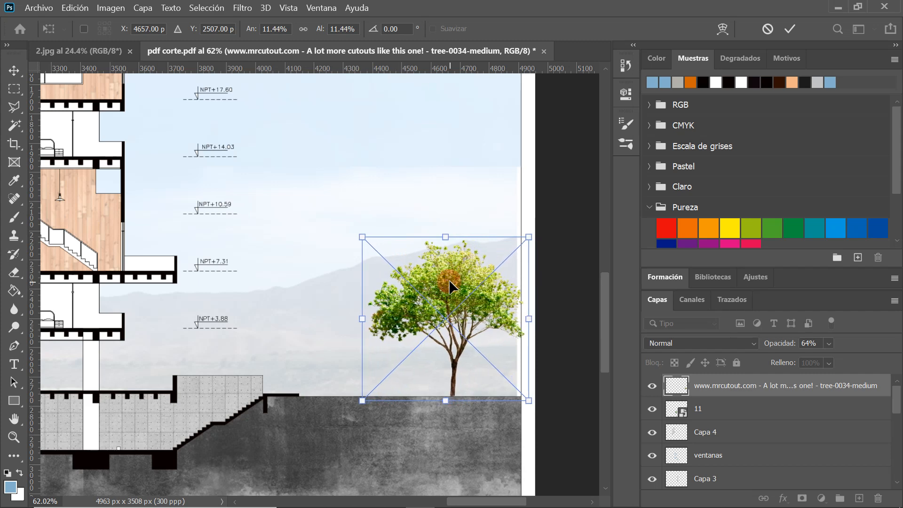
pyautogui.click(789, 30)
# - Lower the opacity of the tree at the drawing's right edge to 41%
pyautogui.scroll(-2, 486, 330)
pyautogui.click(828, 344)
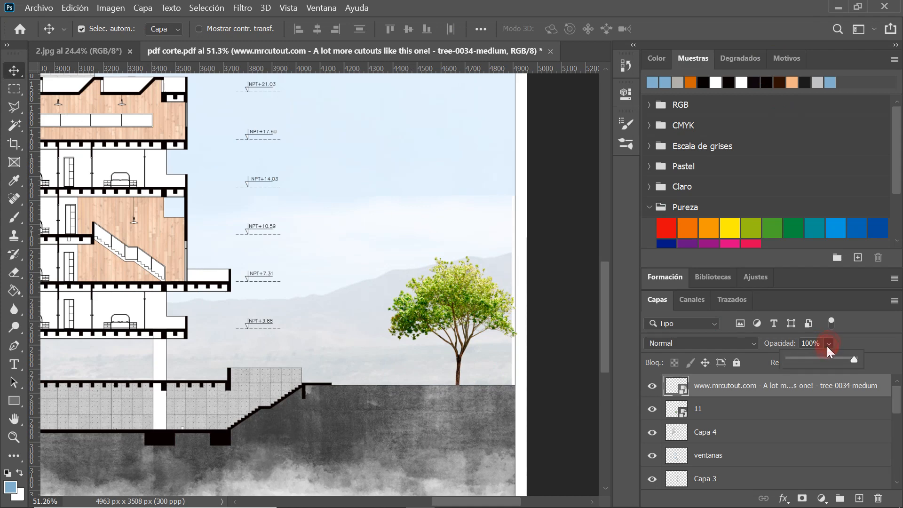
pyautogui.moveTo(831, 357); pyautogui.dragTo(816, 359)
pyautogui.scroll(-2, 486, 336)
pyautogui.scroll(-4, 487, 329)
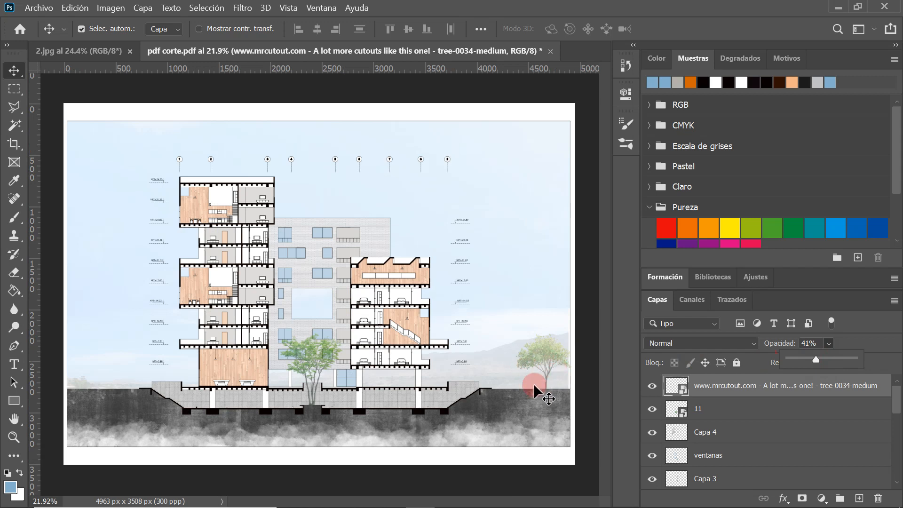
# - Duplicate the right-edge tree onto the ground at the drawing's far left and again beside the right-hand exterior stair
pyautogui.moveTo(530, 360); pyautogui.dragTo(113, 352)
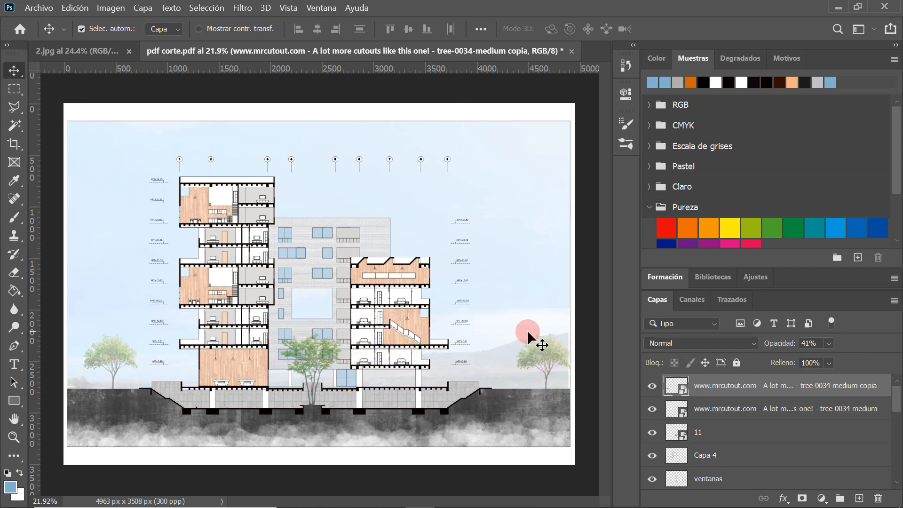
pyautogui.moveTo(545, 346); pyautogui.dragTo(475, 349)
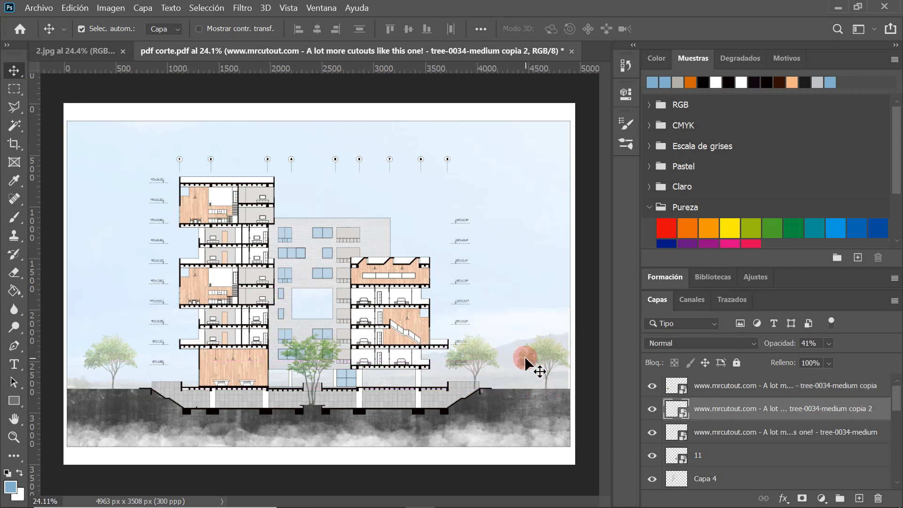
# - Enlarge the tree copy beside the right-hand exterior stair toward the building and commit the transformation
pyautogui.scroll(2, 484, 369)
pyautogui.scroll(2, 485, 369)
pyautogui.hotkey('ctrl', 't')
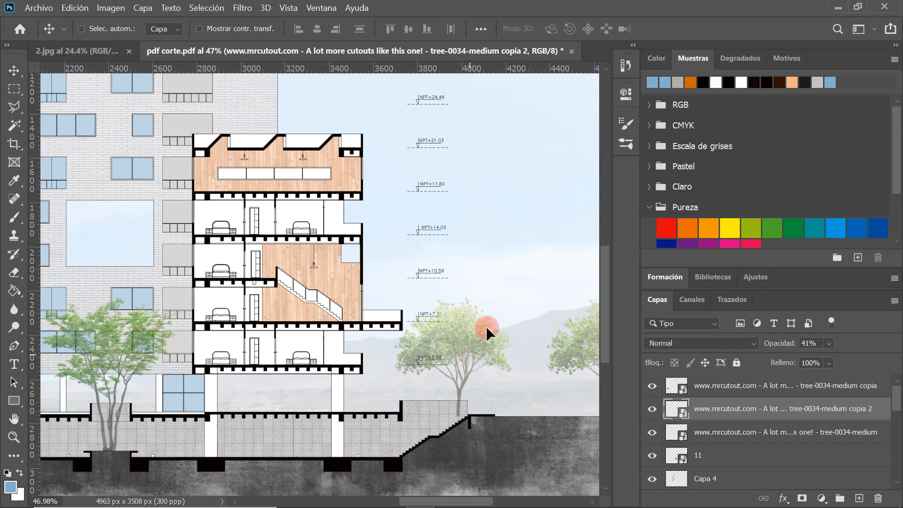
pyautogui.moveTo(390, 296); pyautogui.dragTo(373, 280)
pyautogui.click(784, 32)
pyautogui.scroll(-4, 481, 322)
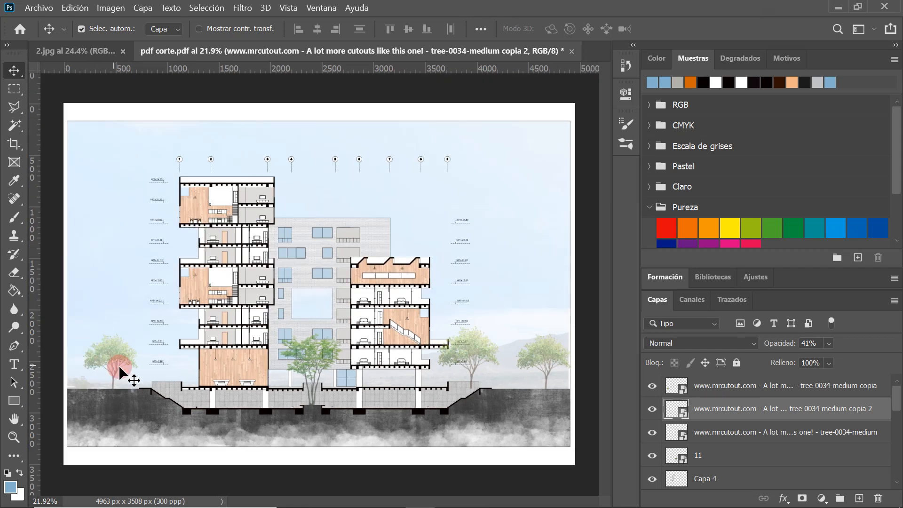
# - Duplicate the far-left tree beside the left exterior stair and scale the copy to 13.30%
pyautogui.click(116, 355)
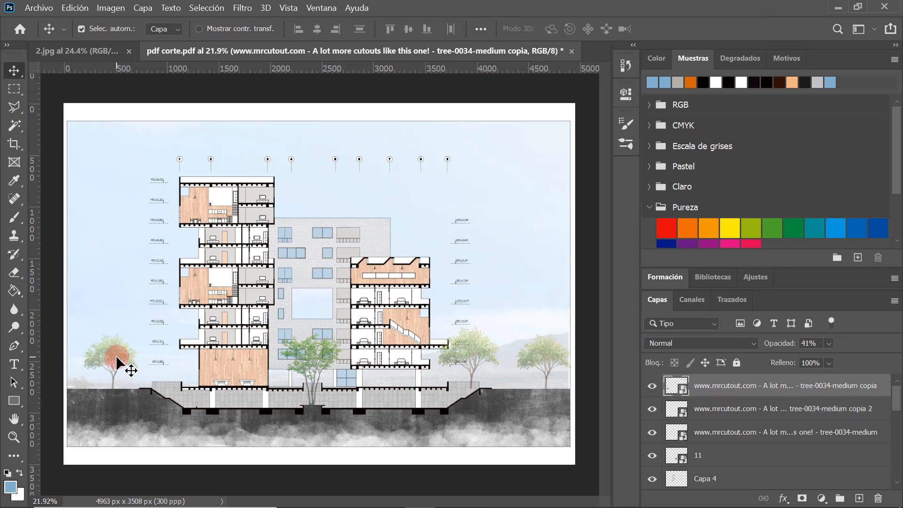
pyautogui.moveTo(116, 354); pyautogui.dragTo(148, 359)
pyautogui.scroll(3, 149, 359)
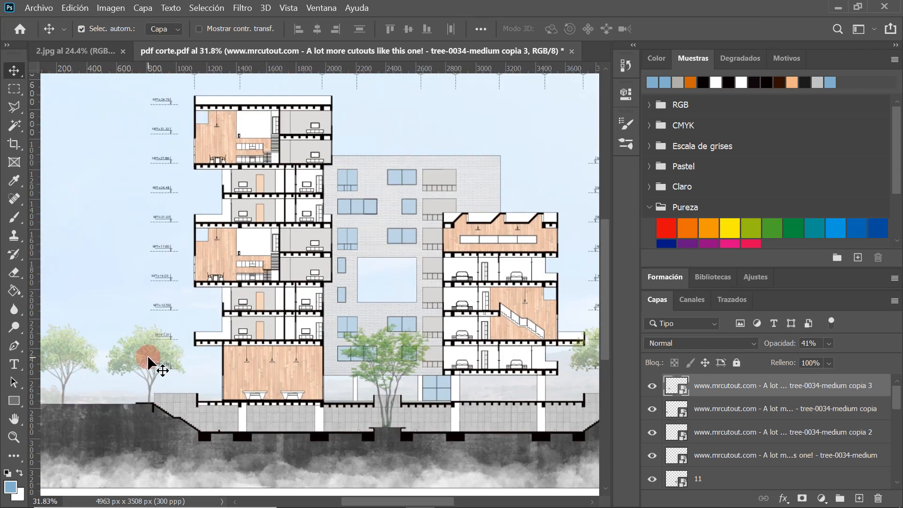
pyautogui.hotkey('ctrl', 't')
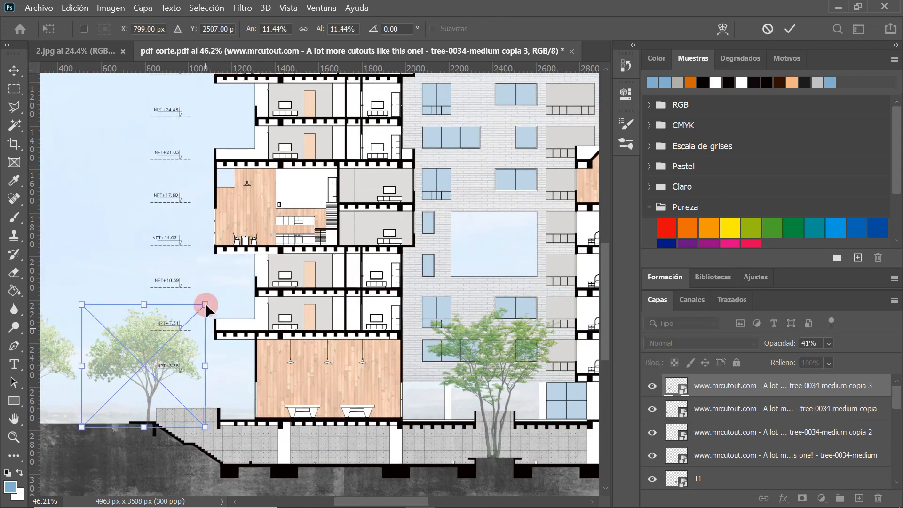
pyautogui.moveTo(207, 303); pyautogui.dragTo(226, 277)
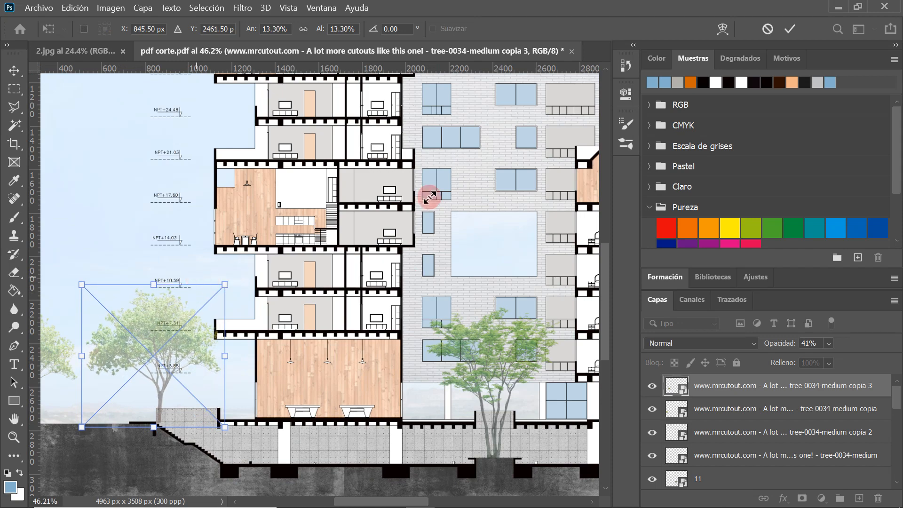
pyautogui.click(789, 22)
pyautogui.scroll(-5, 111, 343)
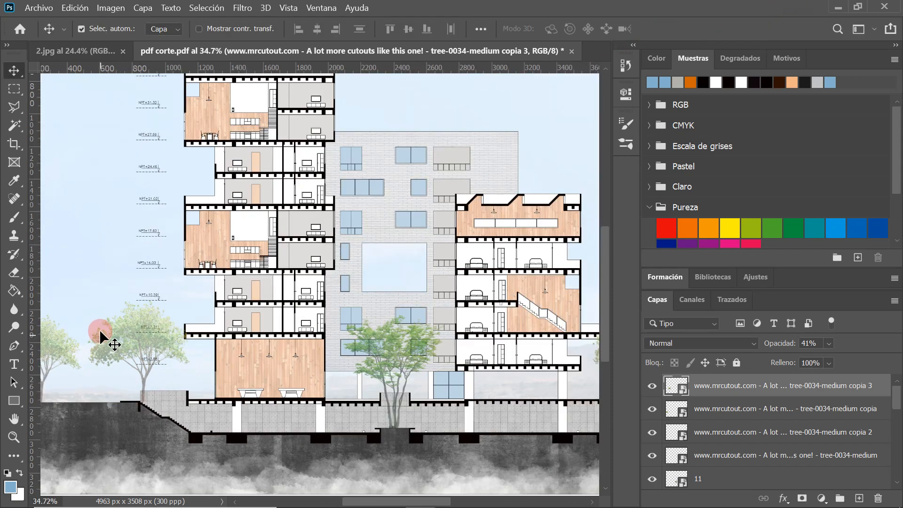
# - Rasterize the tree copy beside the right-hand exterior stair
pyautogui.scroll(6, 517, 335)
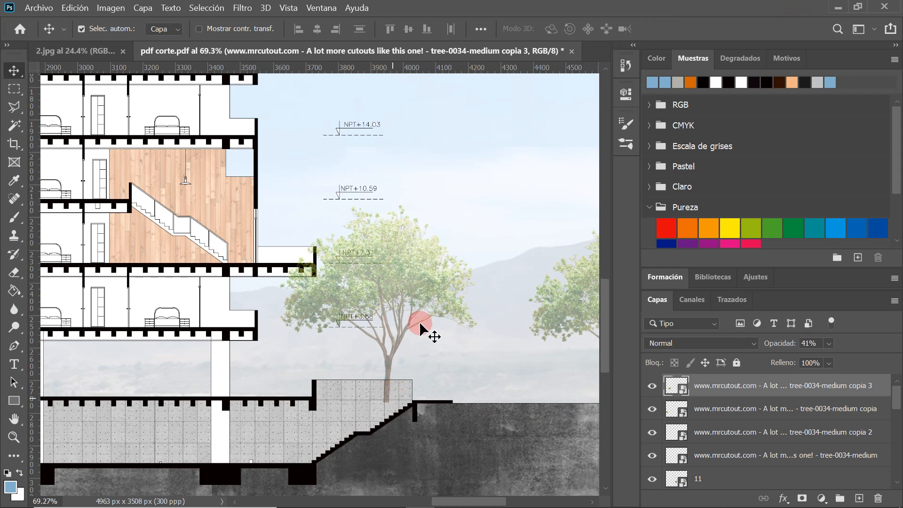
pyautogui.click(399, 273)
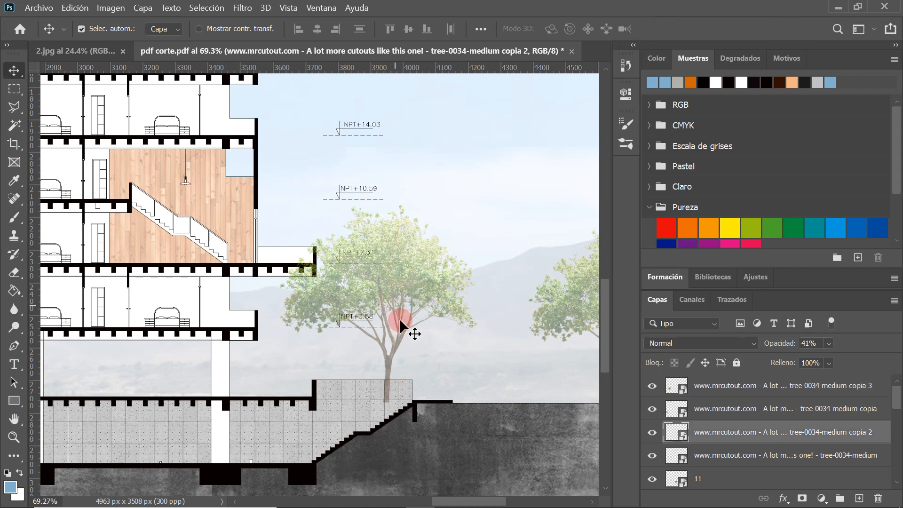
pyautogui.scroll(1, 390, 399)
pyautogui.click(4, 88)
pyautogui.click(282, 282)
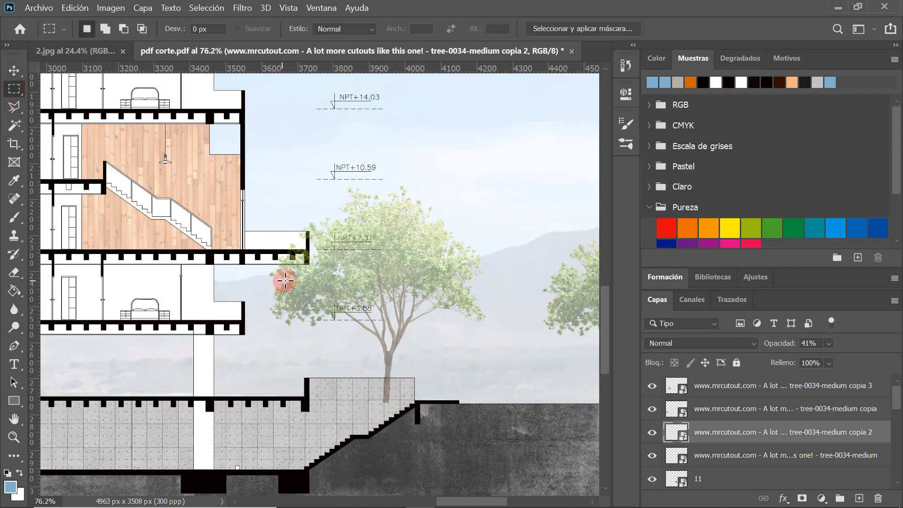
pyautogui.rightClick(719, 437)
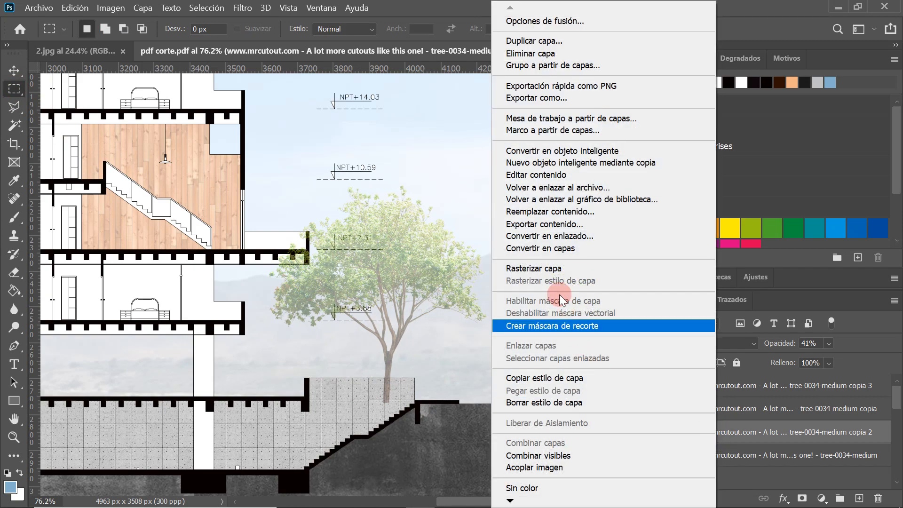
pyautogui.click(545, 269)
# - Delete the part of that tree's trunk overlapping the concrete wall above the right-hand stair and clear the selection
pyautogui.scroll(4, 393, 367)
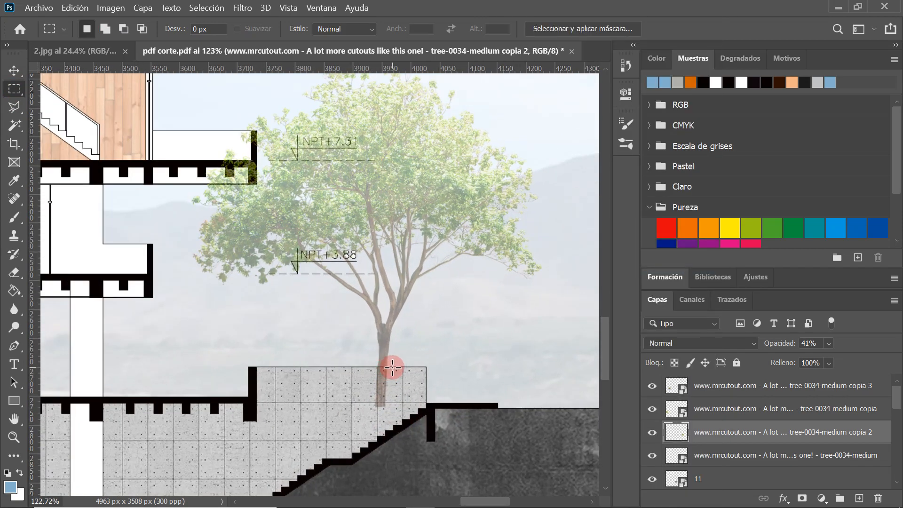
pyautogui.moveTo(395, 367); pyautogui.dragTo(351, 420)
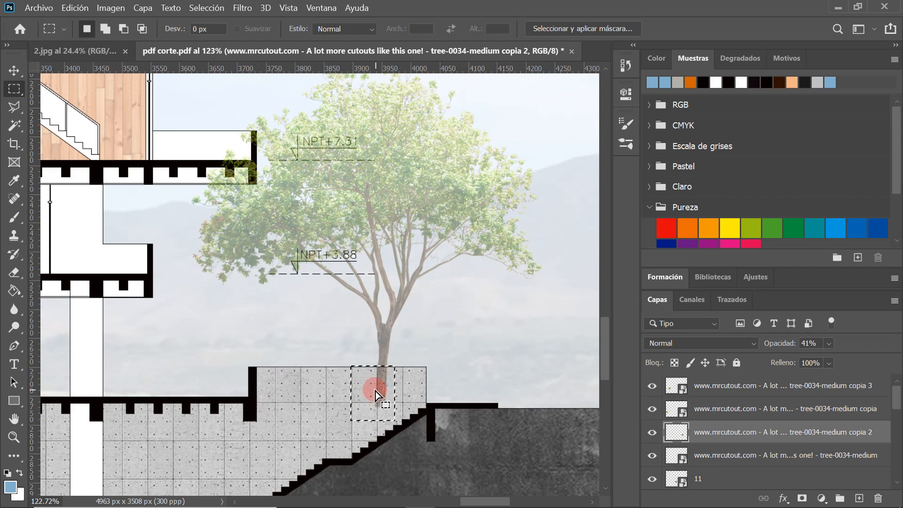
pyautogui.rightClick(375, 390)
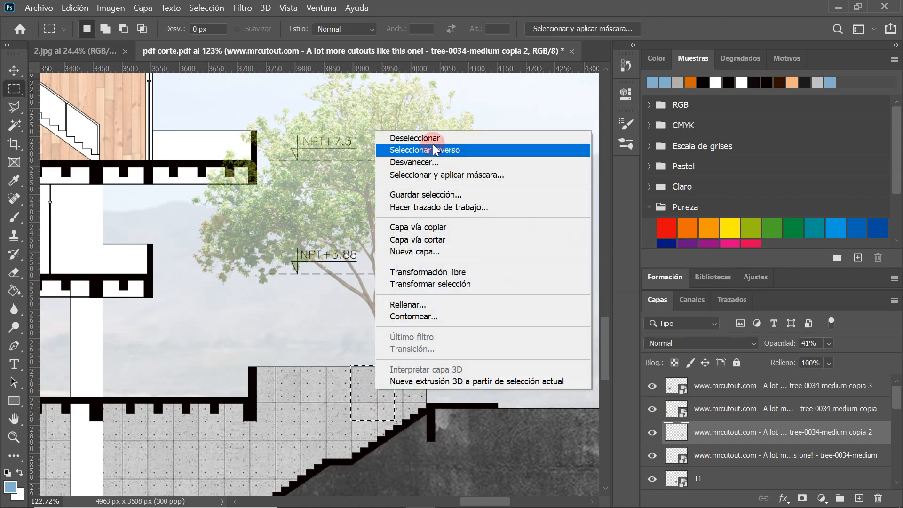
pyautogui.click(429, 139)
pyautogui.scroll(-10, 430, 365)
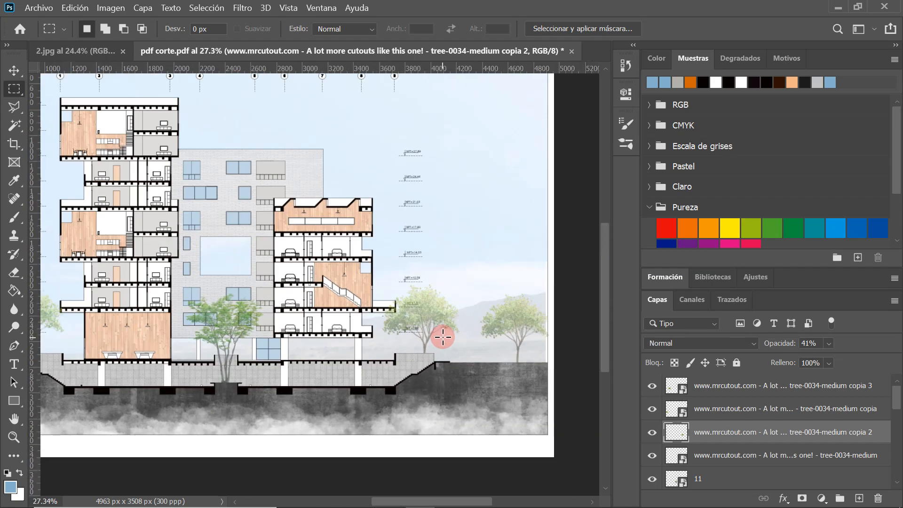
# - Select the trunk base of the tree beside the left exterior stair where it overlaps the concrete wall and try to delete it
pyautogui.scroll(8, 233, 321)
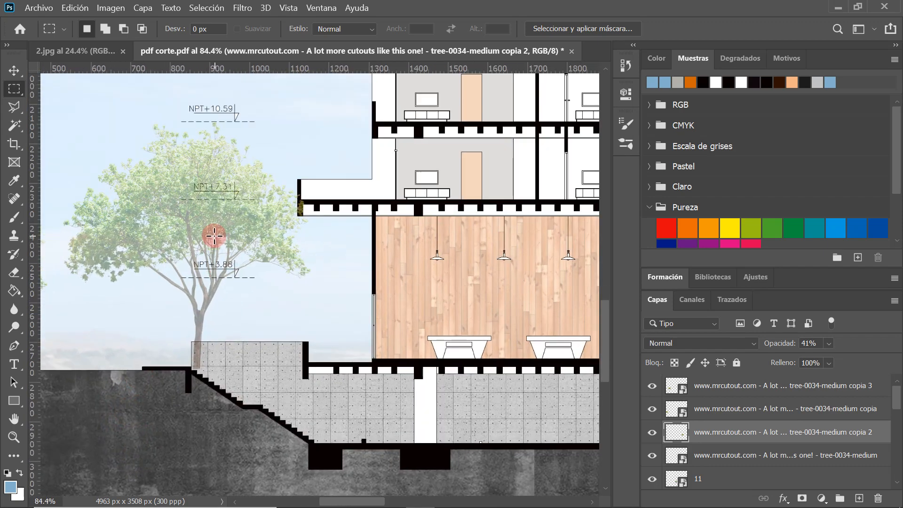
pyautogui.scroll(1, 219, 345)
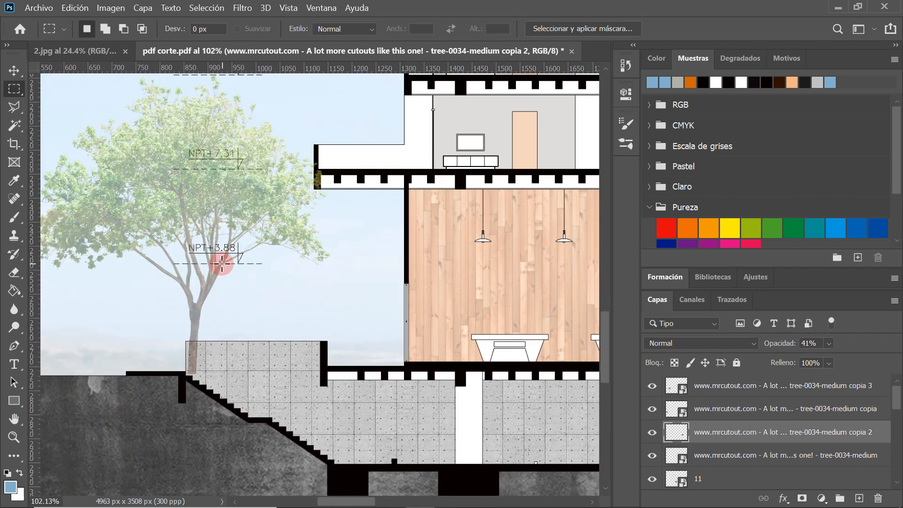
pyautogui.press('v')
pyautogui.click(235, 198)
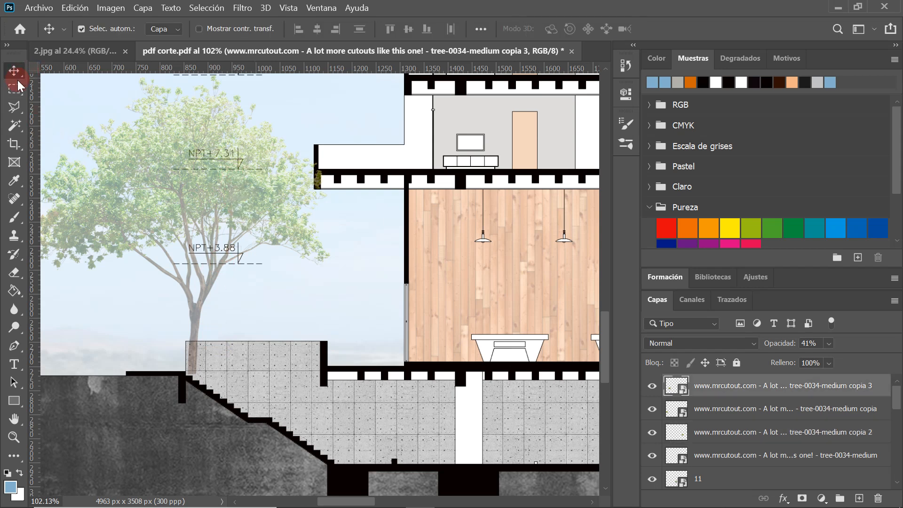
pyautogui.click(14, 87)
pyautogui.scroll(1, 233, 340)
pyautogui.moveTo(233, 340); pyautogui.dragTo(178, 397)
pyautogui.press('Delete')
pyautogui.click(469, 214)
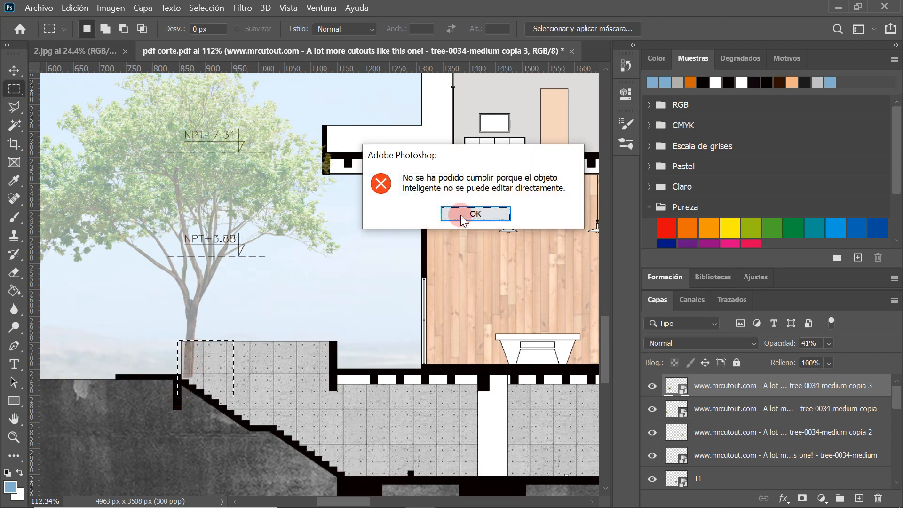
# - Rasterize the left-stair tree layer, delete the selected trunk base over the concrete wall and clear the selection
pyautogui.click(682, 386)
pyautogui.rightClick(704, 386)
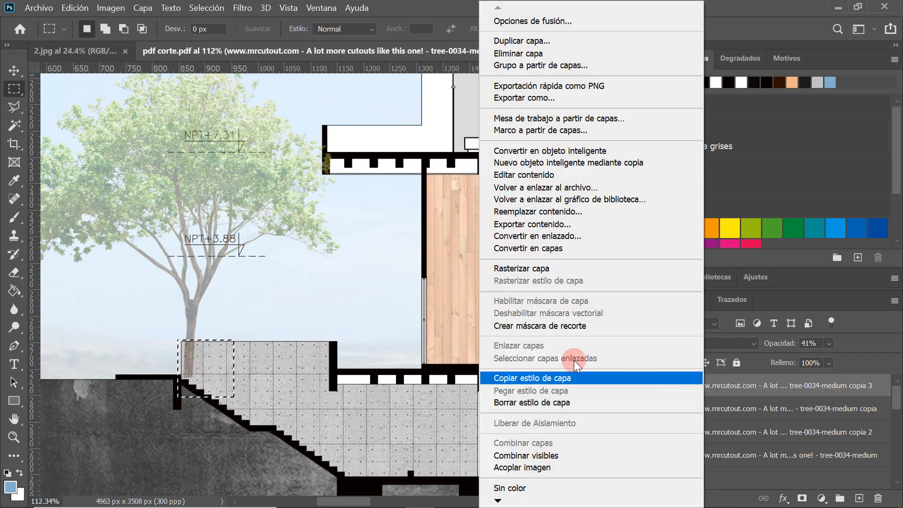
pyautogui.click(521, 269)
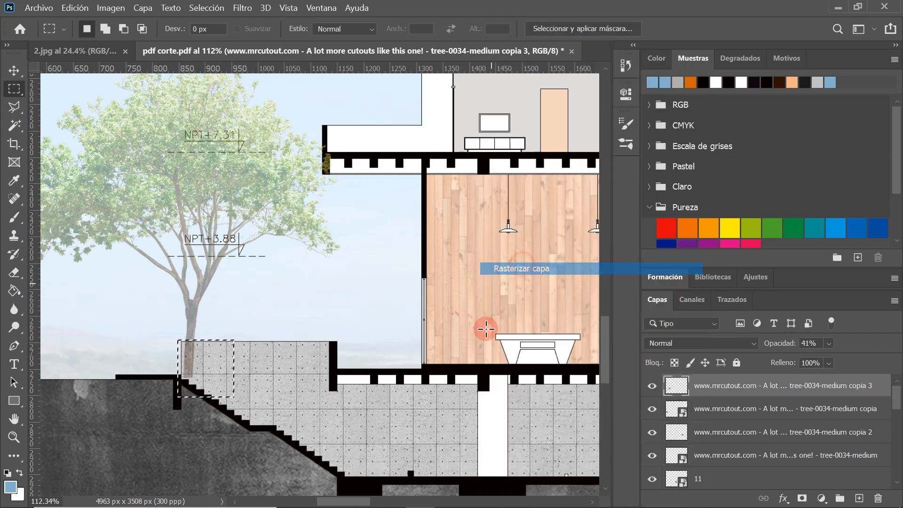
pyautogui.rightClick(210, 371)
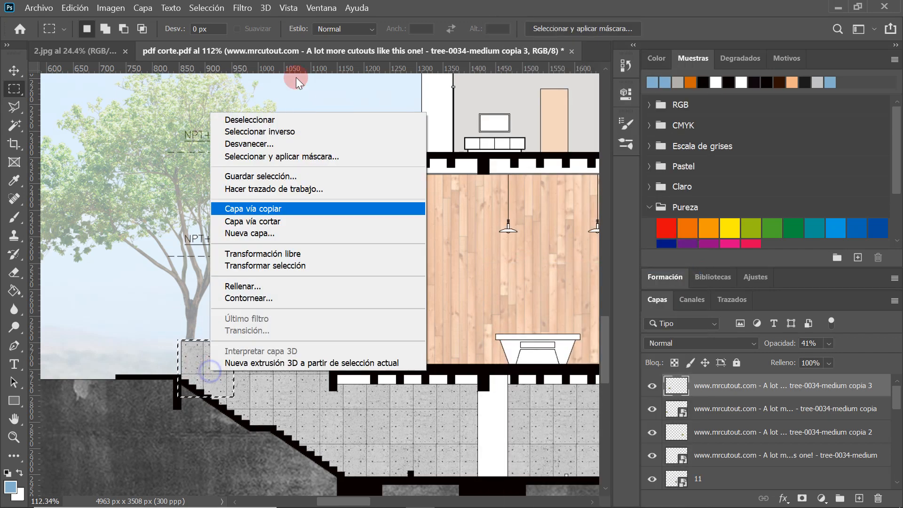
pyautogui.click(265, 119)
pyautogui.scroll(-5, 191, 342)
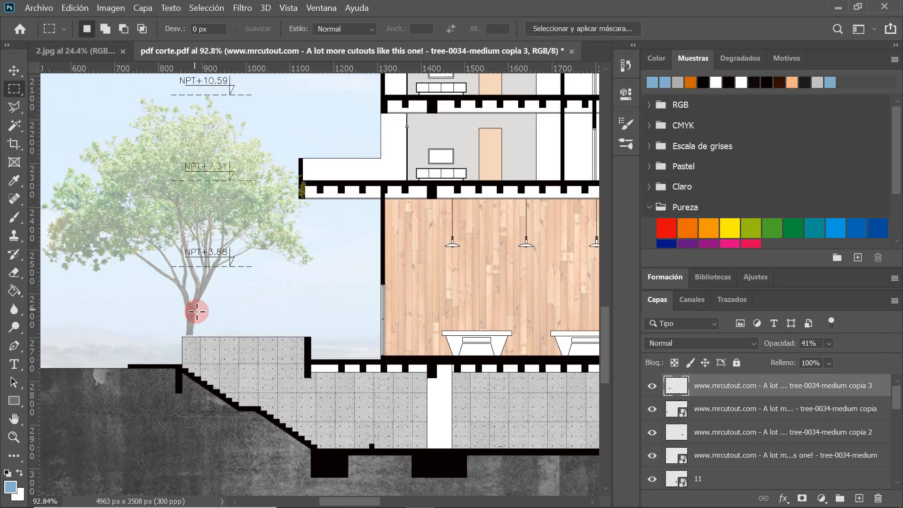
# - Examine the trimmed trunks and the placement of the trees across the whole section
pyautogui.scroll(2, 197, 311)
pyautogui.press('v')
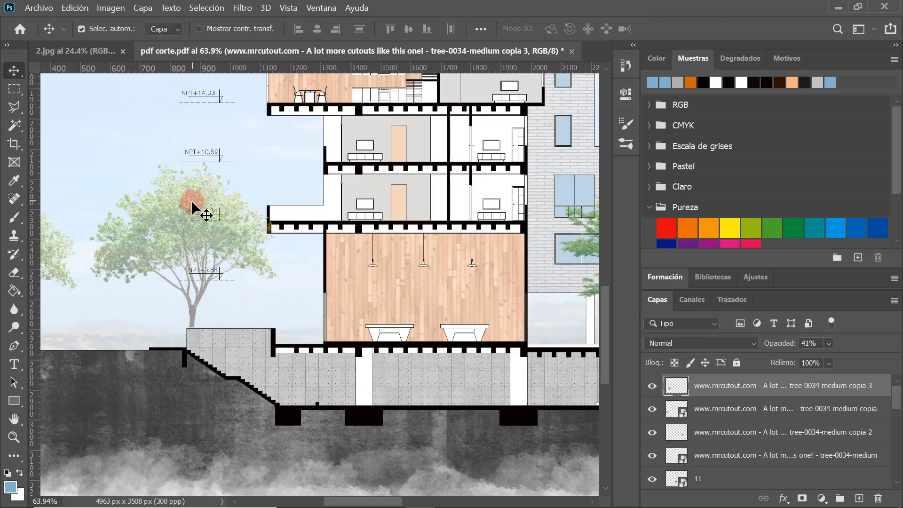
pyautogui.scroll(2, 190, 245)
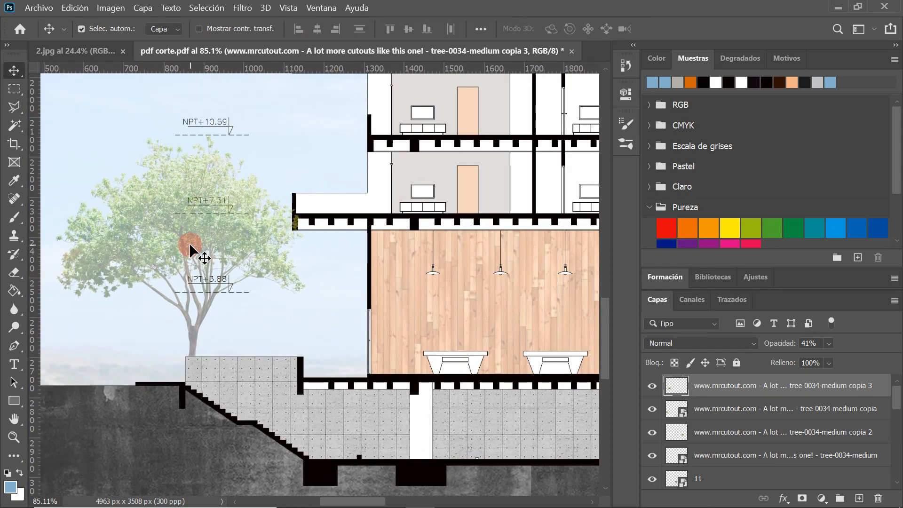
pyautogui.scroll(-9, 189, 243)
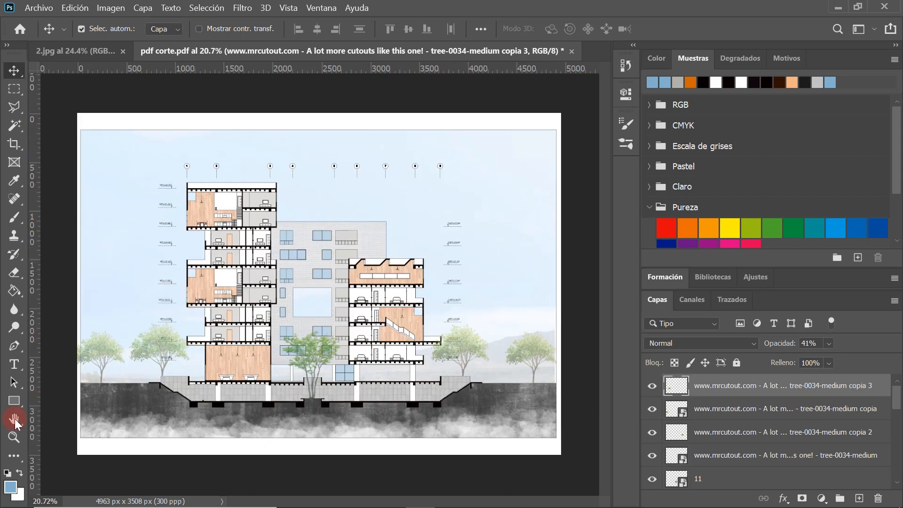
pyautogui.scroll(3, 50, 401)
pyautogui.scroll(-1, 97, 403)
pyautogui.scroll(4, 80, 399)
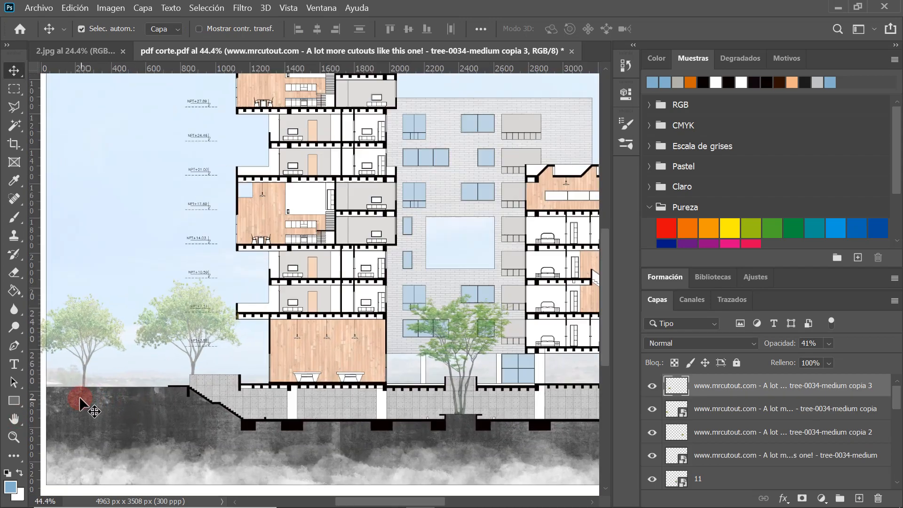
pyautogui.scroll(-4, 99, 341)
pyautogui.scroll(1, 207, 282)
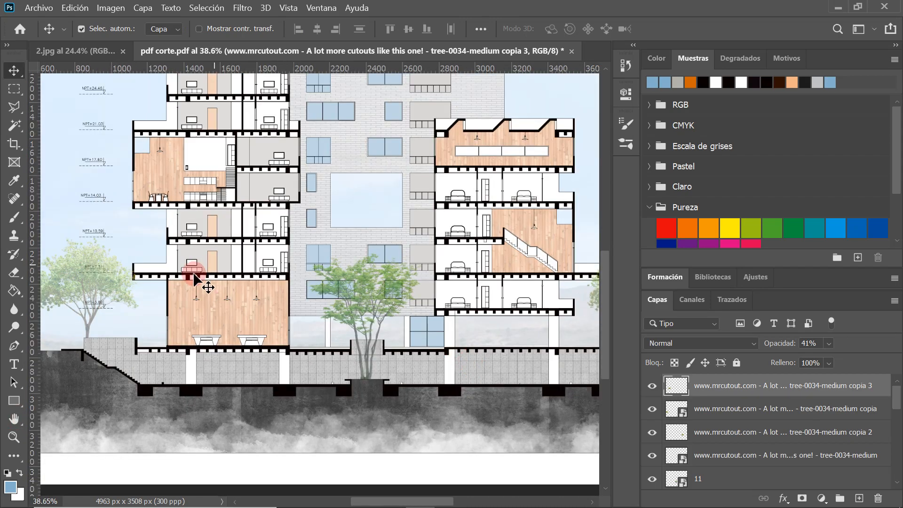
pyautogui.scroll(-1, 578, 290)
pyautogui.scroll(3, 578, 290)
pyautogui.scroll(-2, 429, 338)
pyautogui.scroll(-2, 359, 289)
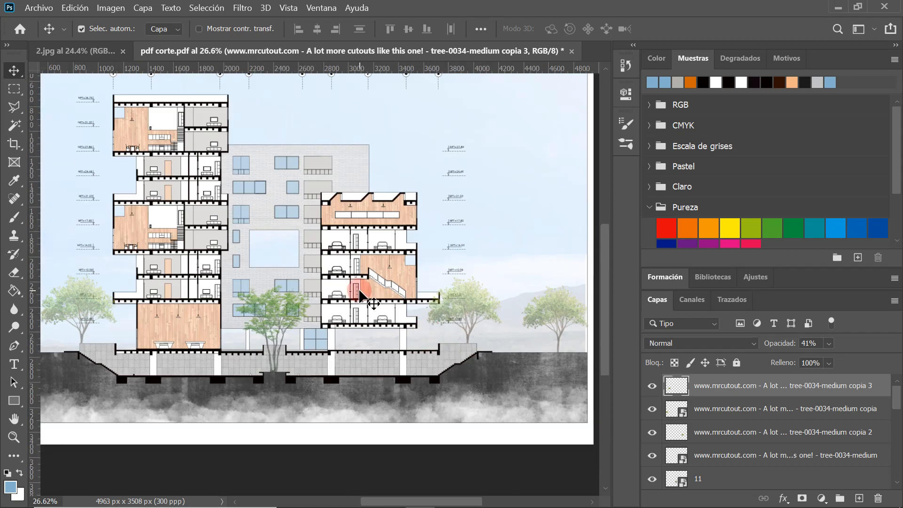
# - Place the MrCutout.com tree-0080-medium image in the section and scale it down to 18.86%
pyautogui.click(833, 7)
pyautogui.moveTo(506, 147); pyautogui.dragTo(500, 321)
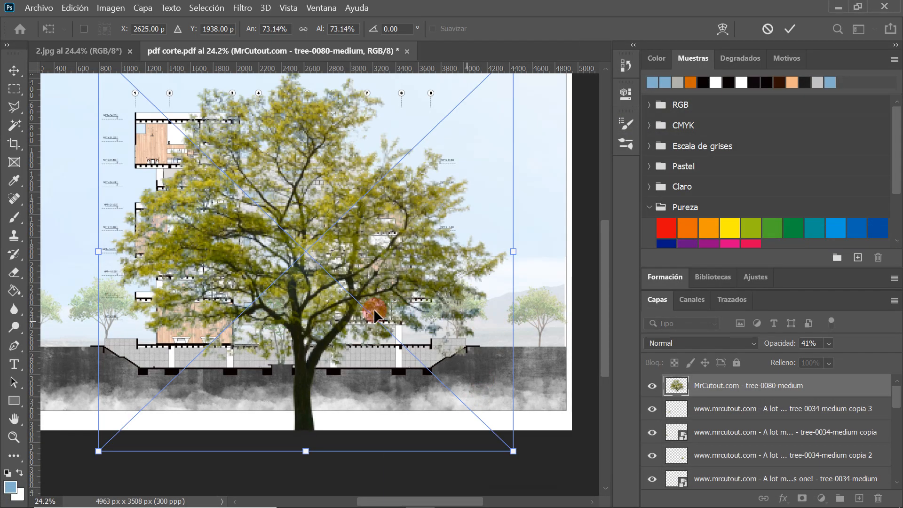
pyautogui.hotkey('ctrl', '-')
pyautogui.moveTo(434, 191); pyautogui.dragTo(330, 292)
pyautogui.moveTo(221, 290); pyautogui.dragTo(275, 345)
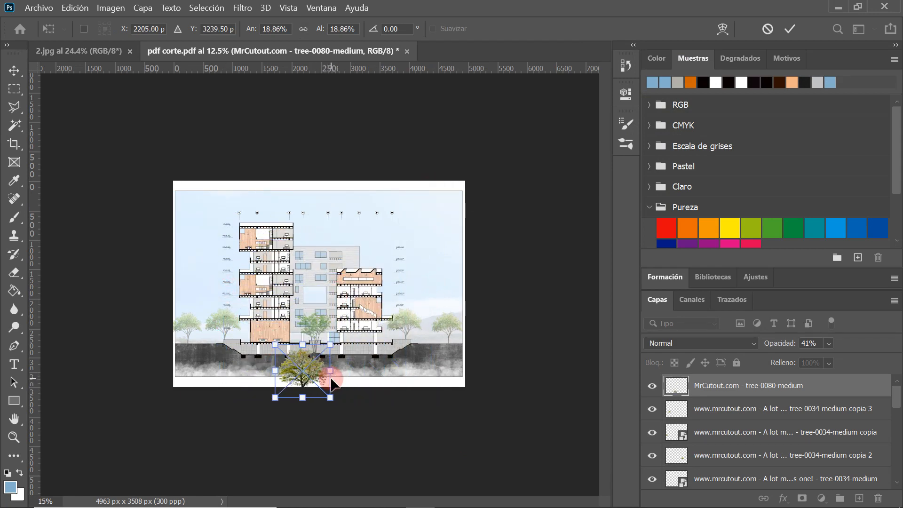
# - Stand the new tree on the ground between the two right-hand trees, scale it to 16.99% and commit the placement
pyautogui.scroll(7, 489, 407)
pyautogui.moveTo(280, 408); pyautogui.dragTo(520, 310)
pyautogui.scroll(-1, 531, 354)
pyautogui.scroll(5, 531, 354)
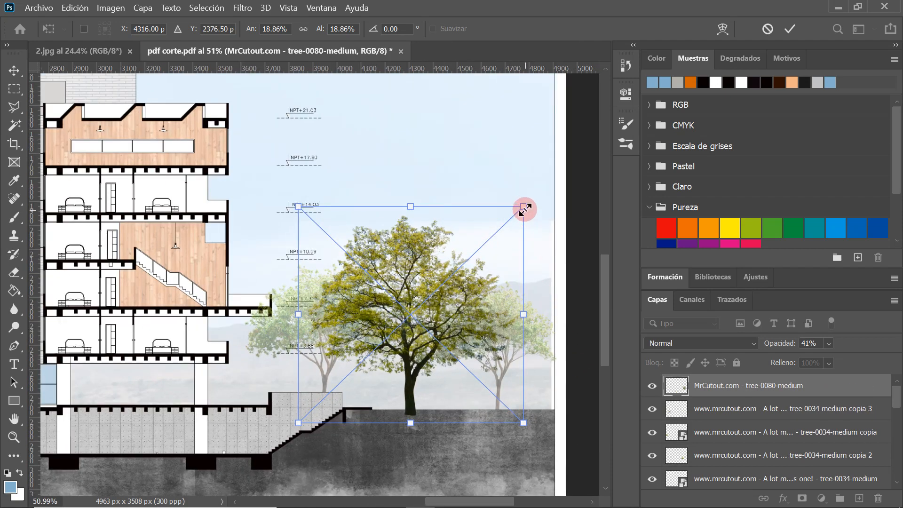
pyautogui.moveTo(525, 209); pyautogui.dragTo(480, 242)
pyautogui.scroll(2, 427, 338)
pyautogui.moveTo(426, 338); pyautogui.dragTo(462, 327)
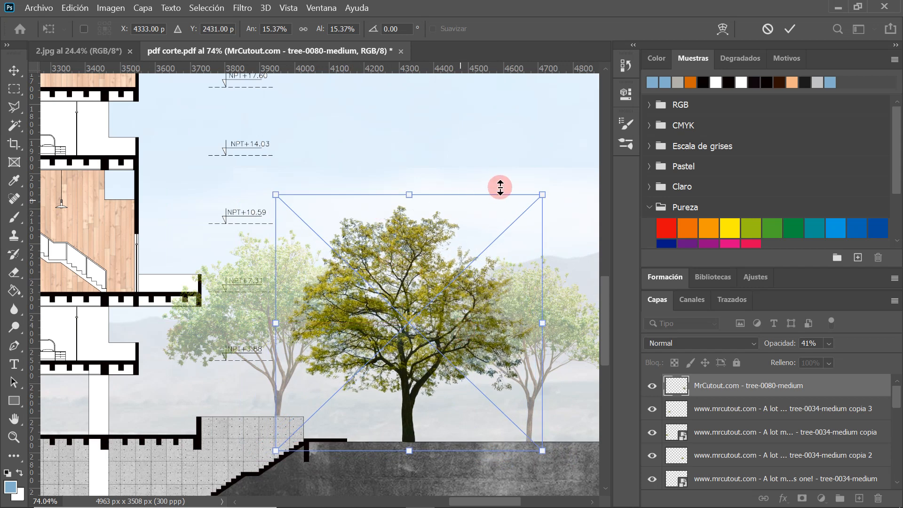
pyautogui.moveTo(544, 196); pyautogui.dragTo(563, 174)
pyautogui.moveTo(280, 175); pyautogui.dragTo(268, 170)
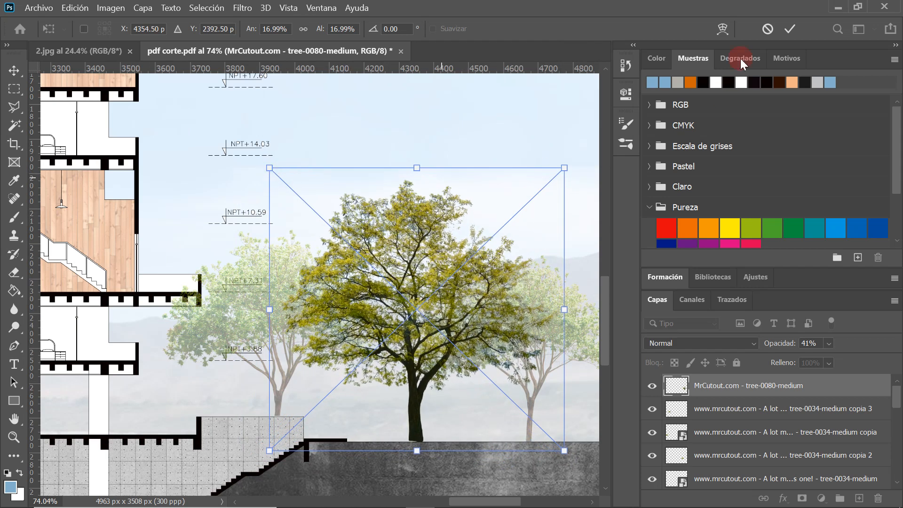
pyautogui.click(790, 30)
# - Lower the tree-0080-medium opacity to 86% and duplicate the tree onto the ground between the two left-hand trees
pyautogui.scroll(1, 399, 392)
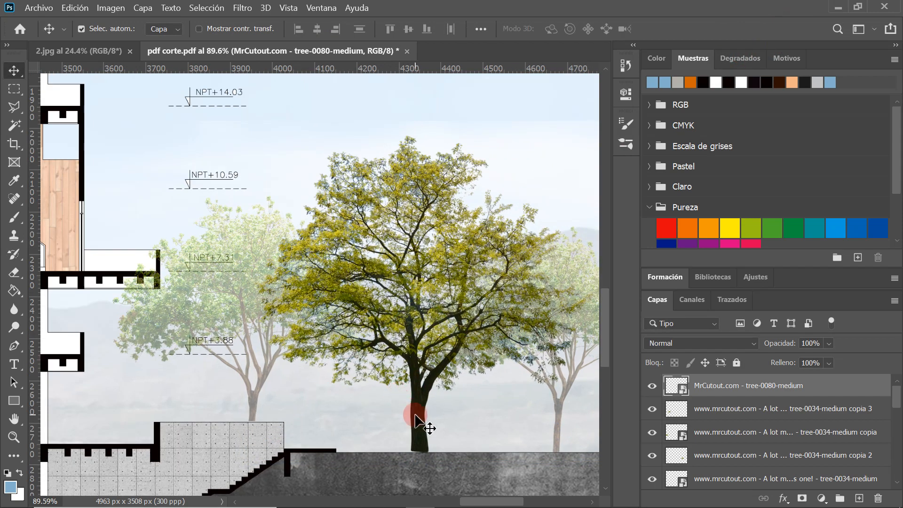
pyautogui.scroll(-4, 420, 420)
pyautogui.click(830, 343)
pyautogui.moveTo(850, 356); pyautogui.dragTo(846, 357)
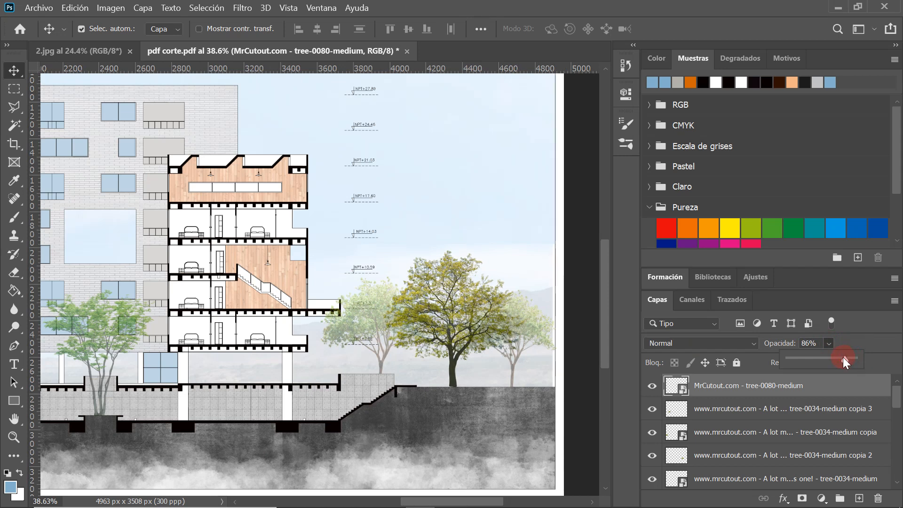
pyautogui.scroll(-3, 541, 306)
pyautogui.scroll(-1, 447, 325)
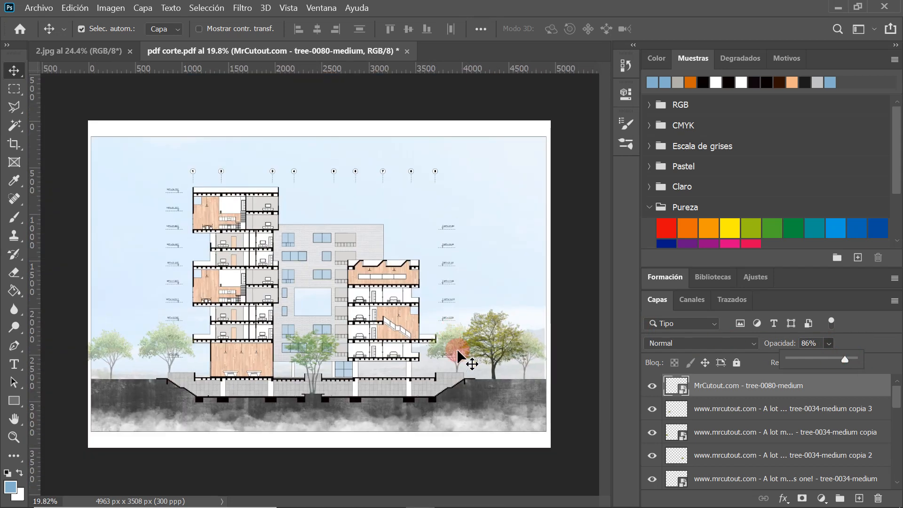
pyautogui.moveTo(507, 326); pyautogui.dragTo(142, 329)
pyautogui.scroll(2, 132, 336)
# - Enlarge the pale tree beside the left exterior stair toward the building and commit the transformation
pyautogui.click(178, 347)
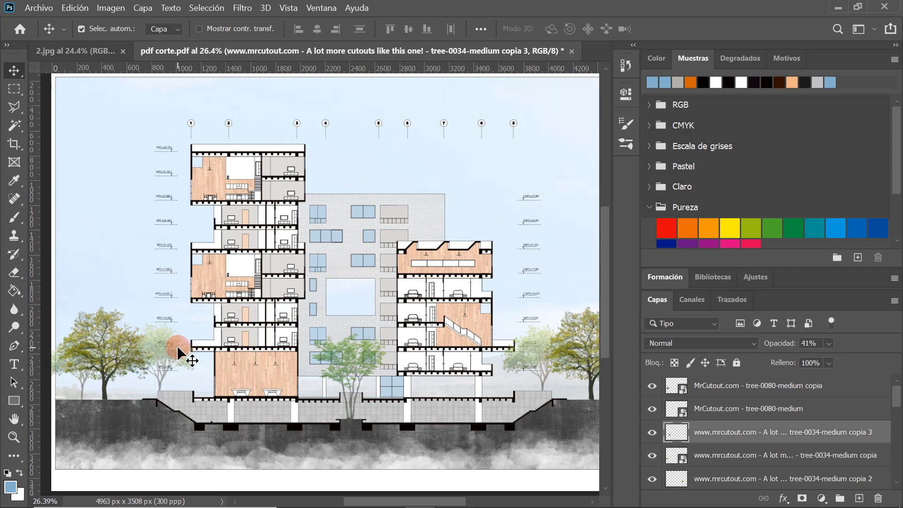
pyautogui.hotkey('ctrl', 't')
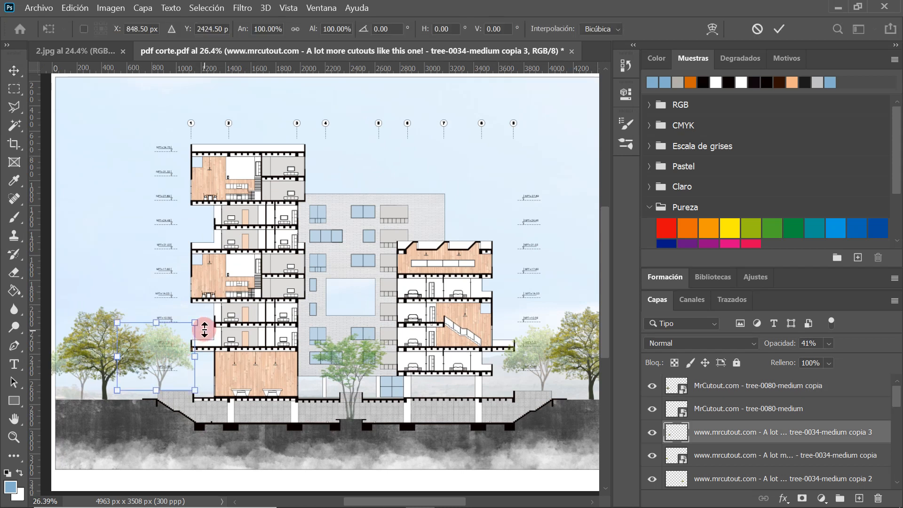
pyautogui.moveTo(195, 323); pyautogui.dragTo(204, 313)
pyautogui.click(780, 29)
# - Erase the pale tree's foliage overlapping the left building's lowest balcony and its slab, and clear the selection
pyautogui.scroll(5, 157, 367)
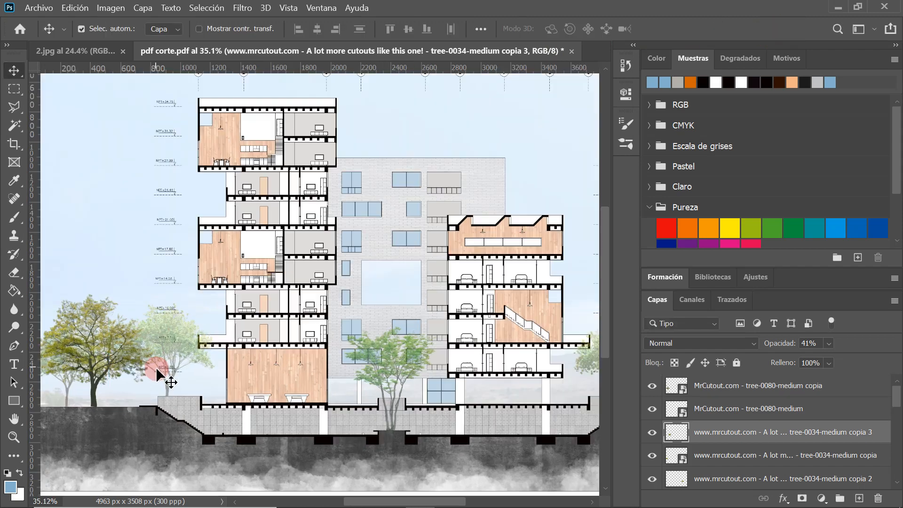
pyautogui.scroll(2, 283, 304)
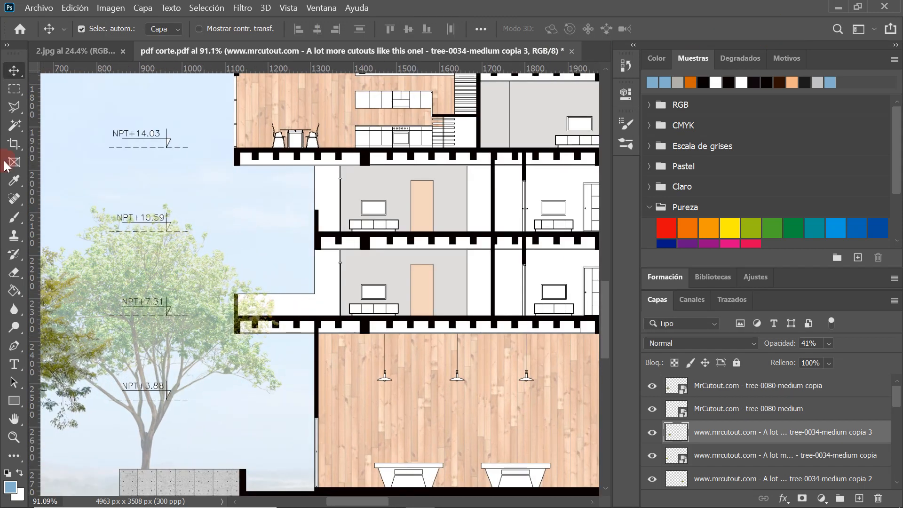
pyautogui.click(15, 93)
pyautogui.scroll(1, 318, 309)
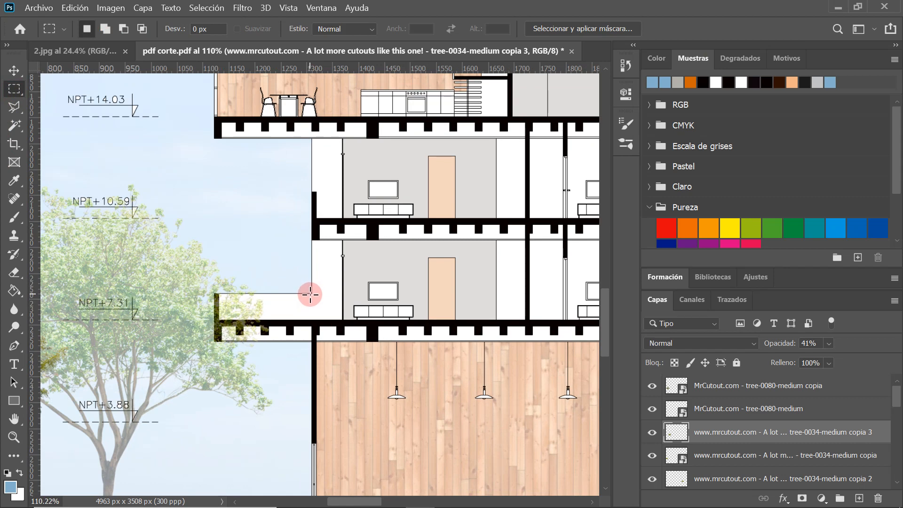
pyautogui.moveTo(310, 295); pyautogui.dragTo(214, 342)
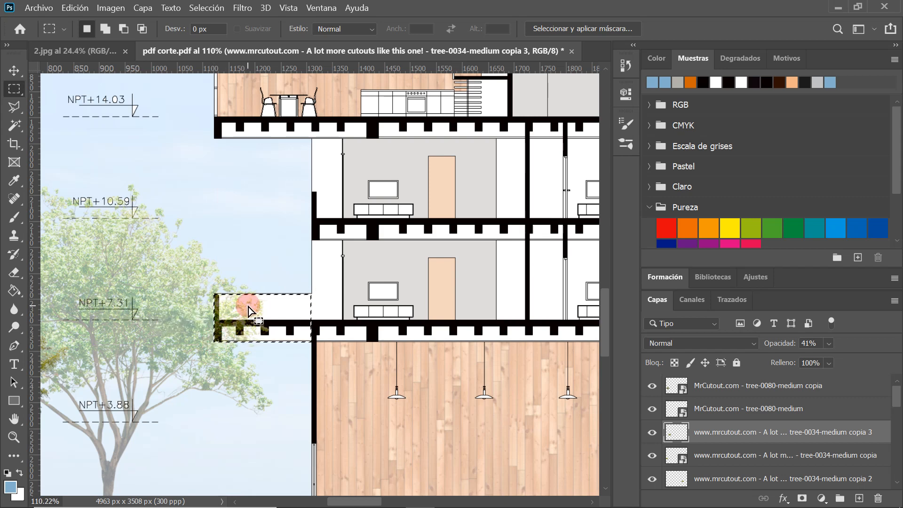
pyautogui.rightClick(247, 307)
pyautogui.click(287, 52)
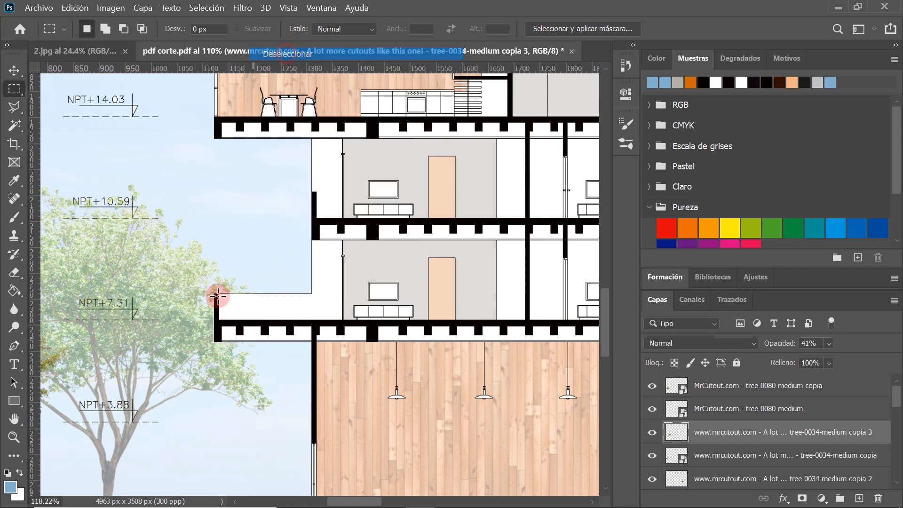
# - Erase the pale tree's foliage covering the outer end of the right building's cantilevered balcony, and clear the selection
pyautogui.scroll(-5, 218, 258)
pyautogui.scroll(-1, 216, 349)
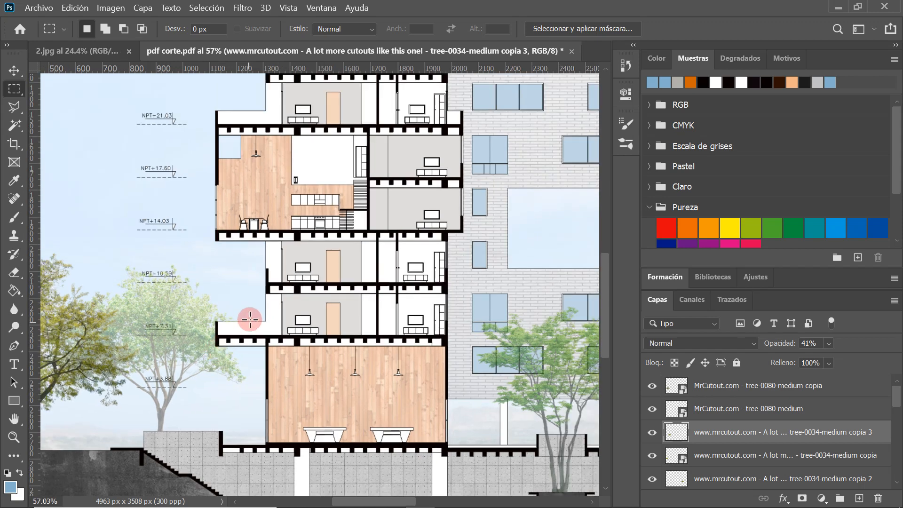
pyautogui.scroll(-8, 221, 323)
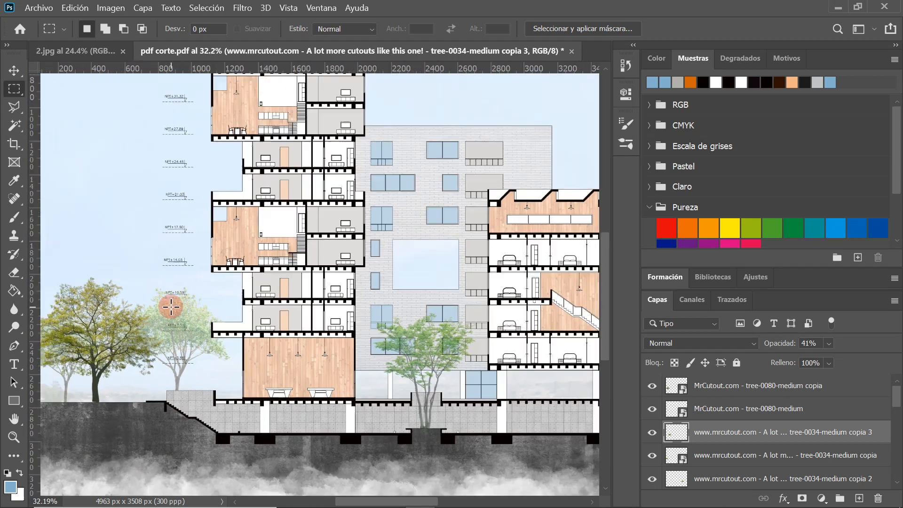
pyautogui.scroll(8, 546, 337)
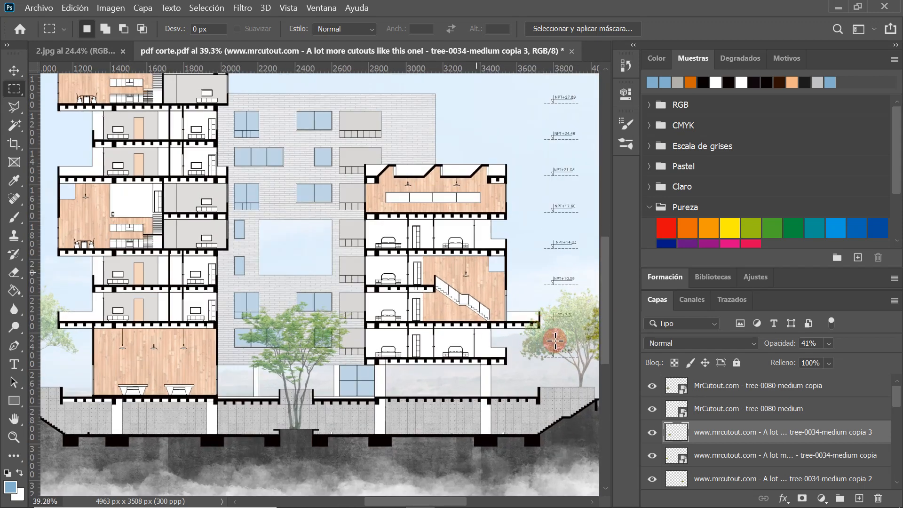
pyautogui.press('v')
pyautogui.scroll(-3, 565, 329)
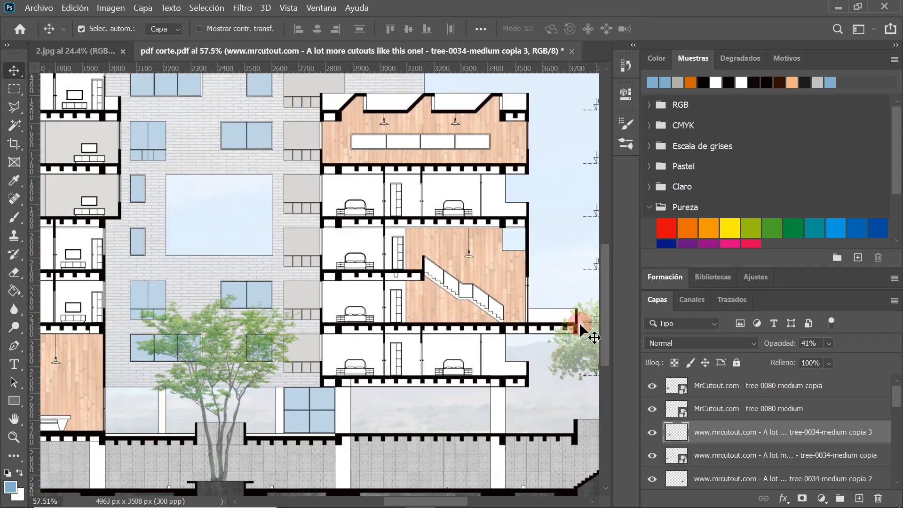
pyautogui.scroll(3, 579, 327)
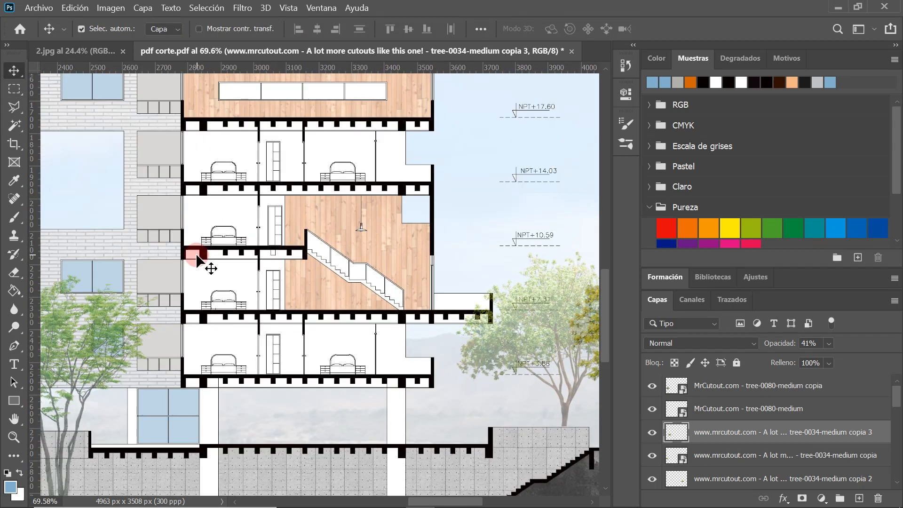
pyautogui.click(14, 89)
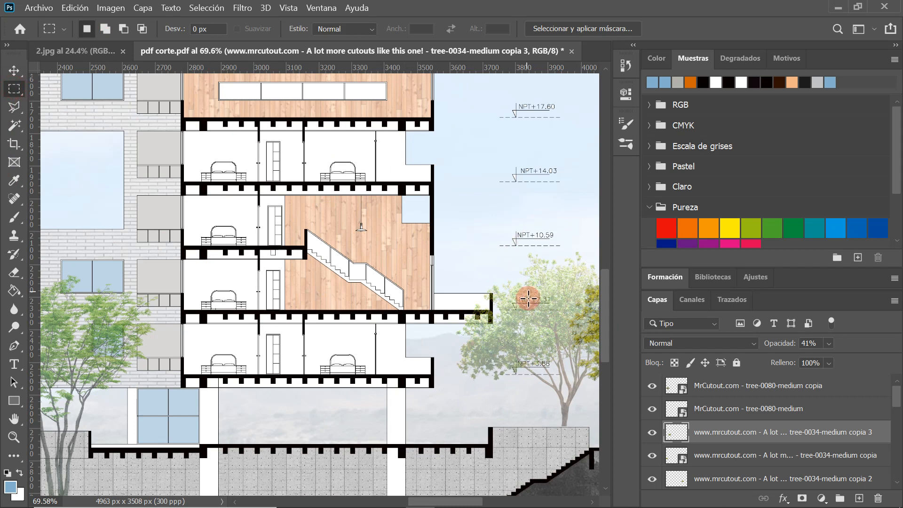
pyautogui.scroll(5, 489, 291)
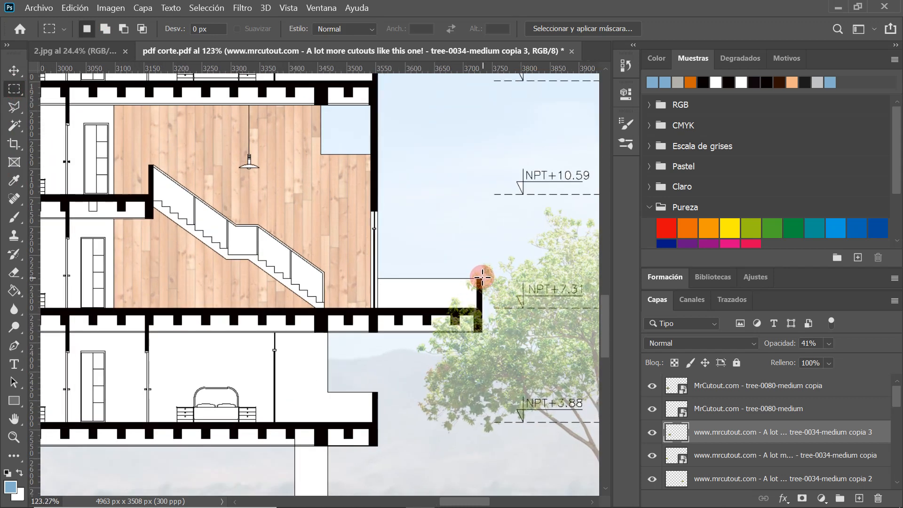
pyautogui.moveTo(482, 276); pyautogui.dragTo(426, 333)
pyautogui.press('v')
pyautogui.click(526, 308)
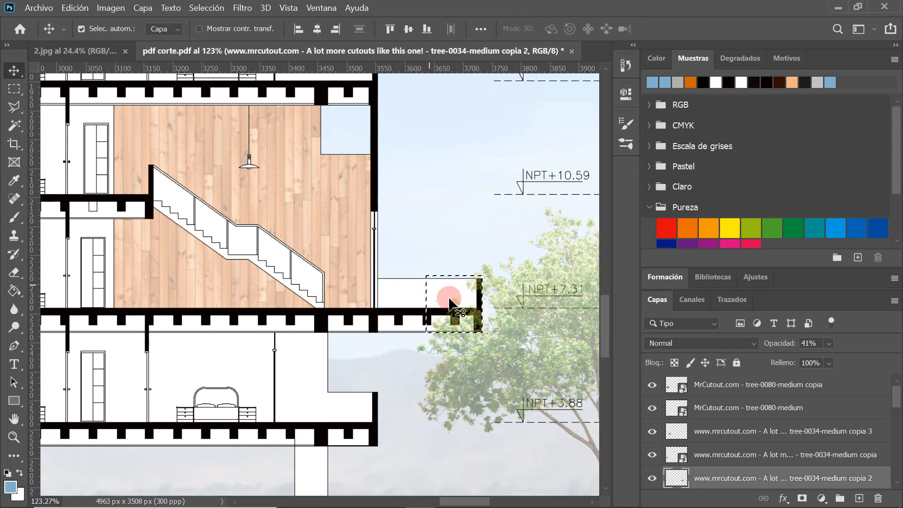
pyautogui.press('Delete')
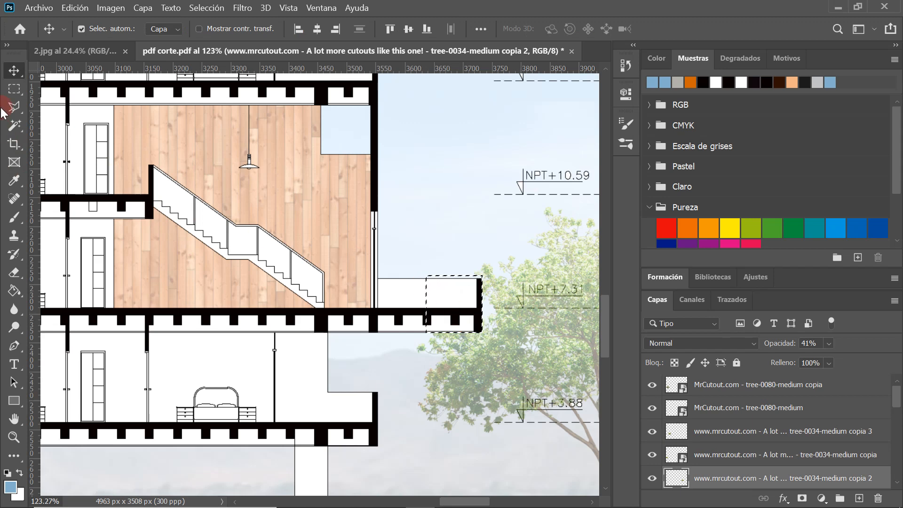
pyautogui.click(13, 88)
pyautogui.rightClick(462, 292)
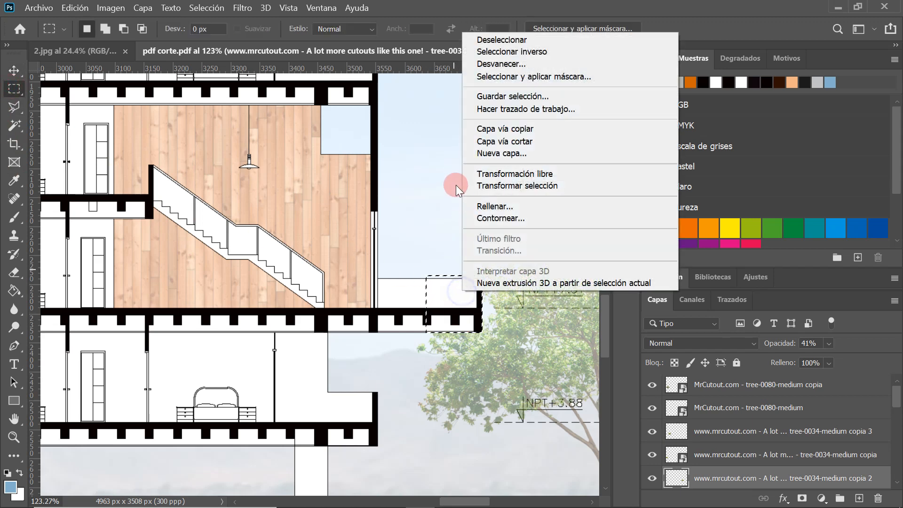
pyautogui.click(496, 42)
# - Examine the overall composition of the section, including the trees and the brick facade around its large opening
pyautogui.scroll(-6, 373, 264)
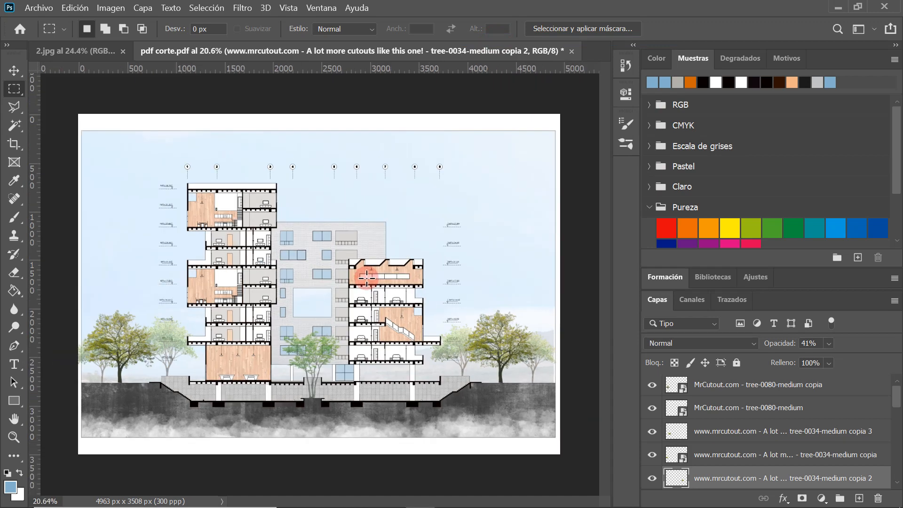
pyautogui.scroll(1, 331, 319)
pyautogui.press('b')
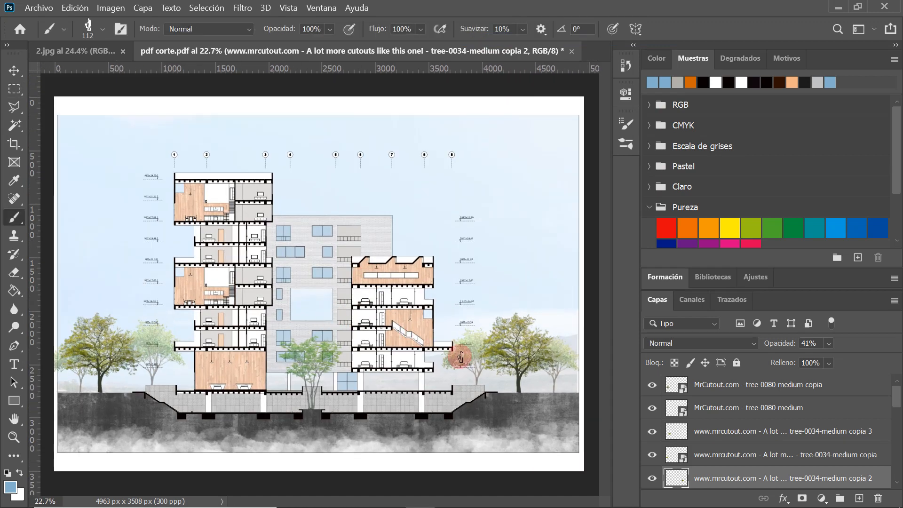
pyautogui.scroll(1, 471, 360)
pyautogui.press('v')
pyautogui.scroll(-2, 374, 350)
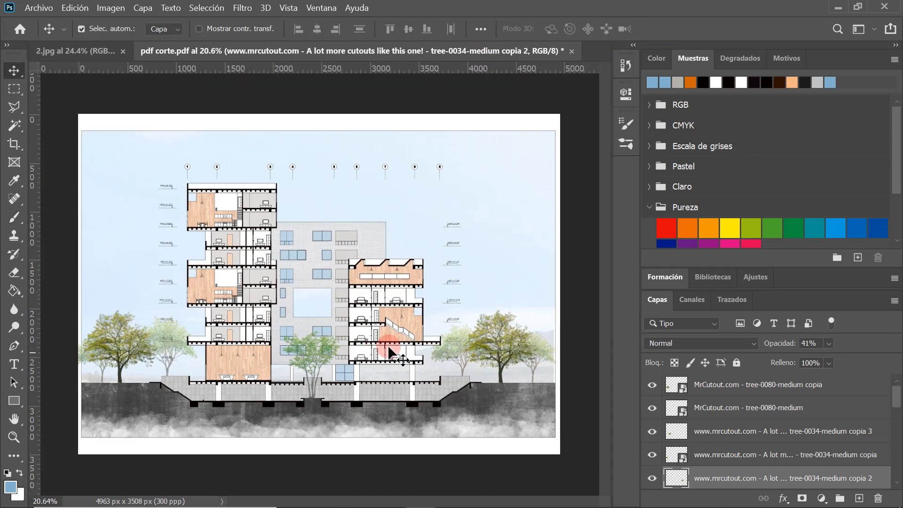
pyautogui.scroll(2, 545, 344)
pyautogui.scroll(4, 297, 304)
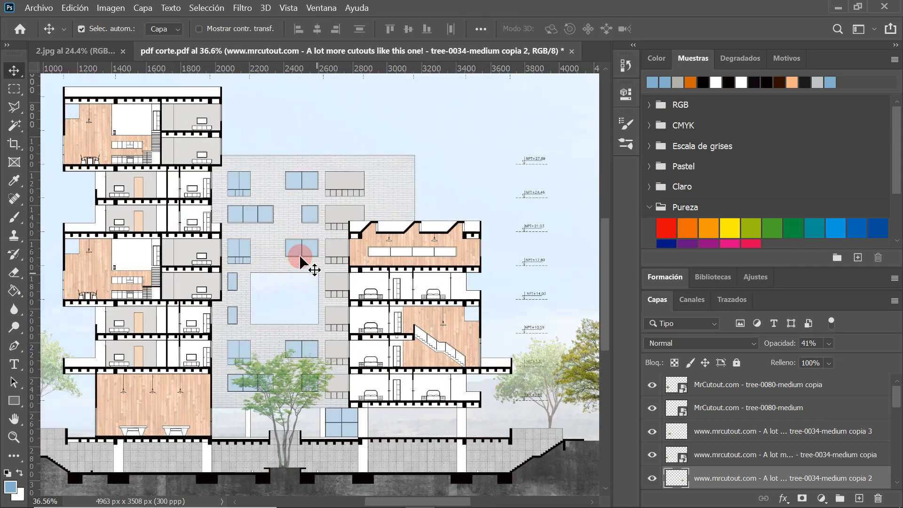
pyautogui.scroll(-1, 272, 284)
pyautogui.scroll(-3, 271, 289)
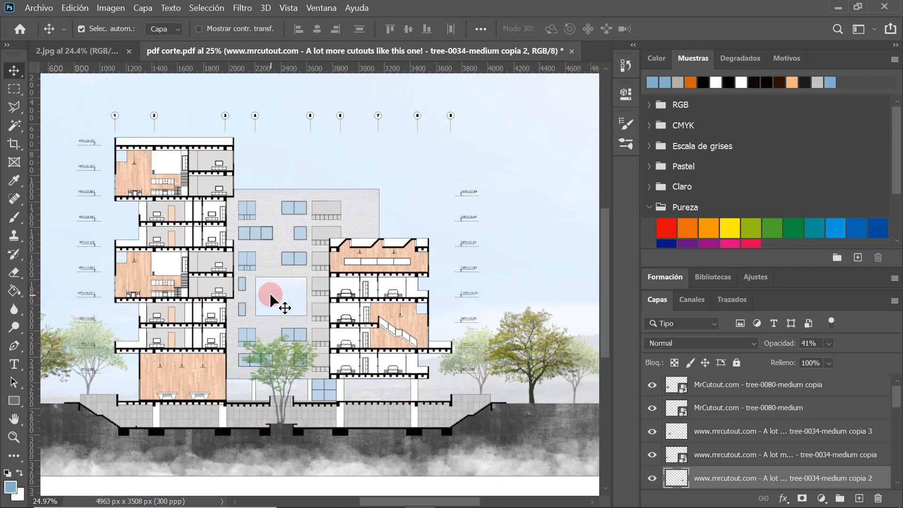
# - Duplicate the far-right pale tree, scale the copy down to 5.90% and place it inside the brick facade's large opening
pyautogui.scroll(3, 553, 341)
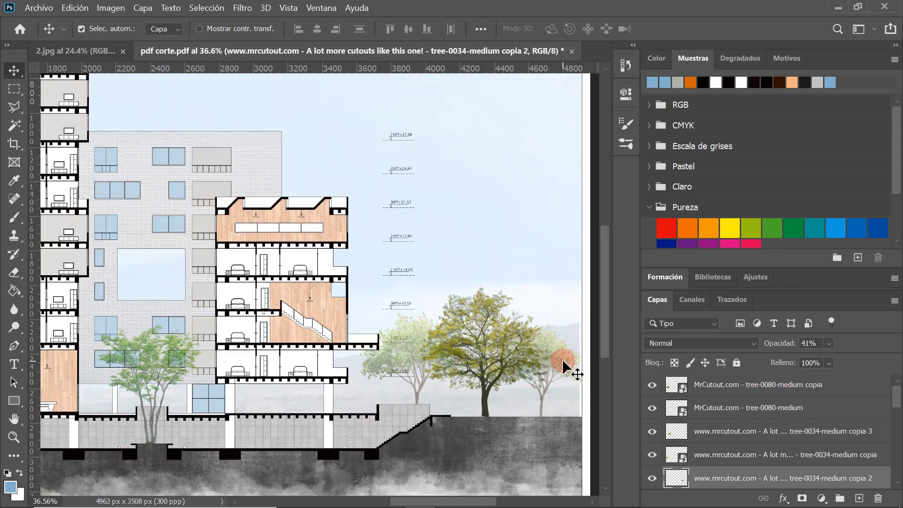
pyautogui.moveTo(569, 352); pyautogui.dragTo(179, 238)
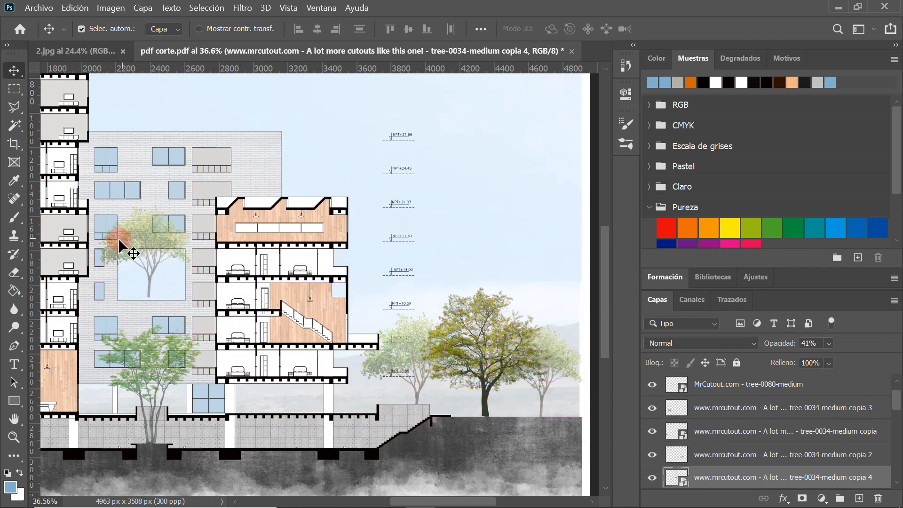
pyautogui.scroll(4, 118, 237)
pyautogui.hotkey('ctrl', 't')
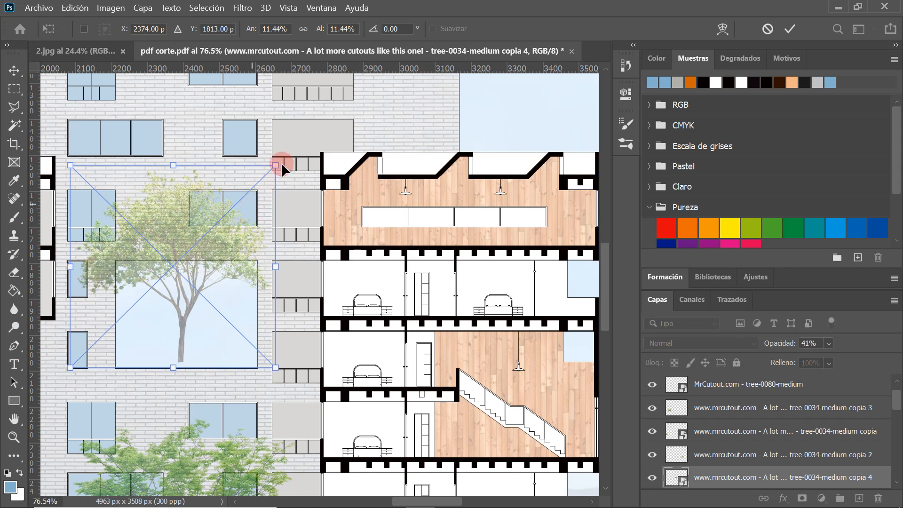
pyautogui.moveTo(275, 160); pyautogui.dragTo(129, 337)
pyautogui.scroll(1, 129, 336)
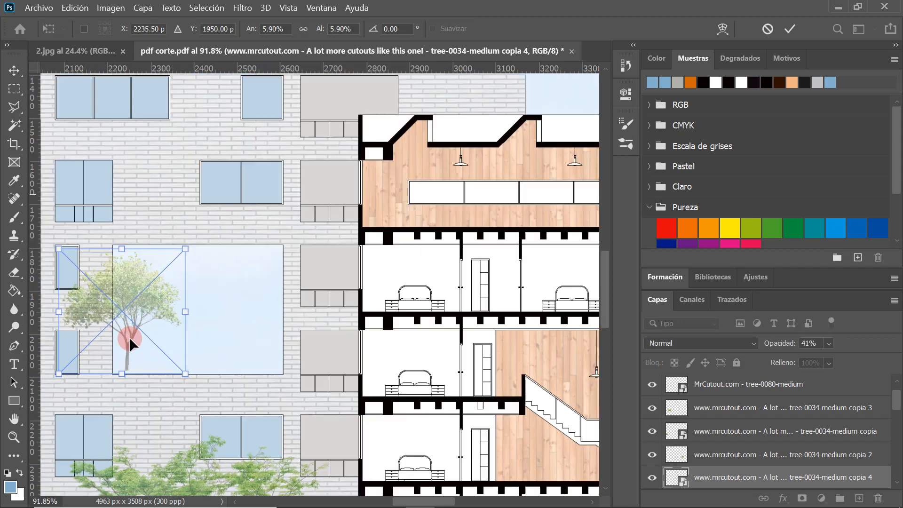
pyautogui.moveTo(131, 255); pyautogui.dragTo(204, 261)
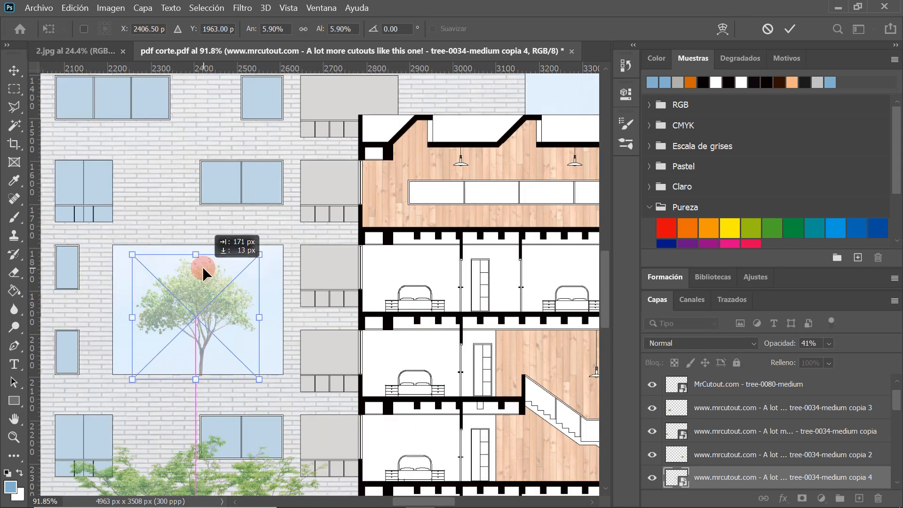
# - Scale the tree in the opening to 5.36%, nudge it left and up onto the opening's lower edge, and commit the transformation
pyautogui.scroll(1, 183, 301)
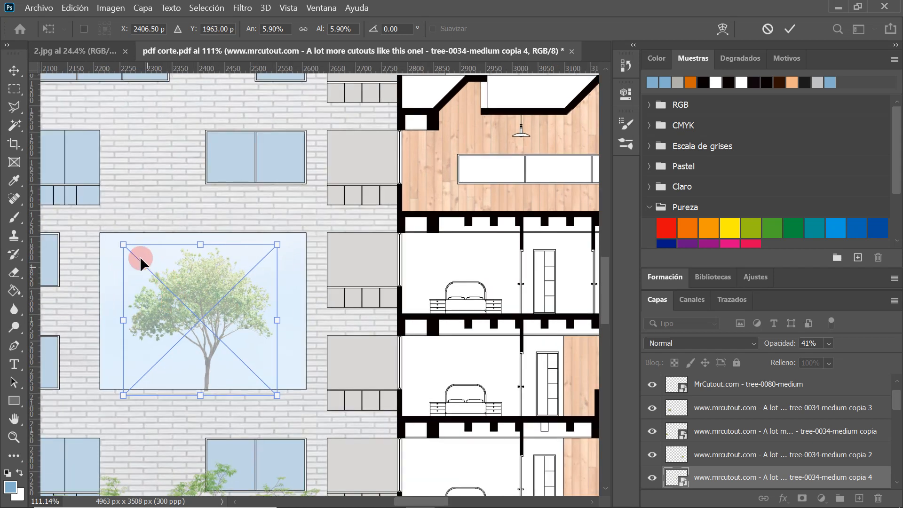
pyautogui.moveTo(124, 243); pyautogui.dragTo(134, 259)
pyautogui.press('Left')
pyautogui.press('Left')
pyautogui.press('Left')
pyautogui.press('Left')
pyautogui.press('Left')
pyautogui.press('Left')
pyautogui.press('Left')
pyautogui.press('Left')
pyautogui.press('Left')
pyautogui.press('Left')
pyautogui.press('Left')
pyautogui.press('Left')
pyautogui.press('Left')
pyautogui.press('Left')
pyautogui.press('Left')
pyautogui.press('Left')
pyautogui.press('Left')
pyautogui.press('Left')
pyautogui.press('Left')
pyautogui.press('Left')
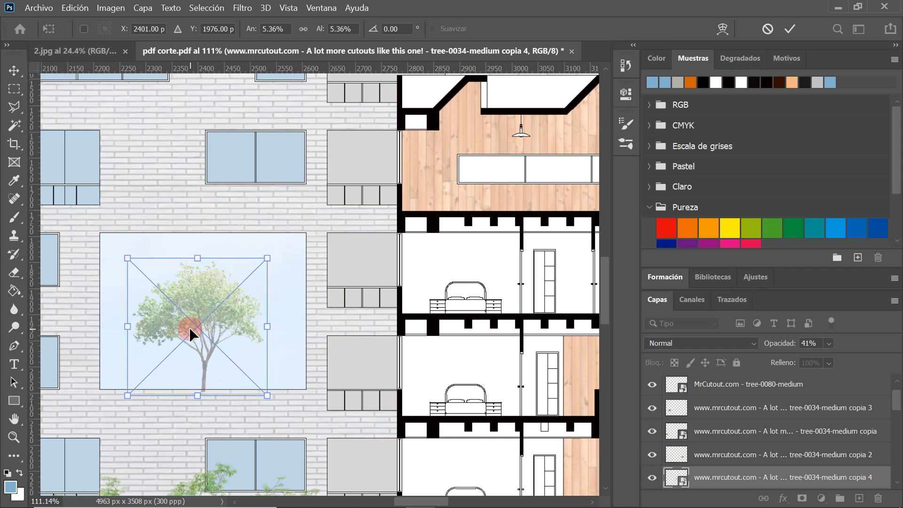
pyautogui.press('Up')
pyautogui.press('Up')
pyautogui.press('Up')
pyautogui.press('Up')
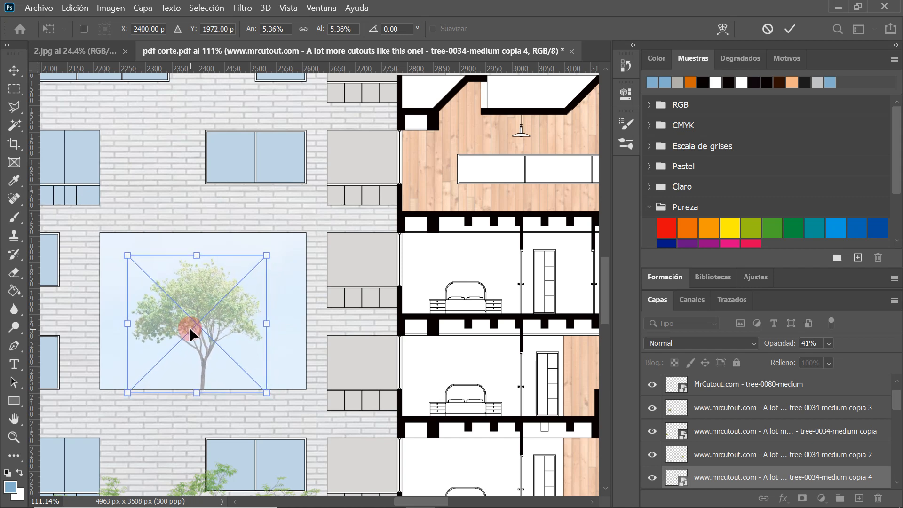
pyautogui.scroll(-2, 189, 326)
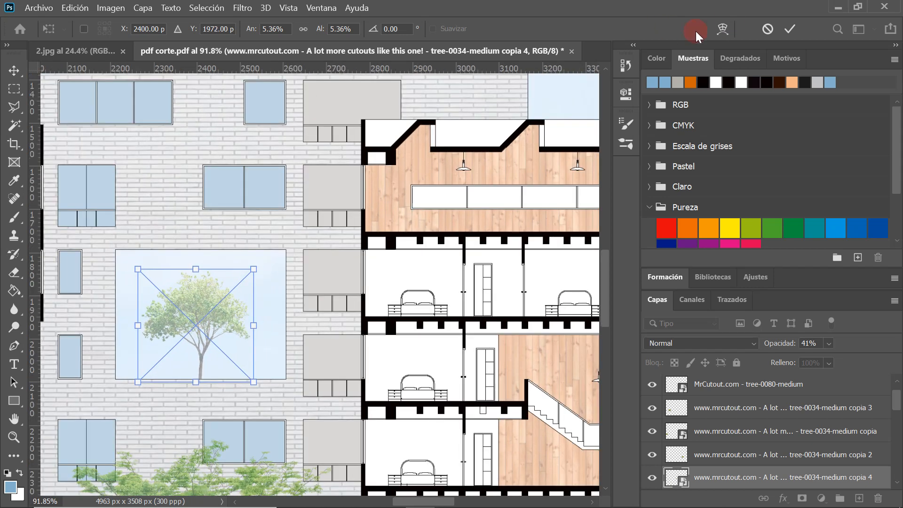
pyautogui.click(792, 30)
# - Switch to File Explorer and open the OBJETOS folder inside Materiales de corte
pyautogui.scroll(-4, 190, 289)
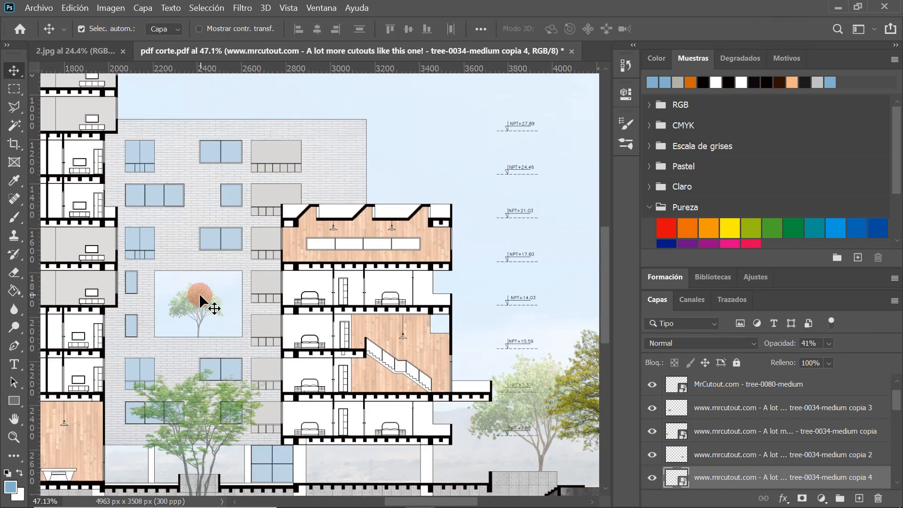
pyautogui.scroll(-5, 199, 292)
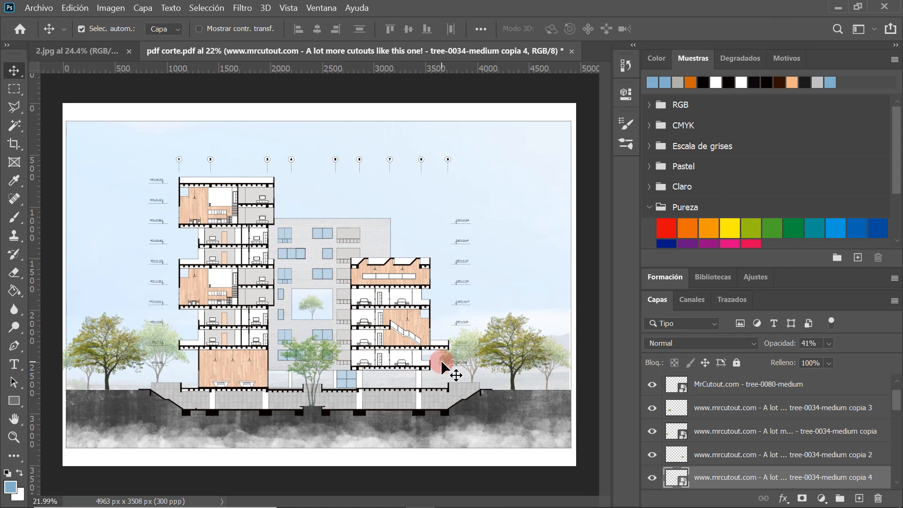
pyautogui.scroll(2, 463, 402)
pyautogui.scroll(1, 463, 403)
pyautogui.scroll(-1, 359, 404)
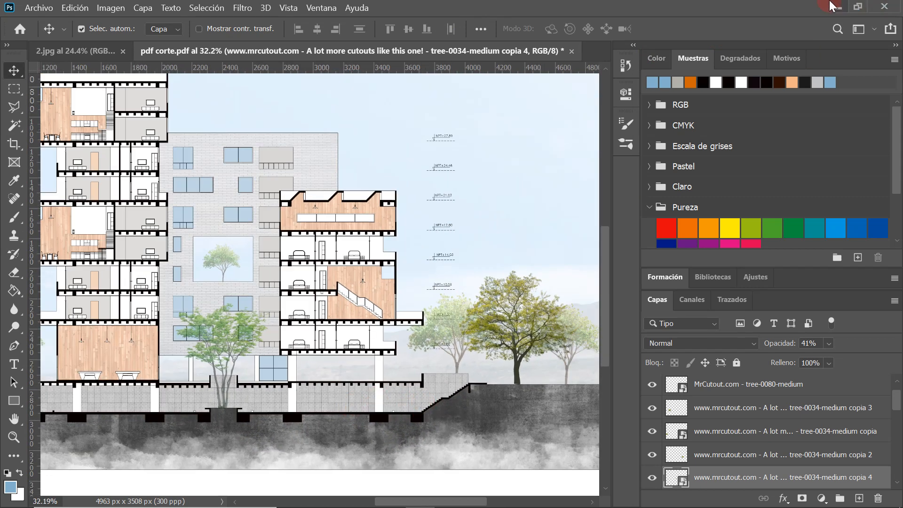
pyautogui.click(837, 7)
pyautogui.click(888, 7)
pyautogui.doubleClick(521, 478)
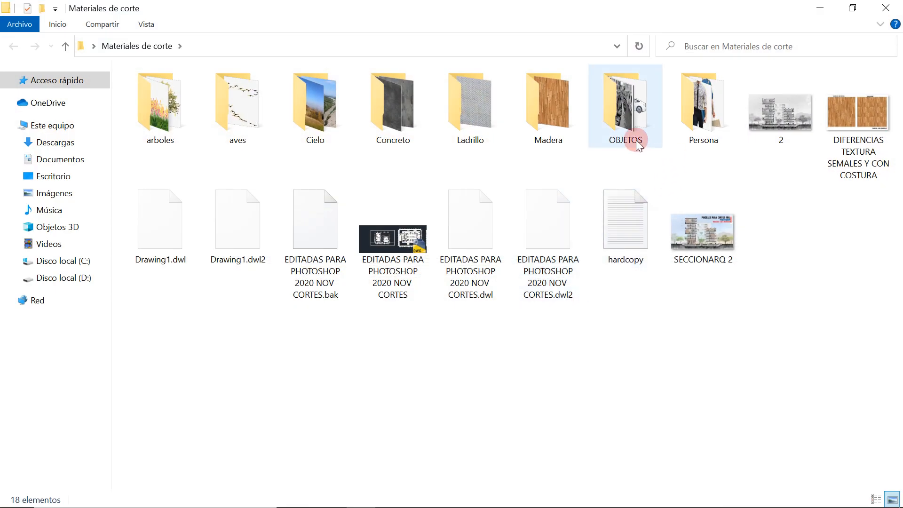
pyautogui.doubleClick(605, 127)
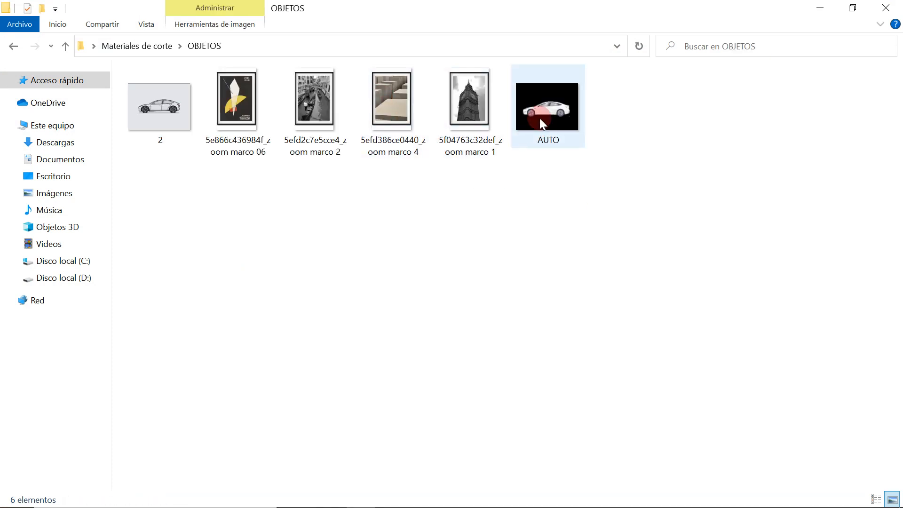
# - Place the AUTO image from the OBJETOS folder into pdf corte.pdf in Photoshop, scale it to 21.39% and move it into the right part of the basement
pyautogui.moveTo(560, 114); pyautogui.dragTo(397, 391)
pyautogui.hotkey('ctrl', '0')
pyautogui.moveTo(549, 193); pyautogui.dragTo(350, 358)
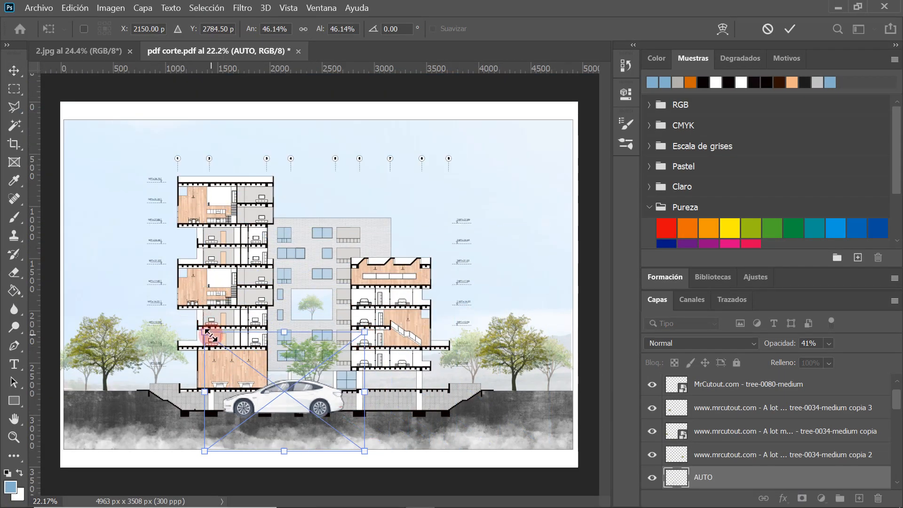
pyautogui.moveTo(206, 333); pyautogui.dragTo(294, 396)
pyautogui.scroll(4, 362, 437)
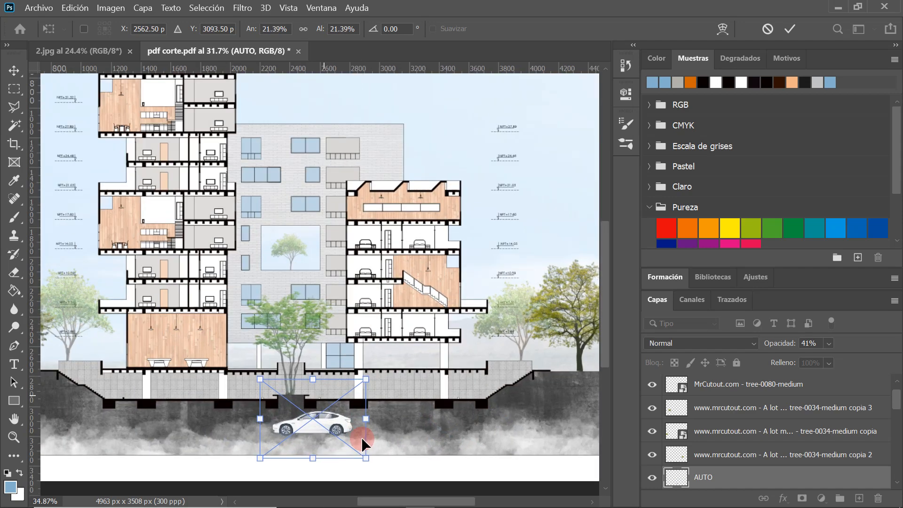
pyautogui.scroll(1, 362, 438)
pyautogui.moveTo(363, 438); pyautogui.dragTo(570, 360)
# - Scale the car down to 12.27% and move it onto the basement floor beside the right-hand column
pyautogui.scroll(3, 590, 323)
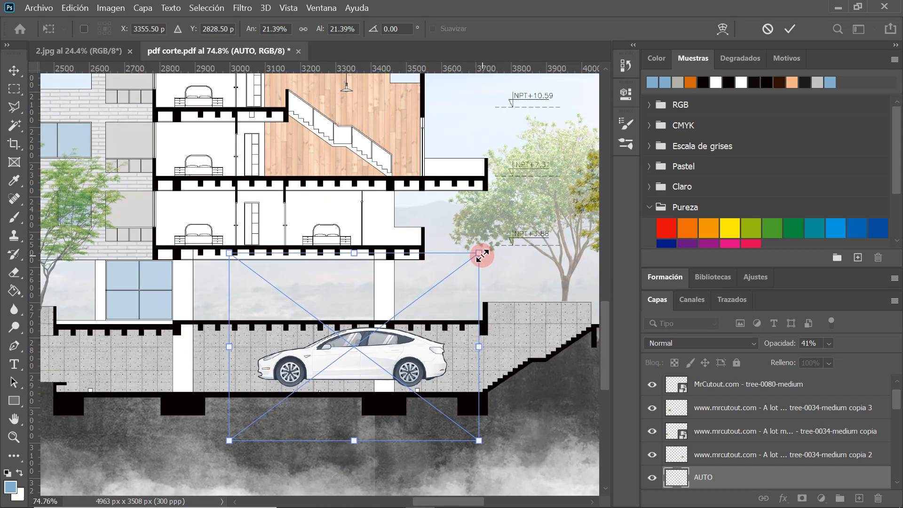
pyautogui.moveTo(482, 257); pyautogui.dragTo(371, 333)
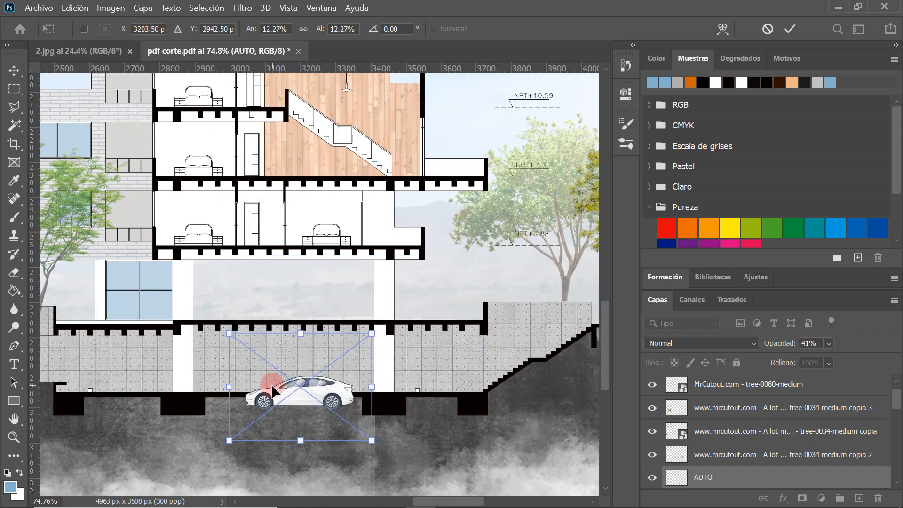
pyautogui.scroll(2, 275, 392)
pyautogui.moveTo(313, 399); pyautogui.dragTo(433, 383)
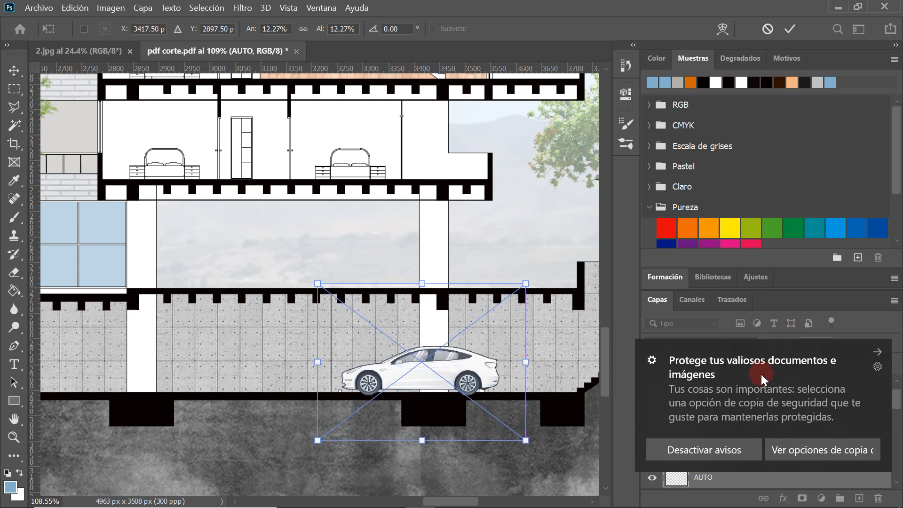
# - Dismiss the backup notification, scale the car to 9.66%, rest its wheels on the basement floor and commit the placement
pyautogui.click(875, 352)
pyautogui.scroll(1, 497, 324)
pyautogui.moveTo(531, 278); pyautogui.dragTo(478, 312)
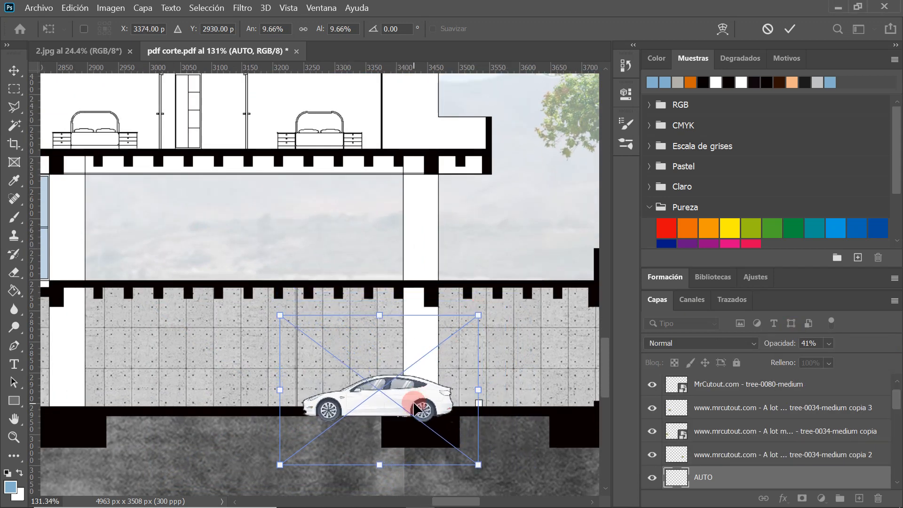
pyautogui.scroll(1, 432, 383)
pyautogui.moveTo(432, 383); pyautogui.dragTo(440, 382)
pyautogui.press('Left')
pyautogui.click(790, 29)
pyautogui.scroll(-3, 451, 284)
pyautogui.scroll(2, 404, 353)
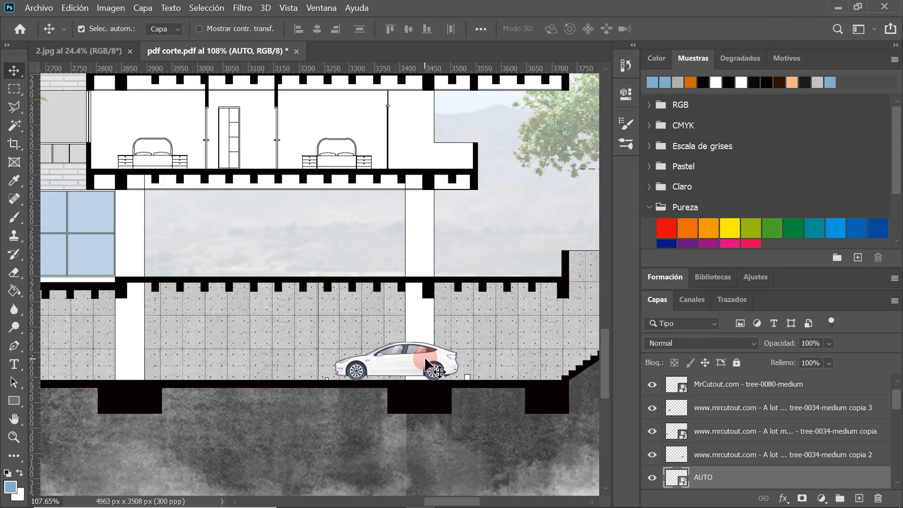
pyautogui.click(87, 10)
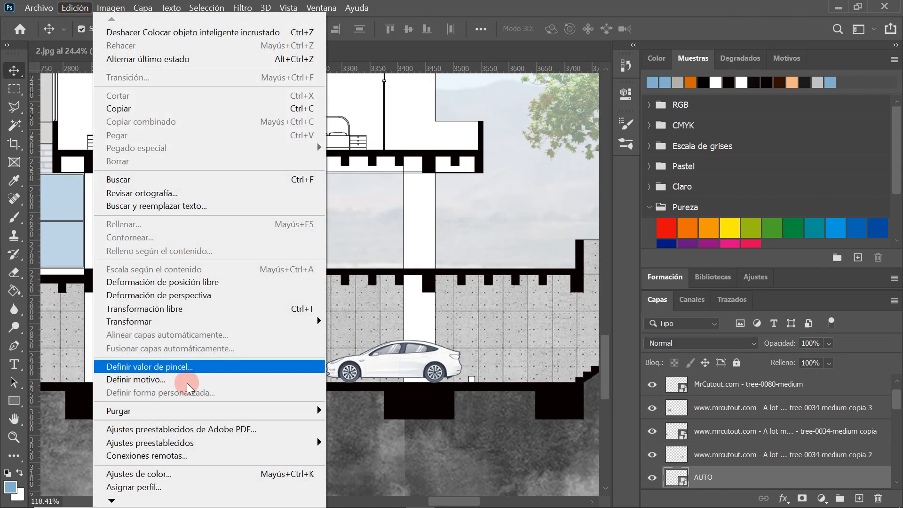
pyautogui.click(424, 367)
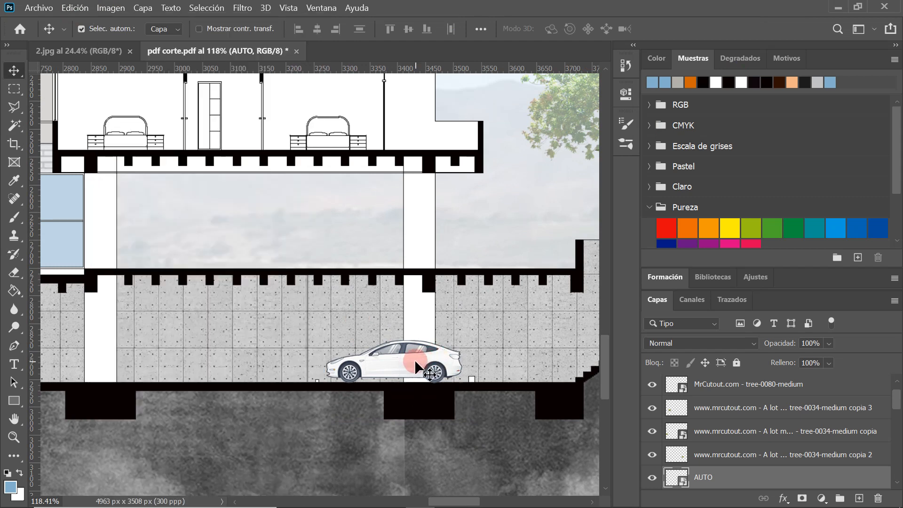
pyautogui.scroll(-1, 443, 372)
pyautogui.scroll(2, 400, 381)
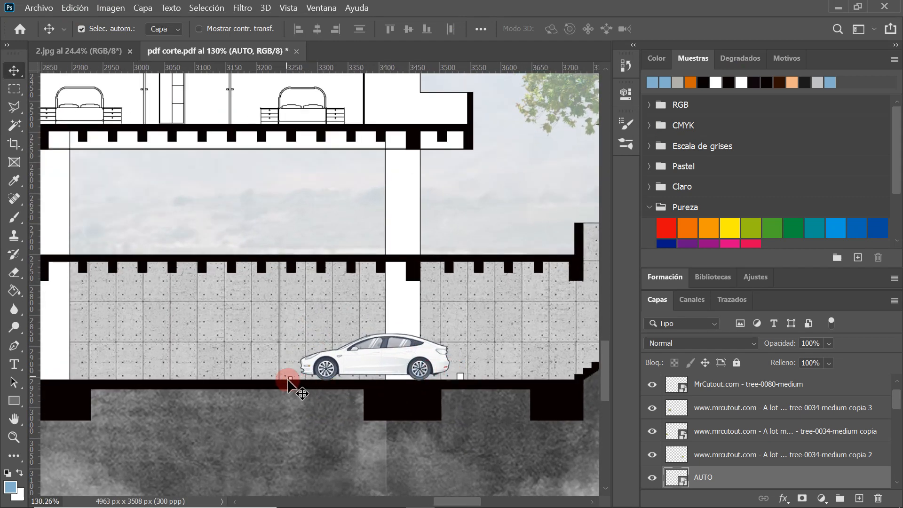
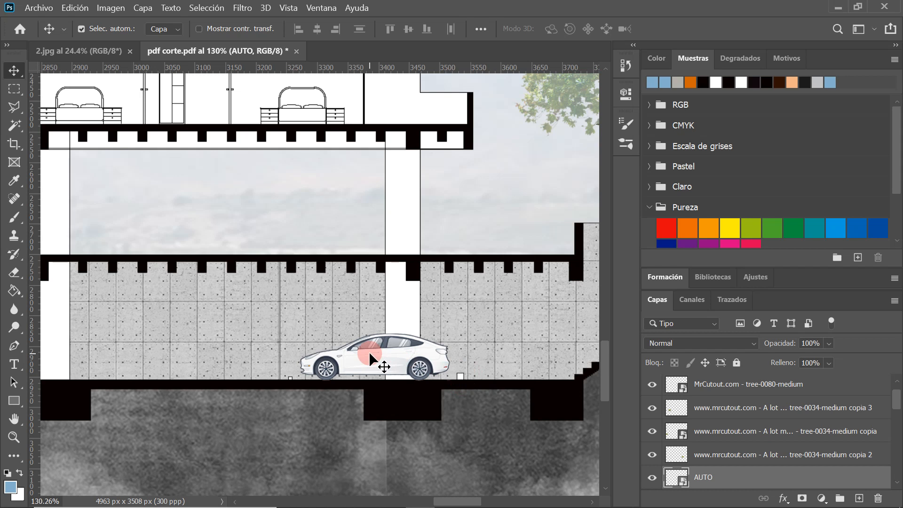
pyautogui.hotkey('ctrl', 't')
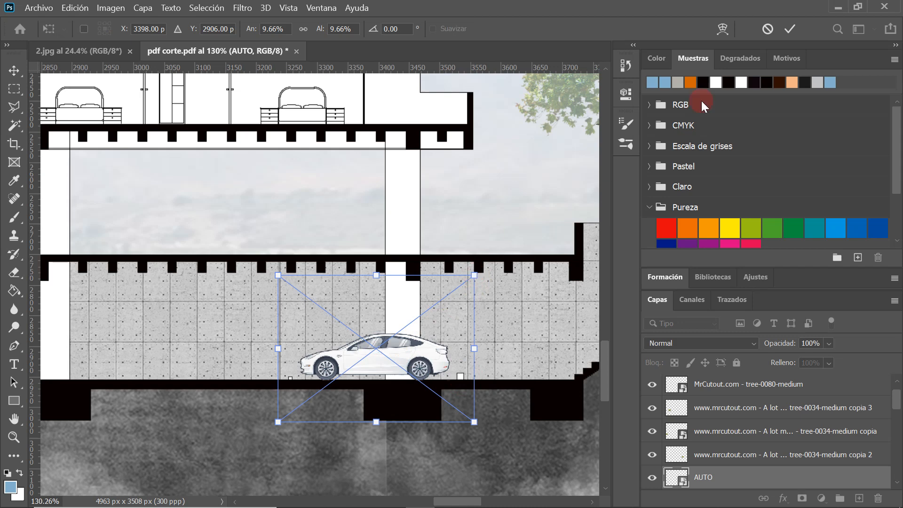
pyautogui.click(789, 30)
# - Set the opacity of the AUTO layer to 99%
pyautogui.scroll(-4, 399, 334)
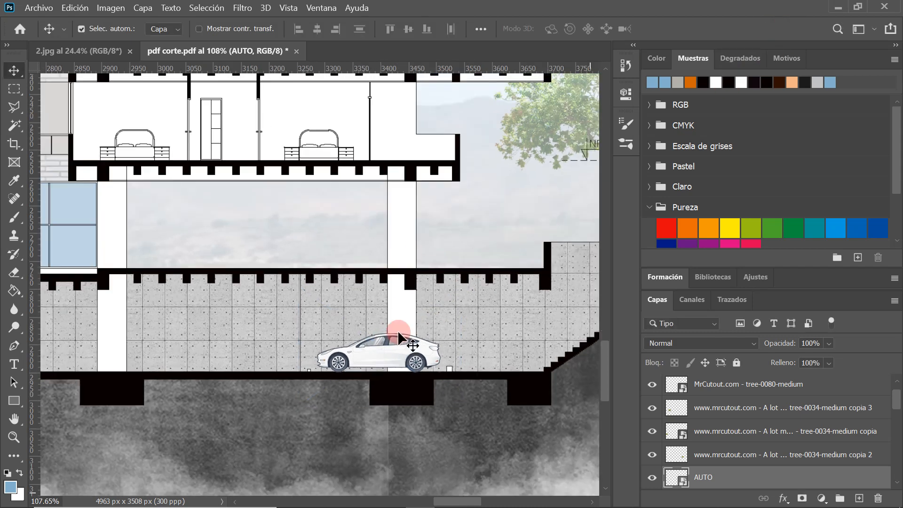
pyautogui.scroll(-3, 401, 338)
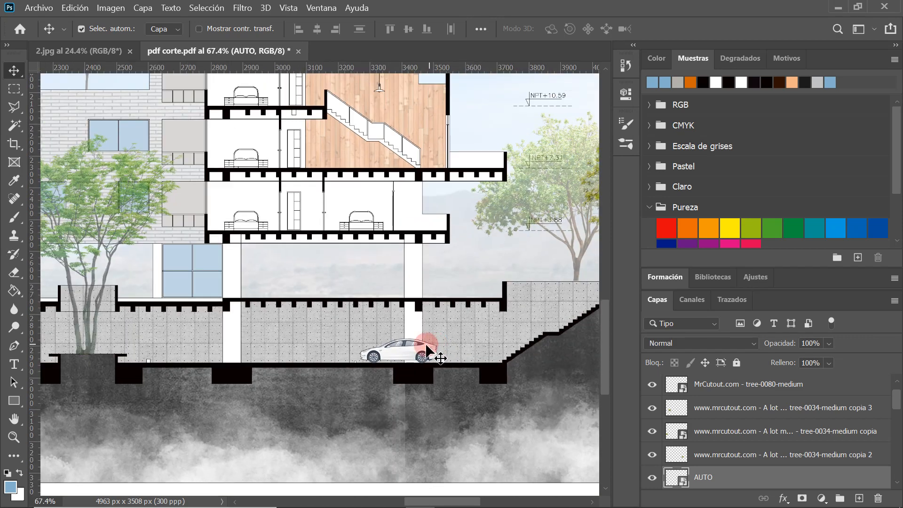
pyautogui.moveTo(846, 357); pyautogui.dragTo(848, 357)
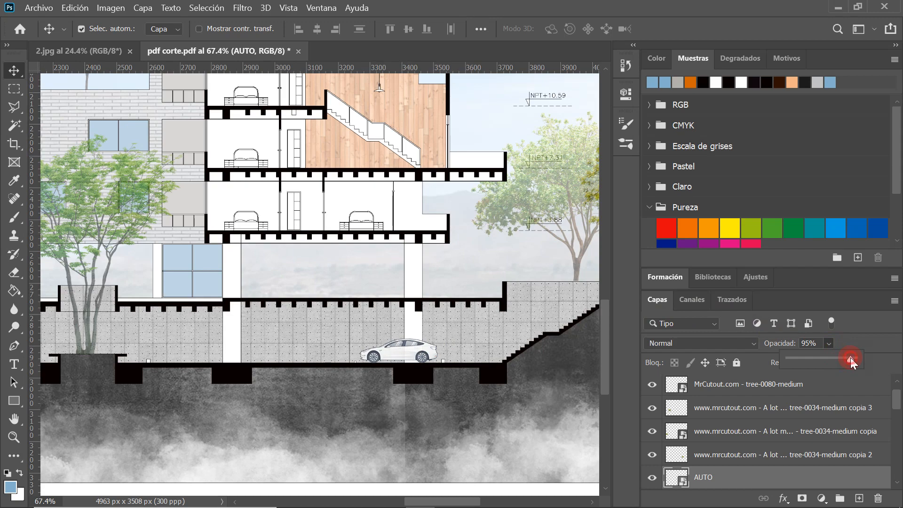
pyautogui.scroll(-2, 363, 363)
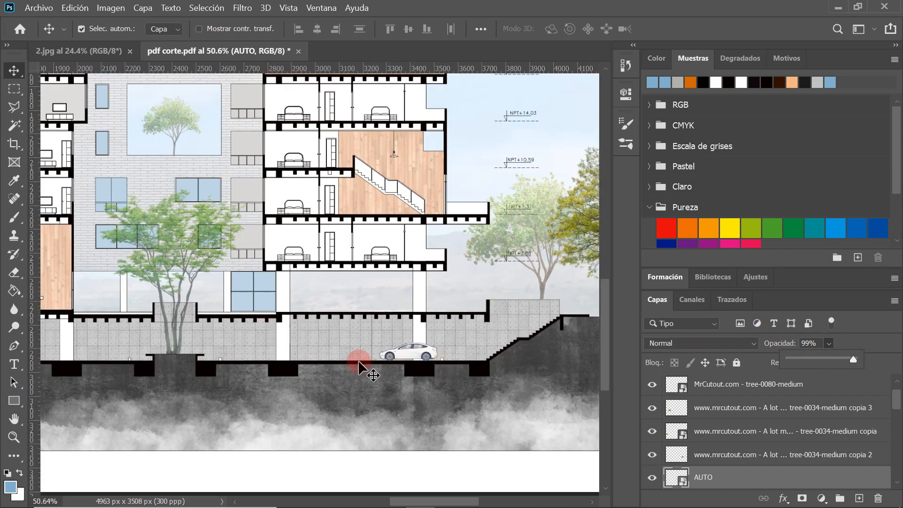
# - Duplicate the white car in the basement parking level and place the copy at the next column to its left
pyautogui.scroll(3, 165, 373)
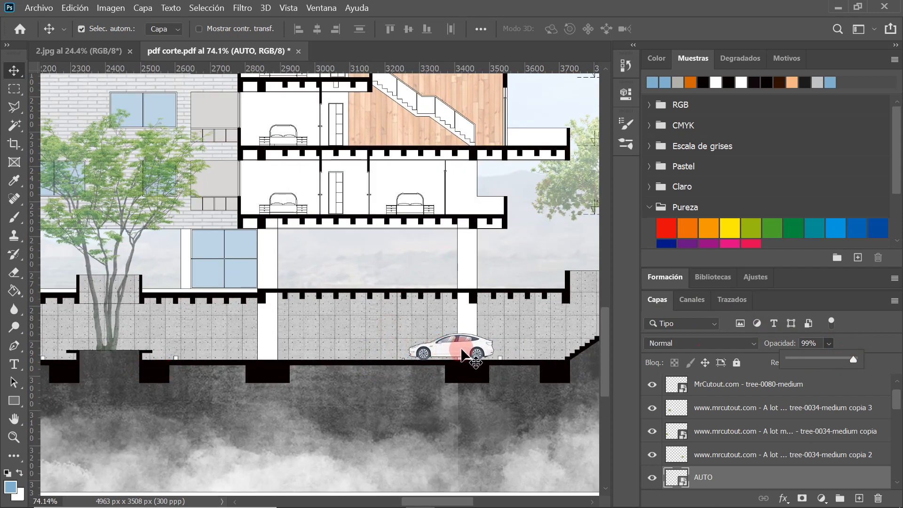
pyautogui.moveTo(464, 347); pyautogui.dragTo(237, 347)
pyautogui.scroll(1, 237, 348)
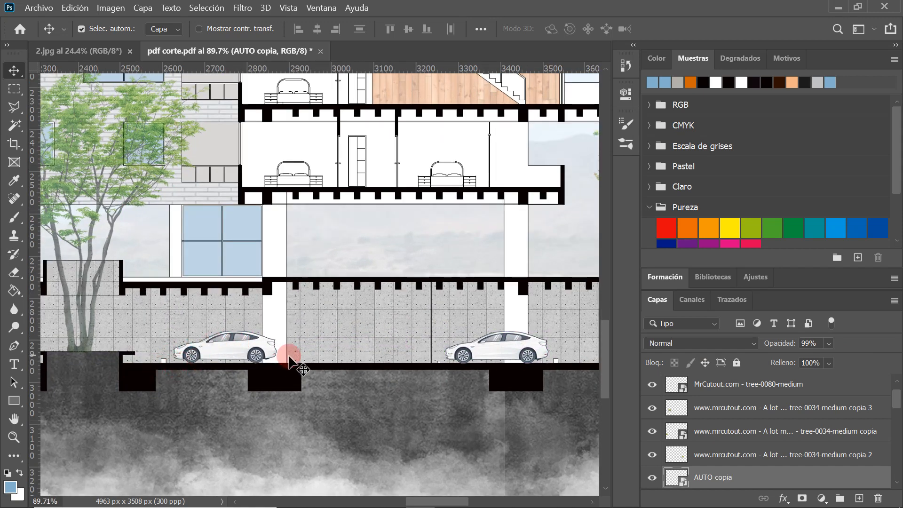
# - Duplicate the copied car past the central tree, placing it beside the column below the wood-clad hall's right edge
pyautogui.scroll(-2, 358, 355)
pyautogui.scroll(-1, 413, 348)
pyautogui.scroll(1, 82, 324)
pyautogui.scroll(-1, 337, 347)
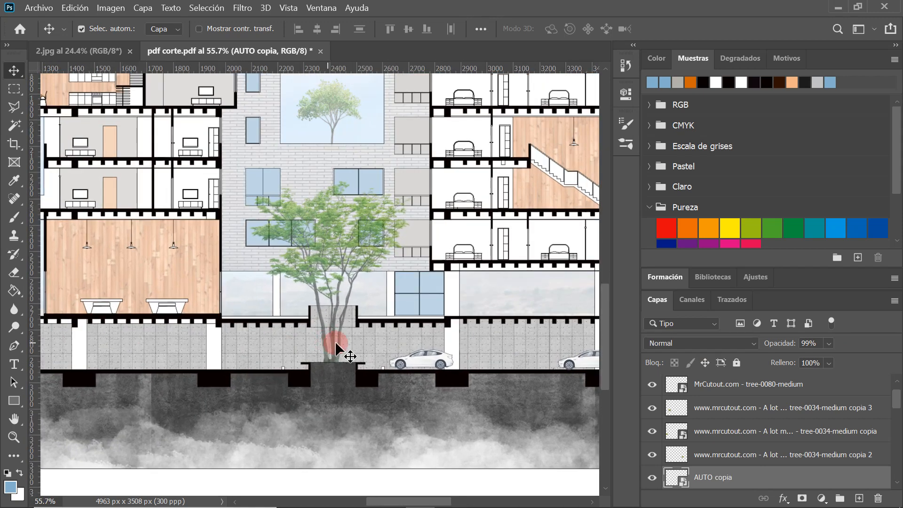
pyautogui.moveTo(423, 360); pyautogui.dragTo(225, 361)
pyautogui.scroll(4, 224, 361)
# - Nudge the newest car copy rightward along the basement floor, keeping its tail by the column
pyautogui.press('Right')
pyautogui.press('Right')
pyautogui.press('Right')
pyautogui.press('Right')
pyautogui.press('Right')
pyautogui.press('Right')
pyautogui.press('Right')
pyautogui.press('Right')
pyautogui.press('Right')
pyautogui.press('Right')
pyautogui.press('Right')
pyautogui.press('Right')
pyautogui.press('Right')
pyautogui.press('Right')
pyautogui.press('Right')
pyautogui.press('Right')
pyautogui.press('Right')
pyautogui.press('Right')
pyautogui.press('Right')
pyautogui.press('Right')
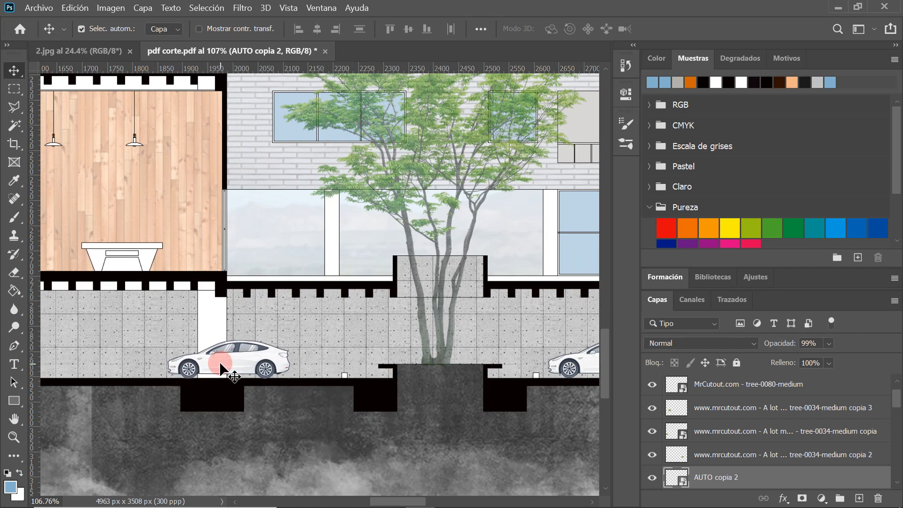
pyautogui.press('Right')
pyautogui.press('Right')
pyautogui.press('Right')
pyautogui.press('Right')
pyautogui.press('Right')
pyautogui.press('Right')
pyautogui.press('Right')
pyautogui.press('Right')
pyautogui.press('Right')
pyautogui.press('Right')
pyautogui.press('Right')
pyautogui.press('Right')
pyautogui.press('Right')
pyautogui.press('Right')
pyautogui.press('Right')
pyautogui.press('Right')
pyautogui.press('Right')
pyautogui.press('Right')
pyautogui.press('Right')
pyautogui.press('Right')
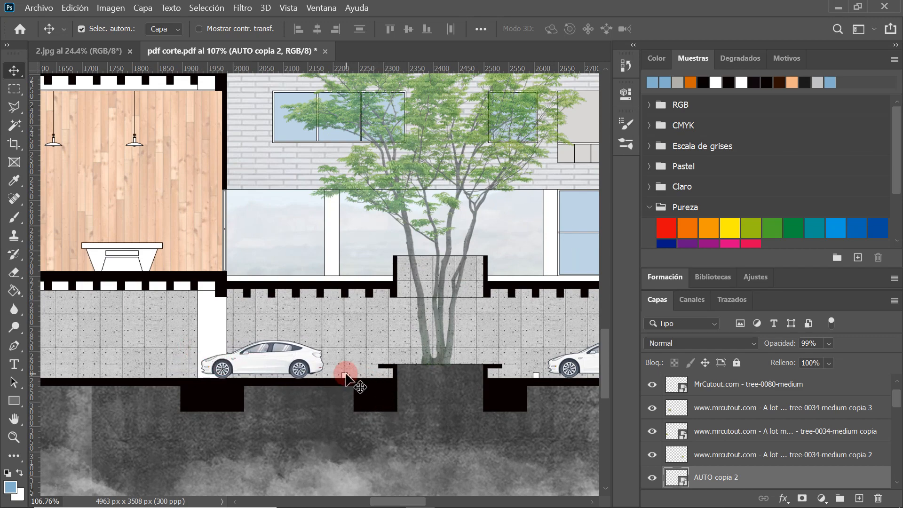
# - Duplicate the car left of the tree to the leftmost basement column and nudge the copy slightly right
pyautogui.scroll(-3, 344, 377)
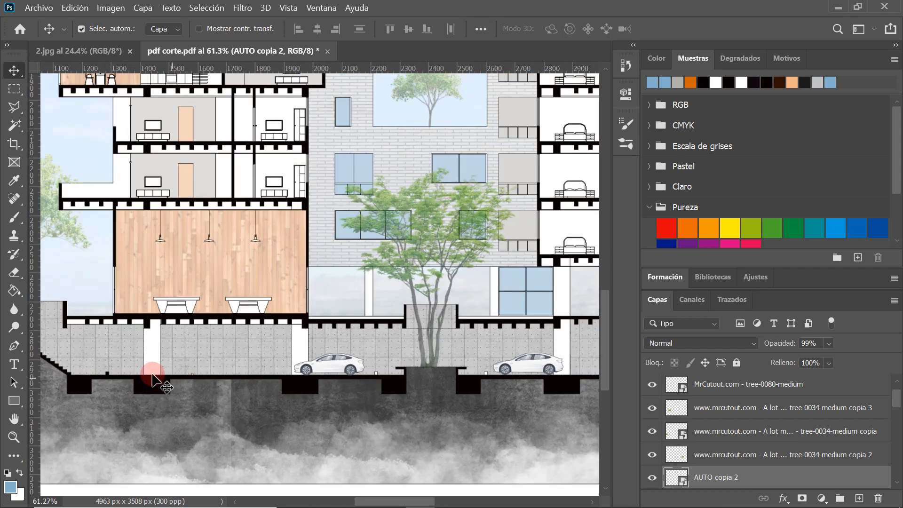
pyautogui.scroll(2, 299, 370)
pyautogui.moveTo(417, 360); pyautogui.dragTo(185, 364)
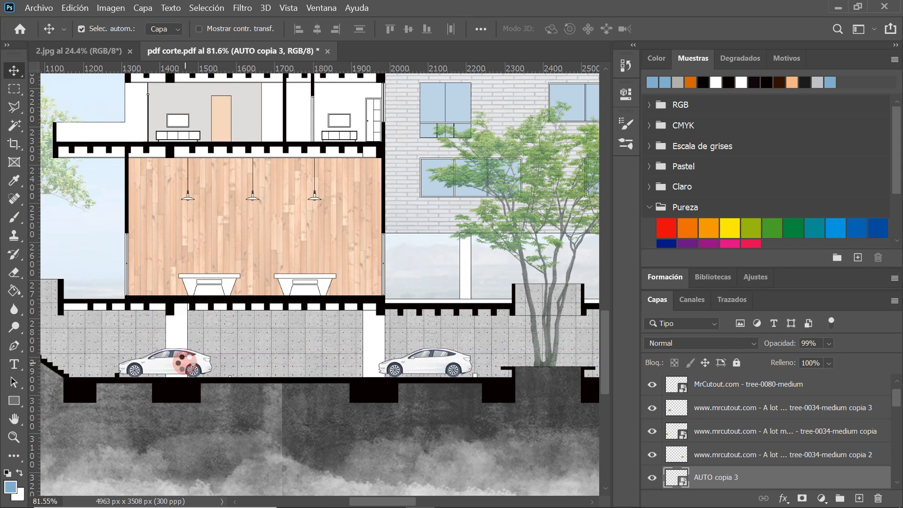
pyautogui.hotkey('shift', 'Right')
pyautogui.scroll(-3, 186, 369)
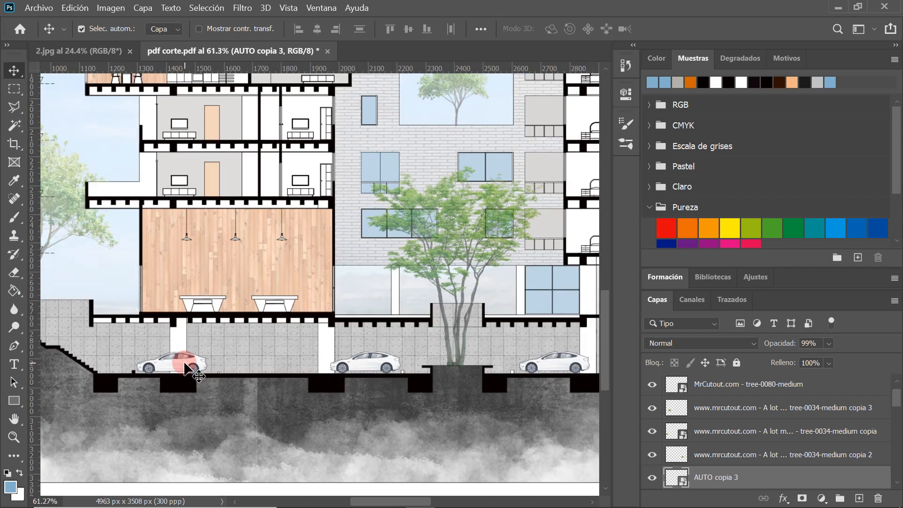
# - Flip the AUTO copia 2 car, just left of the central tree, horizontally
pyautogui.click(362, 362)
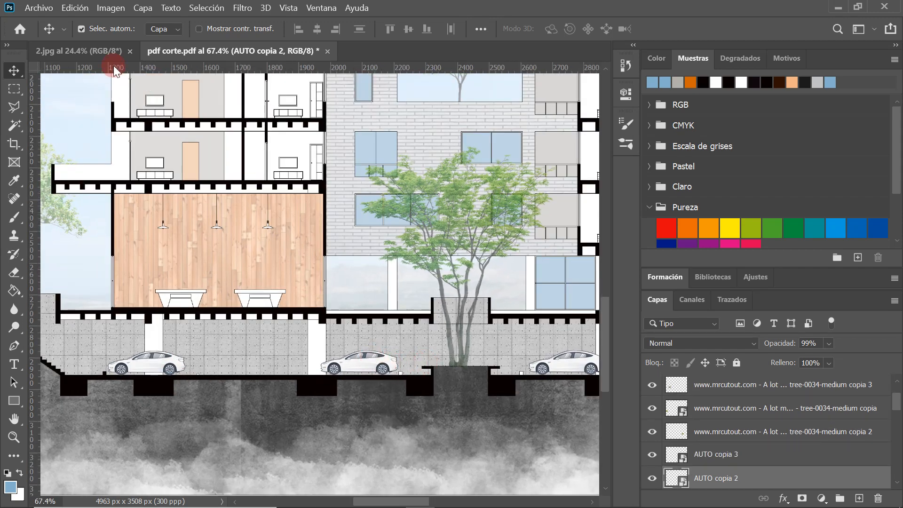
pyautogui.click(73, 9)
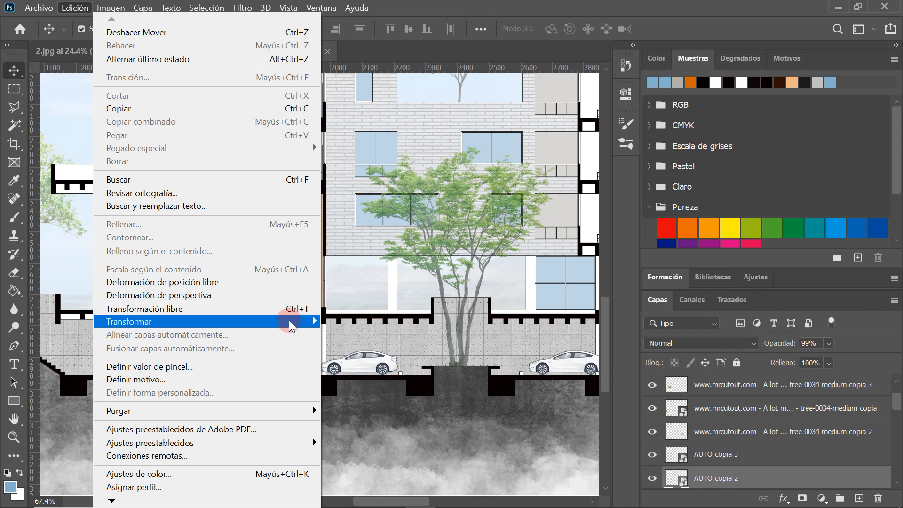
pyautogui.moveTo(292, 325)
pyautogui.click(362, 308)
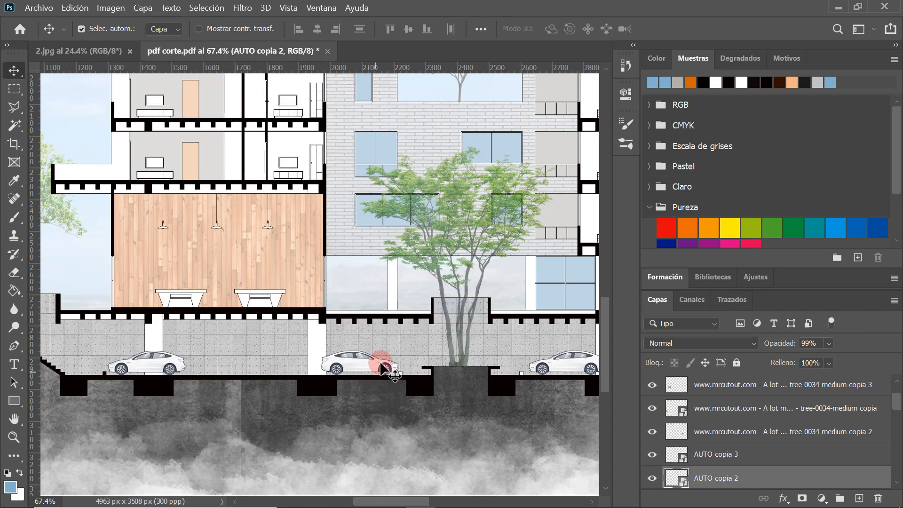
# - Examine the position and direction of the four cars along the basement parking level
pyautogui.scroll(4, 380, 363)
pyautogui.scroll(-5, 344, 352)
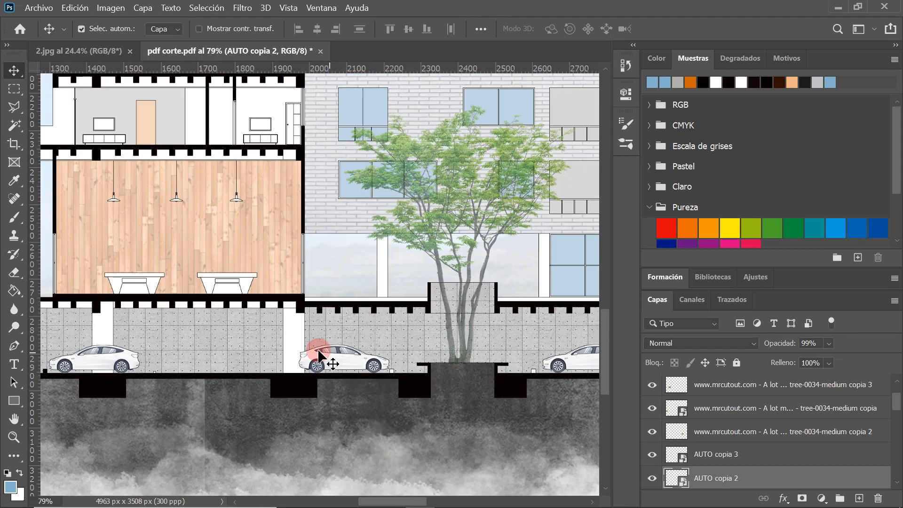
pyautogui.scroll(-2, 109, 320)
pyautogui.scroll(1, 216, 359)
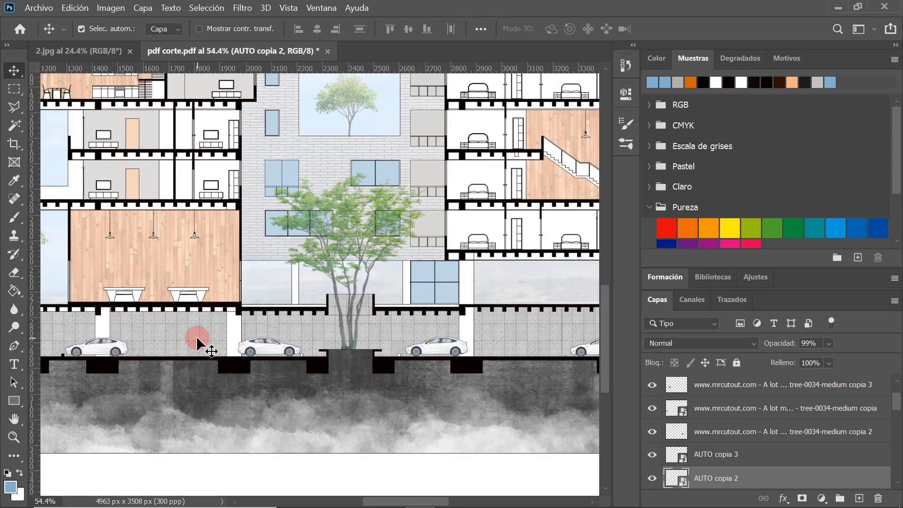
pyautogui.scroll(-1, 198, 337)
pyautogui.scroll(-2, 196, 337)
pyautogui.scroll(2, 192, 339)
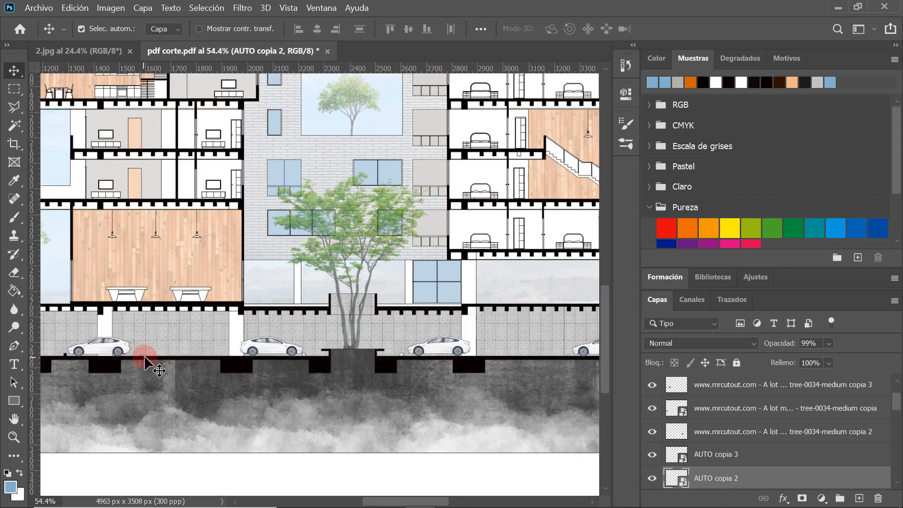
pyautogui.scroll(-3, 147, 358)
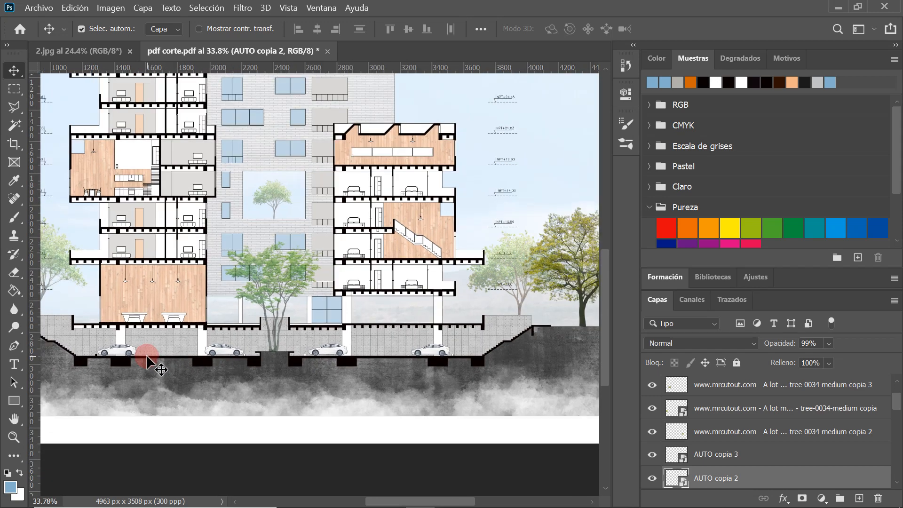
pyautogui.scroll(3, 470, 349)
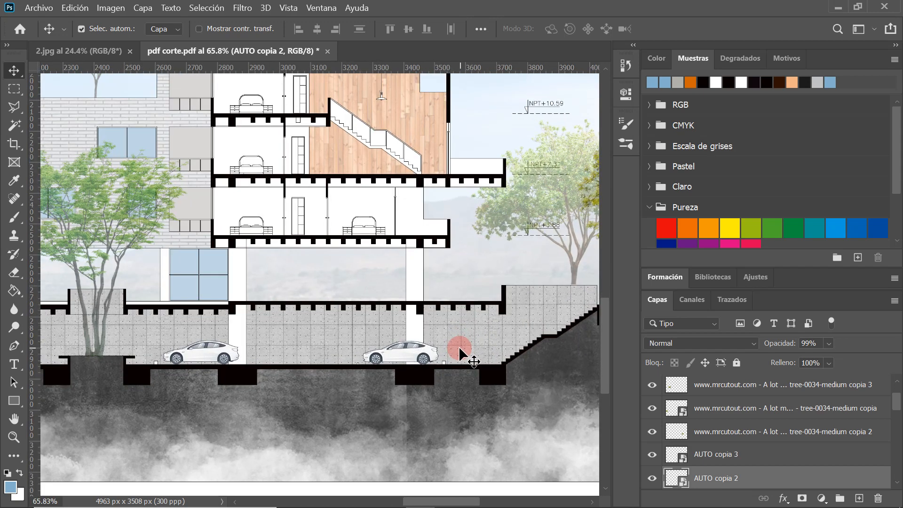
pyautogui.scroll(2, 227, 366)
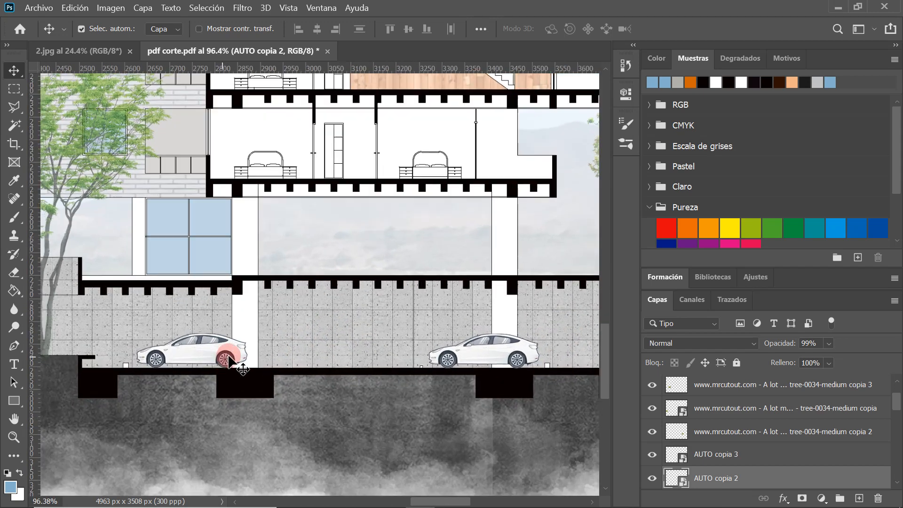
pyautogui.scroll(-1, 365, 347)
pyautogui.scroll(1, 236, 347)
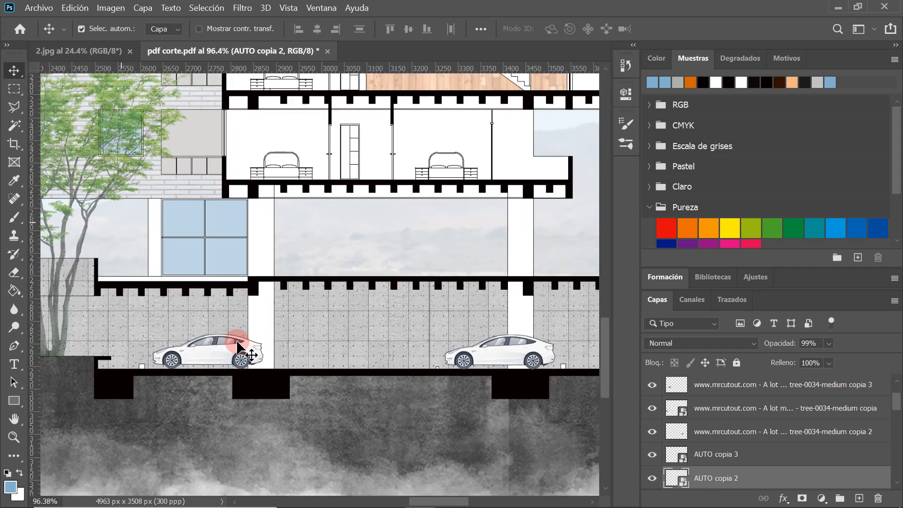
# - Select the rightmost car, on the AUTO layer, and flip it horizontally
pyautogui.click(236, 346)
pyautogui.scroll(-3, 428, 364)
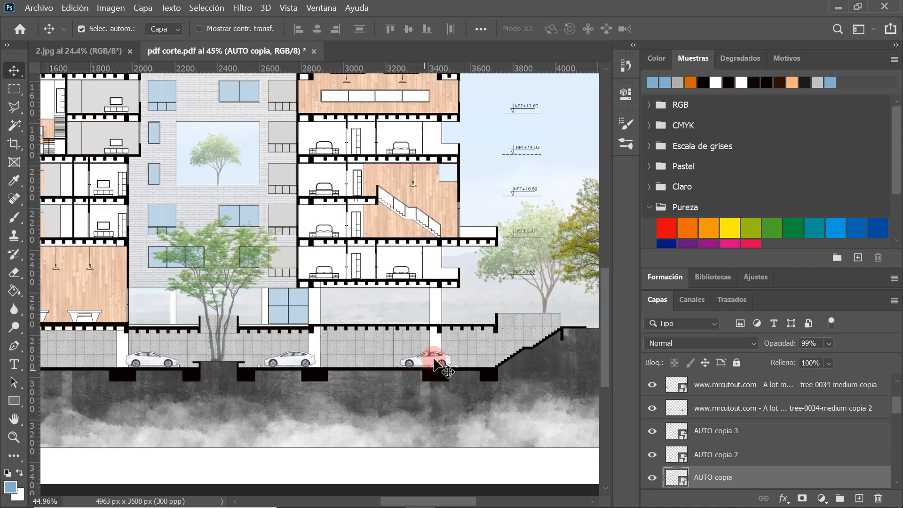
pyautogui.scroll(1, 438, 365)
pyautogui.click(435, 360)
pyautogui.click(63, 9)
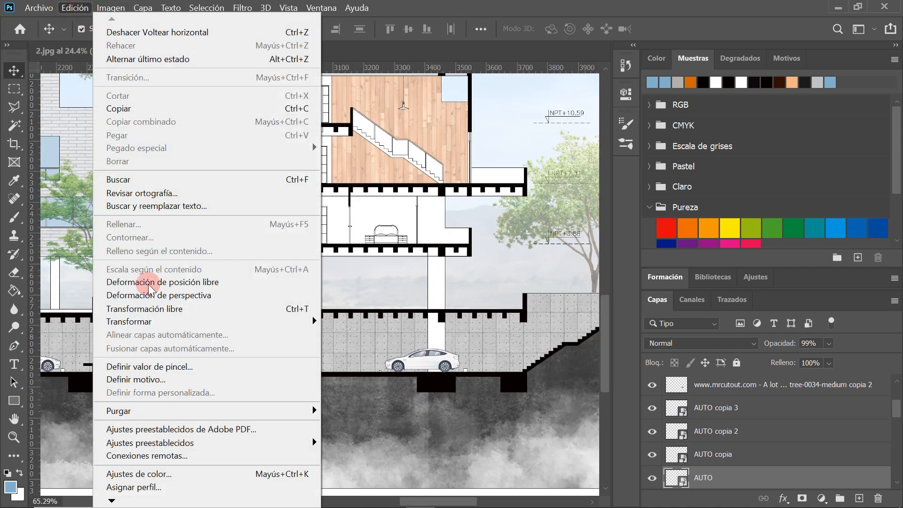
pyautogui.moveTo(221, 325)
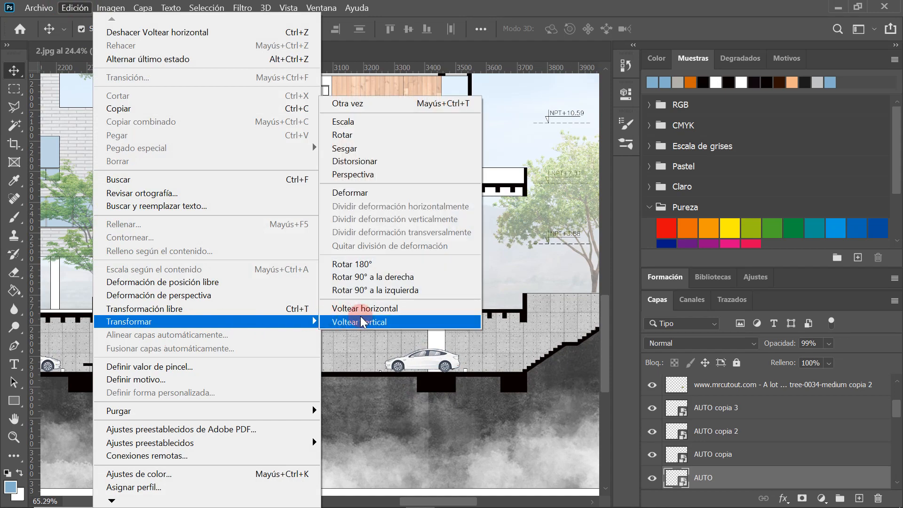
pyautogui.click(363, 308)
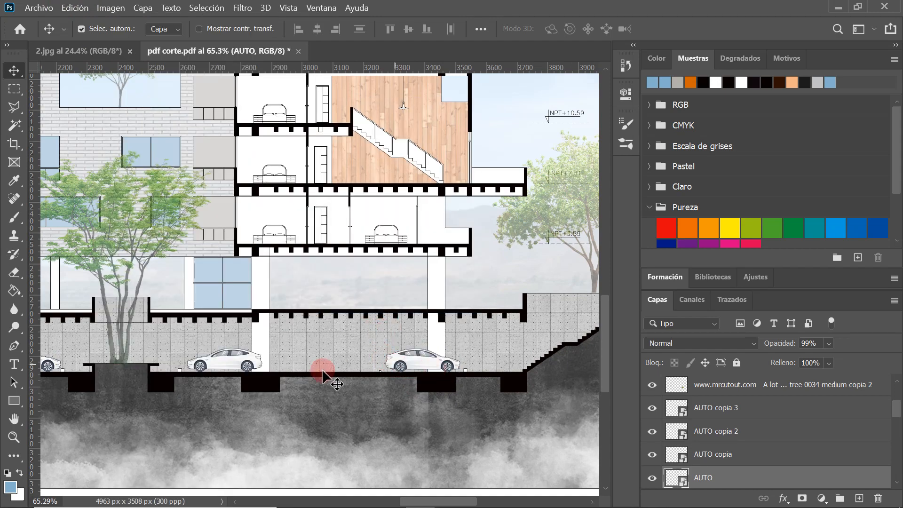
# - Examine the overall section composition with the cars and trees in place
pyautogui.scroll(-3, 435, 374)
pyautogui.scroll(-2, 366, 373)
pyautogui.scroll(3, 457, 382)
pyautogui.scroll(2, 470, 410)
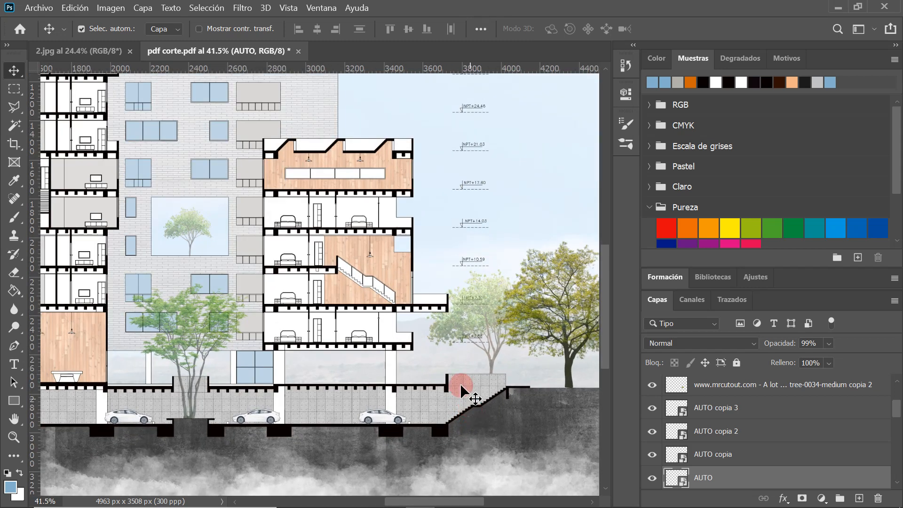
pyautogui.scroll(-2, 387, 369)
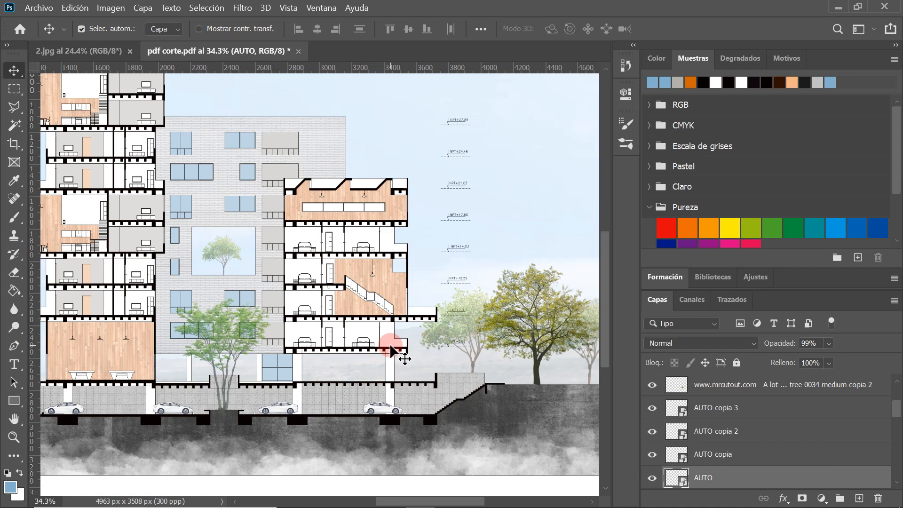
pyautogui.scroll(-2, 315, 388)
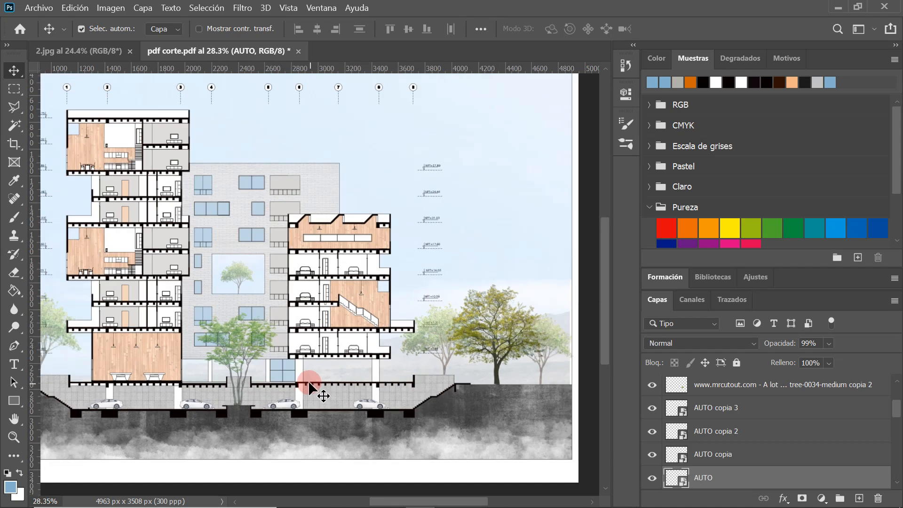
pyautogui.scroll(1, 387, 354)
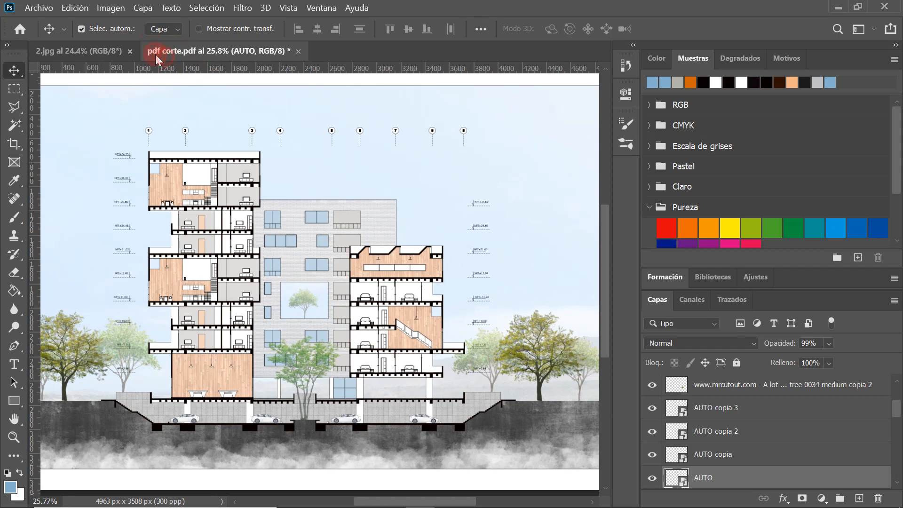
# - Compare the section in pdf corte.pdf with the finished reference image 2.jpg
pyautogui.click(96, 51)
pyautogui.scroll(-1, 323, 320)
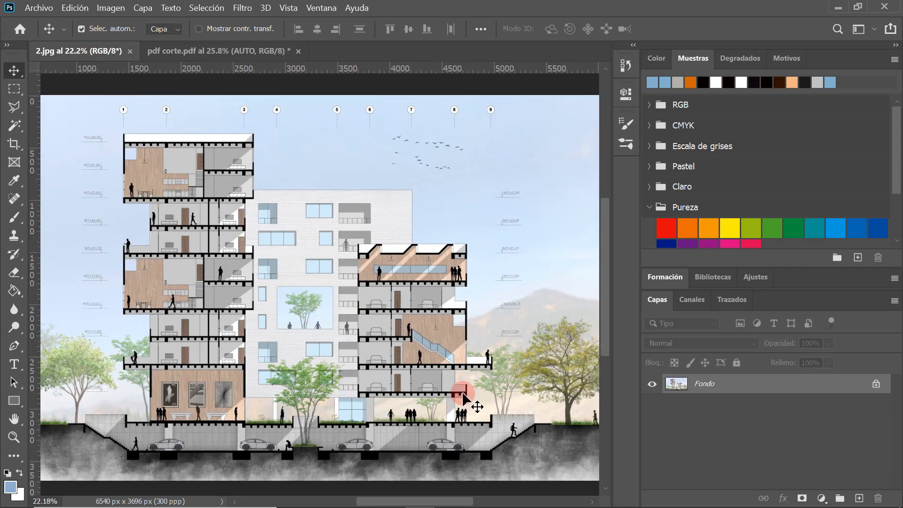
pyautogui.scroll(1, 455, 394)
pyautogui.click(173, 53)
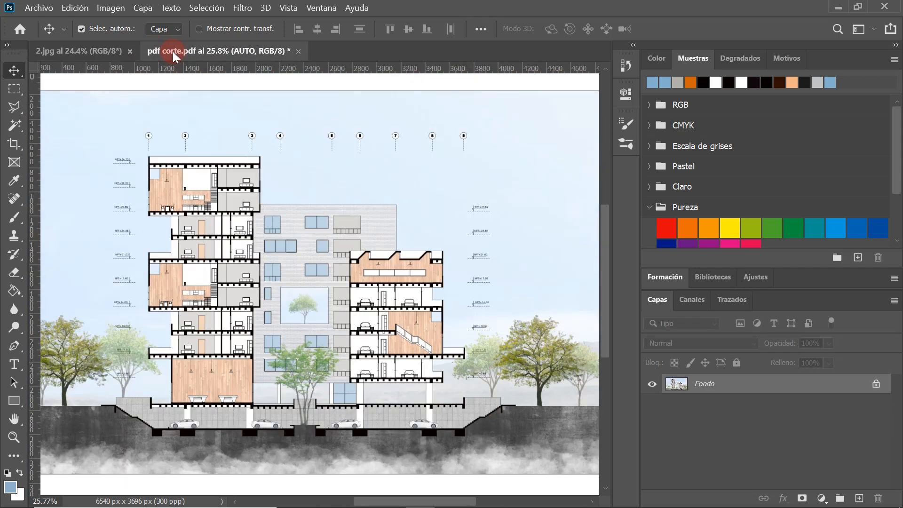
# - Activate the Brush tool and browse the human silhouette brush presets, such as P3 to P9
pyautogui.scroll(1, 394, 325)
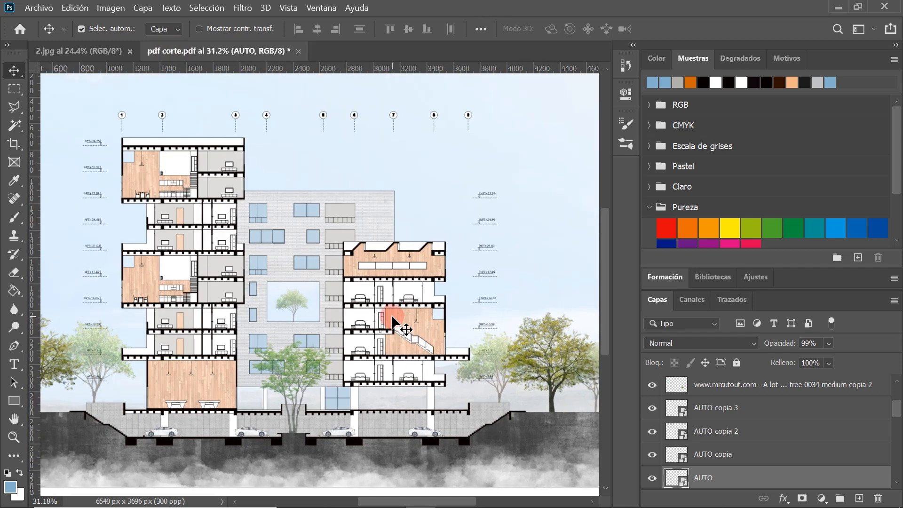
pyautogui.scroll(1, 395, 325)
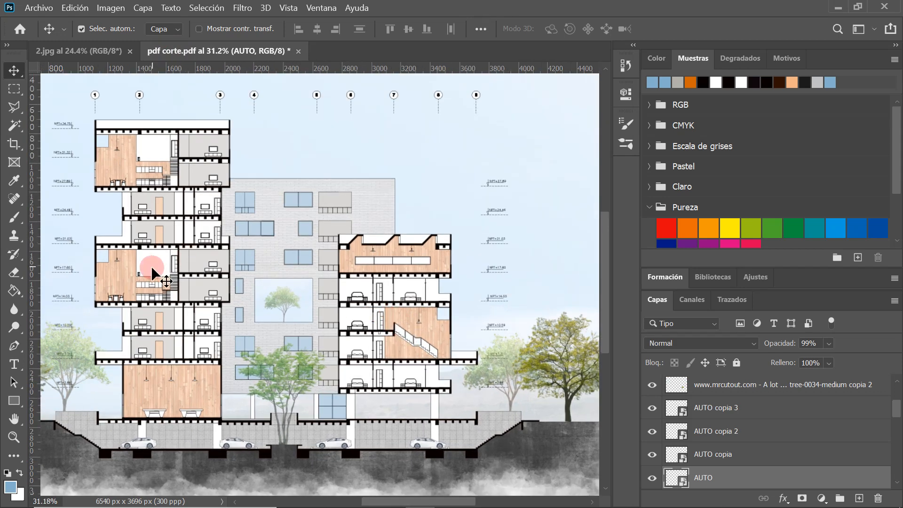
pyautogui.click(13, 217)
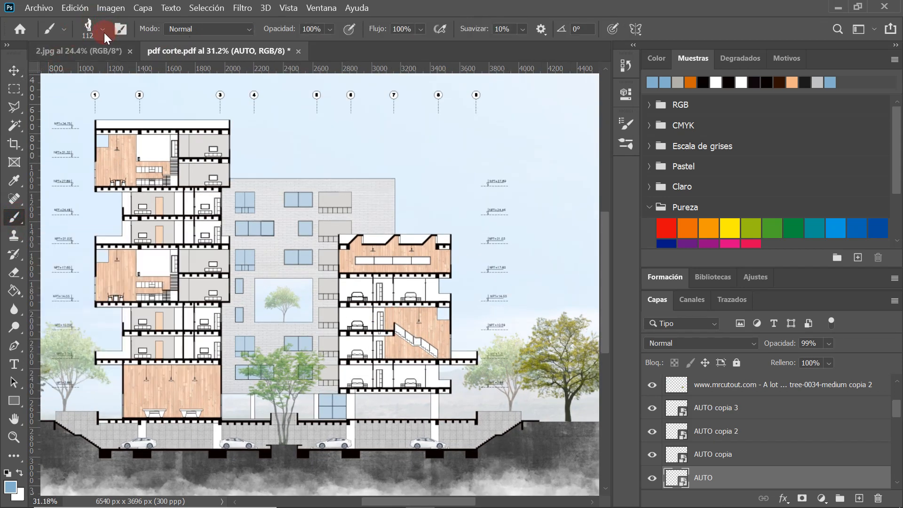
pyautogui.click(103, 32)
pyautogui.scroll(-2, 185, 255)
pyautogui.scroll(4, 185, 256)
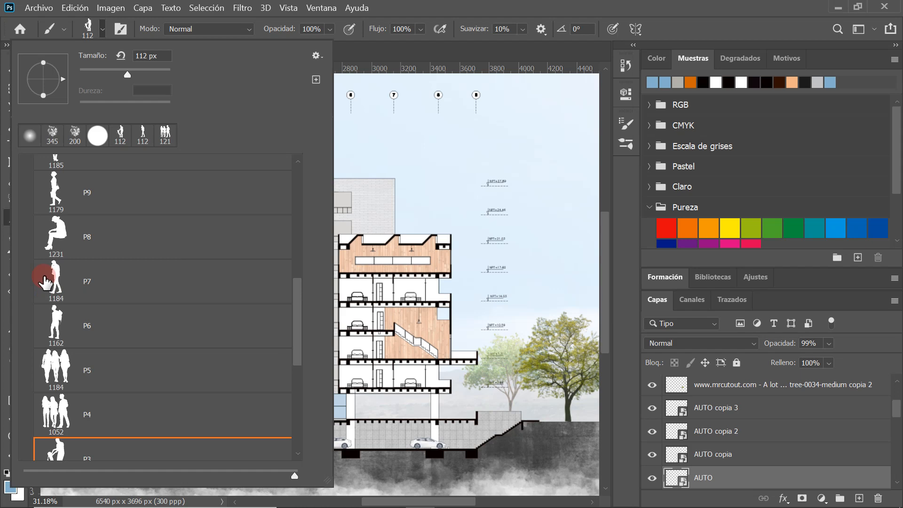
# - Switch from Photoshop to the desktop, put away the OBJETOS folder window and open the Materiales de corte folder
pyautogui.click(833, 5)
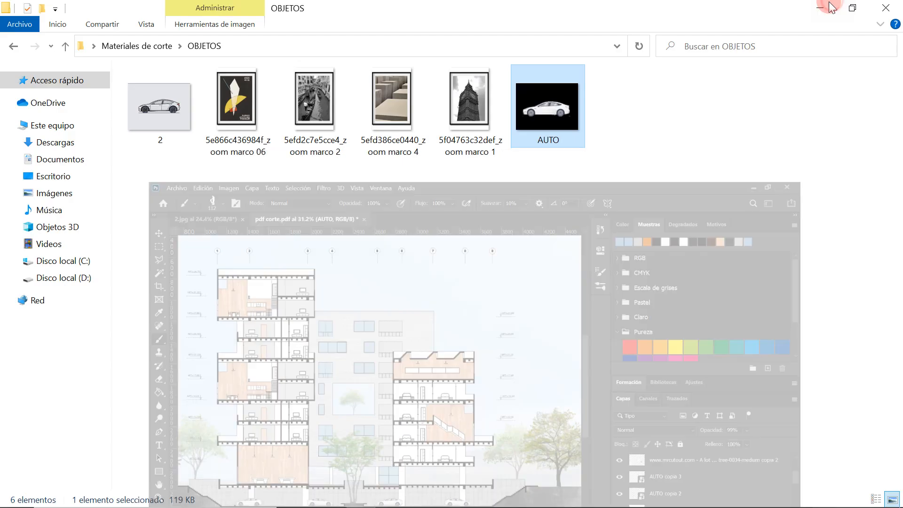
pyautogui.click(851, 6)
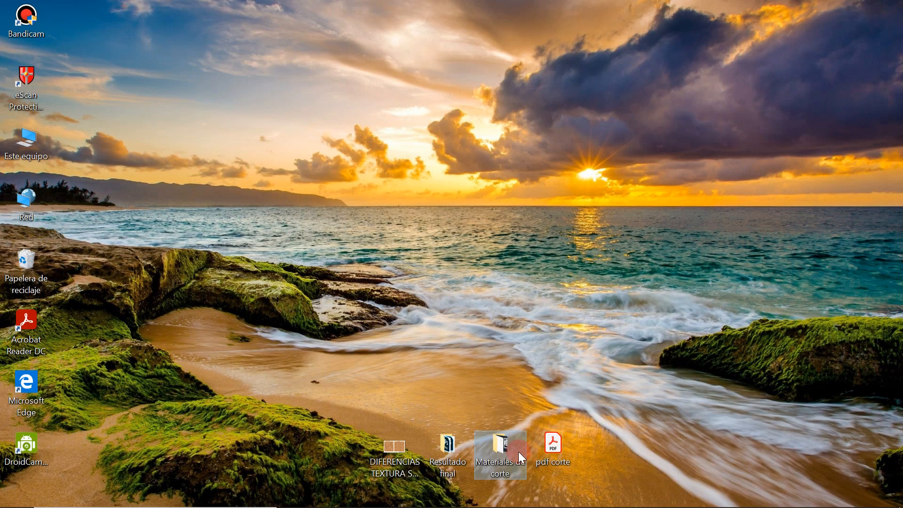
pyautogui.doubleClick(499, 450)
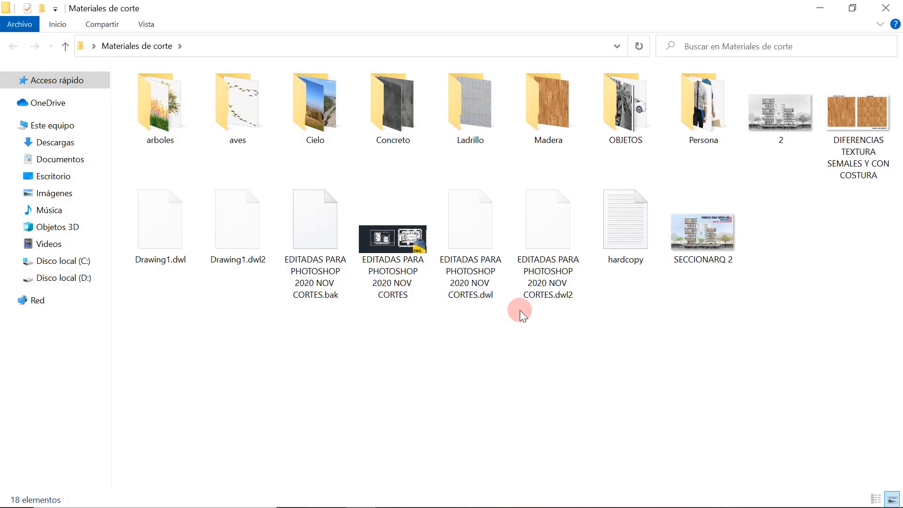
# - Open the Persona folder and display its people cutout images as extra large icons
pyautogui.doubleClick(687, 120)
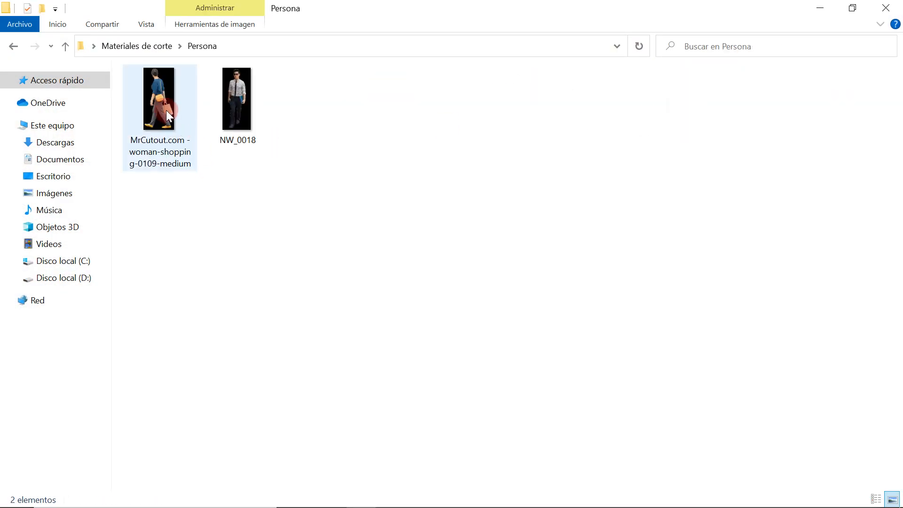
pyautogui.click(146, 21)
pyautogui.click(147, 26)
pyautogui.click(146, 24)
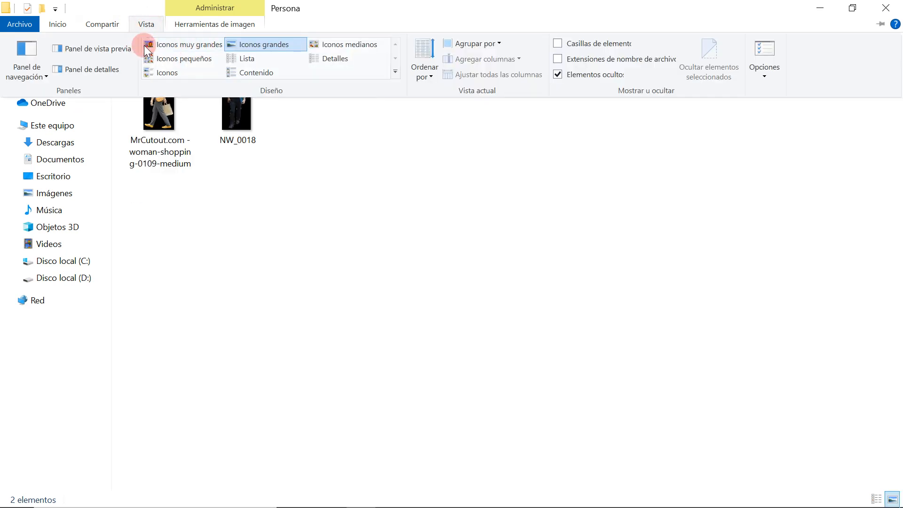
pyautogui.click(182, 44)
pyautogui.click(242, 142)
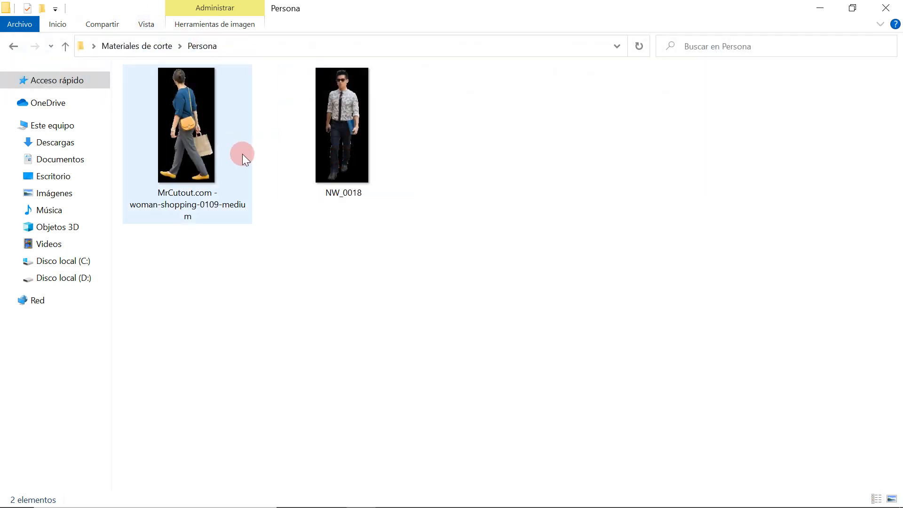
pyautogui.click(262, 312)
pyautogui.click(208, 150)
pyautogui.moveTo(197, 125)
pyautogui.click(343, 117)
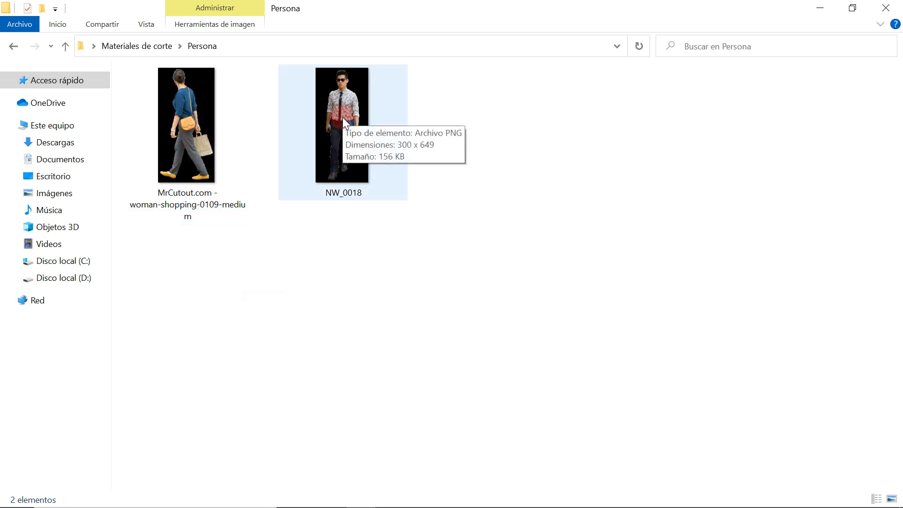
# - Preview the NW_0018 and woman-shopping cutout images, and close the viewer and the Persona folder
pyautogui.doubleClick(340, 149)
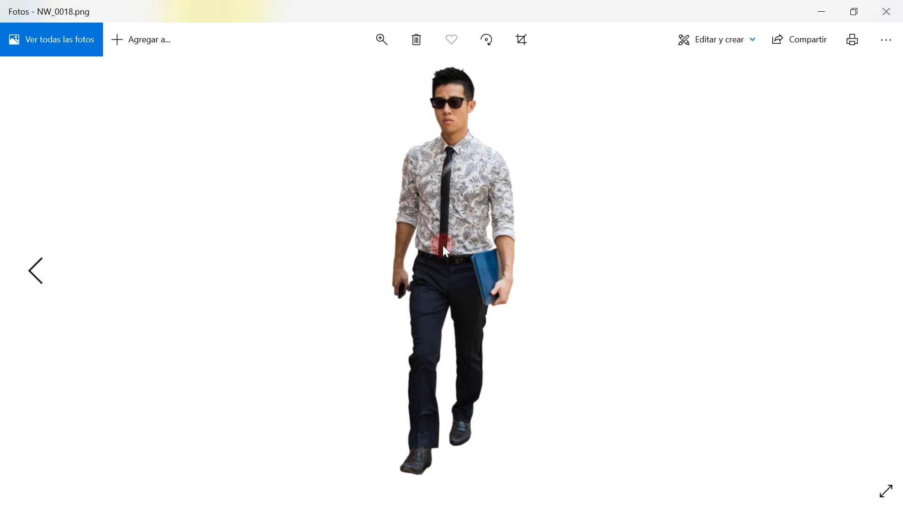
pyautogui.press('Left')
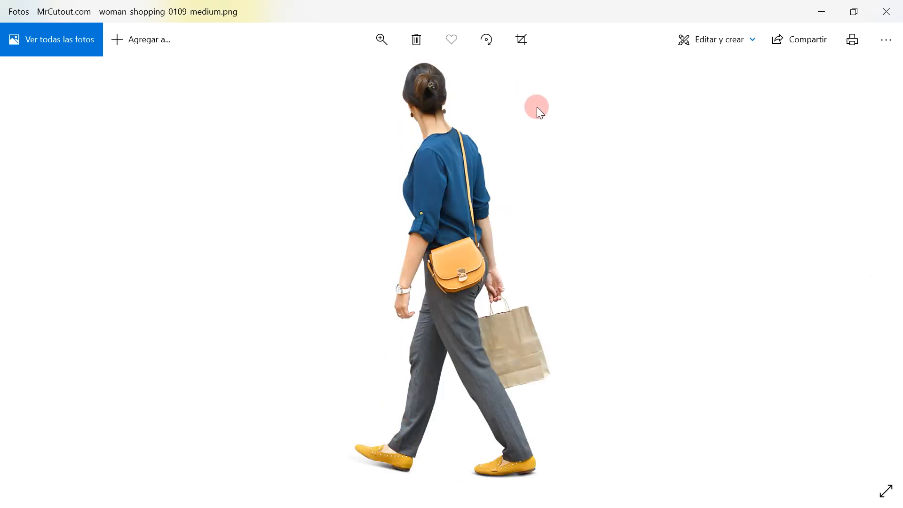
pyautogui.click(886, 11)
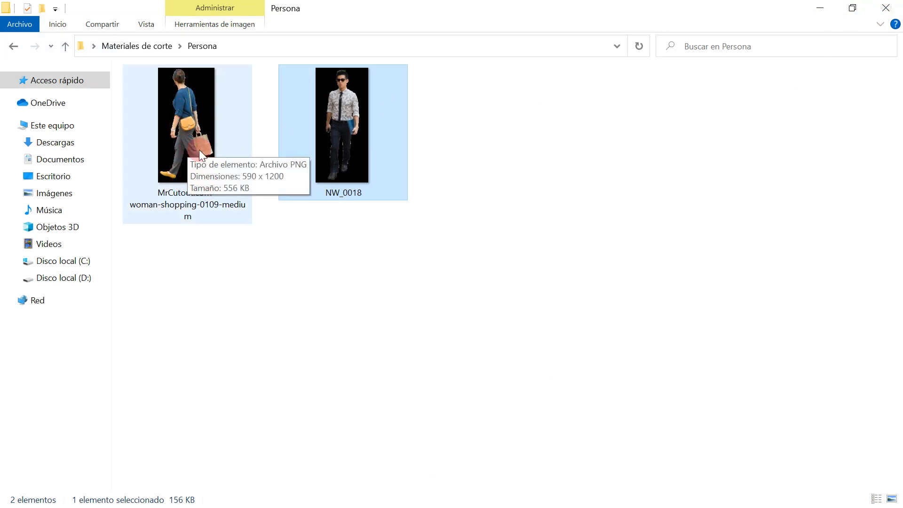
pyautogui.click(886, 8)
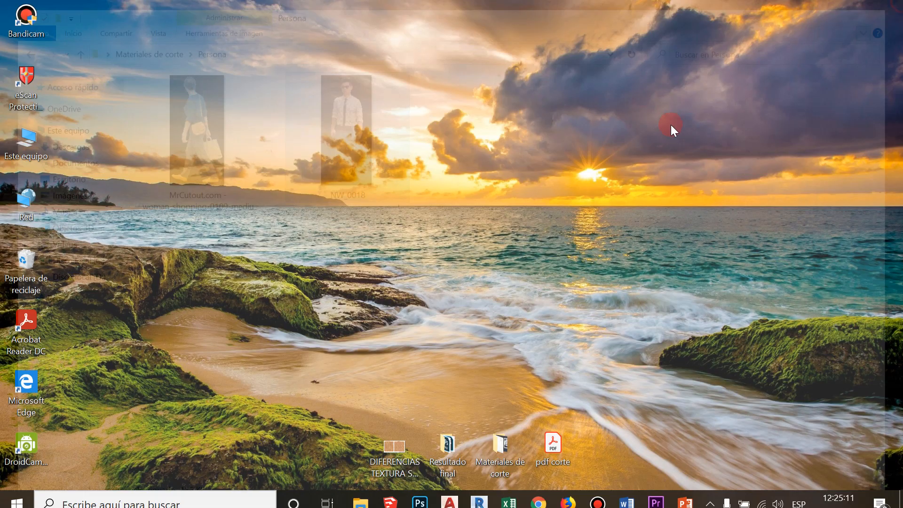
# - Switch back to Photoshop and choose the P2 human silhouette brush preset
pyautogui.click(420, 494)
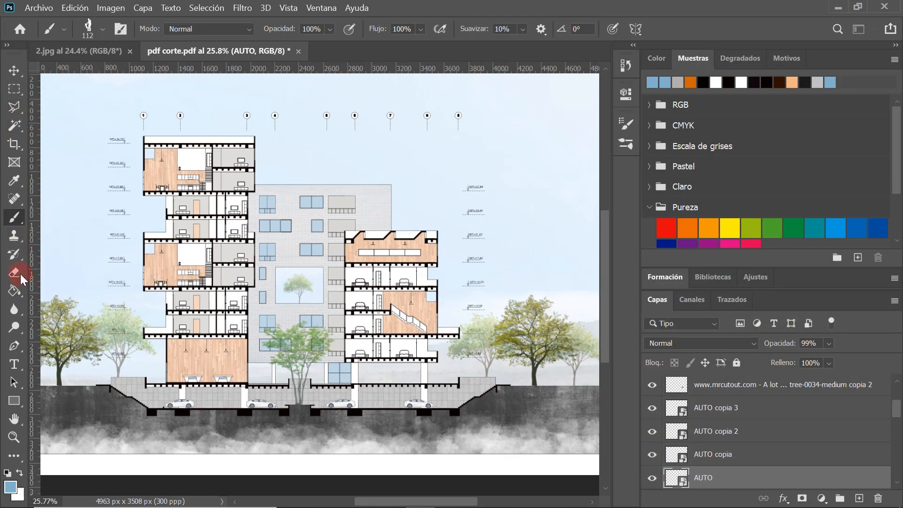
pyautogui.click(102, 29)
pyautogui.scroll(-3, 170, 303)
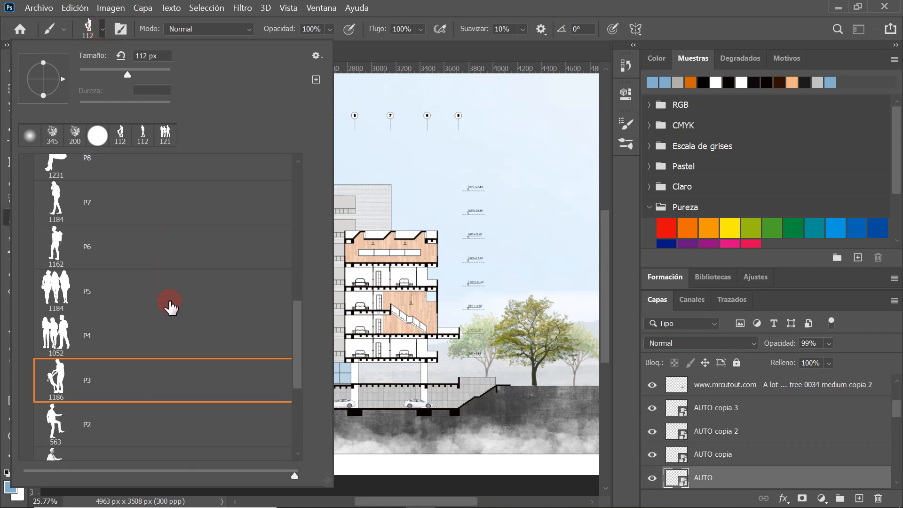
pyautogui.scroll(-2, 101, 363)
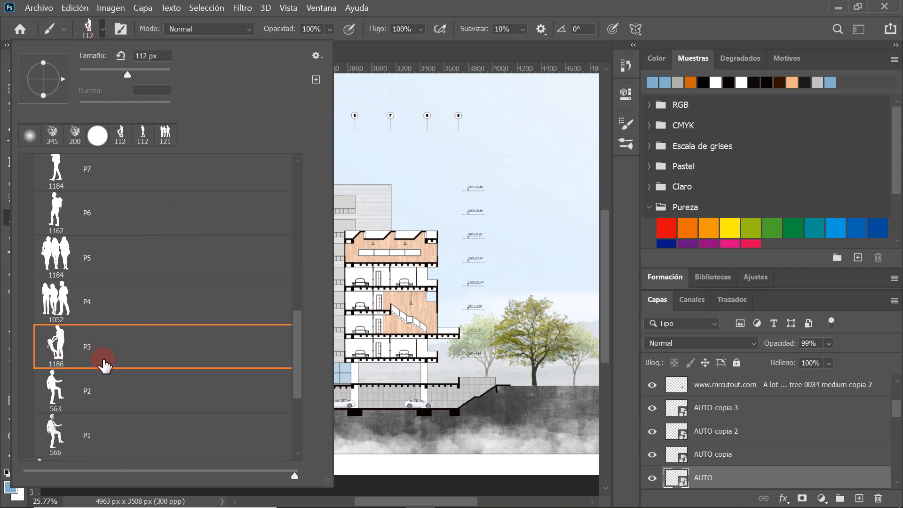
pyautogui.scroll(2, 81, 368)
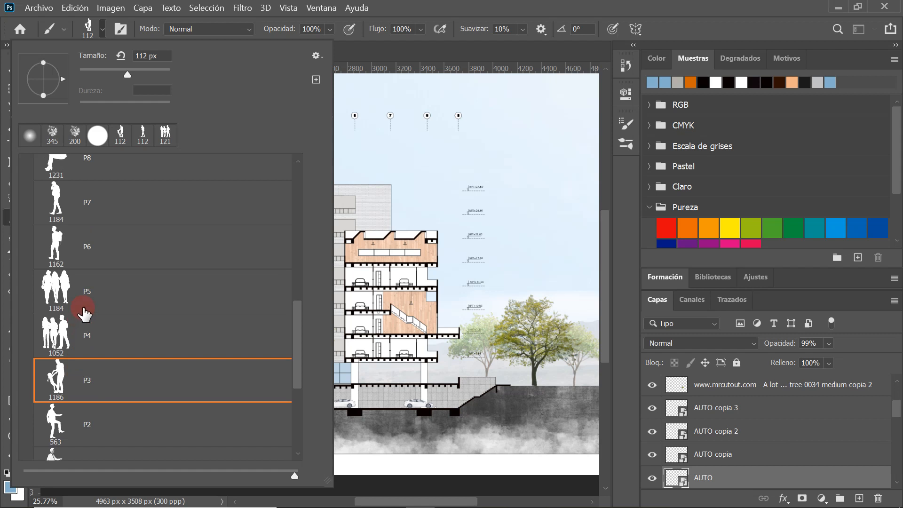
pyautogui.scroll(-4, 83, 314)
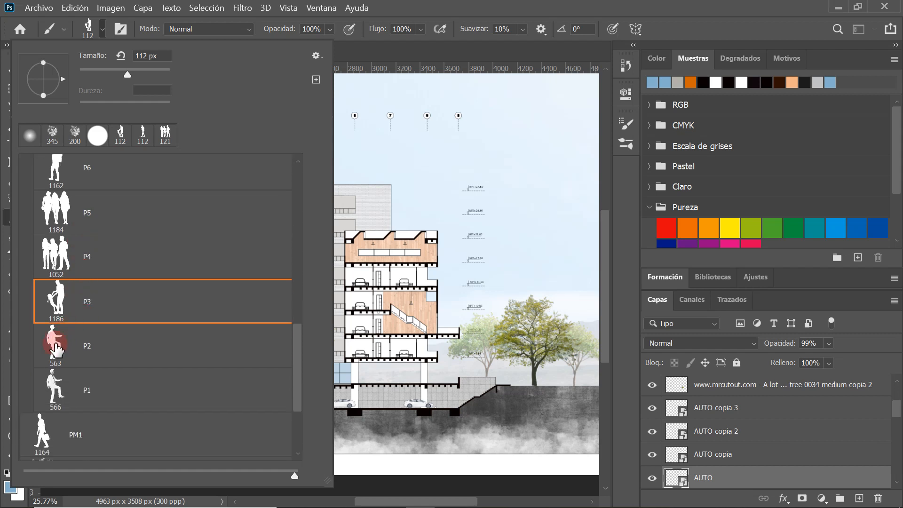
pyautogui.click(51, 345)
# - Create a new layer above MrCutout.com - tree-0080-medium copia and name it p
pyautogui.scroll(1, 452, 292)
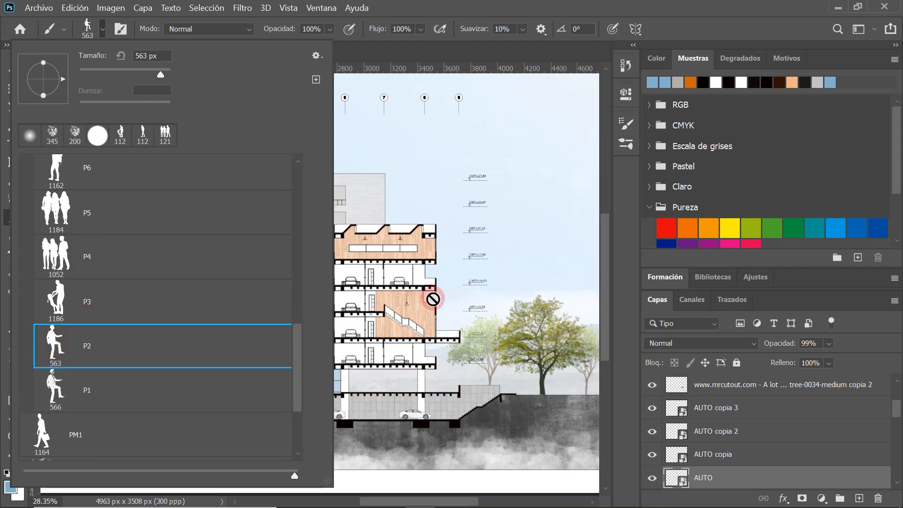
pyautogui.scroll(4, 734, 418)
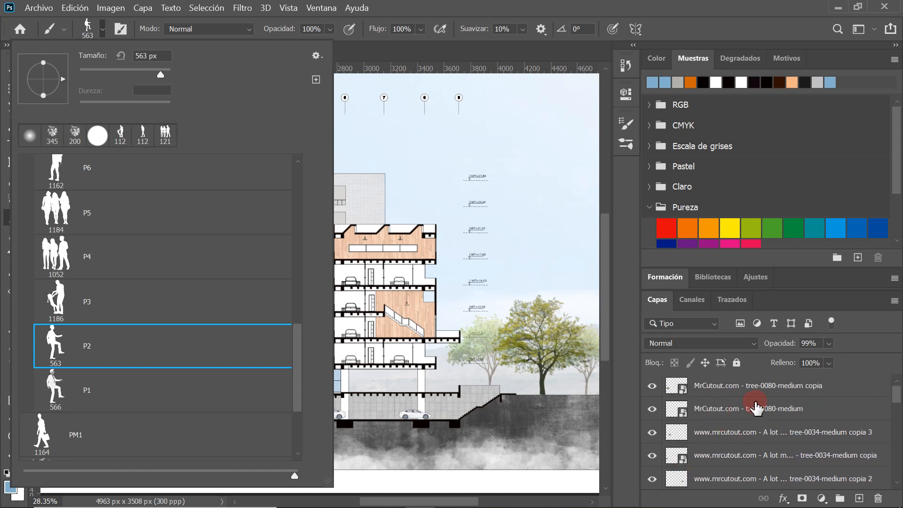
pyautogui.click(756, 386)
pyautogui.click(859, 499)
pyautogui.doubleClick(710, 386)
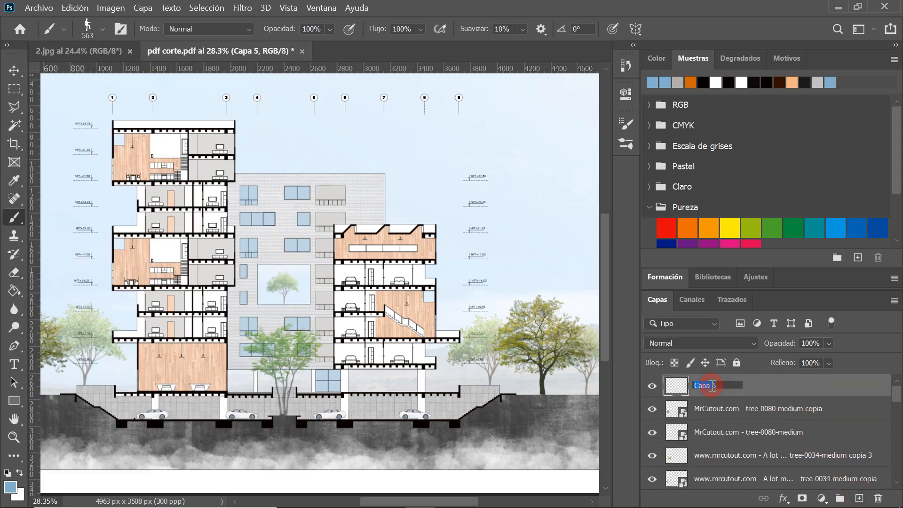
pyautogui.press('Return')
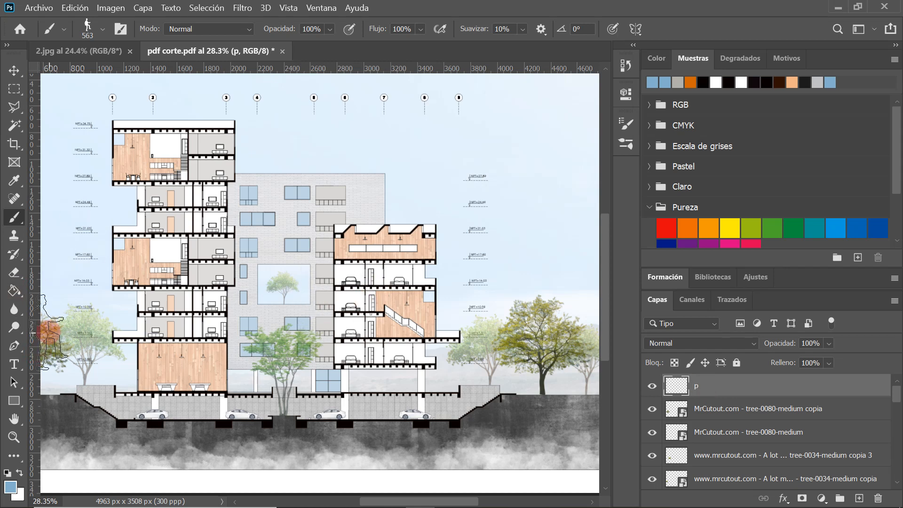
# - Set the foreground colour to near-black 0e0500 from the saved swatches and reactivate the Brush tool
pyautogui.press('i')
pyautogui.click(101, 462)
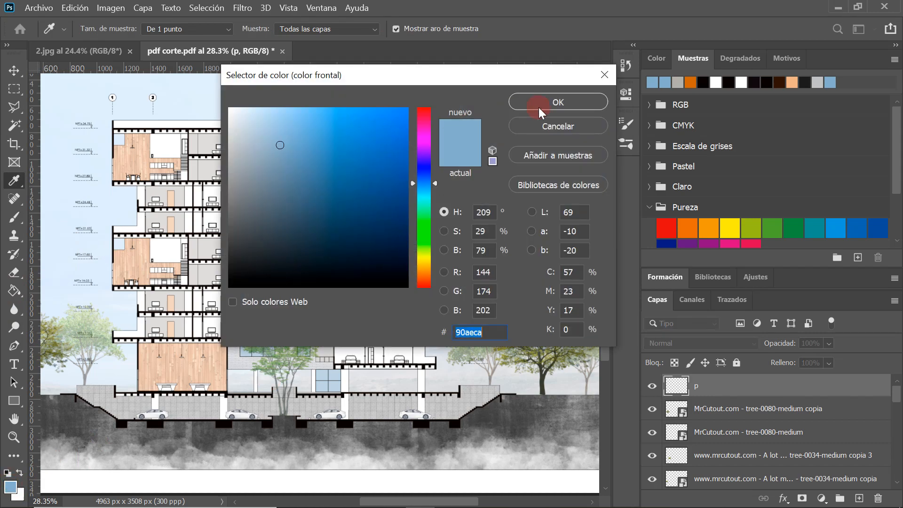
pyautogui.click(706, 86)
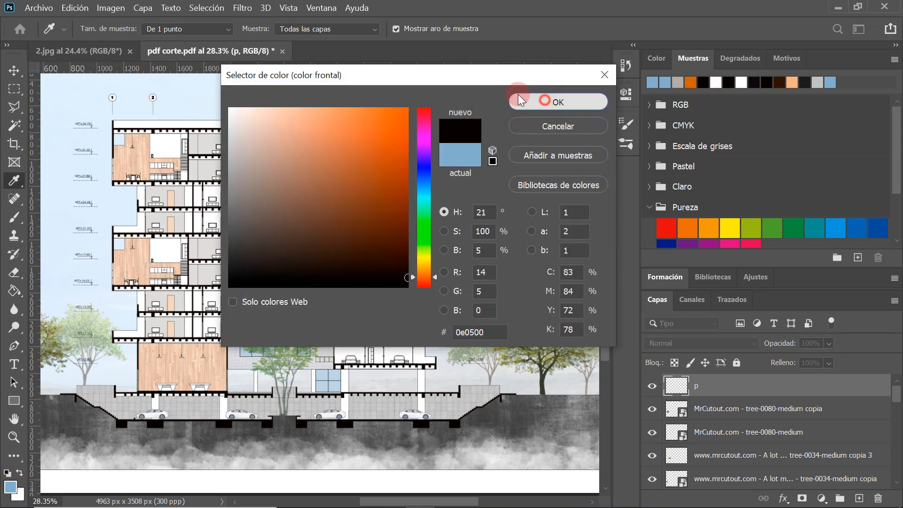
pyautogui.click(545, 102)
pyautogui.press('b')
# - Set the P2 silhouette brush size to 112 px and check its scale against the ground floor
pyautogui.scroll(2, 467, 369)
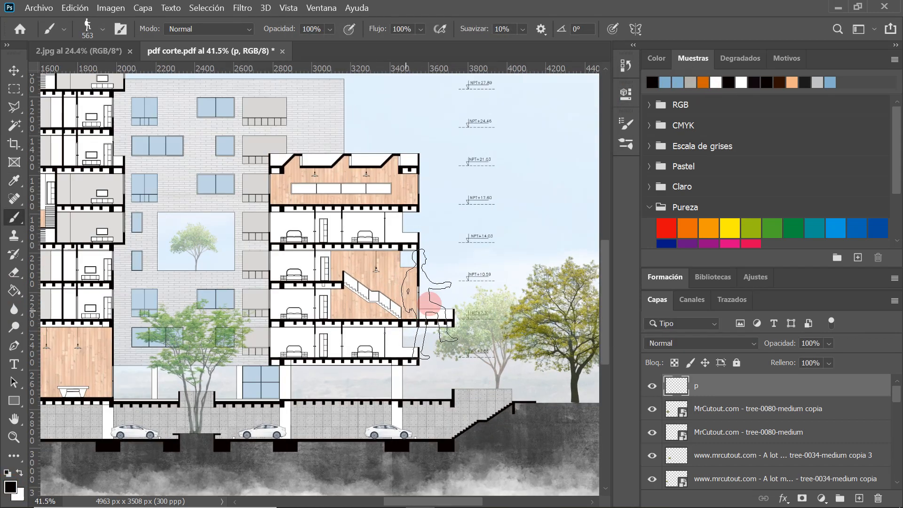
pyautogui.scroll(1, 425, 320)
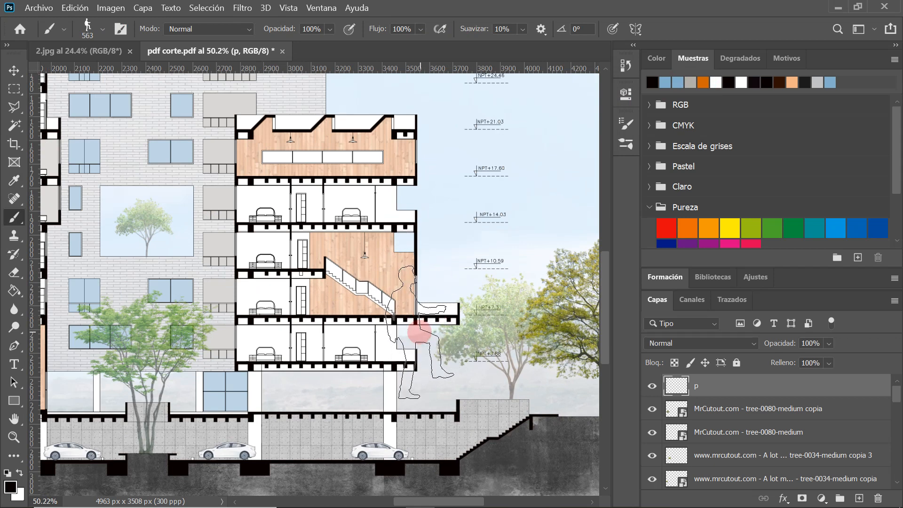
pyautogui.click(103, 29)
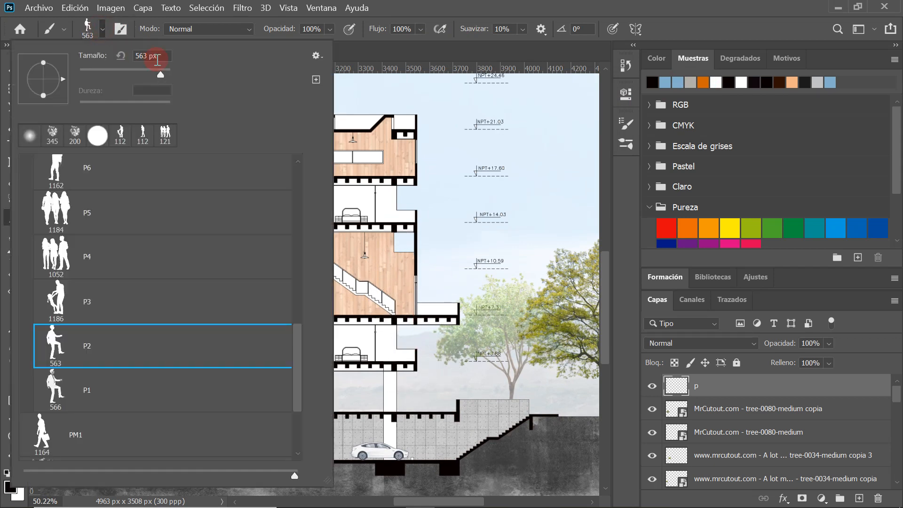
pyautogui.write('112')
pyautogui.press('Return')
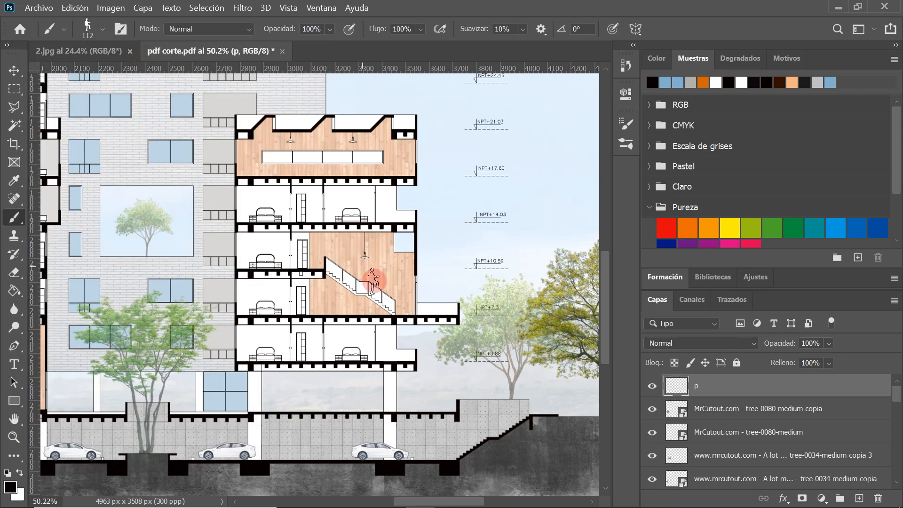
pyautogui.scroll(4, 403, 400)
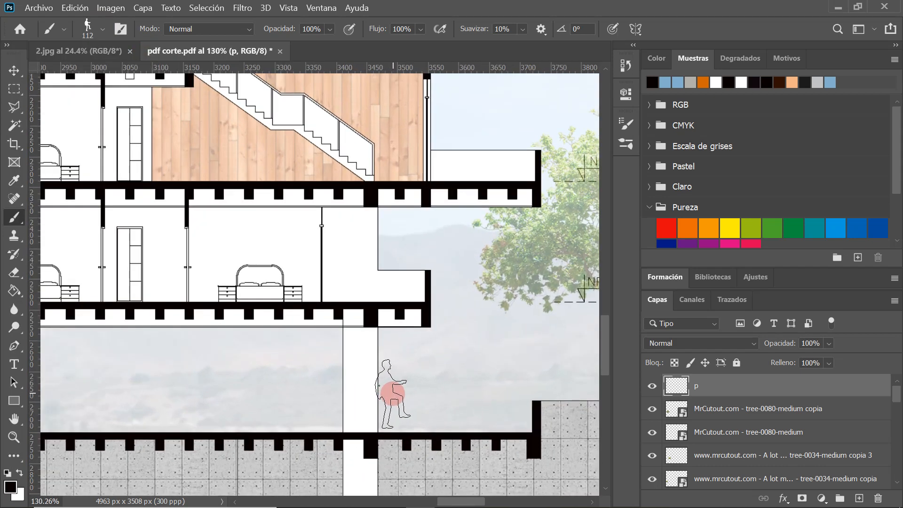
# - Set the P2 silhouette brush size to 110 px
pyautogui.click(102, 29)
pyautogui.click(143, 55)
pyautogui.doubleClick(160, 56)
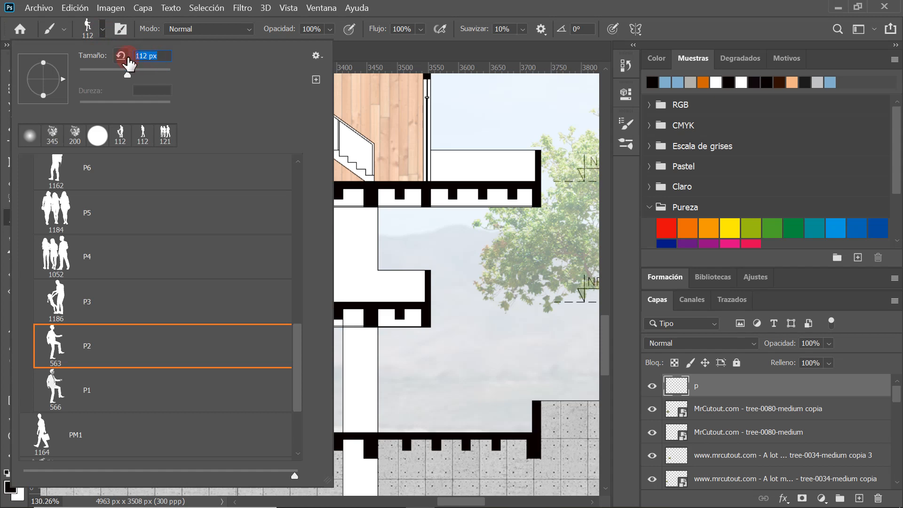
pyautogui.write('0')
pyautogui.press('Return')
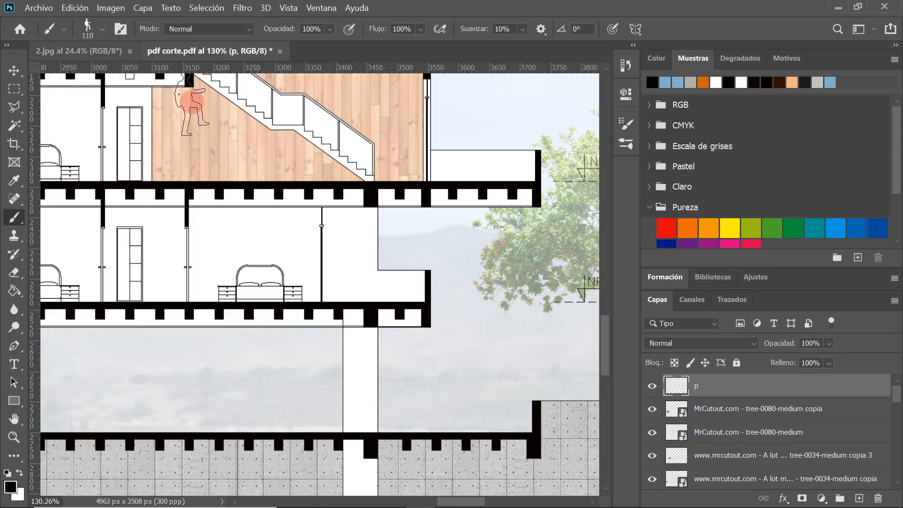
# - Stamp one black P2 silhouette climbing from the landing of the stairs beside the basement, on layer p
pyautogui.scroll(-5, 252, 329)
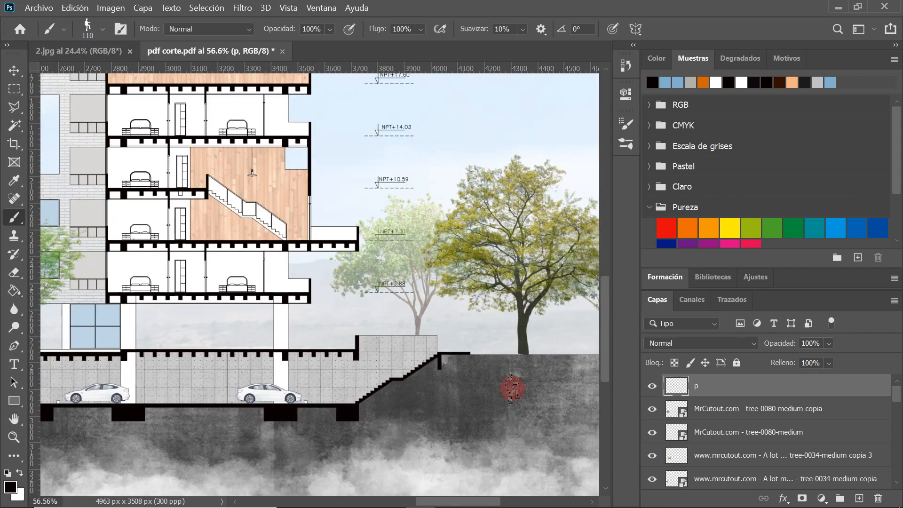
pyautogui.scroll(8, 413, 387)
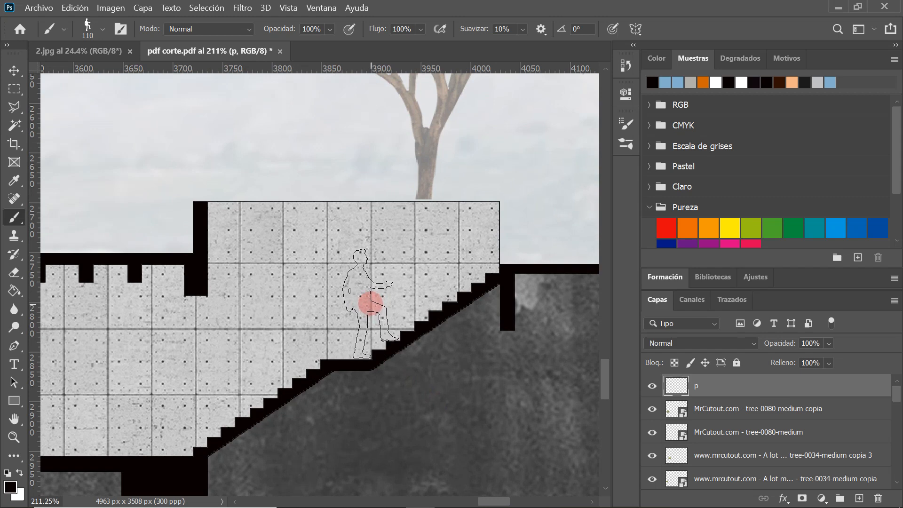
pyautogui.click(371, 304)
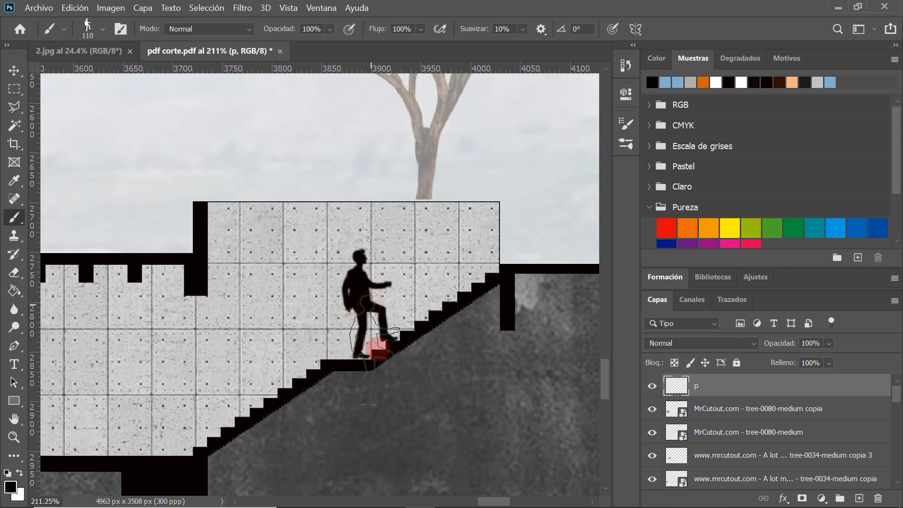
# - Dismiss the antivirus alert, choose the P3 silhouette brush and set its size to 112 px
pyautogui.scroll(-5, 398, 303)
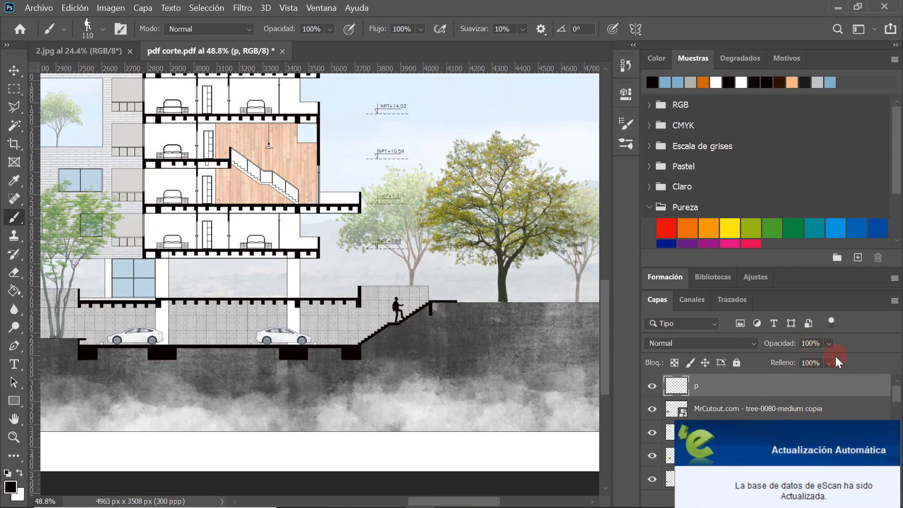
pyautogui.scroll(-3, 611, 351)
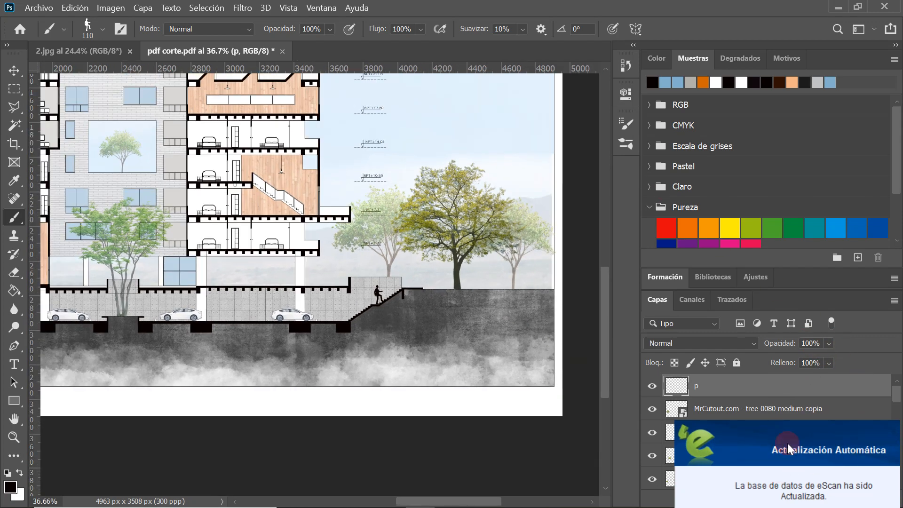
pyautogui.scroll(-2, 488, 292)
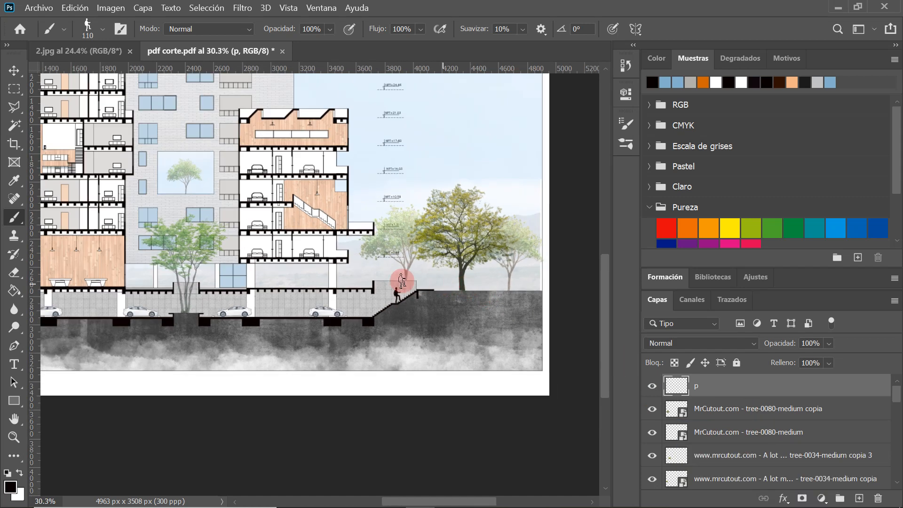
pyautogui.scroll(2, 316, 258)
pyautogui.click(102, 29)
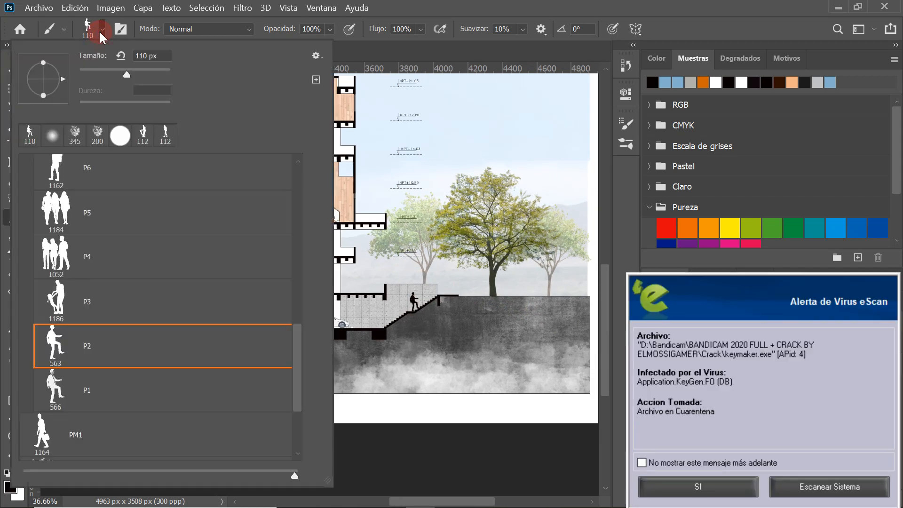
pyautogui.click(734, 489)
pyautogui.scroll(-2, 160, 372)
pyautogui.click(53, 261)
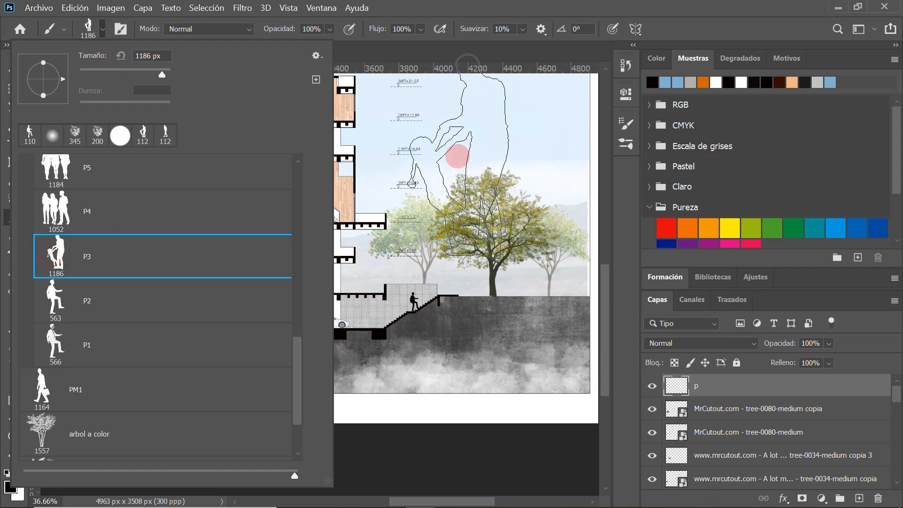
pyautogui.scroll(-1, 423, 182)
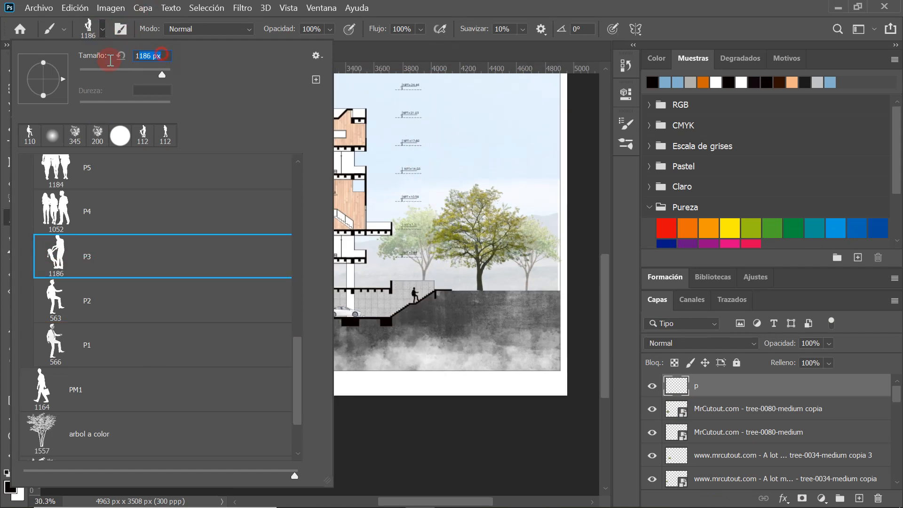
pyautogui.press('Return')
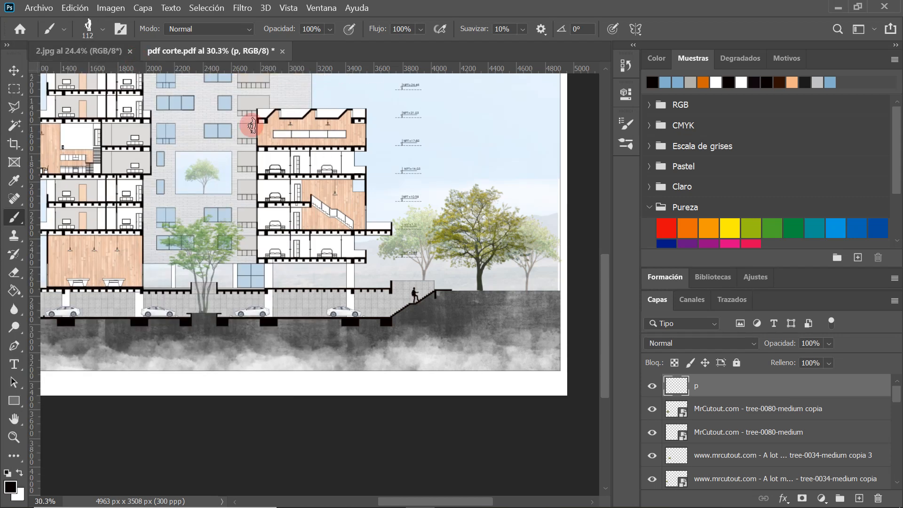
# - Stamp one black P3 silhouette on the open terrace at level NPT+7.31, beside its parapet, on layer p
pyautogui.scroll(-1, 289, 227)
pyautogui.scroll(1, 346, 217)
pyautogui.scroll(6, 366, 219)
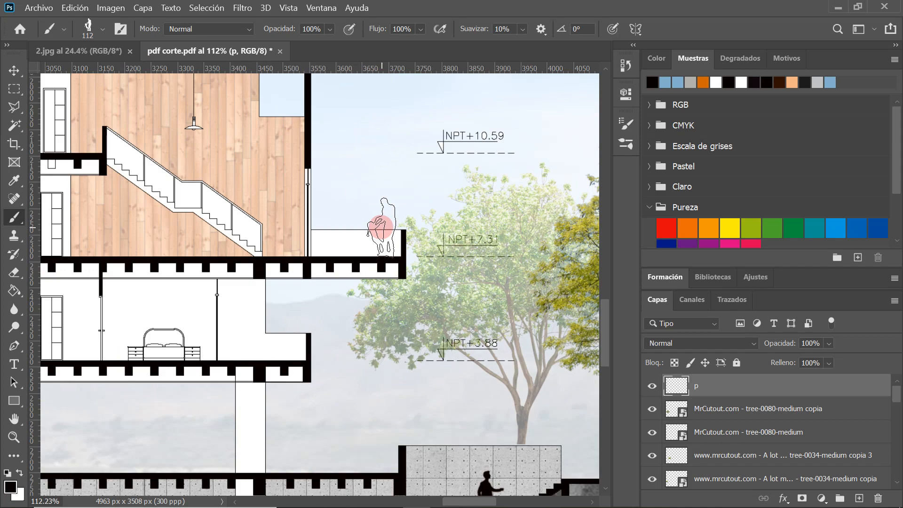
pyautogui.scroll(2, 381, 228)
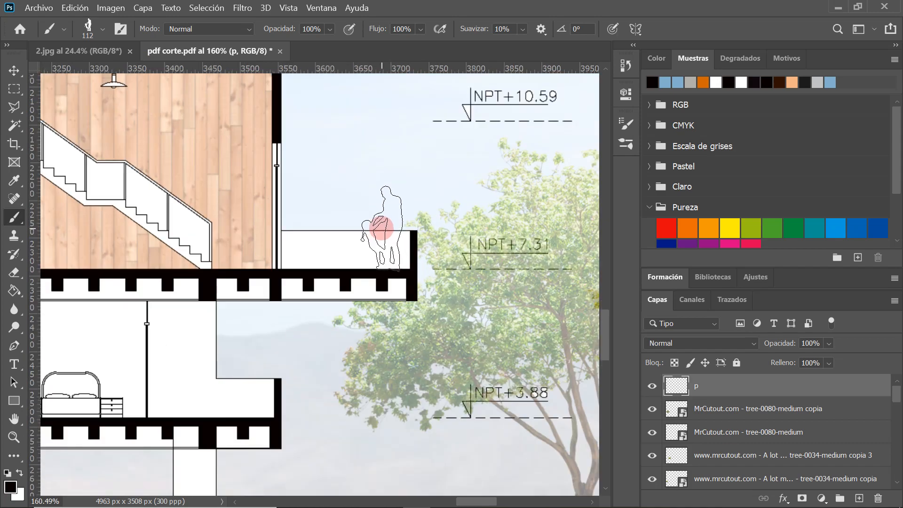
pyautogui.scroll(-6, 381, 227)
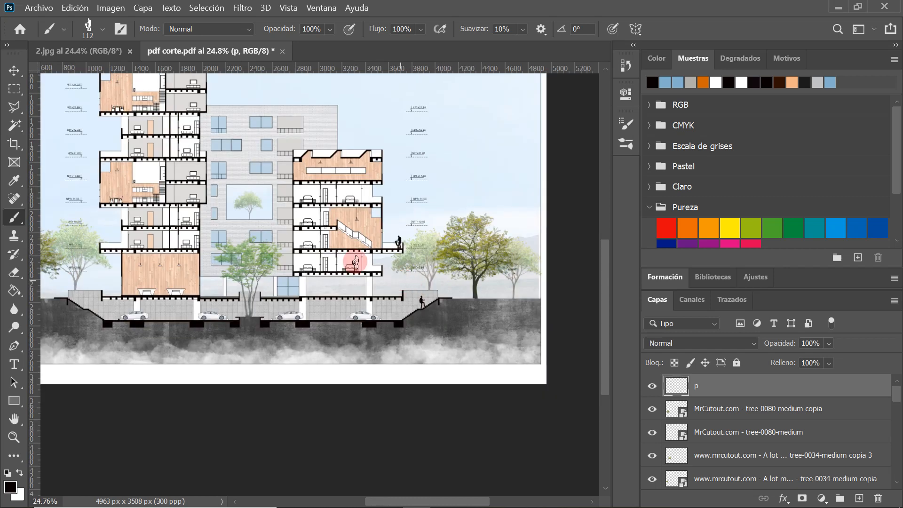
# - Choose the P4 group silhouette brush and set its size to 112 px
pyautogui.click(103, 29)
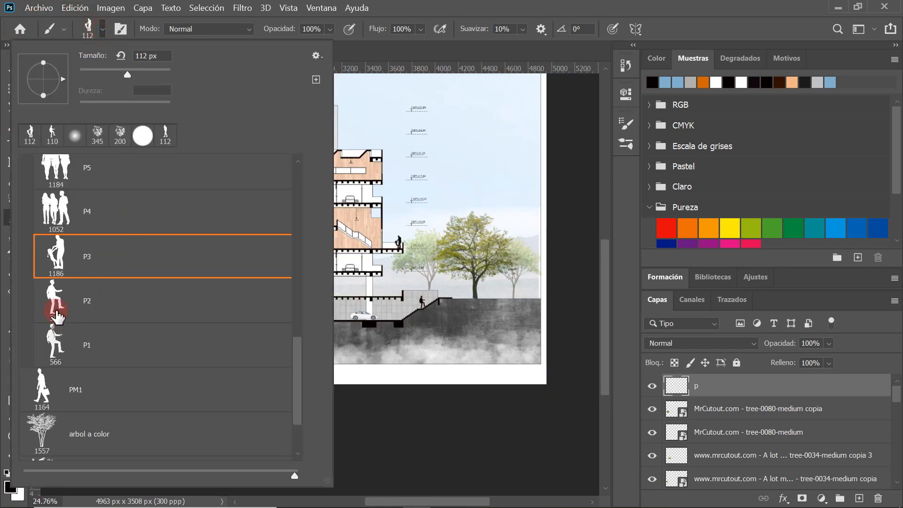
pyautogui.click(58, 219)
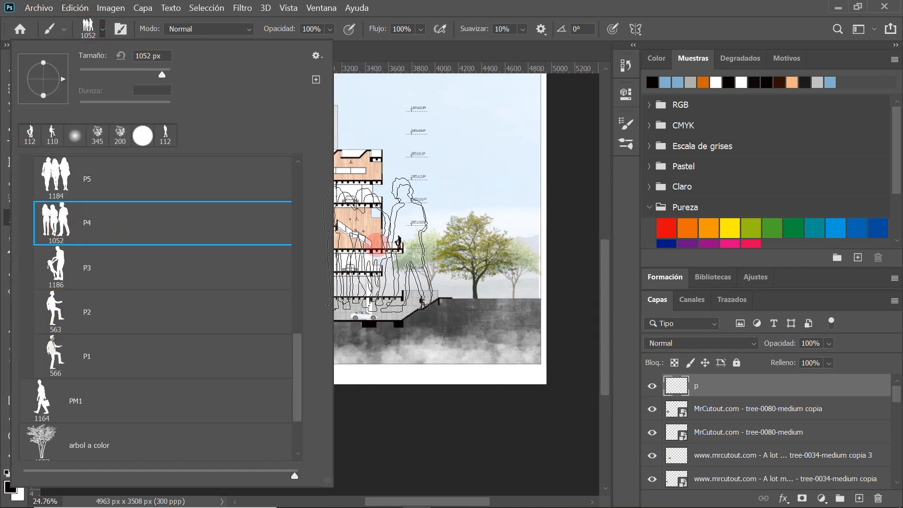
pyautogui.scroll(1, 385, 246)
pyautogui.write('112')
pyautogui.press('Return')
# - Stamp the P4 group on the floor of the wood-clad top storey under the sawtooth roof, near the end of the long counter
pyautogui.scroll(2, 419, 167)
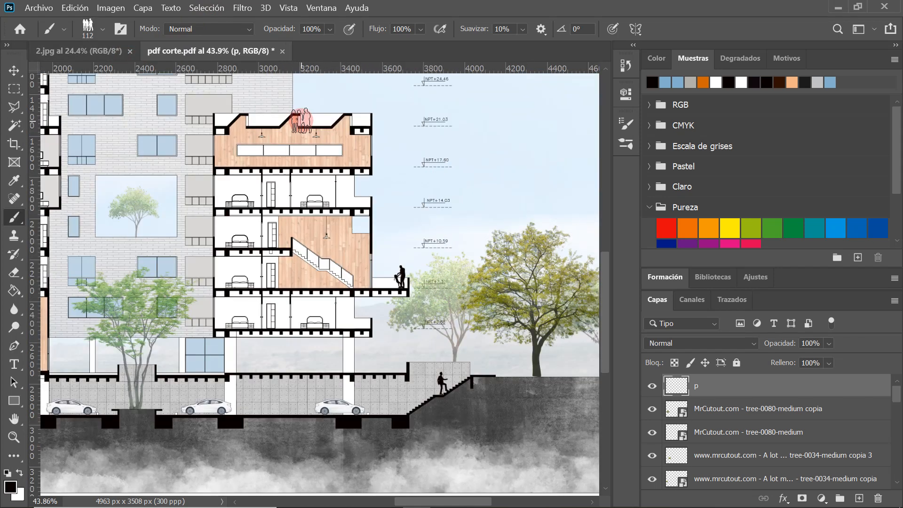
pyautogui.scroll(5, 301, 121)
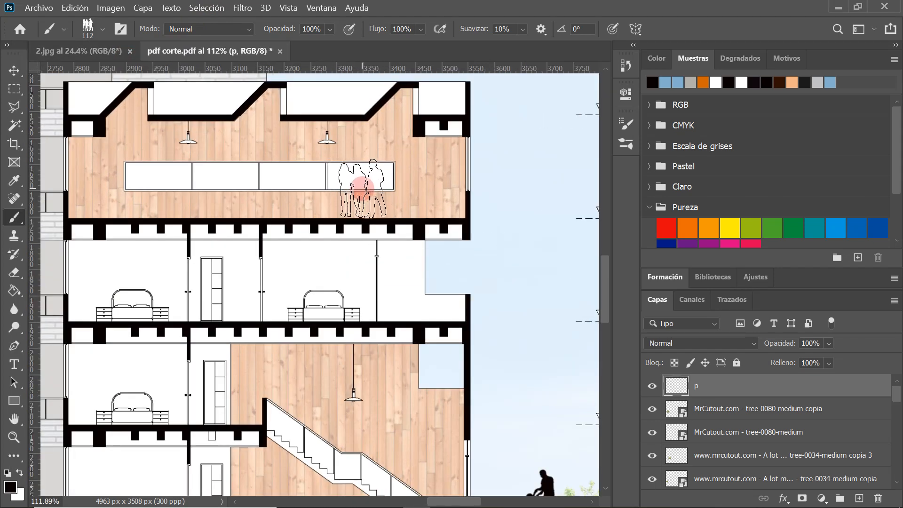
pyautogui.click(362, 191)
pyautogui.scroll(-8, 428, 188)
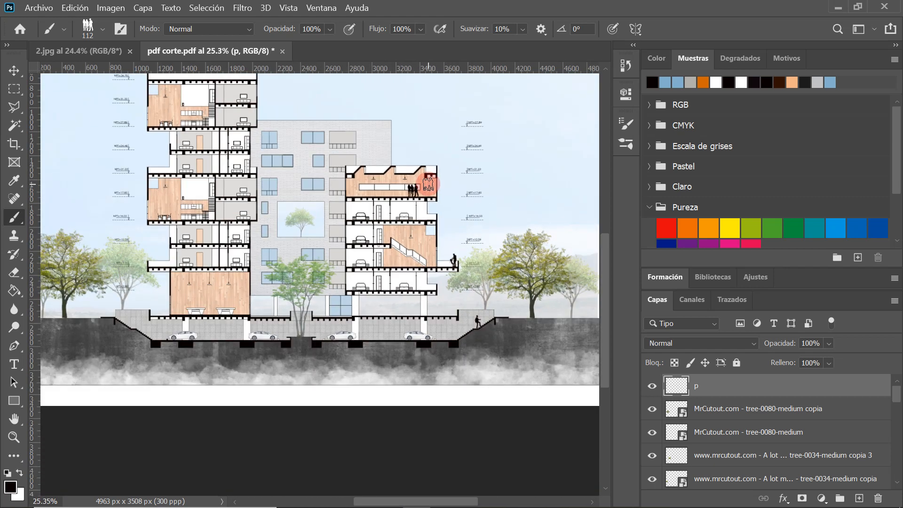
# - Stamp the P4 group between the two tables of the wood-clad ground-floor hall, on a new layer above p
pyautogui.scroll(5, 166, 158)
pyautogui.scroll(4, 236, 325)
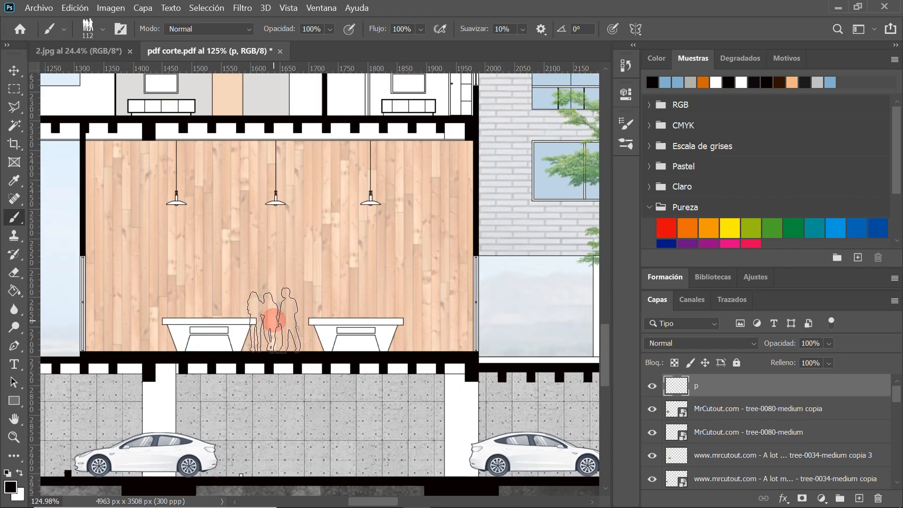
pyautogui.click(275, 319)
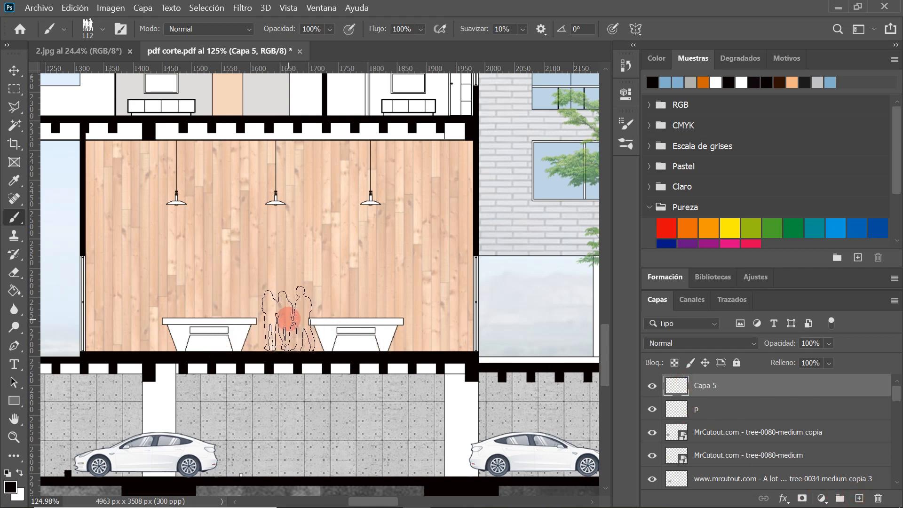
pyautogui.click(287, 320)
pyautogui.scroll(-5, 273, 332)
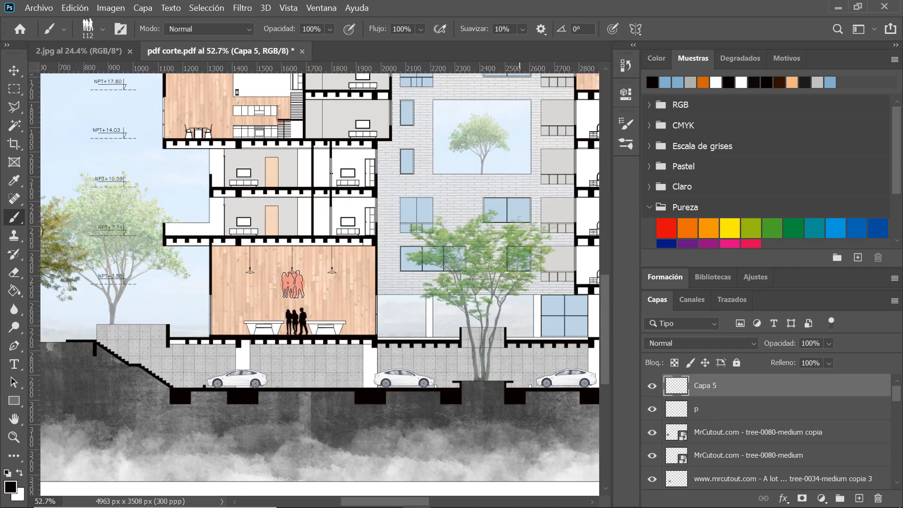
pyautogui.scroll(-3, 188, 315)
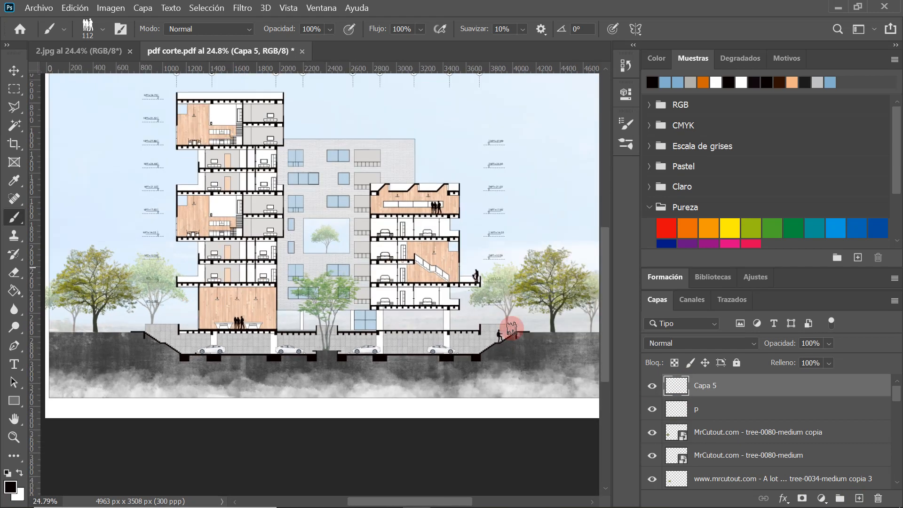
# - Switch to the Materiales de corte folder in File Explorer and place the grass image 0_4e393_fdc8c50_L_png from arboles into the section
pyautogui.scroll(1, 161, 182)
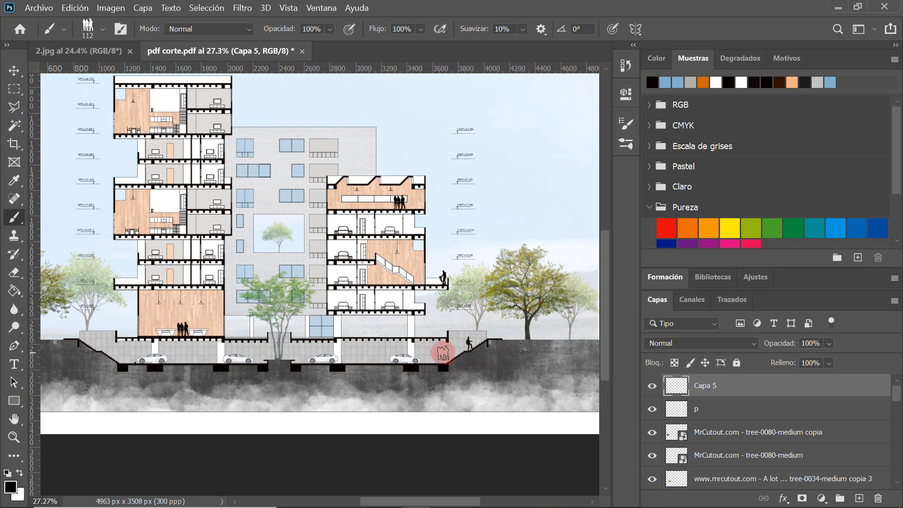
pyautogui.scroll(1, 444, 351)
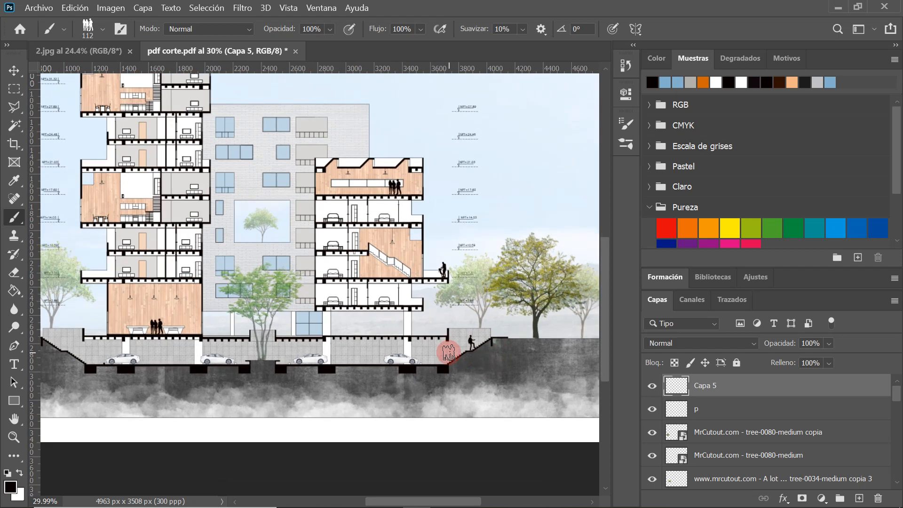
pyautogui.click(13, 70)
pyautogui.scroll(1, 541, 333)
pyautogui.scroll(1, 541, 333)
pyautogui.scroll(-1, 403, 342)
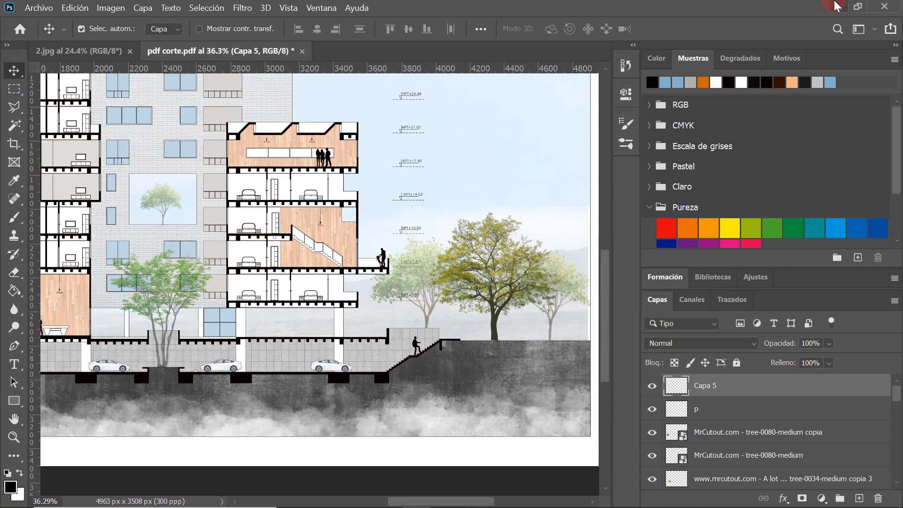
pyautogui.click(839, 7)
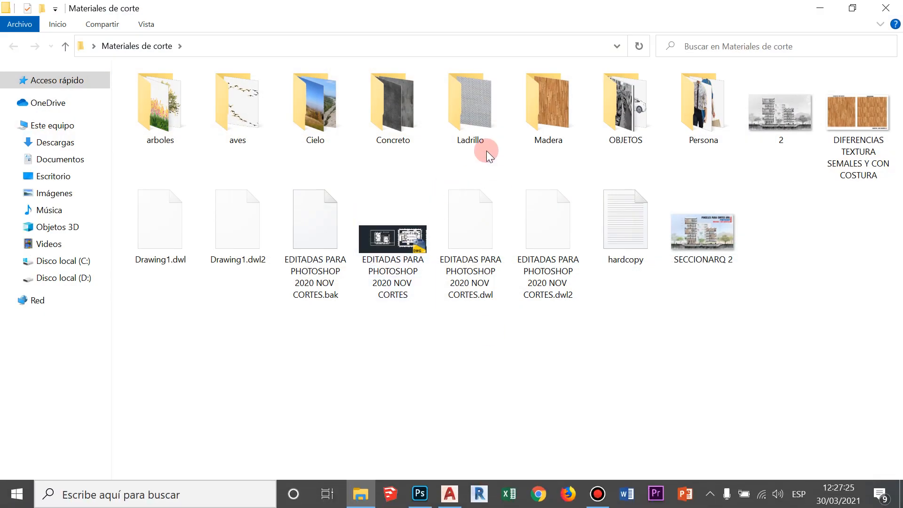
pyautogui.doubleClick(154, 124)
pyautogui.click(333, 141)
# - Scale the placed grass down and set it on the ground line under the large tree, starting at the end of the slab
pyautogui.moveTo(202, 184); pyautogui.dragTo(435, 324)
pyautogui.moveTo(172, 245); pyautogui.dragTo(376, 290)
pyautogui.scroll(3, 562, 329)
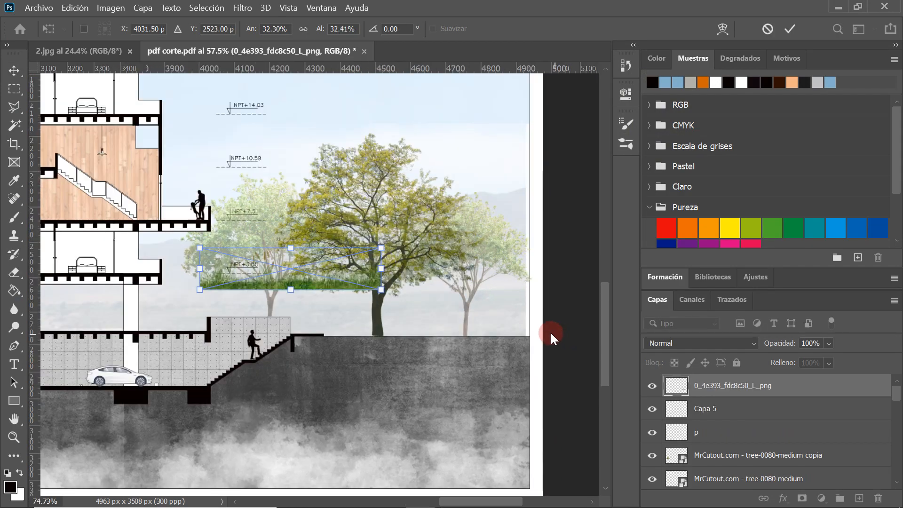
pyautogui.scroll(2, 555, 339)
pyautogui.moveTo(307, 258); pyautogui.dragTo(458, 311)
pyautogui.scroll(3, 442, 303)
pyautogui.press('Down')
pyautogui.moveTo(517, 266); pyautogui.dragTo(314, 316)
pyautogui.click(788, 28)
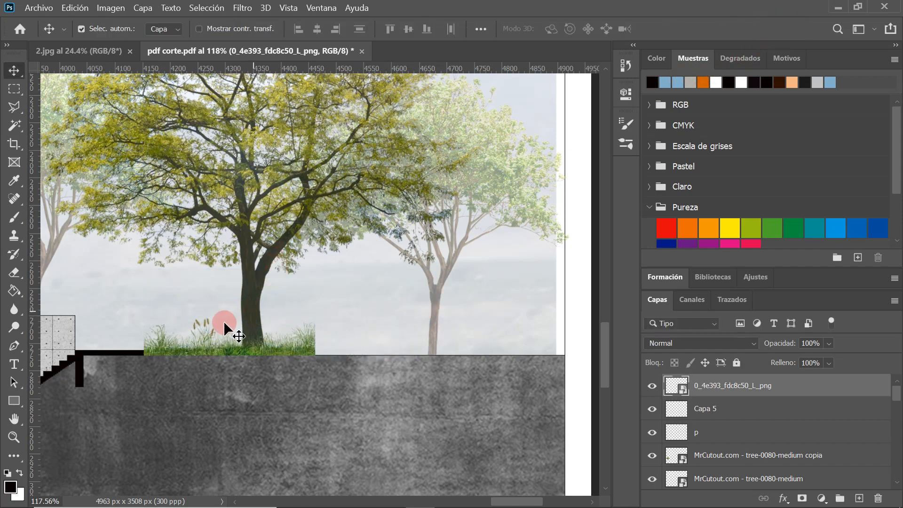
# - Nudge the grass strip into exact alignment with the ground line and the end of the black slab
pyautogui.scroll(4, 235, 324)
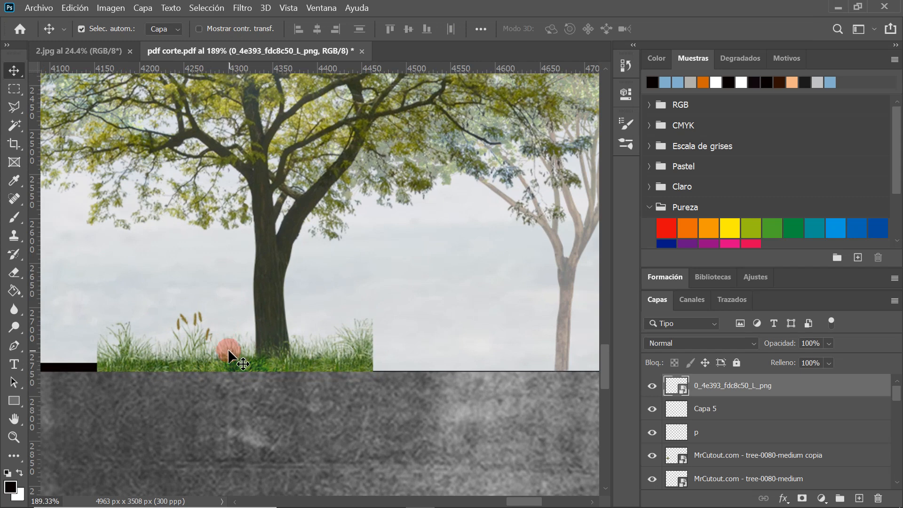
pyautogui.press('Up')
pyautogui.press('Right')
pyautogui.press('Right')
pyautogui.press('Left')
pyautogui.press('Left')
pyautogui.scroll(-2, 228, 349)
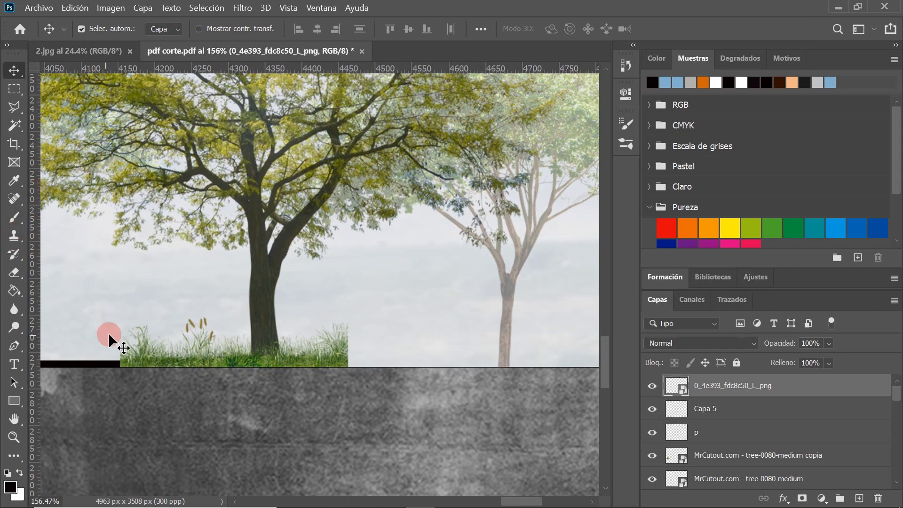
# - Rasterize the grass layer and trim its end beside the slab with the Eraser at 59 px
pyautogui.click(15, 236)
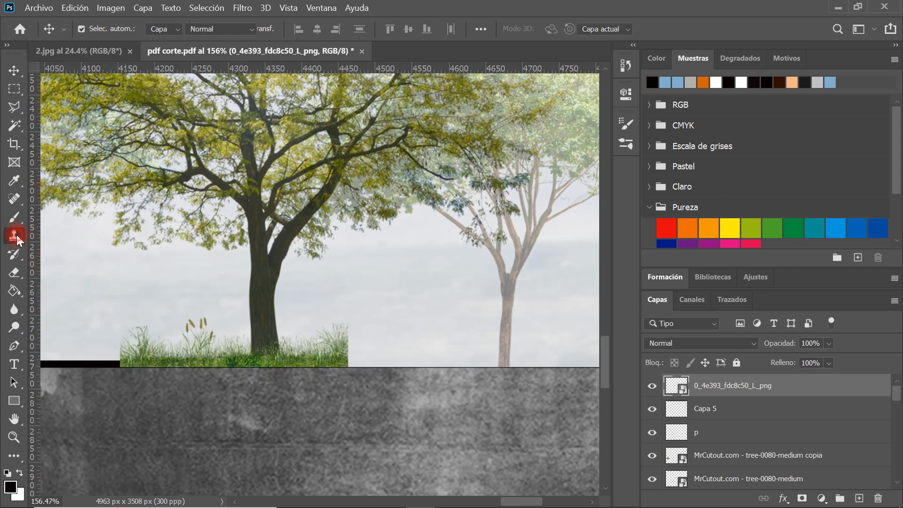
pyautogui.click(14, 273)
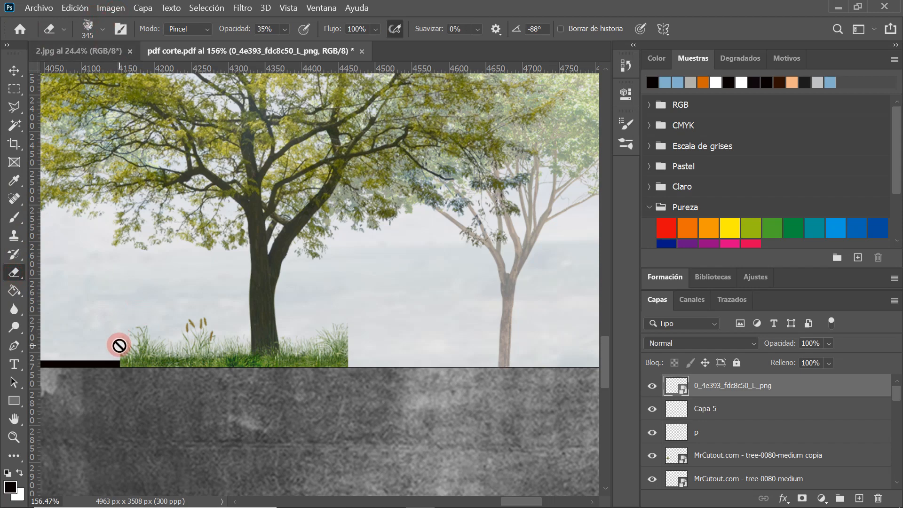
pyautogui.rightClick(701, 389)
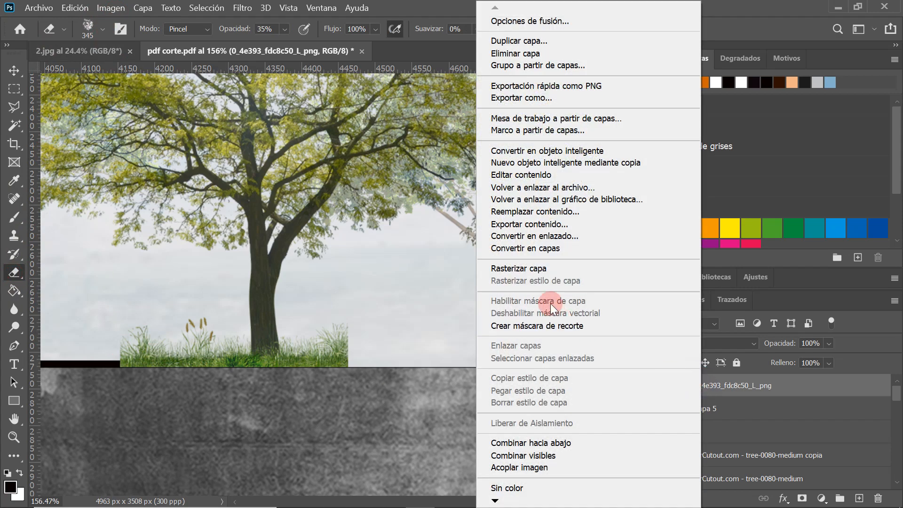
pyautogui.click(538, 270)
pyautogui.moveTo(262, 310)
pyautogui.mouseDown()
pyautogui.moveTo(106, 325)
pyautogui.moveTo(104, 339)
pyautogui.mouseUp()
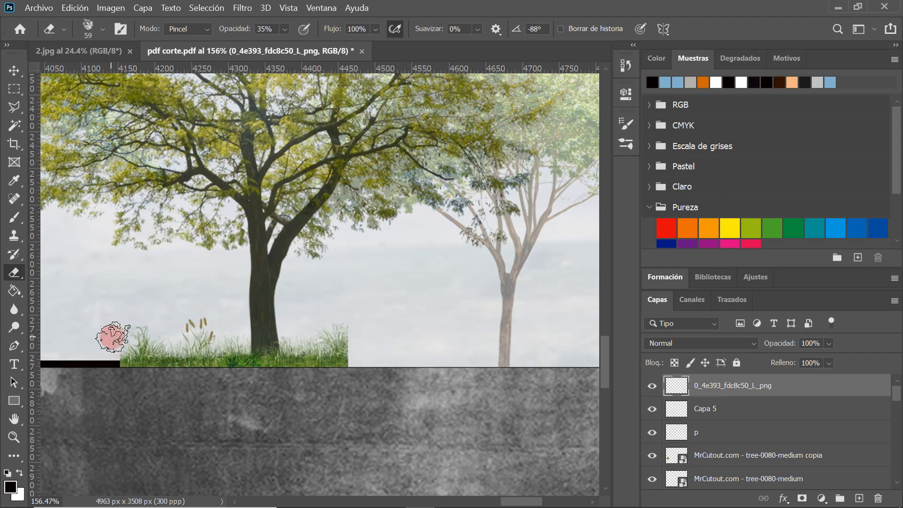
# - Duplicate the grass strip end to end toward the right-hand background tree and nudge the copy up onto the ground line
pyautogui.scroll(-2, 125, 337)
pyautogui.press('v')
pyautogui.moveTo(224, 348); pyautogui.dragTo(384, 349)
pyautogui.scroll(-4, 376, 345)
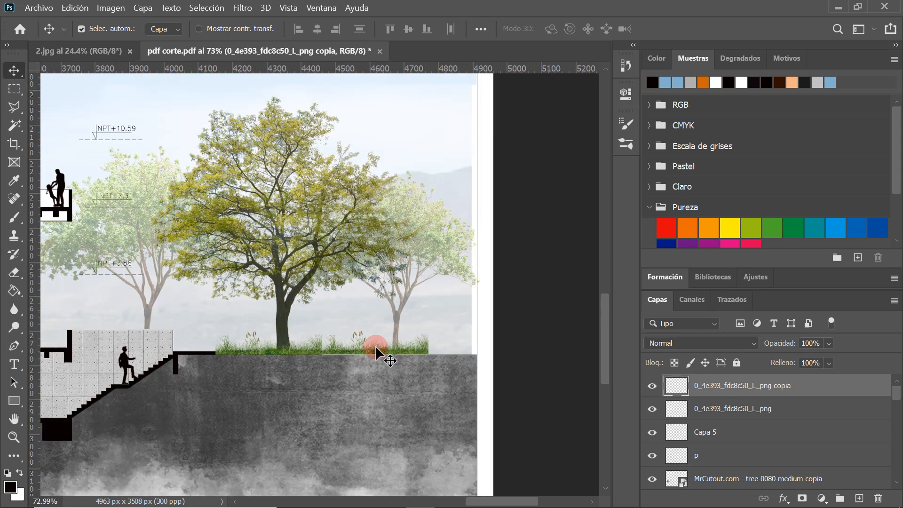
pyautogui.scroll(4, 395, 348)
pyautogui.scroll(3, 343, 353)
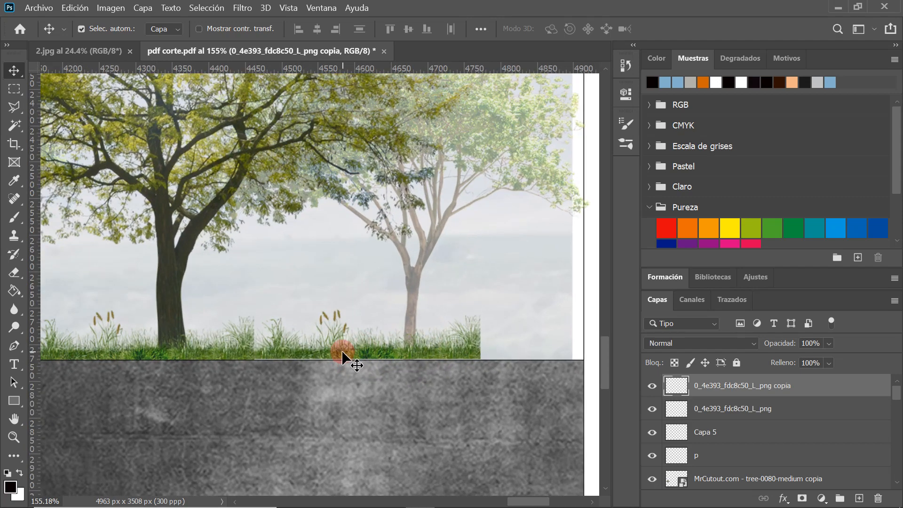
pyautogui.press('Up')
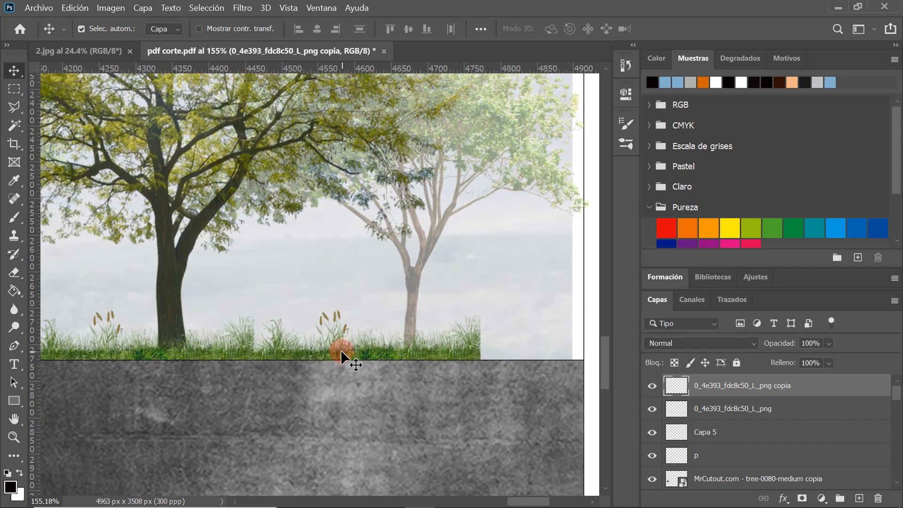
# - Duplicate the grass strip a second time to continue it past the right border of the drawing
pyautogui.scroll(-3, 276, 347)
pyautogui.moveTo(280, 348); pyautogui.dragTo(430, 346)
pyautogui.scroll(-3, 396, 335)
pyautogui.scroll(-3, 435, 349)
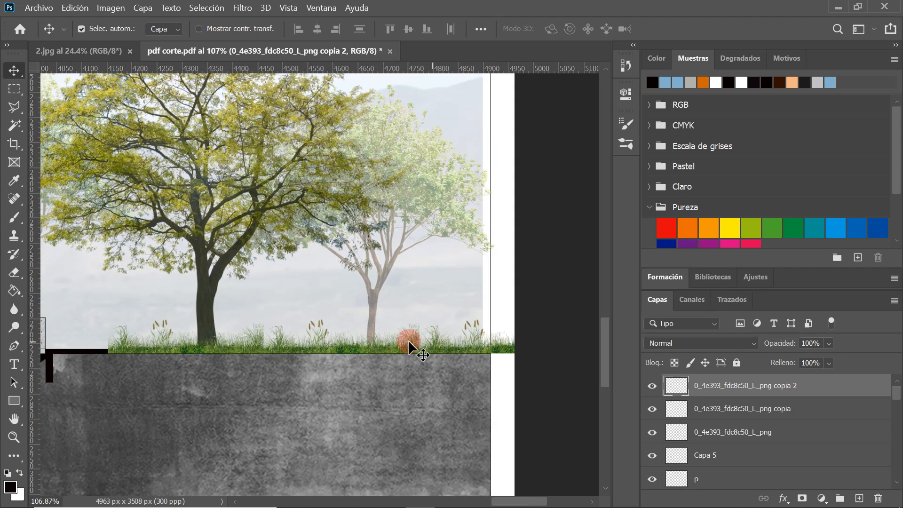
# - Merge the original grass strip and its two copies into one layer and rename it Grass
pyautogui.click(679, 386)
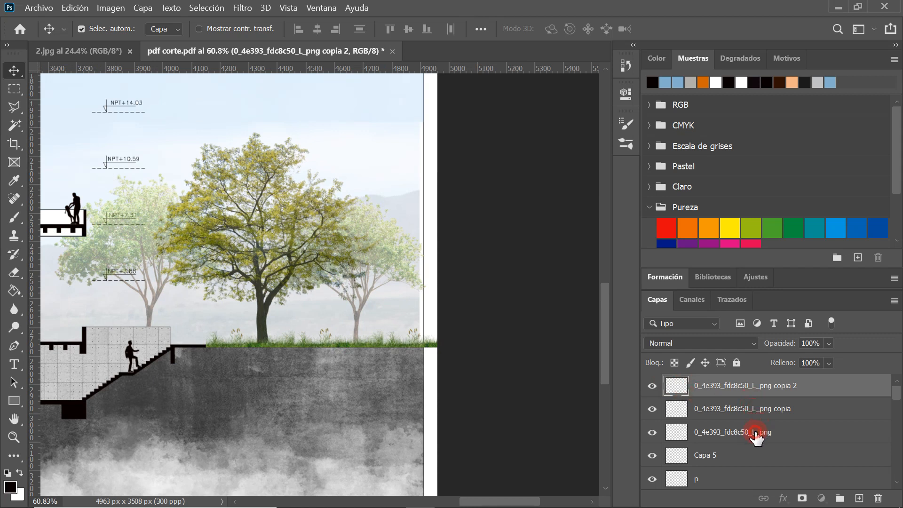
pyautogui.keyDown('shift'); pyautogui.click(756, 433); pyautogui.keyUp('shift')
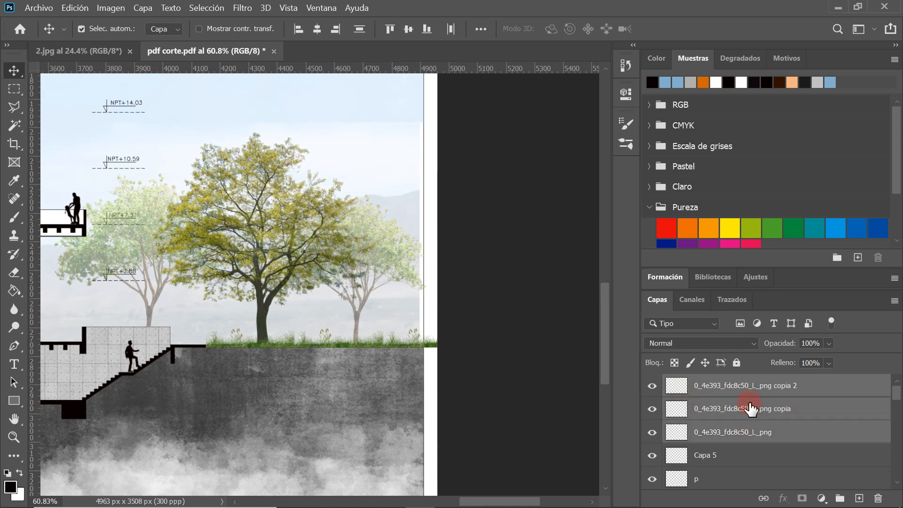
pyautogui.hotkey('ctrl', 'e')
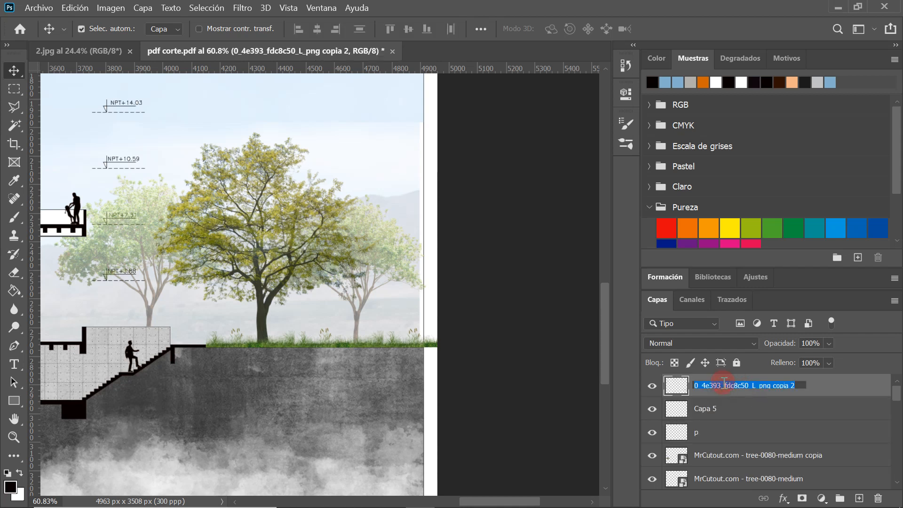
pyautogui.write('gr')
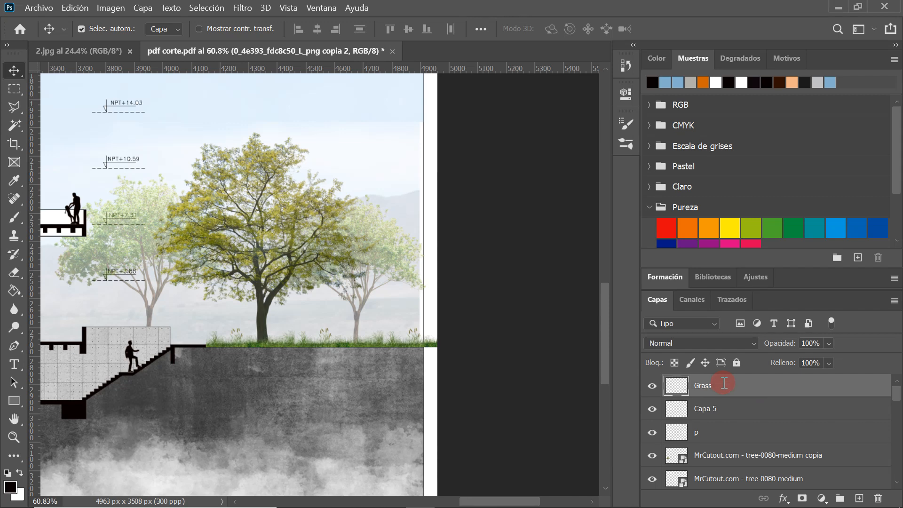
pyautogui.press('Return')
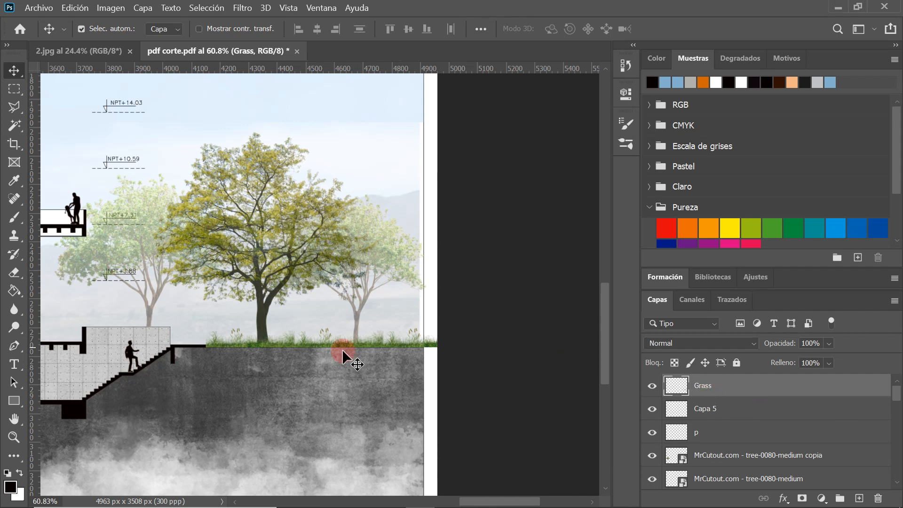
# - Lower the Grass layer's opacity to 90% and squash the strip to 78.26% of its height, keeping its base on the ground line
pyautogui.scroll(3, 332, 342)
pyautogui.click(829, 343)
pyautogui.moveTo(854, 357); pyautogui.dragTo(846, 358)
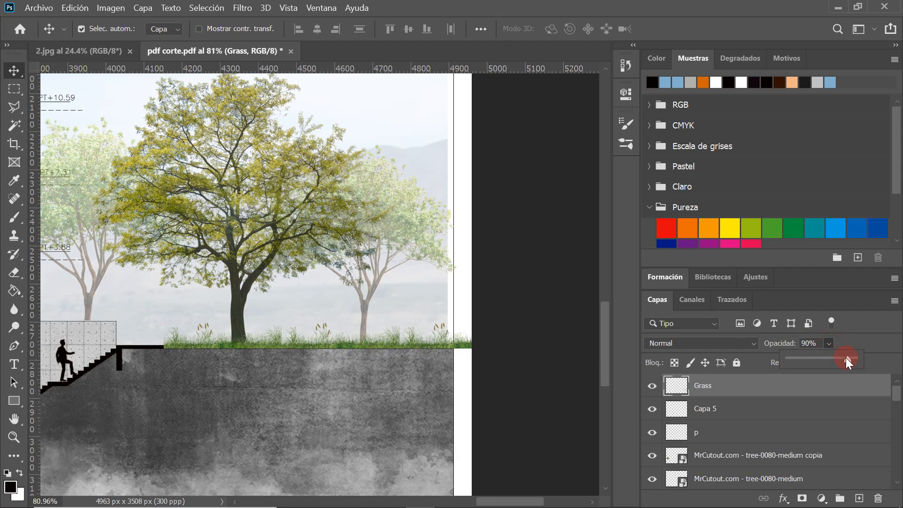
pyautogui.scroll(2, 264, 341)
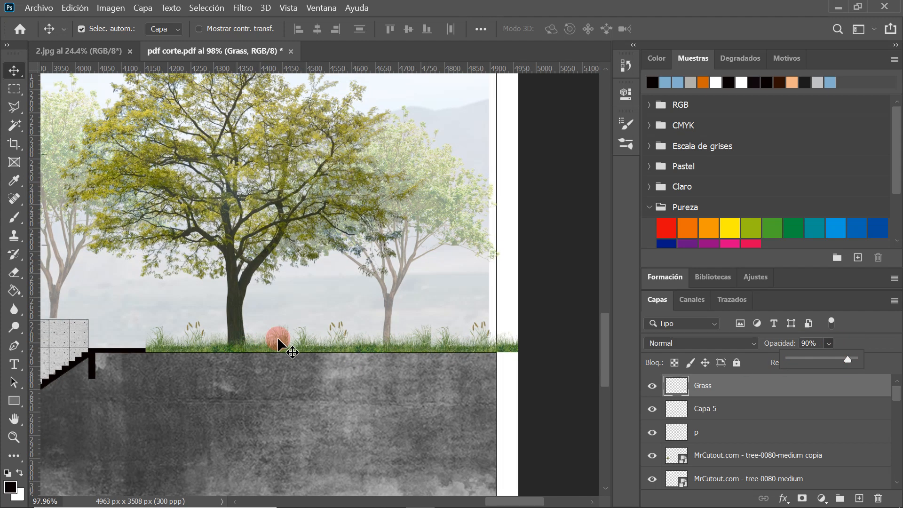
pyautogui.hotkey('ctrl', 't')
pyautogui.moveTo(361, 321); pyautogui.dragTo(361, 327)
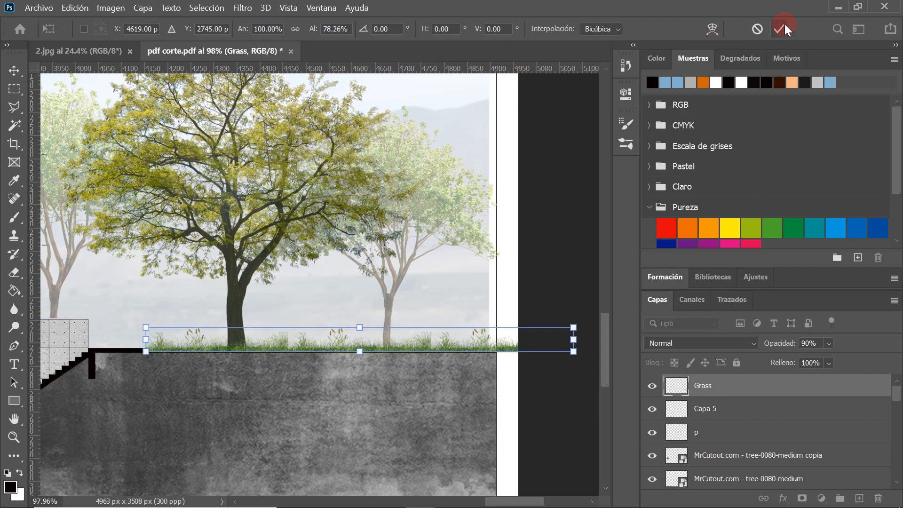
# - Duplicate the Grass strip and move the copy across the building to the trees at the left end of the section
pyautogui.scroll(-6, 464, 328)
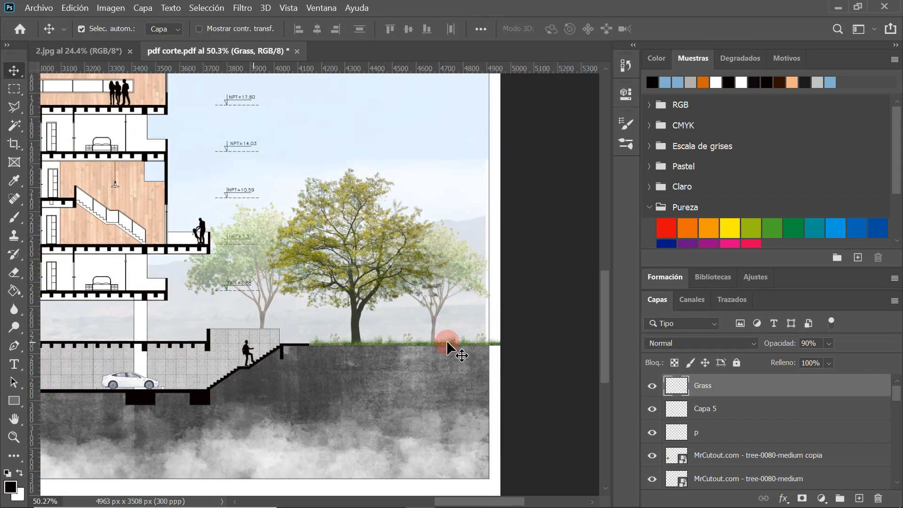
pyautogui.scroll(-2, 446, 341)
pyautogui.scroll(2, 245, 342)
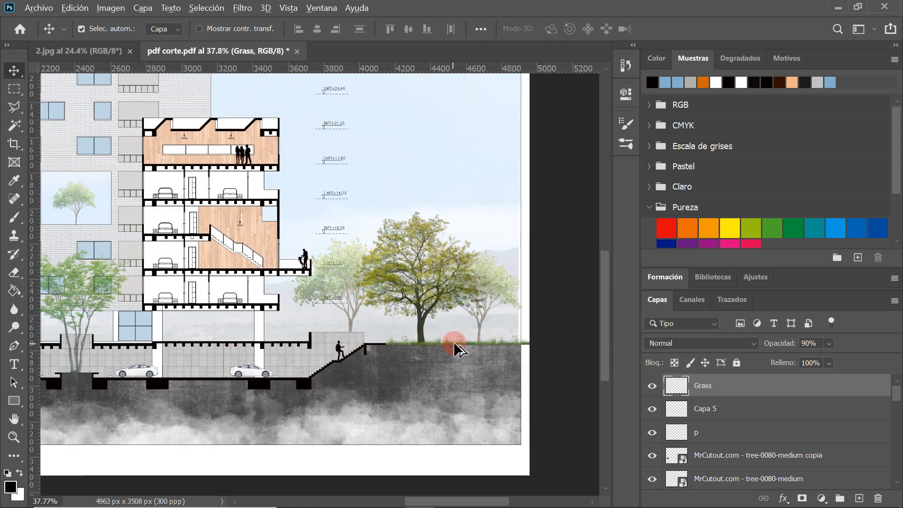
pyautogui.moveTo(461, 340); pyautogui.dragTo(171, 339)
pyautogui.scroll(5, 43, 350)
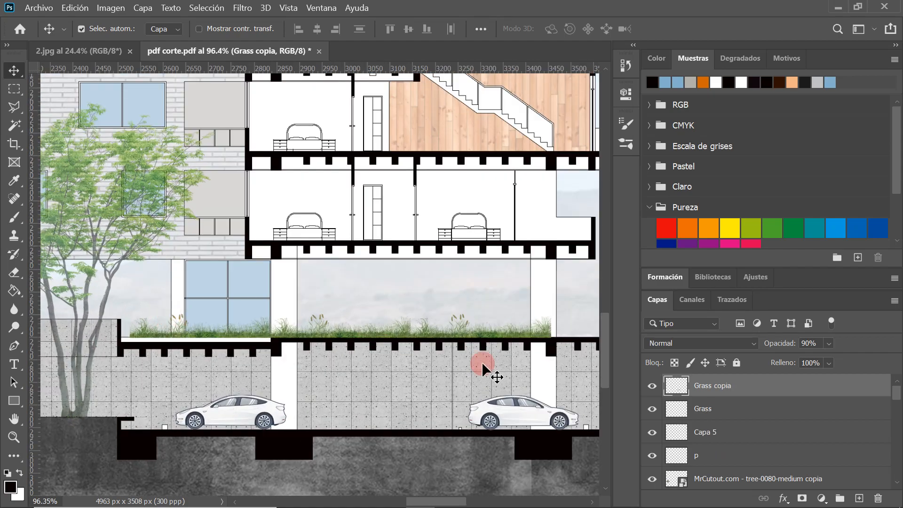
pyautogui.scroll(-5, 507, 352)
pyautogui.scroll(-2, 507, 354)
pyautogui.scroll(3, 485, 359)
pyautogui.scroll(-3, 484, 358)
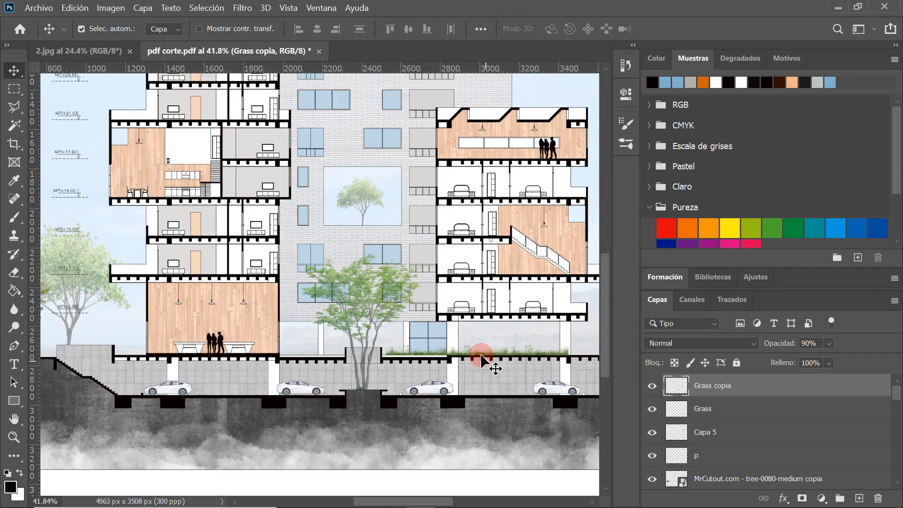
pyautogui.scroll(-1, 480, 358)
pyautogui.moveTo(478, 355); pyautogui.dragTo(188, 363)
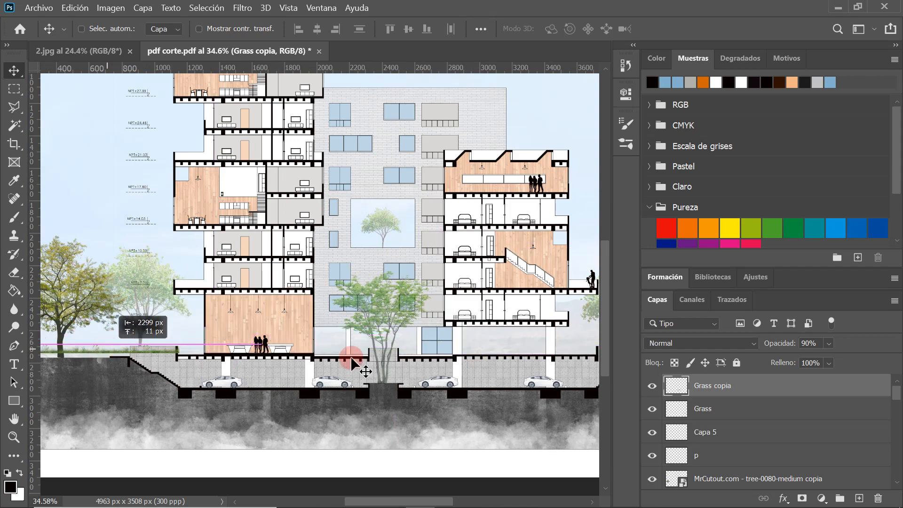
# - Move the grass copy down onto the ground line beneath the left-hand trees, reaching over the top of the stairs
pyautogui.scroll(-4, 437, 310)
pyautogui.scroll(5, 241, 366)
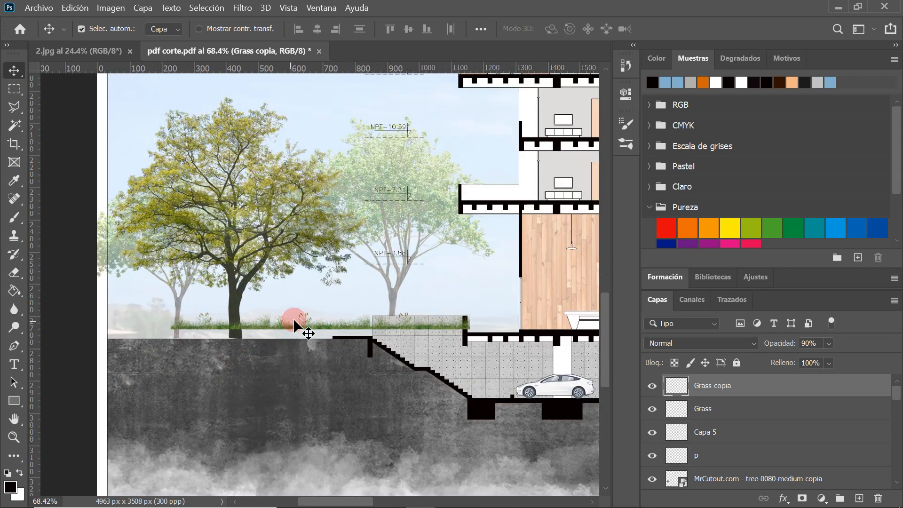
pyautogui.moveTo(307, 325); pyautogui.dragTo(243, 337)
pyautogui.scroll(3, 297, 332)
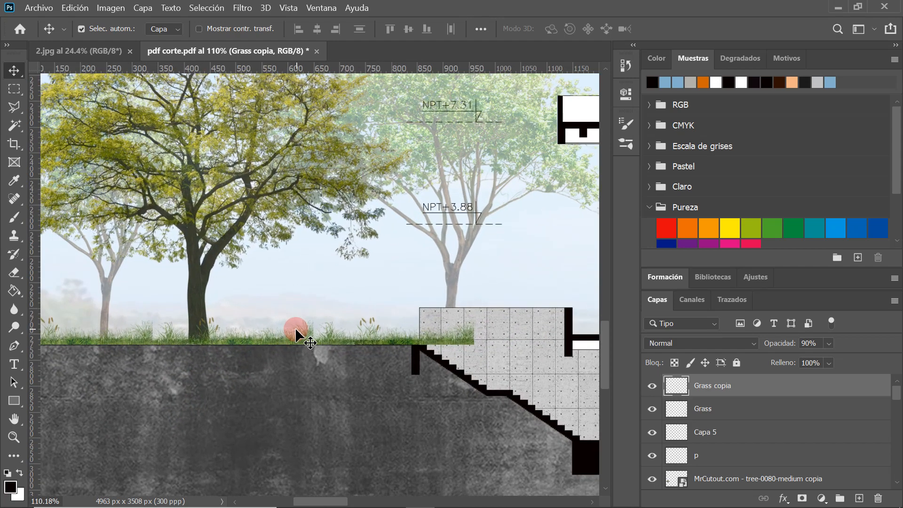
# - Select the part of the grass copy overlapping the concrete wall above the stairs with a rectangular marquee, delete it and deselect
pyautogui.click(13, 89)
pyautogui.scroll(4, 485, 339)
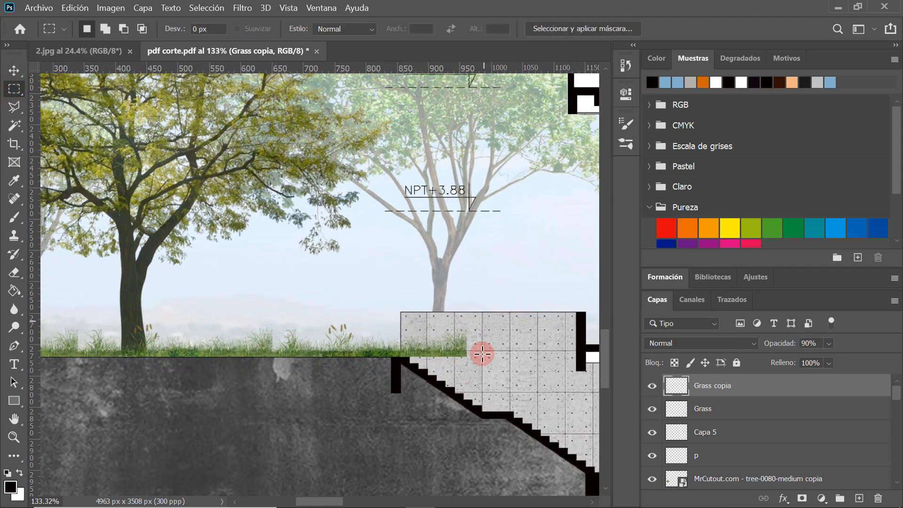
pyautogui.moveTo(512, 297); pyautogui.dragTo(362, 389)
pyautogui.press('Delete')
pyautogui.rightClick(421, 356)
pyautogui.click(471, 102)
# - Duplicate the trimmed grass strip onto the ground-floor slab around the central courtyard tree
pyautogui.scroll(-10, 131, 306)
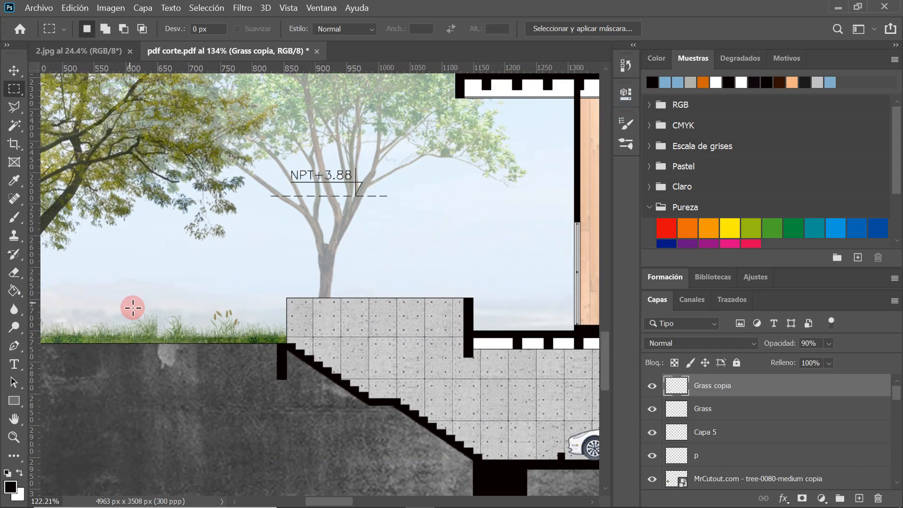
pyautogui.press('v')
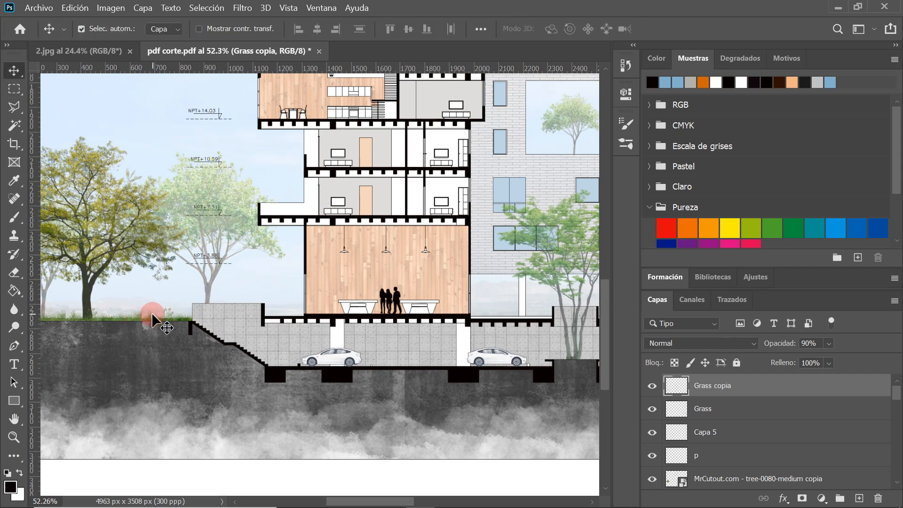
pyautogui.scroll(-2, 152, 313)
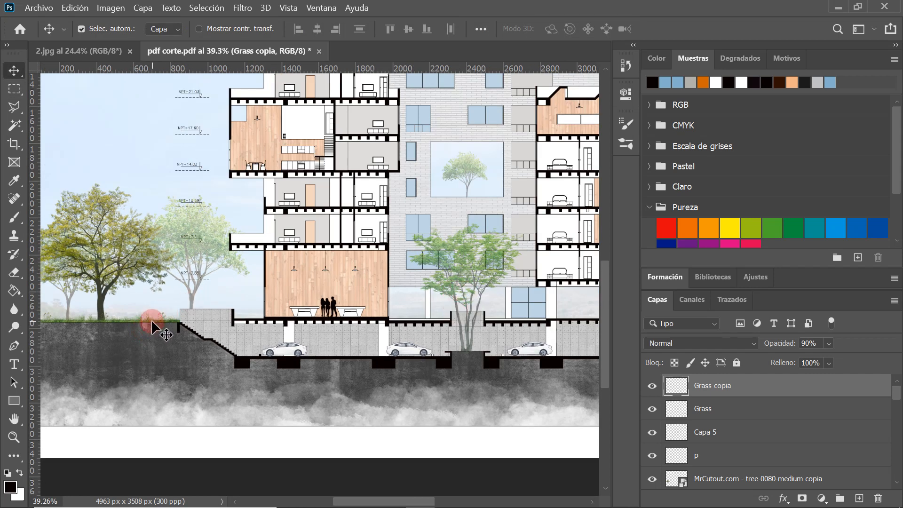
pyautogui.moveTo(146, 325); pyautogui.dragTo(504, 320)
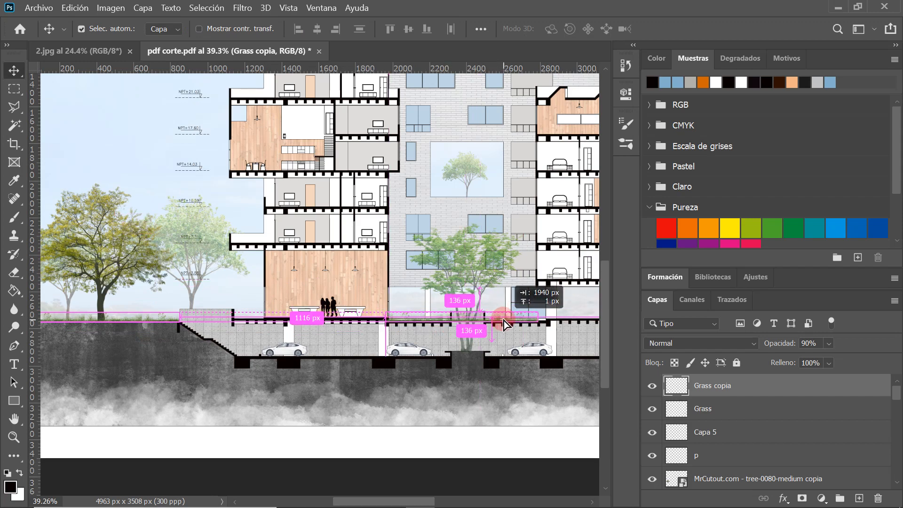
pyautogui.scroll(5, 504, 320)
pyautogui.scroll(1, 420, 320)
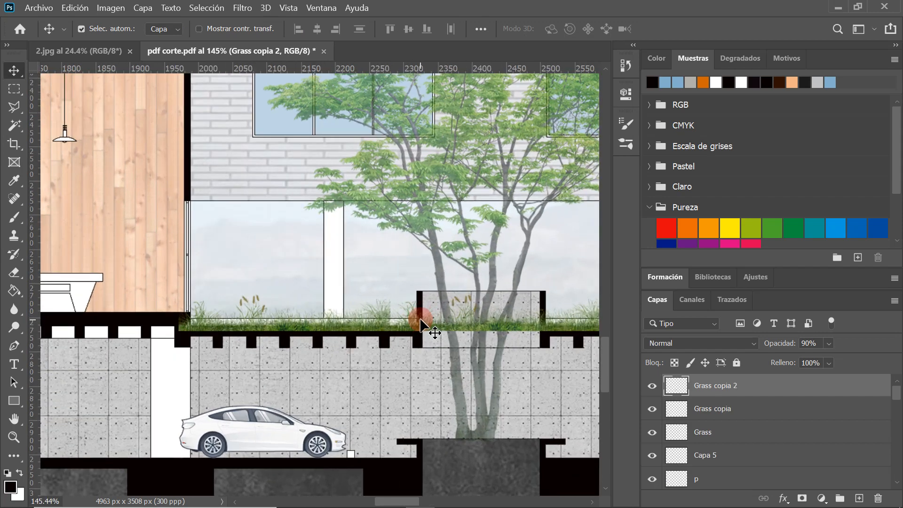
# - Nudge the courtyard grass up onto the slab and over until its end meets the wall of the wood-panelled room
pyautogui.press('Up')
pyautogui.press('Right')
pyautogui.press('Right')
pyautogui.press('Right')
pyautogui.press('Right')
pyautogui.press('Right')
pyautogui.press('Right')
pyautogui.press('Right')
pyautogui.press('Right')
pyautogui.press('Right')
pyautogui.press('Right')
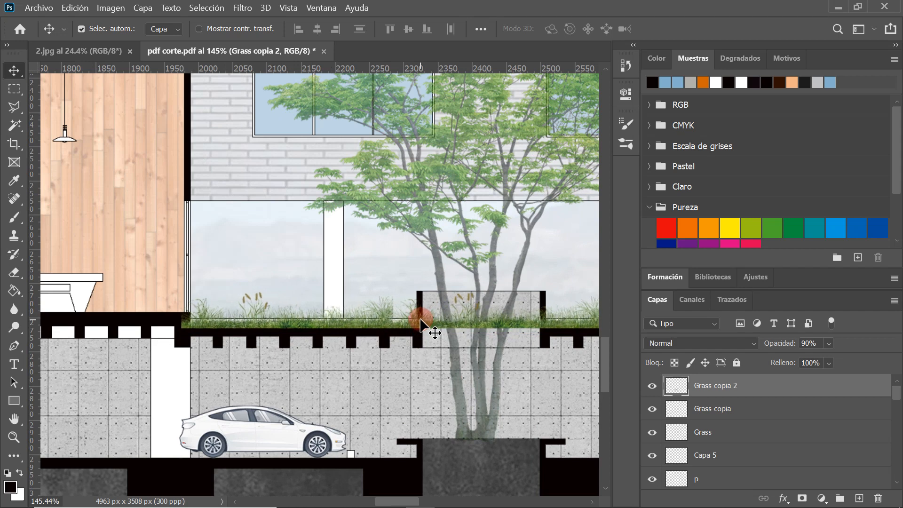
pyautogui.press('Right')
pyautogui.press('Right')
pyautogui.press('Right')
pyautogui.press('Right')
pyautogui.press('Right')
pyautogui.press('Right')
pyautogui.press('Right')
pyautogui.press('Right')
pyautogui.press('Up')
pyautogui.press('Up')
pyautogui.press('Up')
pyautogui.press('Left')
pyautogui.press('Left')
pyautogui.press('Left')
pyautogui.press('Down')
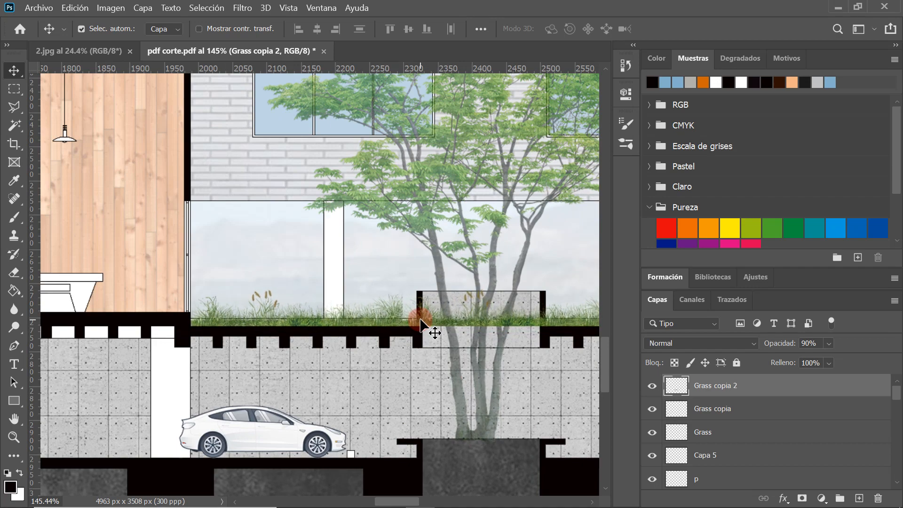
# - Stretch the courtyard grass strip to 102.91% of its width so that it spans the slab to the far edge of the blue window
pyautogui.scroll(-4, 263, 316)
pyautogui.scroll(1, 475, 319)
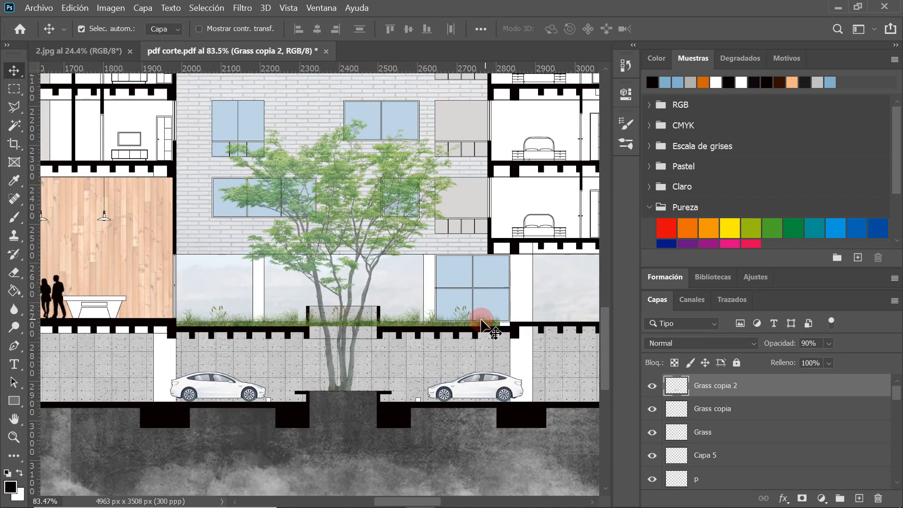
pyautogui.hotkey('ctrl', 't')
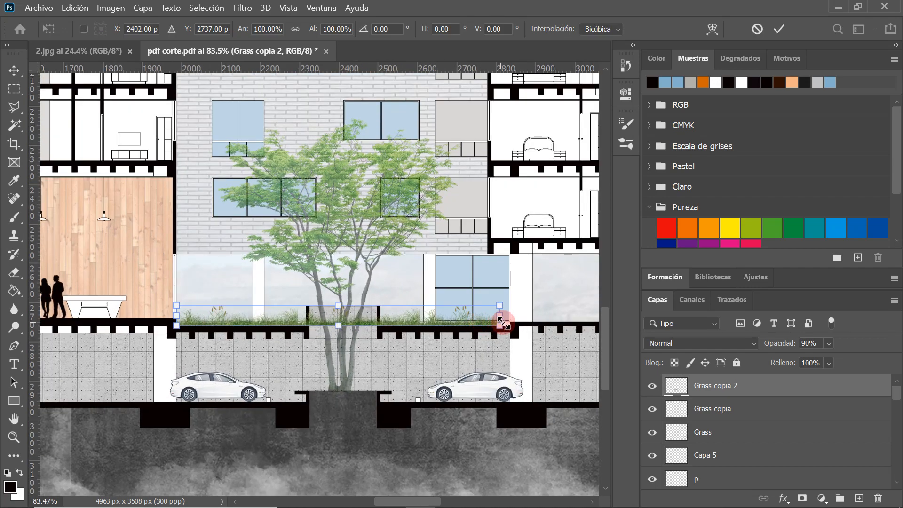
pyautogui.moveTo(506, 315); pyautogui.dragTo(515, 314)
pyautogui.click(705, 58)
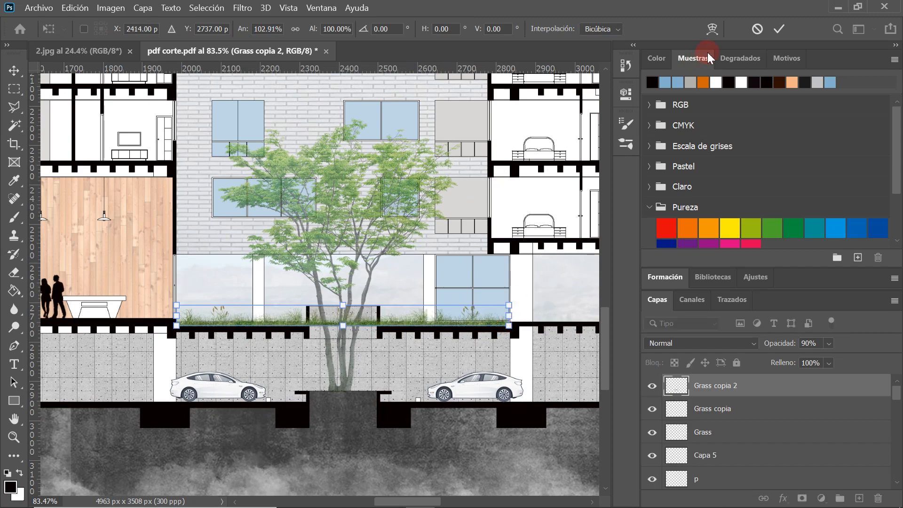
pyautogui.click(780, 29)
# - Select the area of the courtyard tree's planter with a rectangular marquee, delete the grass inside it and deselect
pyautogui.scroll(2, 284, 313)
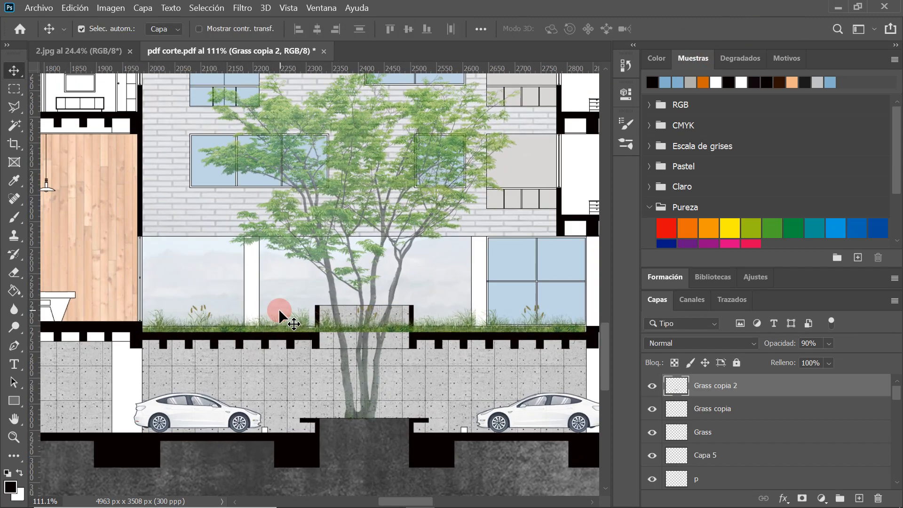
pyautogui.click(12, 87)
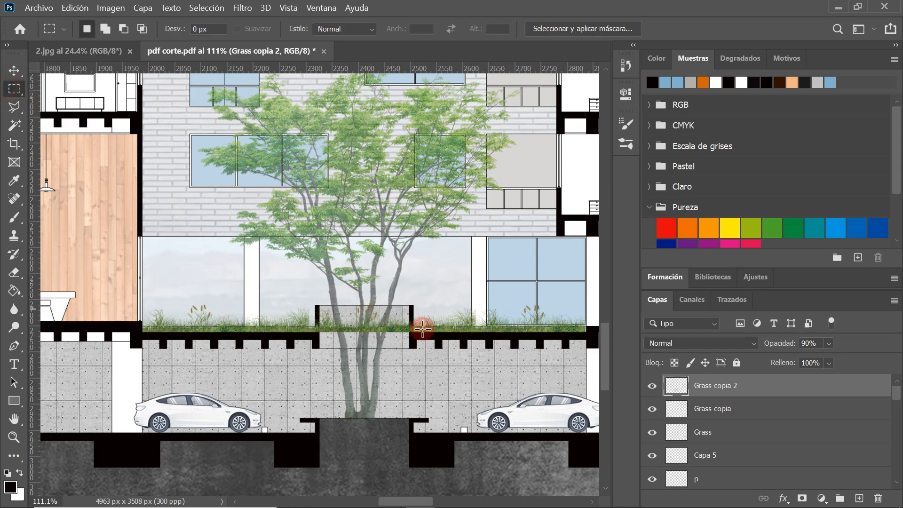
pyautogui.scroll(3, 430, 313)
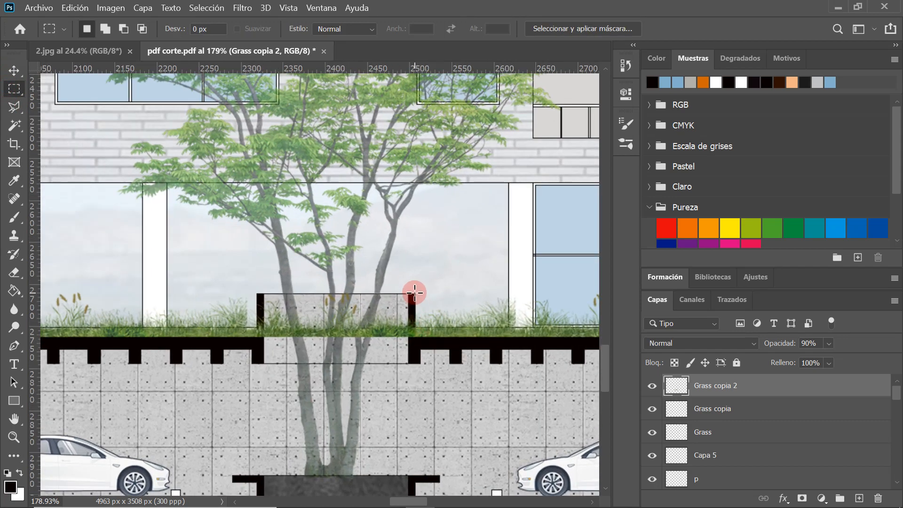
pyautogui.moveTo(415, 293); pyautogui.dragTo(257, 364)
pyautogui.press('Delete')
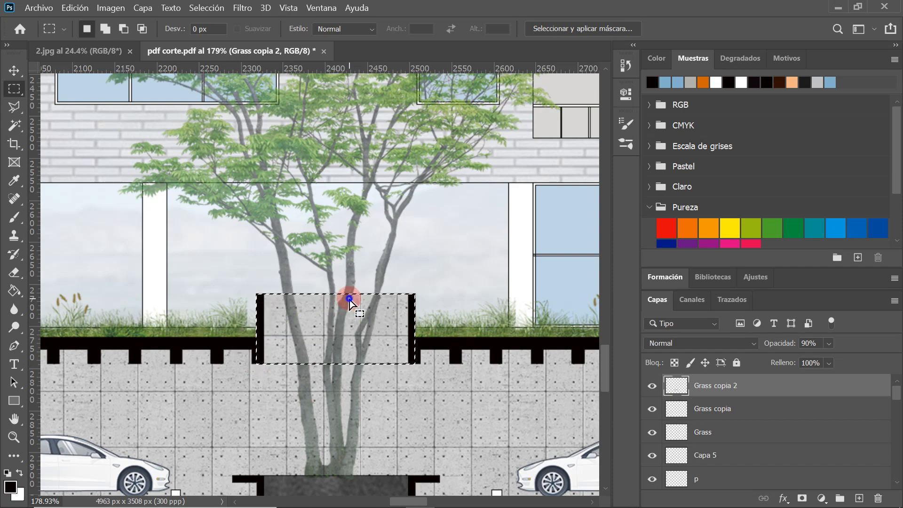
pyautogui.rightClick(349, 300)
pyautogui.click(403, 49)
# - Add a new layer above the grass layers and choose the P8 seated-figure brush at a size of 112 px
pyautogui.scroll(-5, 313, 323)
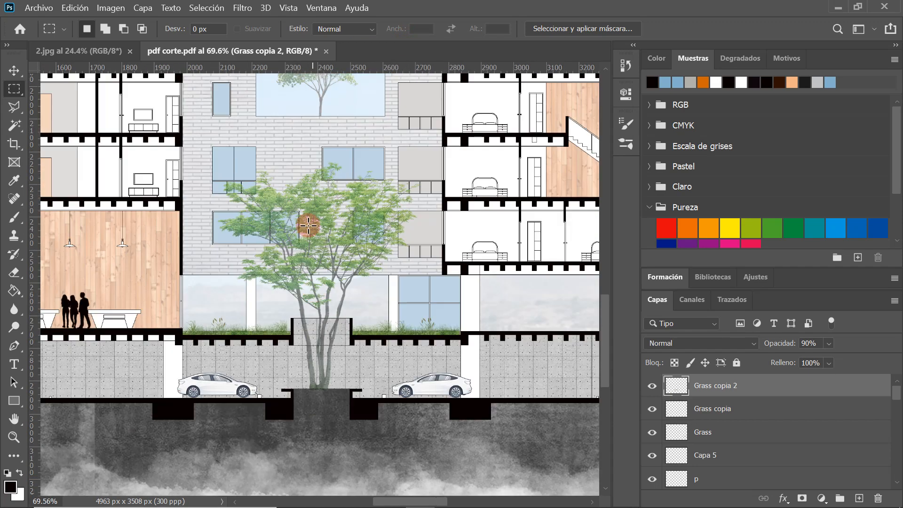
pyautogui.scroll(-1, 302, 355)
pyautogui.scroll(-2, 261, 316)
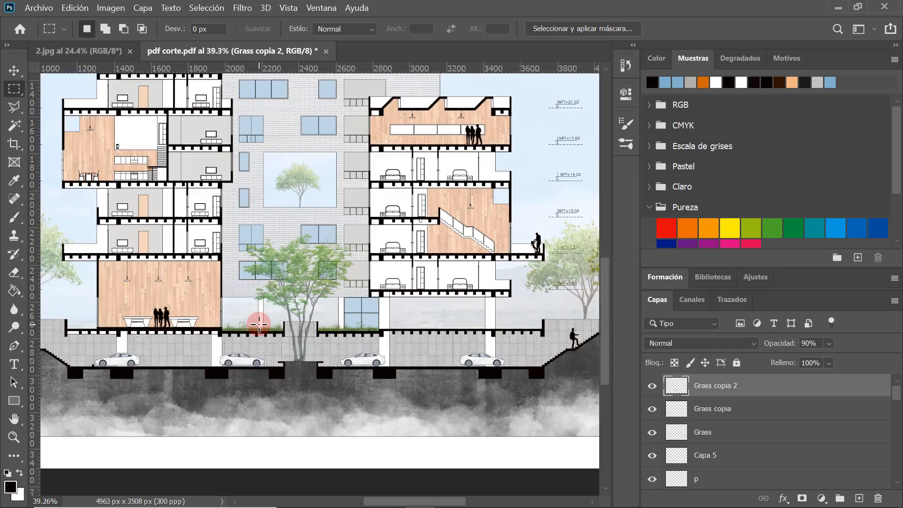
pyautogui.scroll(-2, 198, 348)
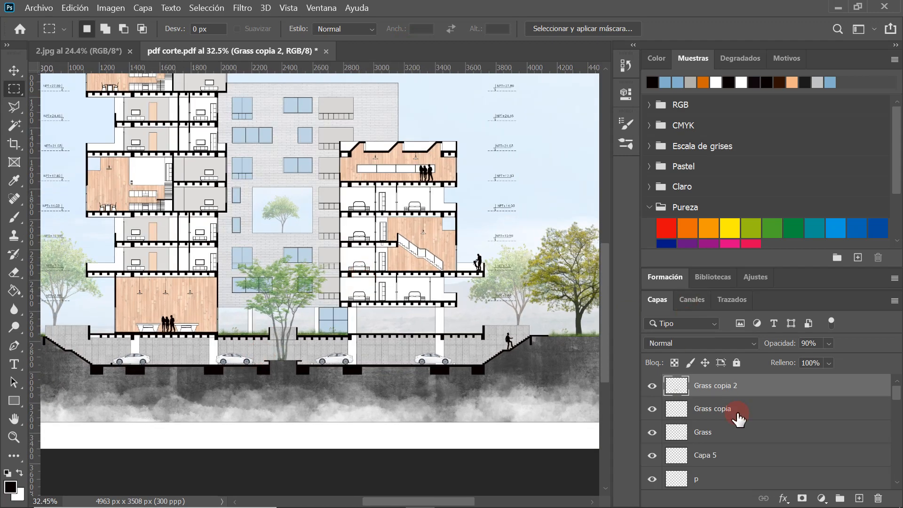
pyautogui.click(858, 499)
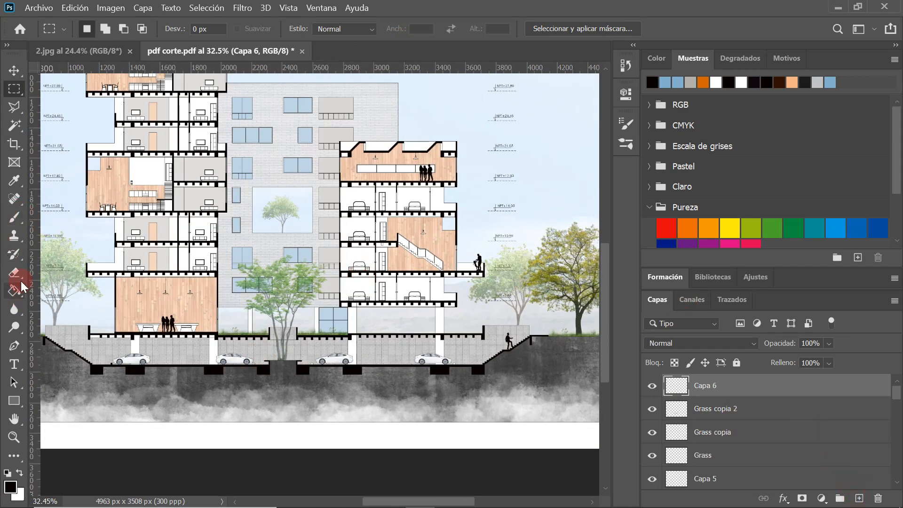
pyautogui.click(14, 218)
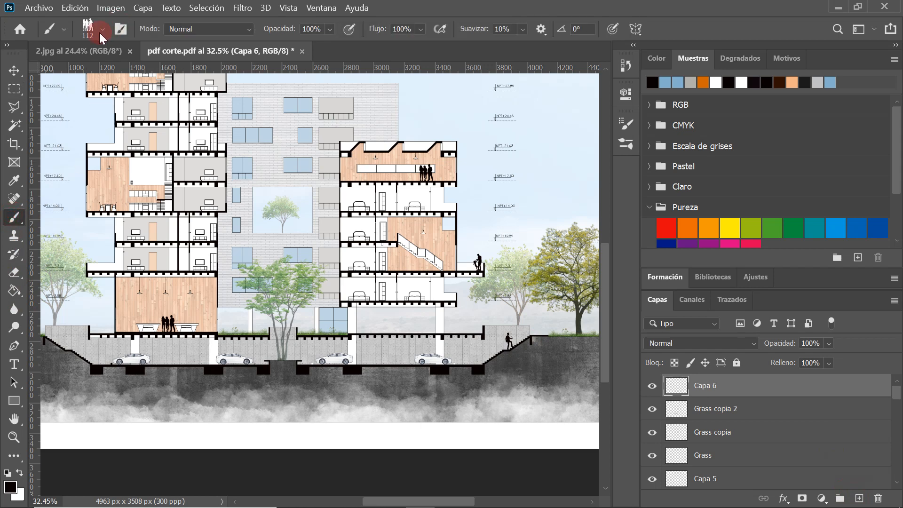
pyautogui.click(101, 30)
pyautogui.click(56, 253)
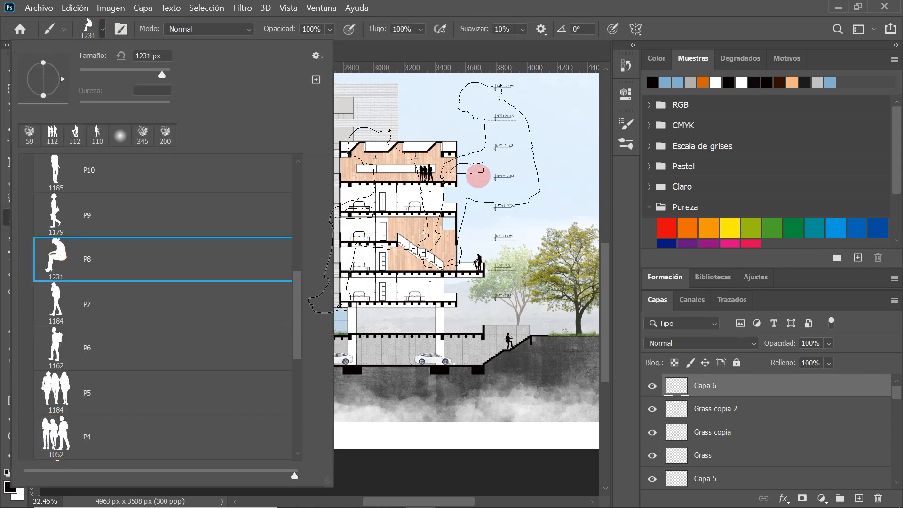
pyautogui.click(160, 57)
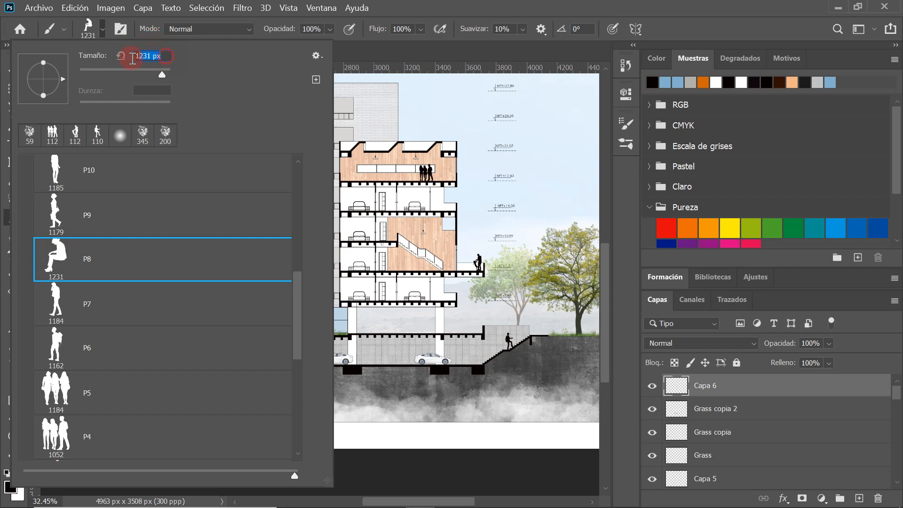
pyautogui.write('112')
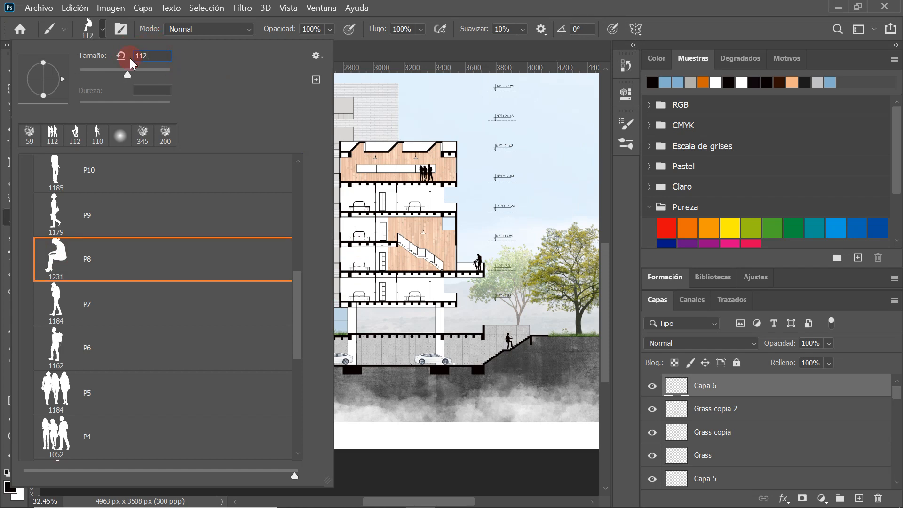
pyautogui.press('Return')
# - Reduce the P8 brush to 95 px and stamp a black figure seated on the ledge of the courtyard tree's basement planter
pyautogui.scroll(3, 312, 338)
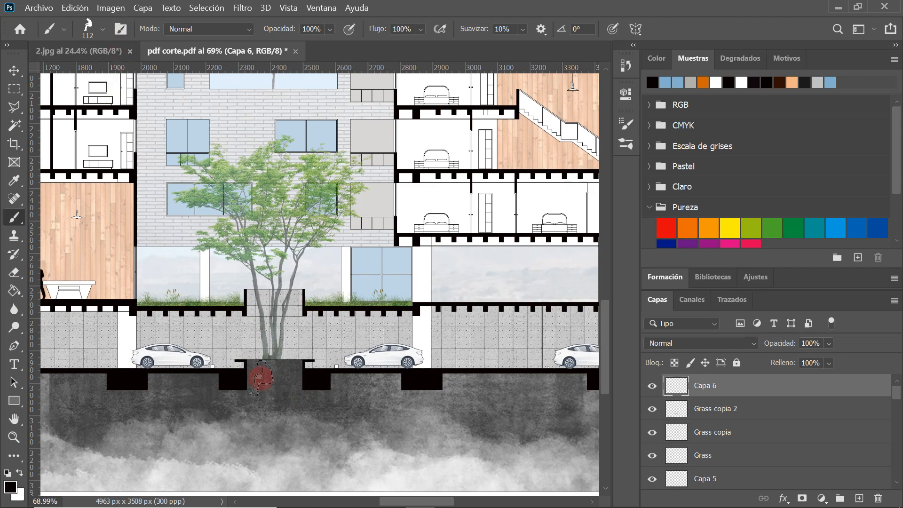
pyautogui.scroll(5, 258, 378)
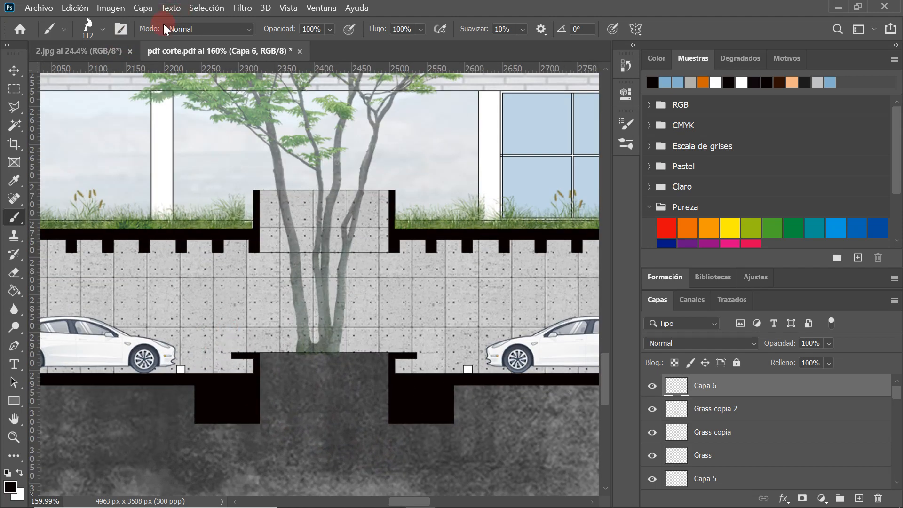
pyautogui.click(99, 30)
pyautogui.click(170, 56)
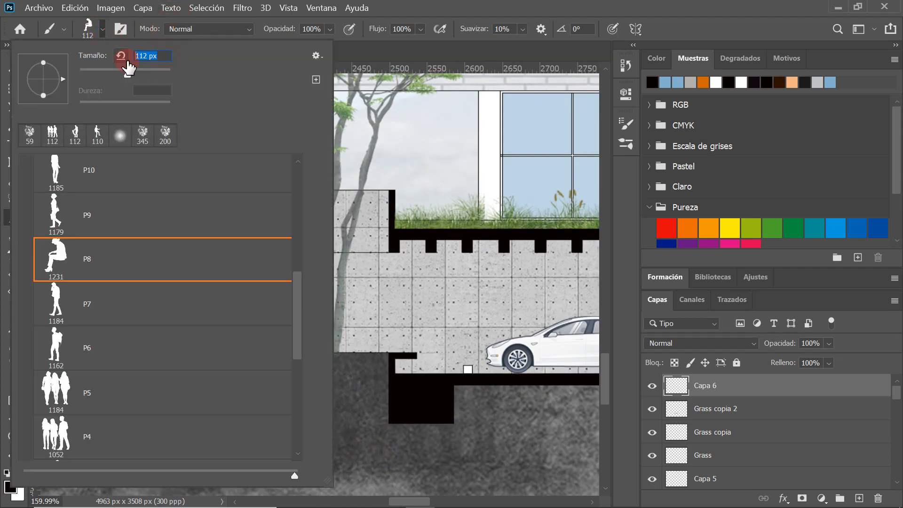
pyautogui.write('1')
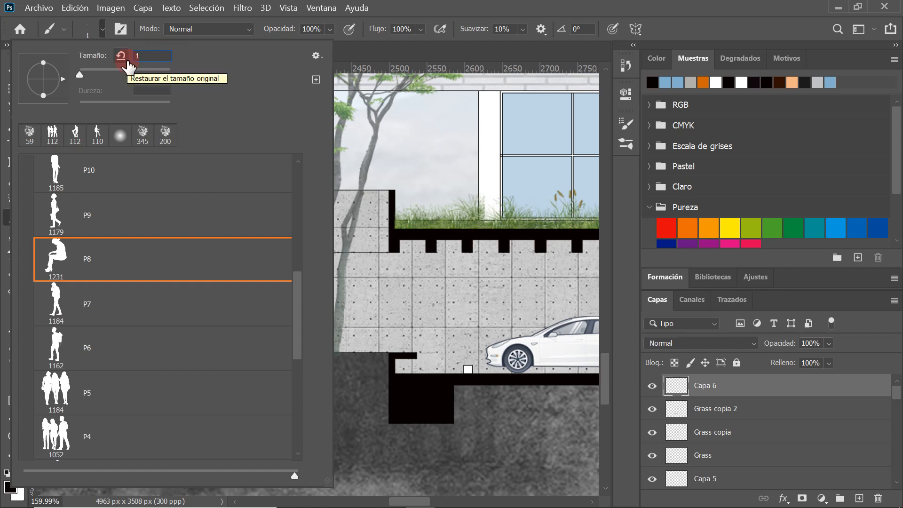
pyautogui.press('BackSpace')
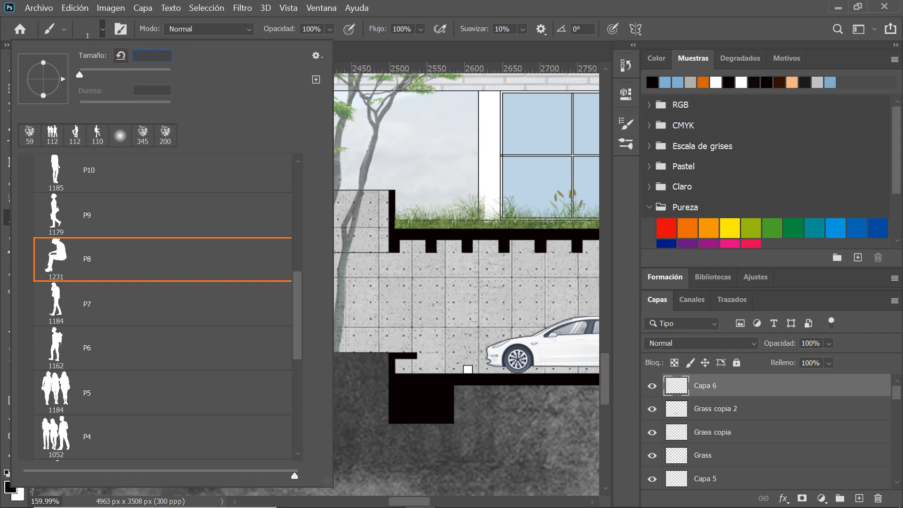
pyautogui.press('Return')
pyautogui.scroll(4, 224, 348)
pyautogui.scroll(-4, 230, 332)
pyautogui.scroll(-3, 244, 318)
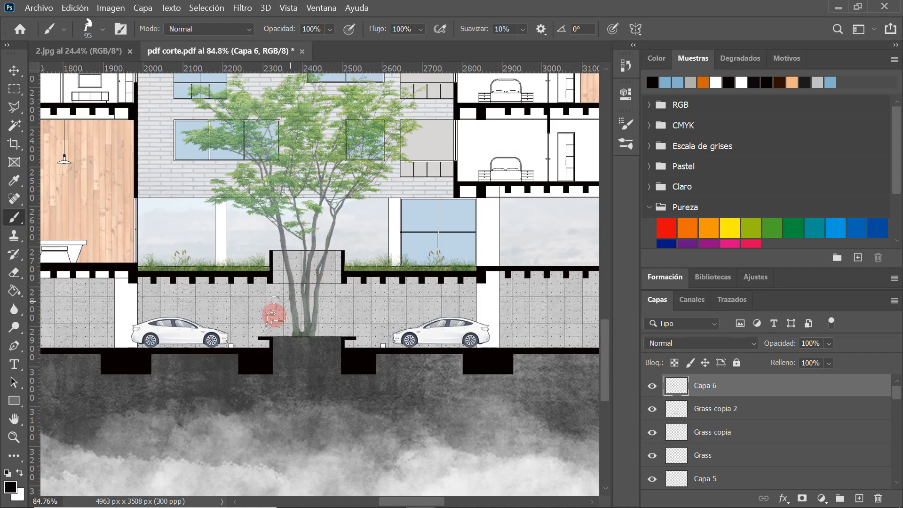
pyautogui.scroll(4, 255, 325)
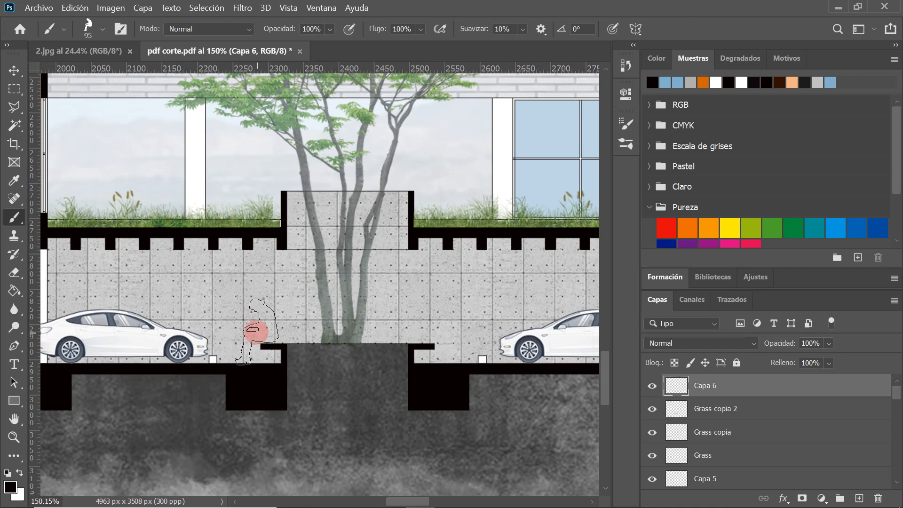
pyautogui.click(257, 333)
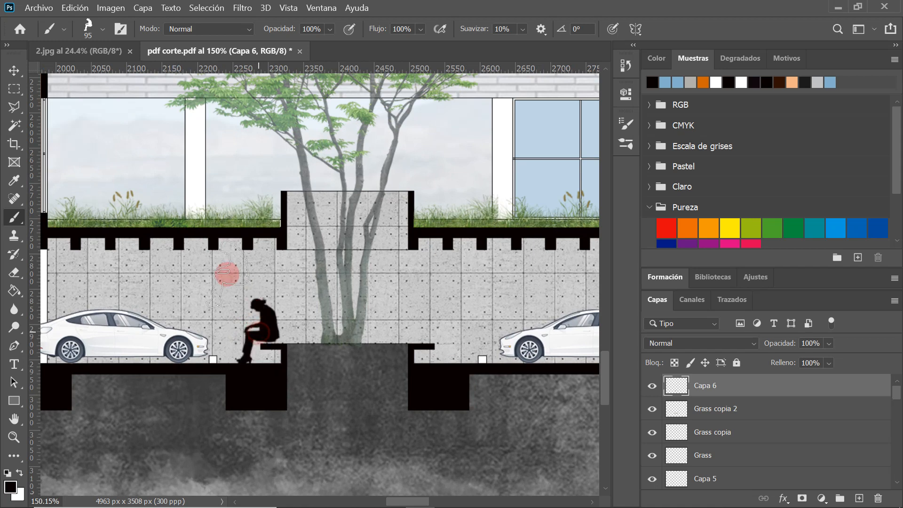
# - Choose the P7 walking-figure brush at 110 px and stamp it on the tall block's outer terrace at level NPT+21.03
pyautogui.scroll(-3, 197, 316)
pyautogui.scroll(-6, 283, 367)
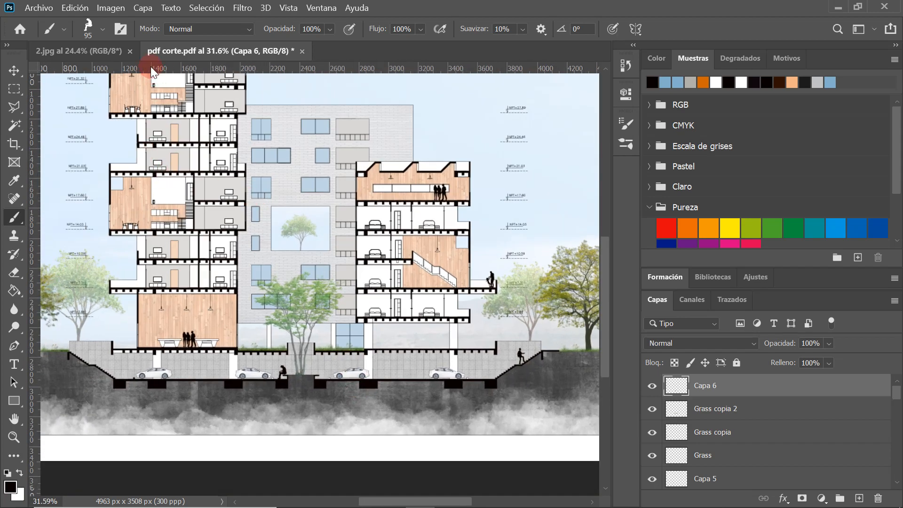
pyautogui.click(102, 29)
pyautogui.scroll(-1, 107, 301)
pyautogui.click(49, 266)
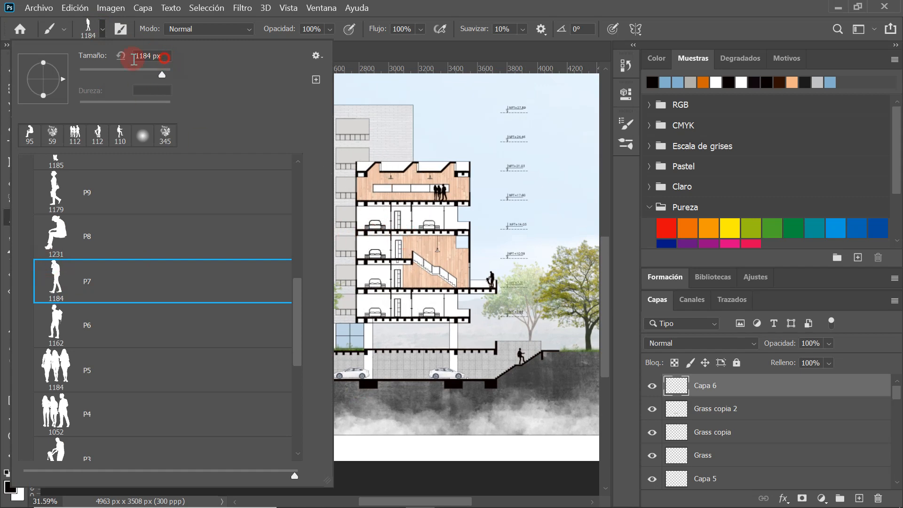
pyautogui.write('11')
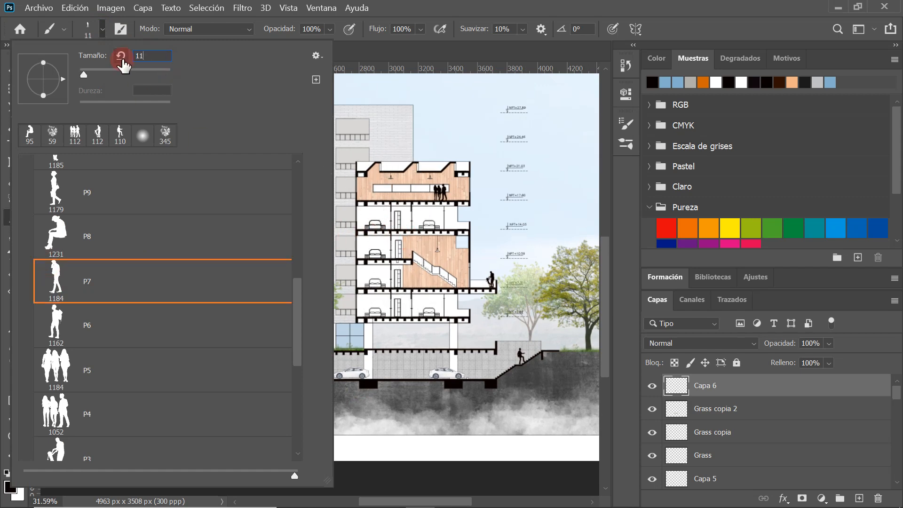
pyautogui.write('0')
pyautogui.press('Return')
pyautogui.scroll(4, 258, 210)
pyautogui.scroll(3, 92, 143)
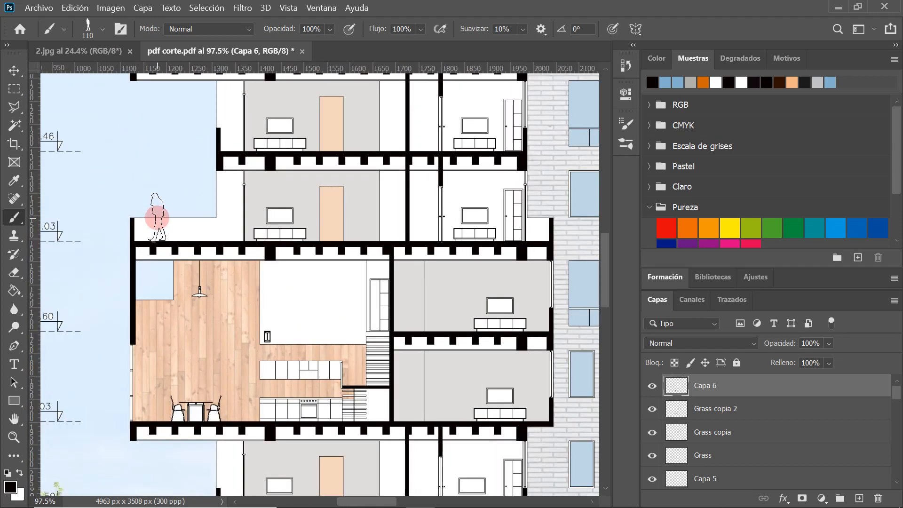
# - Stamp the same P7 figure on the landing at the head of the stairs in the lower block's wood-panelled room
pyautogui.scroll(-4, 212, 226)
pyautogui.click(102, 29)
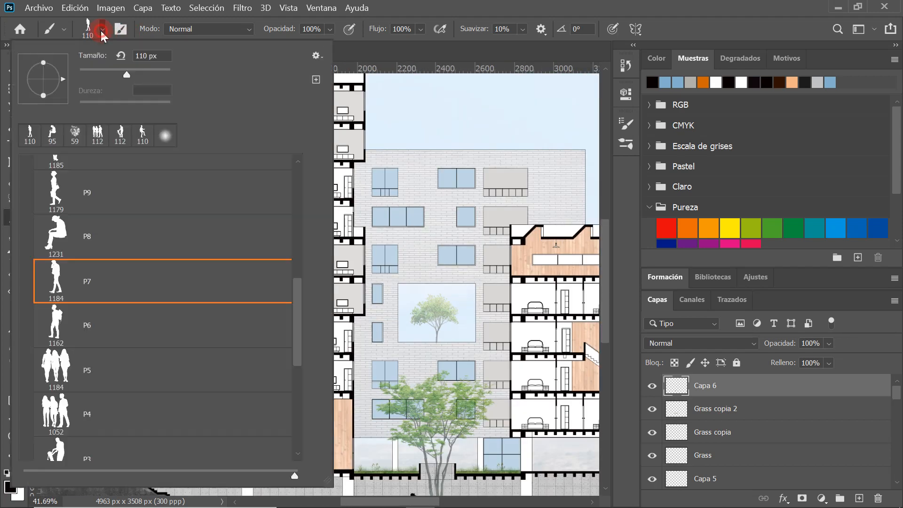
pyautogui.click(528, 59)
pyautogui.scroll(-2, 238, 185)
pyautogui.scroll(3, 513, 261)
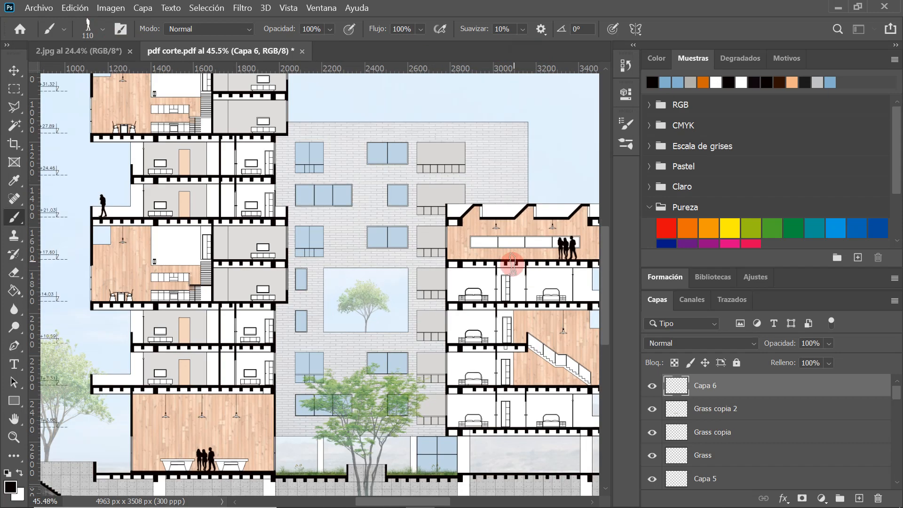
pyautogui.scroll(3, 484, 339)
pyautogui.scroll(2, 496, 335)
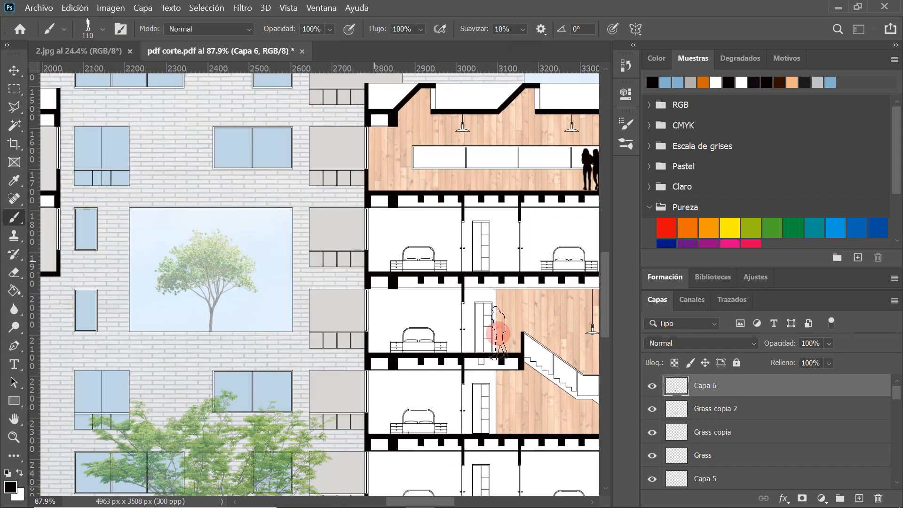
pyautogui.scroll(1, 497, 335)
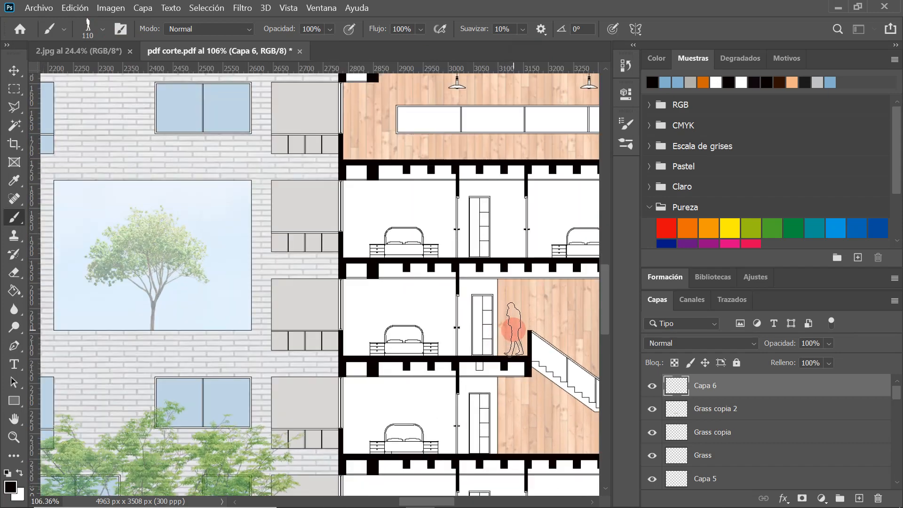
pyautogui.scroll(-5, 384, 306)
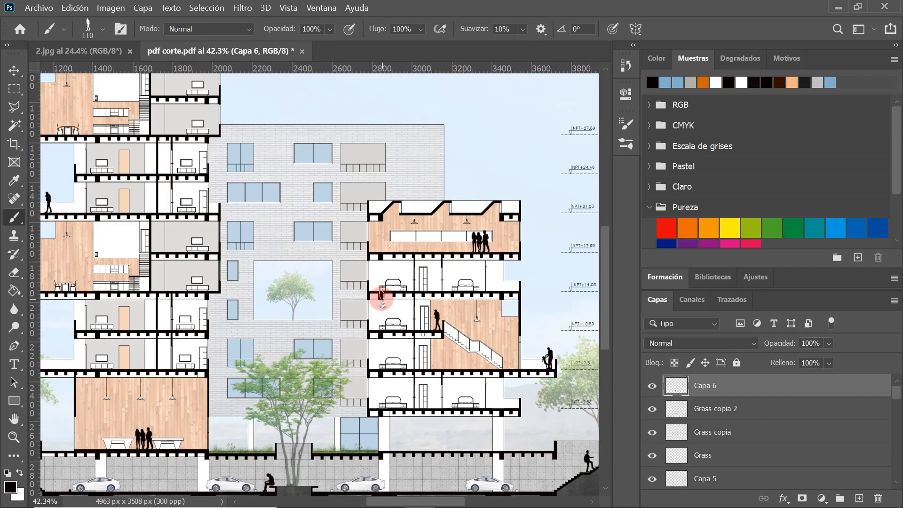
# - Choose the P5 three-person group brush and set its size to 110 px
pyautogui.click(103, 29)
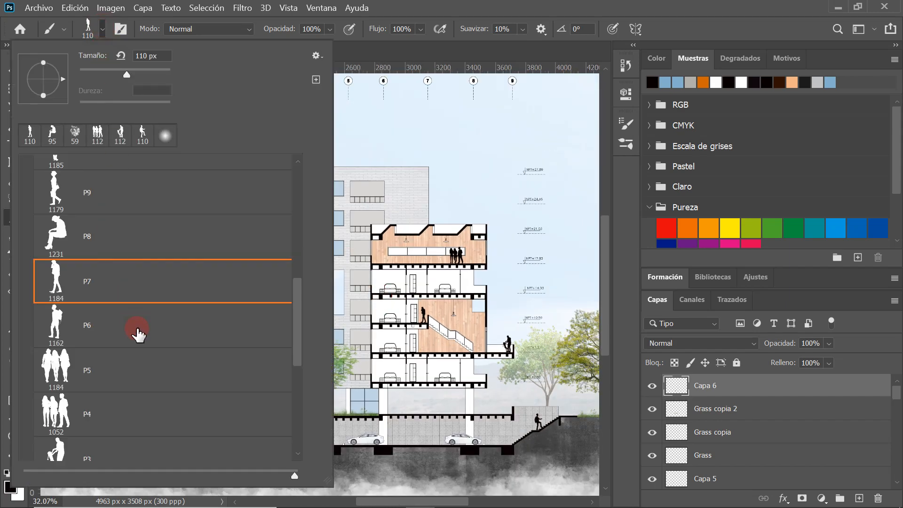
pyautogui.scroll(-3, 139, 332)
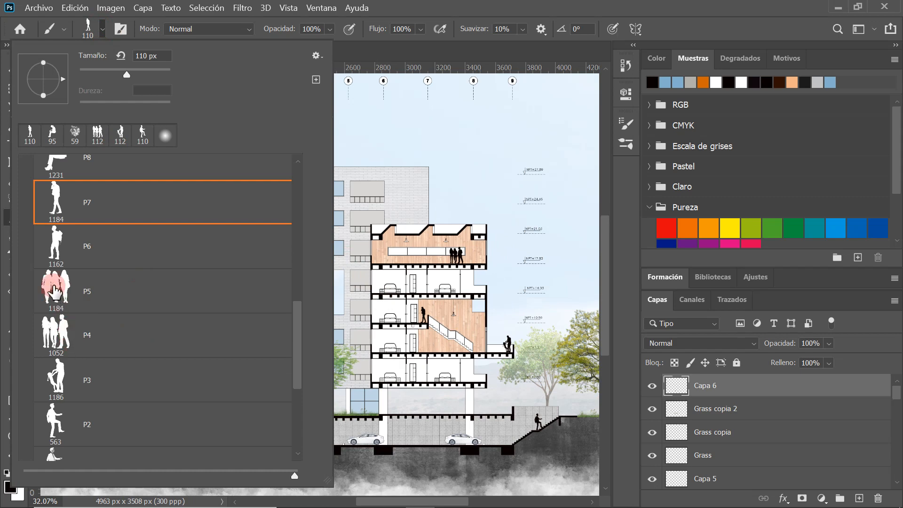
pyautogui.click(92, 287)
pyautogui.scroll(1, 409, 316)
pyautogui.scroll(-1, 409, 316)
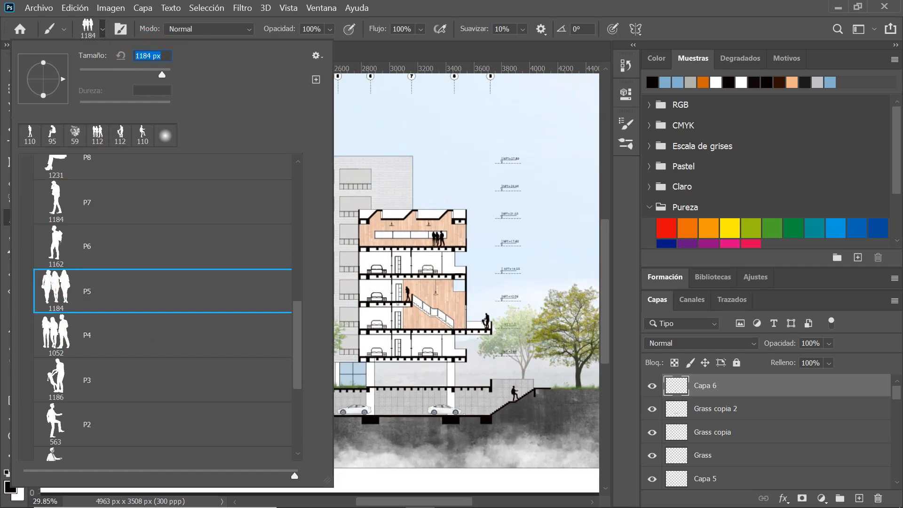
pyautogui.click(123, 60)
pyautogui.press('Return')
# - Stamp the P5 group standing on the open ground-floor slab between the two columns beneath the lower block
pyautogui.scroll(1, 451, 406)
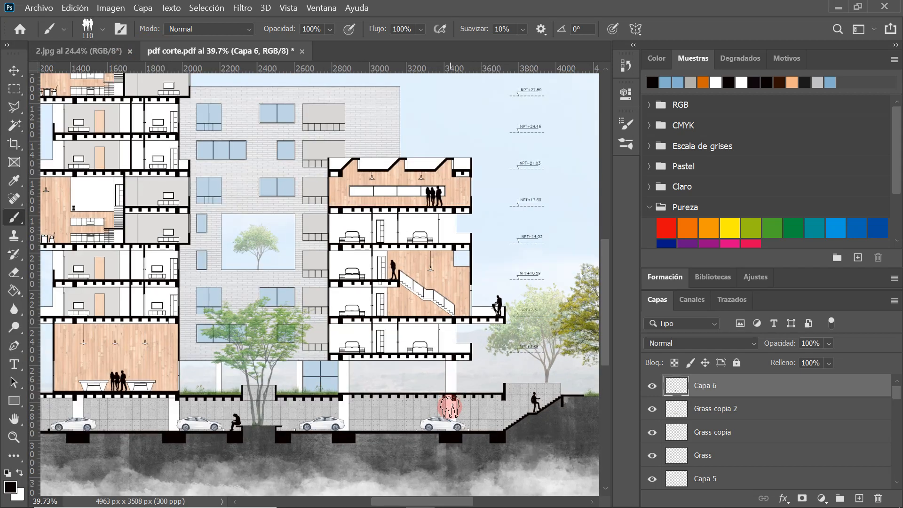
pyautogui.scroll(2, 450, 406)
pyautogui.scroll(2, 363, 343)
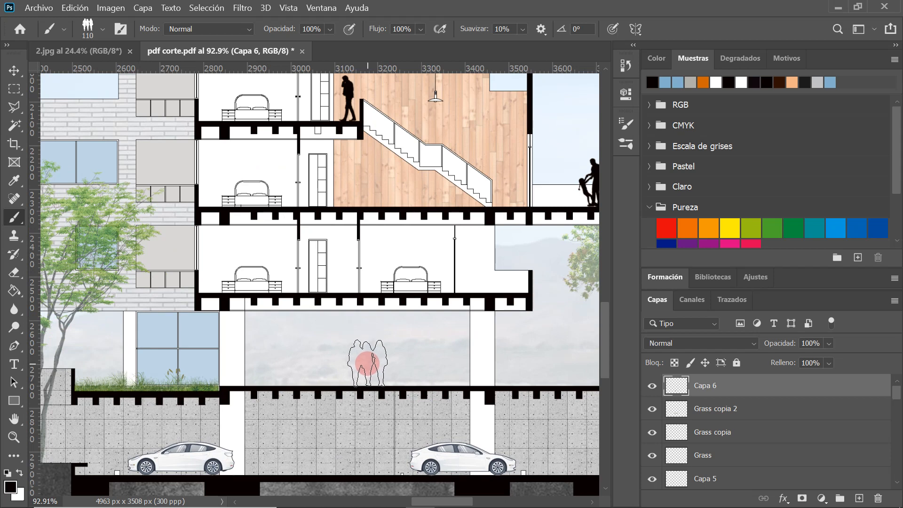
pyautogui.click(367, 362)
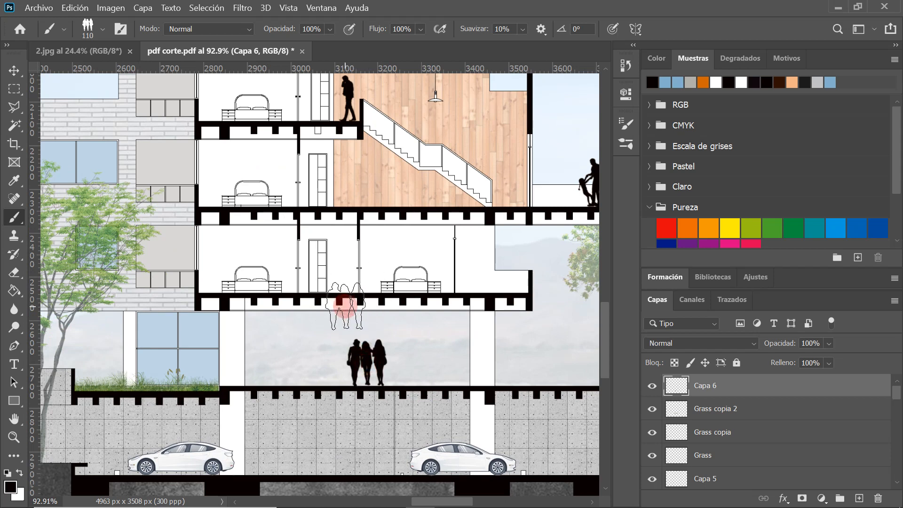
pyautogui.scroll(3, 377, 362)
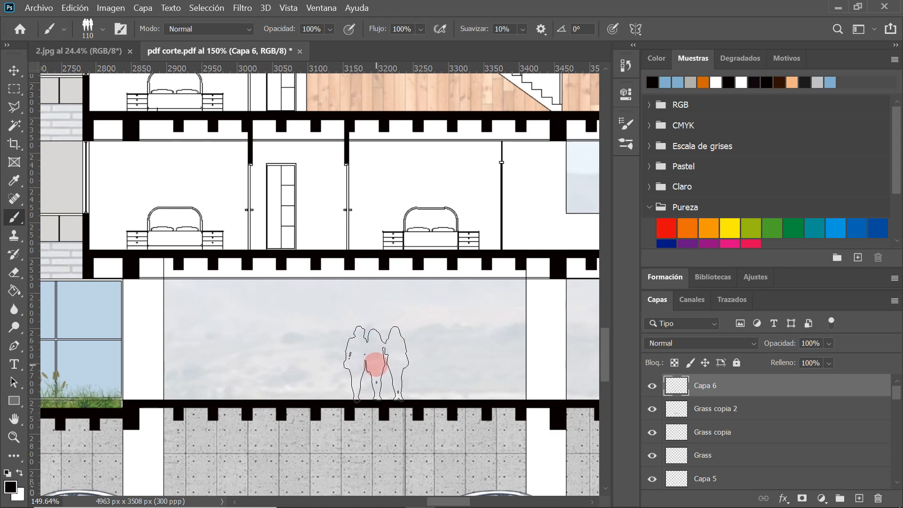
pyautogui.click(376, 365)
pyautogui.scroll(-8, 376, 362)
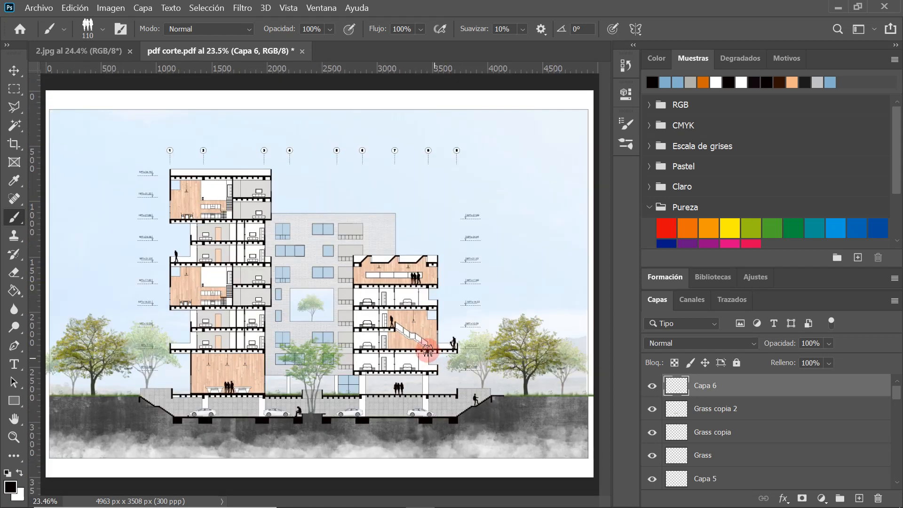
# - Choose the PM1 brush of a walking figure with a bag and set its size to 100 px
pyautogui.scroll(5, 171, 391)
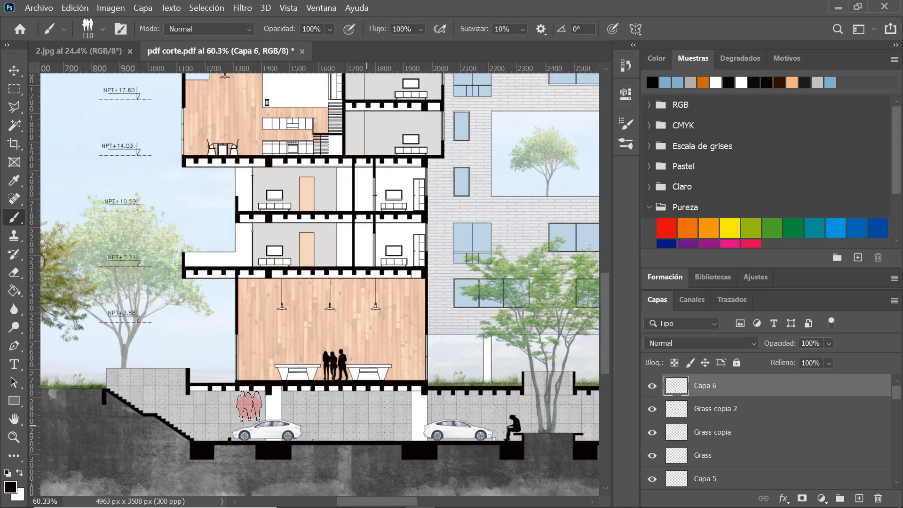
pyautogui.scroll(-2, 174, 400)
pyautogui.click(103, 29)
pyautogui.scroll(-3, 100, 296)
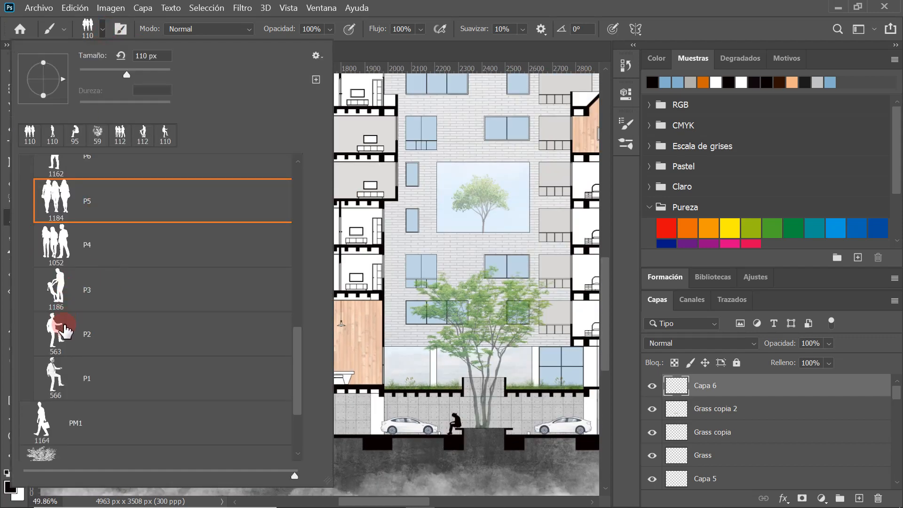
pyautogui.scroll(-1, 66, 327)
pyautogui.click(37, 385)
pyautogui.scroll(-5, 382, 239)
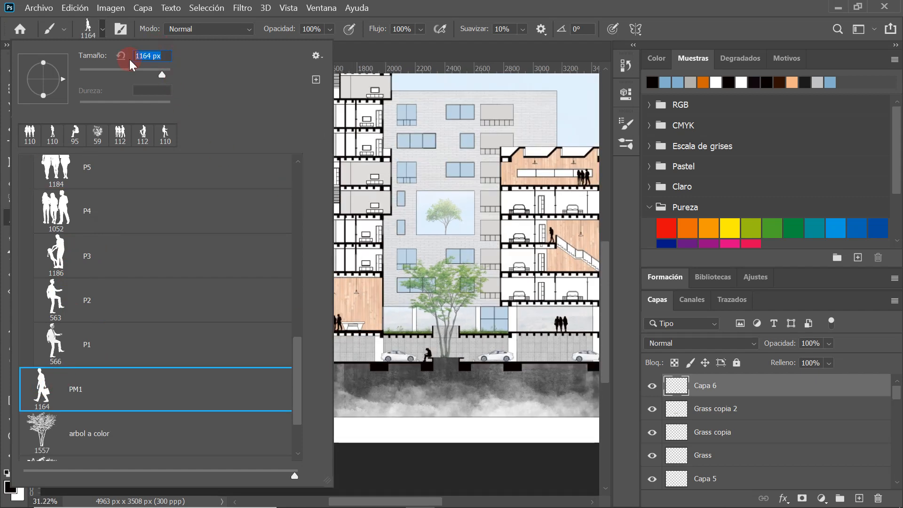
pyautogui.write('100')
pyautogui.press('Return')
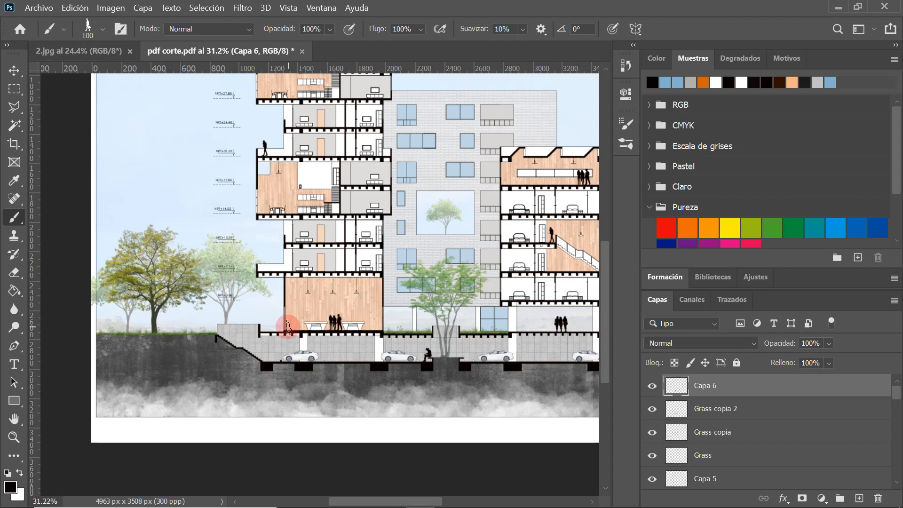
# - Stamp the PM1 figure on the tall block's outer terrace at level NPT+7.31, above the double-height wood-panelled room
pyautogui.scroll(4, 288, 327)
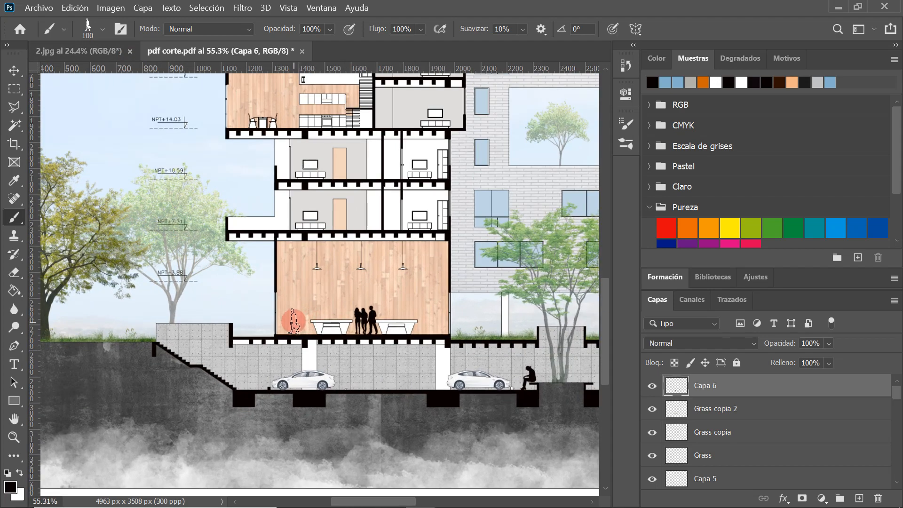
pyautogui.scroll(3, 244, 200)
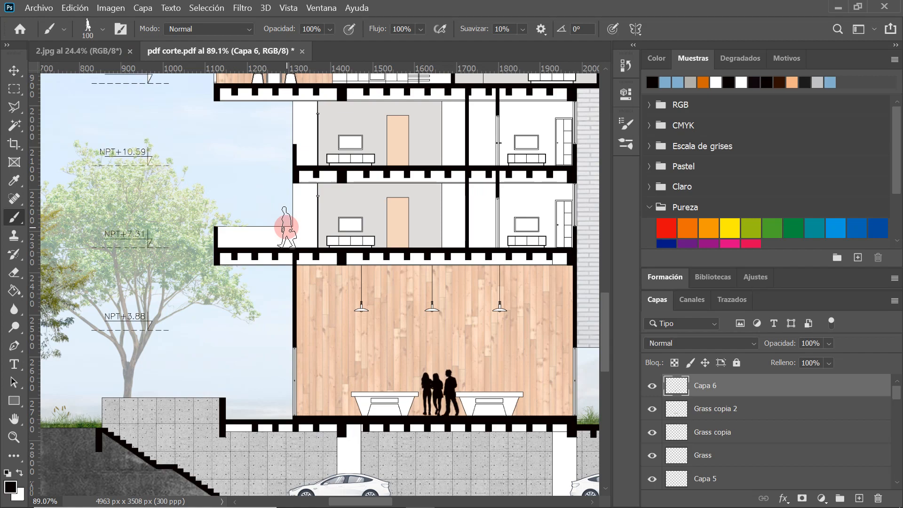
pyautogui.scroll(-3, 198, 254)
pyautogui.scroll(-2, 186, 247)
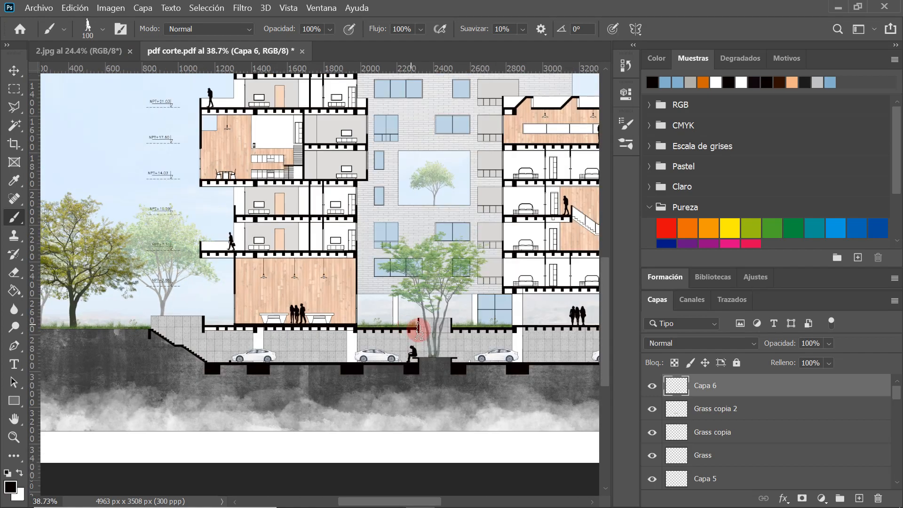
# - Stamp the PM1 figure on the basement parking floor between the foot of the tall block's stairs and the first car
pyautogui.scroll(8, 238, 326)
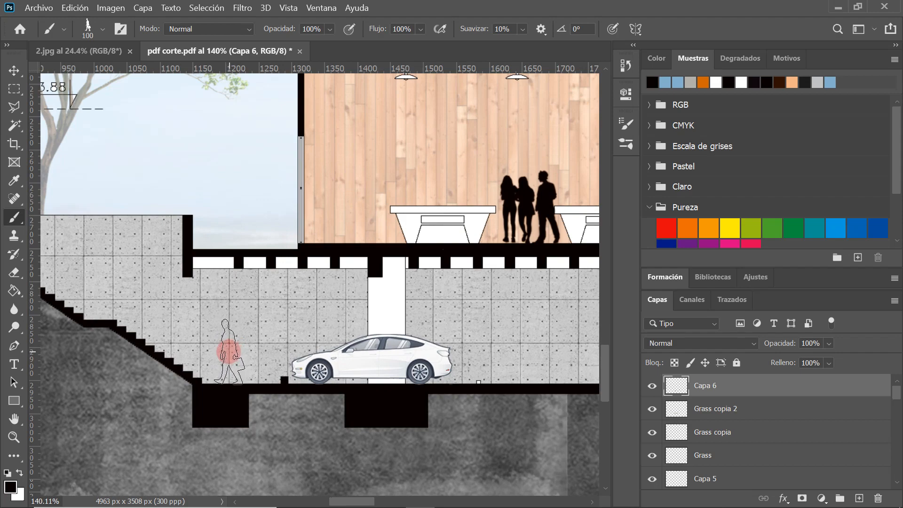
pyautogui.scroll(-8, 229, 352)
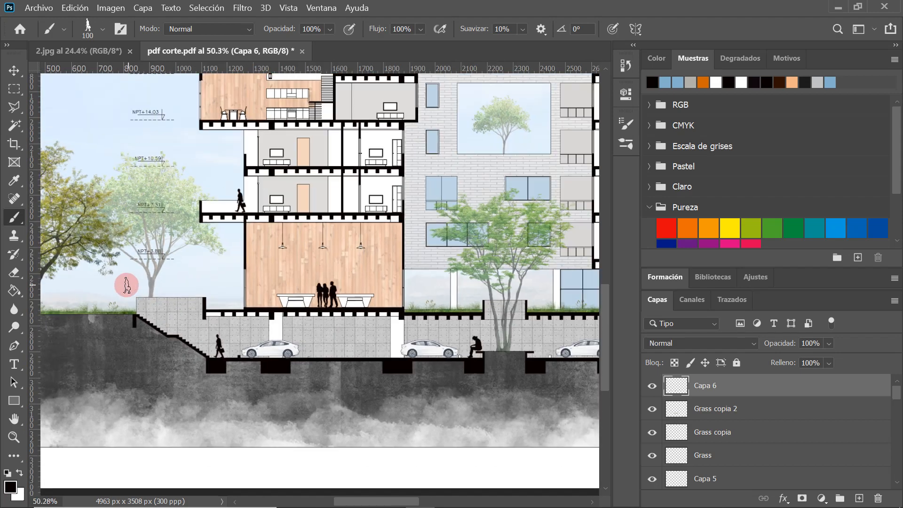
pyautogui.scroll(2, 127, 285)
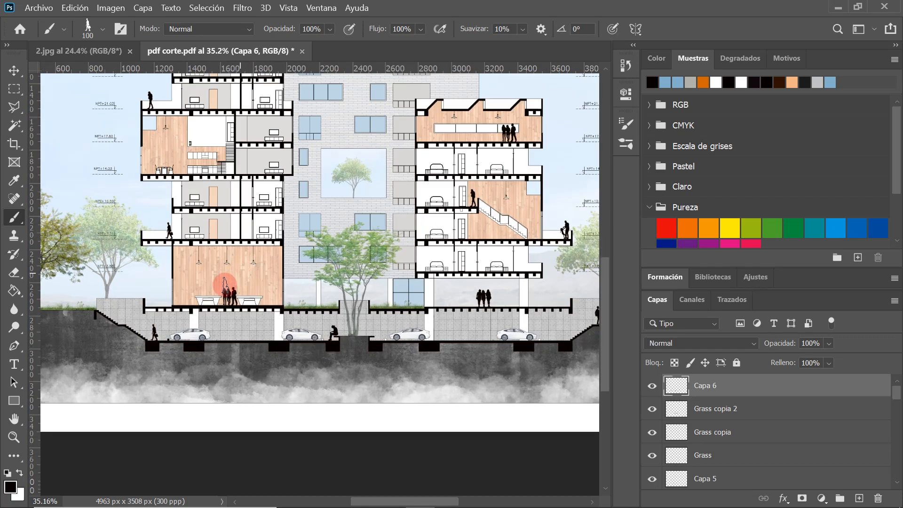
pyautogui.scroll(-4, 110, 320)
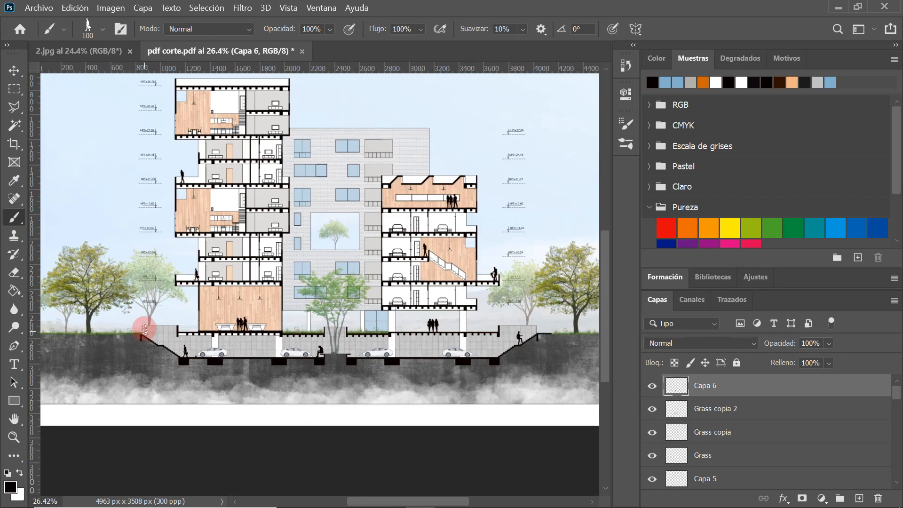
pyautogui.scroll(1, 387, 224)
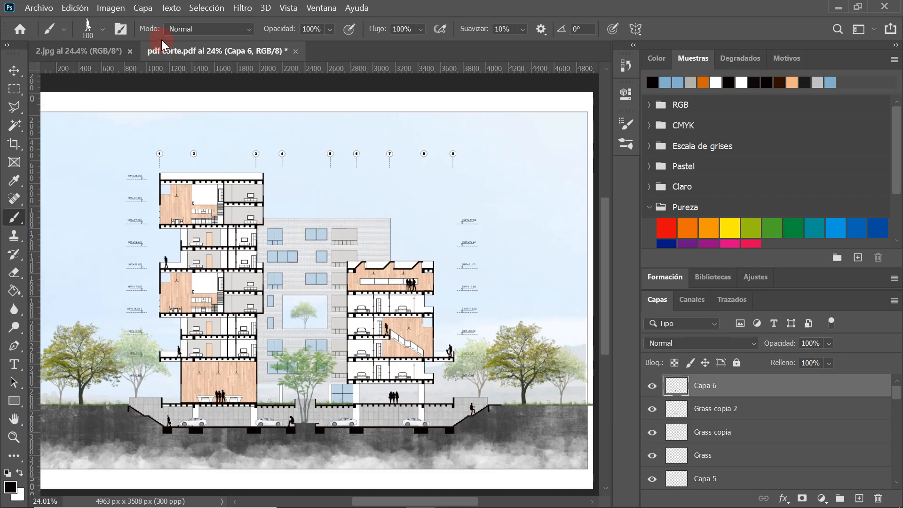
# - Choose the P6 brush of a standing figure with a backpack and set its size to 100 px
pyautogui.click(103, 29)
pyautogui.scroll(-2, 118, 254)
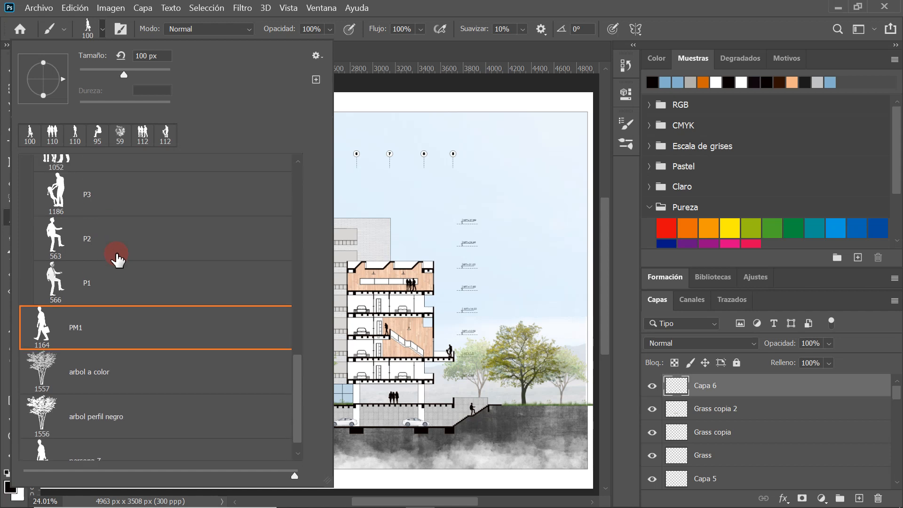
pyautogui.scroll(4, 121, 261)
pyautogui.click(56, 200)
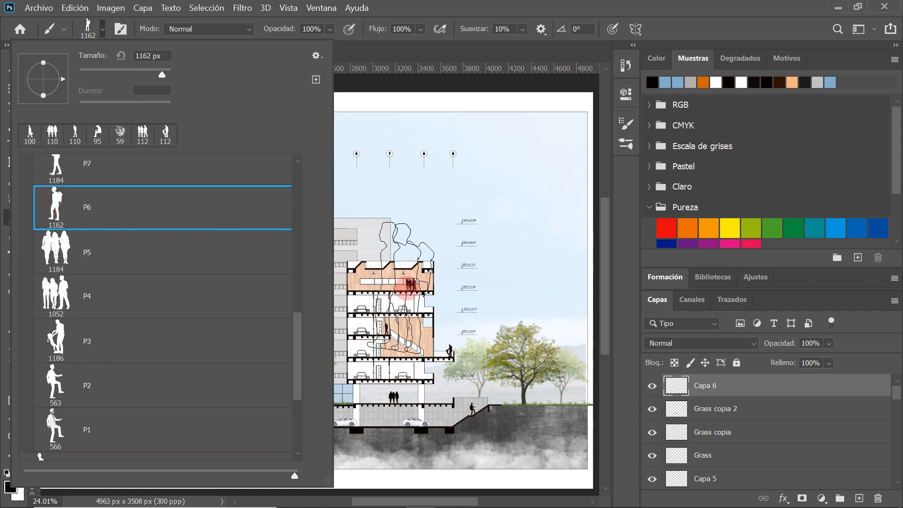
pyautogui.click(123, 57)
pyautogui.click(227, 117)
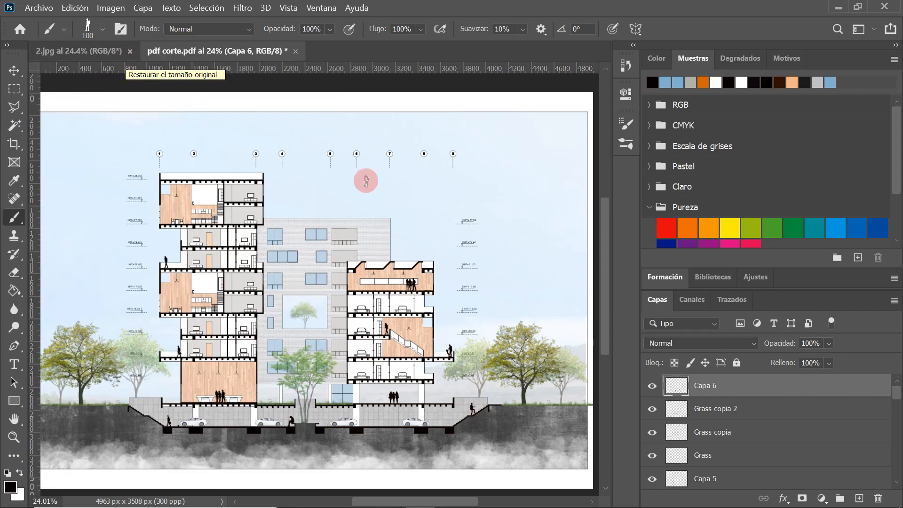
# - Increase the P6 brush size to 105 px to suit the tall block's grey rooms
pyautogui.scroll(2, 299, 330)
pyautogui.scroll(5, 207, 258)
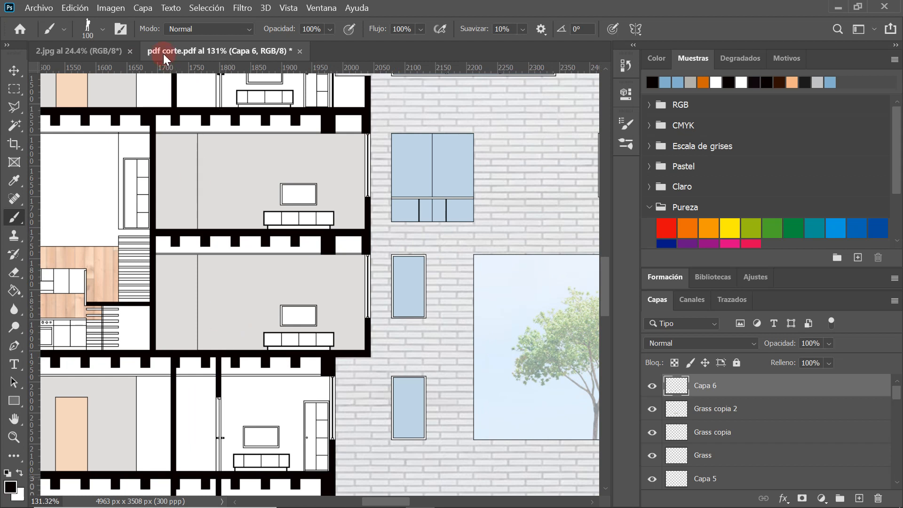
pyautogui.click(103, 30)
pyautogui.click(120, 56)
pyautogui.write('11')
pyautogui.press('BackSpace')
pyautogui.write('05')
pyautogui.press('Return')
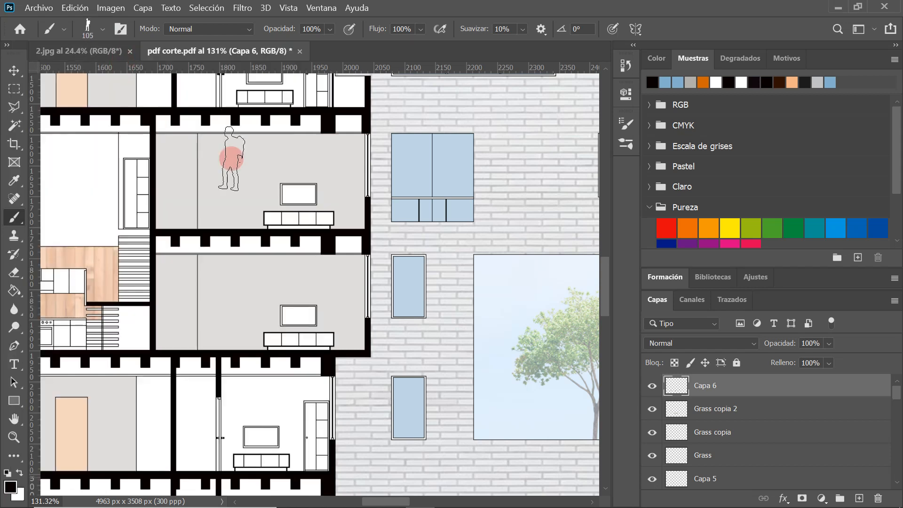
# - Stamp the P6 figure in the tall block's grey TV room at NPT+14.03 and beside the upper apartment's dining table at NPT+27.89
pyautogui.scroll(1, 248, 306)
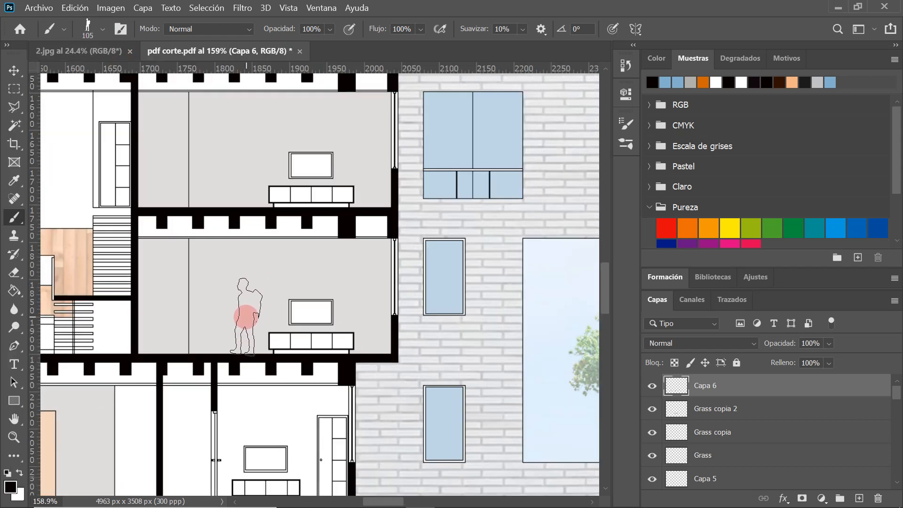
pyautogui.scroll(-8, 246, 317)
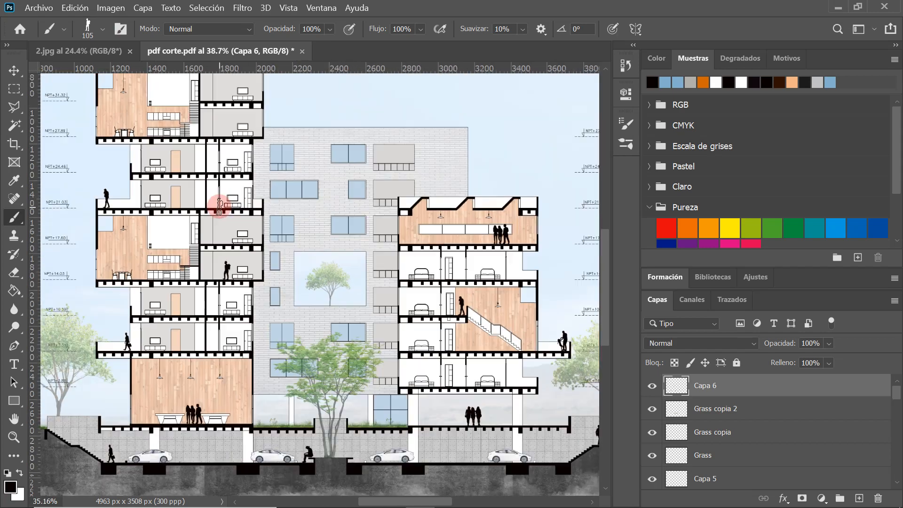
pyautogui.scroll(5, 201, 123)
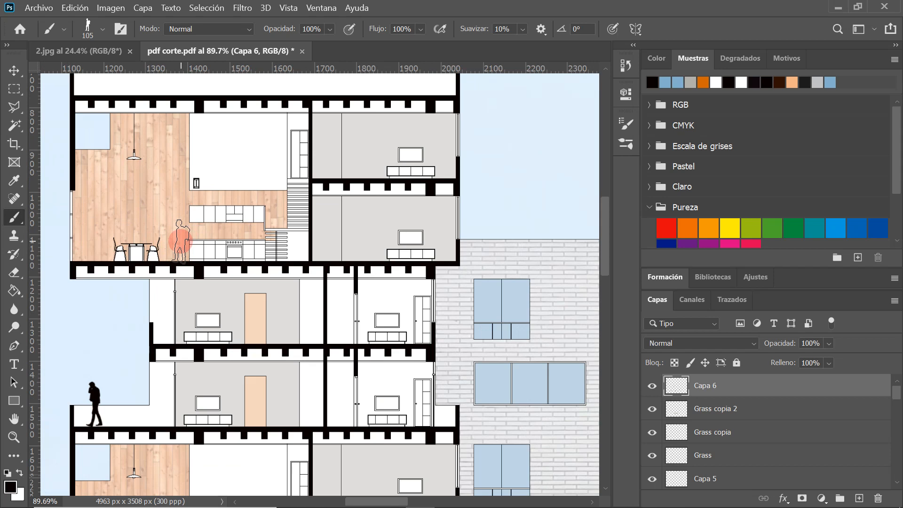
pyautogui.scroll(-6, 178, 240)
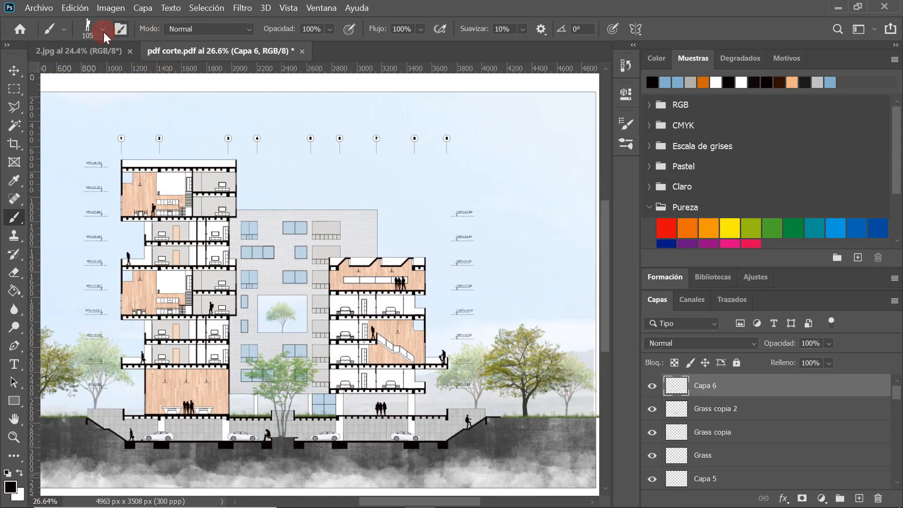
# - Choose the P10 standing-figure brush from the PEOPLE 1,2,3 group and set its size to 105 px
pyautogui.click(103, 29)
pyautogui.scroll(-1, 142, 255)
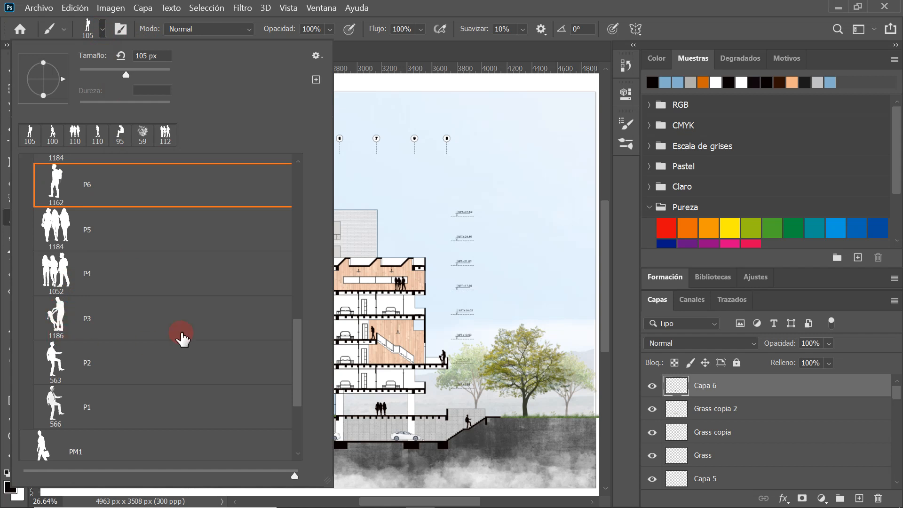
pyautogui.scroll(4, 130, 319)
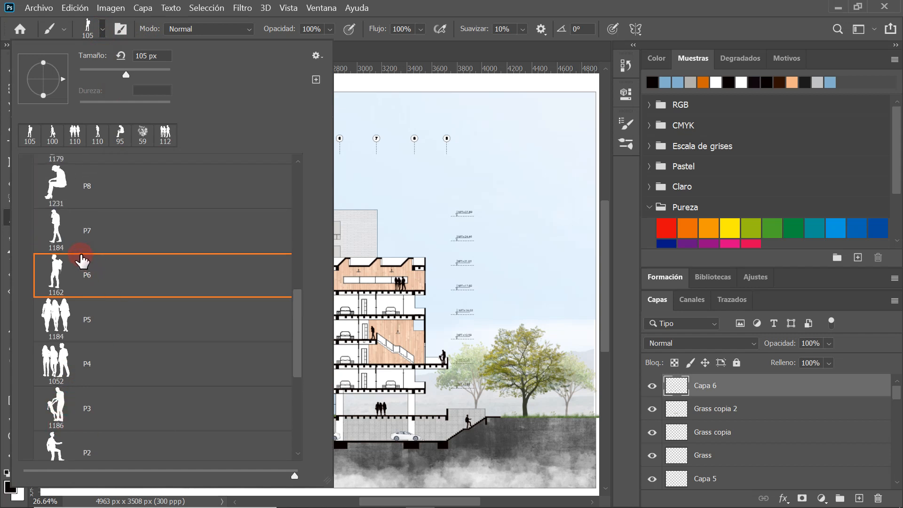
pyautogui.scroll(5, 82, 261)
pyautogui.click(57, 202)
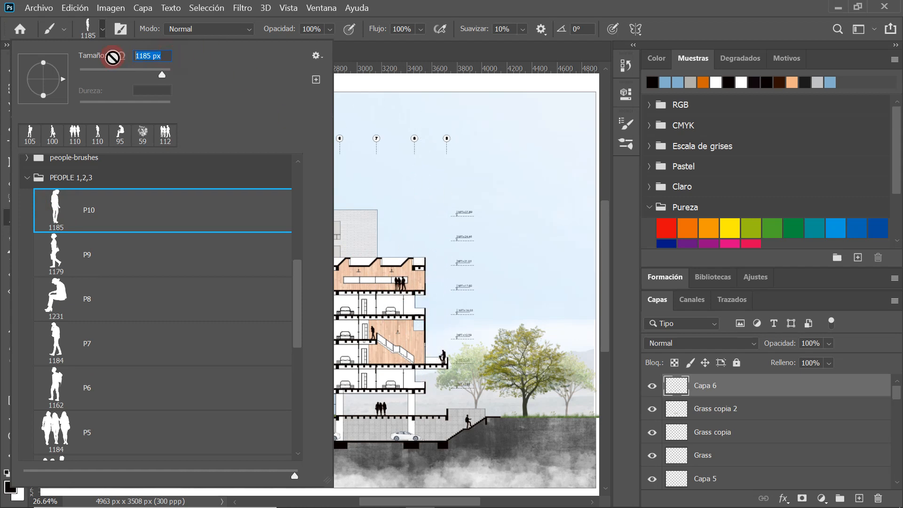
pyautogui.write('105')
pyautogui.press('Return')
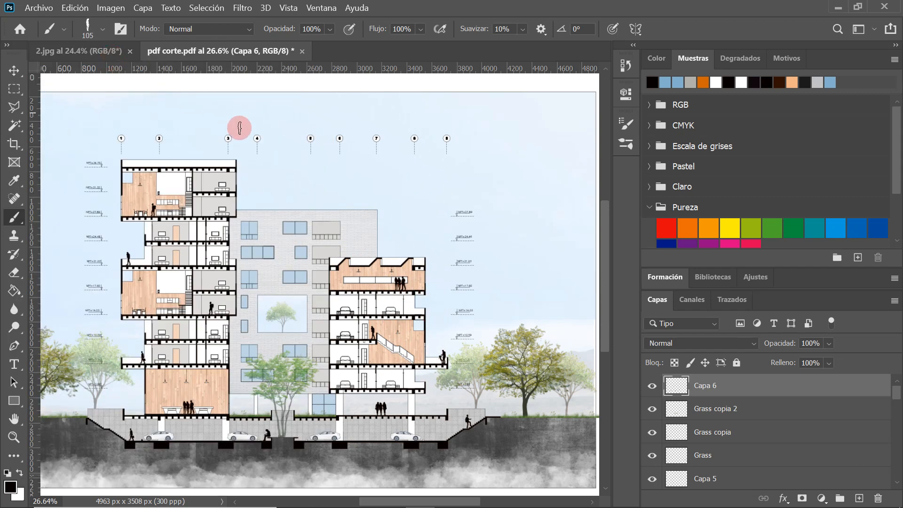
# - Create a new layer and stamp the P10 figure on the tall block's narrow balcony directly above the NPT+21.03 terrace
pyautogui.scroll(-2, 347, 286)
pyautogui.scroll(3, 348, 331)
pyautogui.scroll(5, 348, 332)
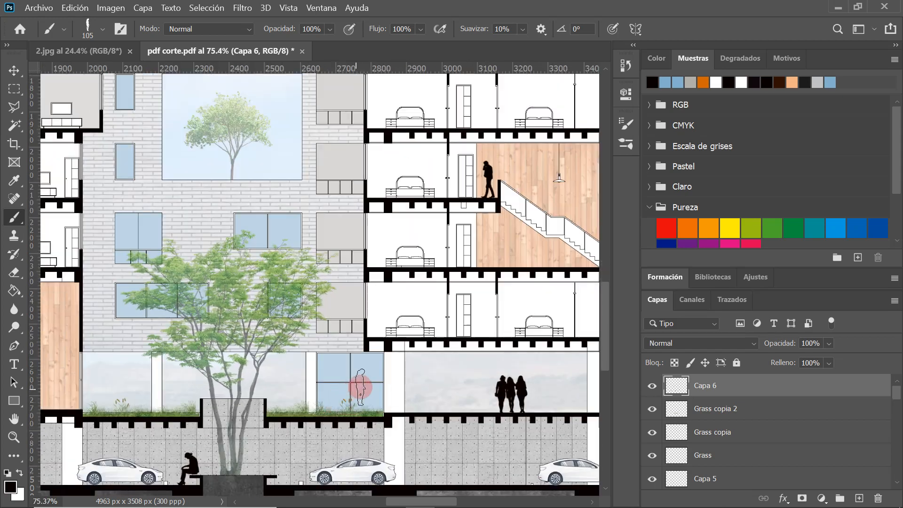
pyautogui.scroll(-4, 351, 379)
pyautogui.scroll(1, 375, 317)
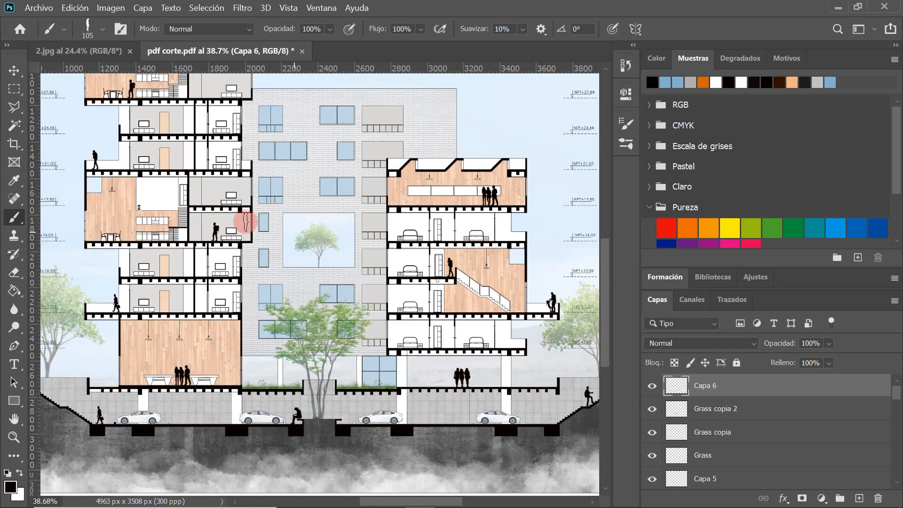
pyautogui.scroll(-1, 222, 333)
pyautogui.scroll(3, 177, 151)
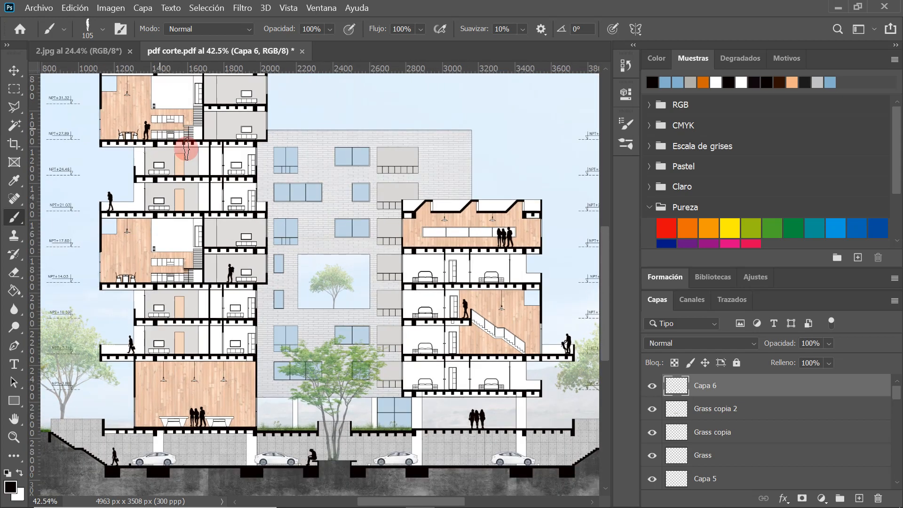
pyautogui.scroll(3, 121, 172)
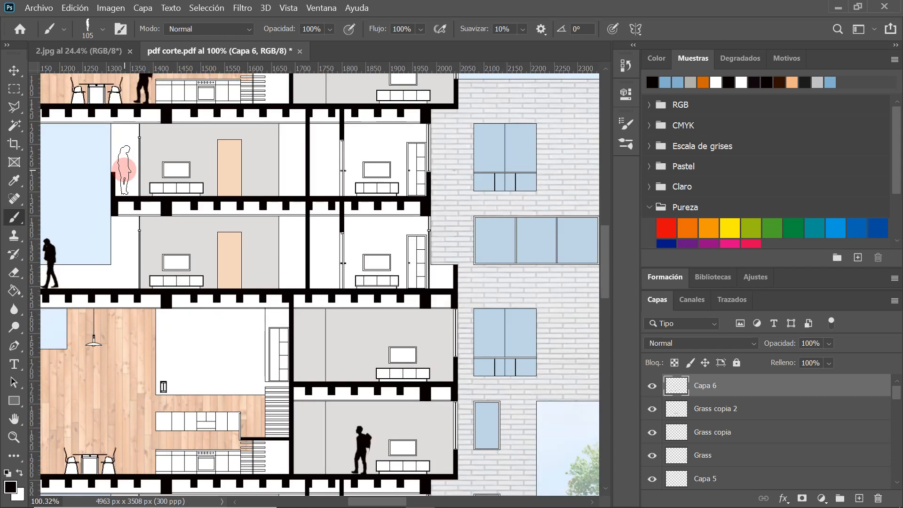
pyautogui.click(859, 498)
pyautogui.click(131, 174)
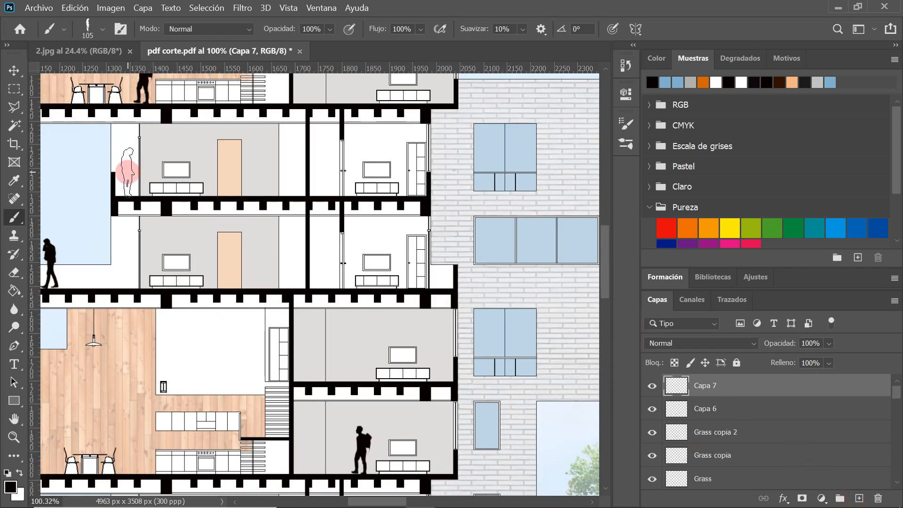
pyautogui.click(127, 172)
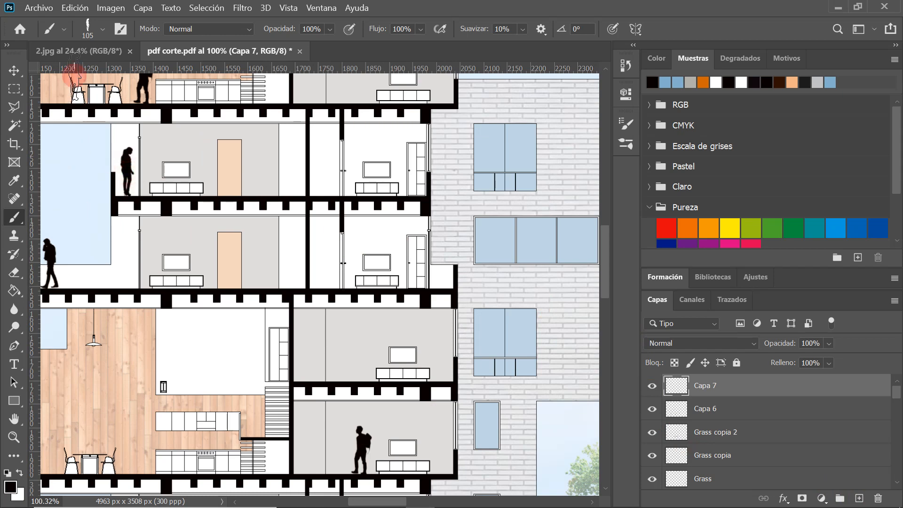
# - Flip the new layer's P10 figure horizontally so it faces out from the balcony
pyautogui.click(74, 8)
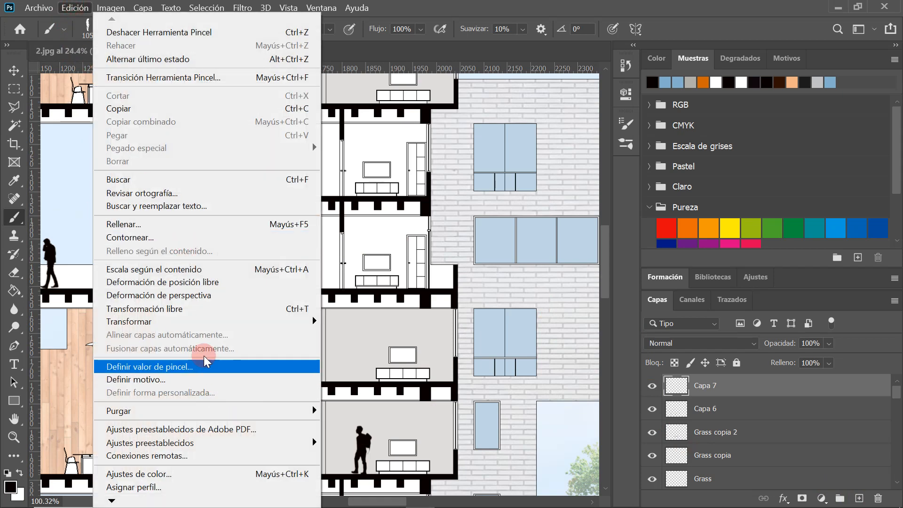
pyautogui.moveTo(222, 321)
pyautogui.click(348, 311)
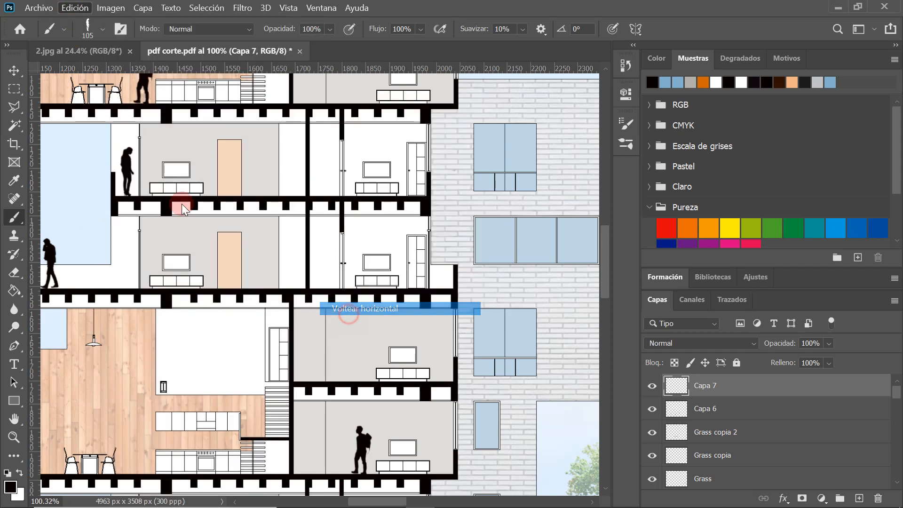
pyautogui.scroll(-5, 160, 203)
pyautogui.scroll(3, 133, 203)
pyautogui.scroll(1, 183, 184)
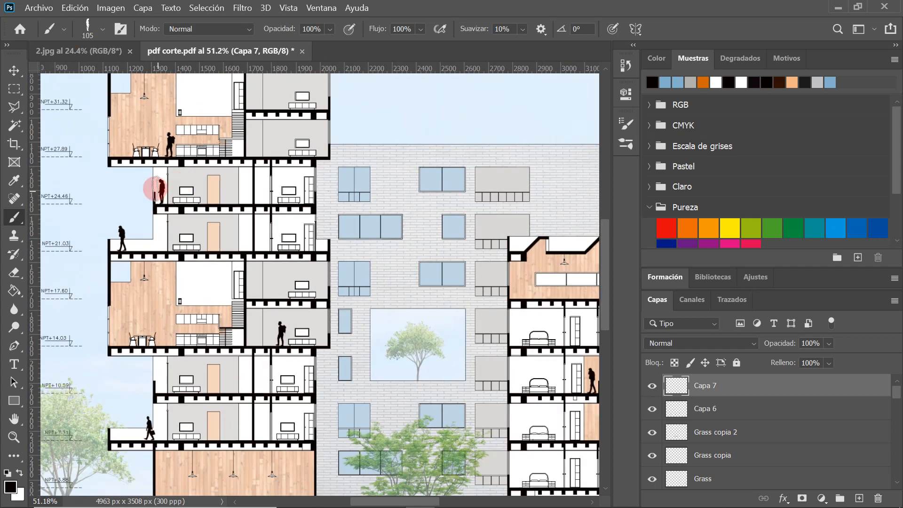
pyautogui.scroll(2, 121, 233)
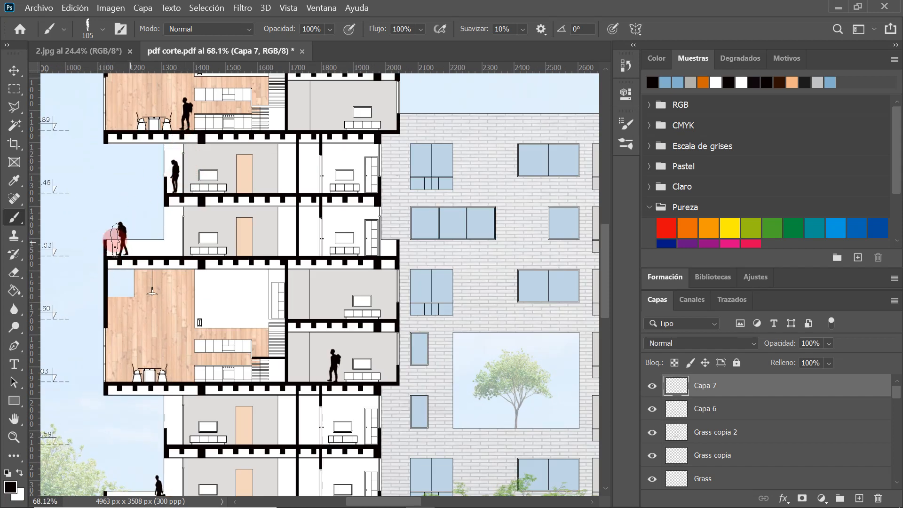
# - Stamp the P10 figure beside the outer wall of the tall block's wood-clad ground-floor hall, near the first table
pyautogui.scroll(-4, 145, 236)
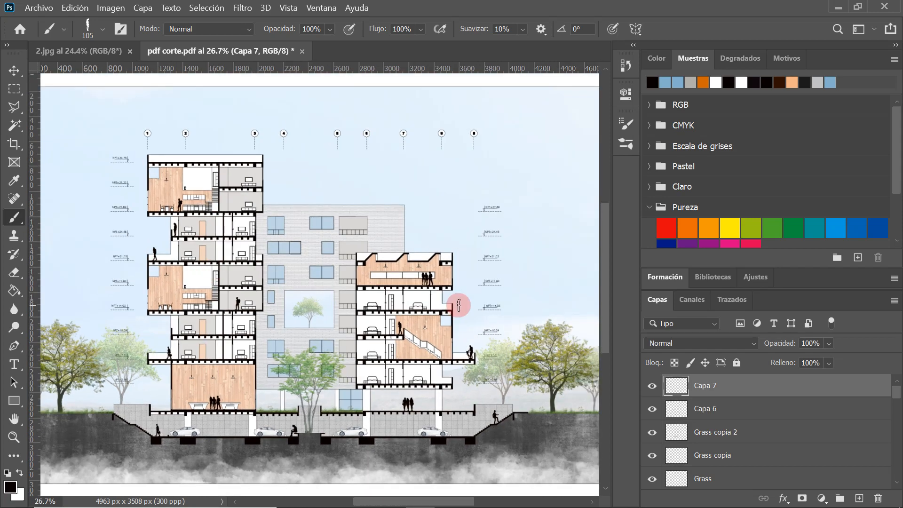
pyautogui.scroll(2, 458, 306)
pyautogui.scroll(-2, 413, 309)
pyautogui.scroll(2, 268, 389)
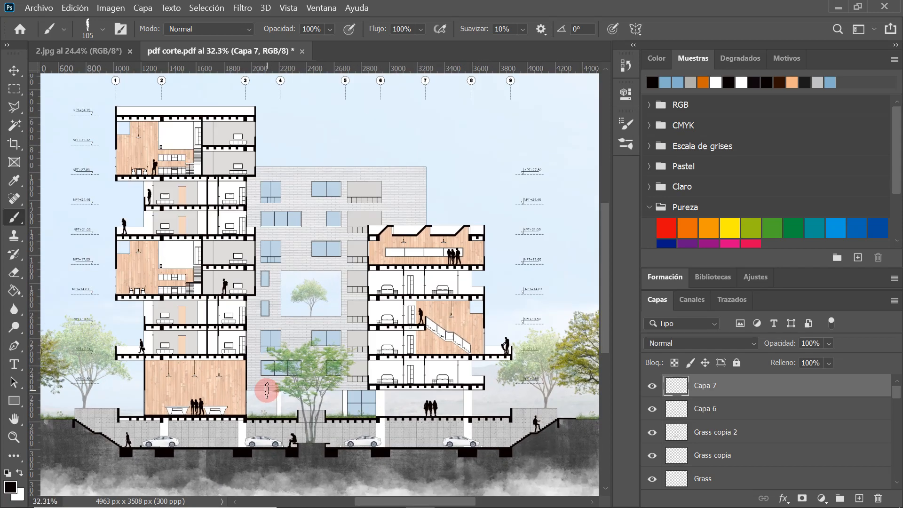
pyautogui.scroll(3, 84, 403)
pyautogui.scroll(4, 114, 406)
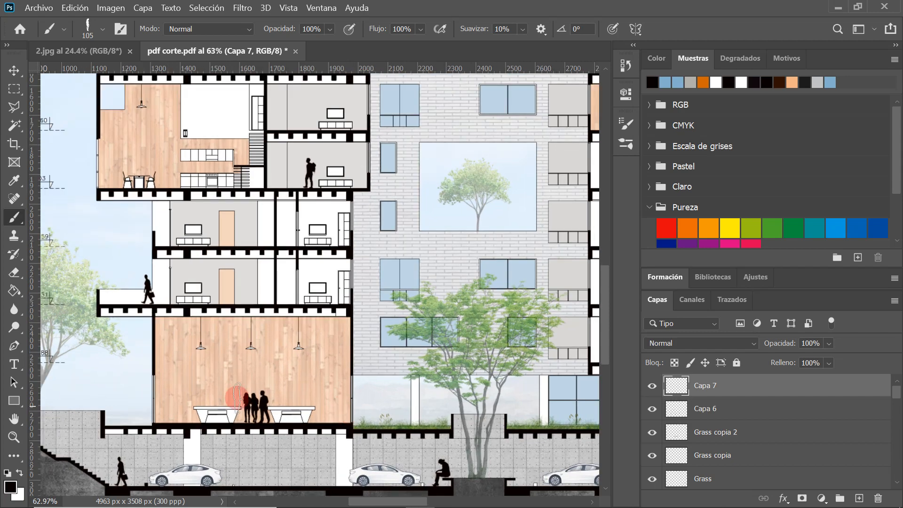
pyautogui.scroll(1, 171, 409)
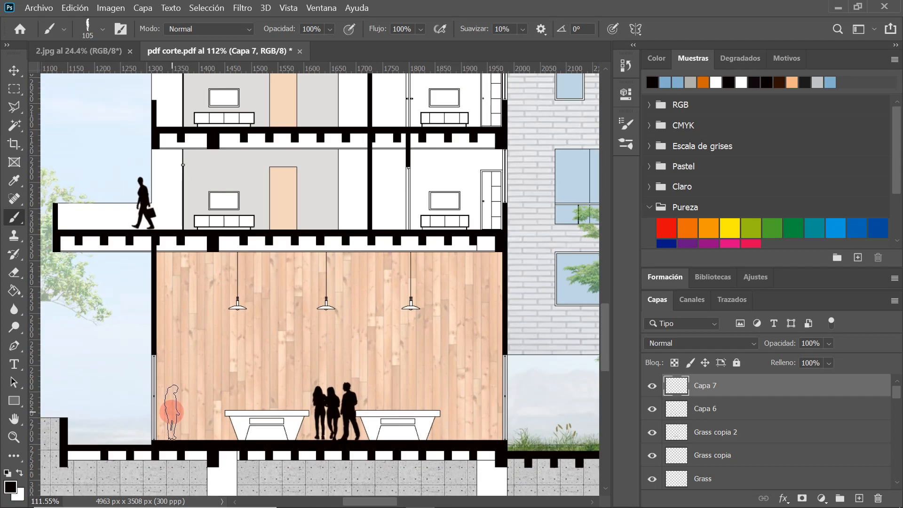
pyautogui.scroll(-4, 179, 351)
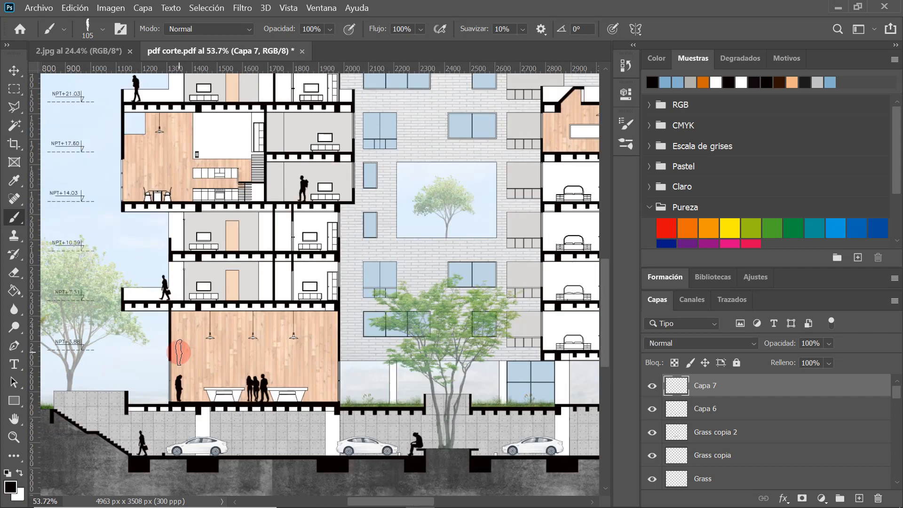
pyautogui.scroll(2, 180, 362)
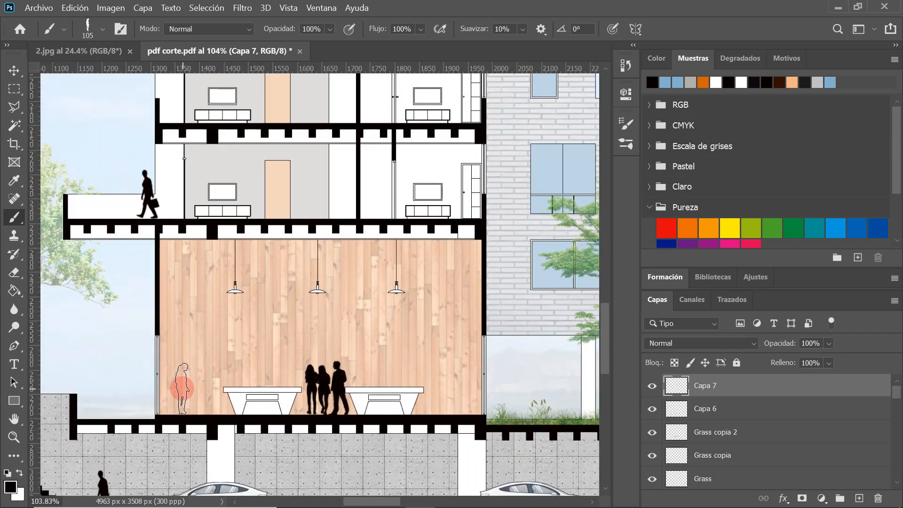
pyautogui.scroll(-4, 202, 364)
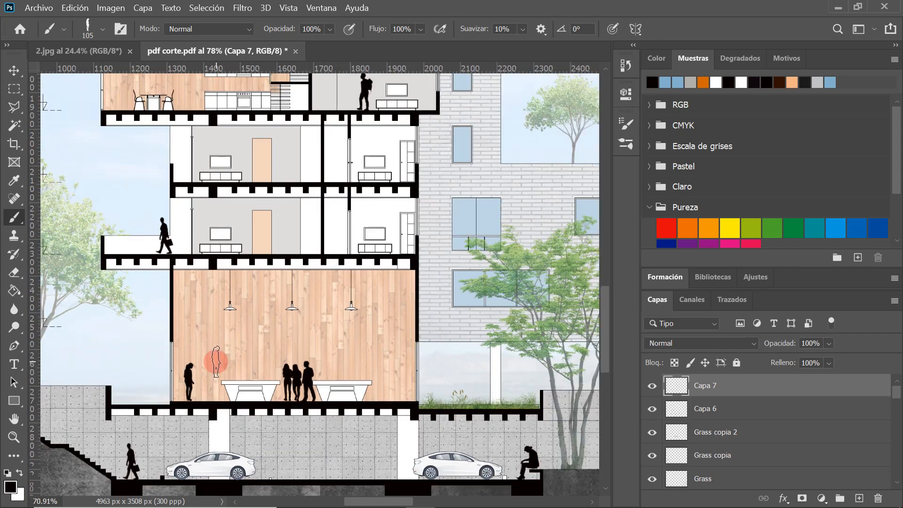
pyautogui.scroll(2, 226, 313)
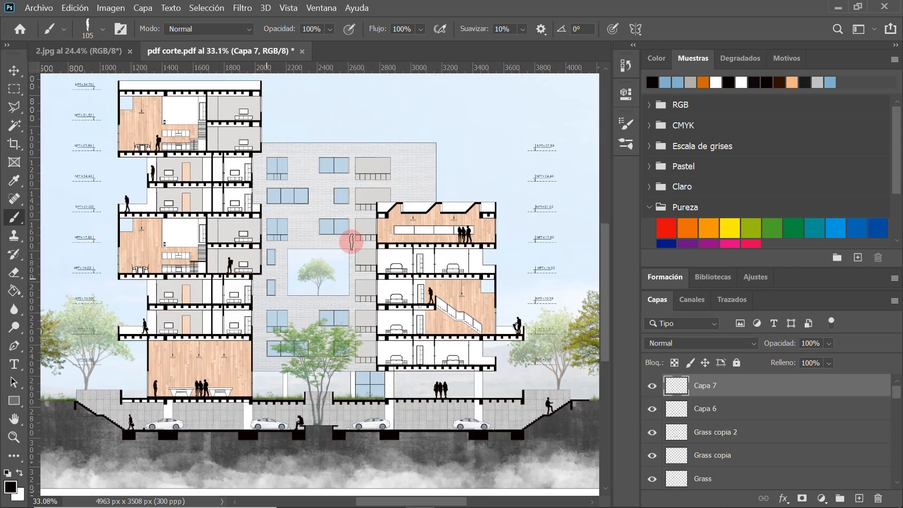
# - Look through the figures in the people-brushes group for one suited to the central facade
pyautogui.scroll(3, 301, 190)
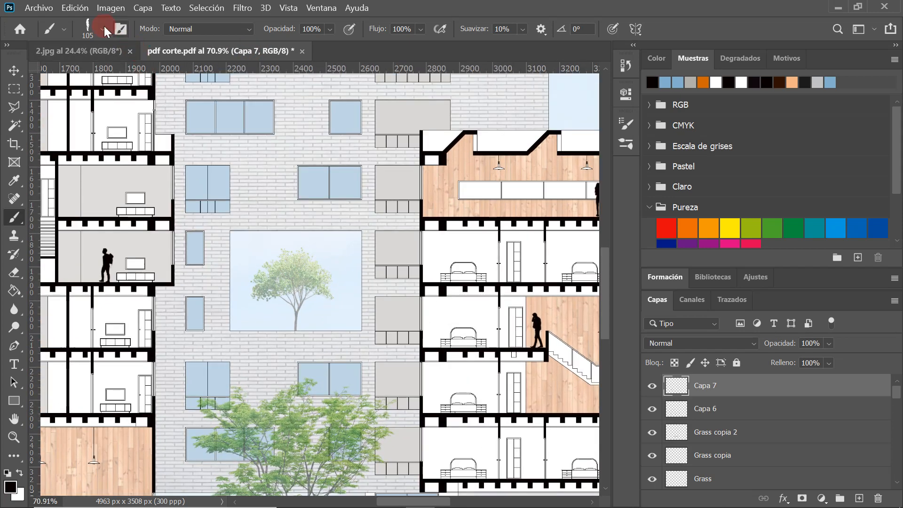
pyautogui.click(103, 29)
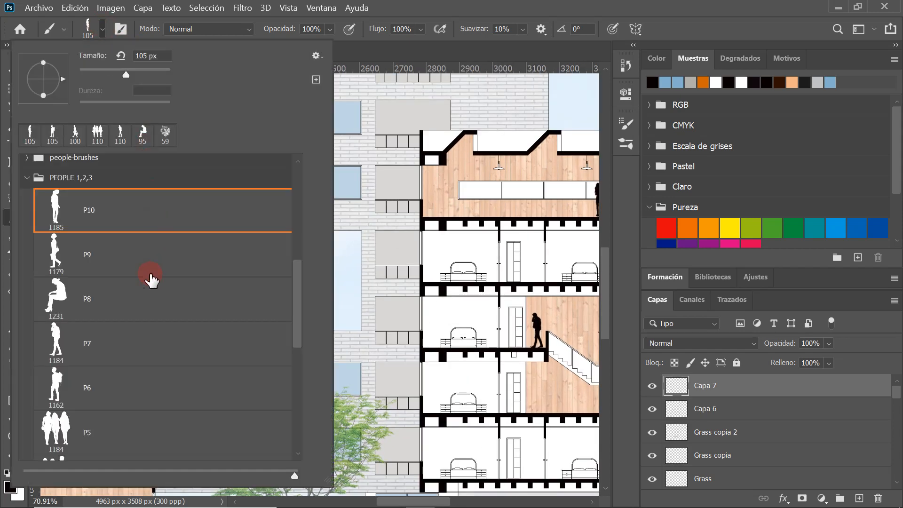
pyautogui.scroll(-1, 154, 300)
pyautogui.scroll(6, 177, 313)
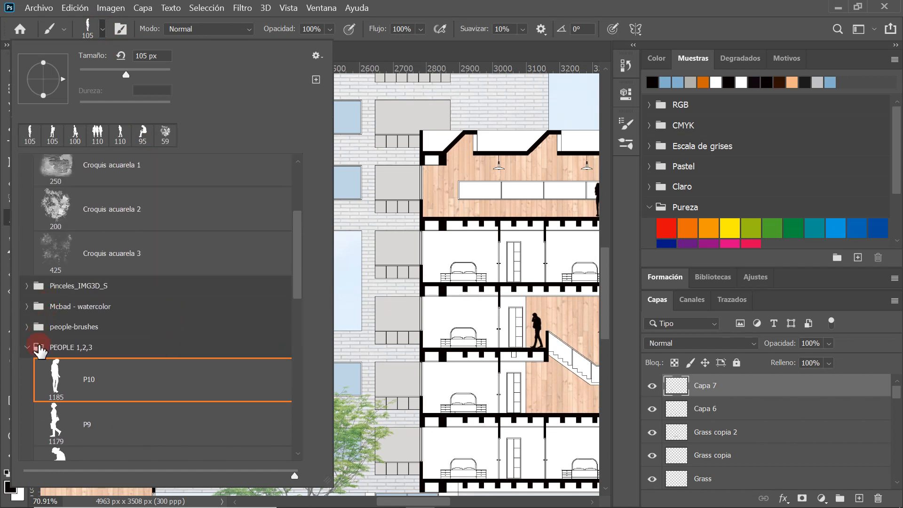
pyautogui.click(26, 348)
pyautogui.scroll(-2, 155, 359)
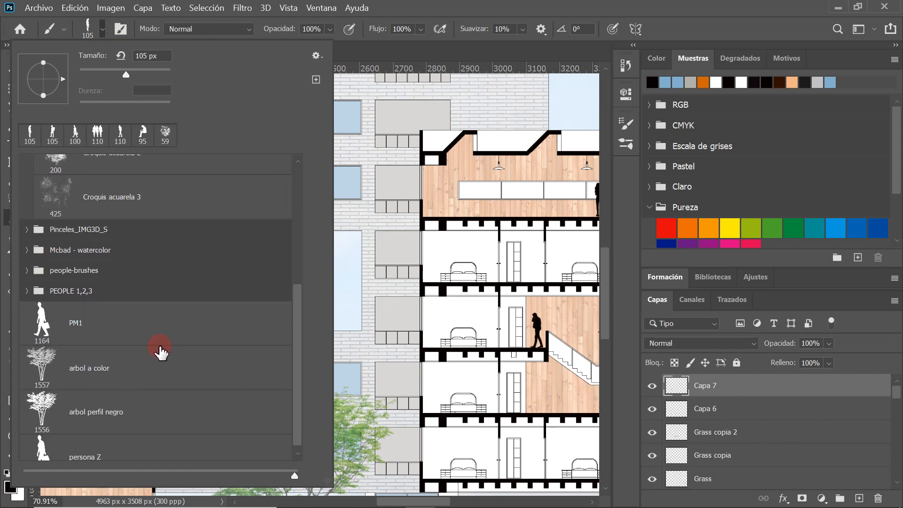
pyautogui.click(26, 252)
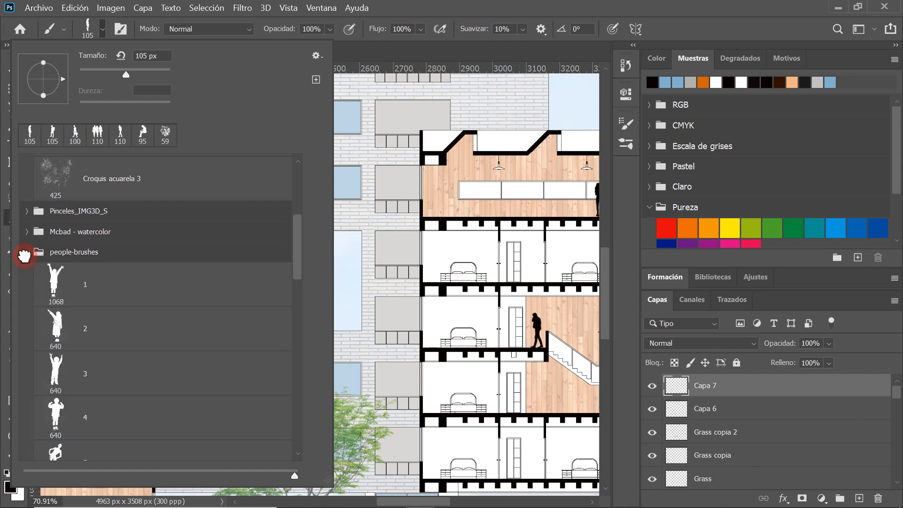
pyautogui.scroll(-1, 143, 328)
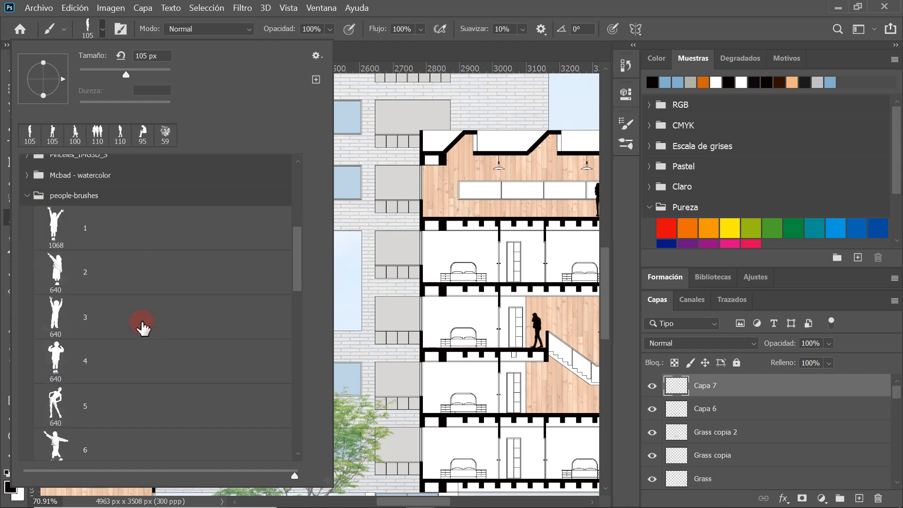
pyautogui.scroll(-5, 143, 328)
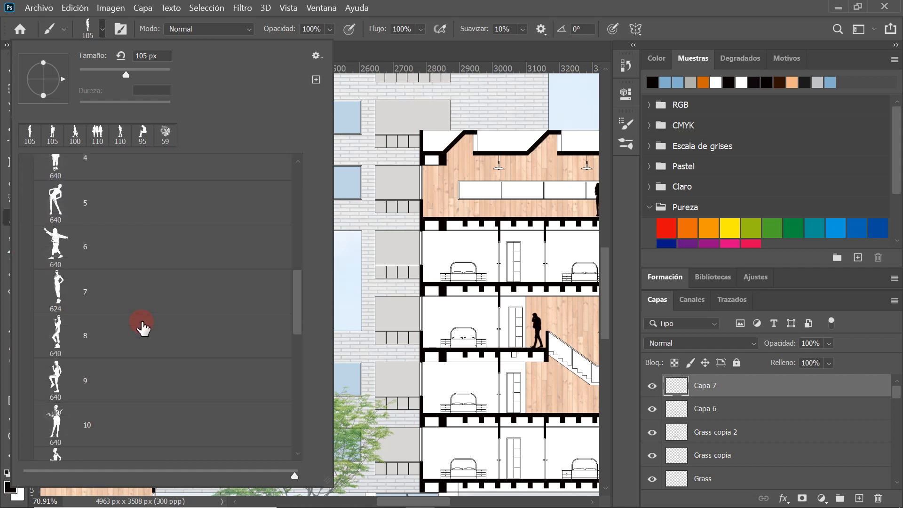
pyautogui.scroll(5, 111, 245)
pyautogui.scroll(1, 110, 247)
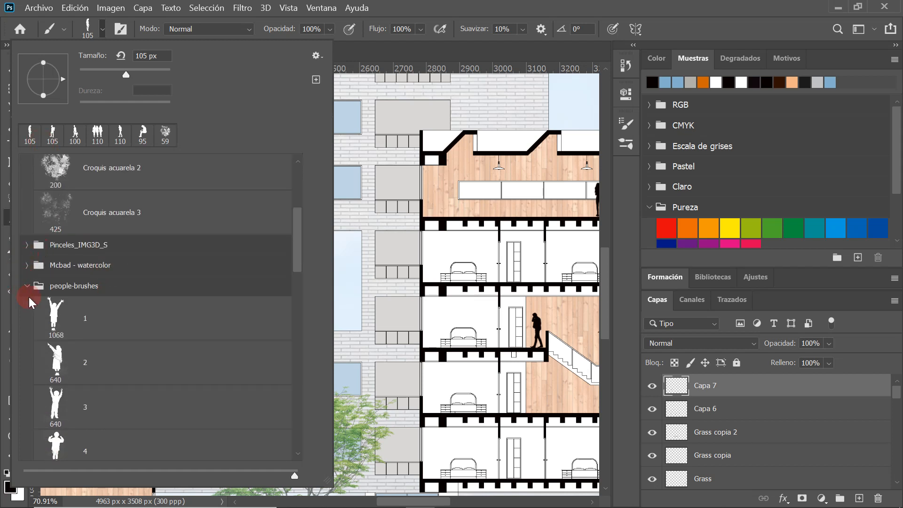
pyautogui.click(26, 287)
pyautogui.scroll(-1, 185, 327)
pyautogui.click(160, 314)
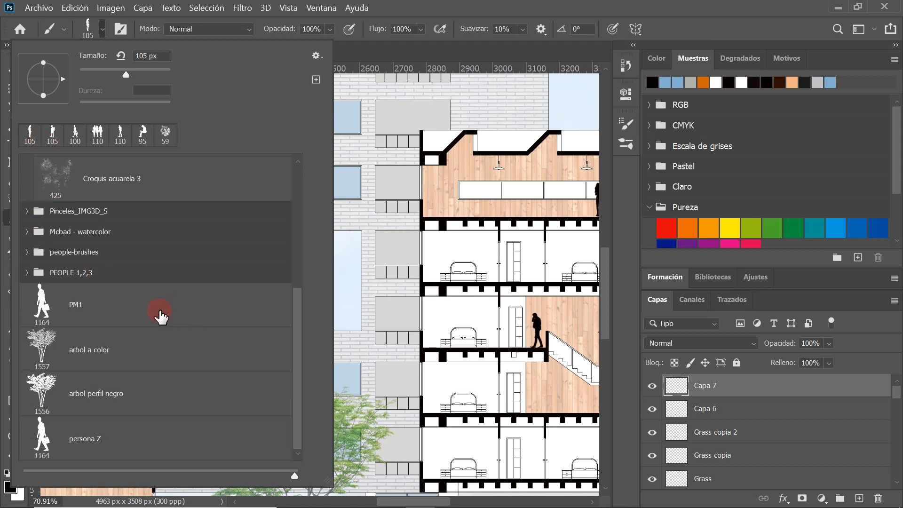
# - Choose the P5 three-person brush from the PEOPLE 1,2,3 group and set its size to 105 px
pyautogui.click(27, 272)
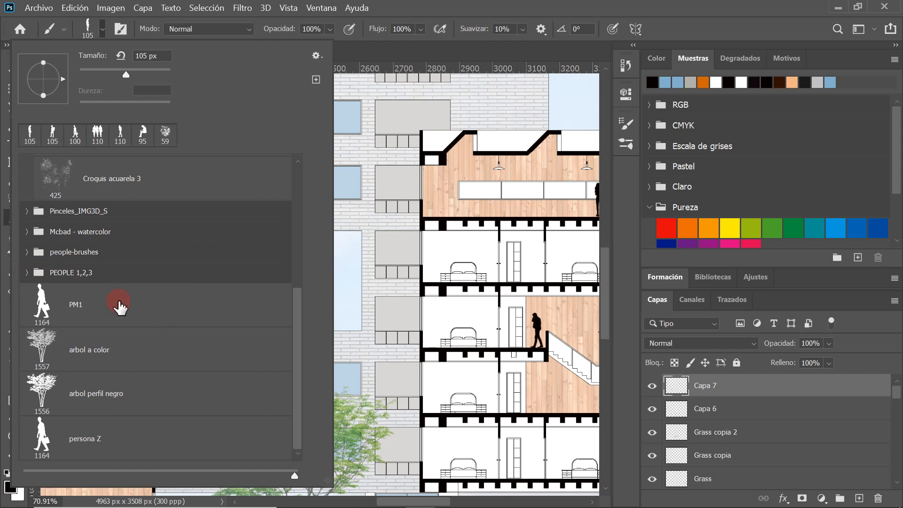
pyautogui.click(27, 273)
pyautogui.scroll(-3, 181, 334)
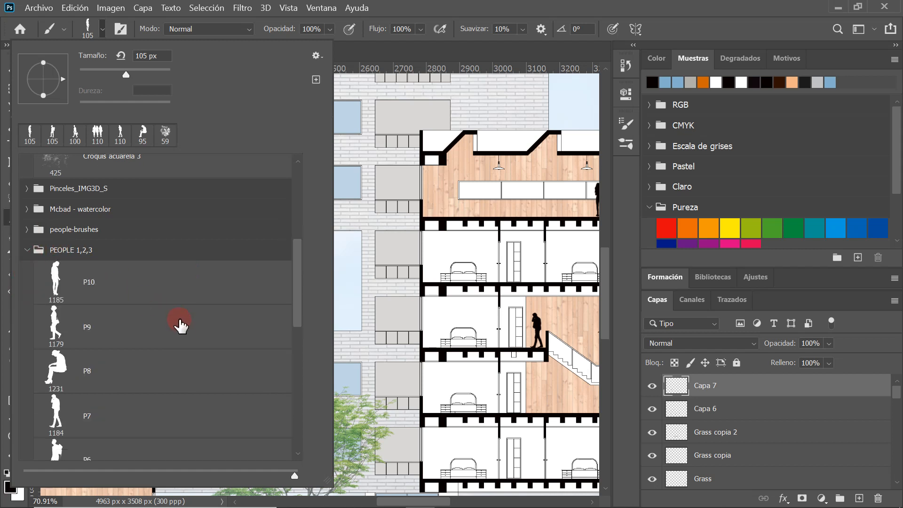
pyautogui.scroll(-2, 184, 329)
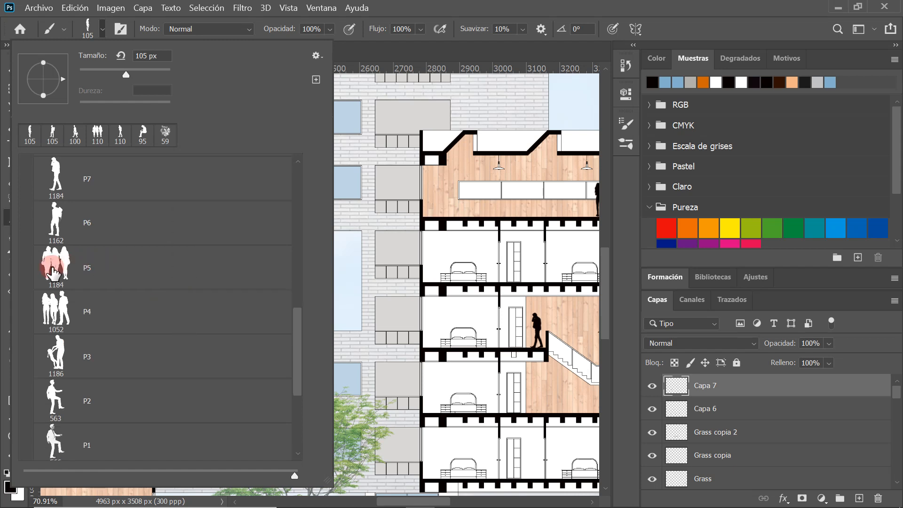
pyautogui.click(53, 272)
pyautogui.scroll(-3, 373, 272)
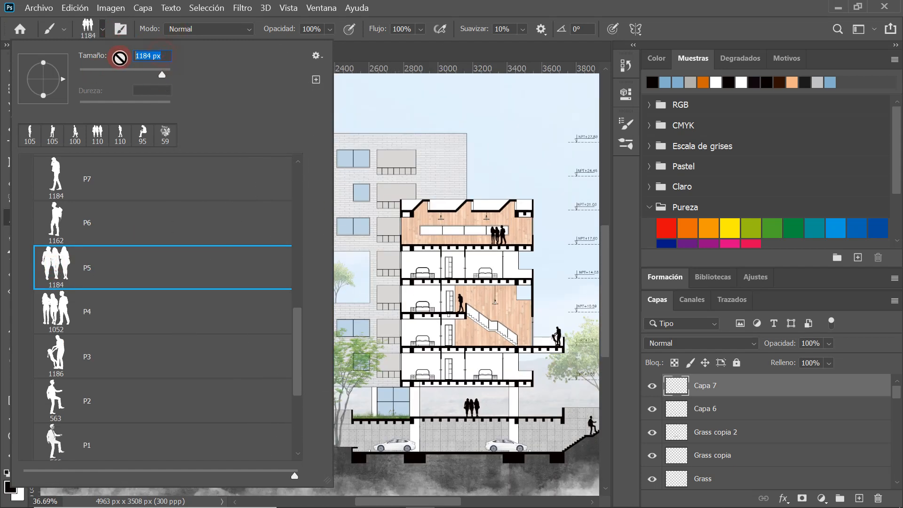
pyautogui.write('10')
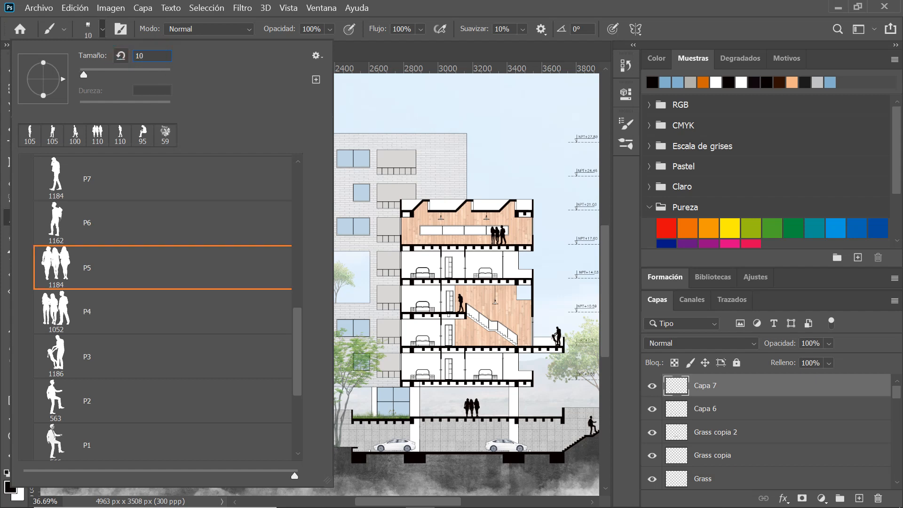
pyautogui.write('5')
pyautogui.press('Return')
# - Stamp the P5 group across the lower edge of the brick facade's large tree opening and check it by toggling Capa 7's visibility
pyautogui.scroll(3, 351, 276)
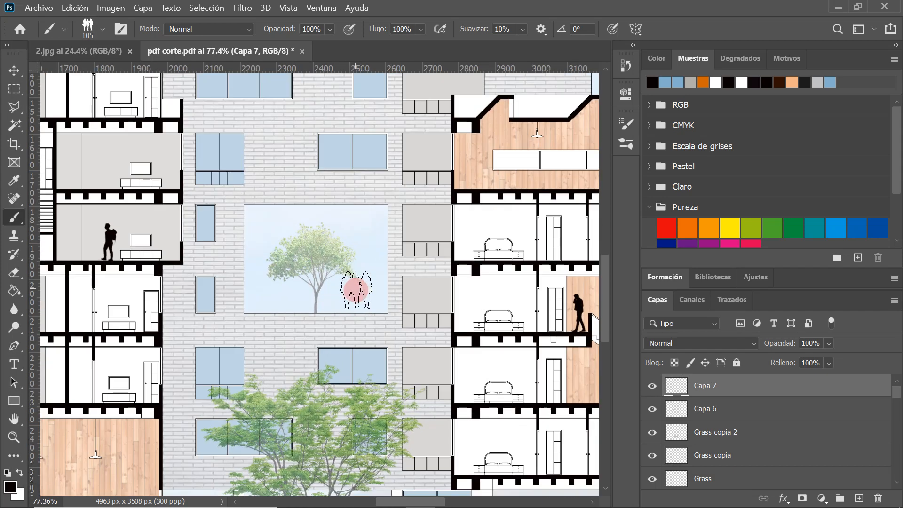
pyautogui.scroll(2, 356, 287)
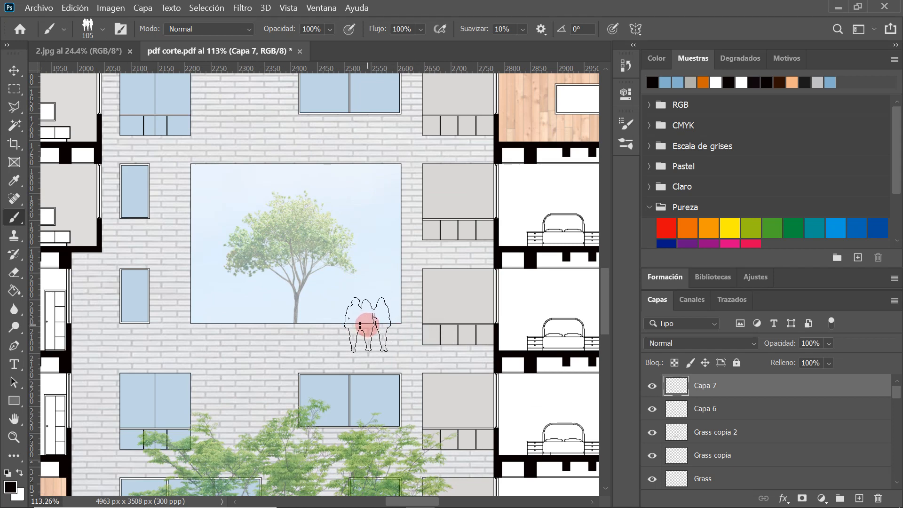
pyautogui.click(368, 324)
pyautogui.scroll(-2, 292, 314)
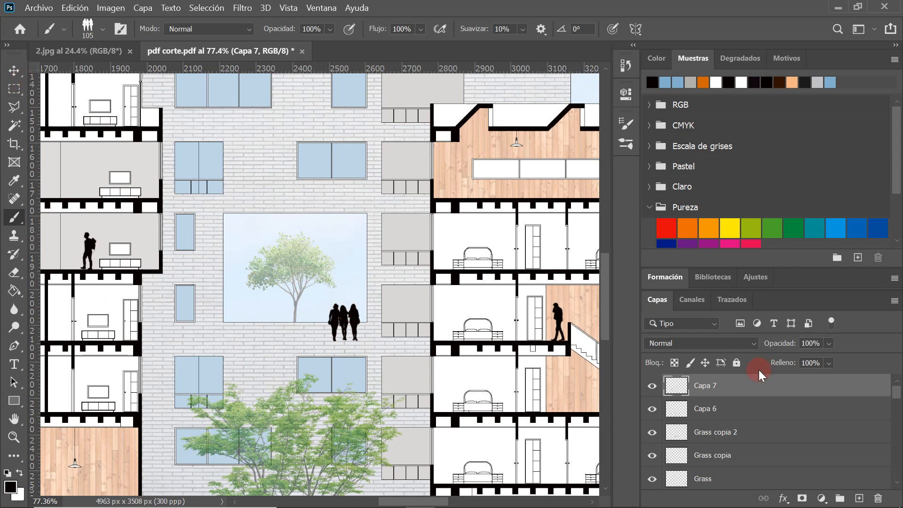
pyautogui.click(652, 386)
pyautogui.click(653, 386)
pyautogui.scroll(1, 355, 322)
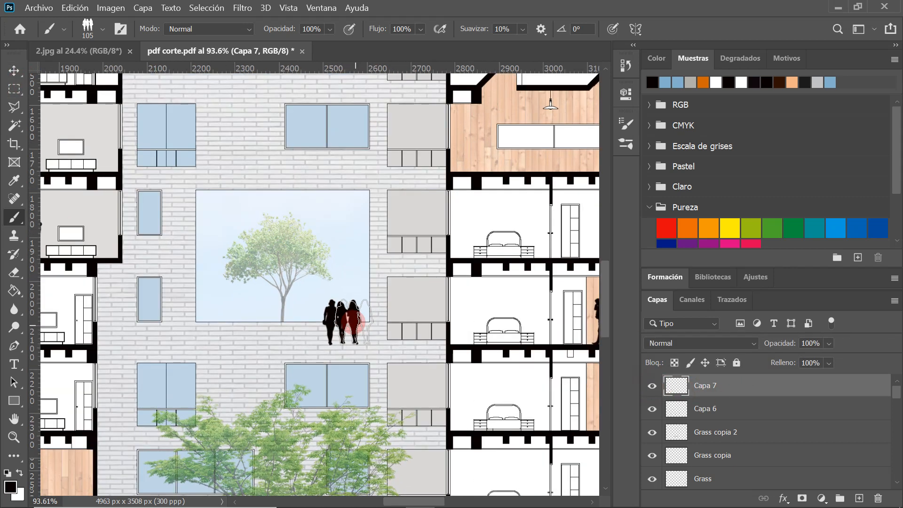
# - Marquee-select the group's legs below the tree opening's lower edge, delete them from Capa 7 and clear the selection
pyautogui.click(14, 89)
pyautogui.scroll(3, 383, 347)
pyautogui.scroll(-4, 338, 301)
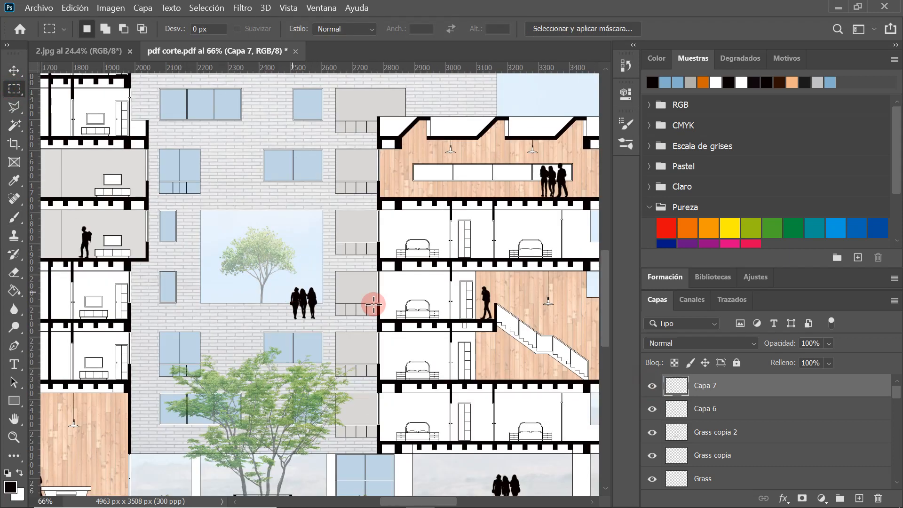
pyautogui.scroll(1, 311, 305)
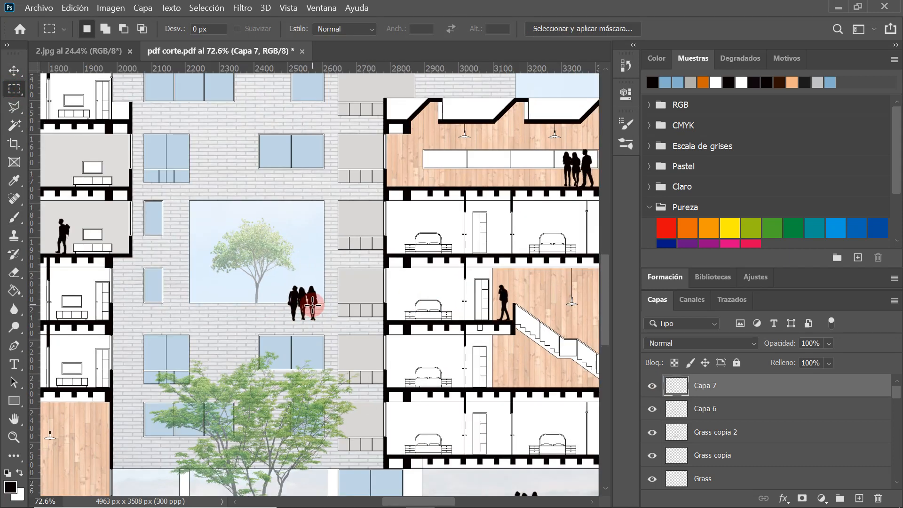
pyautogui.scroll(3, 312, 304)
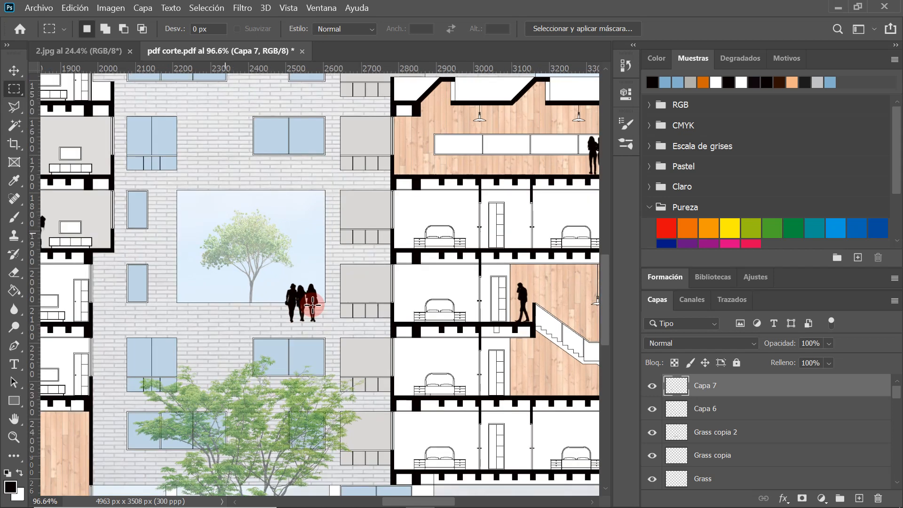
pyautogui.scroll(5, 292, 298)
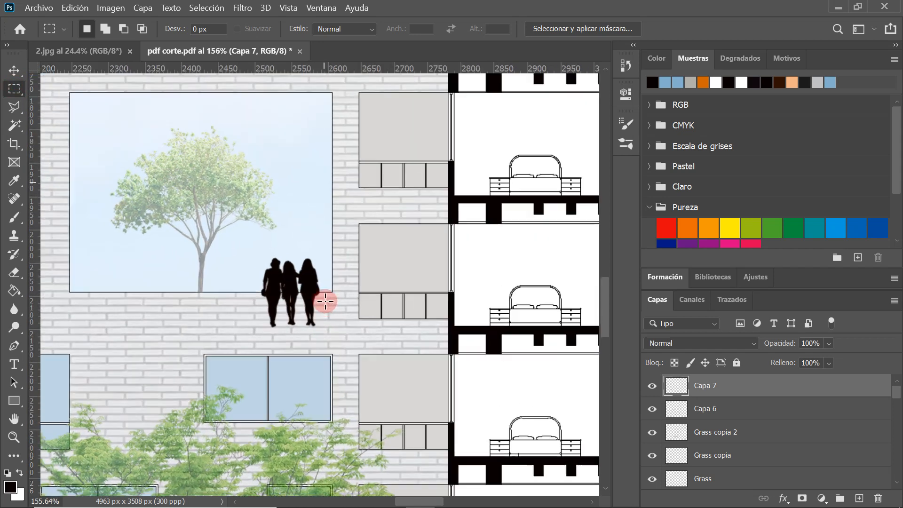
pyautogui.moveTo(330, 291); pyautogui.dragTo(237, 336)
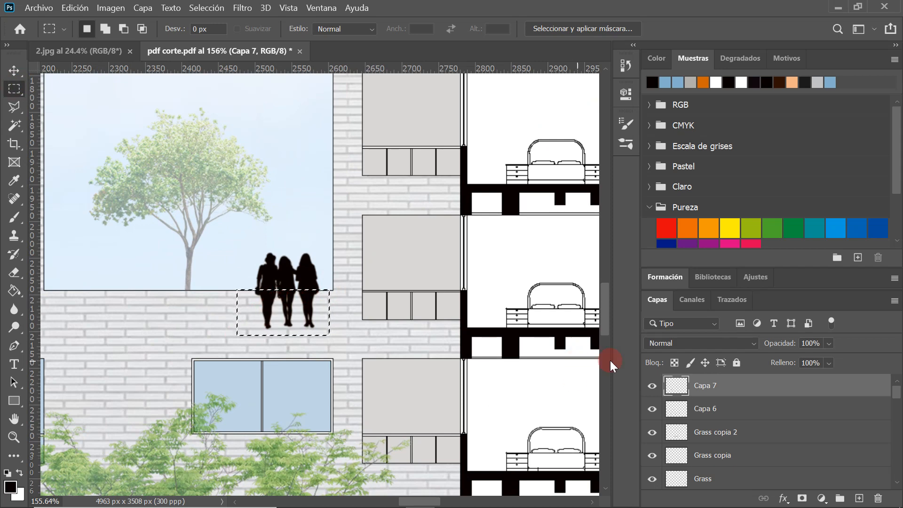
pyautogui.rightClick(717, 383)
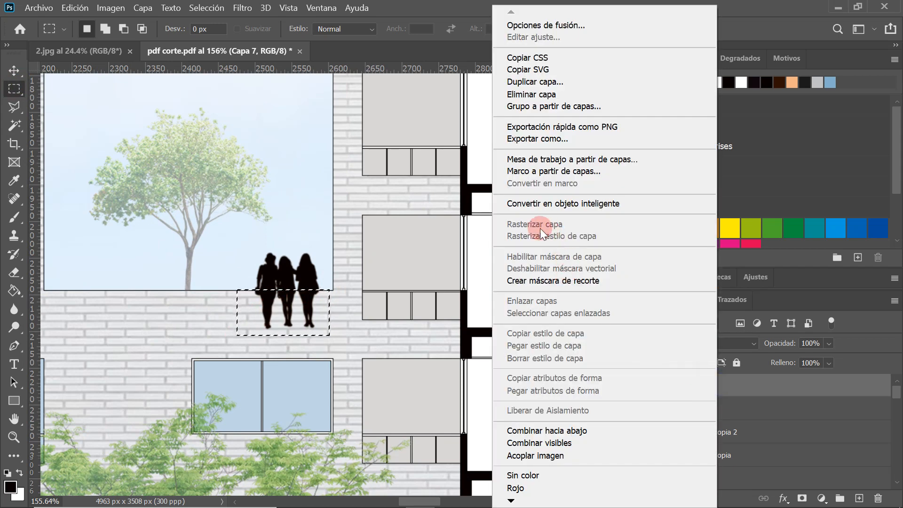
pyautogui.click(286, 301)
pyautogui.press('Delete')
pyautogui.rightClick(286, 301)
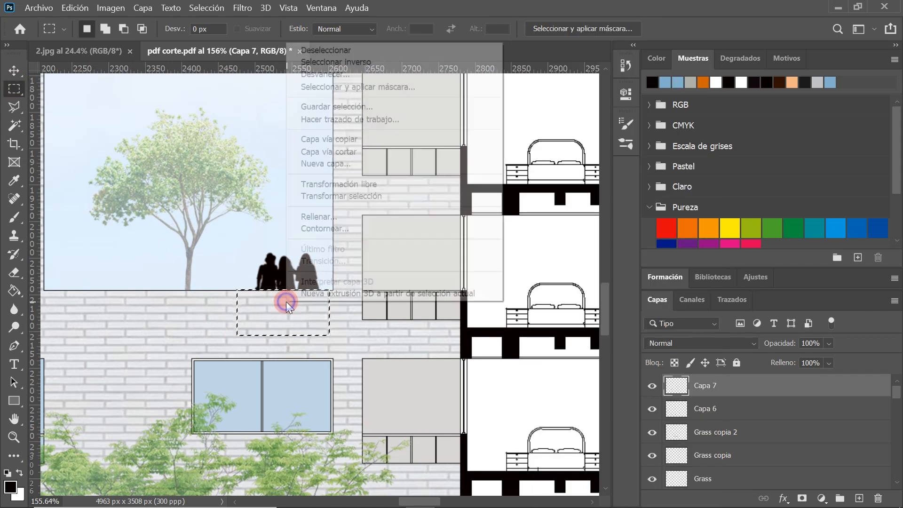
pyautogui.click(335, 49)
# - Lower the opacity of Capa 7 to 45%
pyautogui.scroll(-4, 278, 287)
pyautogui.click(829, 343)
pyautogui.moveTo(828, 356); pyautogui.dragTo(817, 357)
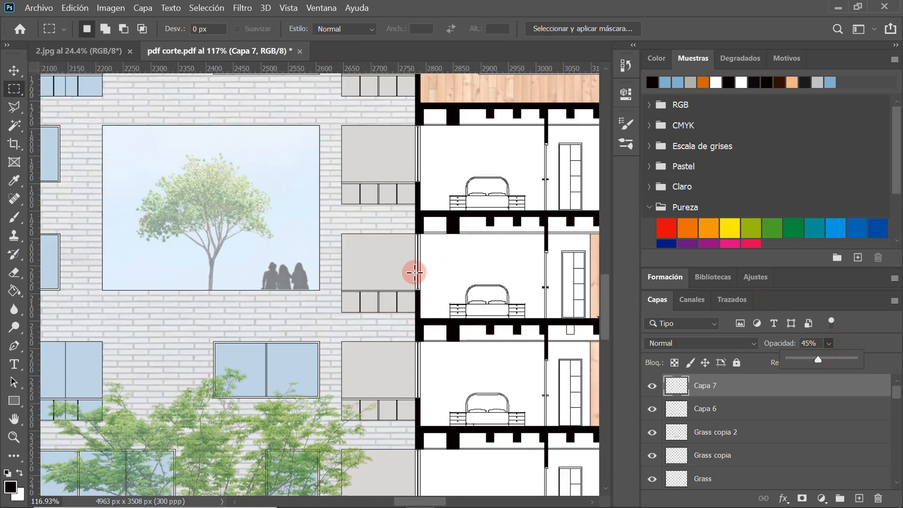
pyautogui.scroll(-5, 292, 278)
pyautogui.scroll(-2, 295, 271)
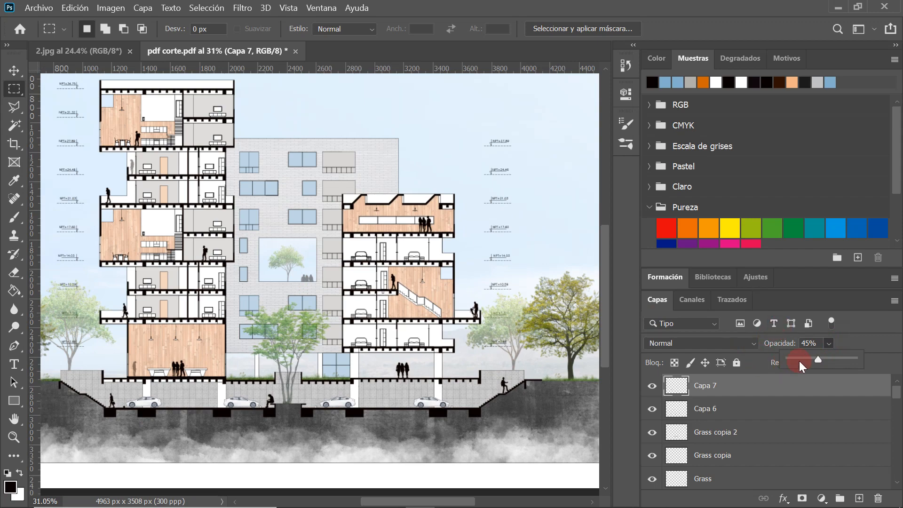
# - Reduce the opacity of Capa 7 to 28% and add a new empty layer above it
pyautogui.scroll(-1, 323, 262)
pyautogui.scroll(1, 378, 251)
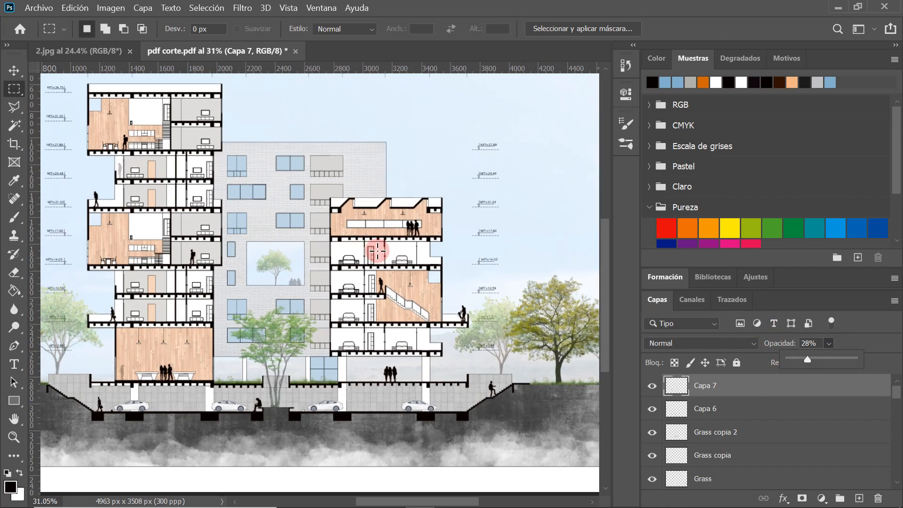
pyautogui.scroll(-1, 306, 264)
pyautogui.scroll(1, 340, 213)
pyautogui.scroll(1, 340, 213)
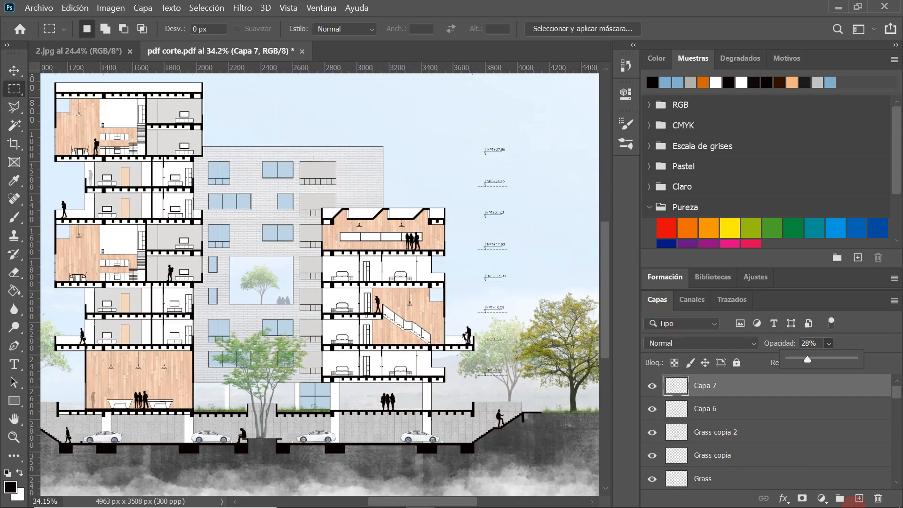
pyautogui.click(859, 498)
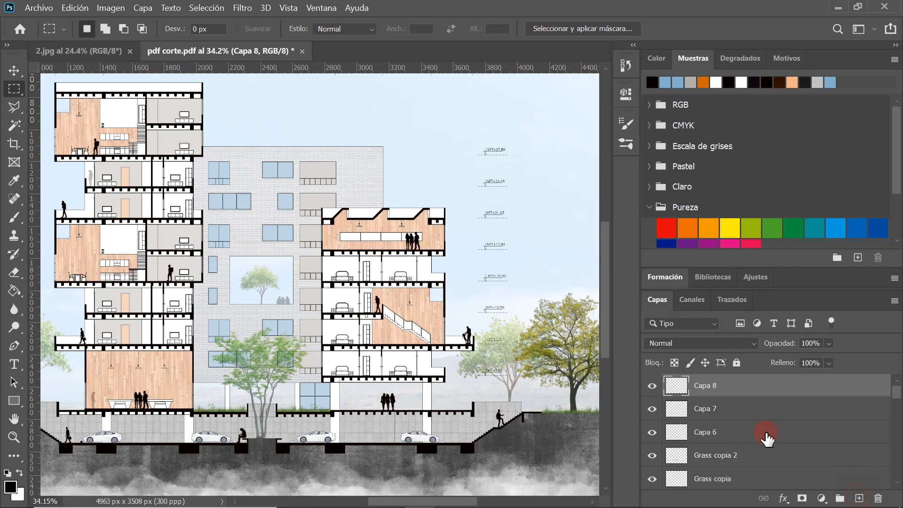
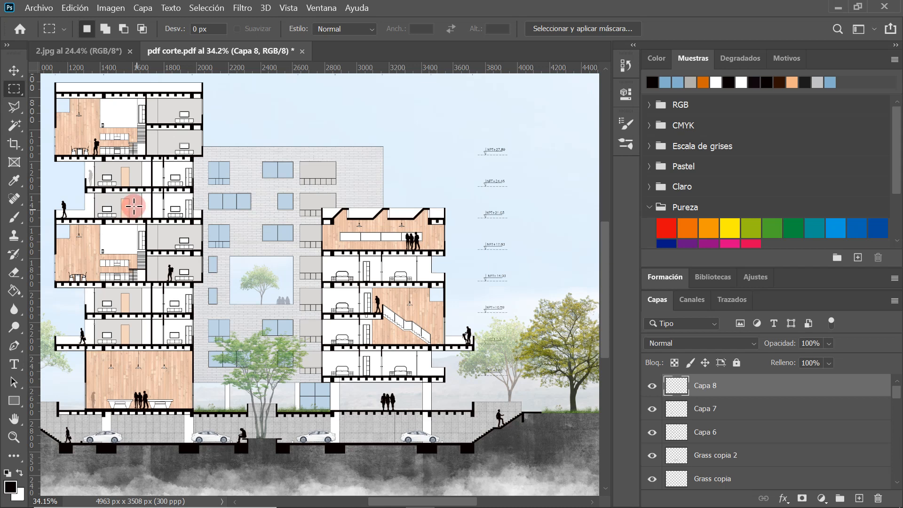
# - Choose the Polygonal Lasso, add another layer above Capa 8 and rename it sombras
pyautogui.click(13, 107)
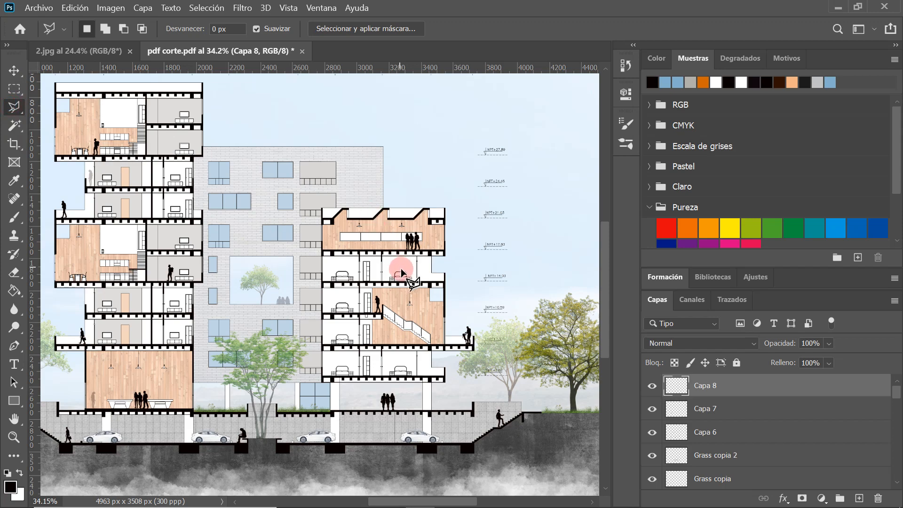
pyautogui.scroll(2, 400, 271)
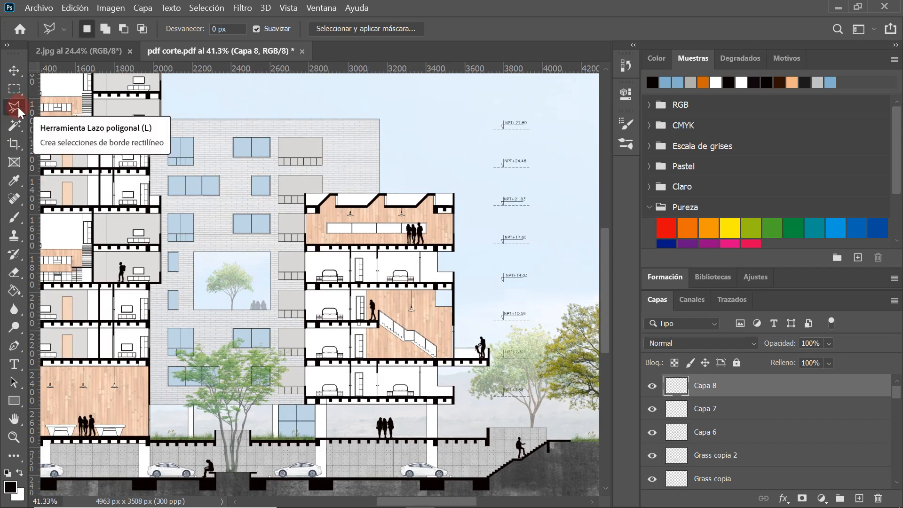
pyautogui.click(445, 265)
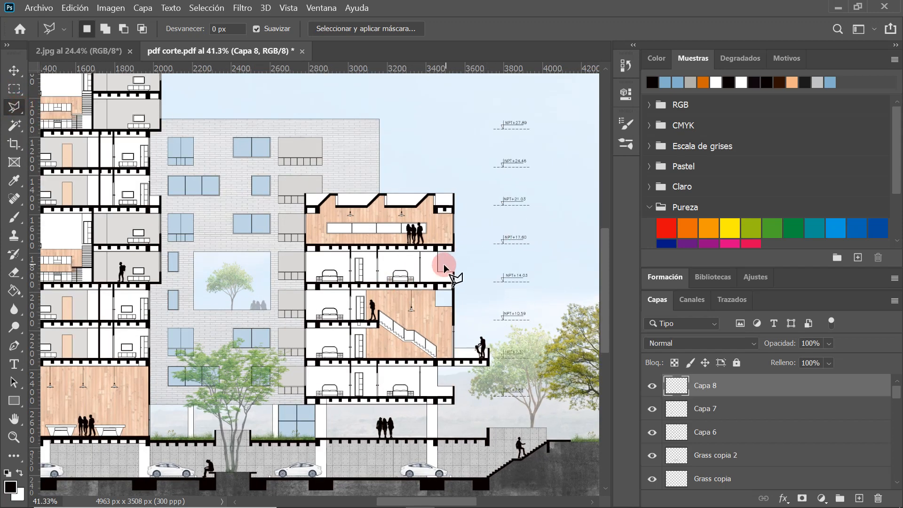
pyautogui.scroll(5, 444, 207)
pyautogui.doubleClick(706, 386)
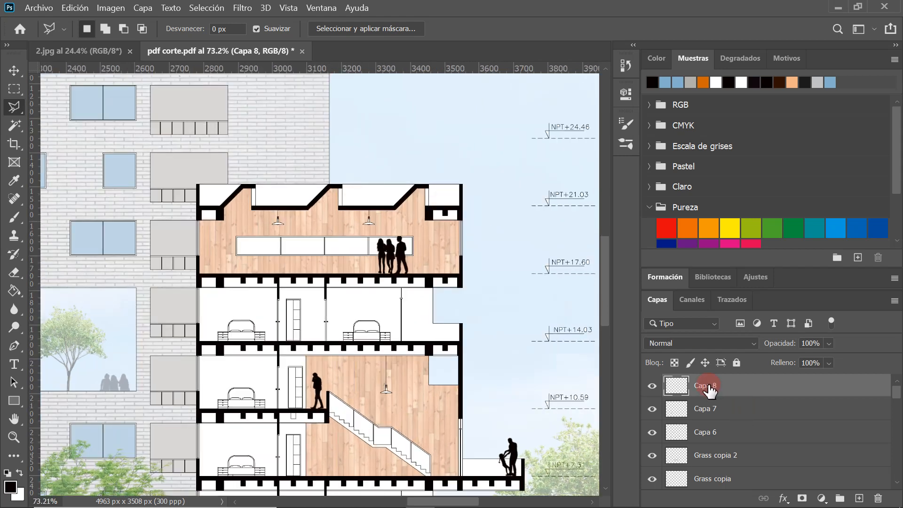
pyautogui.click(750, 384)
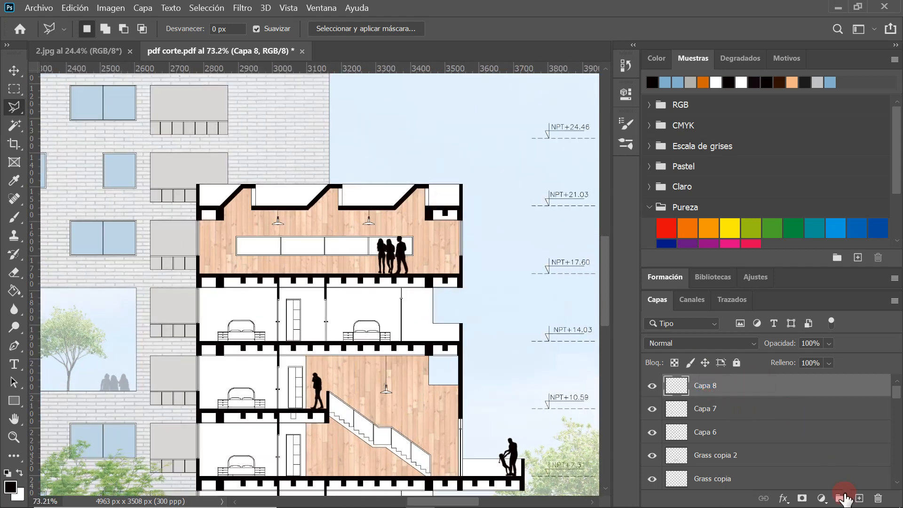
pyautogui.click(859, 498)
pyautogui.doubleClick(706, 385)
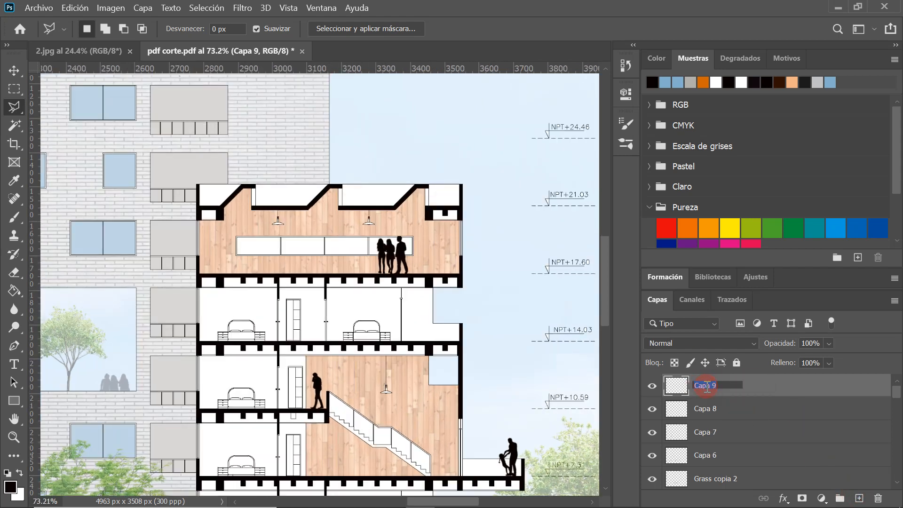
pyautogui.write('sombras')
pyautogui.press('Return')
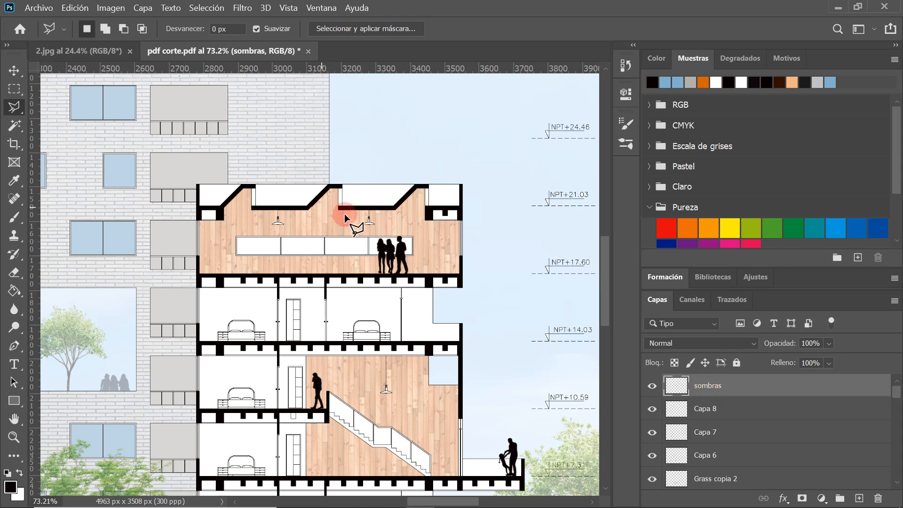
# - Outline a diagonal shadow band with the Polygonal Lasso from the sawtooth-roofed room's outer window head and ceiling beam down to the floor behind the people
pyautogui.scroll(5, 343, 213)
pyautogui.scroll(-15, 398, 212)
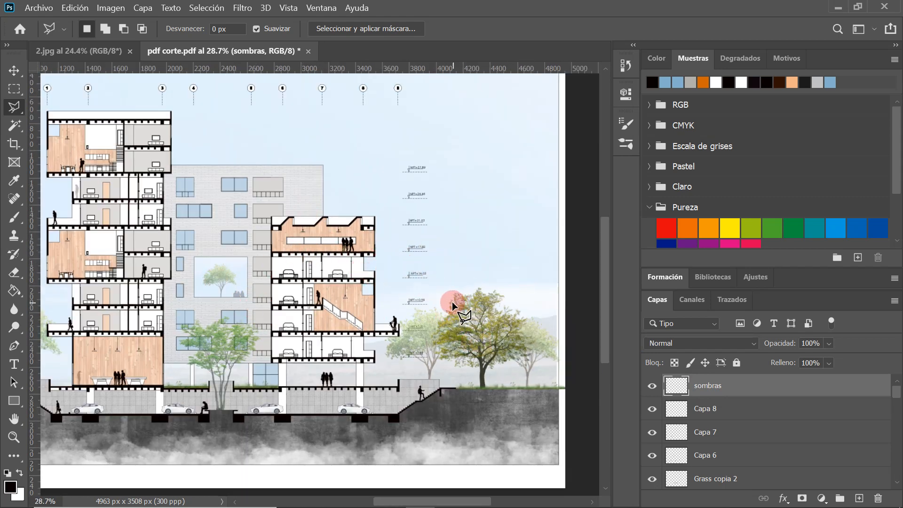
pyautogui.scroll(-2, 476, 241)
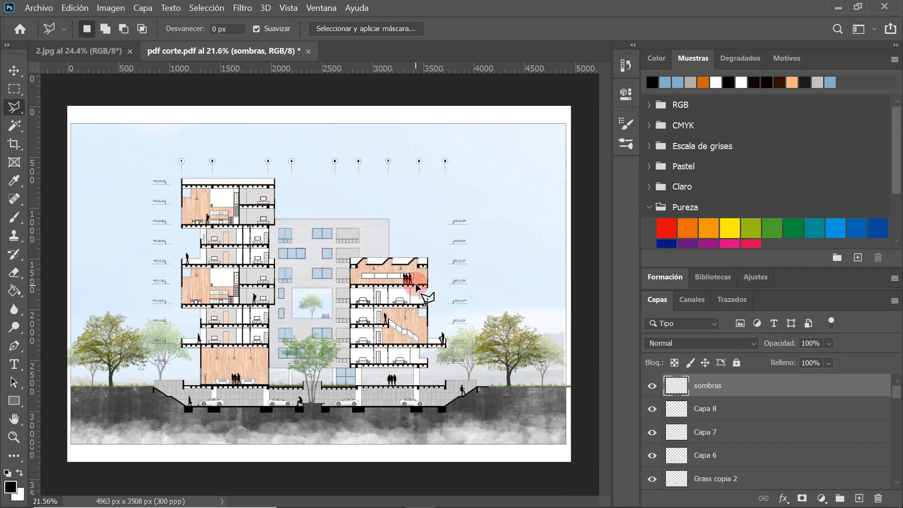
pyautogui.scroll(3, 410, 291)
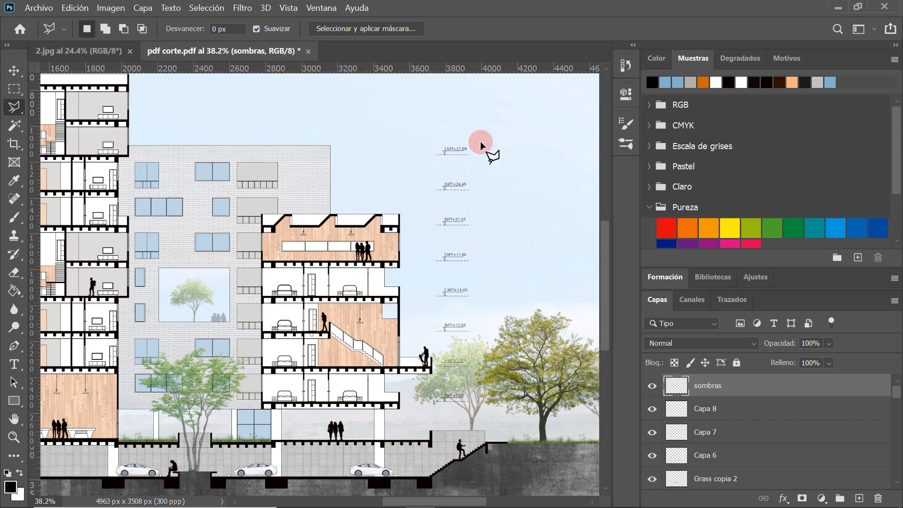
pyautogui.scroll(5, 351, 207)
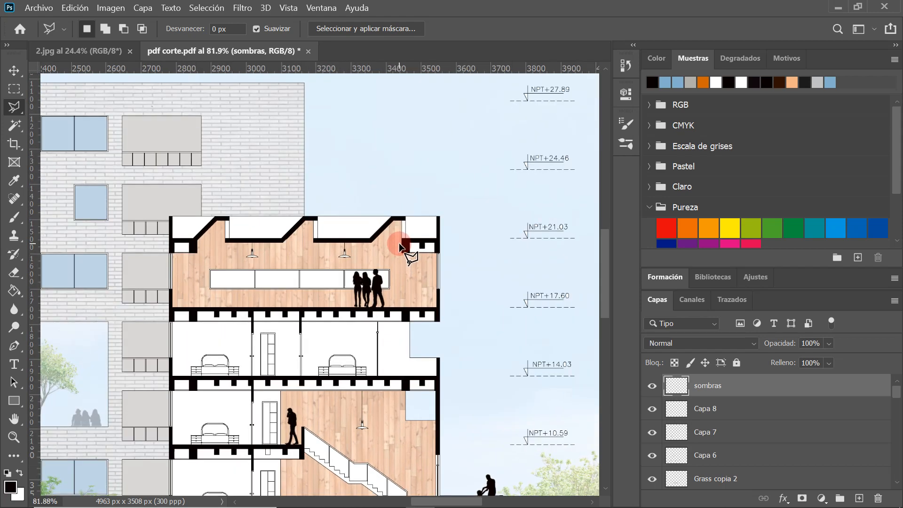
pyautogui.scroll(1, 399, 243)
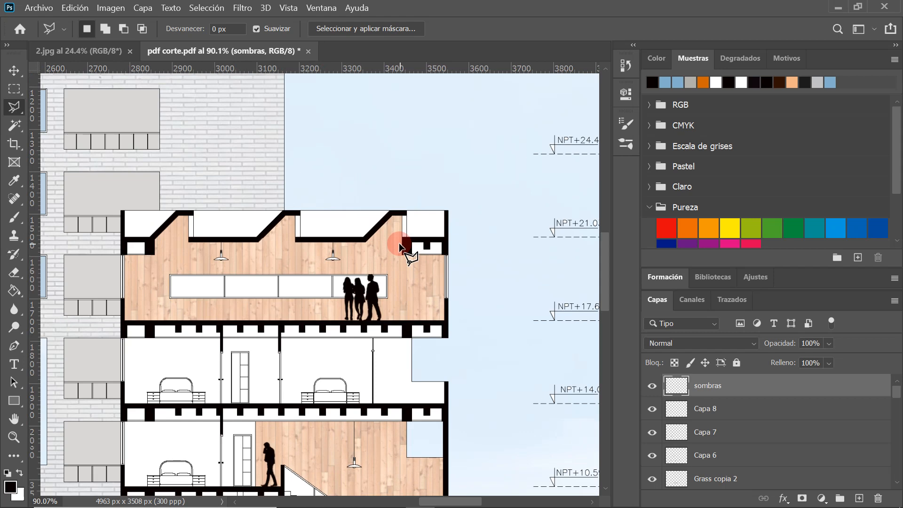
pyautogui.scroll(1, 399, 243)
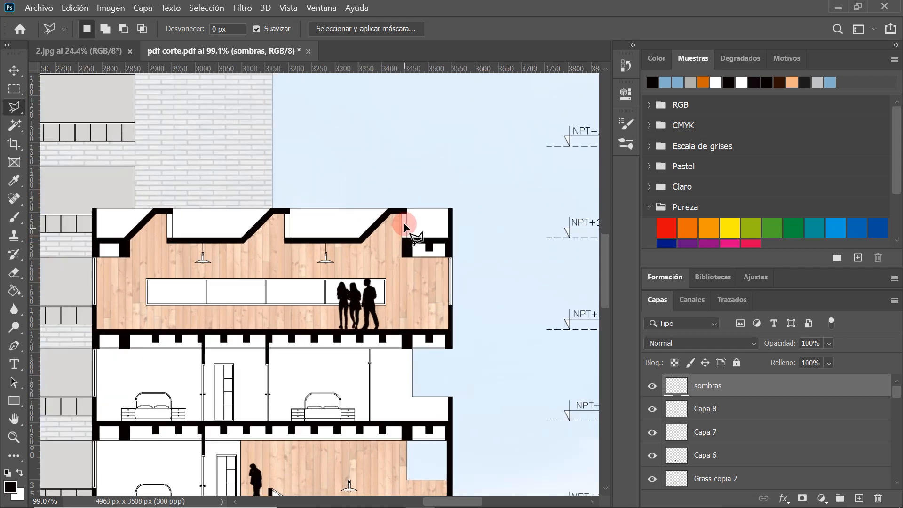
pyautogui.scroll(5, 425, 252)
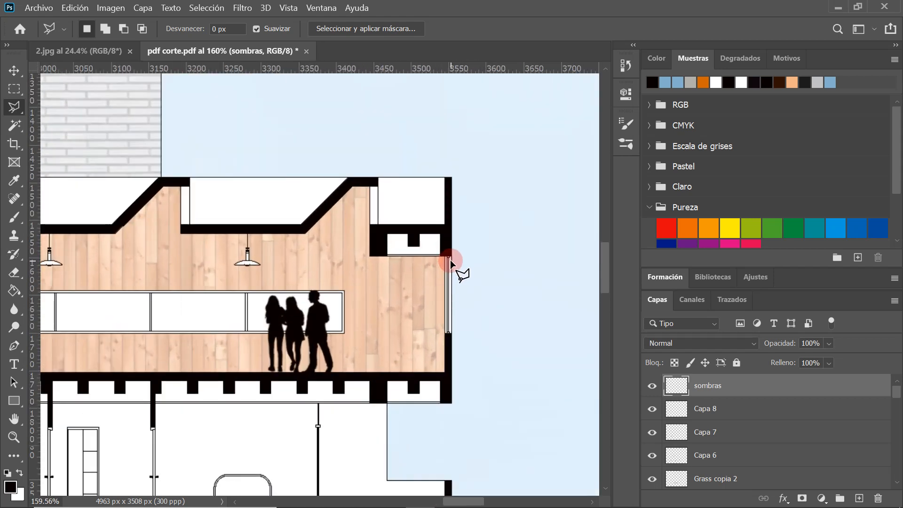
pyautogui.click(450, 255)
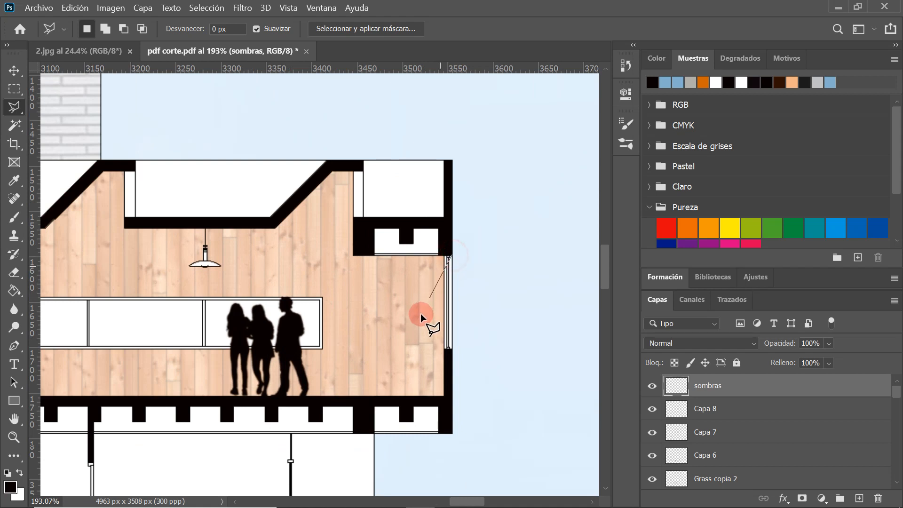
pyautogui.click(367, 376)
pyautogui.click(311, 399)
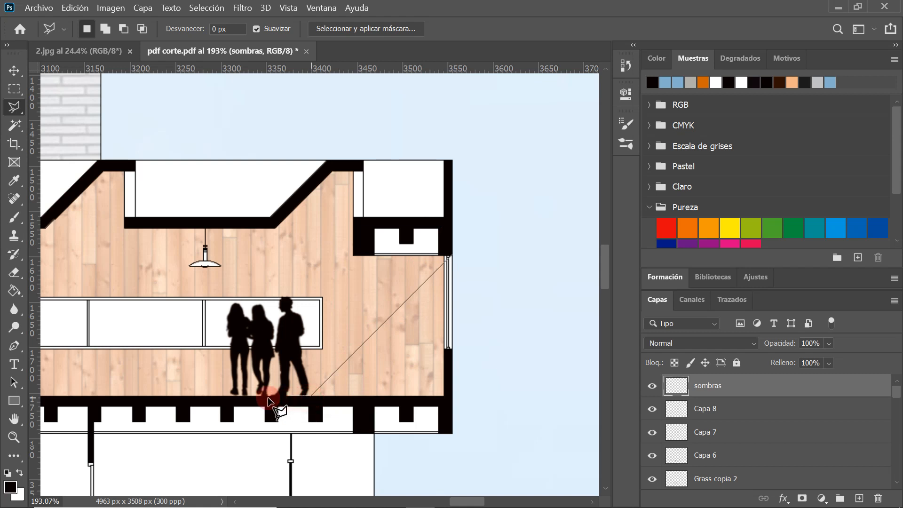
pyautogui.click(174, 397)
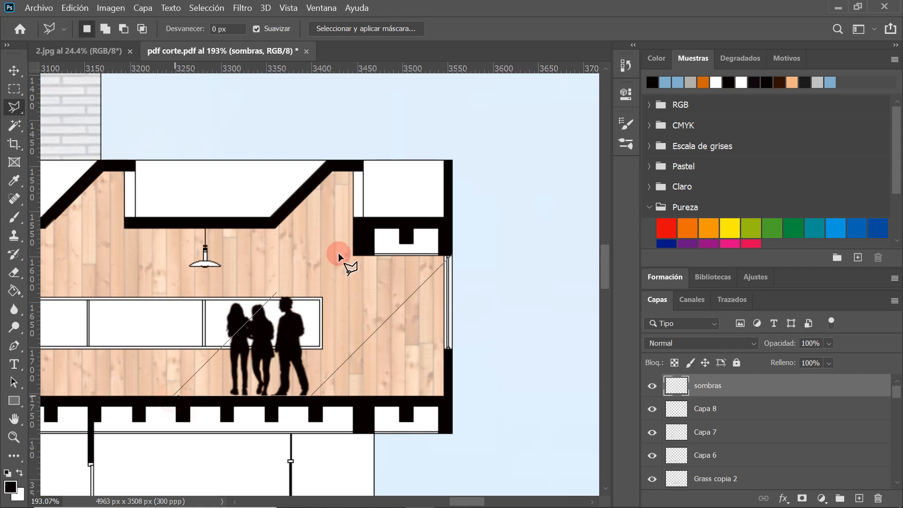
pyautogui.click(353, 219)
pyautogui.click(423, 190)
pyautogui.click(453, 254)
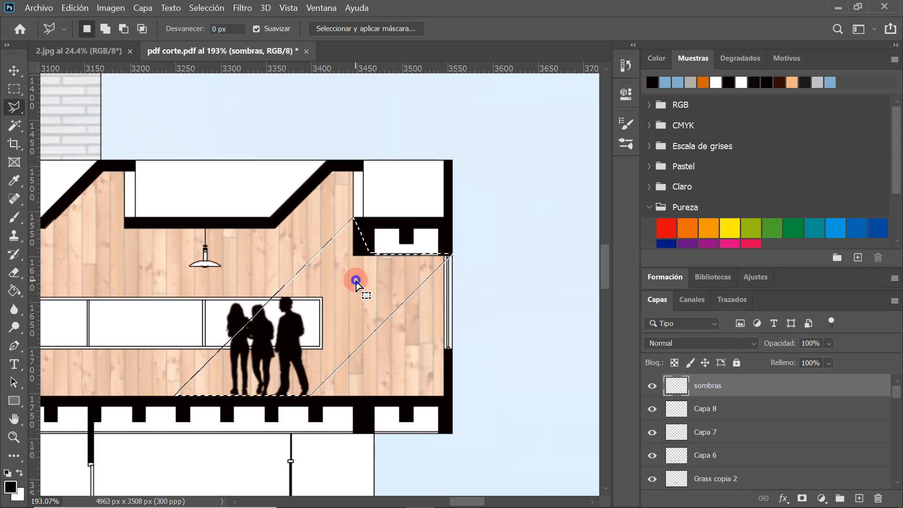
# - Fill the shadow selection on the sombras layer with colour 0e0500 at 100% opacity in Normal mode, and deselect it
pyautogui.rightClick(389, 255)
pyautogui.click(384, 195)
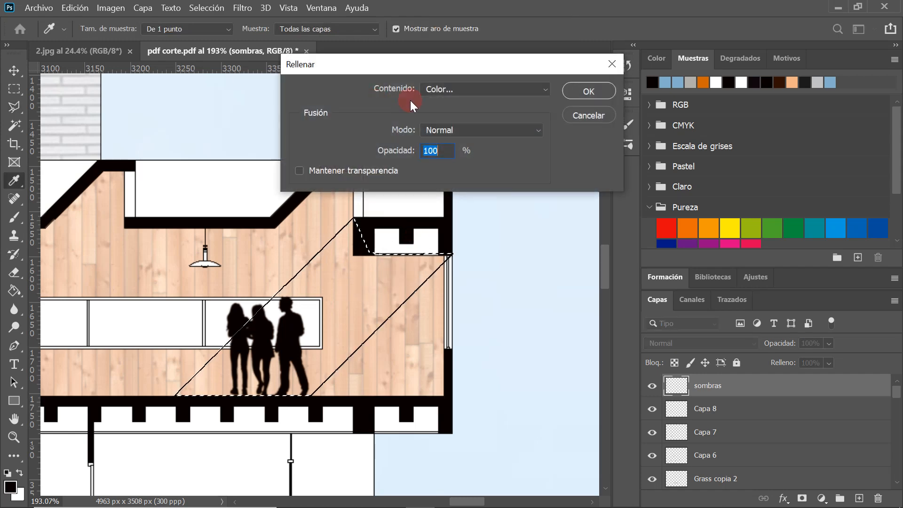
pyautogui.click(457, 88)
pyautogui.click(456, 126)
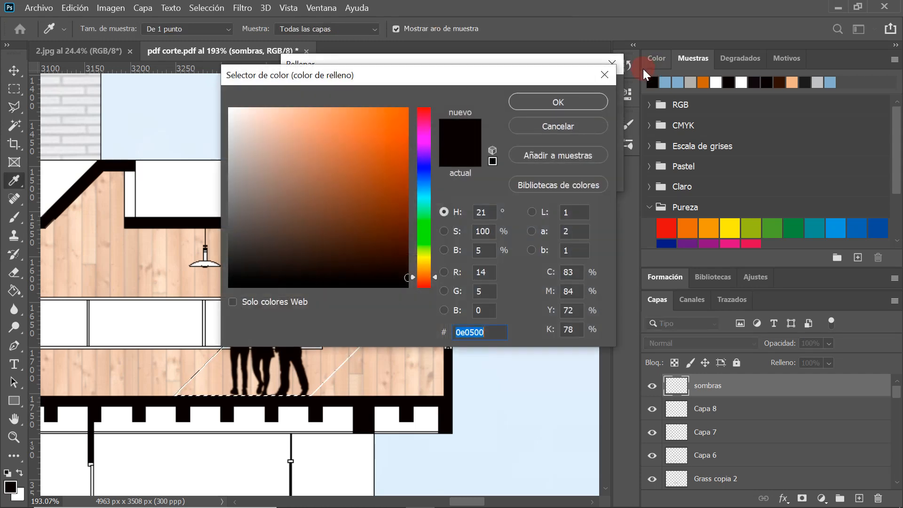
pyautogui.click(586, 100)
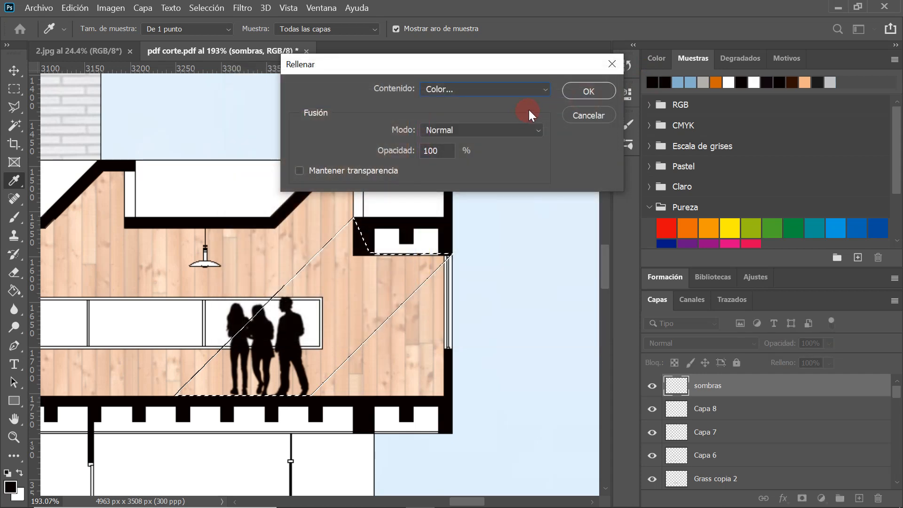
pyautogui.click(588, 92)
pyautogui.rightClick(341, 290)
pyautogui.click(411, 44)
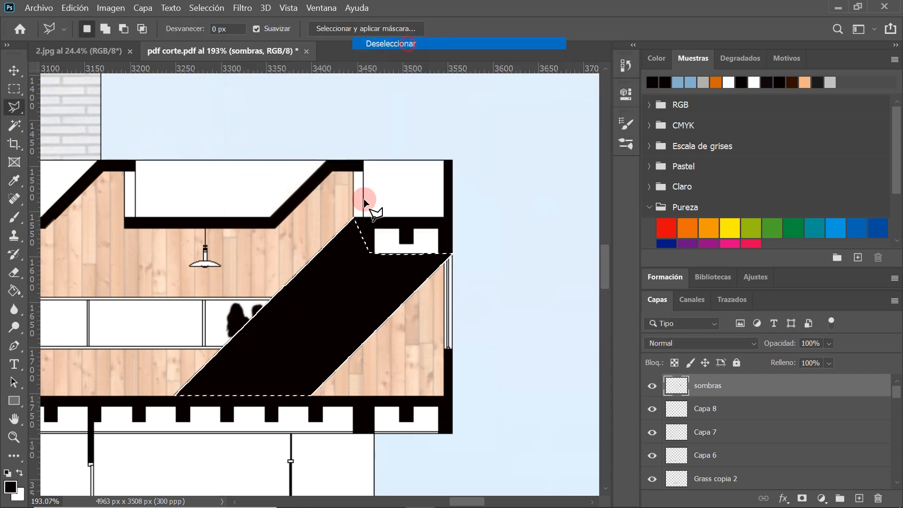
# - Lower the opacity of the sombras layer to 42% and check the shadow in the wider section
pyautogui.scroll(-5, 372, 249)
pyautogui.scroll(-2, 370, 249)
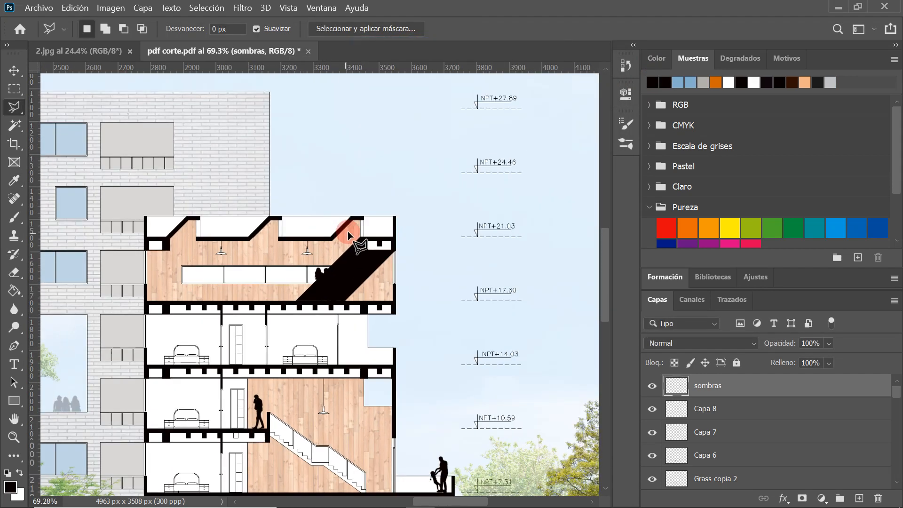
pyautogui.scroll(5, 301, 241)
pyautogui.scroll(-2, 394, 214)
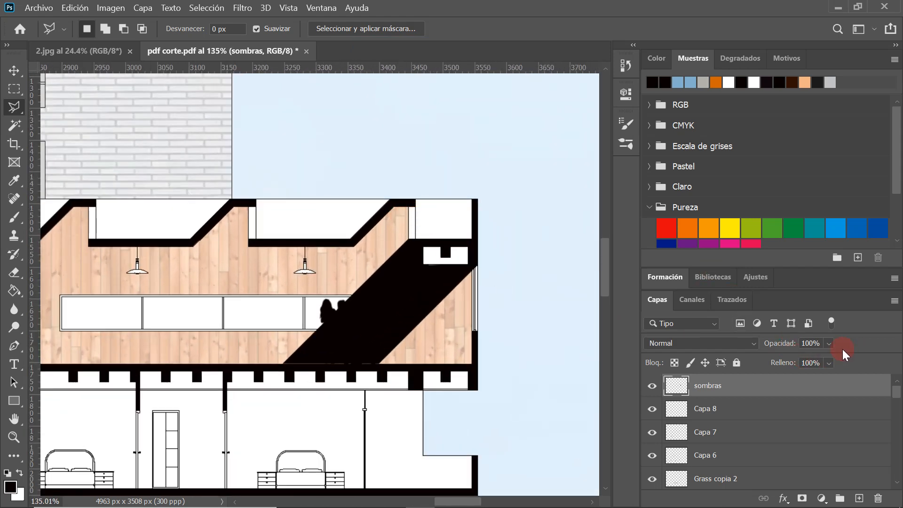
pyautogui.click(830, 344)
pyautogui.moveTo(837, 357); pyautogui.dragTo(825, 362)
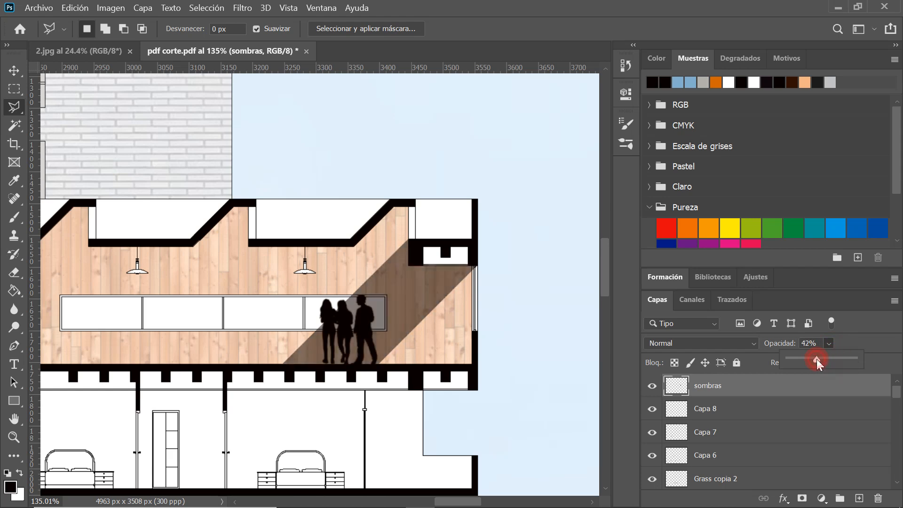
pyautogui.scroll(-6, 355, 224)
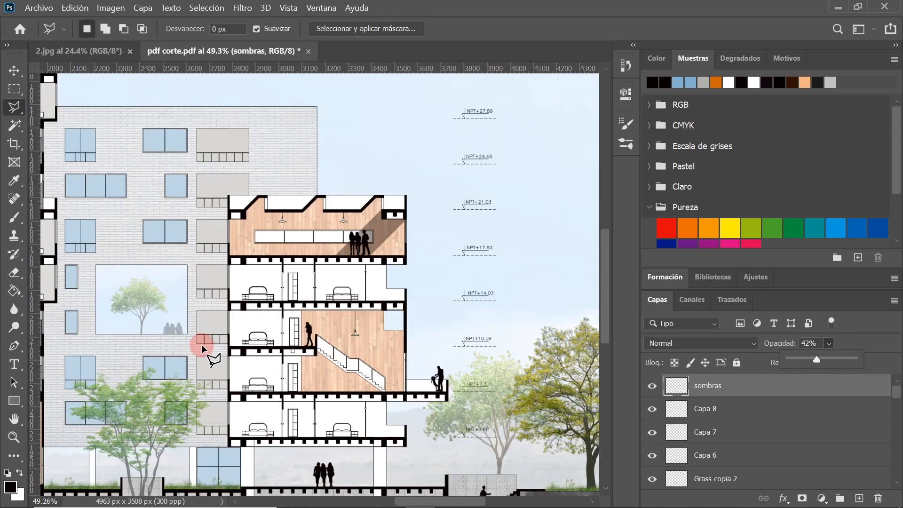
# - Outline a diagonal shadow band in the sawtooth-roofed room, from the right skylight head to the floor and up to the middle skylight's base
pyautogui.scroll(6, 288, 203)
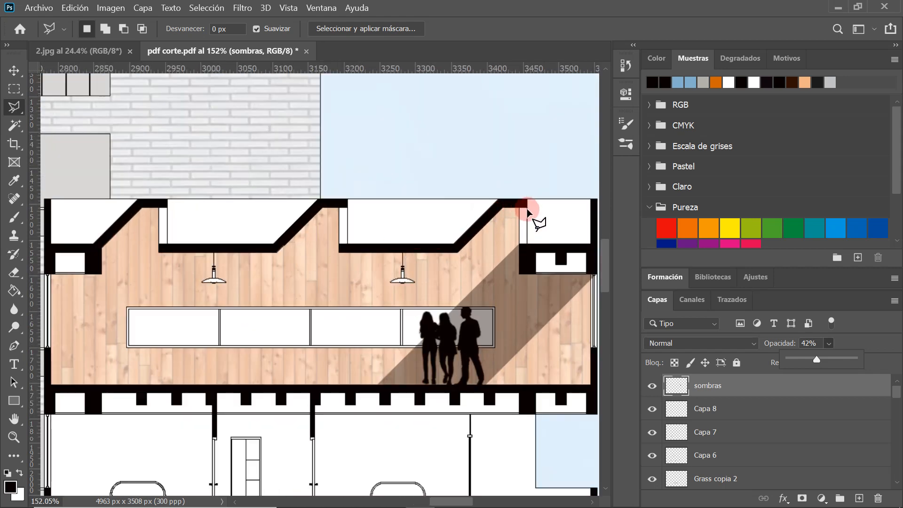
pyautogui.click(510, 207)
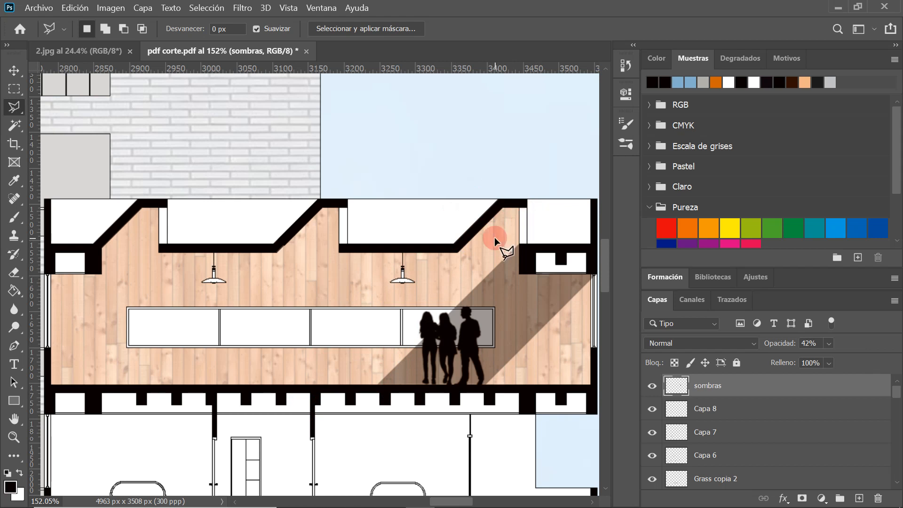
pyautogui.click(527, 207)
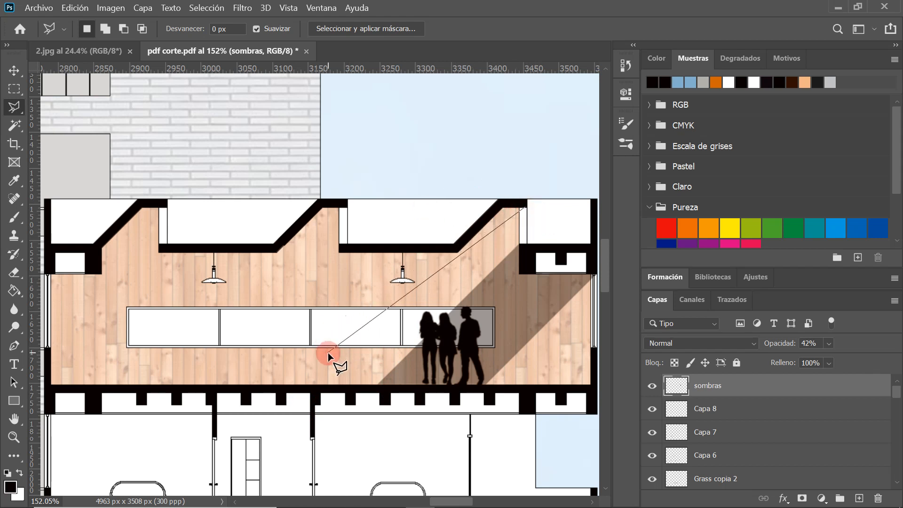
pyautogui.click(346, 386)
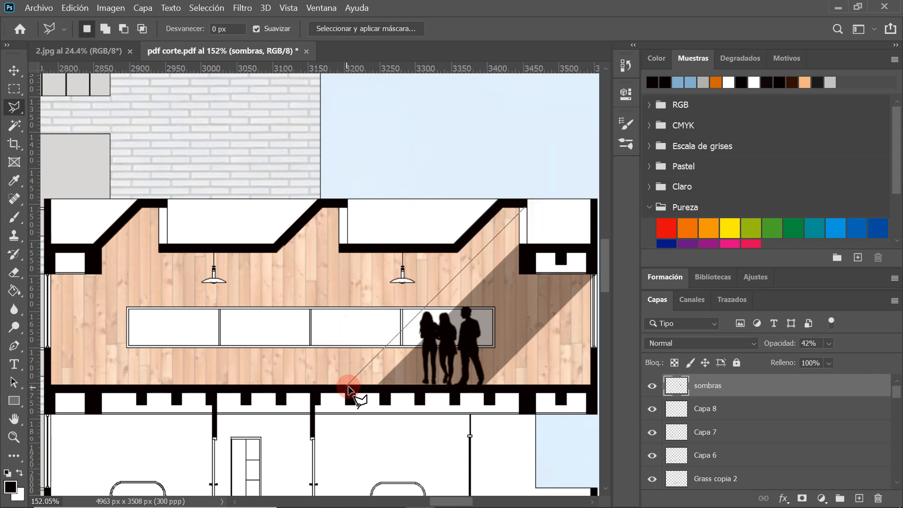
pyautogui.click(201, 387)
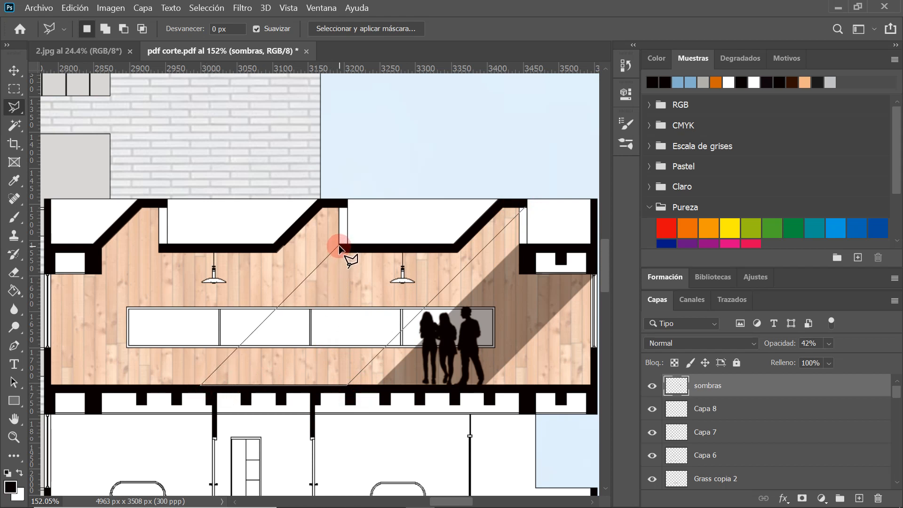
pyautogui.click(338, 244)
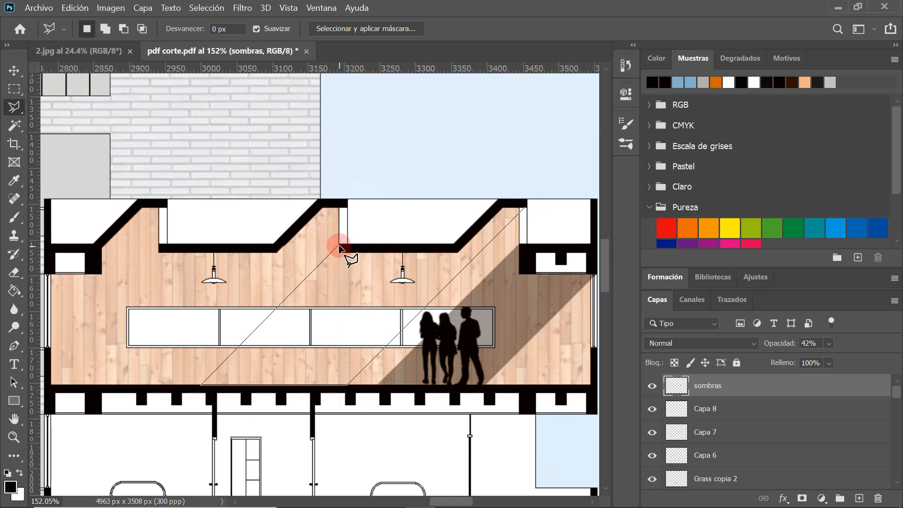
pyautogui.click(397, 252)
pyautogui.click(465, 245)
pyautogui.click(507, 202)
pyautogui.click(526, 202)
pyautogui.doubleClick(527, 205)
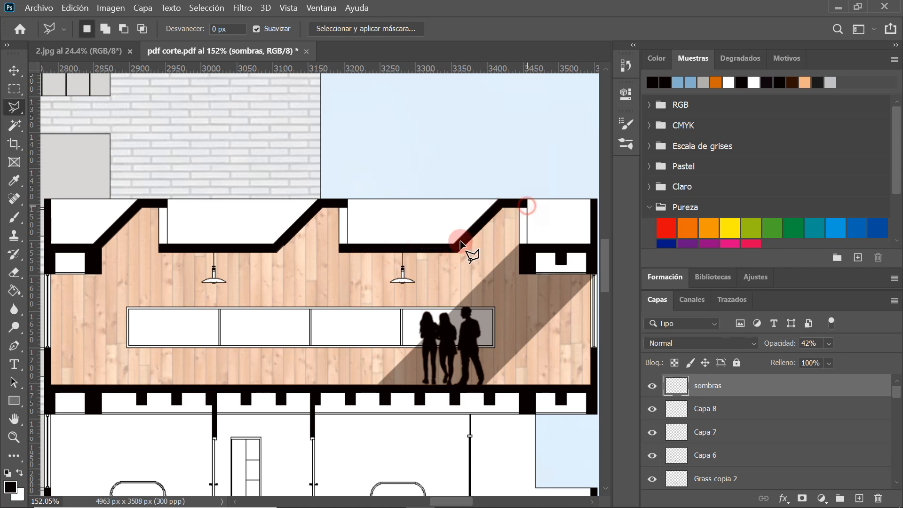
# - Fill the band between the right and middle skylights with the shadow colour at 100% opacity in Normal mode, and deselect it
pyautogui.rightClick(394, 289)
pyautogui.click(430, 205)
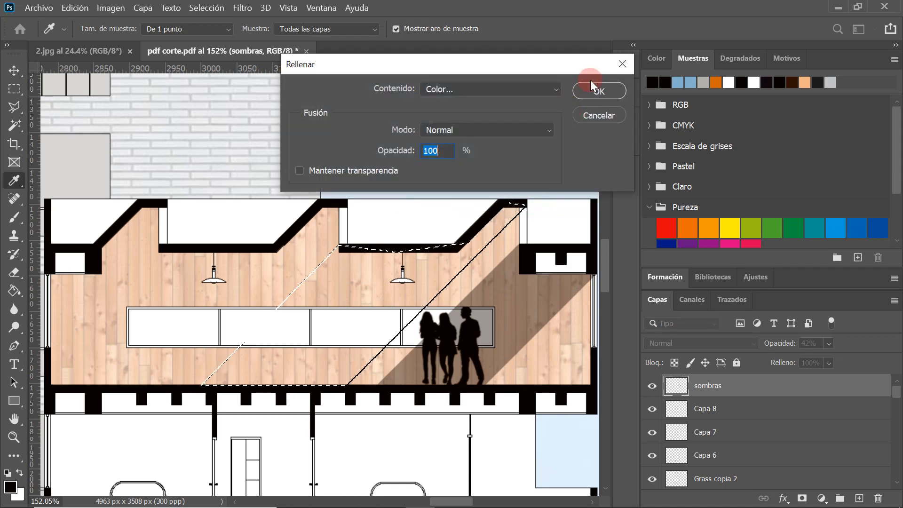
pyautogui.click(591, 90)
pyautogui.rightClick(391, 270)
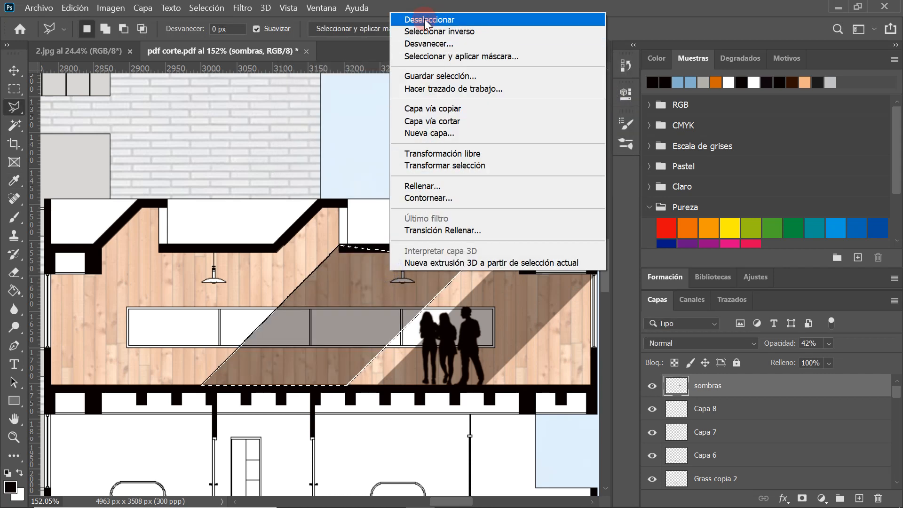
pyautogui.click(425, 19)
# - Outline another parallel shadow band from the middle skylight head down to the floor and left wall, and back up to the left skylight's base
pyautogui.click(348, 206)
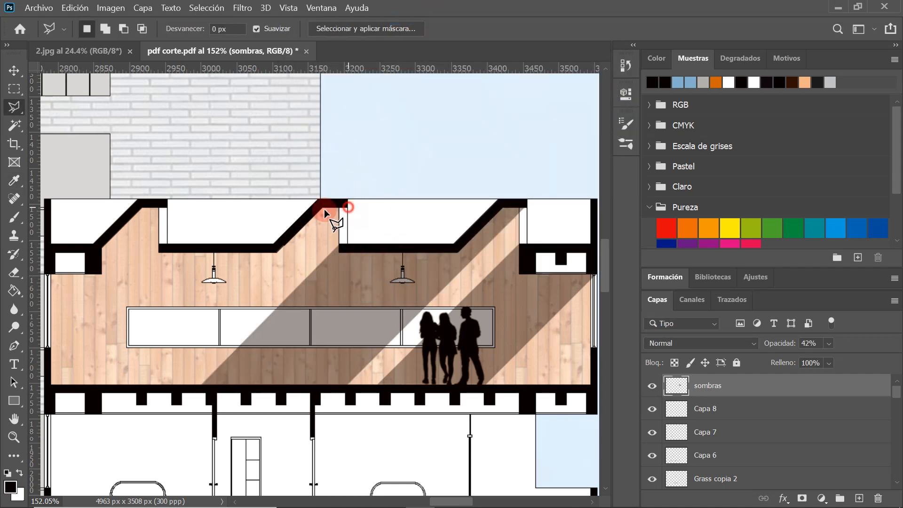
pyautogui.click(165, 387)
pyautogui.click(50, 387)
pyautogui.click(49, 368)
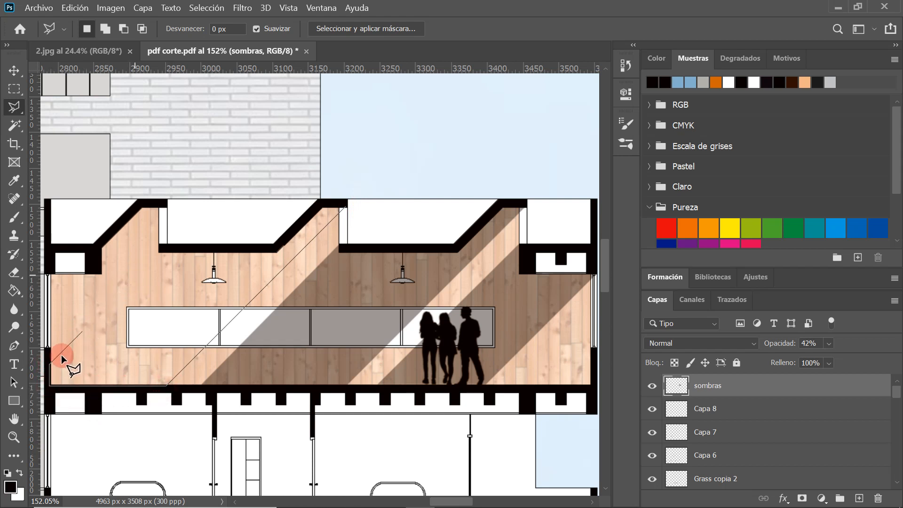
pyautogui.click(161, 245)
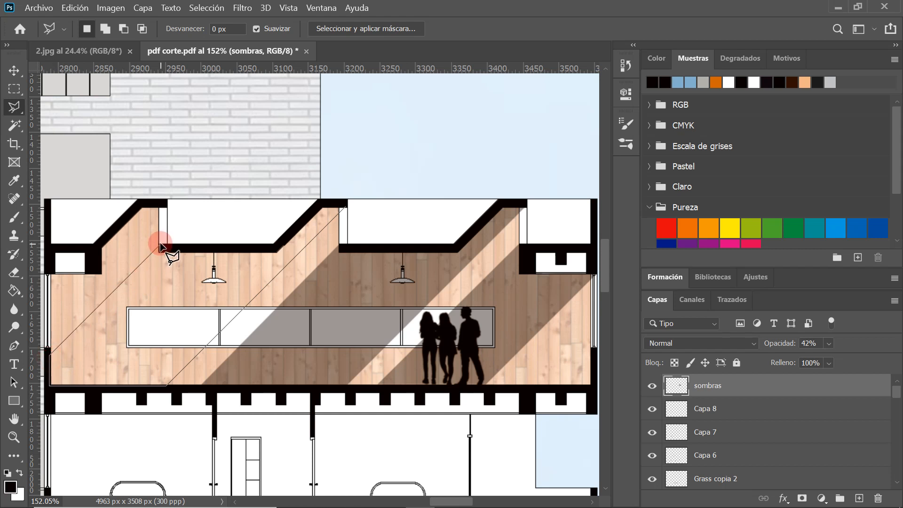
pyautogui.click(182, 247)
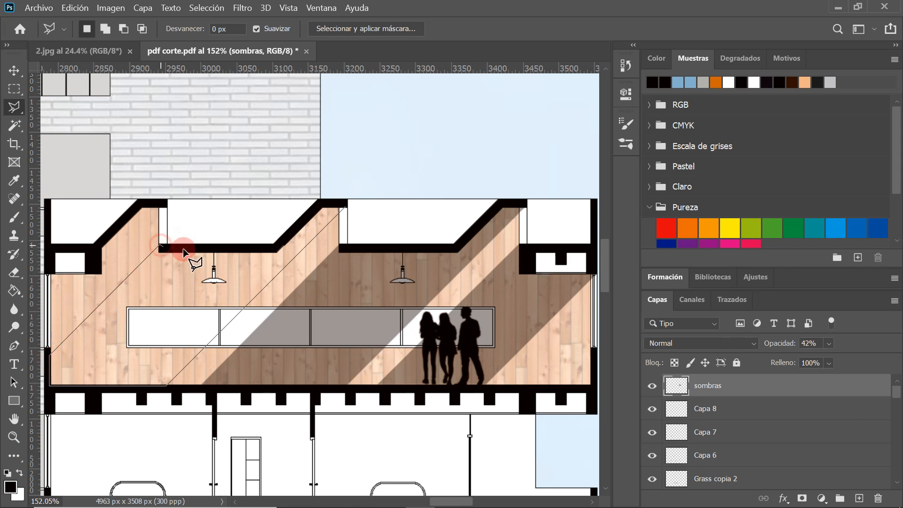
pyautogui.click(324, 200)
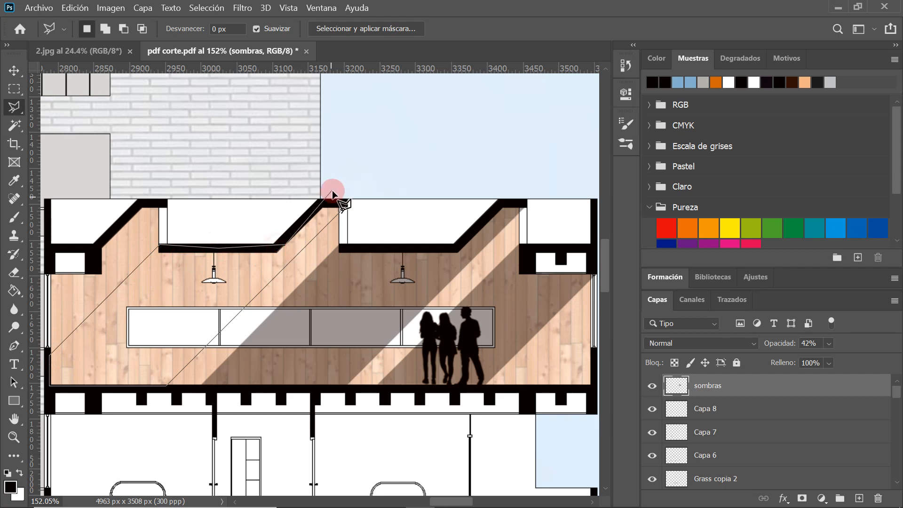
pyautogui.click(345, 206)
pyautogui.click(345, 206)
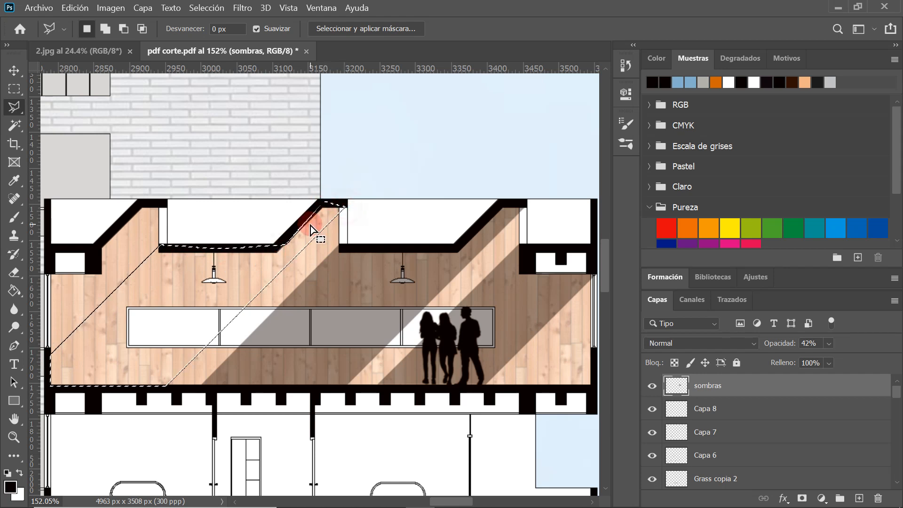
# - Fill the band between the middle and left skylights with the shadow colour at 100% opacity in Normal mode, and deselect it
pyautogui.rightClick(309, 225)
pyautogui.click(338, 399)
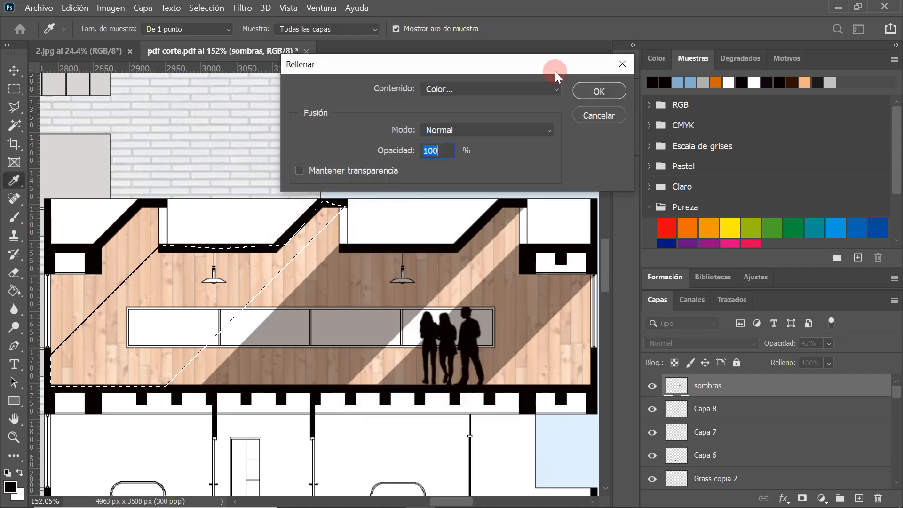
pyautogui.click(594, 91)
pyautogui.scroll(-2, 324, 280)
pyautogui.rightClick(202, 285)
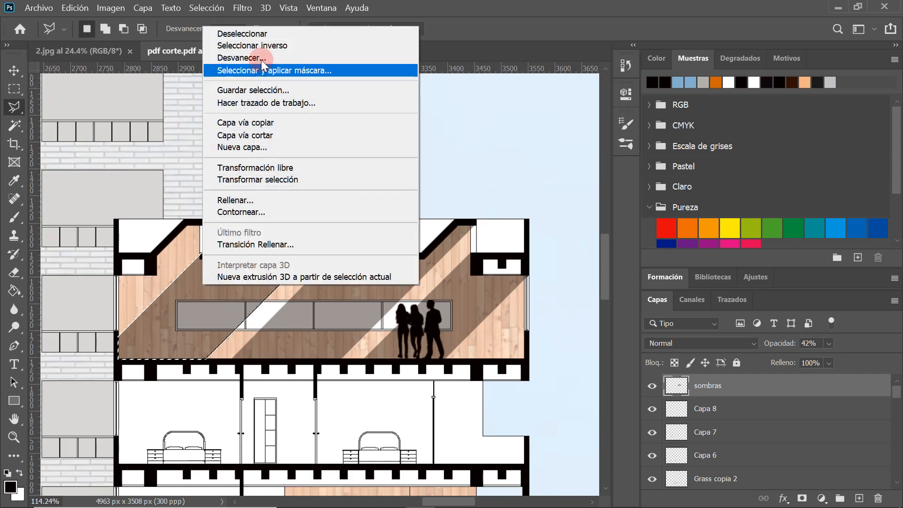
pyautogui.click(240, 34)
# - Outline the remaining corner shadow from the left skylight head diagonally to the left window, returning along the ceiling beam and sloped roof
pyautogui.scroll(2, 129, 280)
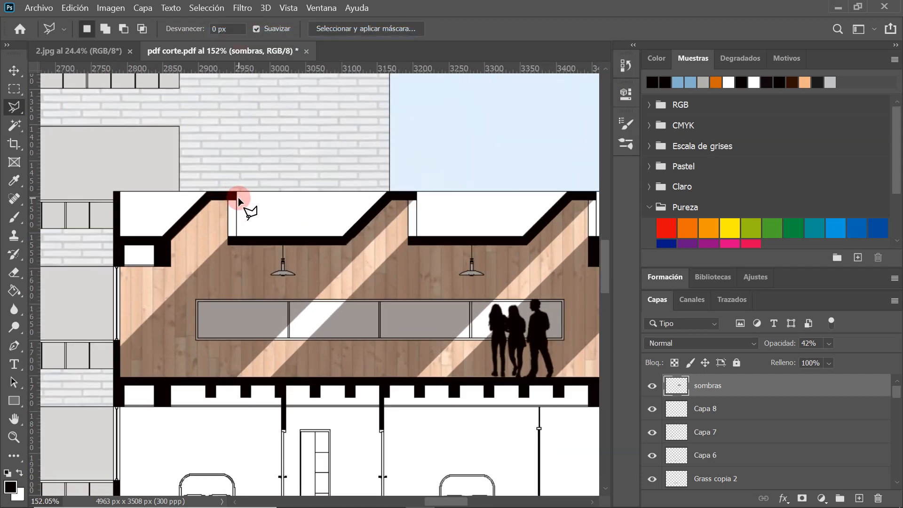
pyautogui.click(236, 199)
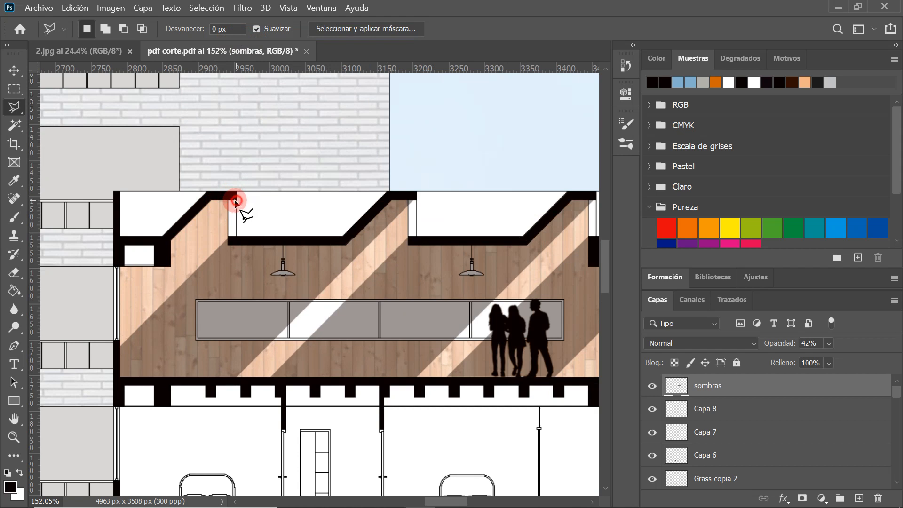
pyautogui.click(114, 324)
pyautogui.click(116, 267)
pyautogui.click(114, 323)
pyautogui.click(115, 268)
pyautogui.click(163, 270)
pyautogui.click(170, 247)
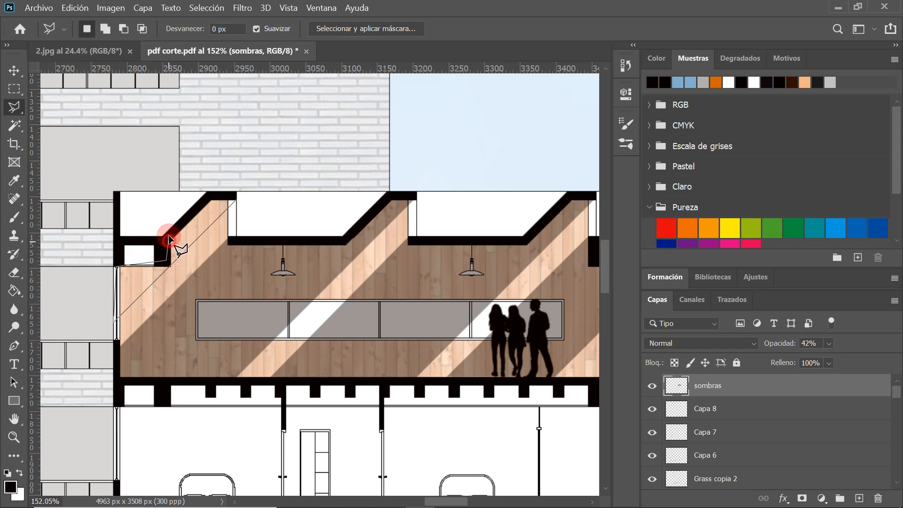
pyautogui.press('BackSpace')
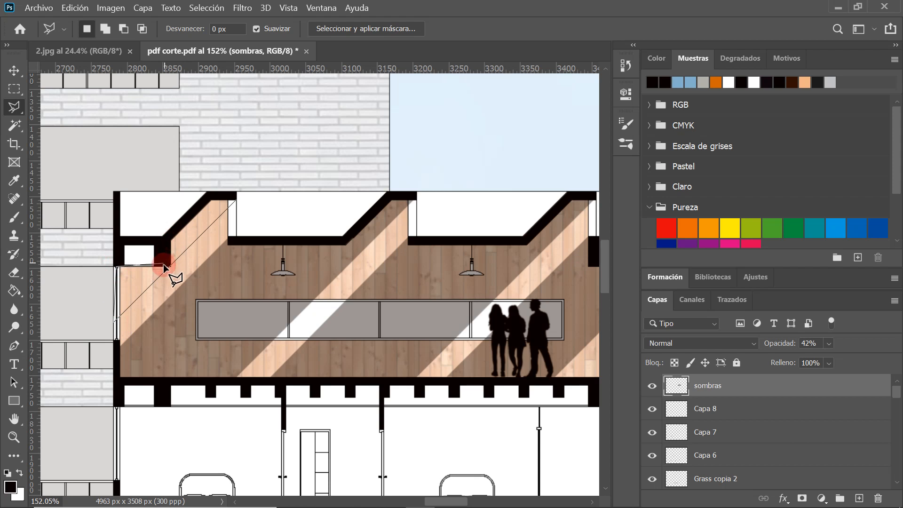
pyautogui.click(163, 266)
pyautogui.click(212, 196)
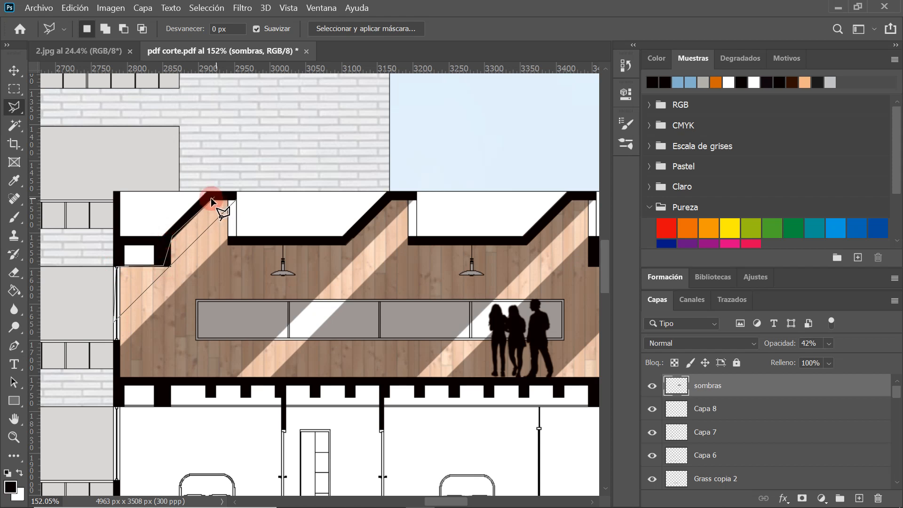
pyautogui.click(237, 198)
pyautogui.doubleClick(238, 198)
# - Fill the upper-left corner selection with the shadow colour at 100% opacity in Normal mode, and deselect it
pyautogui.rightClick(214, 209)
pyautogui.click(264, 382)
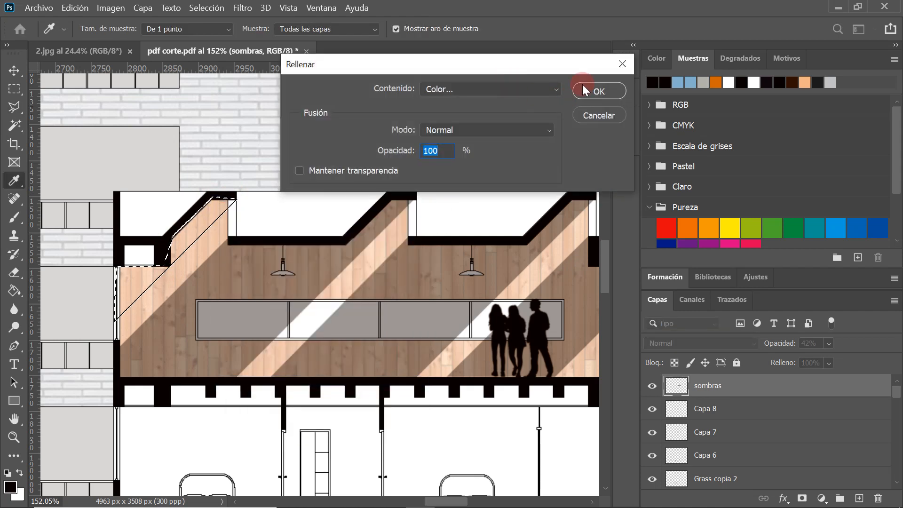
pyautogui.click(586, 90)
pyautogui.scroll(-2, 206, 202)
pyautogui.rightClick(207, 202)
pyautogui.click(259, 206)
# - Outline the bedroom floor below the sawtooth-roofed room, with a diagonal edge from the outer ceiling corner down to the floor slab
pyautogui.scroll(-2, 489, 351)
pyautogui.scroll(2, 396, 283)
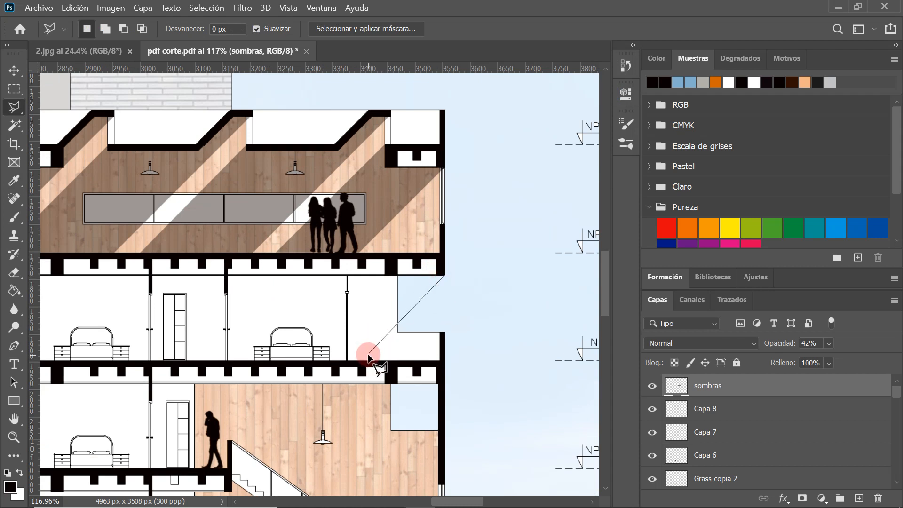
pyautogui.click(355, 365)
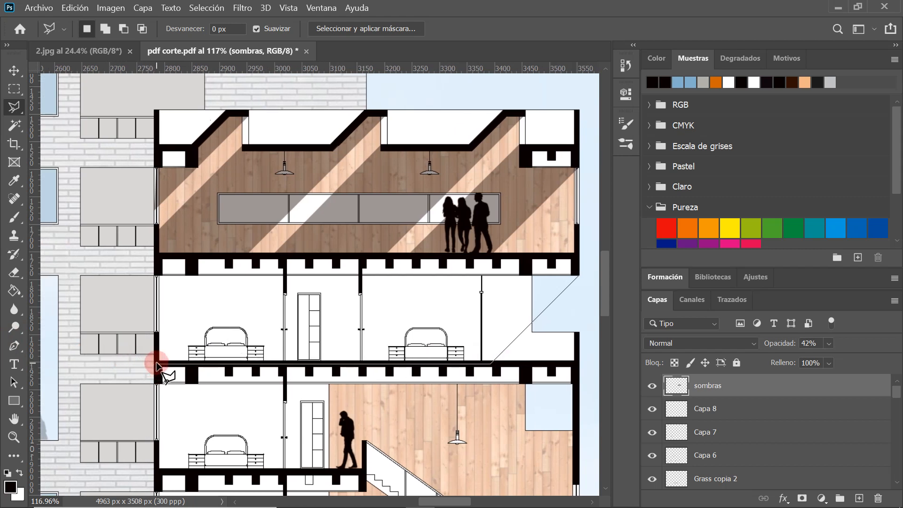
pyautogui.click(155, 365)
pyautogui.click(154, 275)
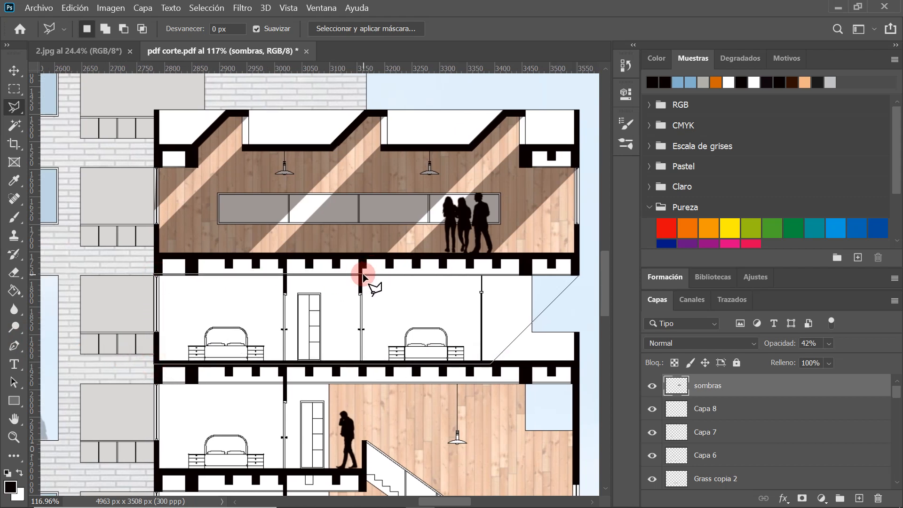
pyautogui.click(574, 275)
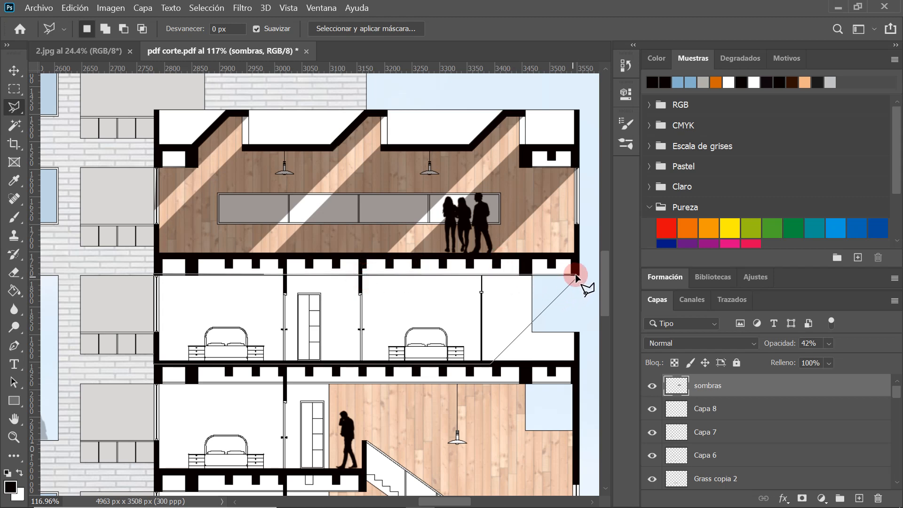
pyautogui.click(579, 276)
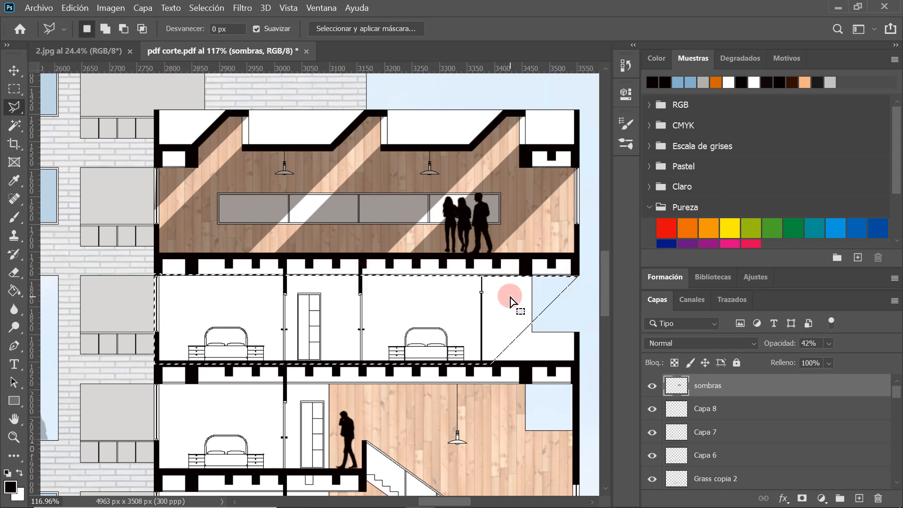
# - Fill the bedroom floor selection with the shadow colour on the sombras layer, and deselect it
pyautogui.rightClick(509, 298)
pyautogui.click(541, 221)
pyautogui.click(587, 91)
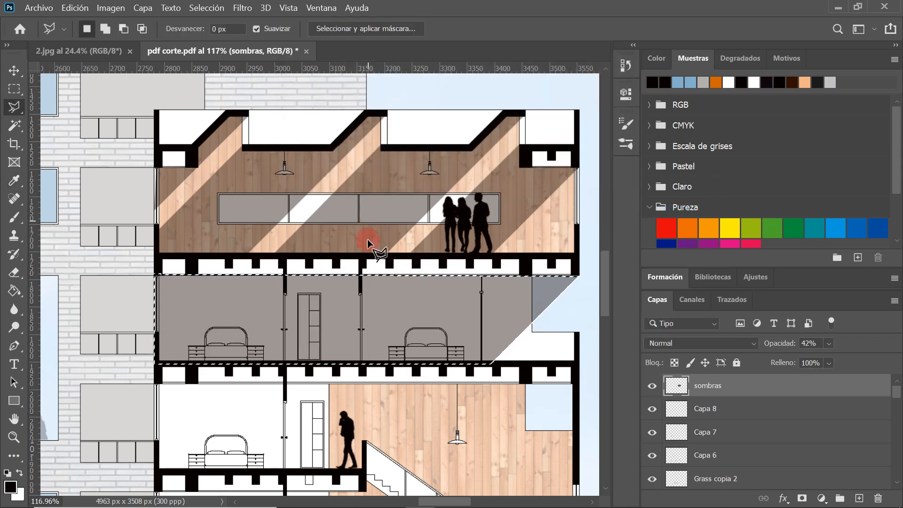
pyautogui.scroll(-2, 368, 222)
pyautogui.rightClick(349, 292)
pyautogui.click(393, 39)
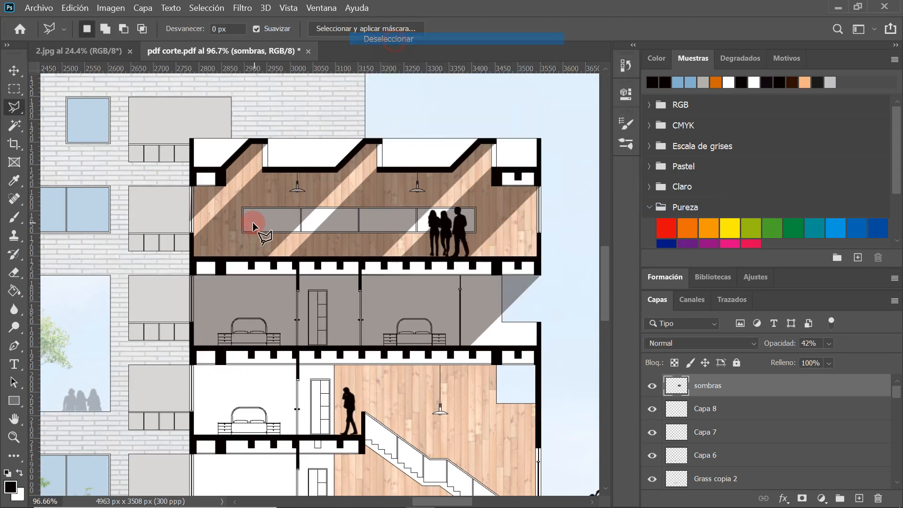
# - Select the open-air area outside the shaded bedroom floor with the Rectangular Marquee, delete the shadow inside it and deselect
pyautogui.scroll(-5, 253, 227)
pyautogui.scroll(5, 329, 358)
pyautogui.scroll(-3, 379, 267)
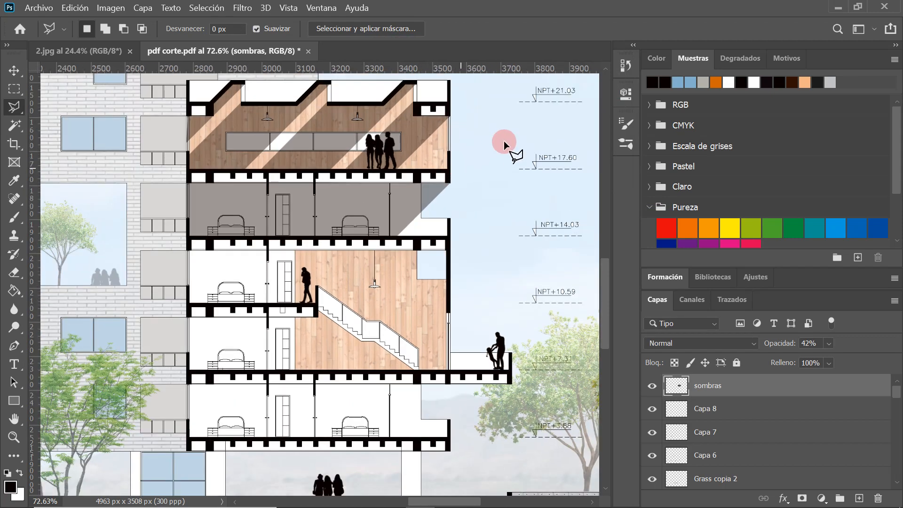
pyautogui.scroll(3, 496, 148)
pyautogui.click(13, 89)
pyautogui.scroll(5, 414, 200)
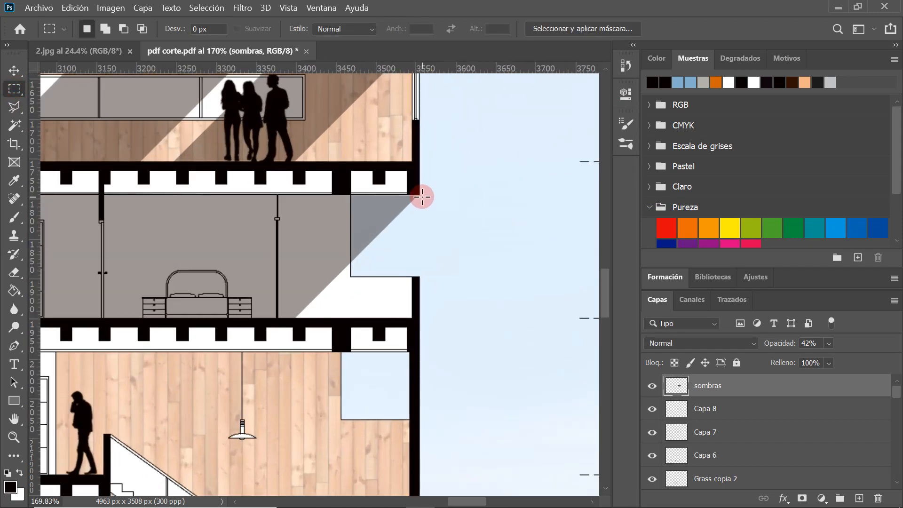
pyautogui.moveTo(420, 194); pyautogui.dragTo(351, 271)
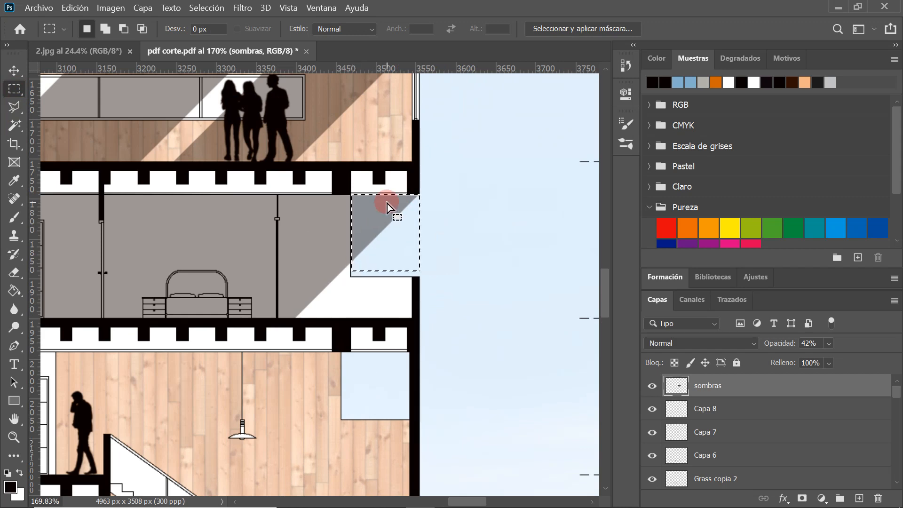
pyautogui.press('Delete')
pyautogui.rightClick(390, 214)
pyautogui.click(414, 204)
pyautogui.scroll(-2, 330, 232)
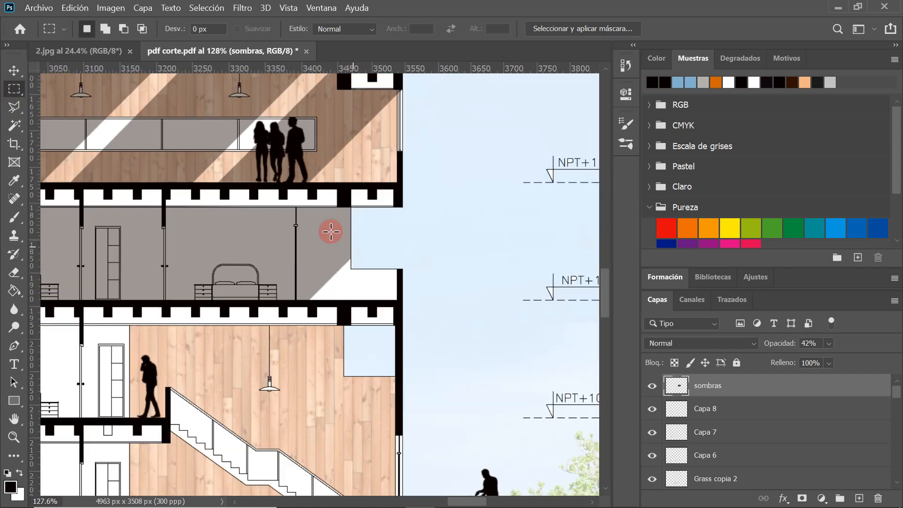
# - Start a Polygonal Lasso outline of the double-height stair floor with a diagonal from the outer window head to the slab, continuing to the opposite wall
pyautogui.click(16, 109)
pyautogui.scroll(-5, 450, 205)
pyautogui.scroll(3, 363, 380)
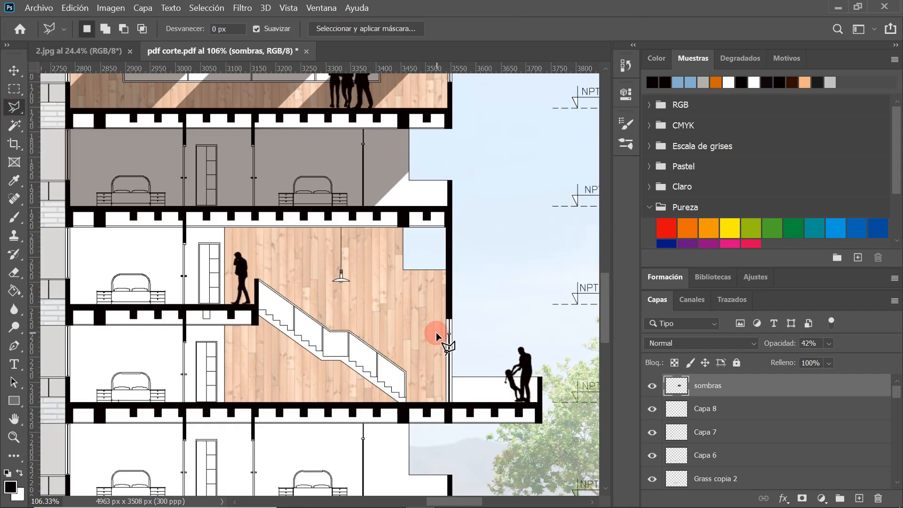
pyautogui.scroll(-3, 446, 325)
pyautogui.scroll(4, 419, 338)
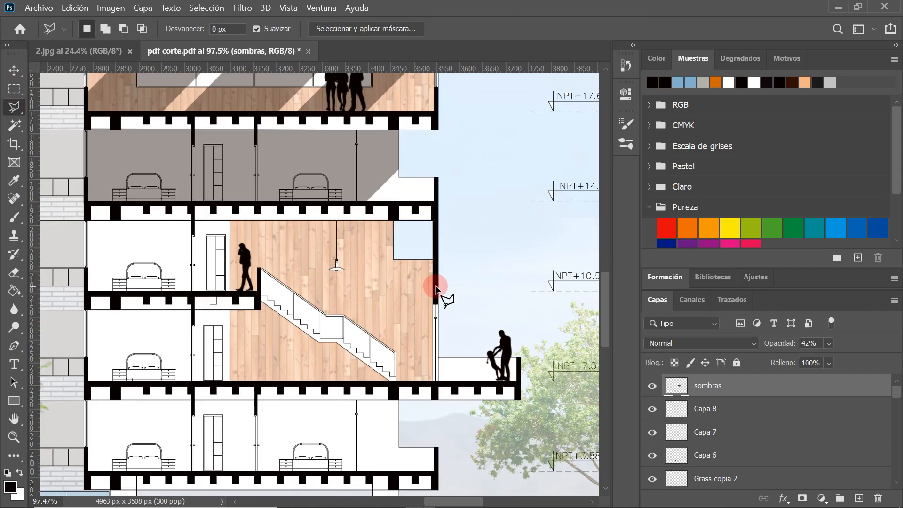
pyautogui.scroll(-2, 421, 281)
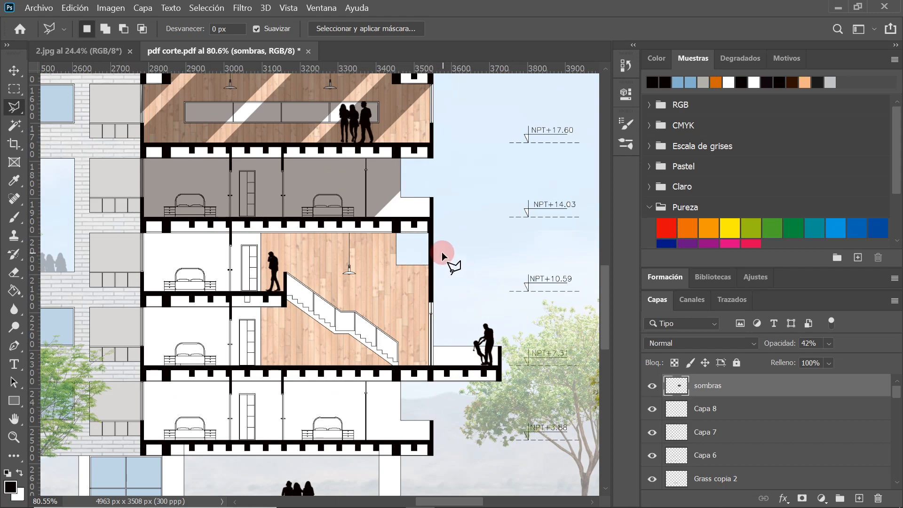
pyautogui.scroll(-2, 439, 256)
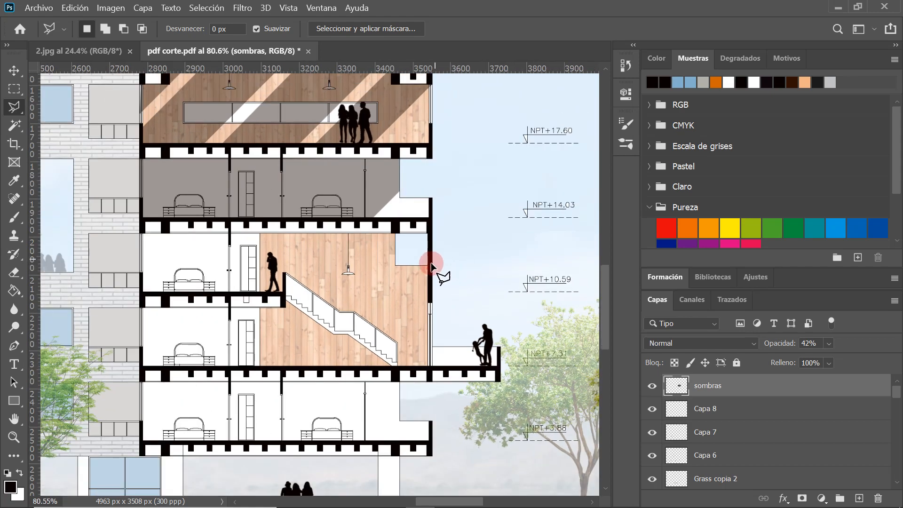
pyautogui.scroll(5, 384, 297)
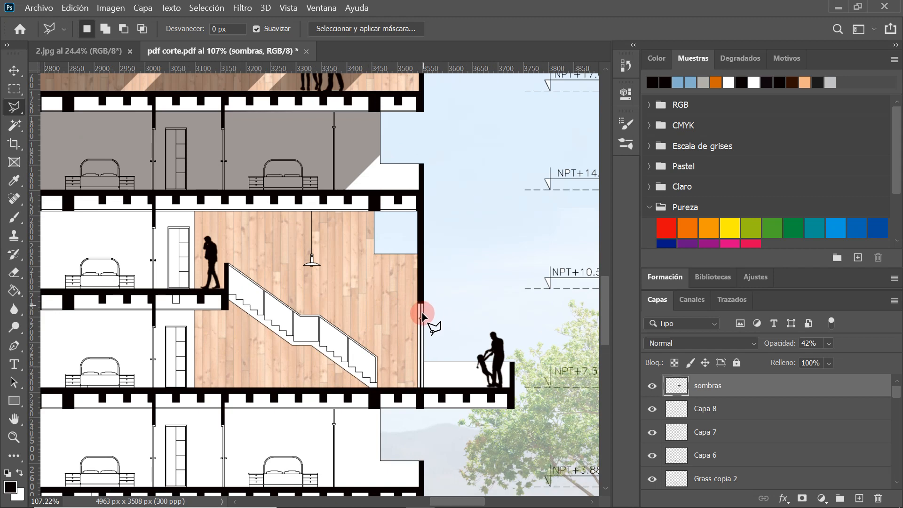
pyautogui.scroll(1, 422, 303)
pyautogui.click(425, 301)
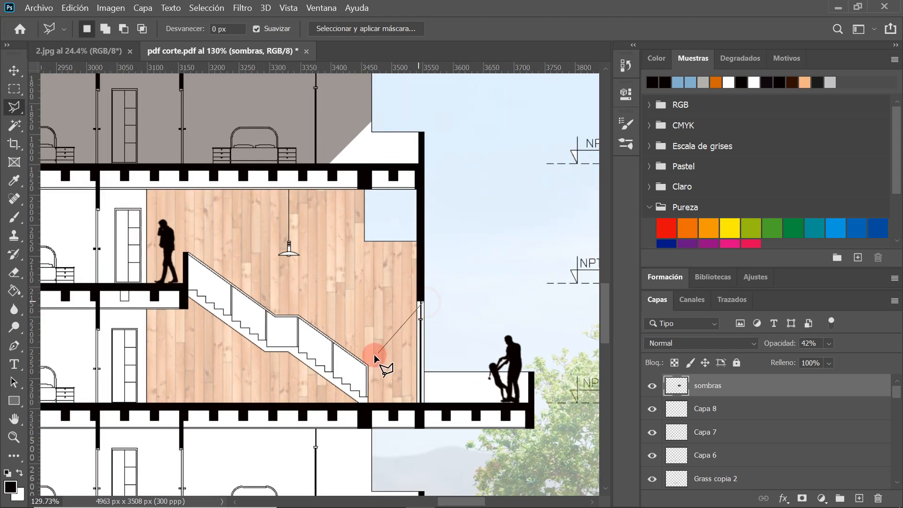
pyautogui.click(323, 404)
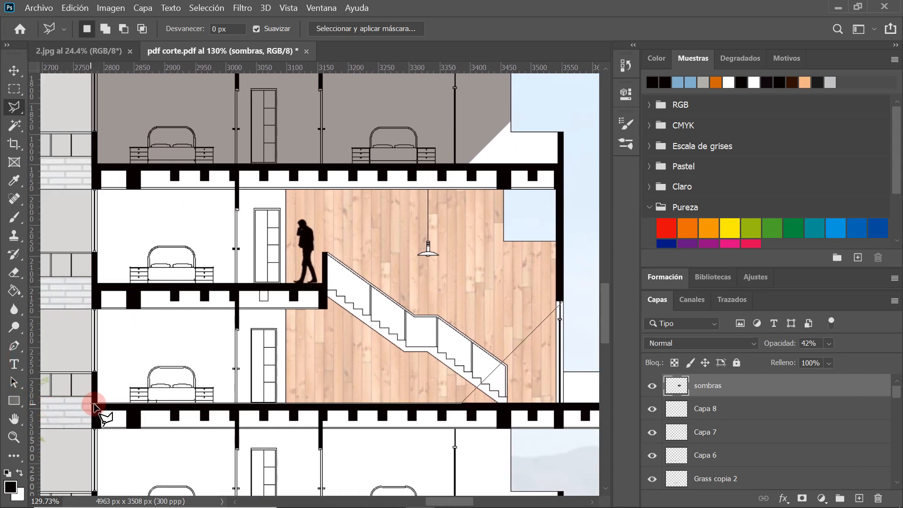
pyautogui.click(92, 405)
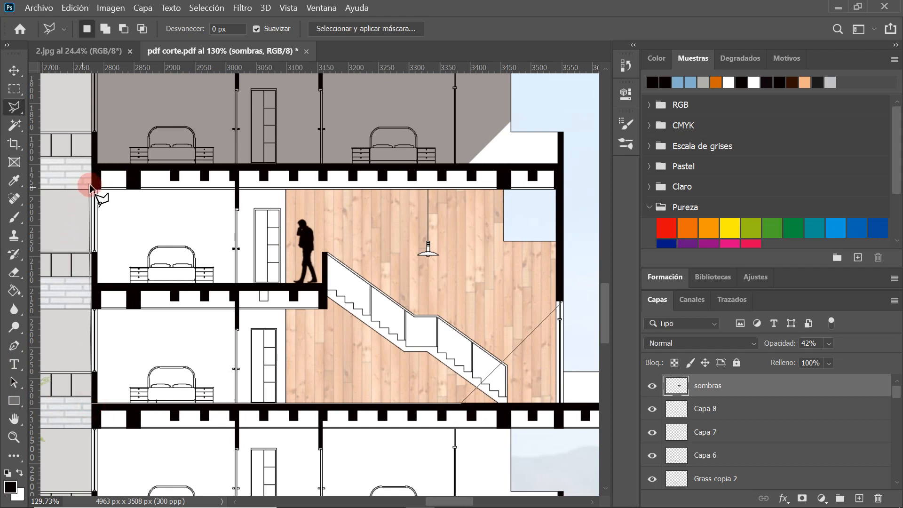
pyautogui.click(92, 306)
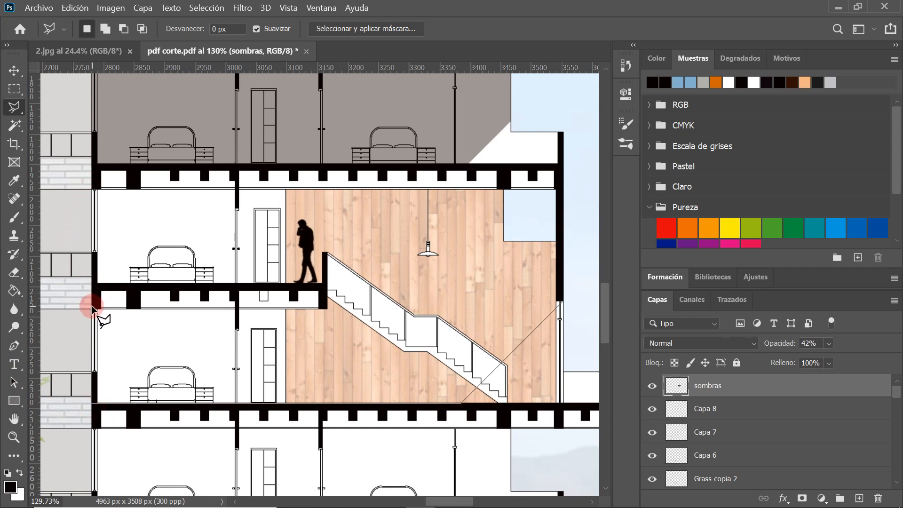
# - Trace the lasso outline around the intermediate bedroom slab up to the stair landing edge and back, keeping the slab out of the selection
pyautogui.click(103, 311)
pyautogui.click(160, 313)
pyautogui.click(325, 310)
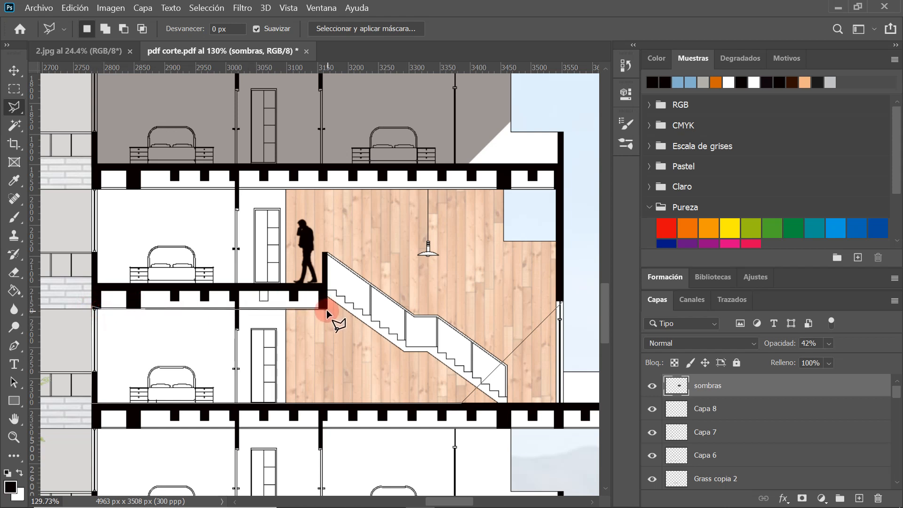
pyautogui.click(329, 256)
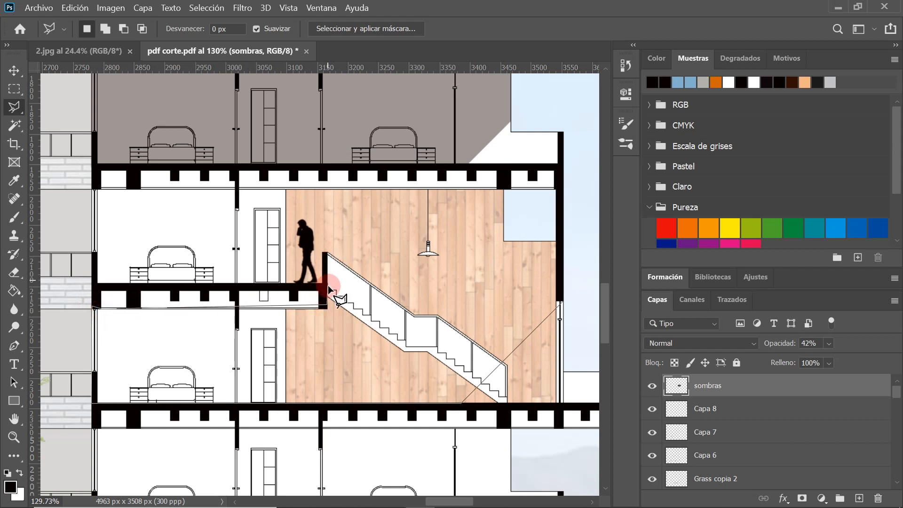
pyautogui.click(324, 310)
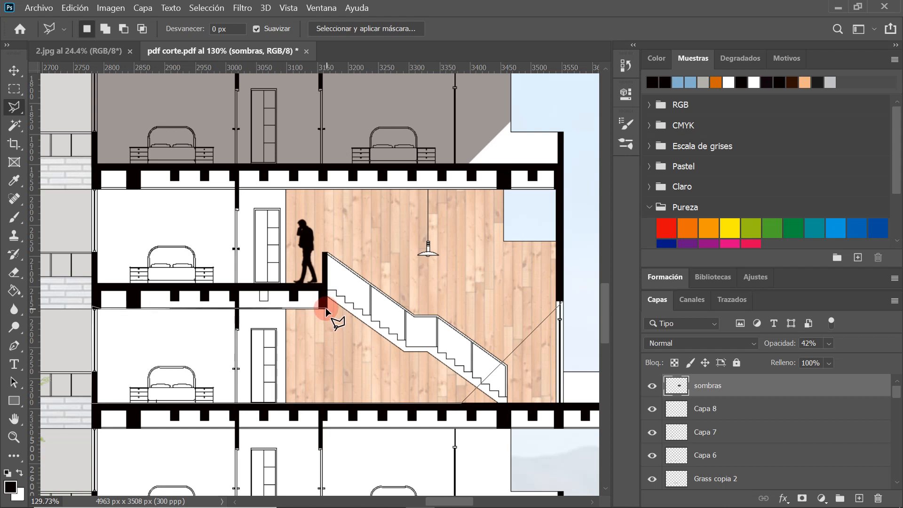
pyautogui.click(321, 288)
pyautogui.click(213, 290)
pyautogui.click(93, 287)
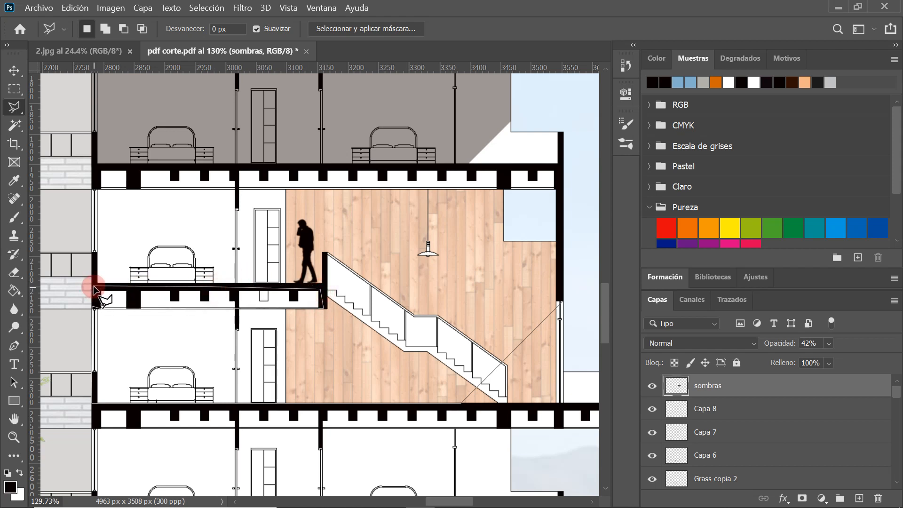
# - Close the stair floor outline up the bedroom wall, along the ceiling and down the outer wall to the diagonal's starting point
pyautogui.click(92, 192)
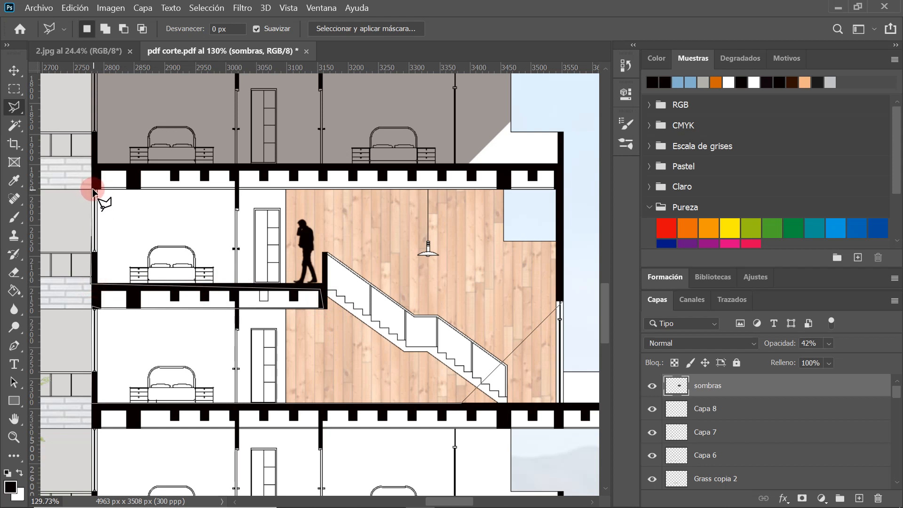
pyautogui.click(98, 194)
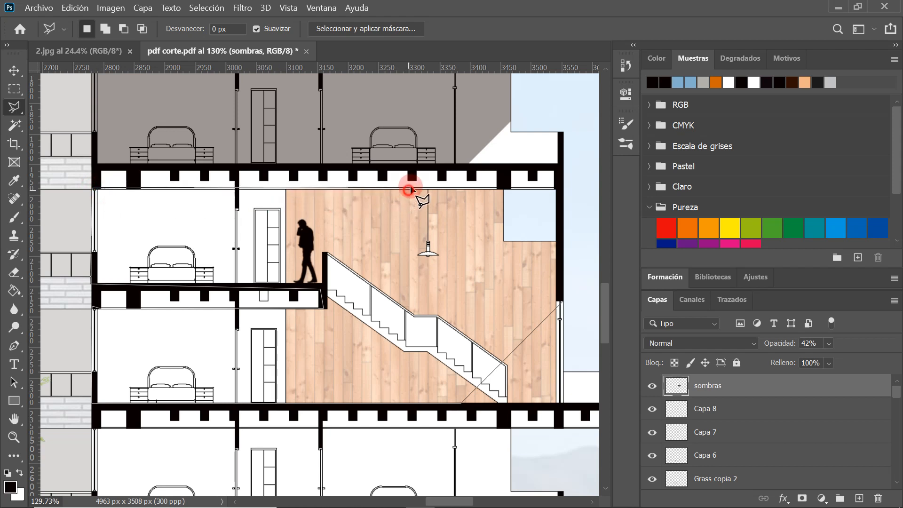
pyautogui.click(559, 189)
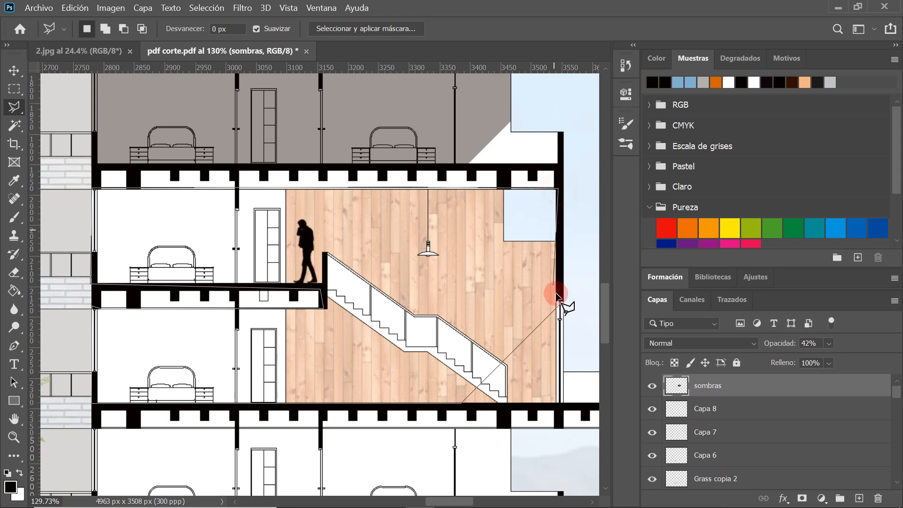
pyautogui.click(563, 301)
# - Fill the stair floor selection with the shadow colour in Normal mode at 100% opacity on the sombras layer, and deselect it
pyautogui.scroll(-3, 436, 305)
pyautogui.rightClick(400, 301)
pyautogui.click(419, 214)
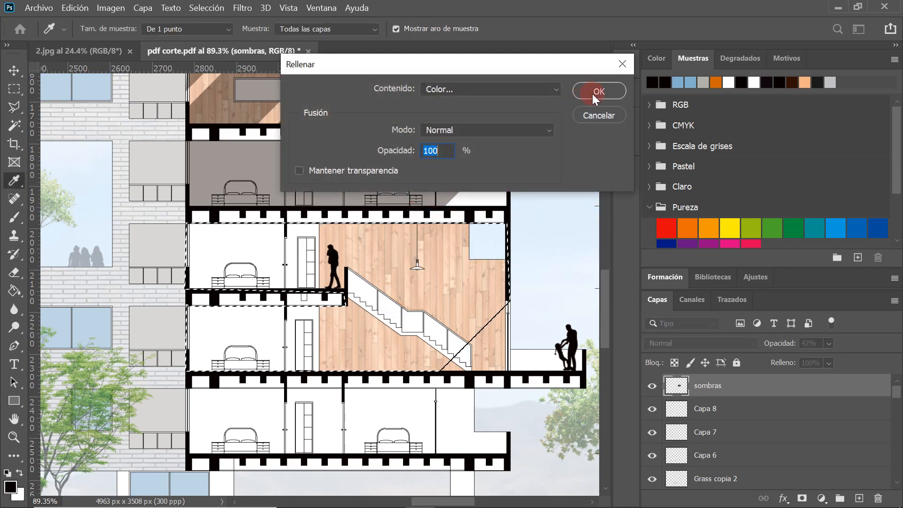
pyautogui.click(578, 96)
pyautogui.rightClick(335, 281)
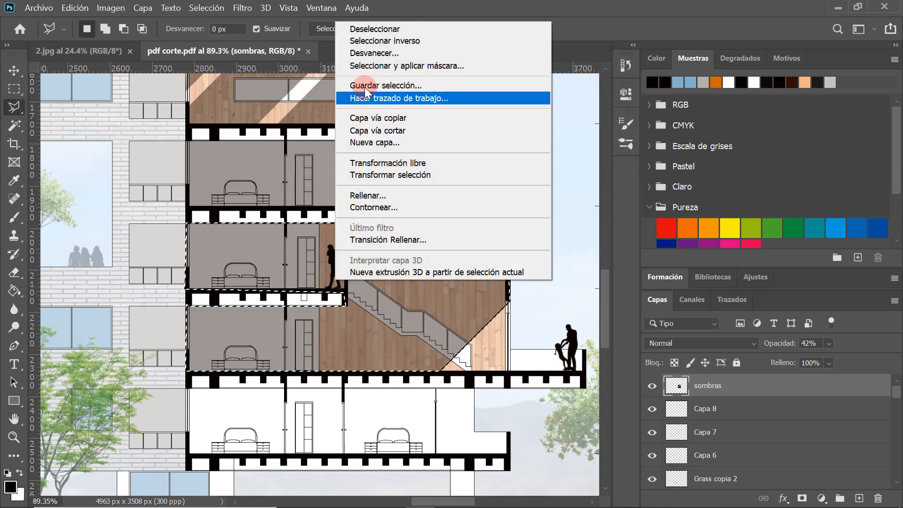
pyautogui.click(371, 29)
# - Select the bedroom floor below the stair hall with the Rectangular Marquee, starting at its ceiling corner beside the brick facade
pyautogui.scroll(-3, 343, 347)
pyautogui.scroll(2, 343, 360)
pyautogui.scroll(2, 461, 306)
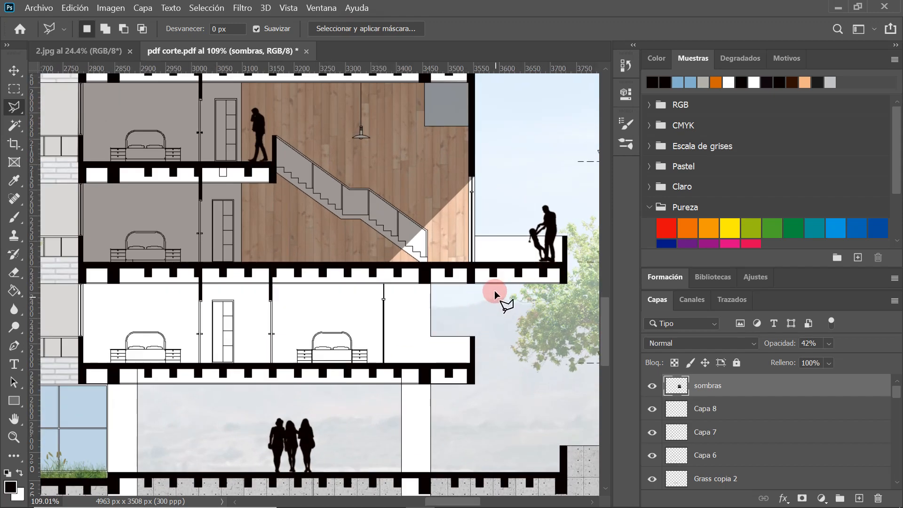
pyautogui.scroll(-1, 496, 297)
pyautogui.scroll(3, 530, 285)
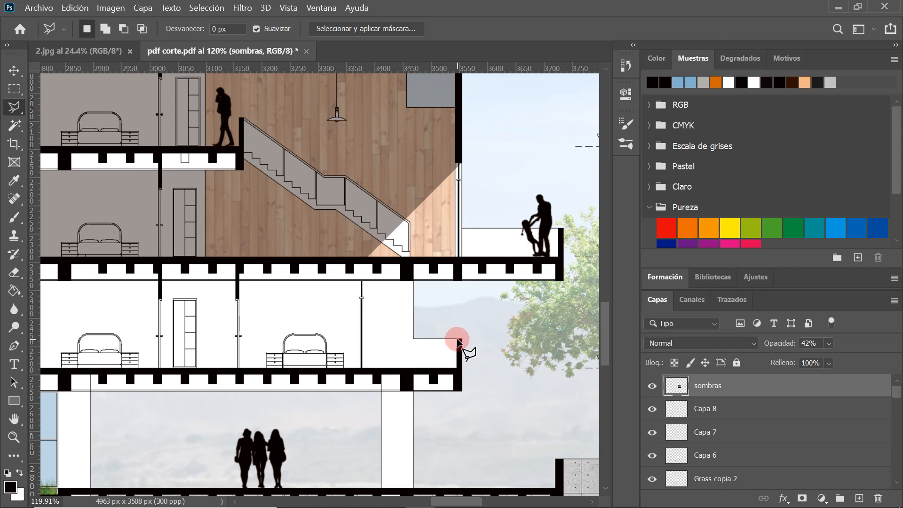
pyautogui.scroll(-1, 459, 340)
pyautogui.click(14, 88)
pyautogui.scroll(1, 167, 317)
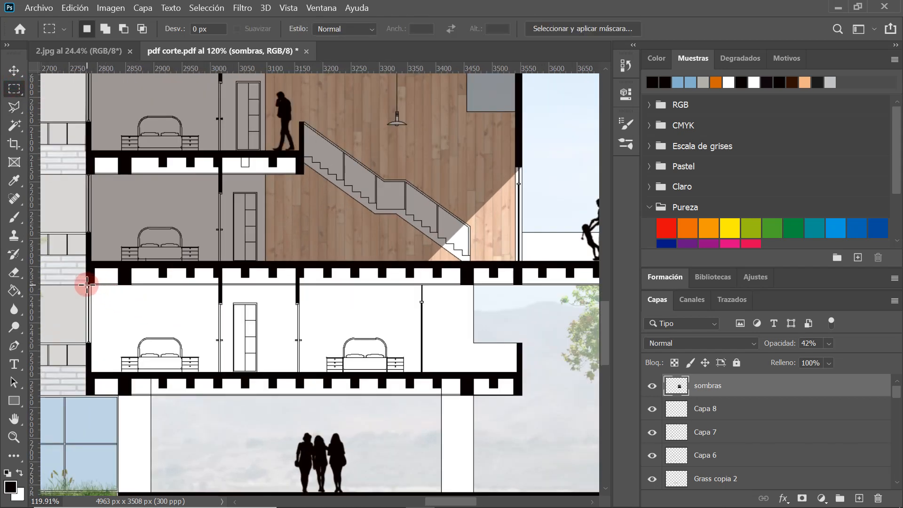
# - Fill the lowest bedroom floor, wall to wall, with the shadow colour in Normal mode at 100% opacity on the sombras layer, then deselect
pyautogui.moveTo(86, 285); pyautogui.dragTo(519, 375)
pyautogui.rightClick(444, 337)
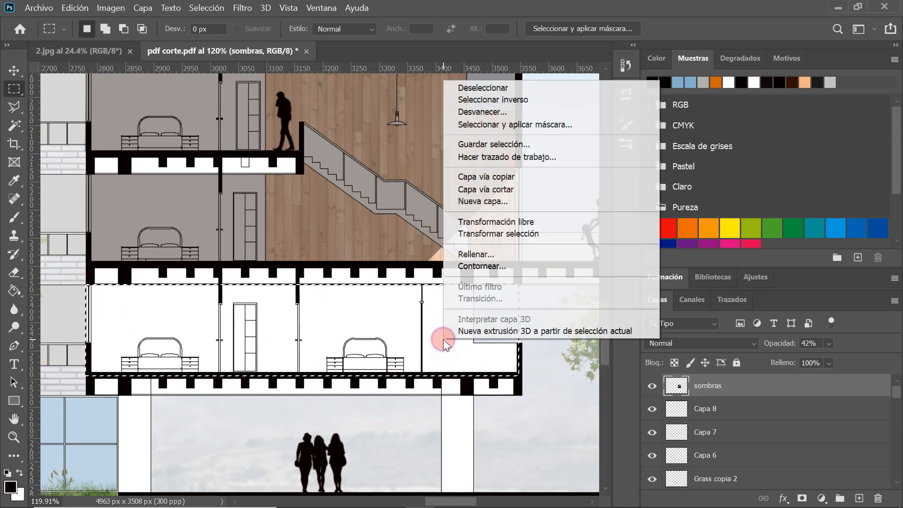
pyautogui.click(452, 253)
pyautogui.click(590, 90)
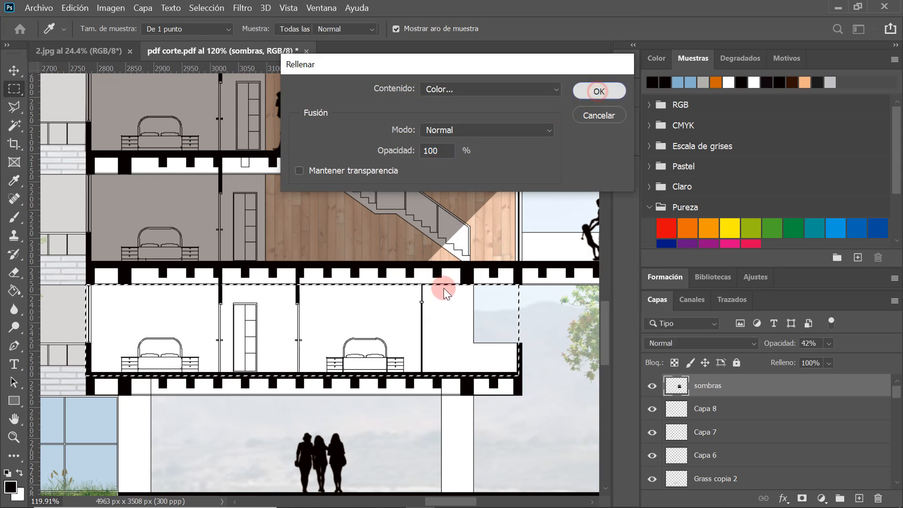
pyautogui.rightClick(419, 353)
pyautogui.click(480, 102)
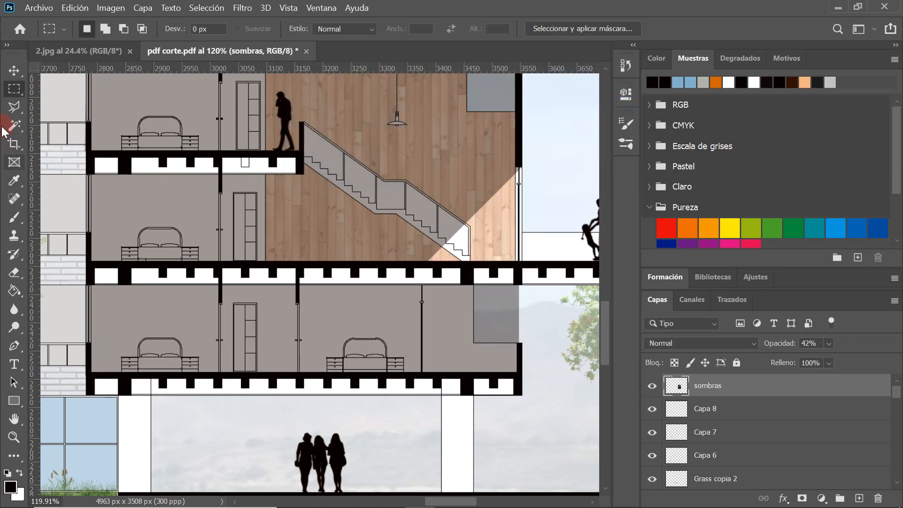
# - Erase the shadow from the rectangular open-air notch above the parapet at the right end of the lowest bedroom floor, and deselect
pyautogui.hscroll(5, 486, 262)
pyautogui.scroll(3, 433, 264)
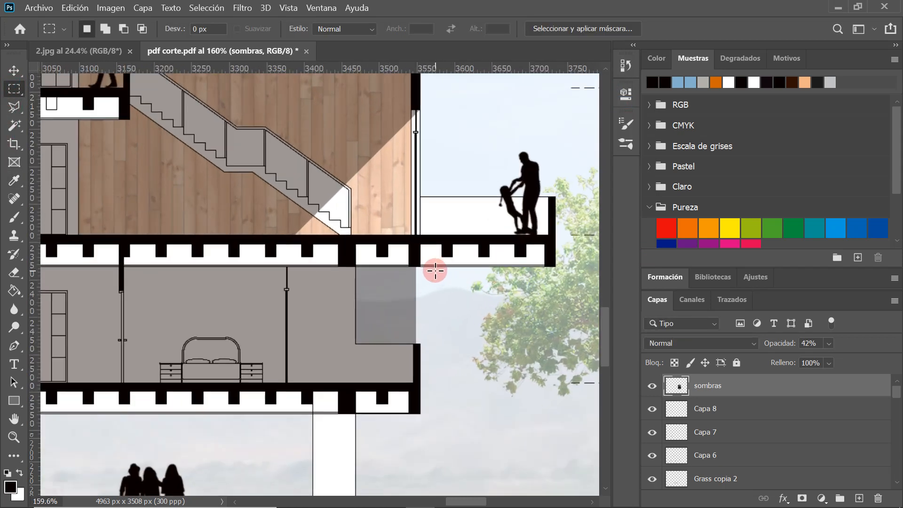
pyautogui.moveTo(437, 267); pyautogui.dragTo(356, 343)
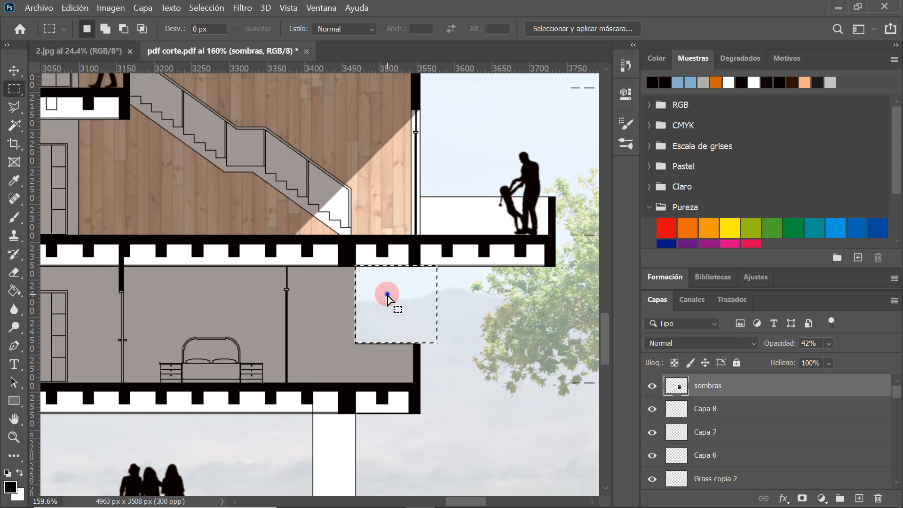
pyautogui.rightClick(388, 296)
pyautogui.click(421, 42)
pyautogui.scroll(-5, 368, 312)
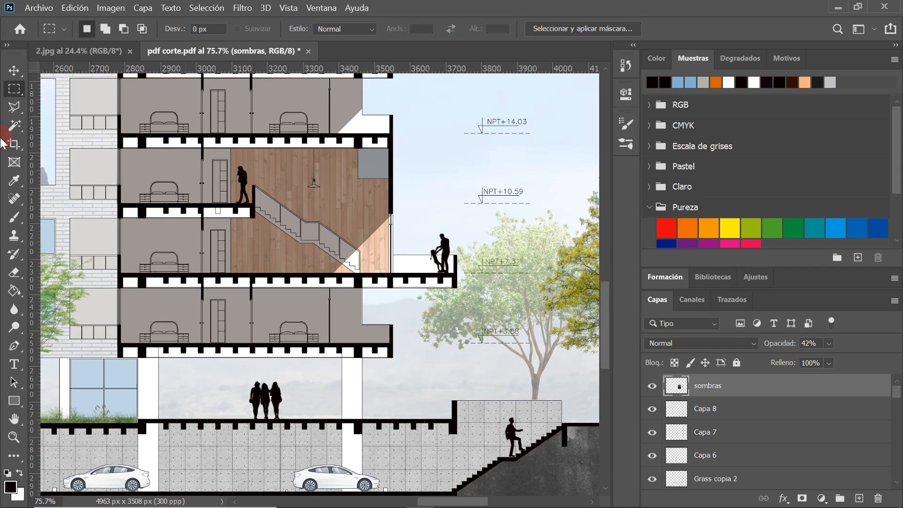
# - Outline a triangular shadow with the Polygonal Lasso from the overhanging slab's end down to the right ground-floor column, fill it, and deselect
pyautogui.click(8, 104)
pyautogui.scroll(-2, 252, 403)
pyautogui.scroll(4, 282, 400)
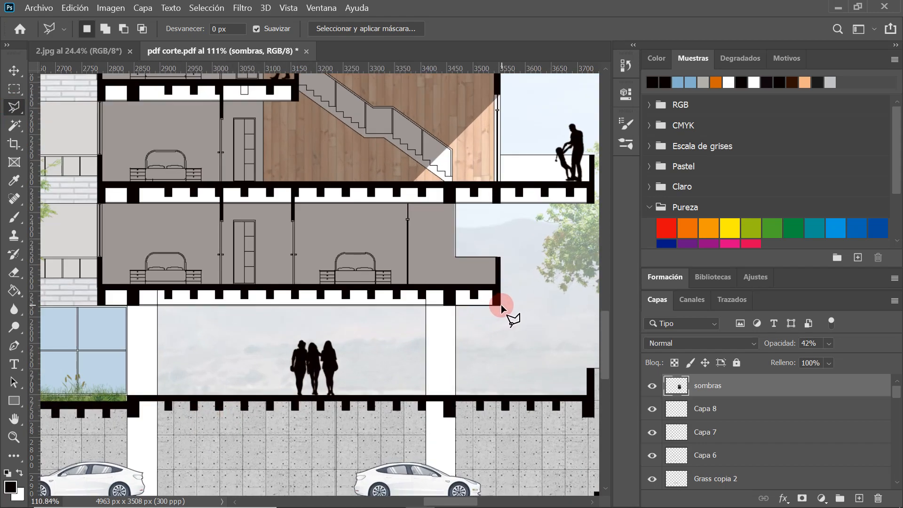
pyautogui.click(497, 308)
pyautogui.click(438, 365)
pyautogui.click(500, 306)
pyautogui.click(425, 382)
pyautogui.click(427, 303)
pyautogui.click(501, 304)
pyautogui.rightClick(455, 325)
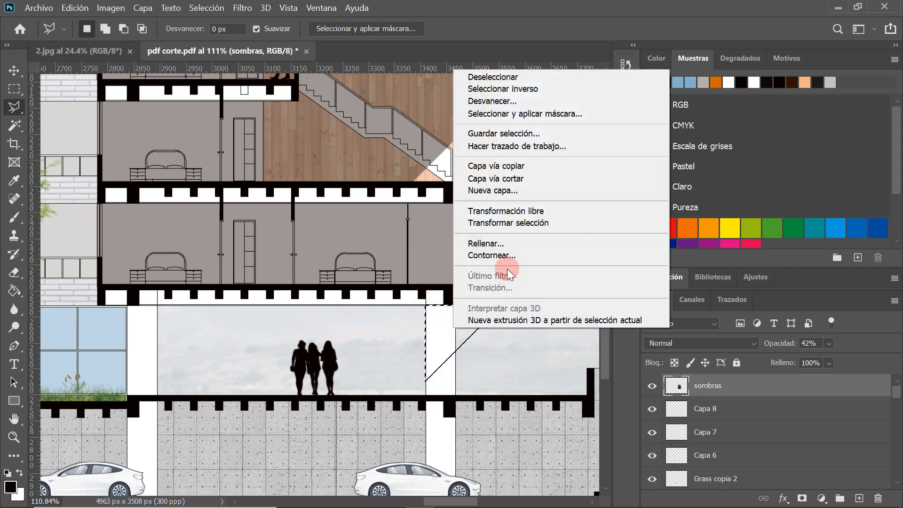
pyautogui.click(479, 243)
pyautogui.click(589, 91)
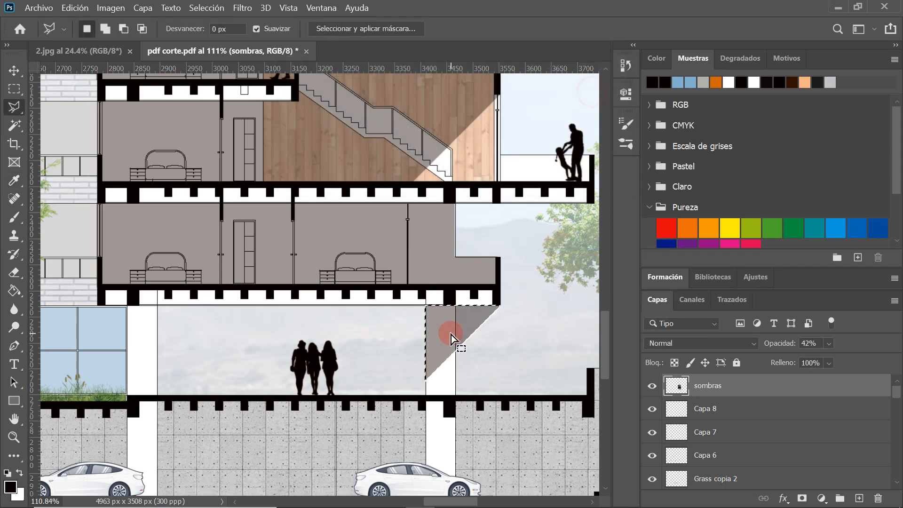
pyautogui.rightClick(453, 335)
pyautogui.click(490, 83)
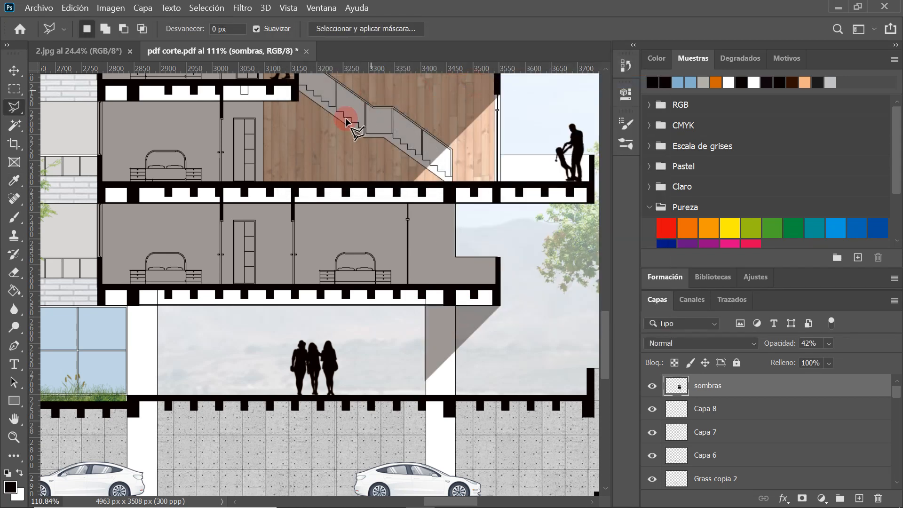
# - Delete the part of the triangular shadow that extends beyond the right side of the ground-floor column, and clear the selection
pyautogui.scroll(-2, 310, 145)
pyautogui.scroll(-2, 312, 148)
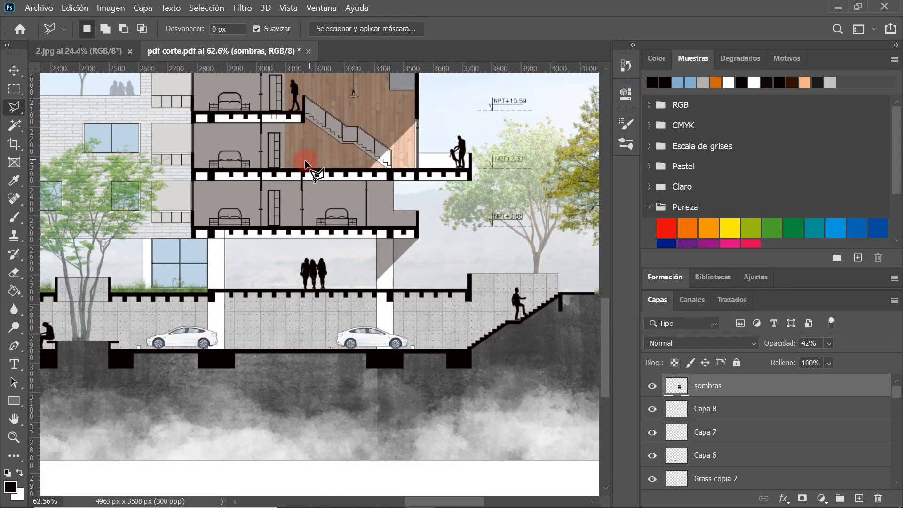
pyautogui.scroll(3, 270, 261)
pyautogui.scroll(2, 198, 249)
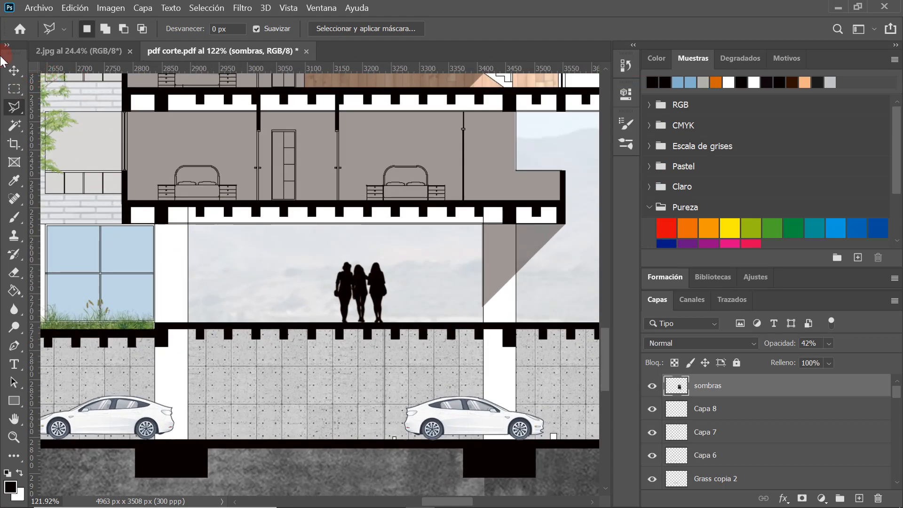
pyautogui.click(13, 88)
pyautogui.scroll(3, 564, 223)
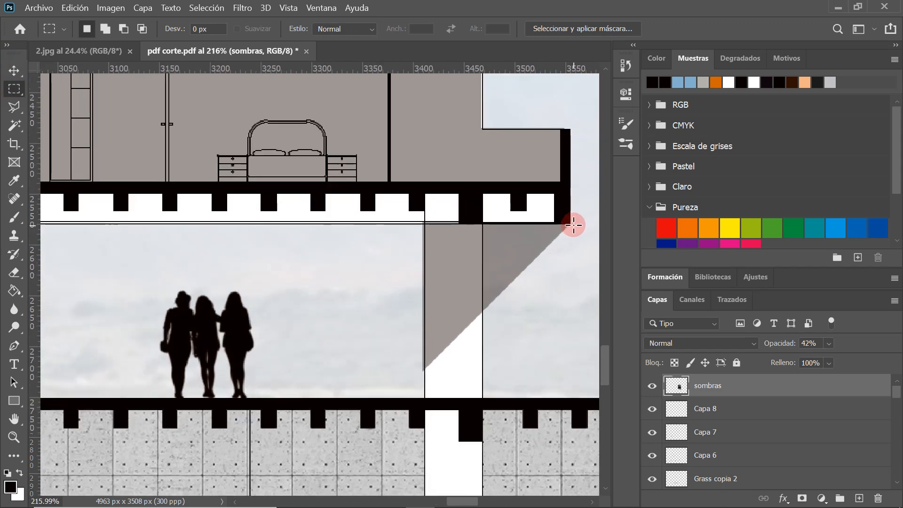
pyautogui.moveTo(571, 224); pyautogui.dragTo(483, 326)
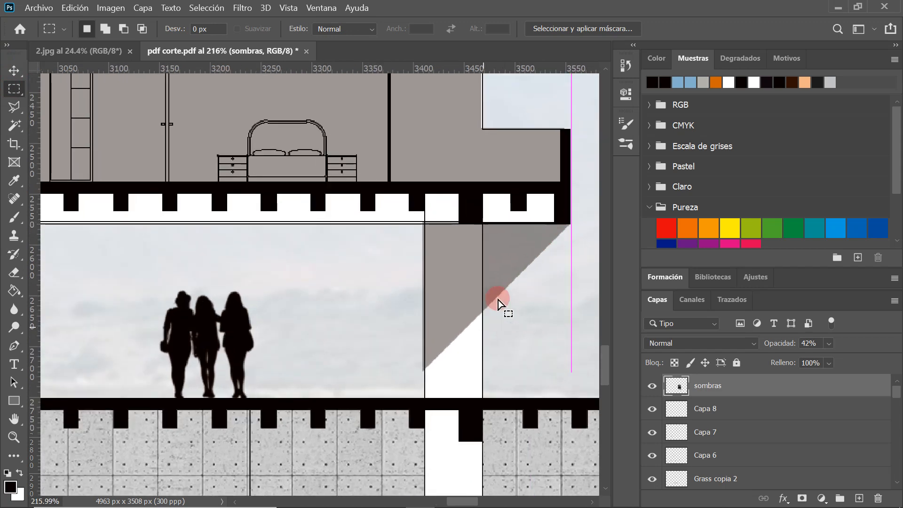
pyautogui.press('Delete')
pyautogui.rightClick(498, 278)
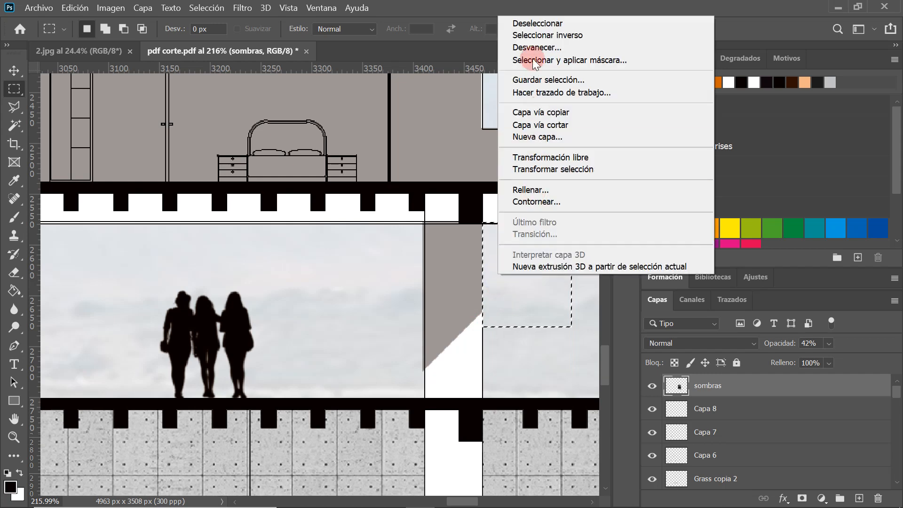
pyautogui.click(529, 22)
# - Trim the shadow overlap along the left edge of the right ground-floor column using a narrow rectangular selection, and deselect
pyautogui.moveTo(425, 215); pyautogui.dragTo(396, 374)
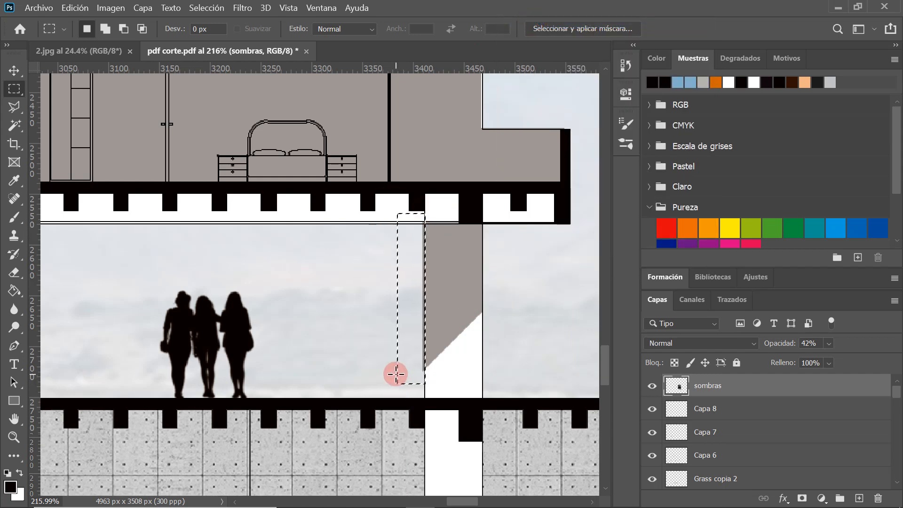
pyautogui.rightClick(419, 337)
pyautogui.click(437, 85)
# - Fill the whole ground-floor column beside the blue window with the shadow colour at 100% opacity, and deselect
pyautogui.scroll(-3, 425, 236)
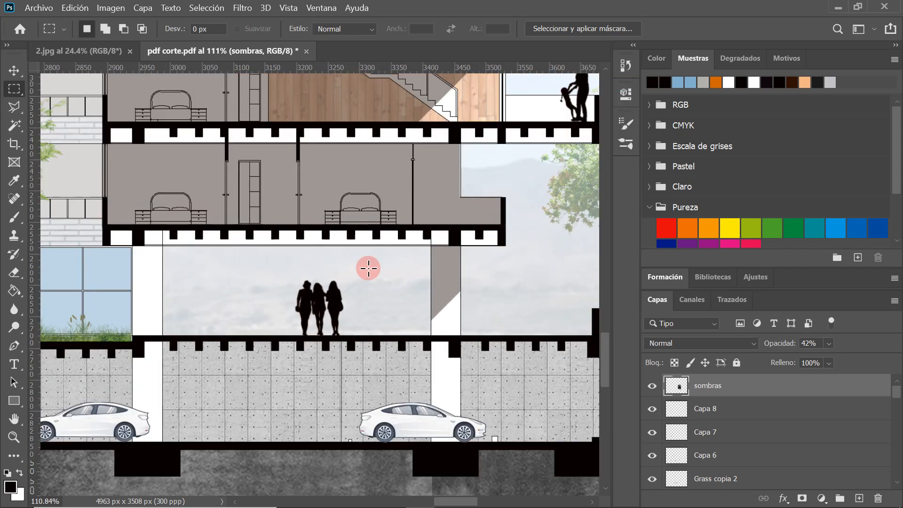
pyautogui.scroll(3, 77, 262)
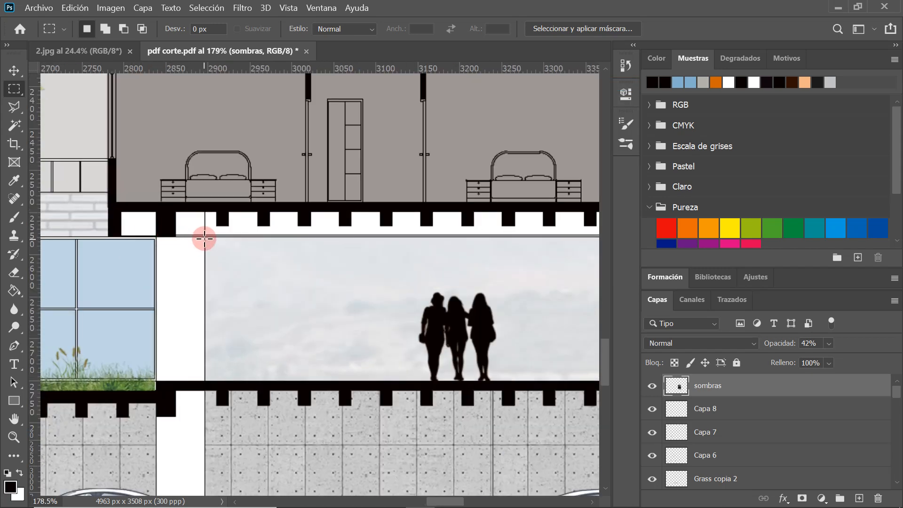
pyautogui.moveTo(205, 237); pyautogui.dragTo(156, 380)
pyautogui.rightClick(174, 297)
pyautogui.click(227, 206)
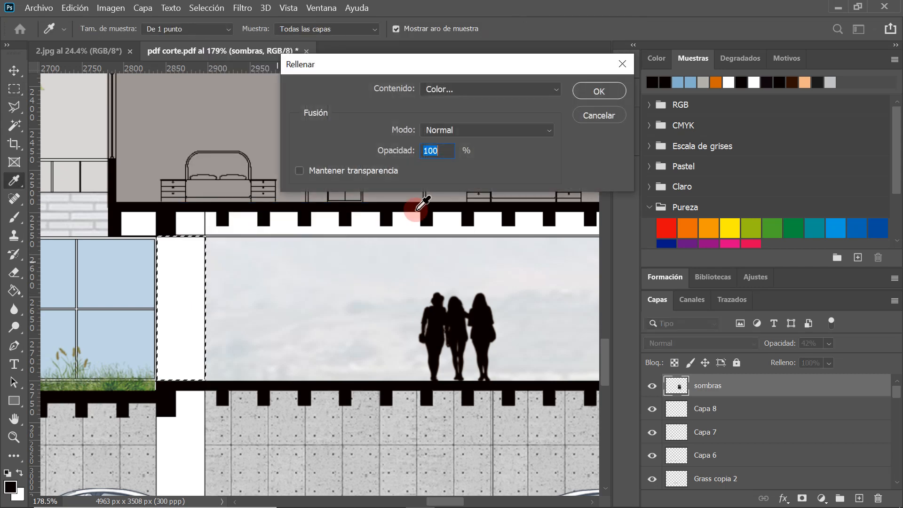
pyautogui.click(607, 90)
pyautogui.scroll(-3, 211, 279)
pyautogui.rightClick(195, 282)
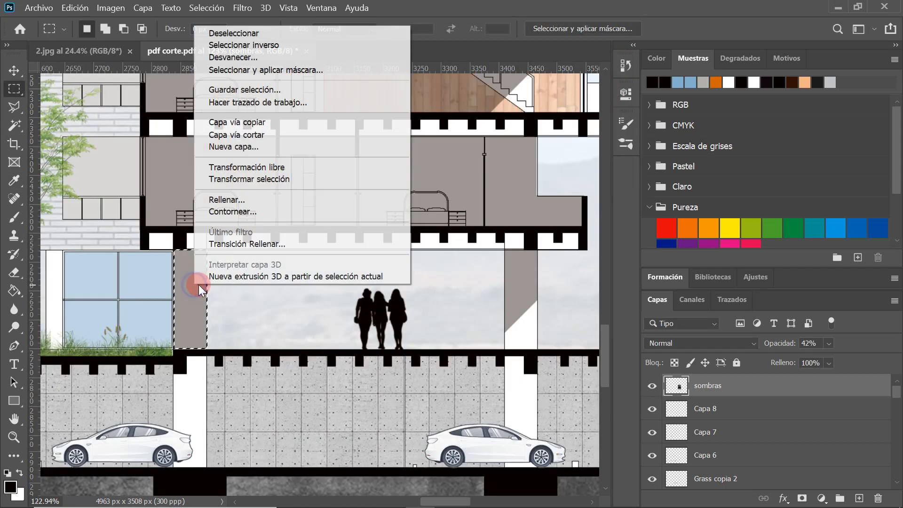
pyautogui.click(226, 33)
# - Examine the shading of the right-hand building and the still unshaded basement parking level
pyautogui.scroll(-3, 286, 269)
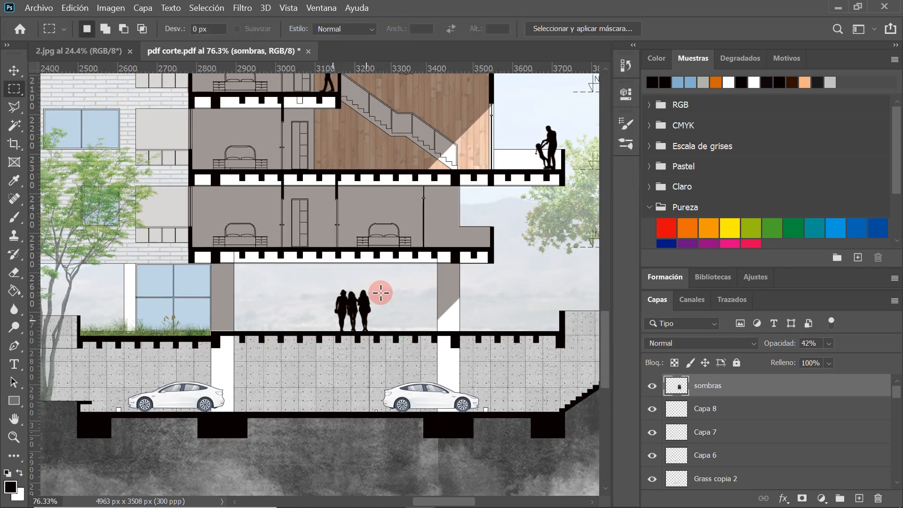
pyautogui.scroll(-2, 405, 293)
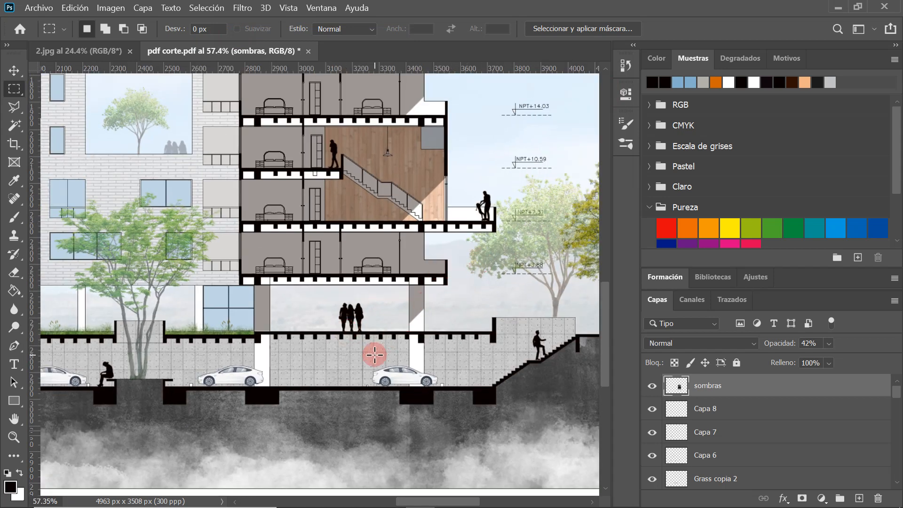
pyautogui.scroll(1, 412, 306)
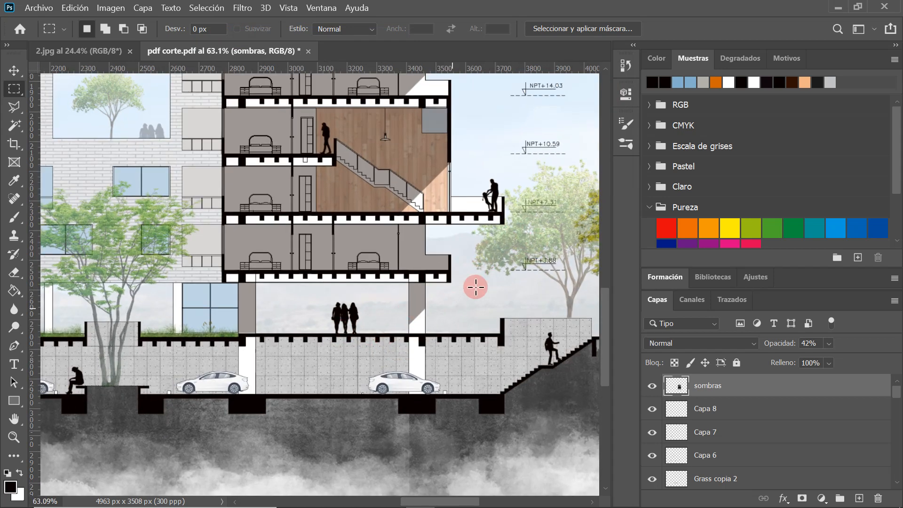
pyautogui.scroll(-3, 348, 322)
pyautogui.scroll(-1, 349, 320)
pyautogui.scroll(2, 345, 317)
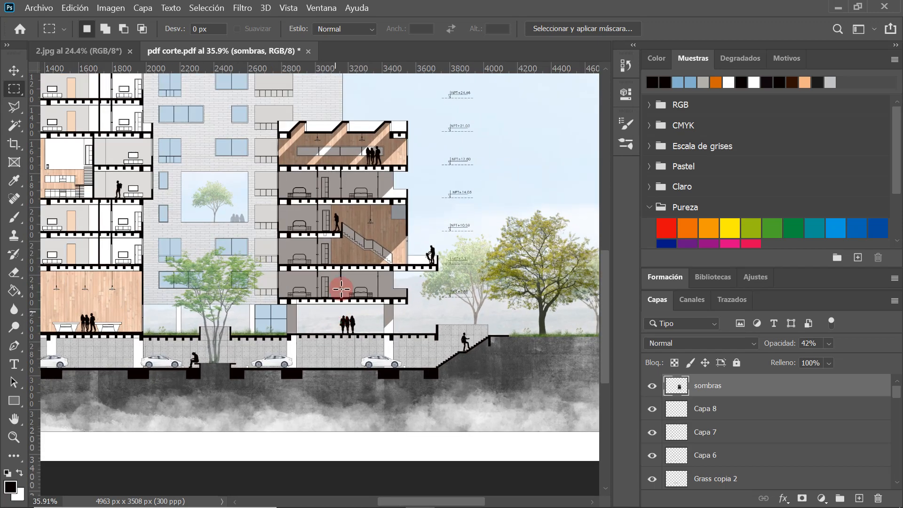
pyautogui.scroll(-2, 351, 256)
pyautogui.scroll(2, 395, 376)
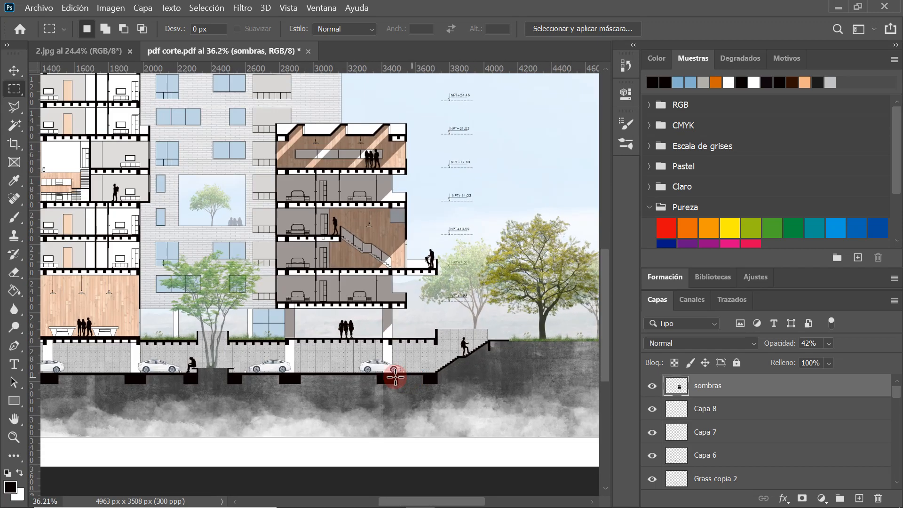
pyautogui.click(13, 108)
pyautogui.scroll(4, 424, 343)
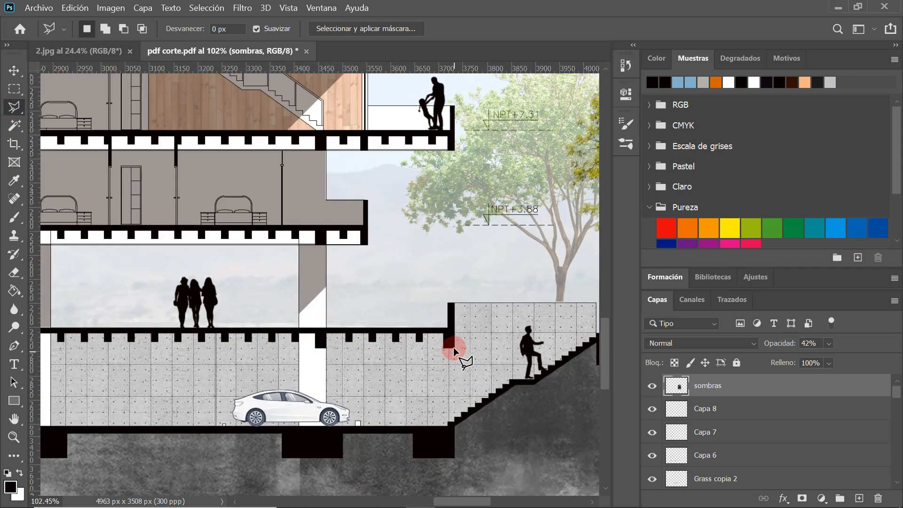
pyautogui.click(455, 348)
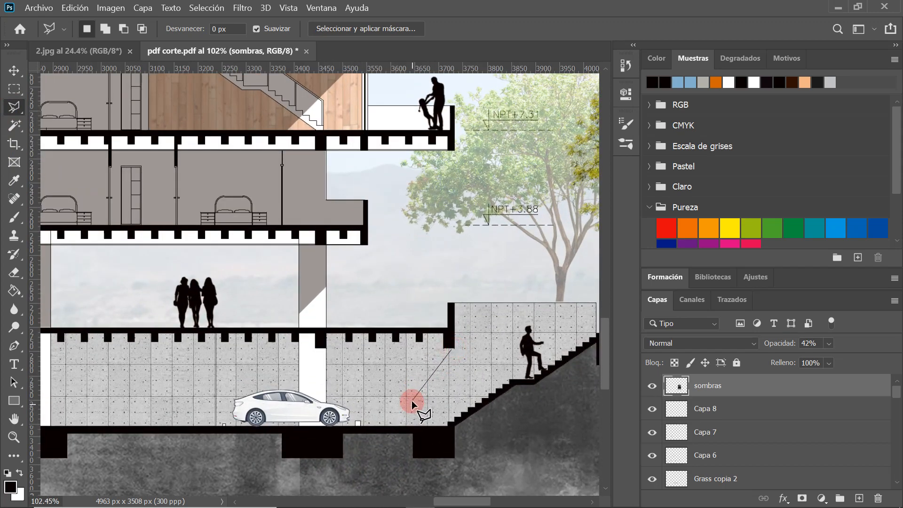
pyautogui.scroll(-2, 445, 368)
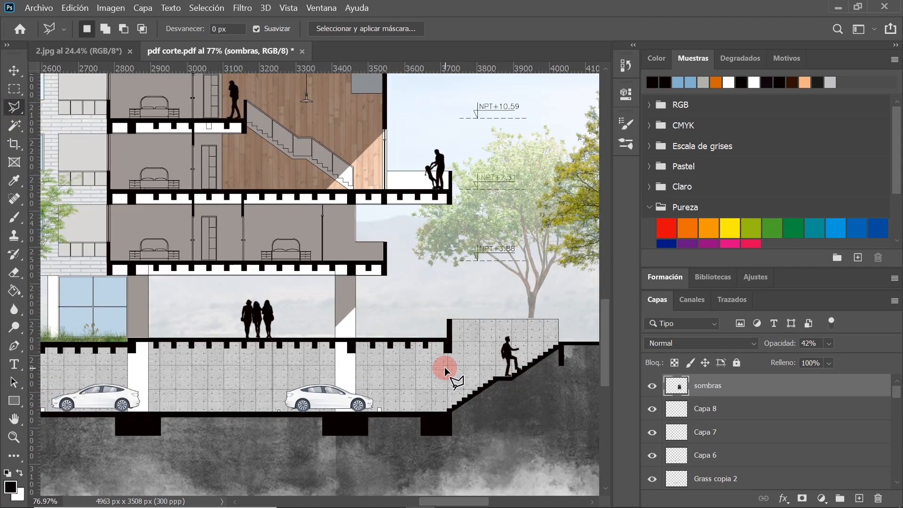
# - Select the full basement parking level from the right retaining wall to the left staircase, fill it with the shadow colour, and deselect
pyautogui.click(14, 88)
pyautogui.scroll(1, 386, 351)
pyautogui.scroll(1, 489, 337)
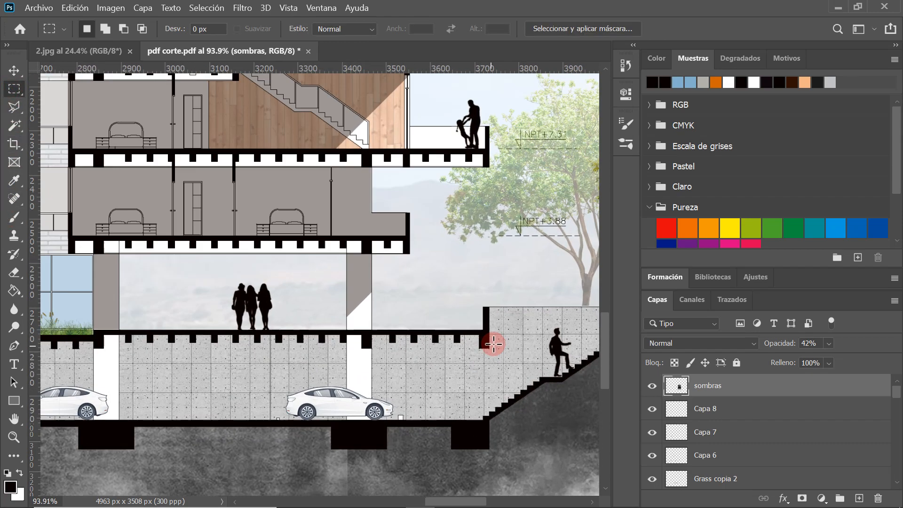
pyautogui.moveTo(490, 332); pyautogui.dragTo(83, 425)
pyautogui.rightClick(227, 356)
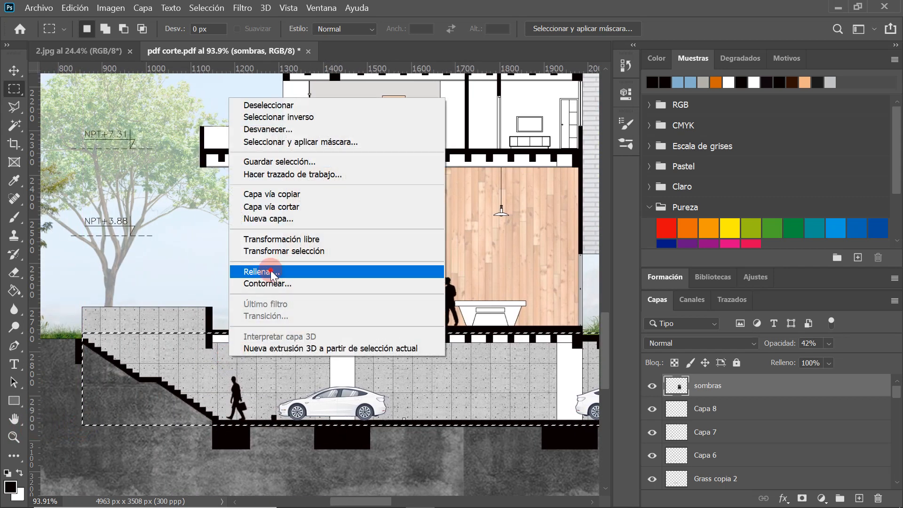
pyautogui.click(285, 273)
pyautogui.click(597, 93)
pyautogui.scroll(-3, 199, 355)
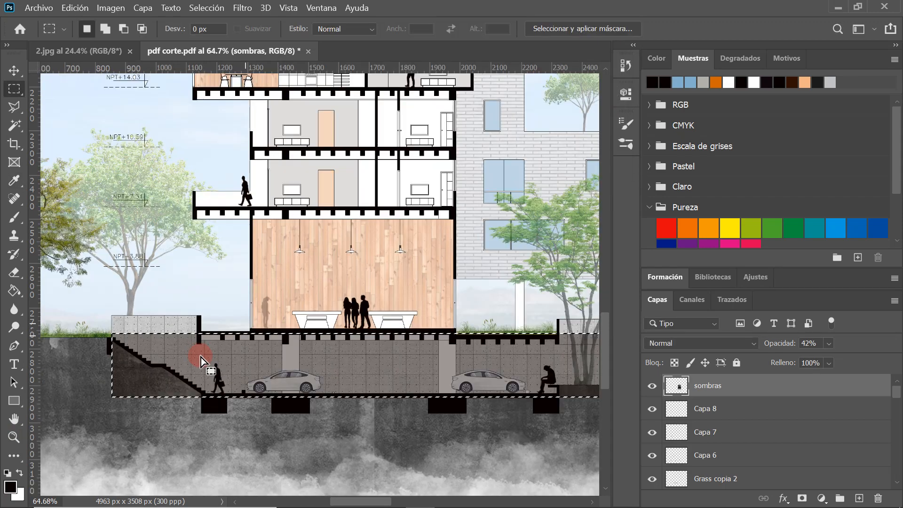
pyautogui.rightClick(205, 345)
pyautogui.click(256, 100)
pyautogui.scroll(-3, 174, 266)
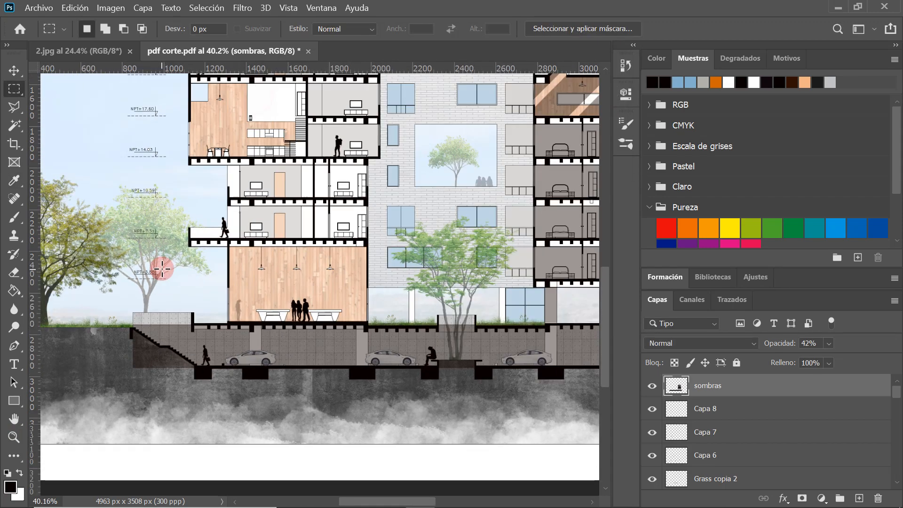
# - Remove the shadow from a triangular area at the right end of the basement, beside the exterior stairs, and deselect
pyautogui.click(7, 108)
pyautogui.scroll(-3, 60, 238)
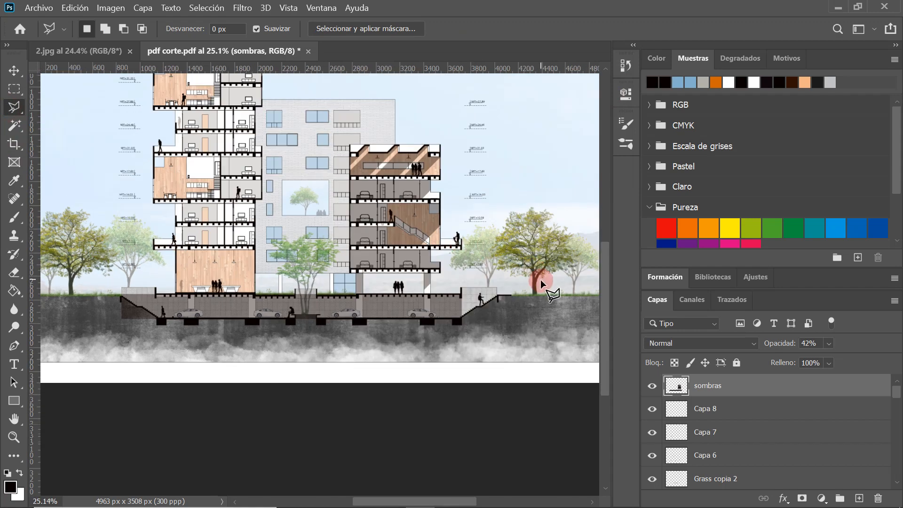
pyautogui.scroll(5, 511, 296)
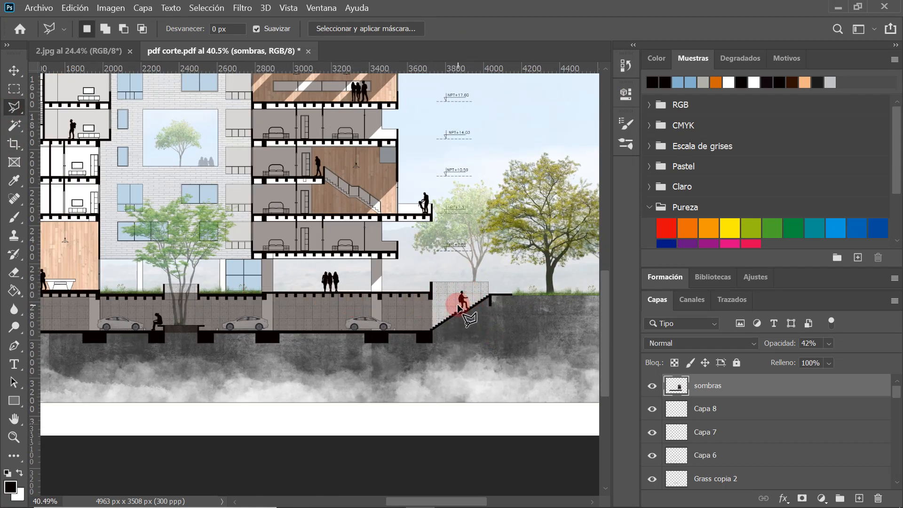
pyautogui.scroll(6, 428, 311)
pyautogui.scroll(2, 428, 295)
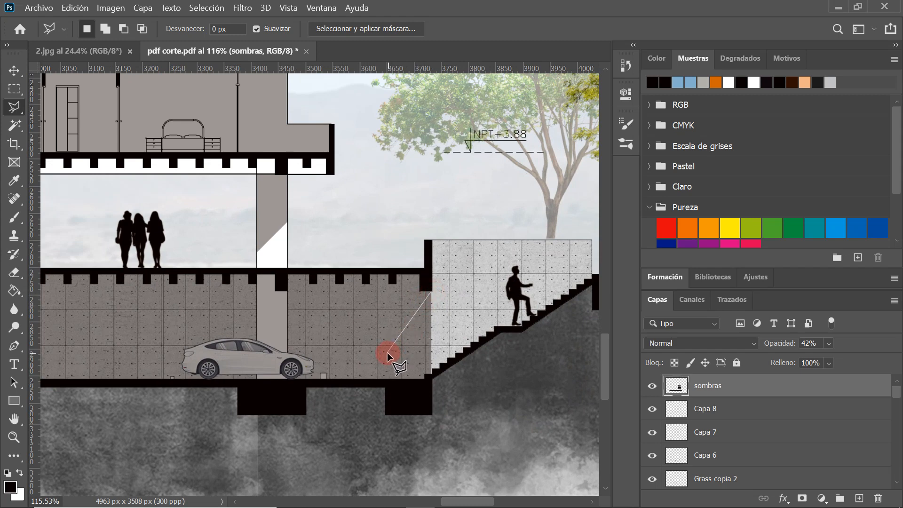
pyautogui.click(432, 380)
pyautogui.click(440, 293)
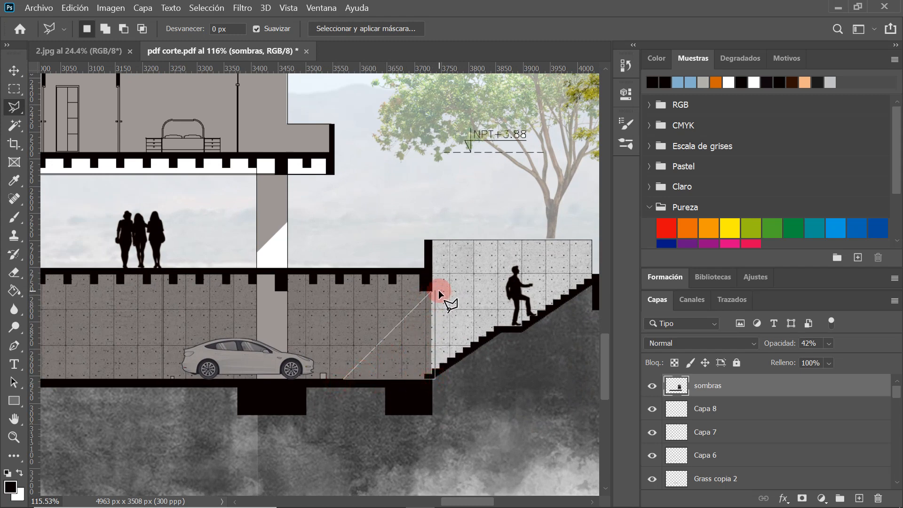
pyautogui.click(431, 291)
pyautogui.rightClick(423, 332)
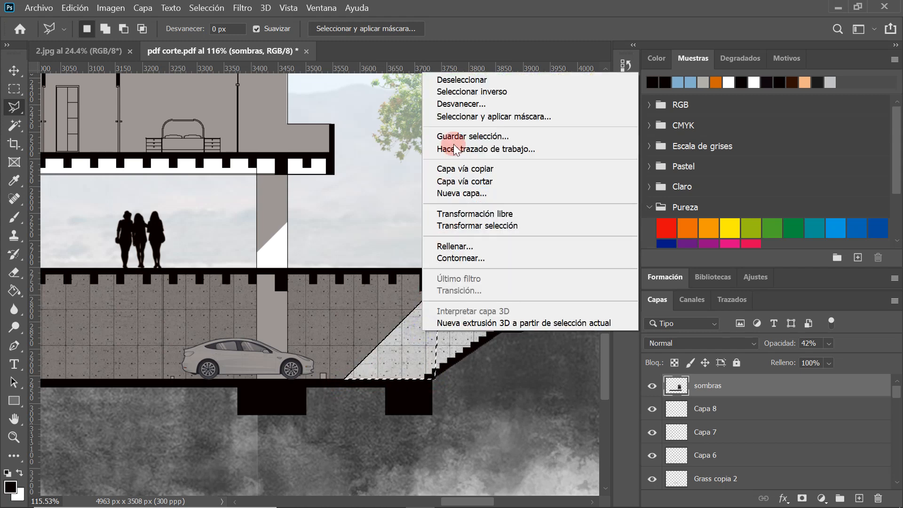
pyautogui.click(451, 77)
# - Select a diagonal light band from the tree planter's opening down to the basement floor behind the seated figure and delete its shadow
pyautogui.scroll(-3, 420, 307)
pyautogui.scroll(-2, 421, 307)
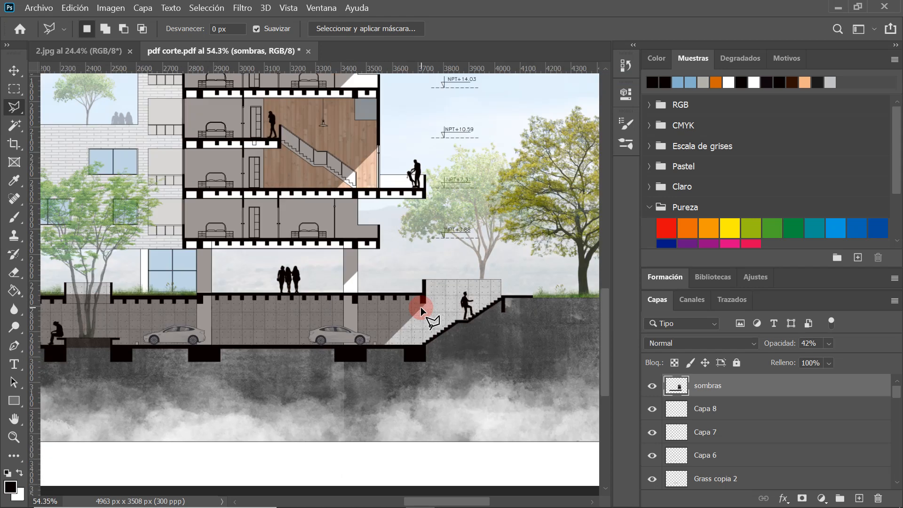
pyautogui.scroll(-2, 415, 317)
pyautogui.scroll(4, 54, 332)
pyautogui.scroll(-1, 137, 283)
pyautogui.scroll(4, 83, 326)
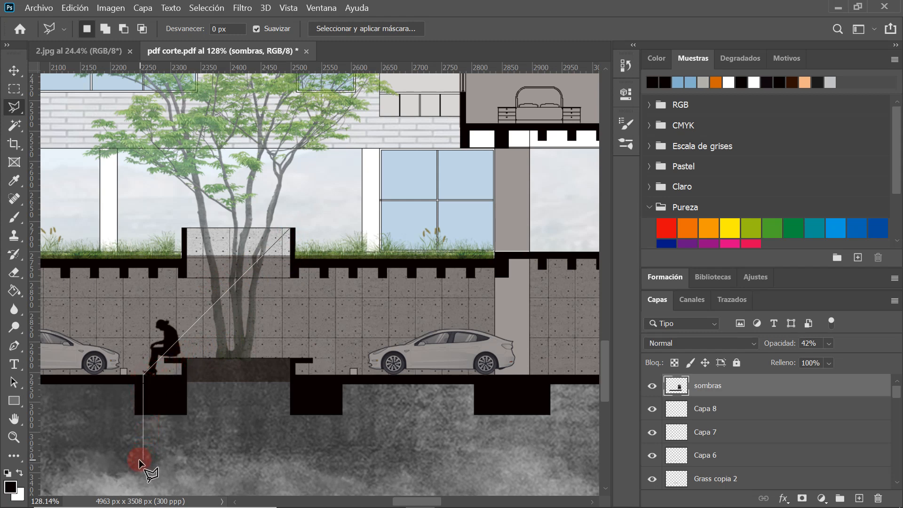
pyautogui.click(305, 460)
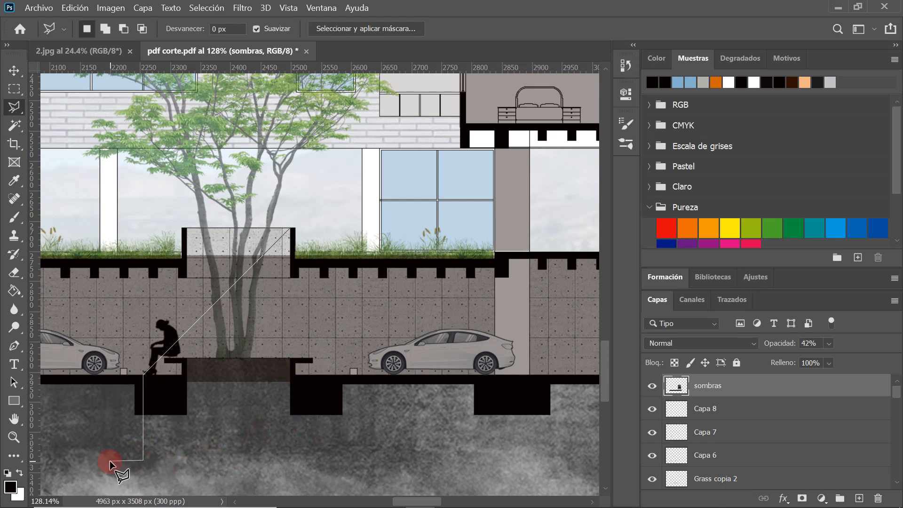
pyautogui.click(73, 377)
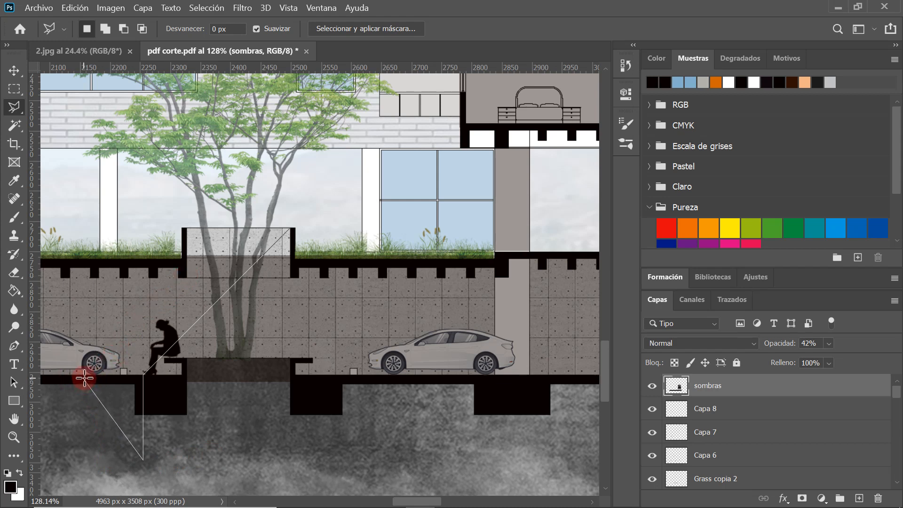
pyautogui.click(90, 379)
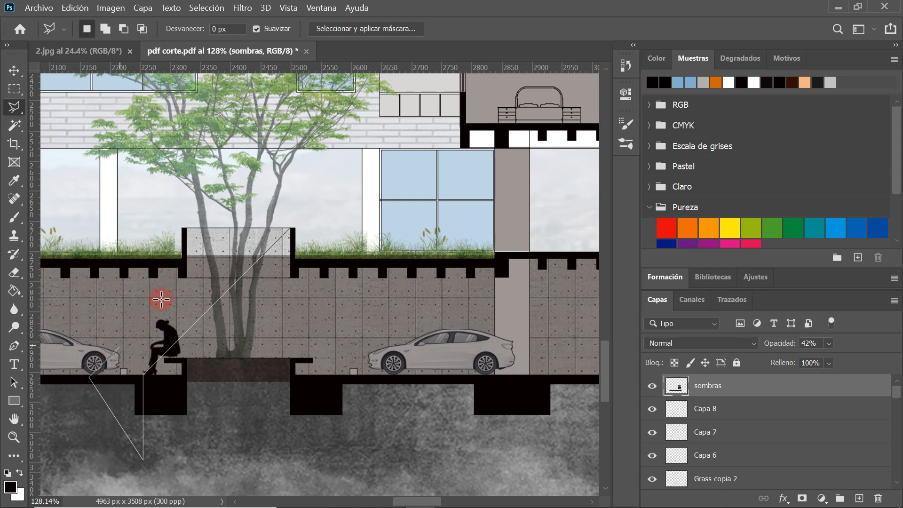
pyautogui.click(188, 278)
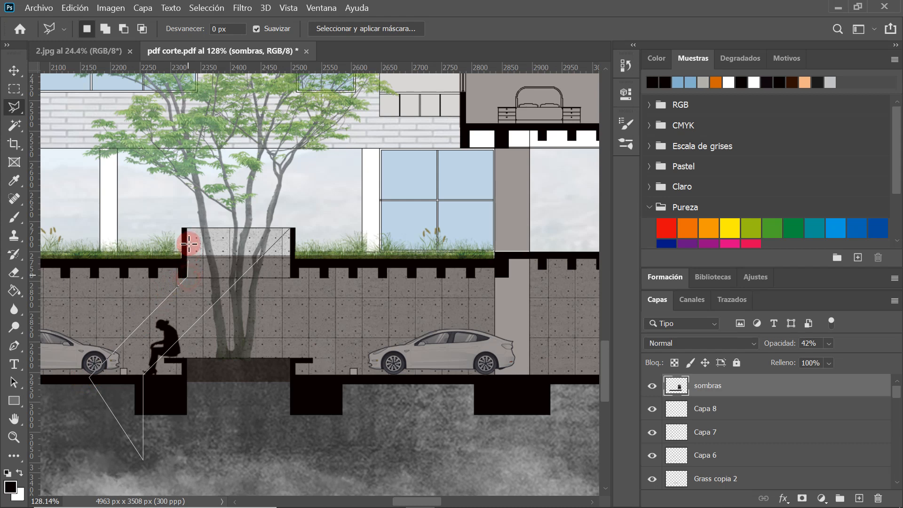
pyautogui.click(290, 229)
pyautogui.click(236, 267)
pyautogui.rightClick(236, 266)
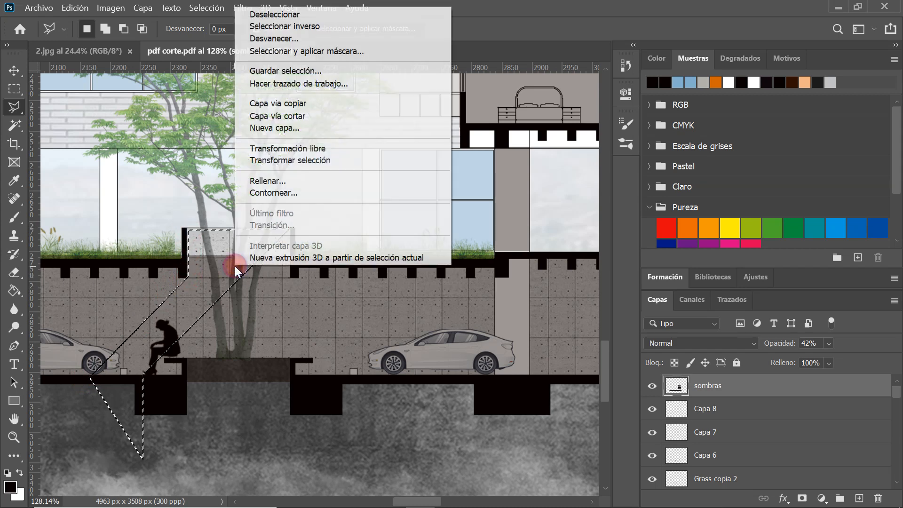
pyautogui.click(202, 275)
pyautogui.press('Delete')
# - Invert the light band selection, invert it back, and deselect it
pyautogui.rightClick(202, 275)
pyautogui.click(305, 289)
pyautogui.scroll(-4, 304, 289)
pyautogui.scroll(-4, 253, 302)
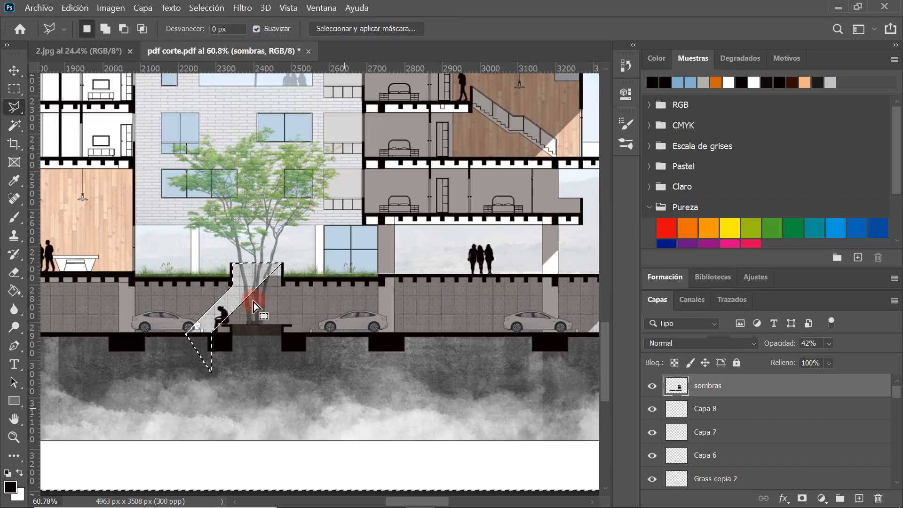
pyautogui.rightClick(253, 301)
pyautogui.click(290, 58)
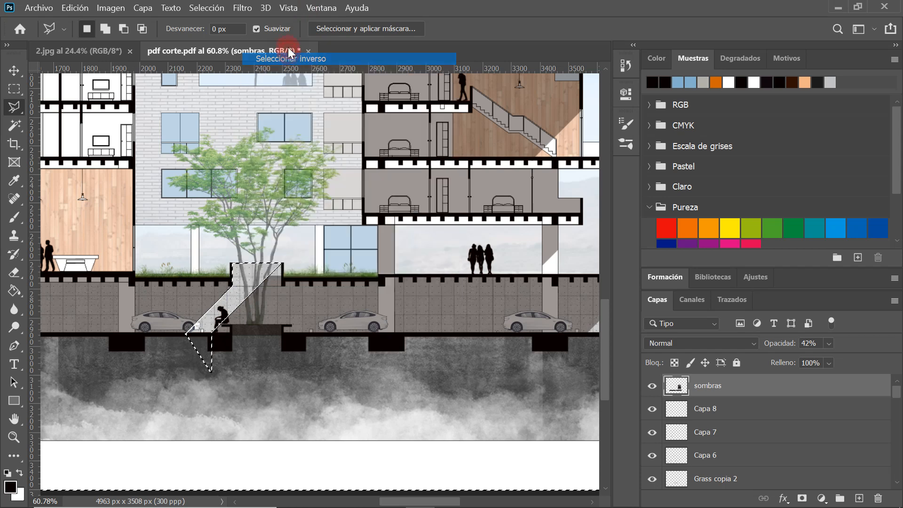
pyautogui.rightClick(245, 269)
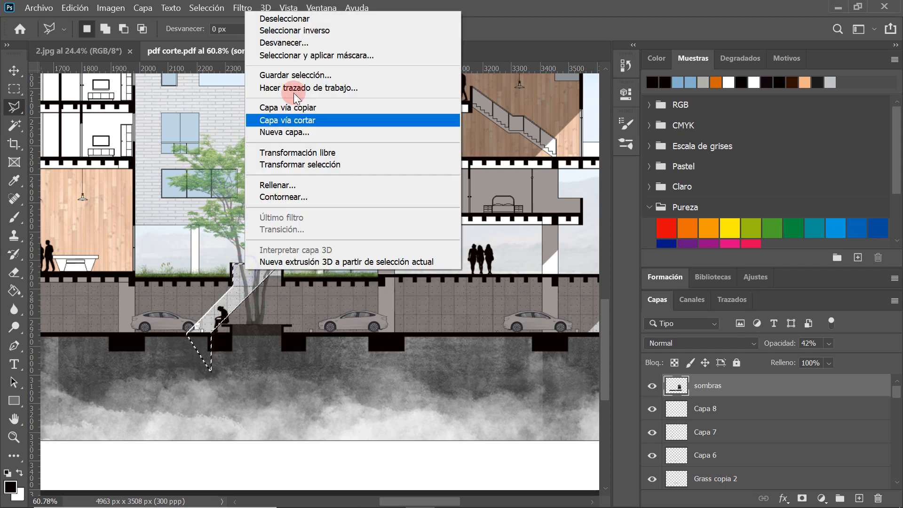
pyautogui.click(283, 18)
# - Fill a triangular area in the upper right corner of the tree planter with the shadow colour at 100% opacity, and deselect
pyautogui.scroll(-7, 291, 283)
pyautogui.scroll(5, 291, 282)
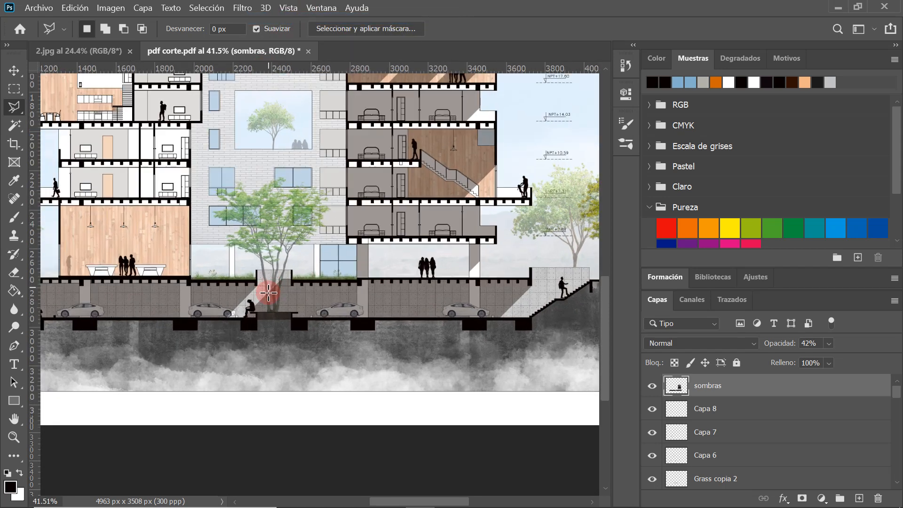
pyautogui.scroll(12, 320, 281)
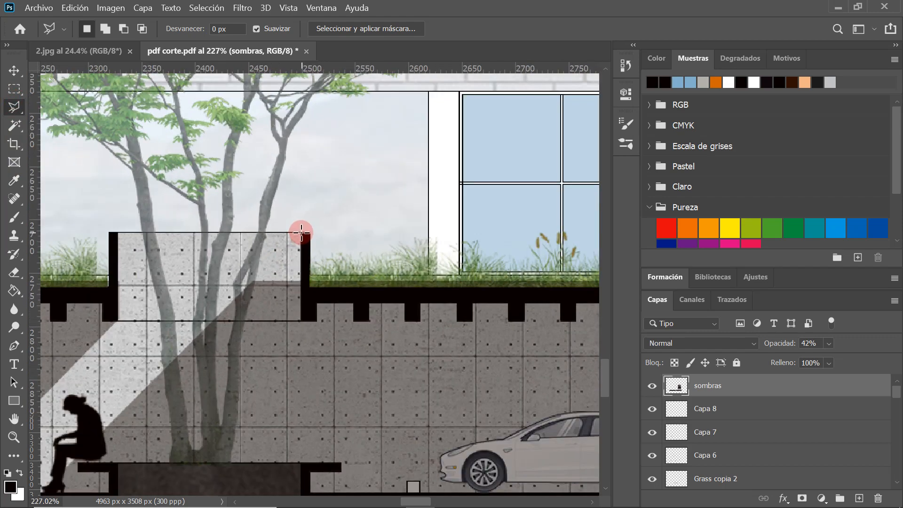
pyautogui.click(302, 232)
pyautogui.click(258, 278)
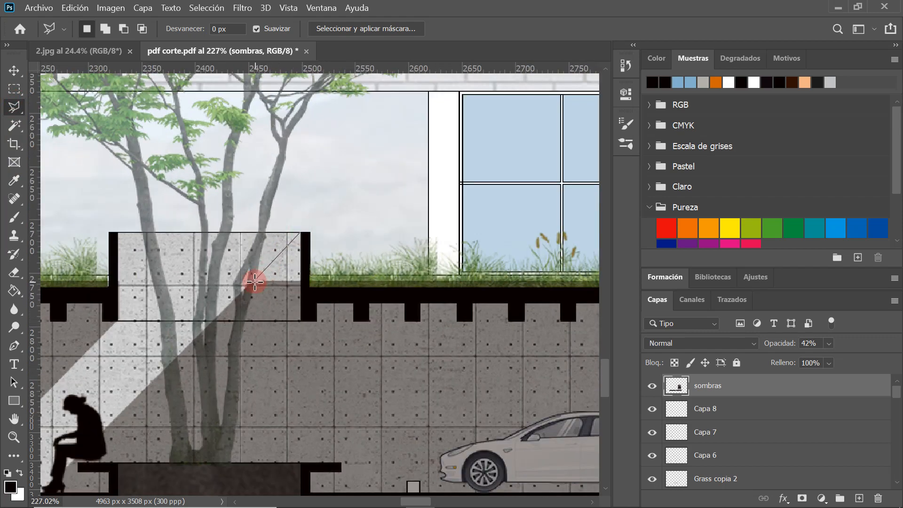
pyautogui.click(278, 292)
pyautogui.click(307, 235)
pyautogui.click(300, 233)
pyautogui.rightClick(300, 234)
pyautogui.click(325, 422)
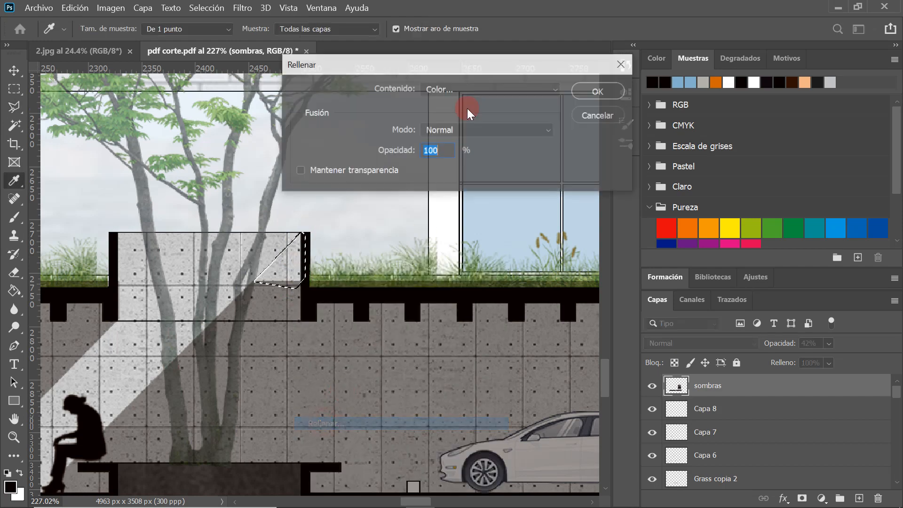
pyautogui.click(595, 92)
pyautogui.rightClick(283, 275)
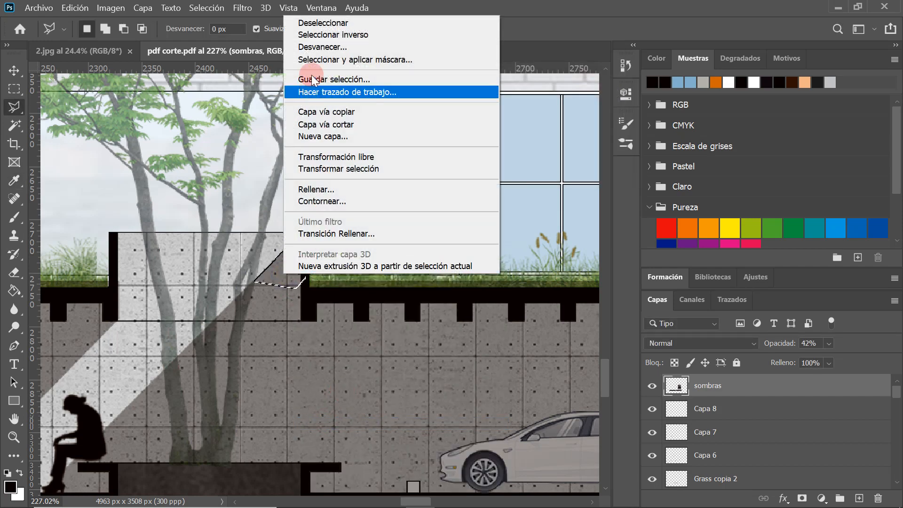
pyautogui.click(320, 23)
# - Select the area from the left retaining wall's top diagonally to the stair landing and below the staircase, delete its shadow, and deselect
pyautogui.scroll(-5, 334, 303)
pyautogui.scroll(-4, 346, 316)
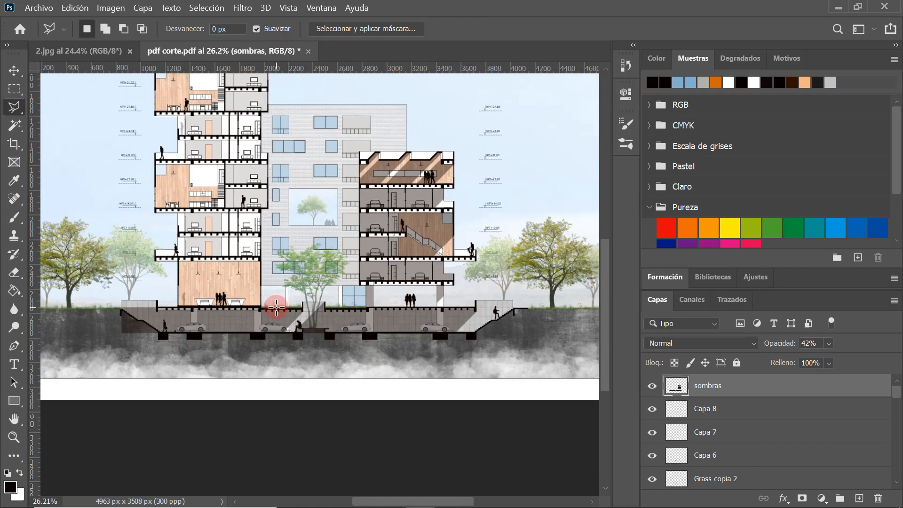
pyautogui.scroll(2, 298, 327)
pyautogui.scroll(-3, 298, 332)
pyautogui.scroll(1, 184, 421)
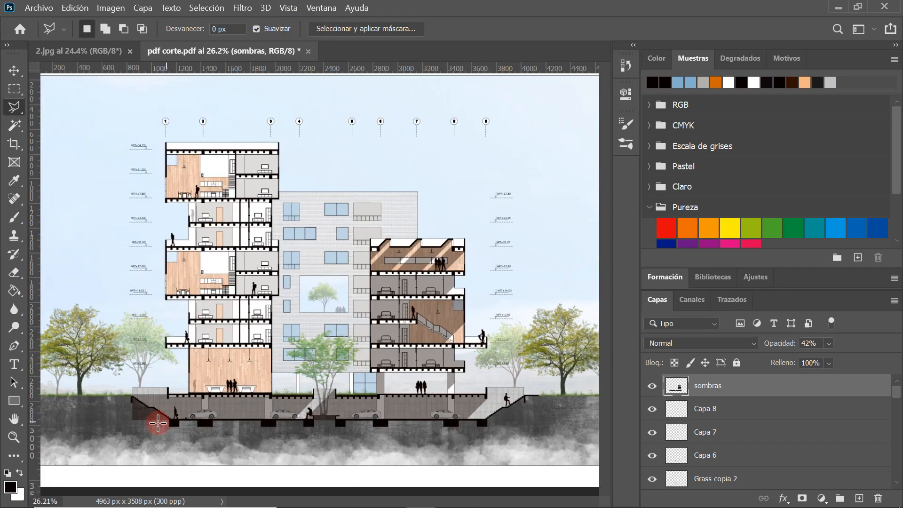
pyautogui.scroll(3, 159, 422)
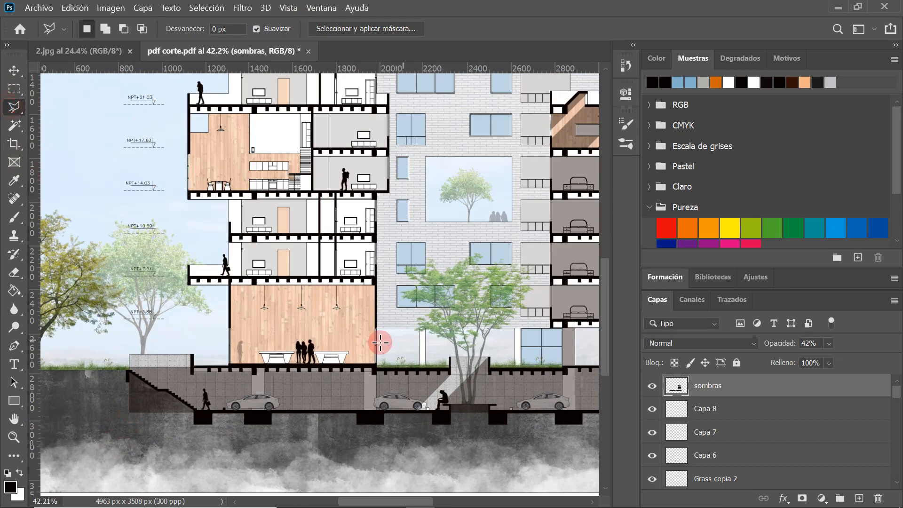
pyautogui.scroll(5, 176, 403)
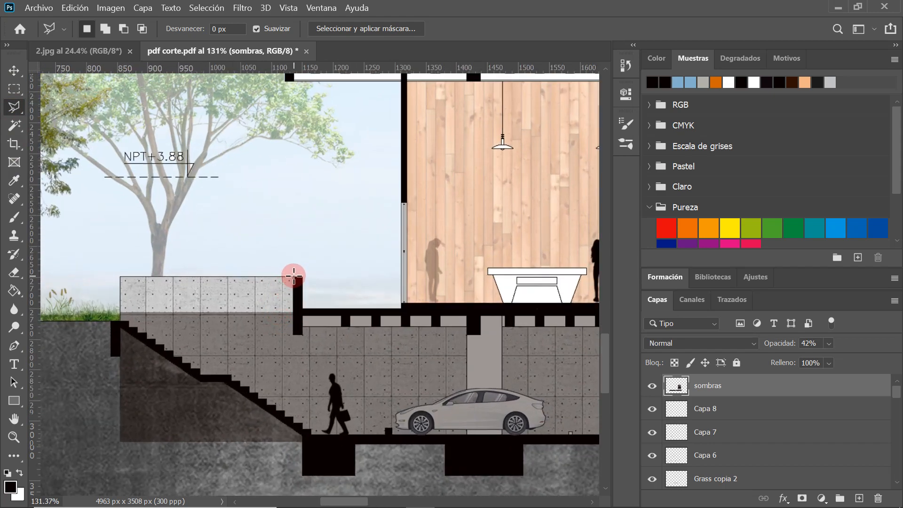
pyautogui.click(291, 278)
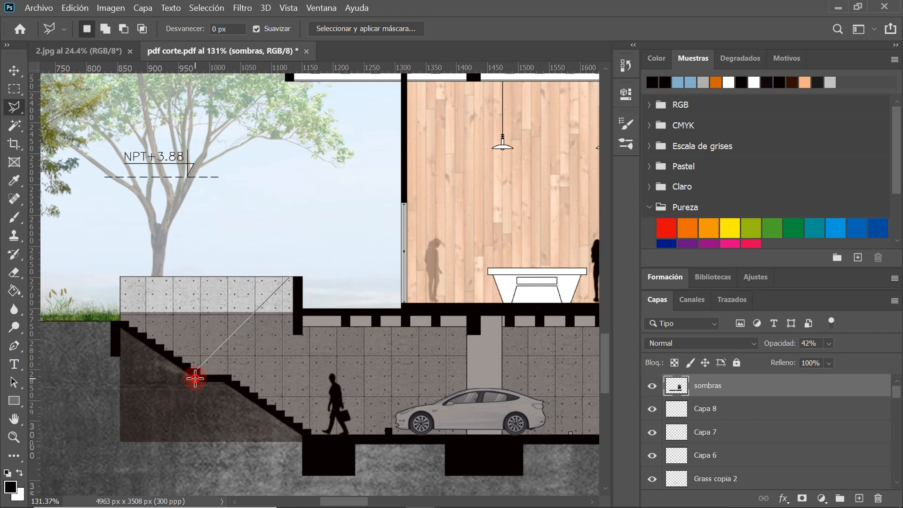
pyautogui.click(228, 378)
pyautogui.click(281, 462)
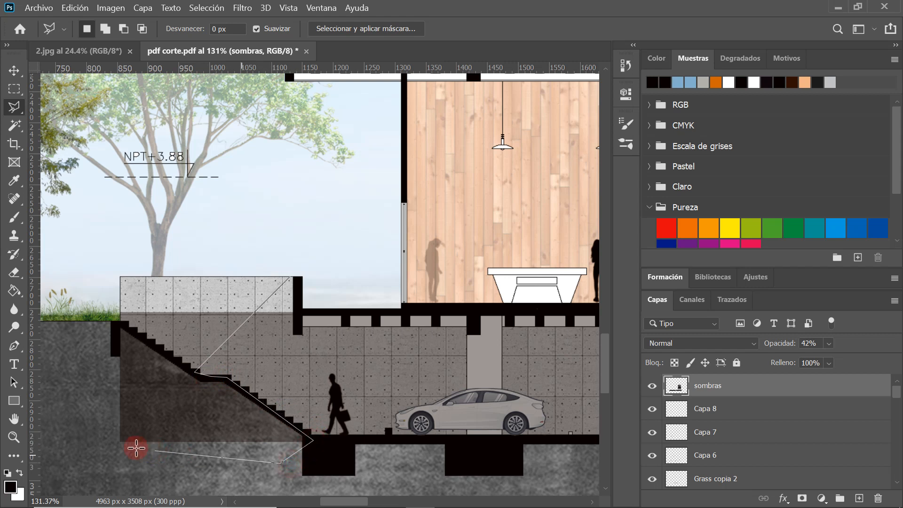
pyautogui.click(93, 283)
pyautogui.click(140, 262)
pyautogui.click(292, 277)
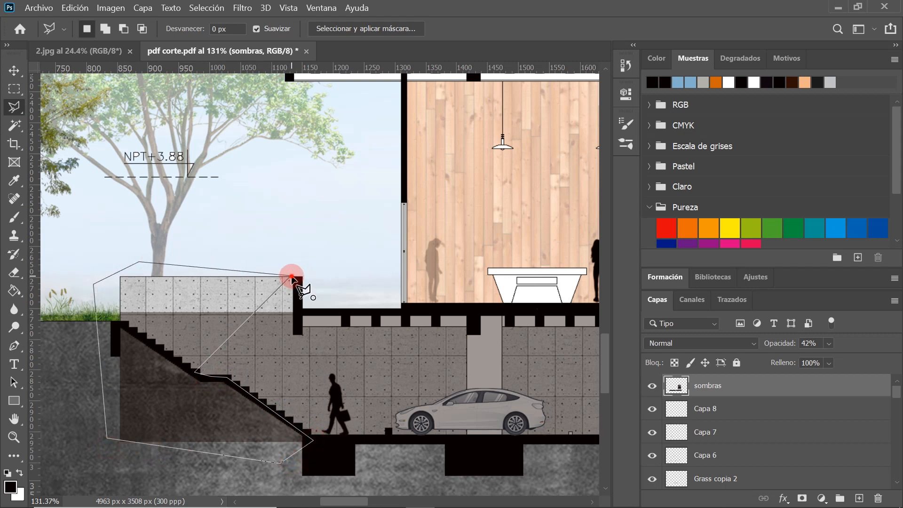
pyautogui.rightClick(202, 329)
pyautogui.click(234, 245)
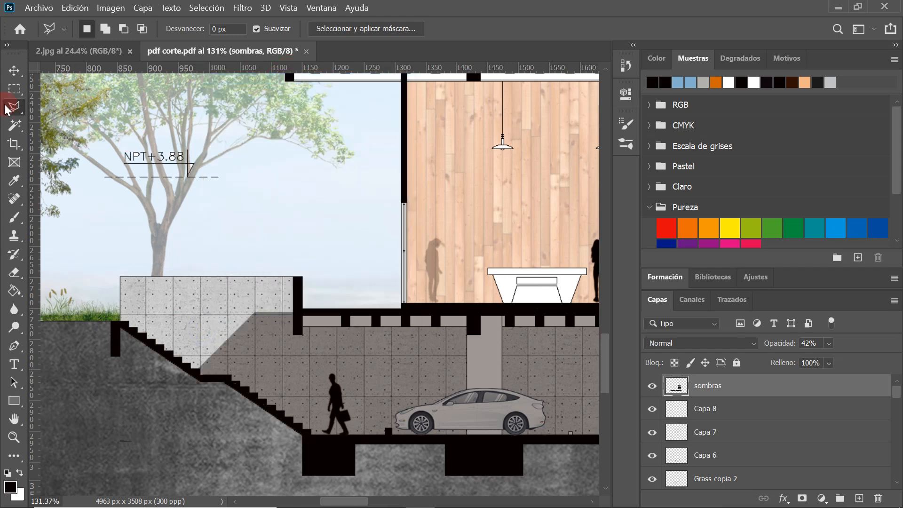
# - Fill the triangular gap beside the top of the left retaining wall with the shadow colour, and deselect
pyautogui.scroll(4, 292, 278)
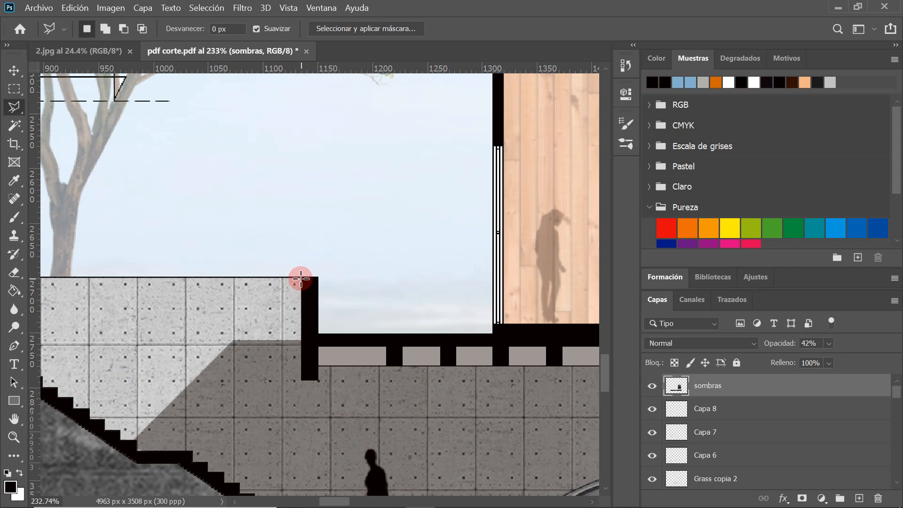
pyautogui.click(300, 277)
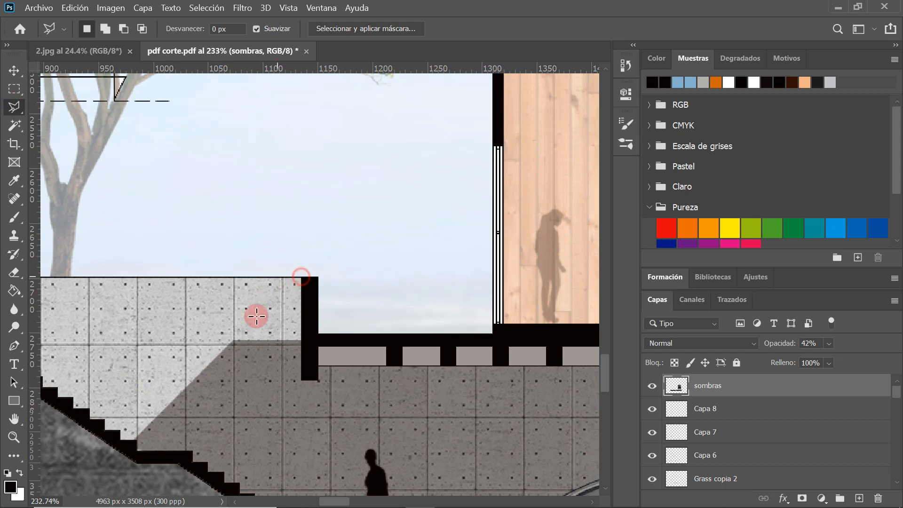
pyautogui.click(234, 341)
pyautogui.click(302, 338)
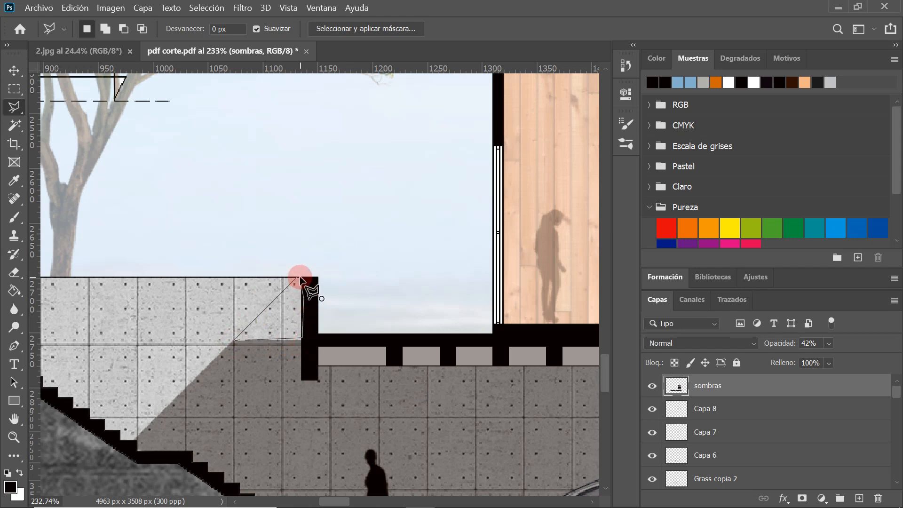
pyautogui.click(301, 278)
pyautogui.rightClick(293, 298)
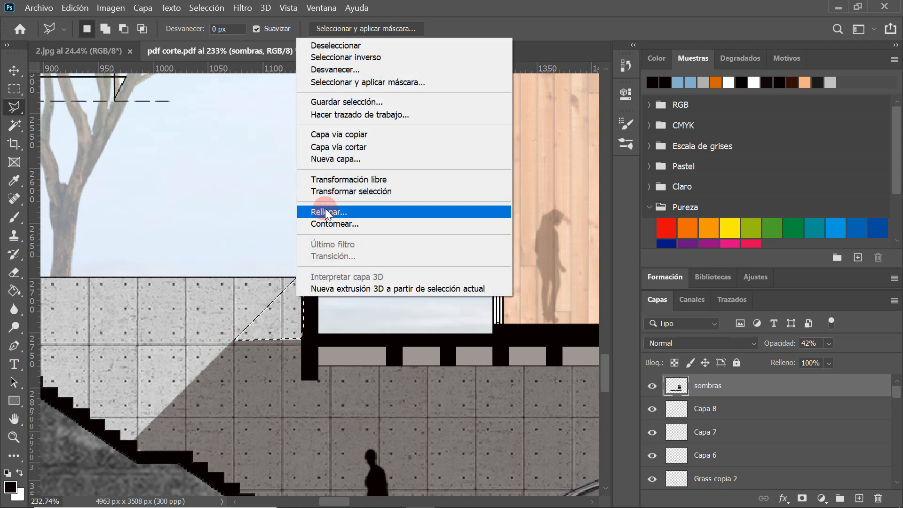
pyautogui.click(324, 209)
pyautogui.click(594, 89)
pyautogui.rightClick(268, 309)
pyautogui.click(308, 58)
pyautogui.scroll(-5, 236, 329)
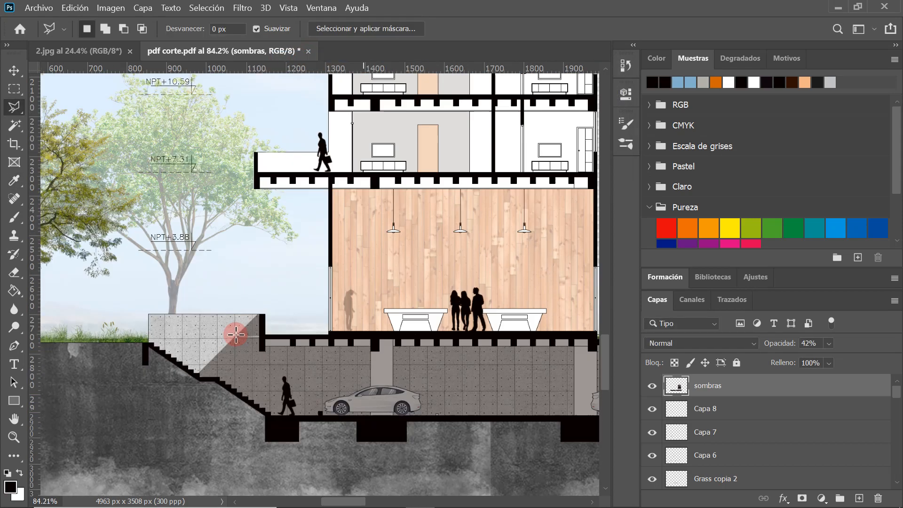
pyautogui.scroll(-3, 235, 323)
pyautogui.scroll(3, 295, 323)
pyautogui.scroll(-3, 126, 334)
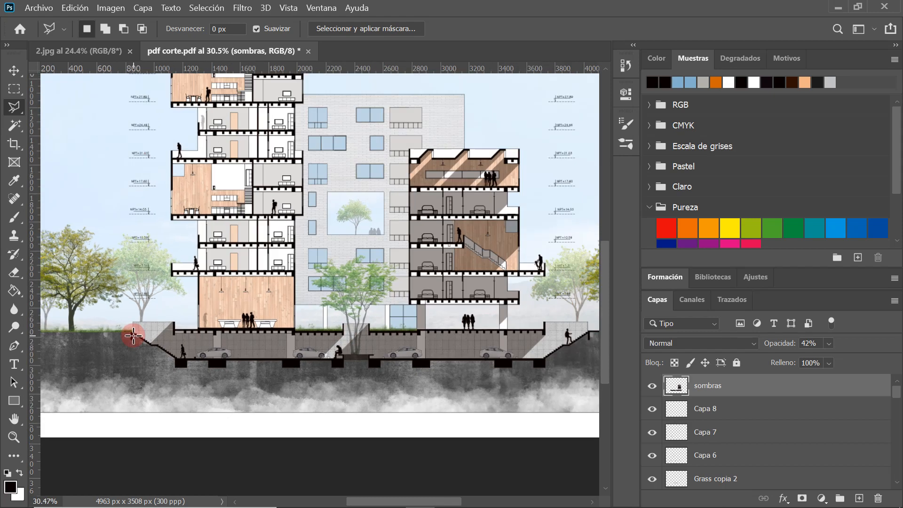
pyautogui.scroll(2, 288, 373)
pyautogui.scroll(-2, 456, 339)
pyautogui.scroll(2, 468, 346)
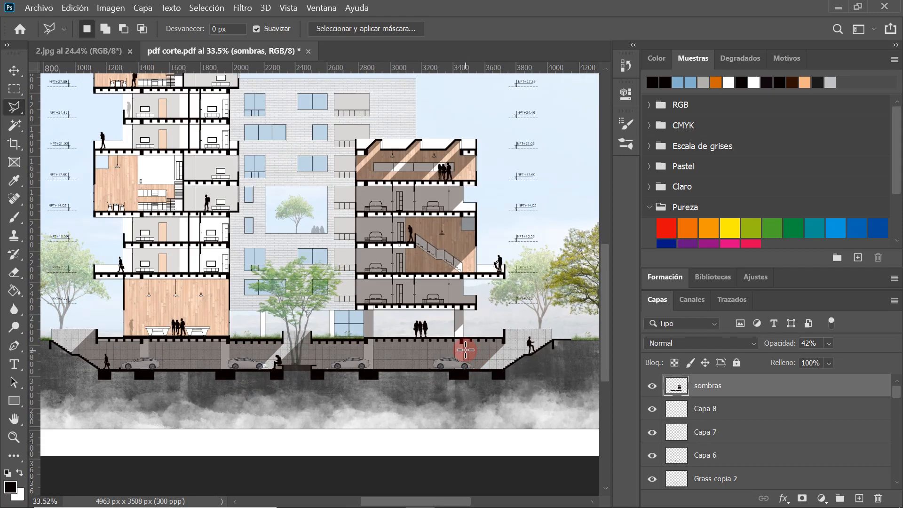
# - Outline the wood-panelled ground-floor hall, leaving out a diagonal lower-right corner, fill it with the shadow colour at 100% opacity, and deselect
pyautogui.scroll(4, 177, 277)
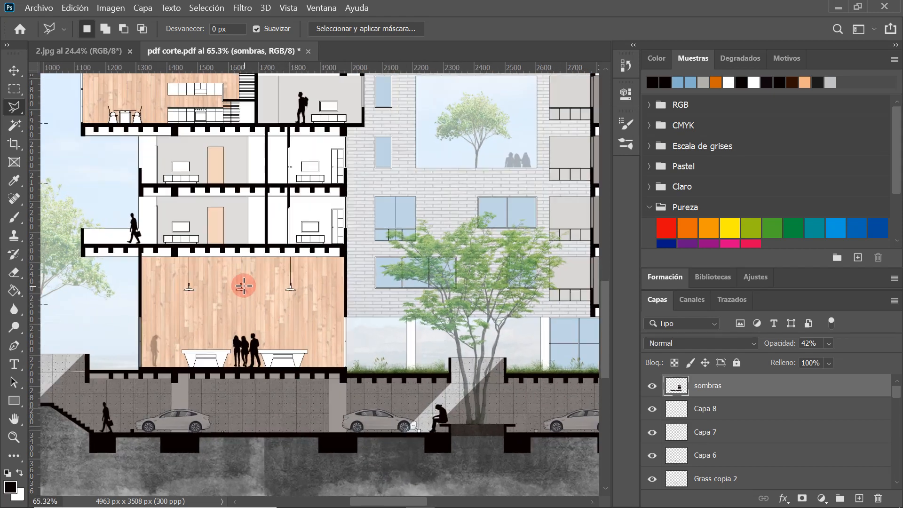
pyautogui.scroll(-2, 151, 289)
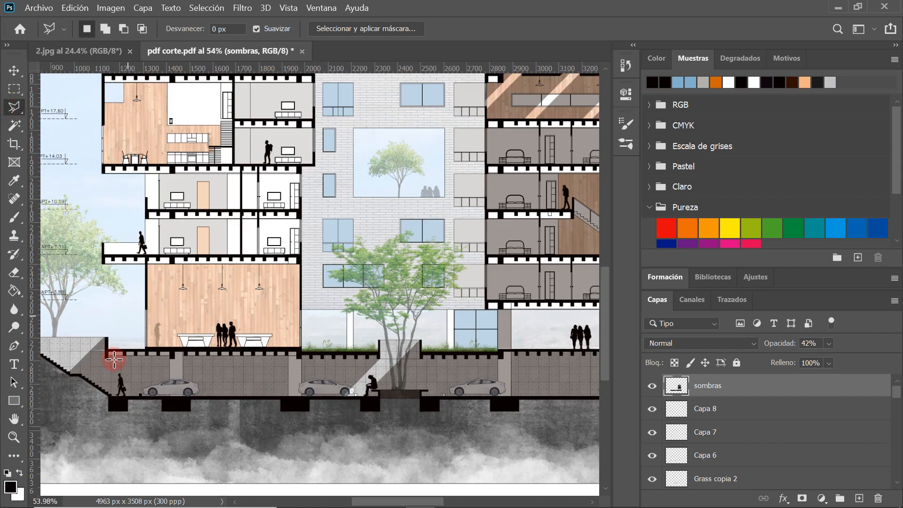
pyautogui.scroll(3, 141, 325)
pyautogui.scroll(1, 245, 287)
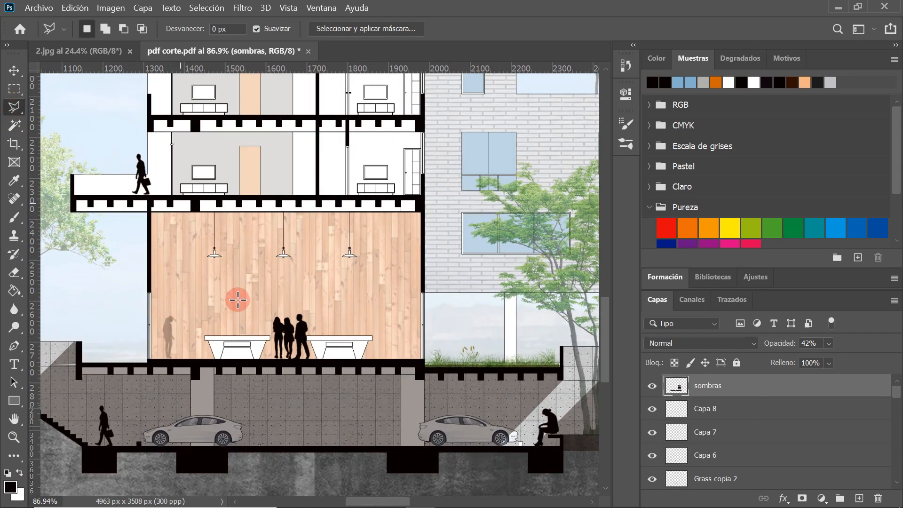
pyautogui.scroll(1, 425, 291)
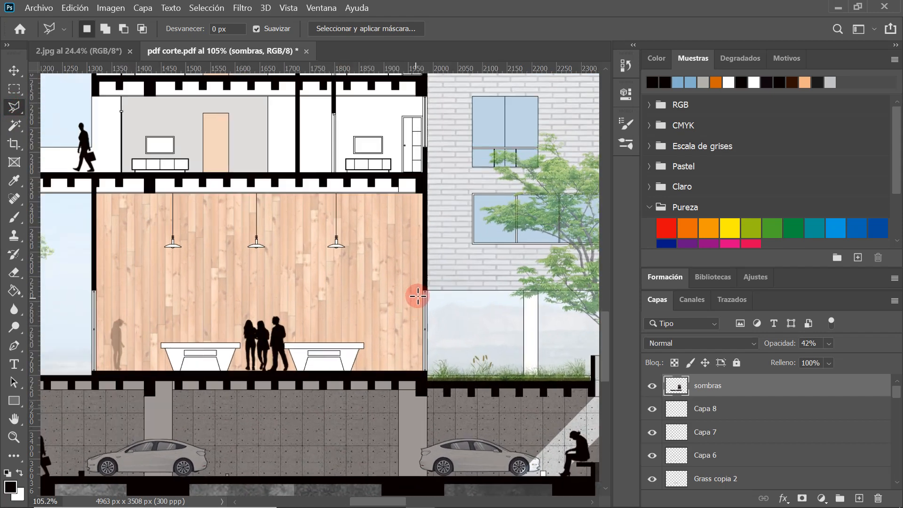
pyautogui.click(426, 291)
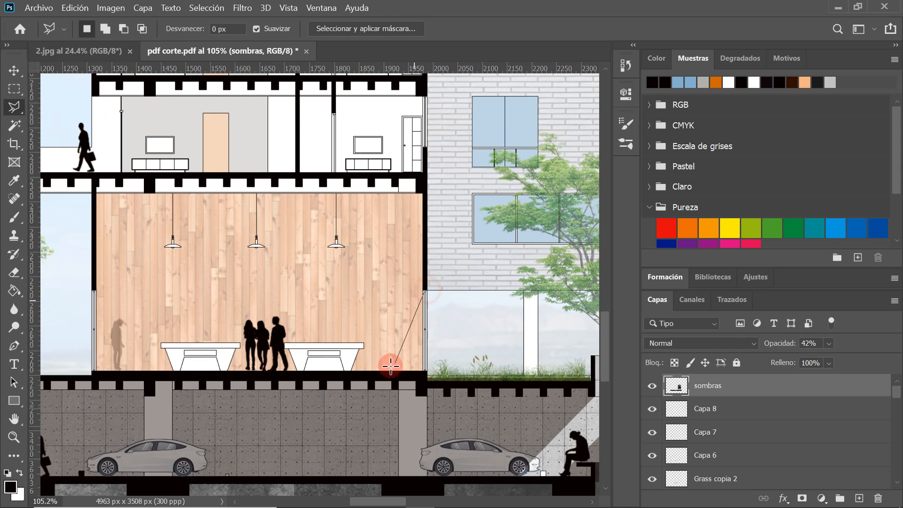
pyautogui.click(334, 370)
pyautogui.click(105, 366)
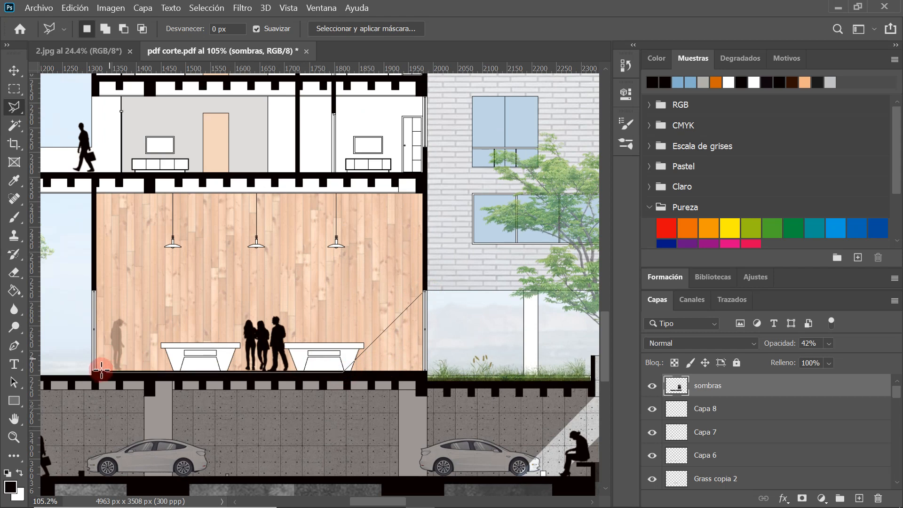
pyautogui.click(88, 293)
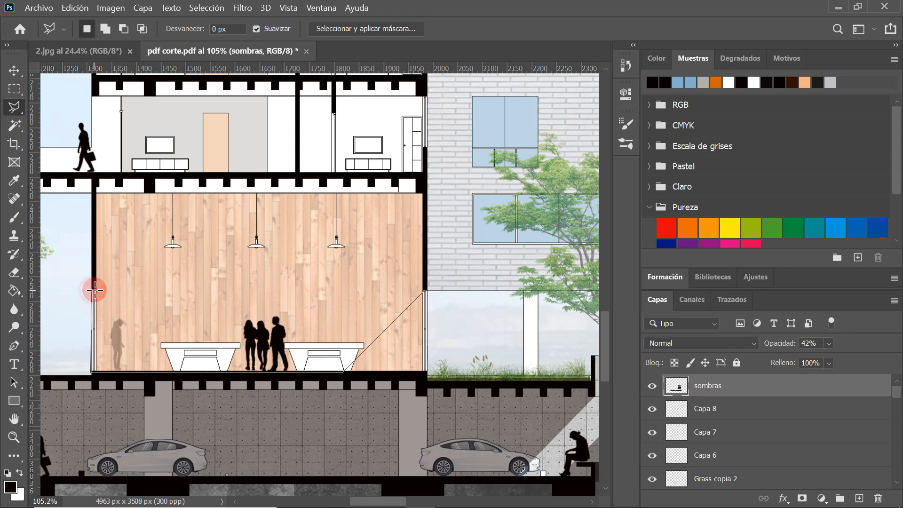
pyautogui.click(103, 193)
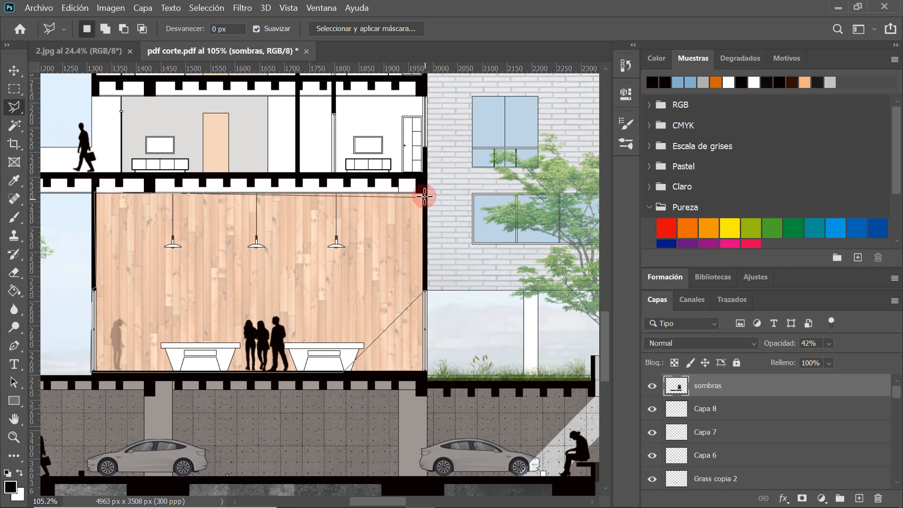
pyautogui.click(422, 242)
pyautogui.click(423, 291)
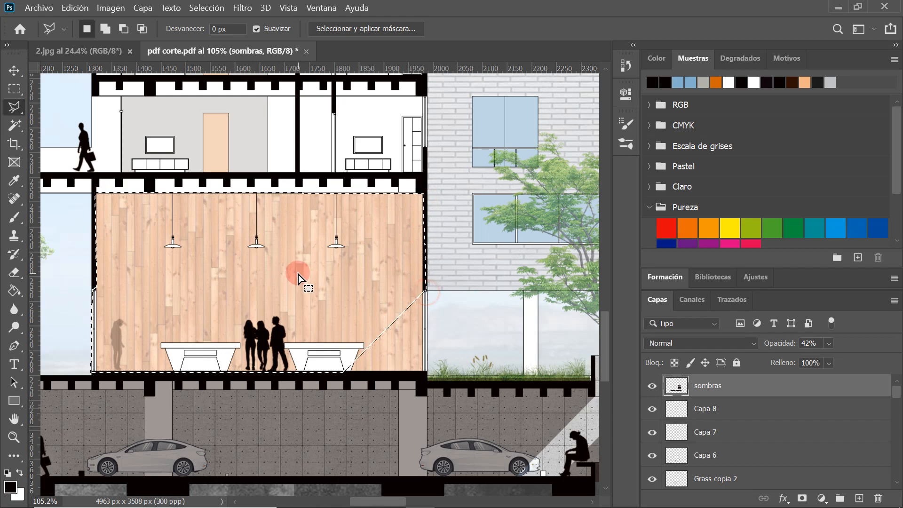
pyautogui.scroll(-4, 298, 272)
pyautogui.rightClick(298, 273)
pyautogui.click(329, 187)
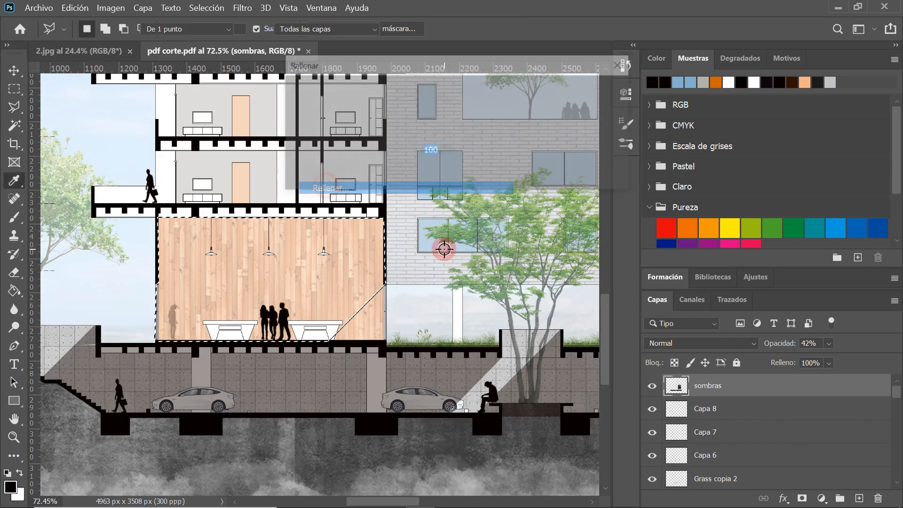
pyautogui.click(598, 91)
pyautogui.rightClick(325, 252)
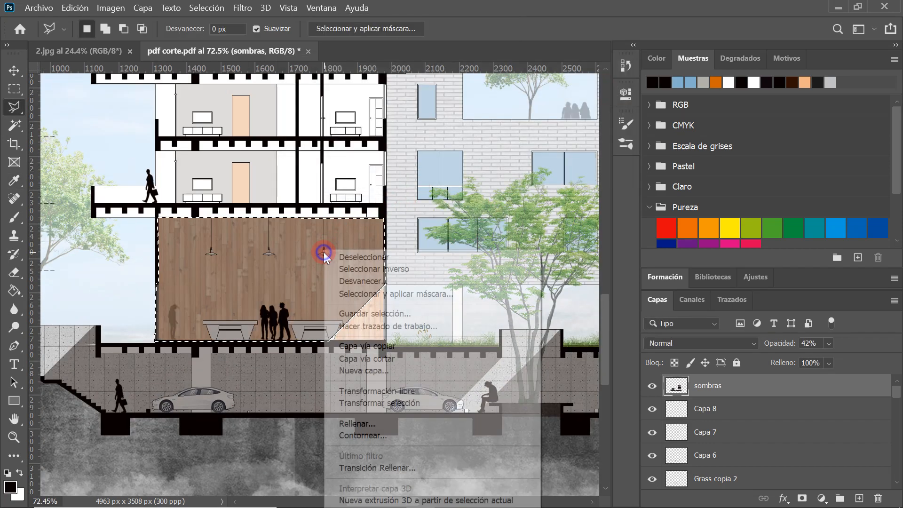
pyautogui.click(365, 261)
# - Select the whole NPT+10.59 floor of the left block with a rectangle, fill it with the shadow colour at 100% opacity, and deselect
pyautogui.scroll(-4, 287, 347)
pyautogui.scroll(2, 296, 248)
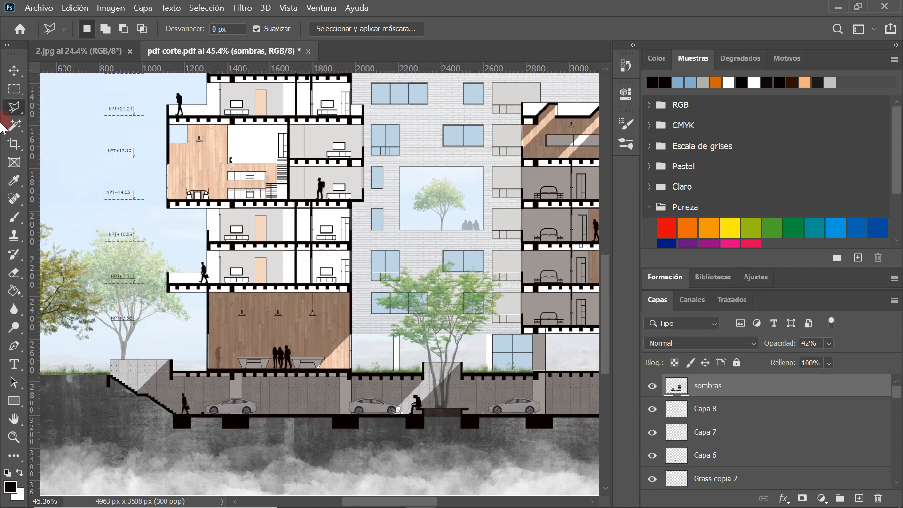
pyautogui.scroll(6, 282, 235)
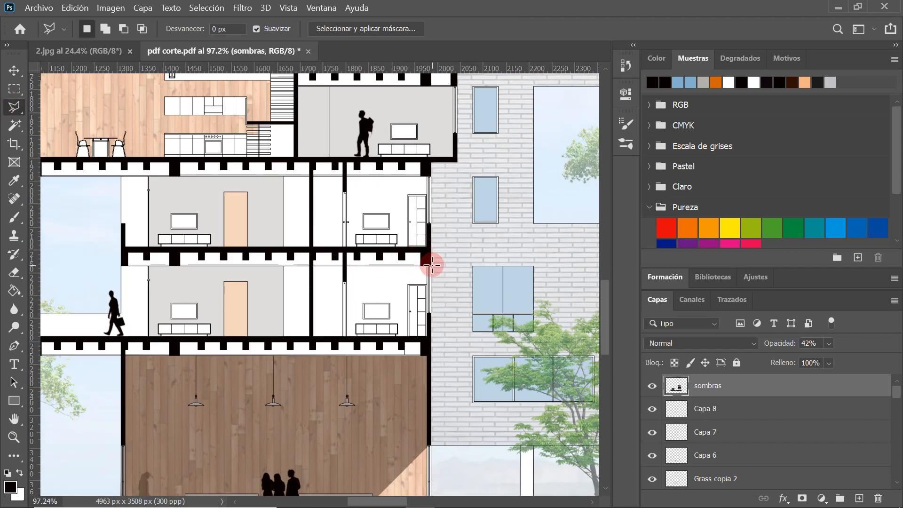
pyautogui.scroll(-2, 432, 265)
pyautogui.scroll(4, 425, 165)
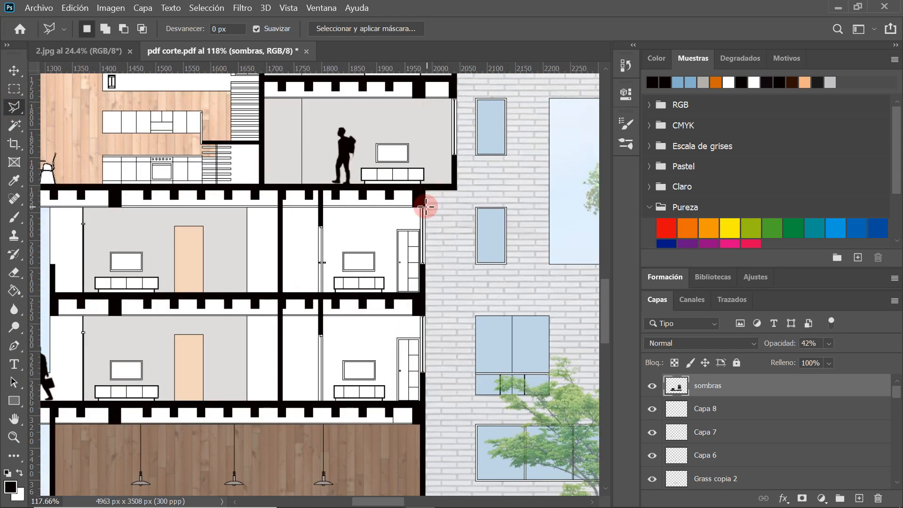
pyautogui.click(15, 88)
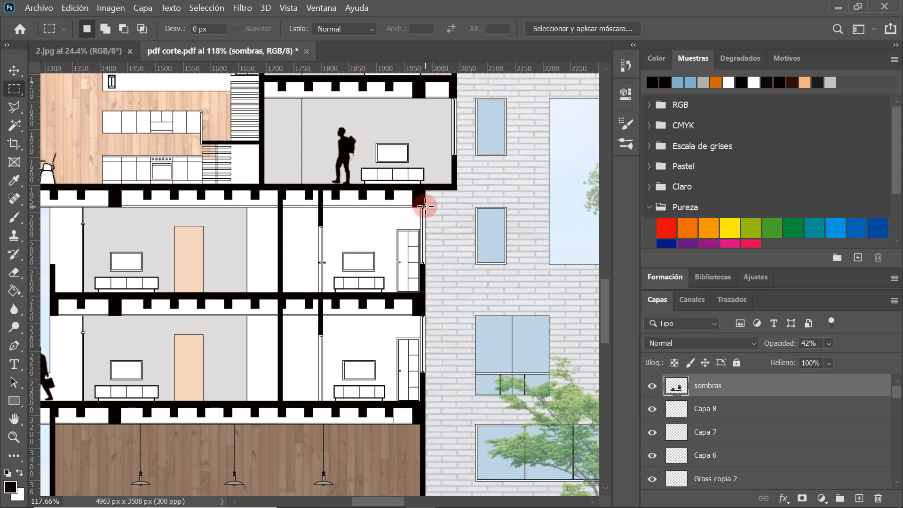
pyautogui.moveTo(425, 206); pyautogui.dragTo(66, 293)
pyautogui.rightClick(93, 252)
pyautogui.click(139, 425)
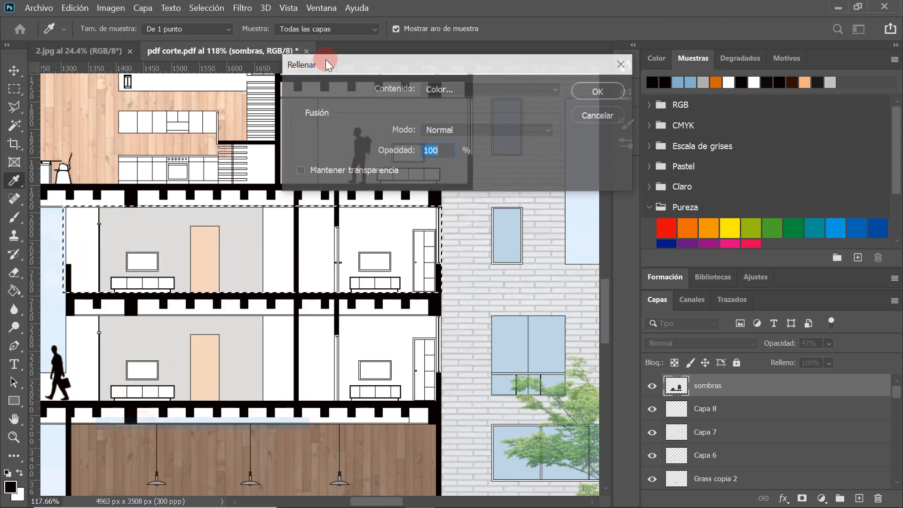
pyautogui.click(597, 92)
pyautogui.press('m')
pyautogui.scroll(-5, 350, 215)
pyautogui.rightClick(351, 215)
pyautogui.click(384, 214)
# - Select the floor directly above the wood-panelled hall together with its left balcony, fill it with the shadow colour, and deselect
pyautogui.scroll(2, 432, 264)
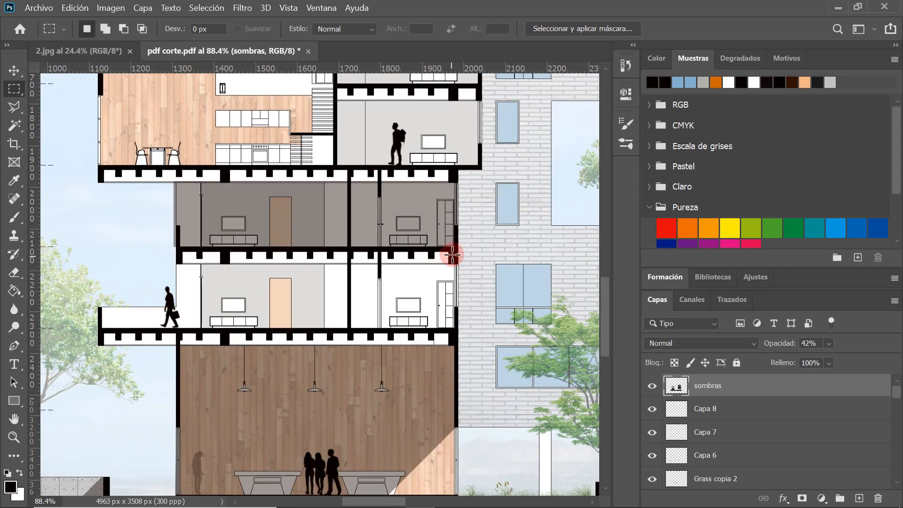
pyautogui.moveTo(455, 250); pyautogui.dragTo(99, 328)
pyautogui.rightClick(192, 278)
pyautogui.click(250, 198)
pyautogui.click(586, 90)
pyautogui.scroll(-2, 236, 323)
pyautogui.rightClick(268, 292)
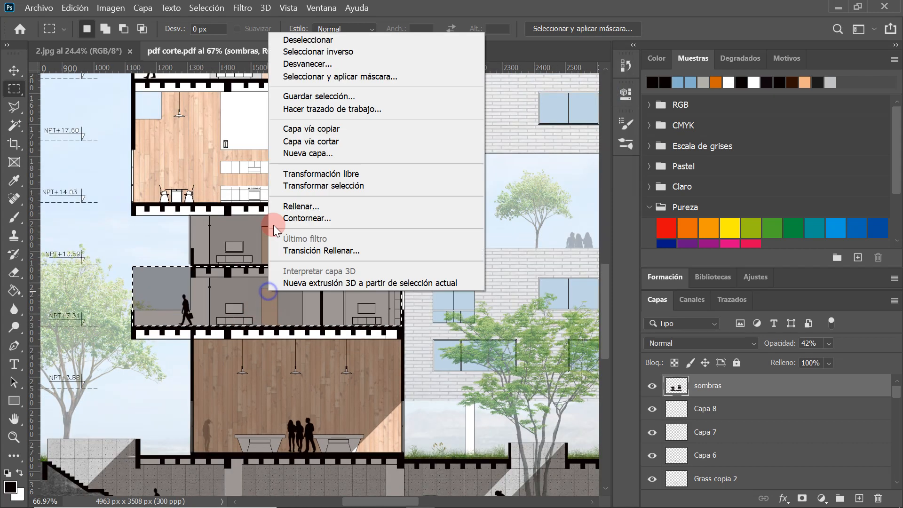
pyautogui.click(308, 39)
# - Select the upper room beside the double-height kitchen unit, fill the rectangle with the shadow colour, and deselect
pyautogui.scroll(3, 446, 198)
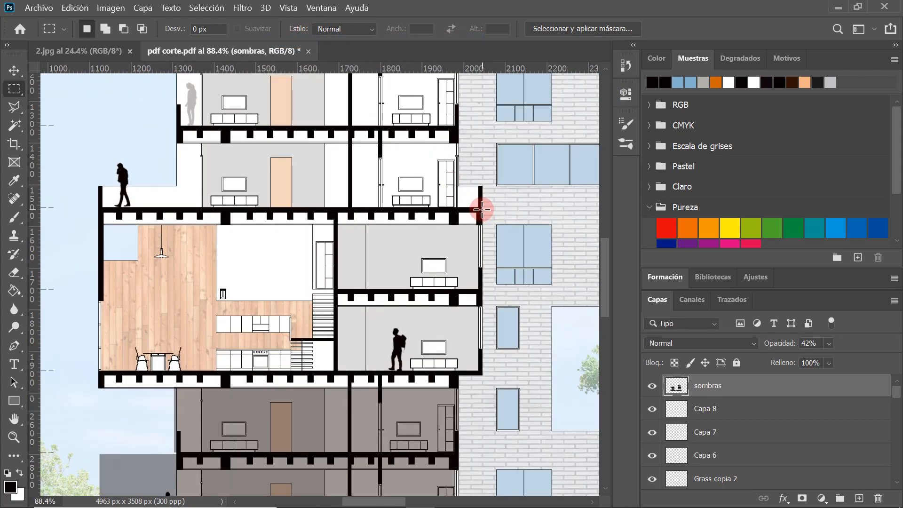
pyautogui.moveTo(482, 209); pyautogui.dragTo(423, 261)
pyautogui.click(459, 229)
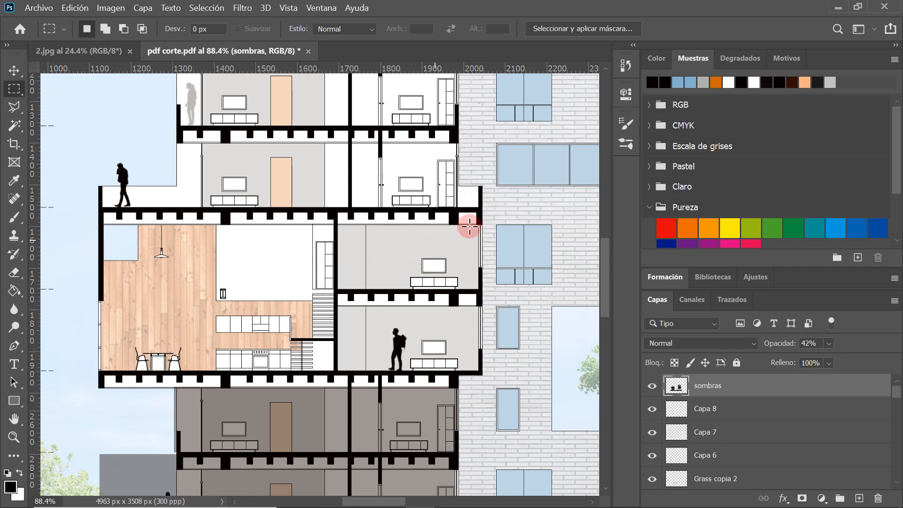
pyautogui.moveTo(474, 233); pyautogui.dragTo(338, 292)
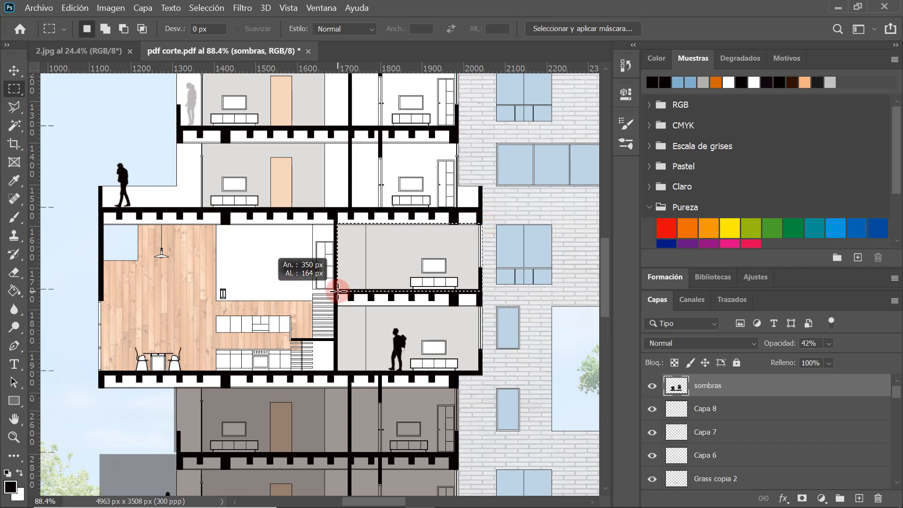
pyautogui.rightClick(362, 267)
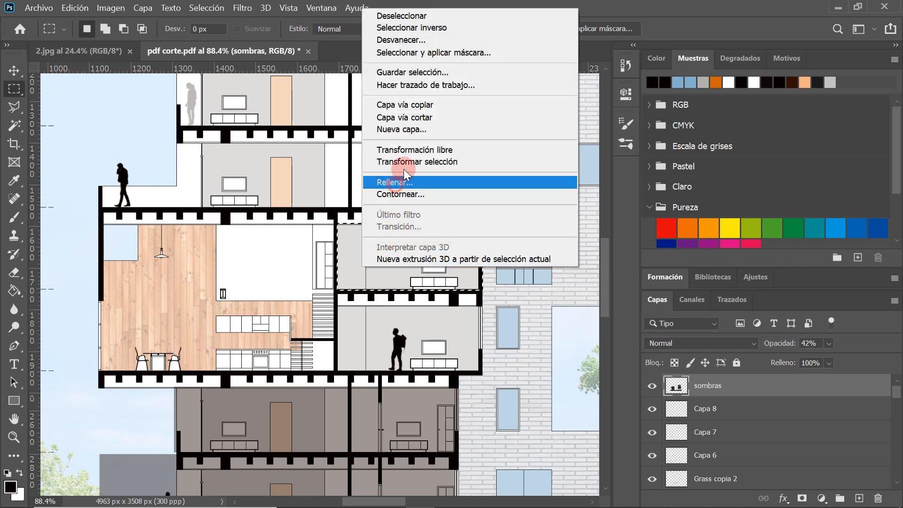
pyautogui.click(404, 175)
pyautogui.click(601, 89)
pyautogui.rightClick(381, 276)
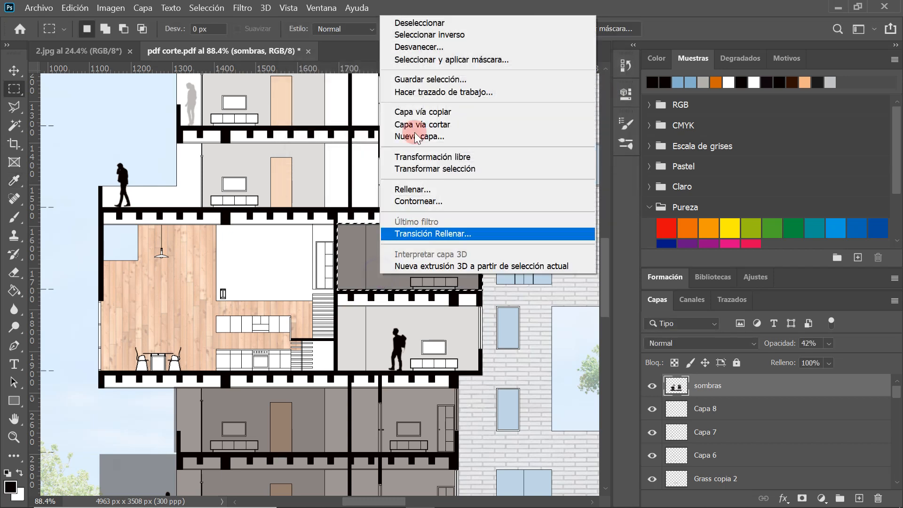
pyautogui.click(451, 23)
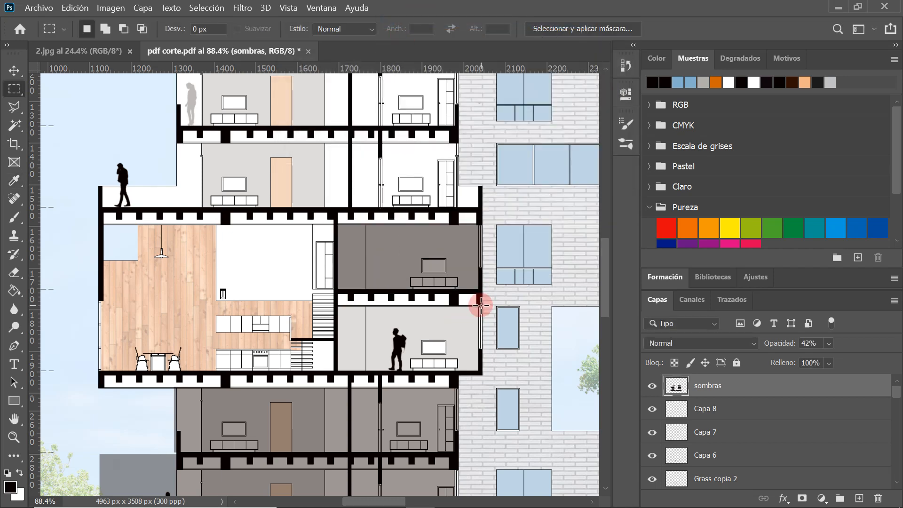
# - Select the lower room with the backpack figure beside the kitchen unit, fill it with the shadow colour at 100% opacity, and deselect
pyautogui.moveTo(483, 306); pyautogui.dragTo(336, 372)
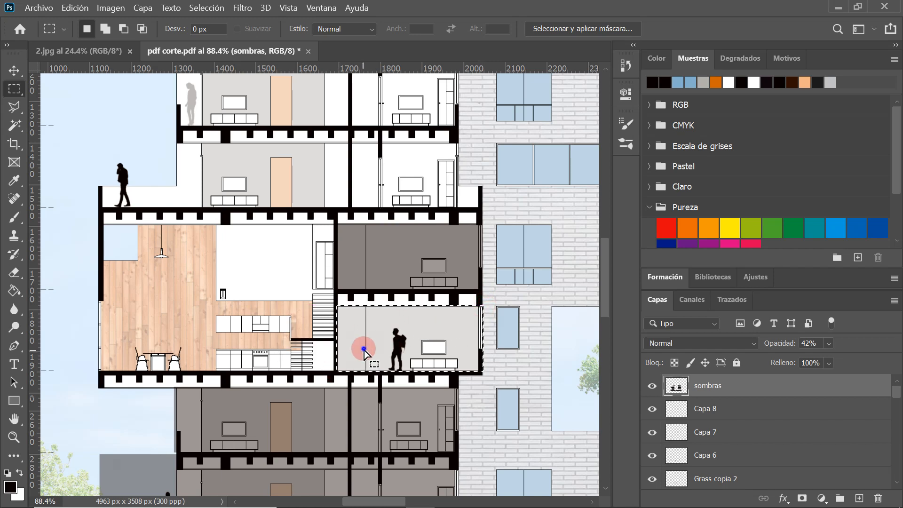
pyautogui.rightClick(364, 352)
pyautogui.click(410, 260)
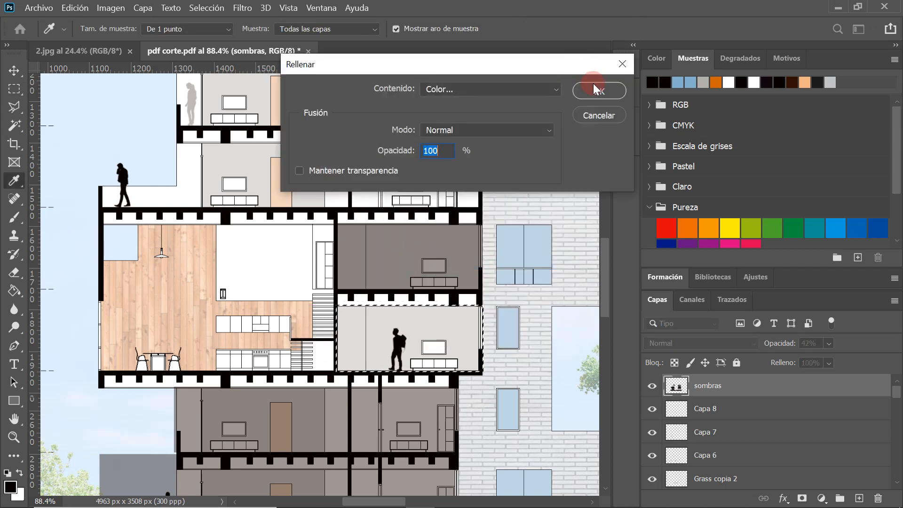
pyautogui.click(595, 85)
pyautogui.rightClick(394, 335)
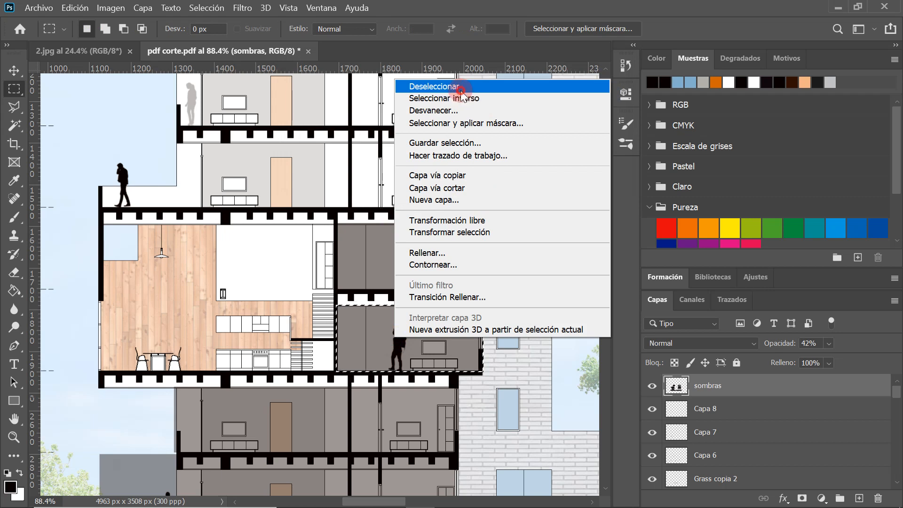
pyautogui.click(463, 89)
# - Select the double-height wood-panelled living and kitchen space, fill it with the shadow colour, and deselect
pyautogui.moveTo(334, 224); pyautogui.dragTo(100, 373)
pyautogui.rightClick(139, 321)
pyautogui.click(173, 235)
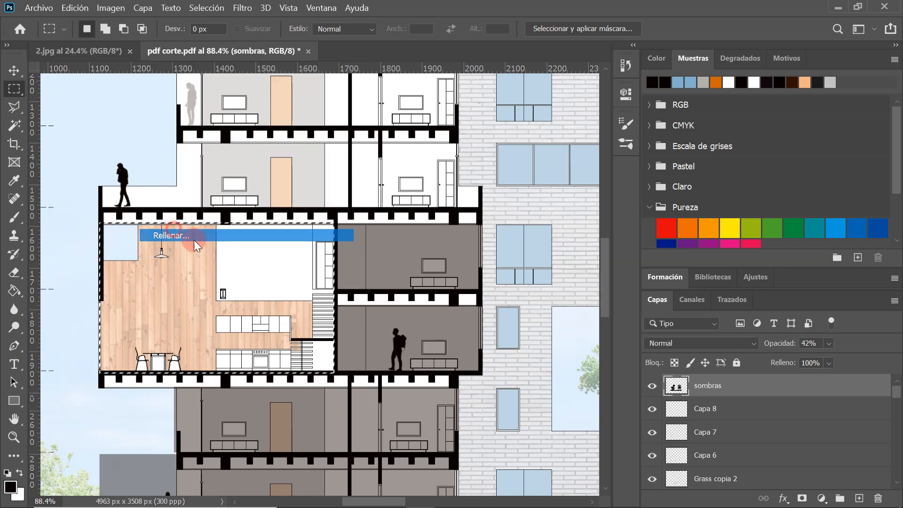
pyautogui.click(594, 92)
pyautogui.rightClick(231, 256)
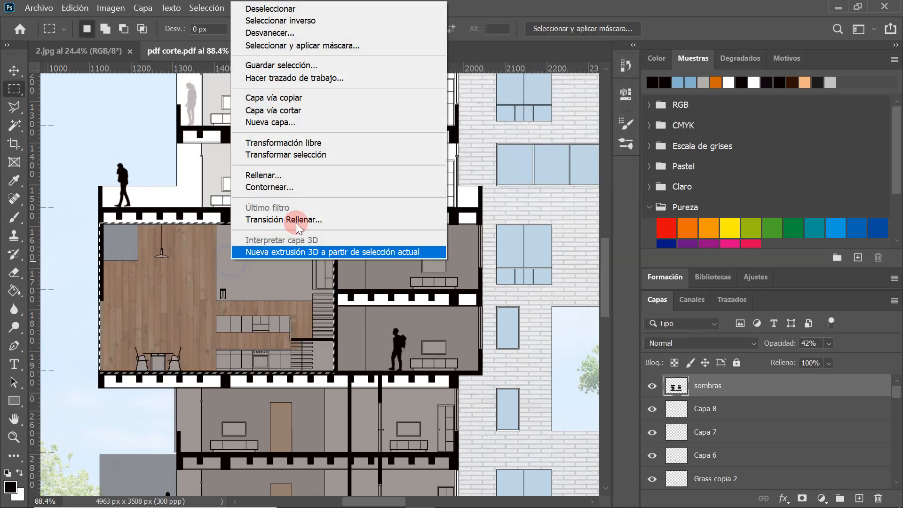
pyautogui.click(281, 10)
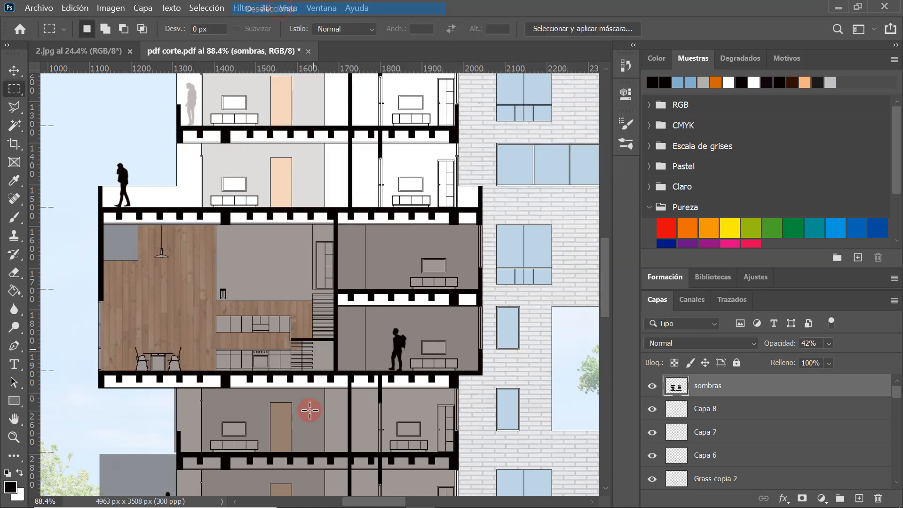
# - Select the NPT+21.03 floor interior above the shaded kitchen unit, fill it with the shadow colour at 100% opacity, and deselect
pyautogui.scroll(-6, 308, 391)
pyautogui.scroll(7, 349, 212)
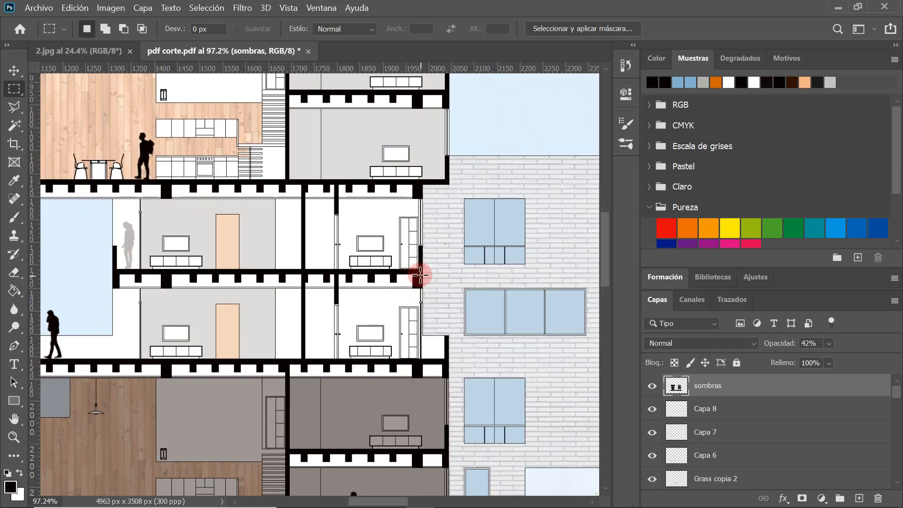
pyautogui.moveTo(422, 274); pyautogui.dragTo(113, 360)
pyautogui.rightClick(148, 337)
pyautogui.click(187, 254)
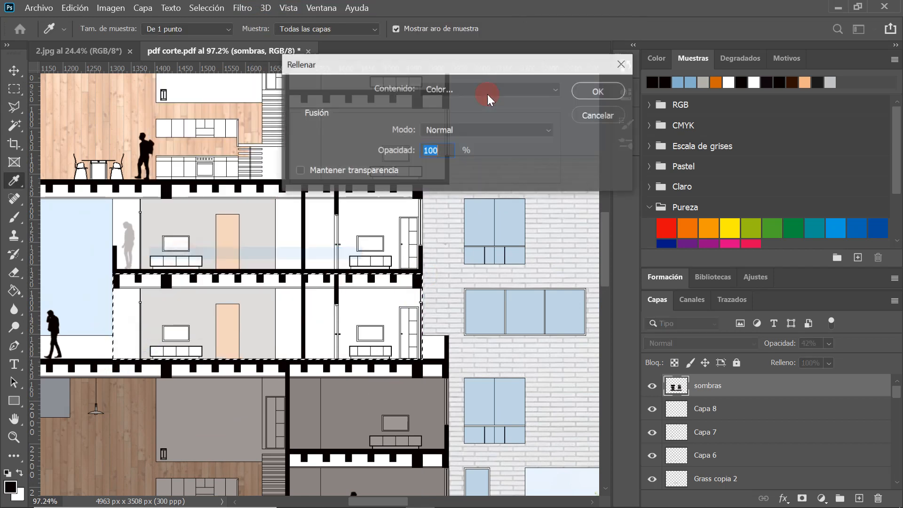
pyautogui.scroll(-3, 361, 305)
pyautogui.rightClick(363, 304)
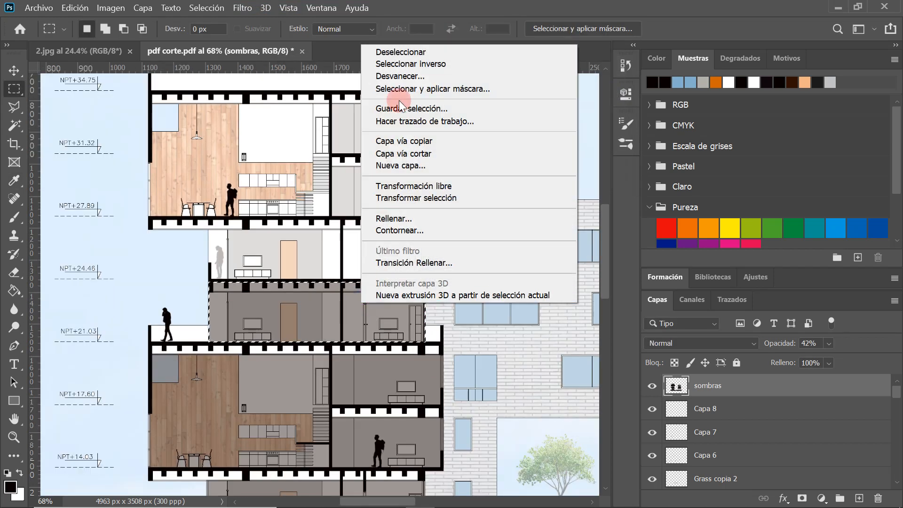
pyautogui.click(384, 50)
# - Select the NPT+21.03 terrace strip behind the walking figure, fill it with the shadow colour, and deselect
pyautogui.scroll(3, 200, 290)
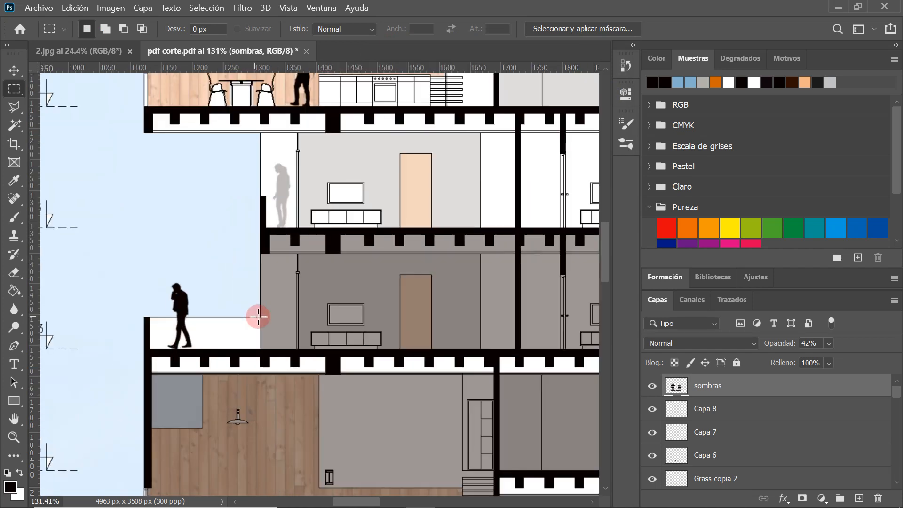
pyautogui.moveTo(260, 317); pyautogui.dragTo(150, 348)
pyautogui.rightClick(151, 344)
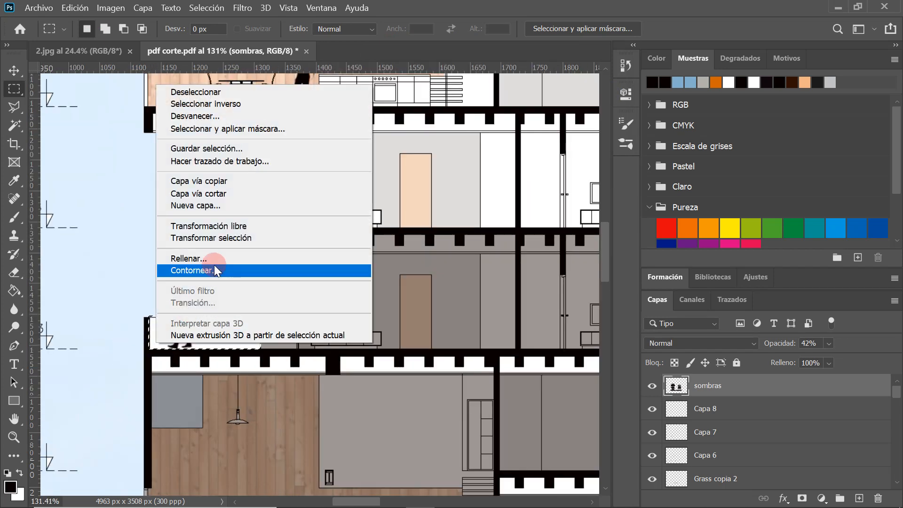
pyautogui.click(200, 260)
pyautogui.click(585, 88)
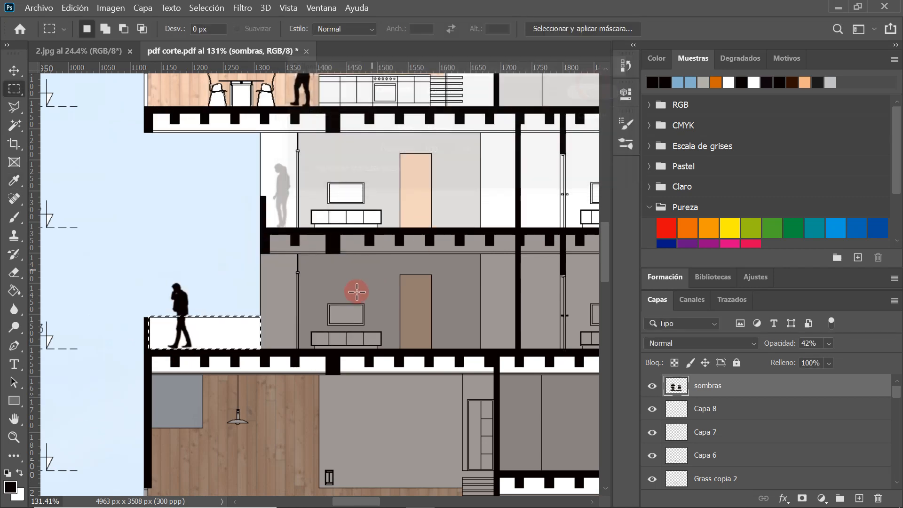
pyautogui.rightClick(348, 303)
pyautogui.click(392, 50)
# - Select the full-width interior of the NPT+24.46 floor, fill it with the shadow colour, and deselect
pyautogui.scroll(-5, 244, 179)
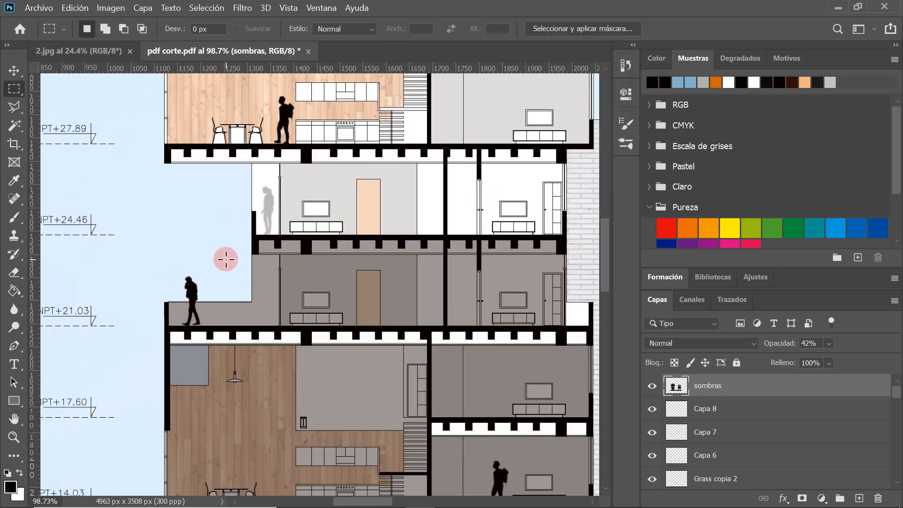
pyautogui.scroll(-2, 383, 145)
pyautogui.scroll(6, 378, 170)
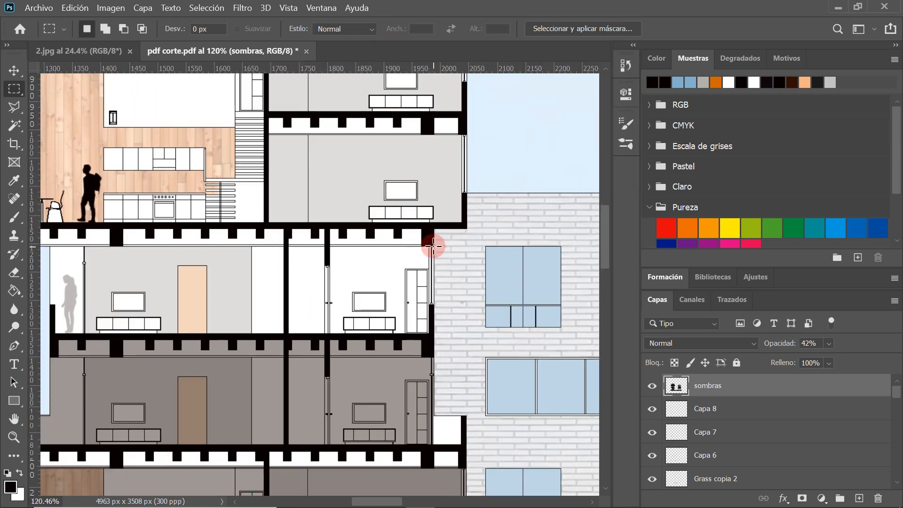
pyautogui.moveTo(434, 246); pyautogui.dragTo(52, 336)
pyautogui.rightClick(133, 306)
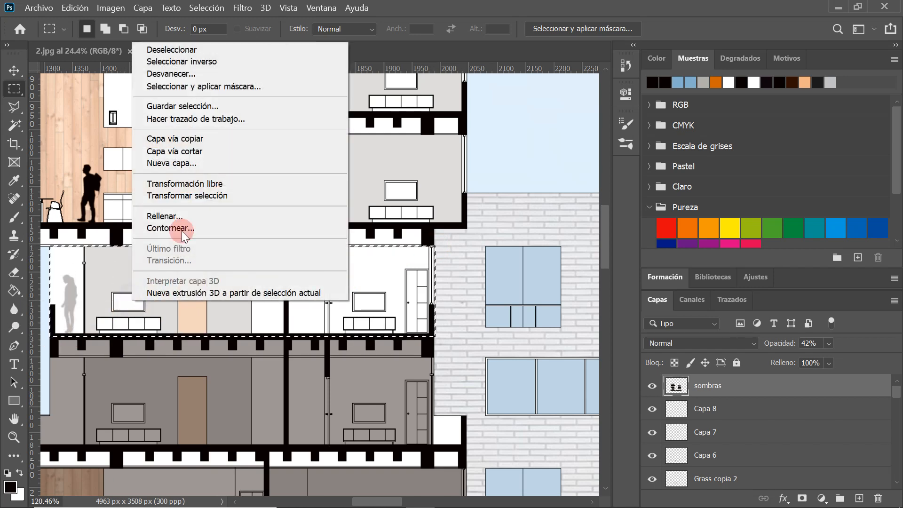
pyautogui.click(169, 216)
pyautogui.click(599, 91)
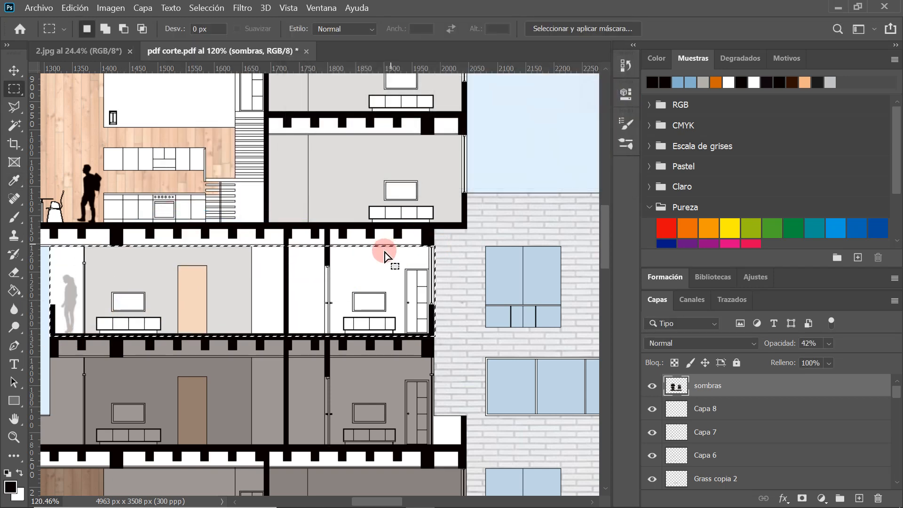
pyautogui.rightClick(385, 254)
pyautogui.click(414, 252)
# - Select the whole topmost unit from roof slab to NPT+27.89 floor, including both stacked rooms, fill it with the shadow colour, and deselect
pyautogui.scroll(-3, 415, 386)
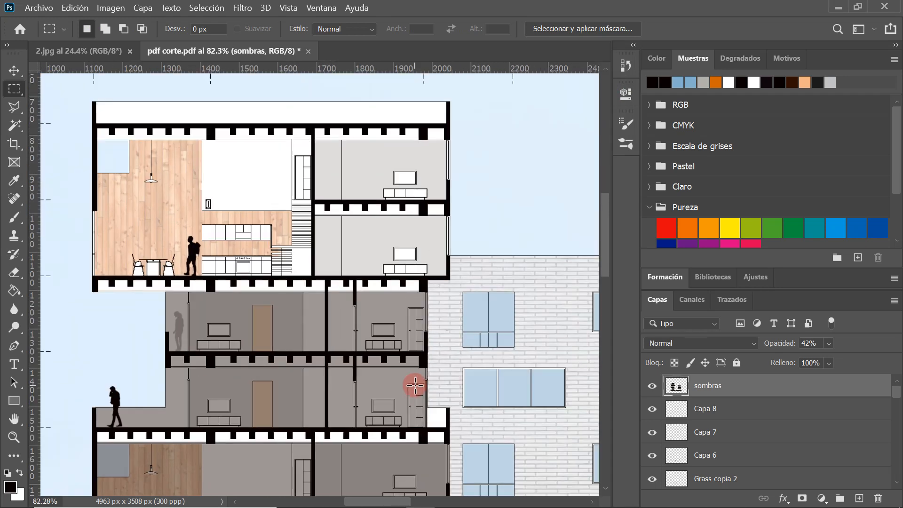
pyautogui.scroll(-2, 415, 386)
pyautogui.scroll(4, 272, 153)
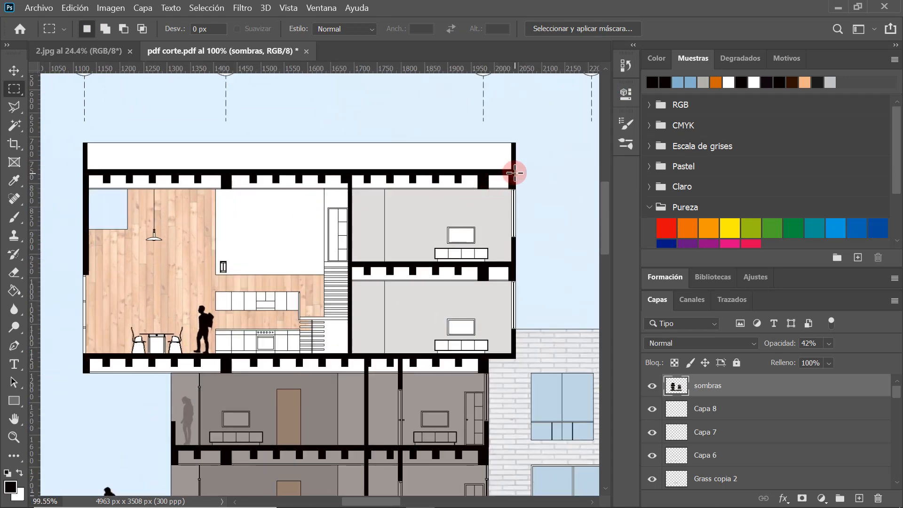
pyautogui.moveTo(516, 172); pyautogui.dragTo(85, 356)
pyautogui.rightClick(240, 262)
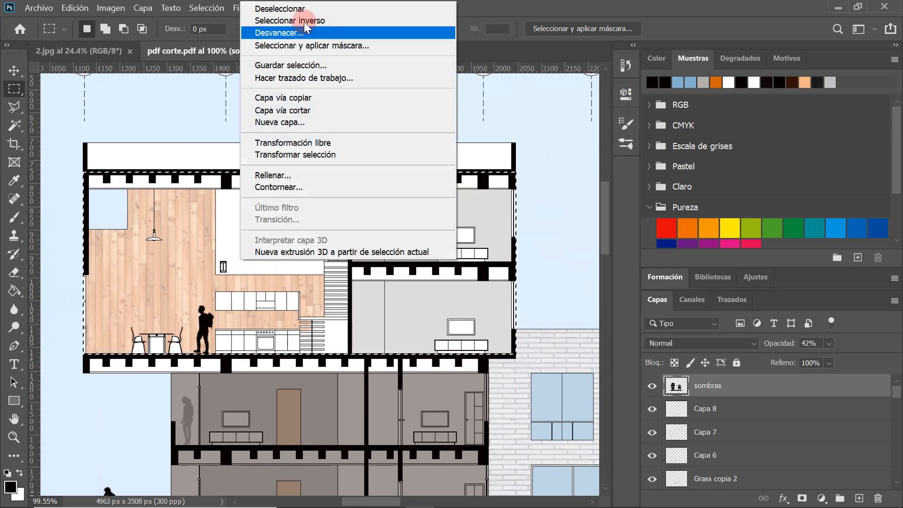
pyautogui.click(298, 175)
pyautogui.click(584, 90)
pyautogui.rightClick(484, 221)
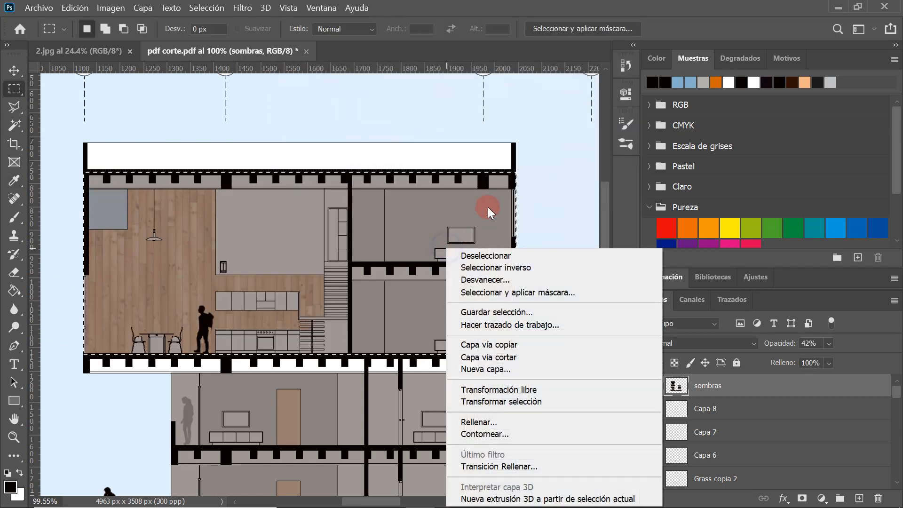
pyautogui.click(484, 256)
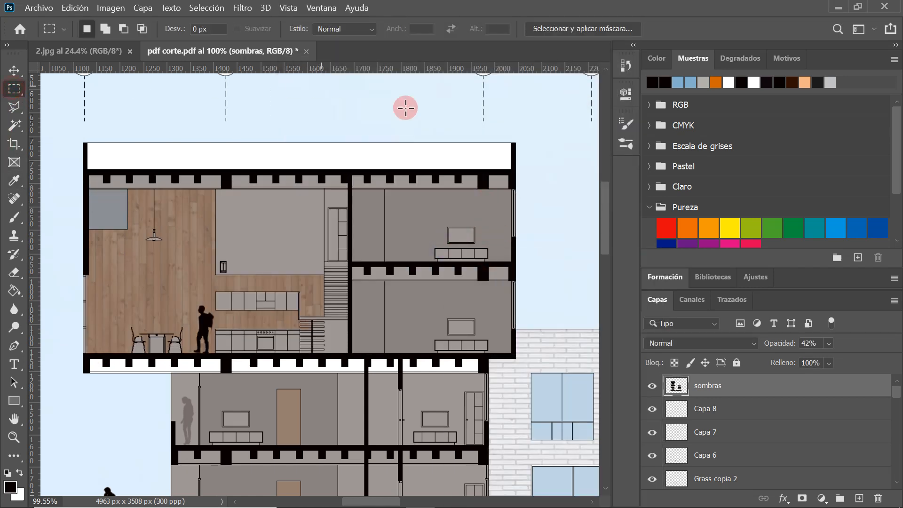
# - Select a small rectangle of the white roof band against the parapet near axis 3, fill it with the shadow colour, and deselect
pyautogui.scroll(3, 517, 142)
pyautogui.moveTo(515, 143); pyautogui.dragTo(467, 182)
pyautogui.rightClick(493, 154)
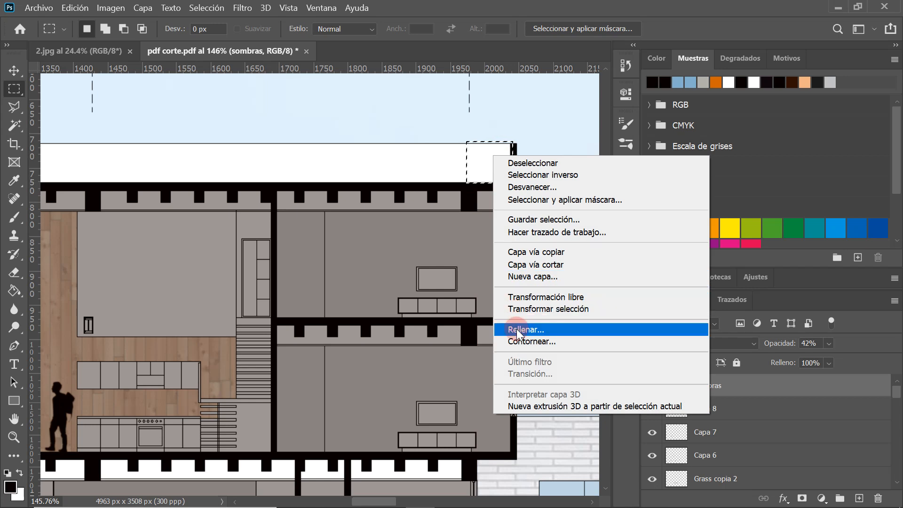
pyautogui.click(516, 329)
pyautogui.press('Return')
pyautogui.rightClick(492, 150)
pyautogui.click(517, 153)
# - Outline a diagonal sunbeam from the window to the floor in the topmost room with the Polygonal Lasso, erase its shadow, and deselect
pyautogui.scroll(-2, 301, 207)
pyautogui.click(21, 111)
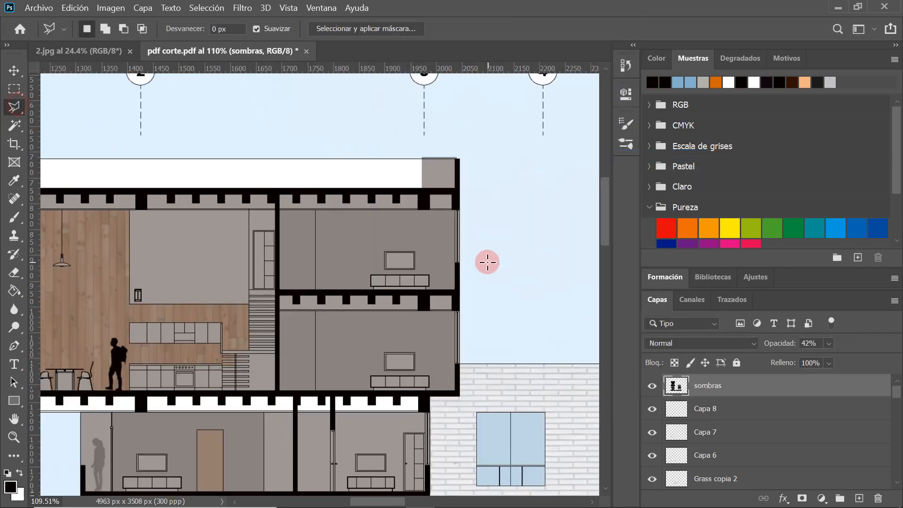
pyautogui.scroll(-2, 383, 209)
pyautogui.scroll(4, 476, 258)
pyautogui.scroll(2, 448, 187)
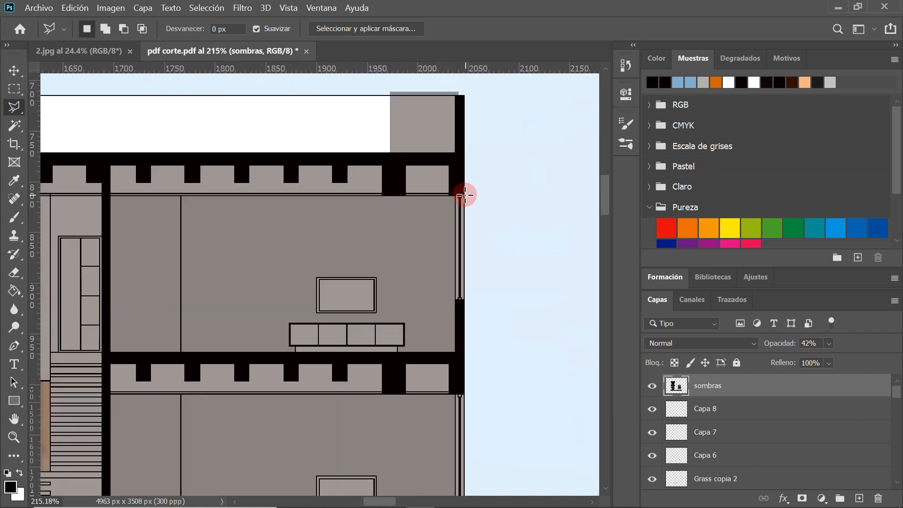
pyautogui.click(461, 195)
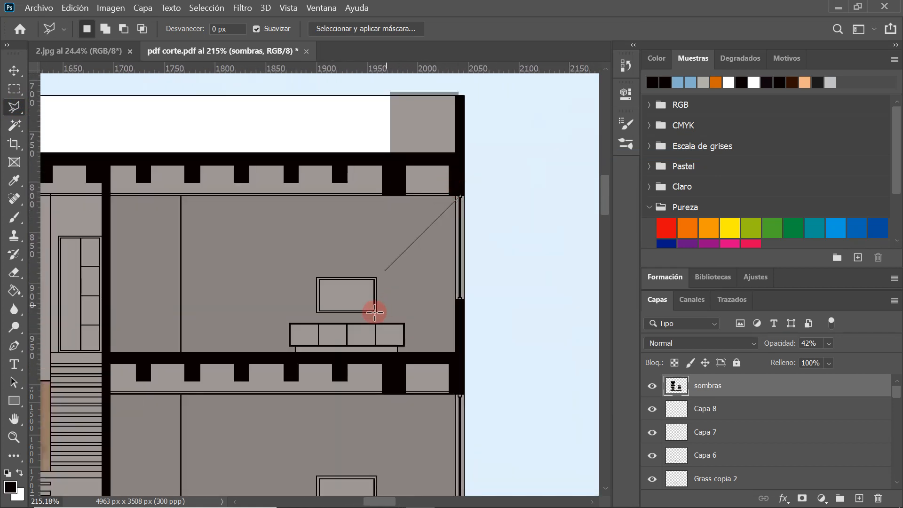
pyautogui.click(304, 351)
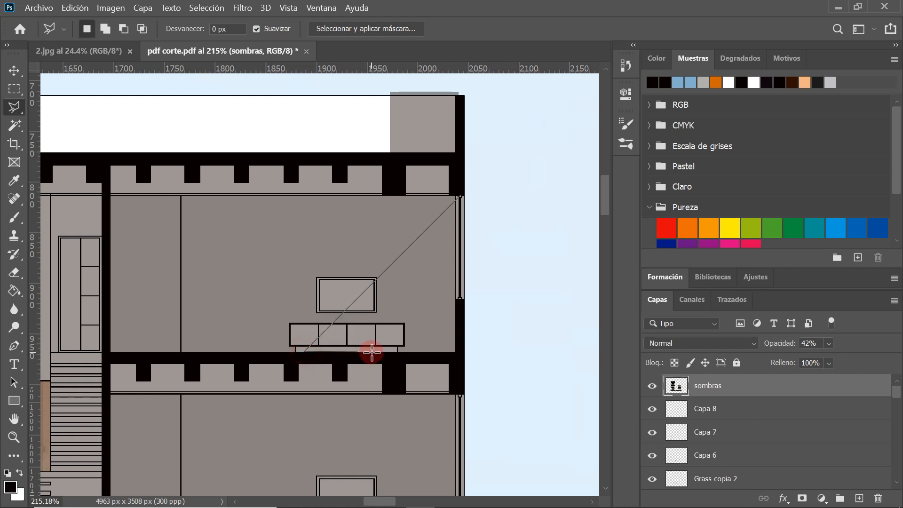
pyautogui.click(413, 352)
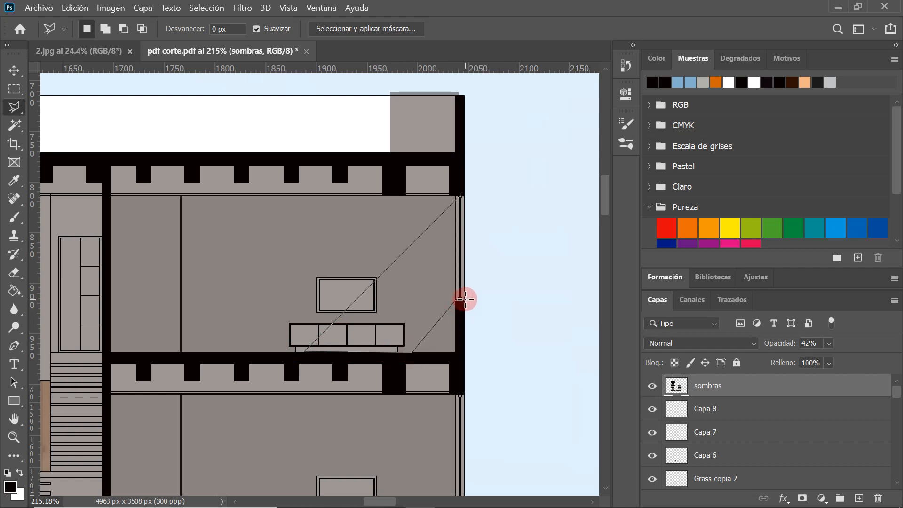
pyautogui.click(462, 193)
pyautogui.rightClick(415, 263)
pyautogui.click(400, 281)
pyautogui.hotkey('ctrl', 'BackSpace')
pyautogui.rightClick(399, 281)
pyautogui.click(434, 28)
# - Outline a matching diagonal sunbeam in the NPT+27.89 room directly below, erase the shadow inside it, and deselect
pyautogui.scroll(-8, 382, 163)
pyautogui.scroll(7, 418, 294)
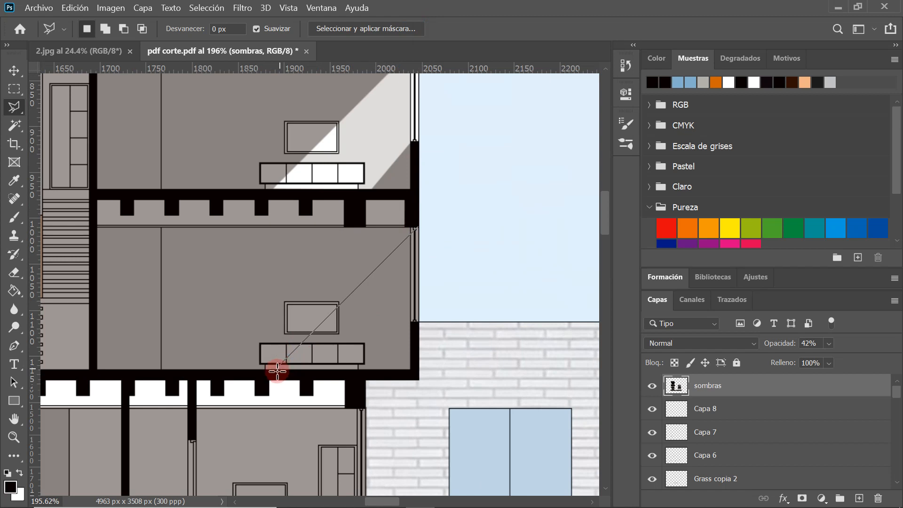
pyautogui.click(370, 368)
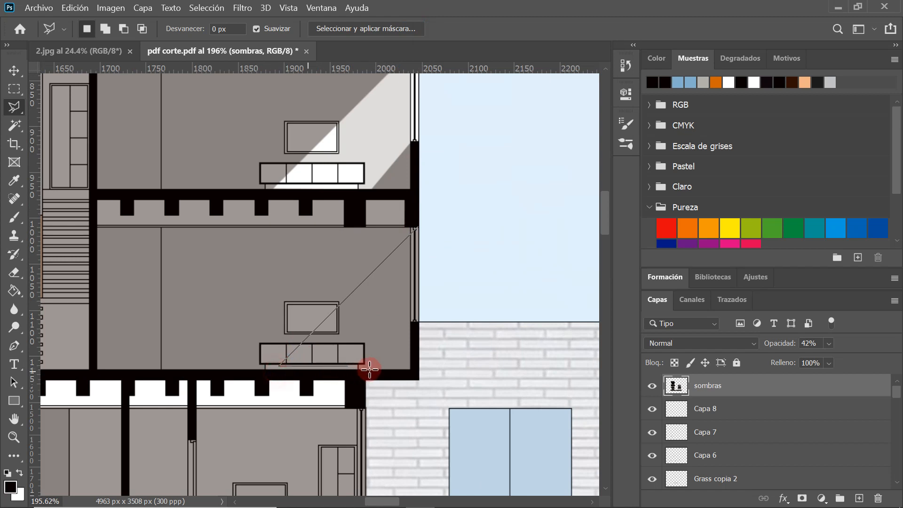
pyautogui.click(273, 373)
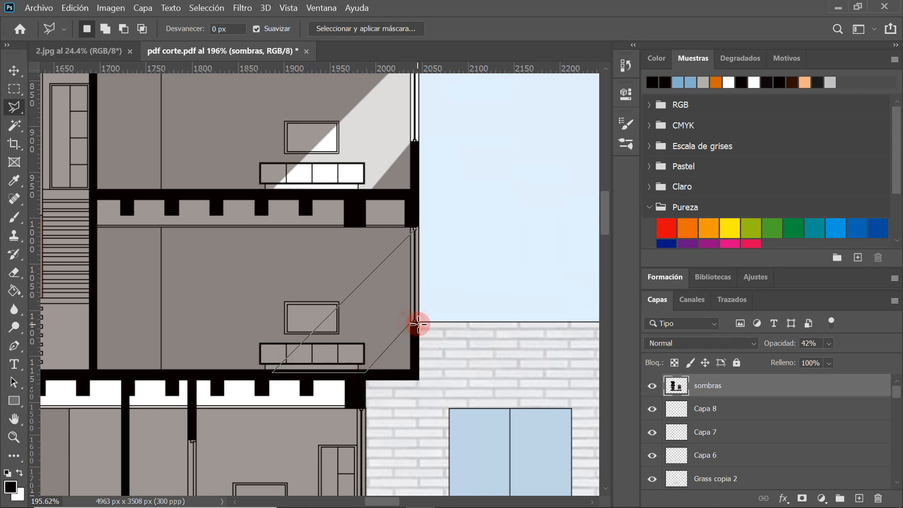
pyautogui.click(417, 228)
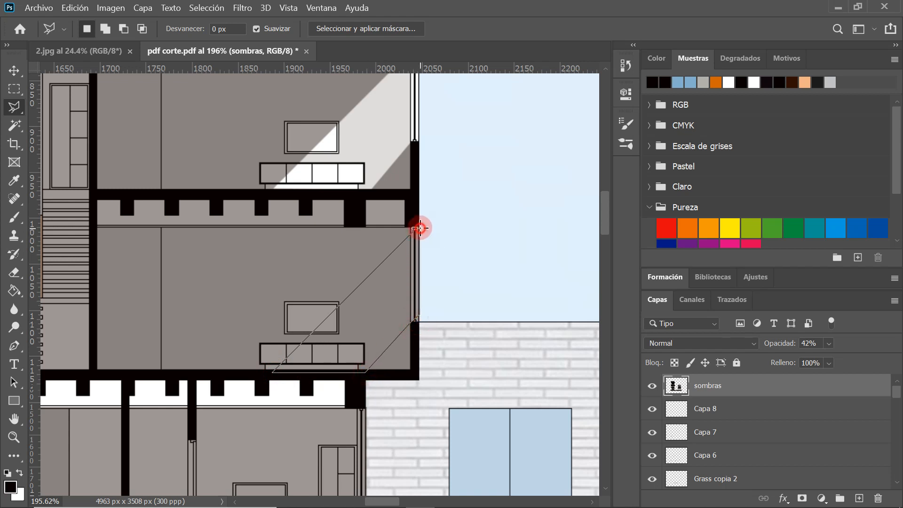
pyautogui.press('Delete')
pyautogui.rightClick(406, 284)
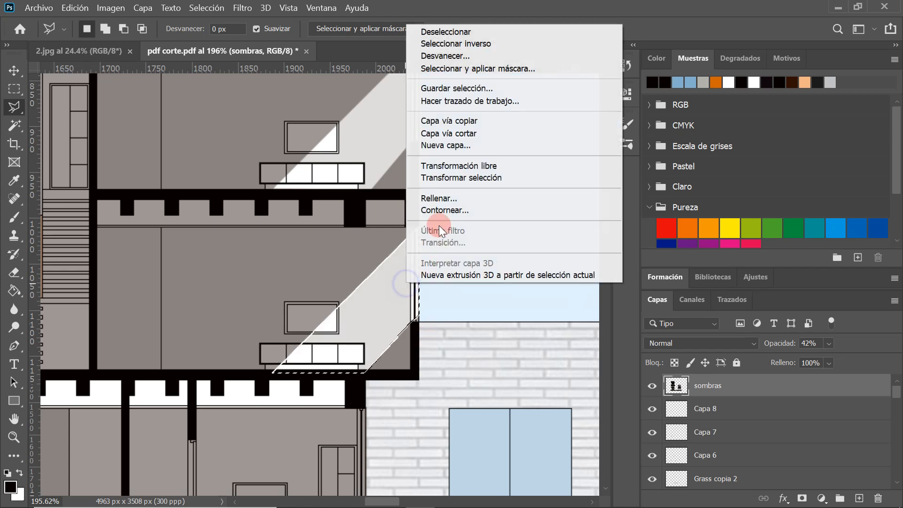
pyautogui.click(419, 32)
# - Outline a diagonal sunbeam from the window across the wardrobe in the NPT+24.46 room, erase its shadow, and deselect
pyautogui.scroll(-5, 365, 218)
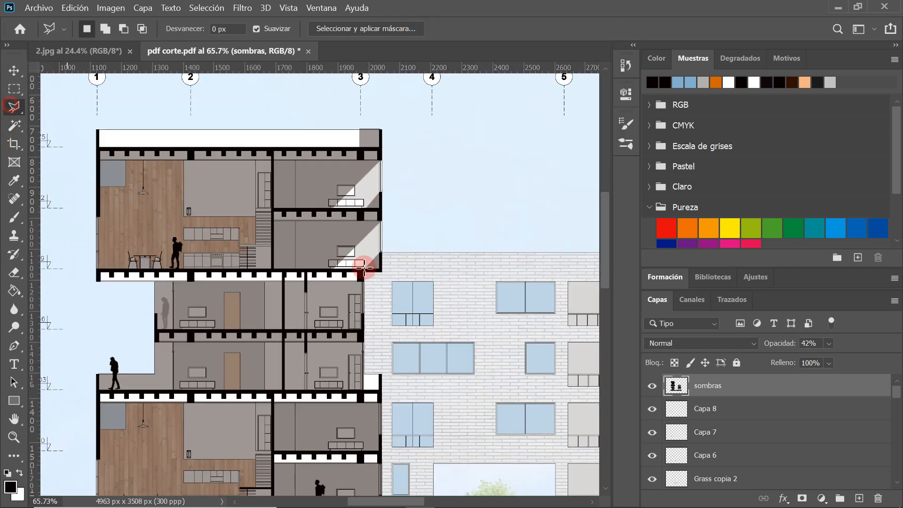
pyautogui.scroll(5, 262, 319)
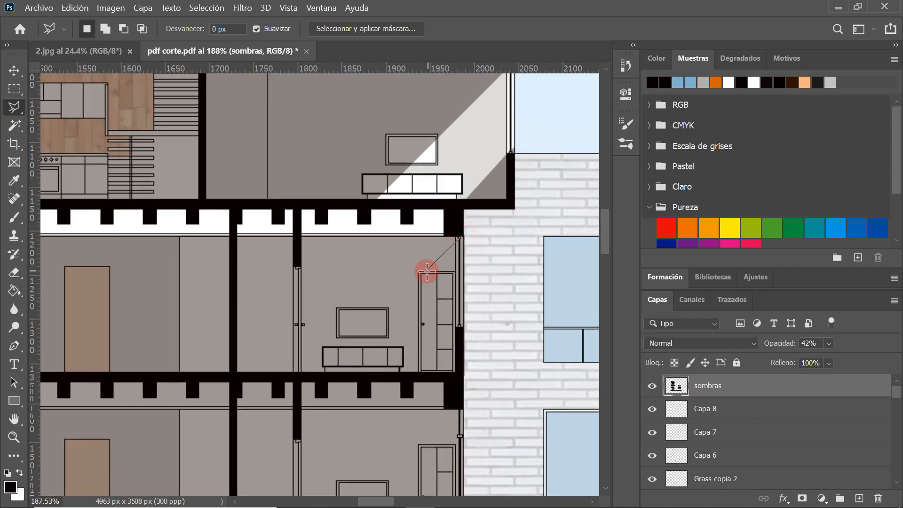
pyautogui.click(325, 374)
pyautogui.click(413, 372)
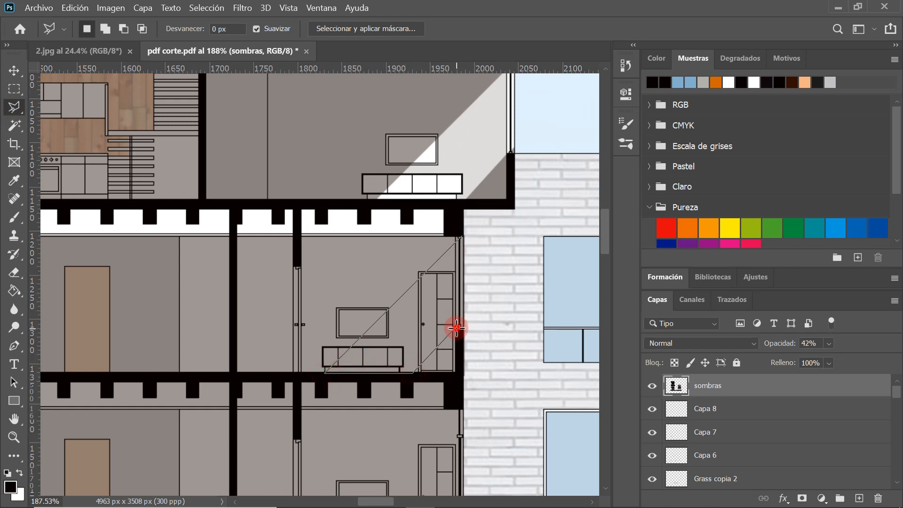
pyautogui.click(464, 328)
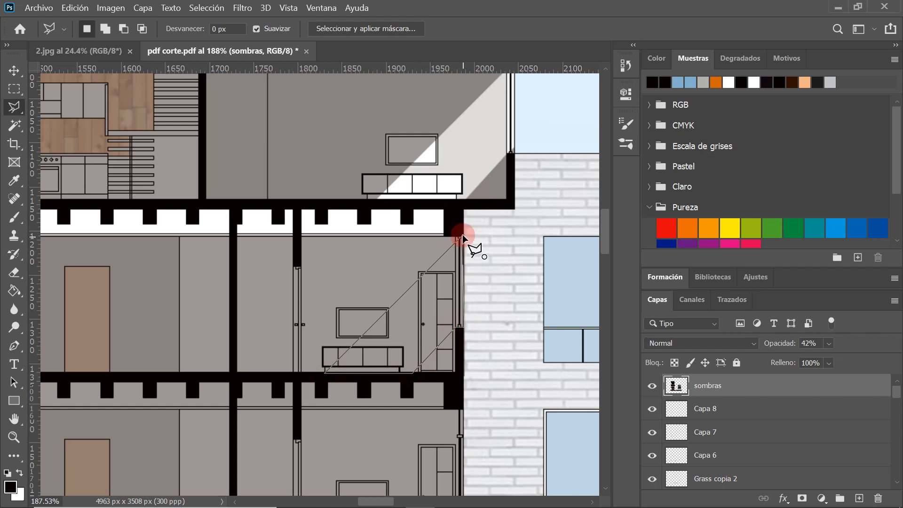
pyautogui.click(462, 234)
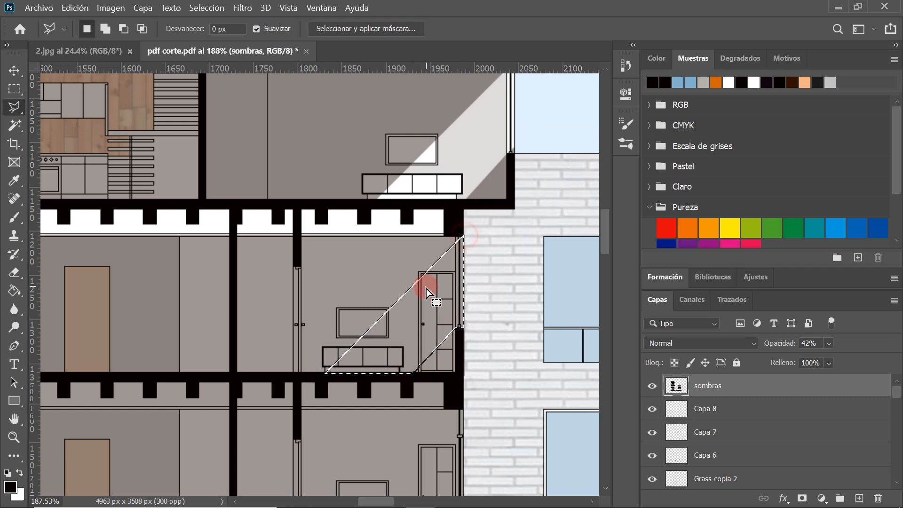
pyautogui.scroll(-5, 428, 288)
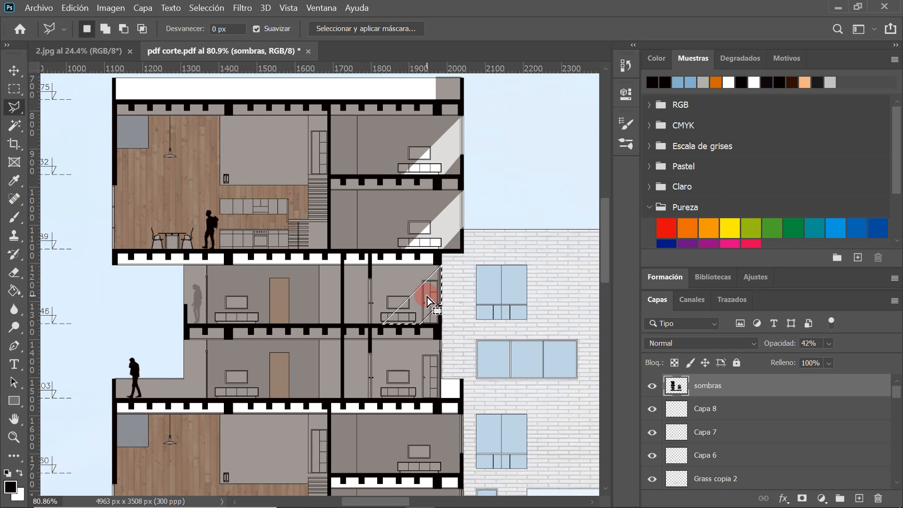
pyautogui.rightClick(427, 297)
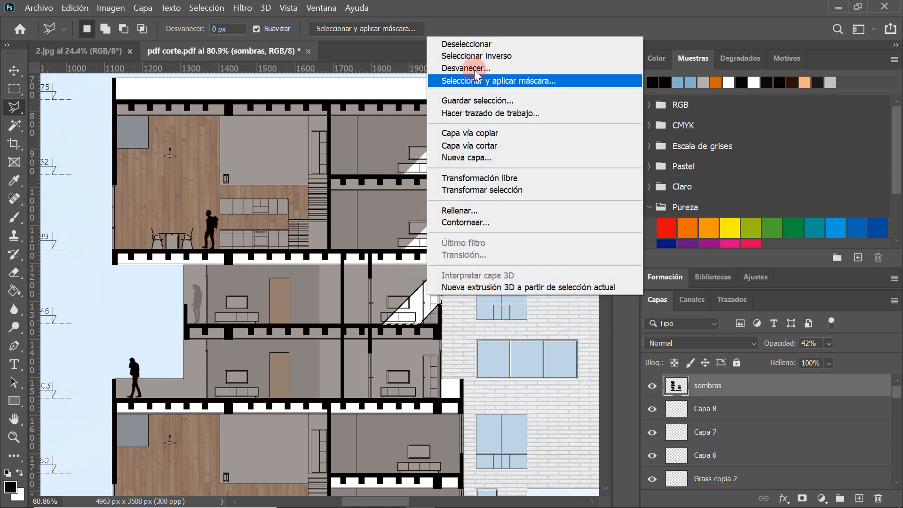
pyautogui.click(466, 44)
# - Outline the sunlit area from the window across the NPT+21.03 room's wardrobe and floor to the outer parapet, erase its shadow, and deselect
pyautogui.scroll(-1, 409, 318)
pyautogui.scroll(5, 409, 369)
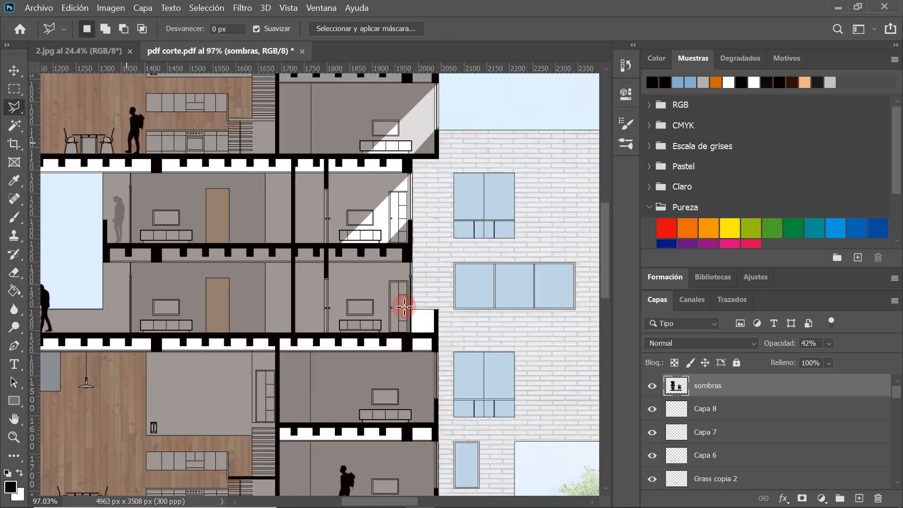
pyautogui.scroll(1, 396, 254)
pyautogui.click(14, 109)
pyautogui.scroll(-1, 391, 240)
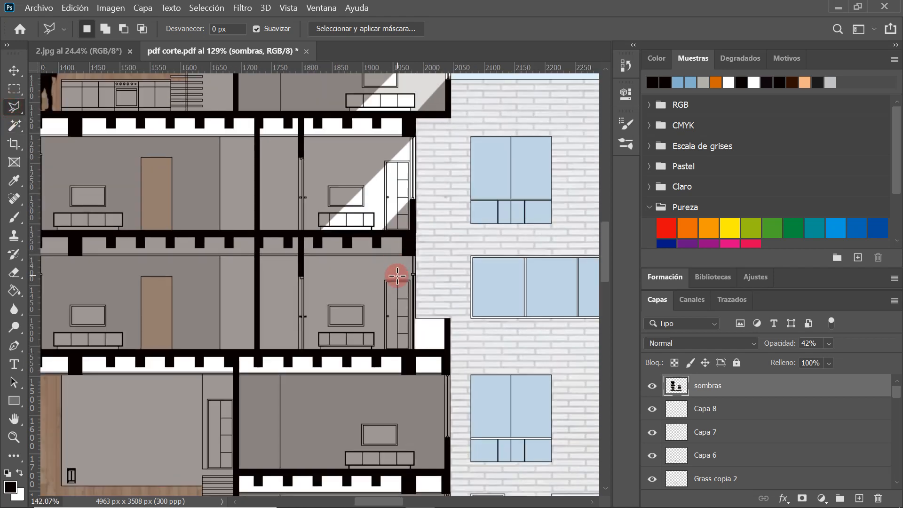
pyautogui.scroll(3, 426, 244)
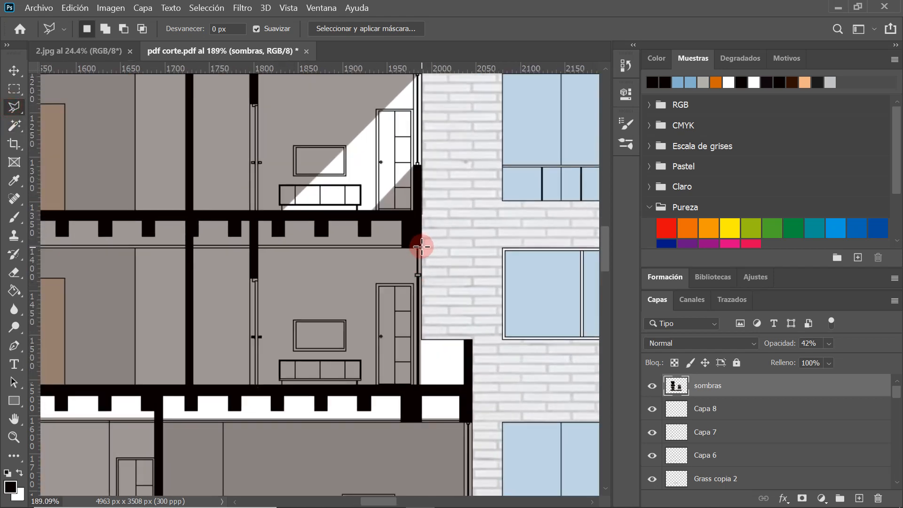
pyautogui.click(419, 249)
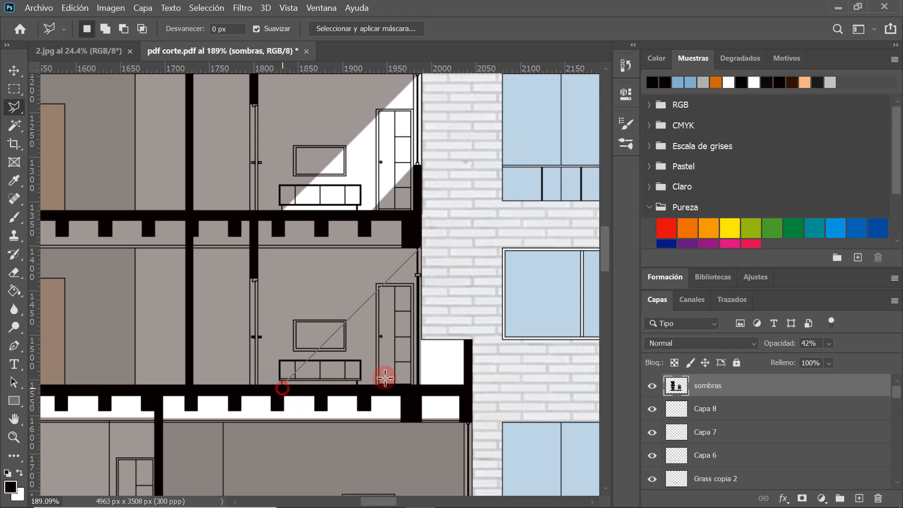
pyautogui.click(292, 376)
pyautogui.click(293, 388)
pyautogui.click(464, 388)
pyautogui.click(464, 340)
pyautogui.click(426, 335)
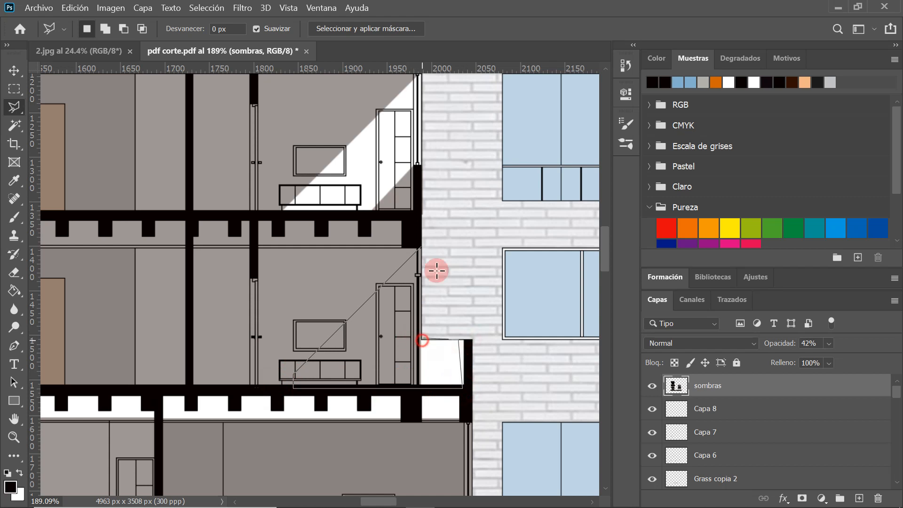
pyautogui.click(422, 245)
pyautogui.scroll(-2, 403, 306)
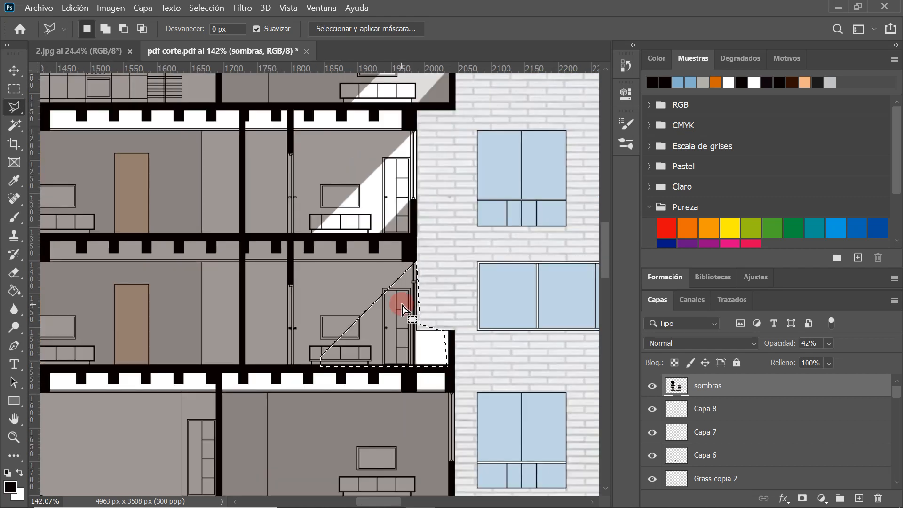
pyautogui.press('Delete')
pyautogui.rightClick(402, 304)
pyautogui.click(430, 52)
pyautogui.scroll(-8, 383, 225)
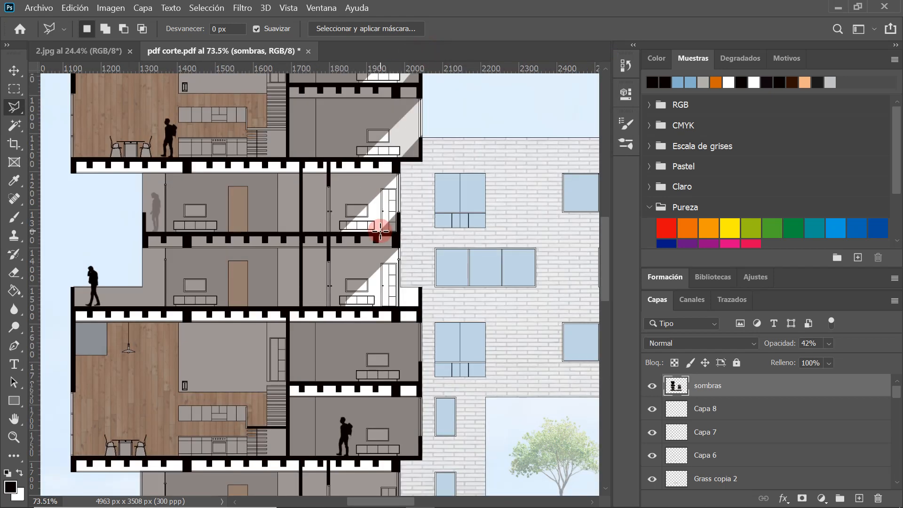
# - Outline a diagonal sunbeam from the window to the floor cabinet in the NPT+17.60 room, erase its shadow, and deselect
pyautogui.scroll(9, 389, 343)
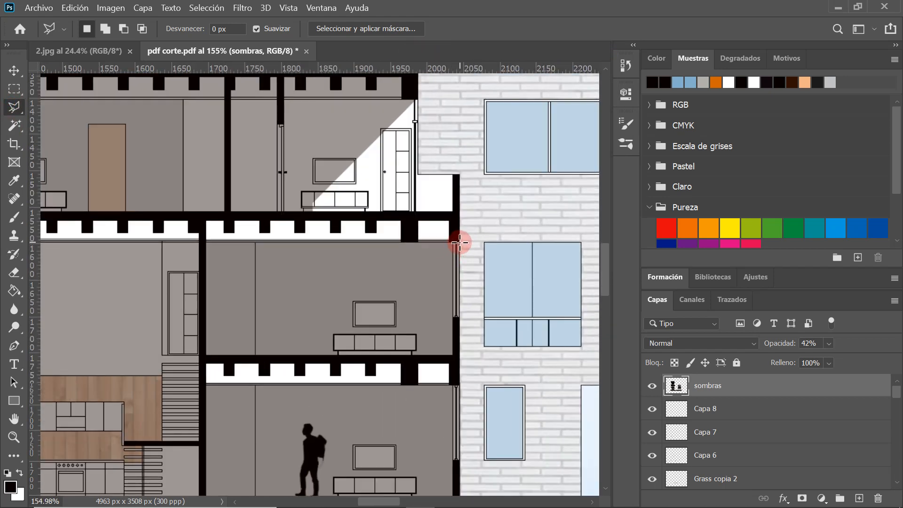
pyautogui.click(459, 243)
pyautogui.click(366, 351)
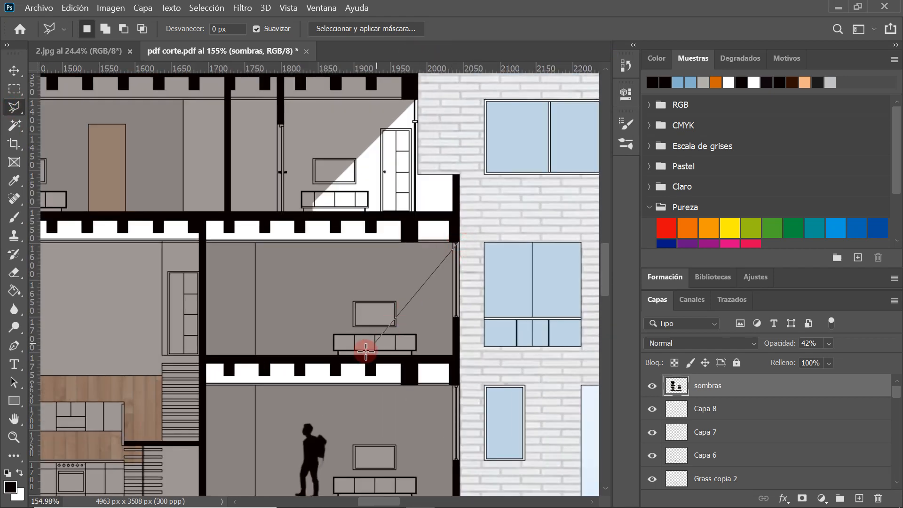
pyautogui.click(352, 367)
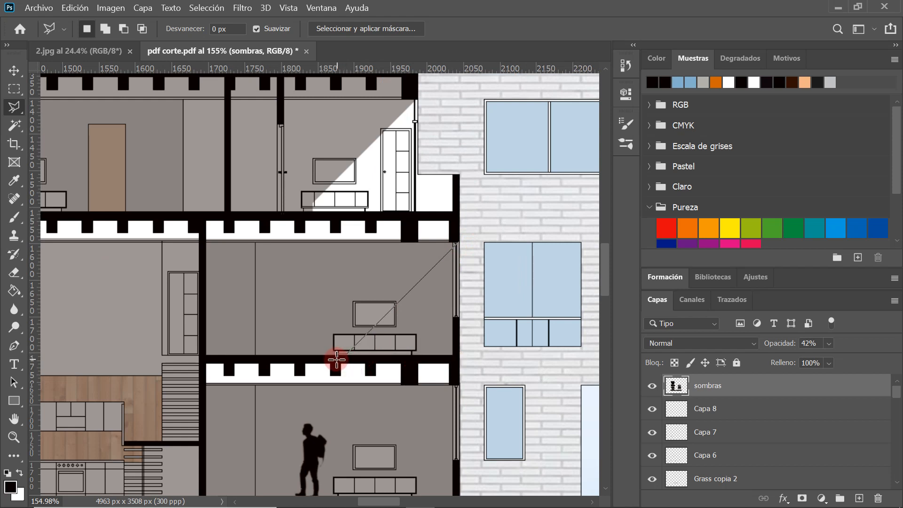
pyautogui.click(341, 360)
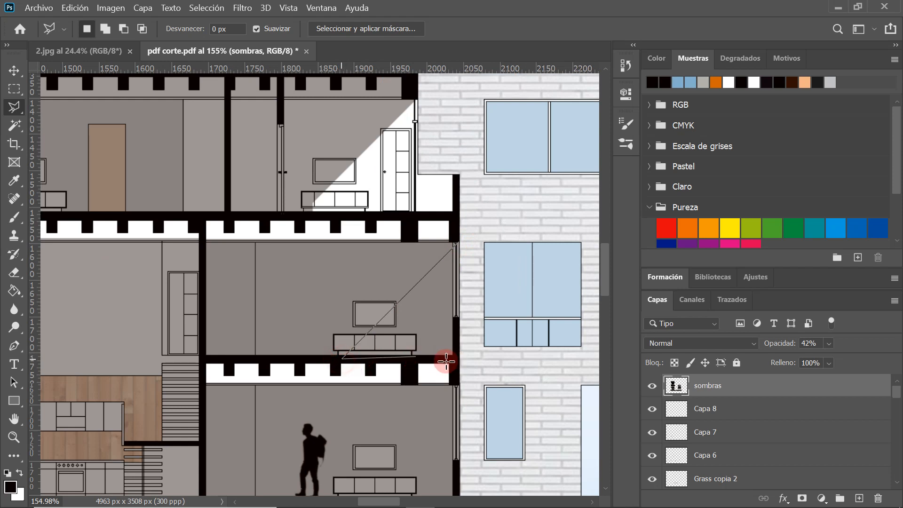
pyautogui.click(417, 359)
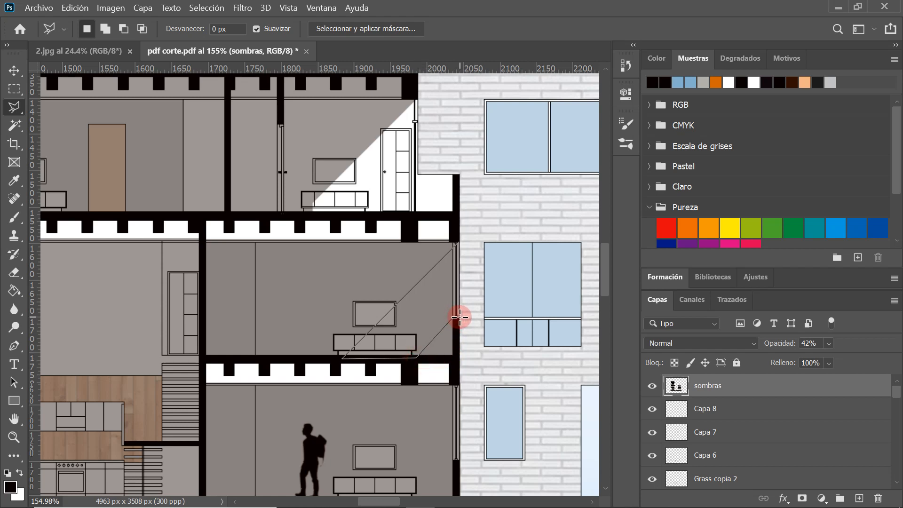
pyautogui.click(461, 246)
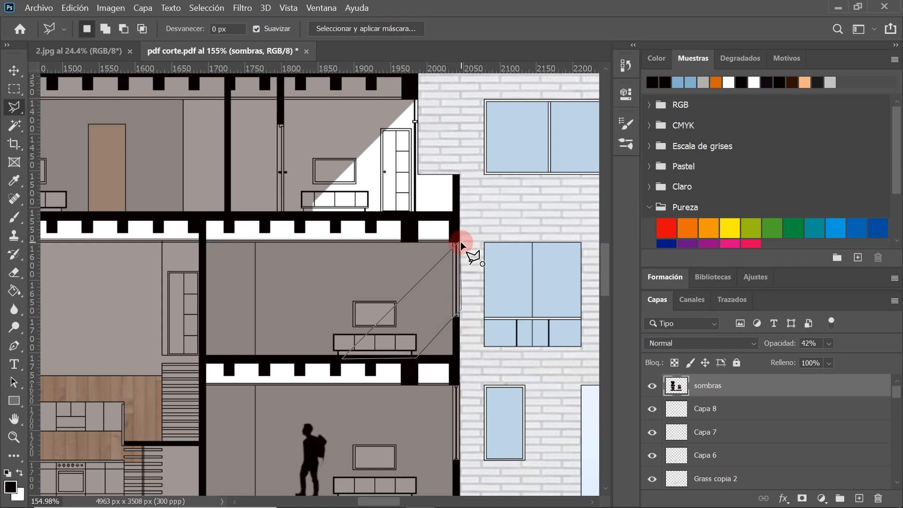
pyautogui.scroll(-2, 448, 277)
pyautogui.rightClick(448, 278)
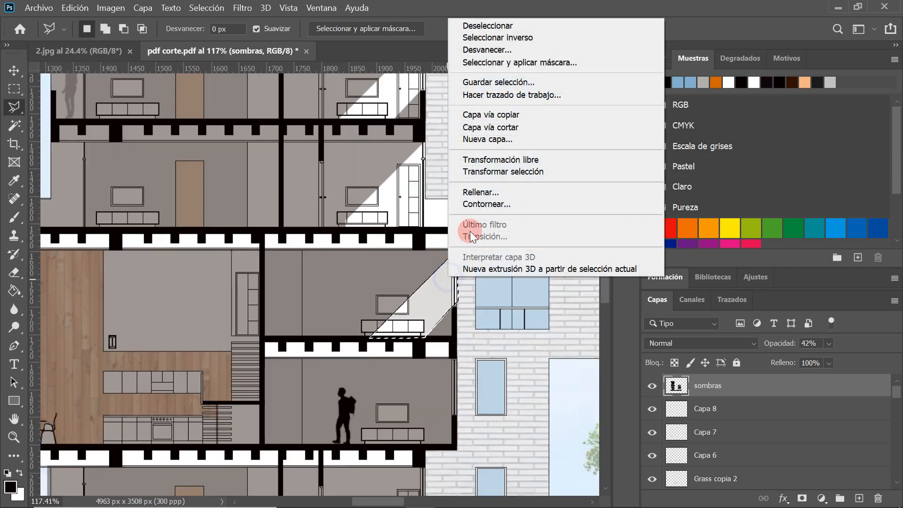
pyautogui.click(472, 24)
pyautogui.scroll(-5, 423, 239)
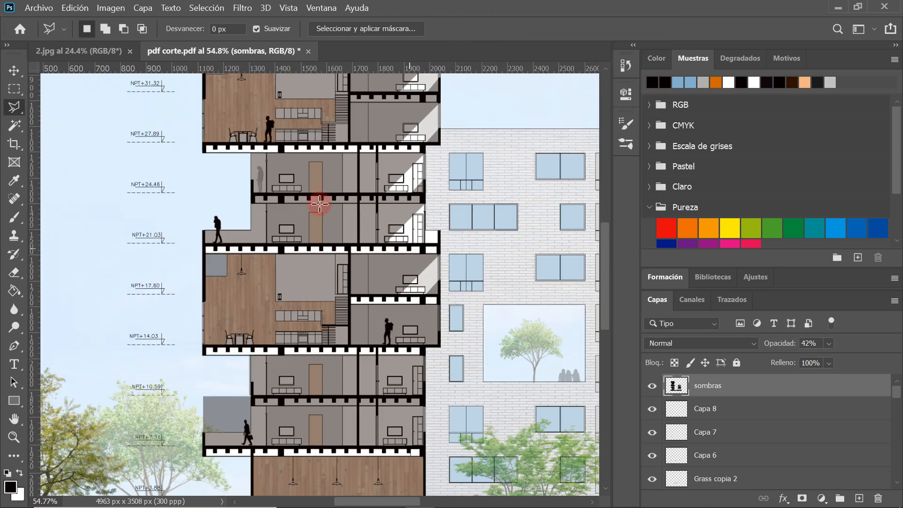
# - Outline a diagonal sunbeam from the window to the floor behind the backpacker in the NPT+14.03 room, erase its shadow, and deselect
pyautogui.scroll(1, 470, 346)
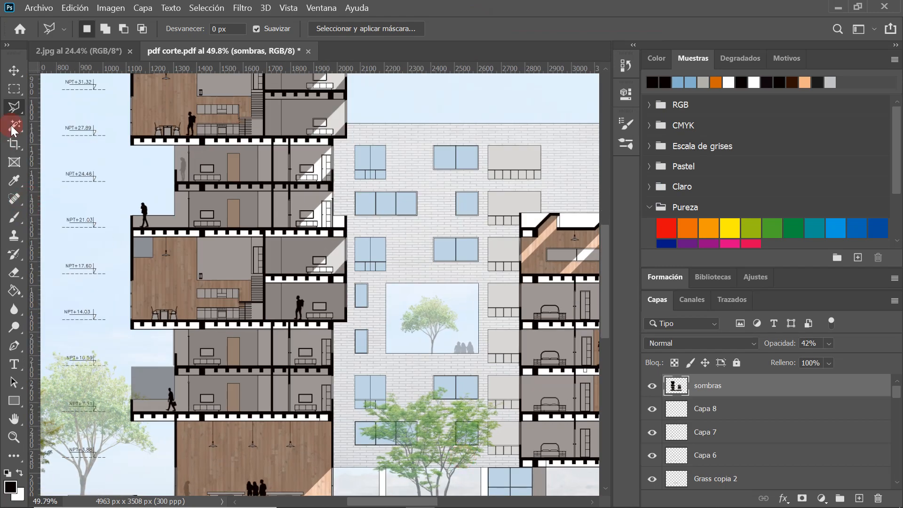
pyautogui.scroll(5, 334, 306)
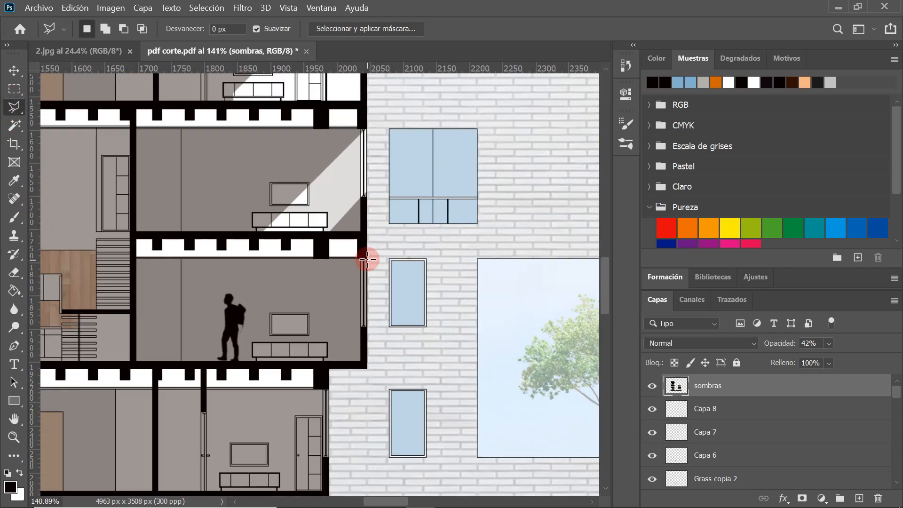
pyautogui.scroll(3, 367, 259)
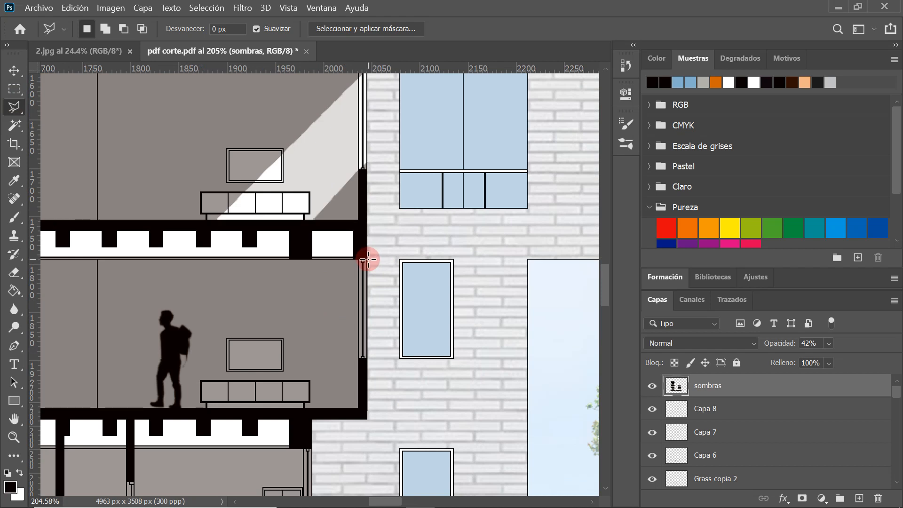
pyautogui.click(366, 260)
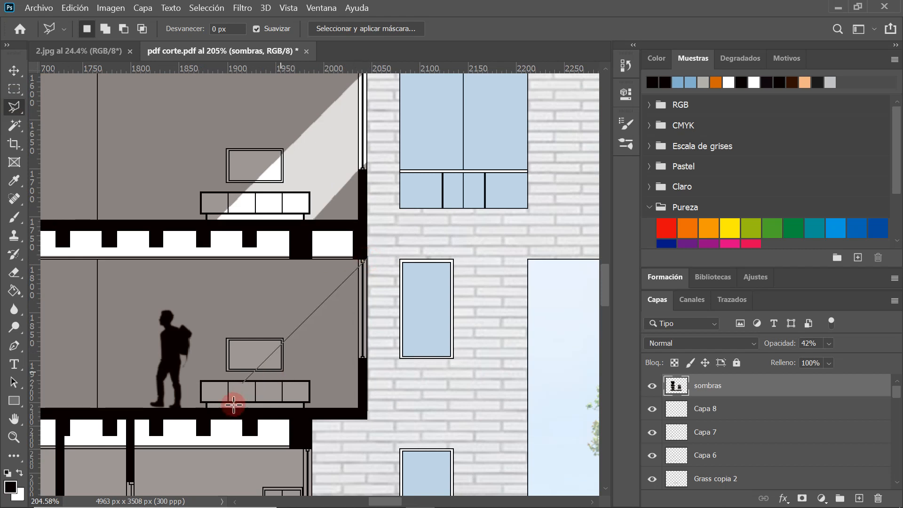
pyautogui.click(218, 409)
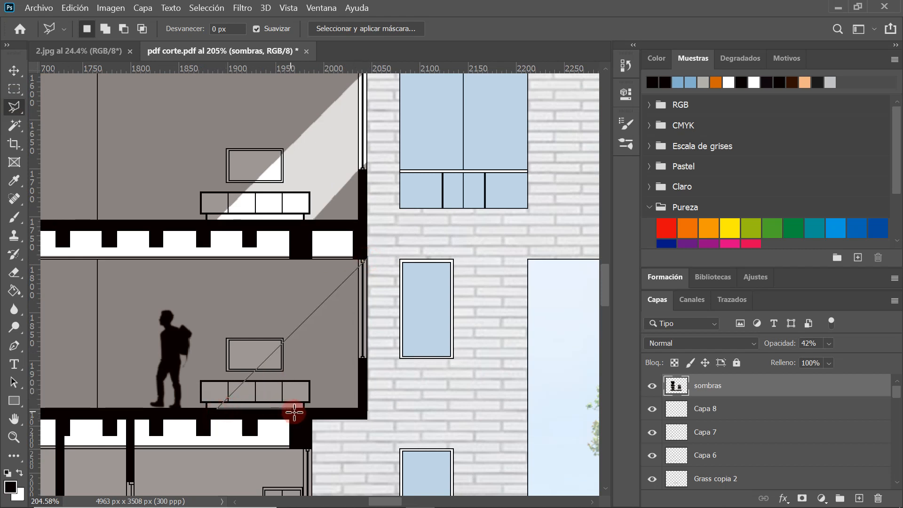
pyautogui.click(308, 408)
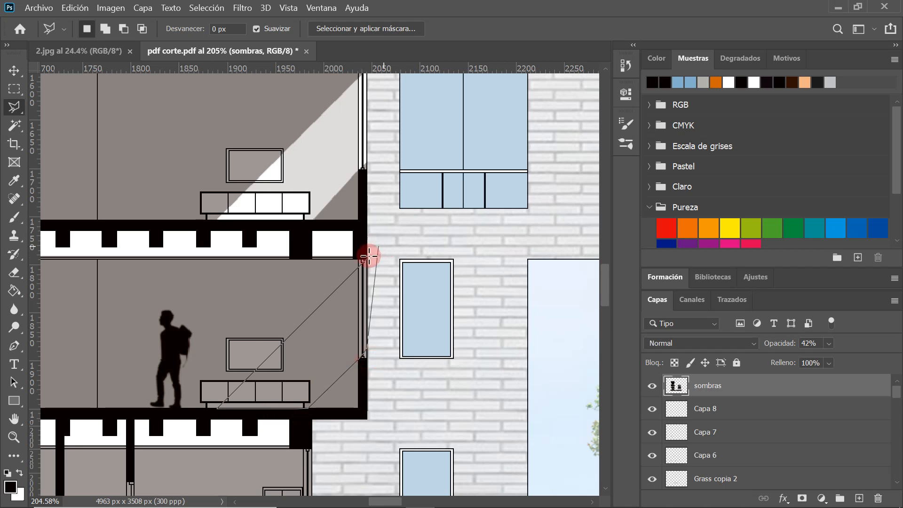
pyautogui.click(367, 257)
pyautogui.scroll(-2, 348, 303)
pyautogui.rightClick(348, 304)
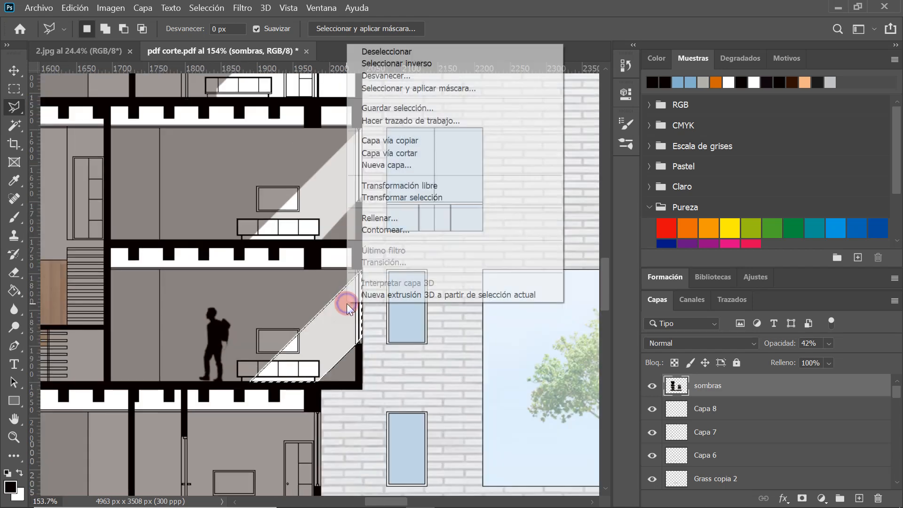
pyautogui.click(382, 55)
pyautogui.scroll(-3, 359, 272)
pyautogui.scroll(-3, 359, 272)
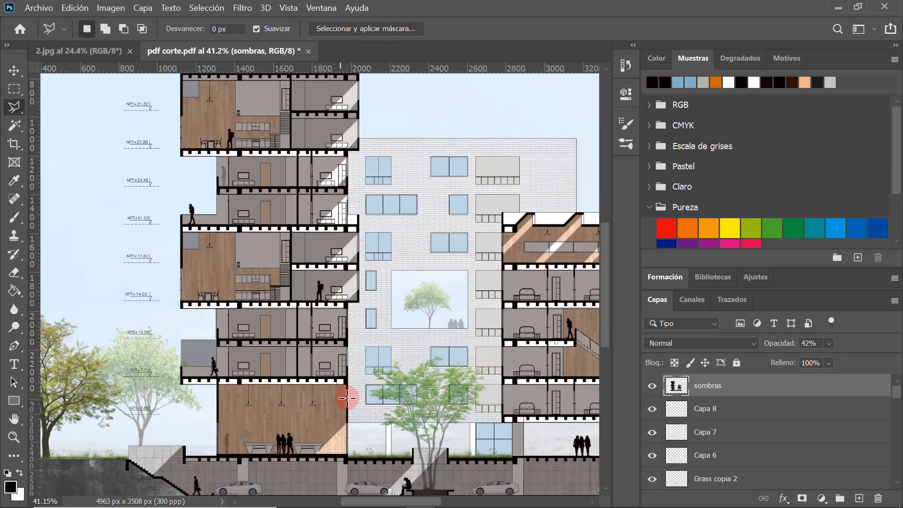
# - Outline a triangular sunlit area from the window across the wardrobe and floor in the NPT+10.59 room, erase its shadow, and deselect
pyautogui.scroll(2, 348, 391)
pyautogui.scroll(4, 289, 272)
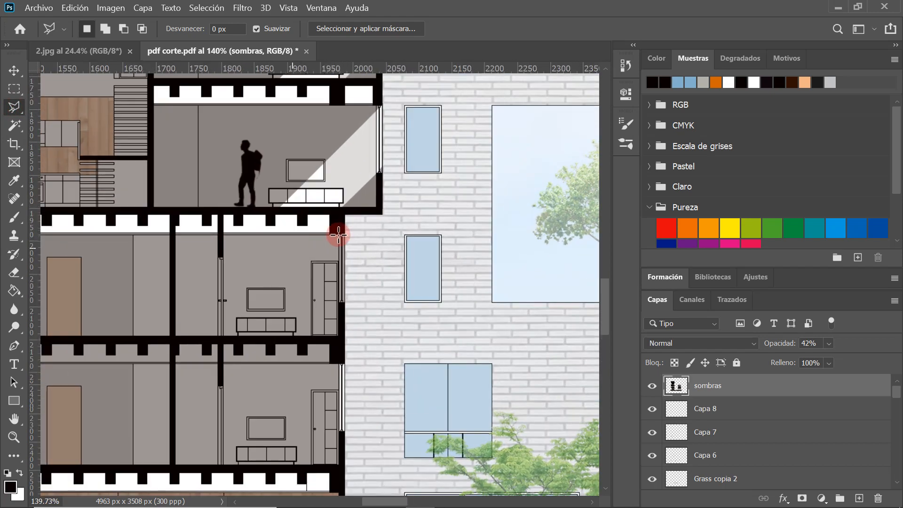
pyautogui.click(344, 234)
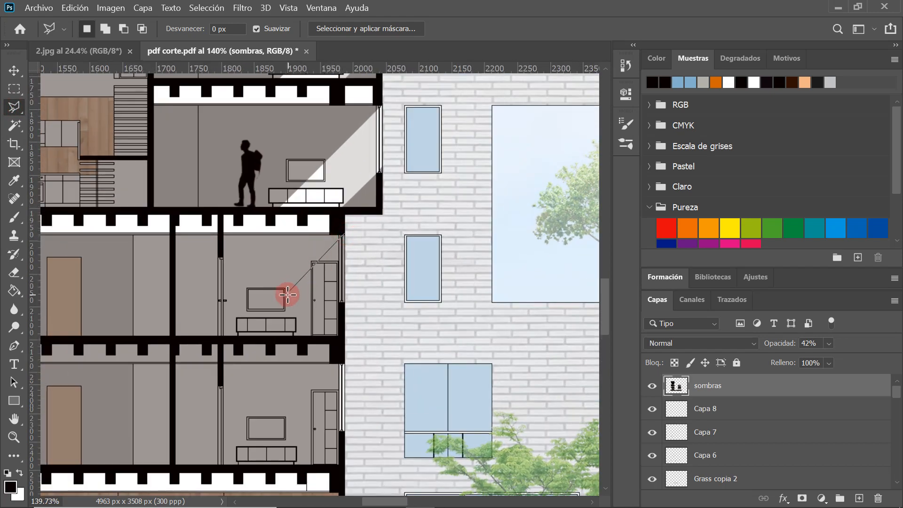
pyautogui.click(323, 336)
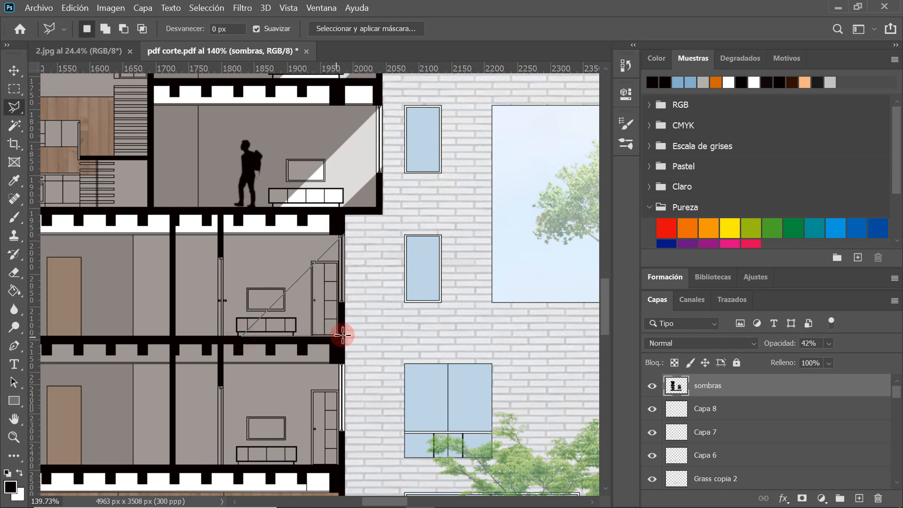
pyautogui.click(342, 303)
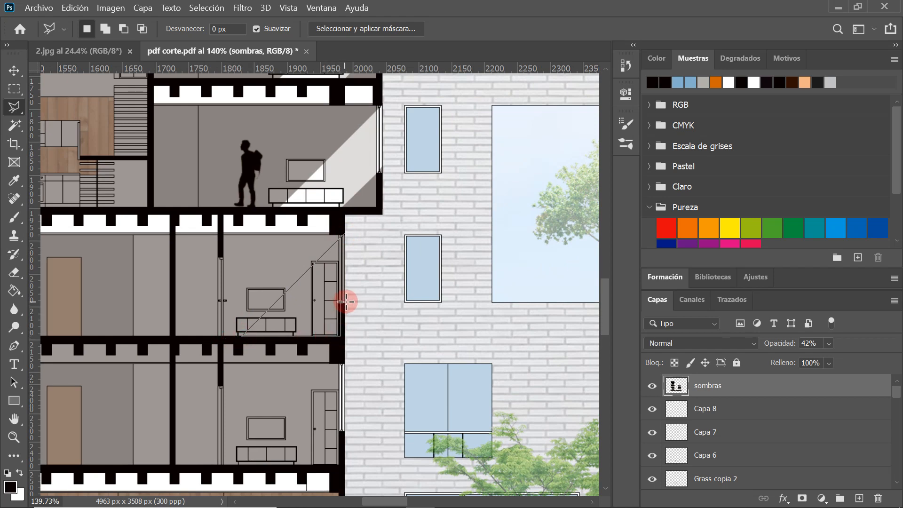
pyautogui.click(346, 234)
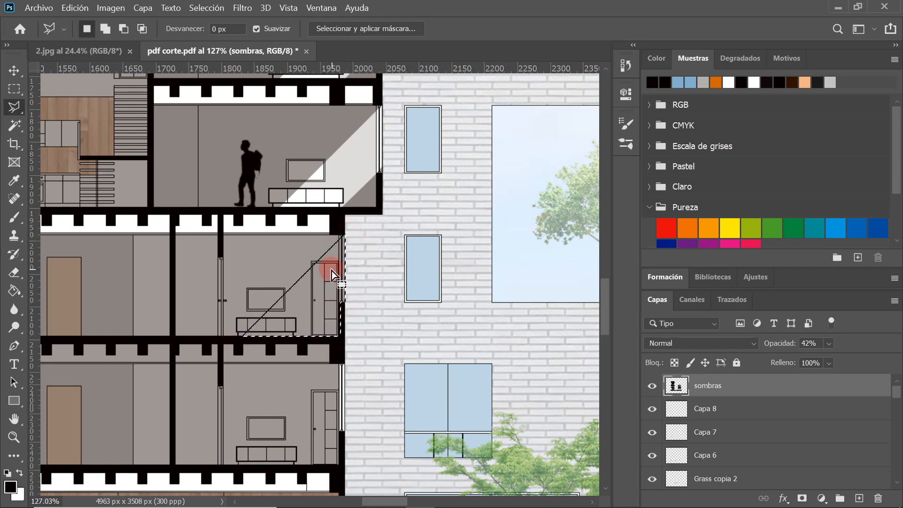
pyautogui.scroll(-3, 332, 270)
pyautogui.press('Delete')
pyautogui.rightClick(331, 270)
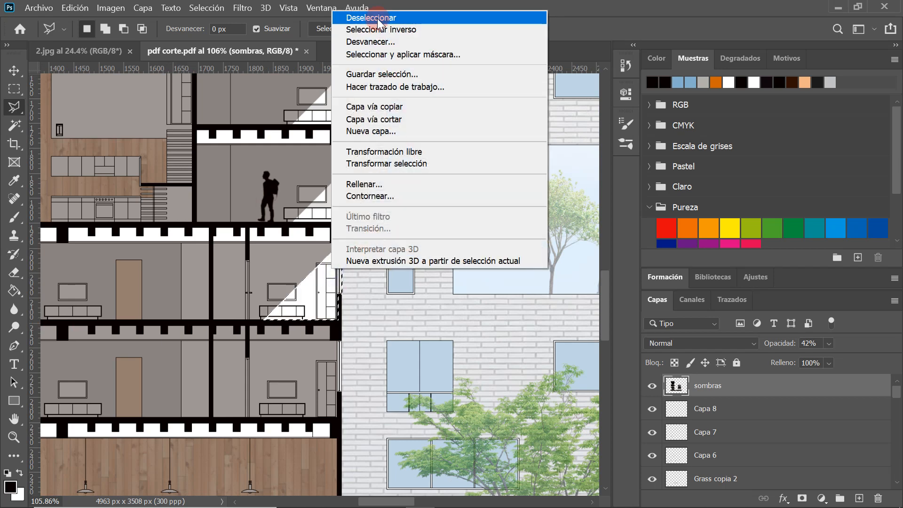
pyautogui.click(377, 18)
# - Outline a triangular sunlit area from the window across the wardrobe and floor in the NPT+7.31 room, erase its shadow, and deselect
pyautogui.scroll(2, 355, 323)
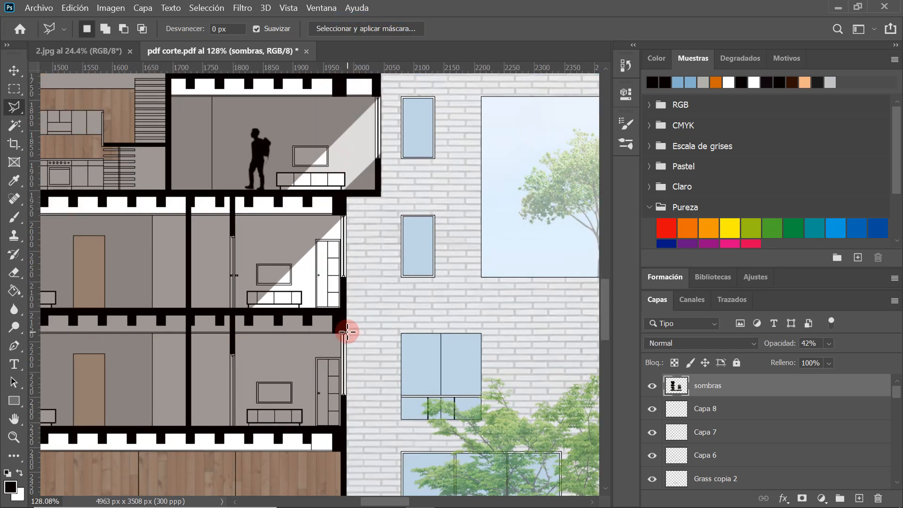
pyautogui.click(345, 334)
pyautogui.click(316, 358)
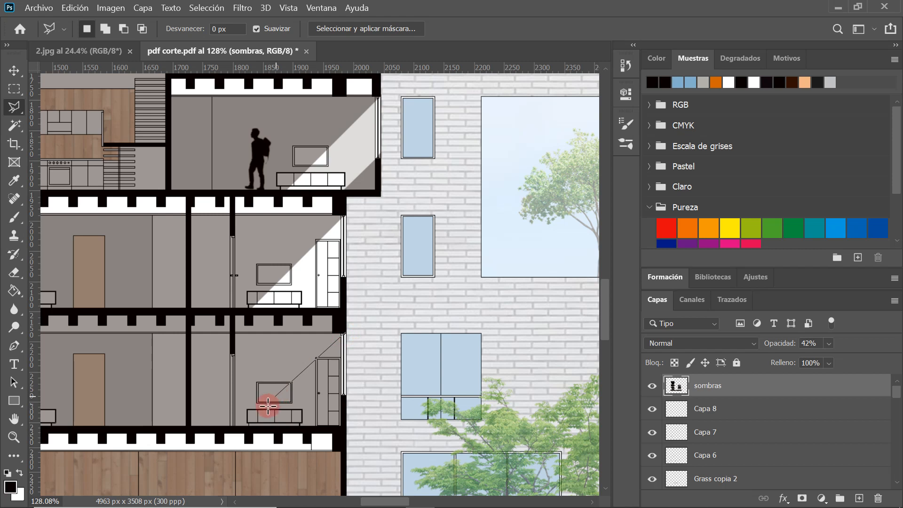
pyautogui.click(251, 426)
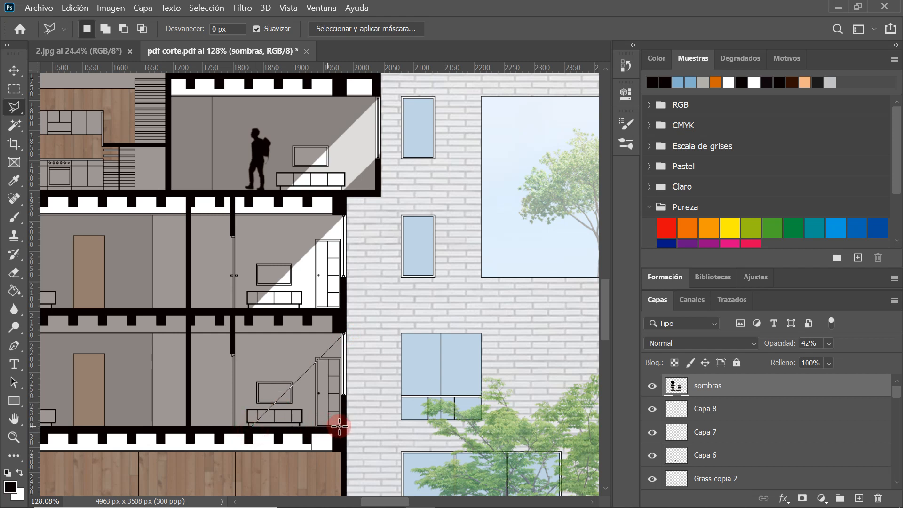
pyautogui.click(308, 429)
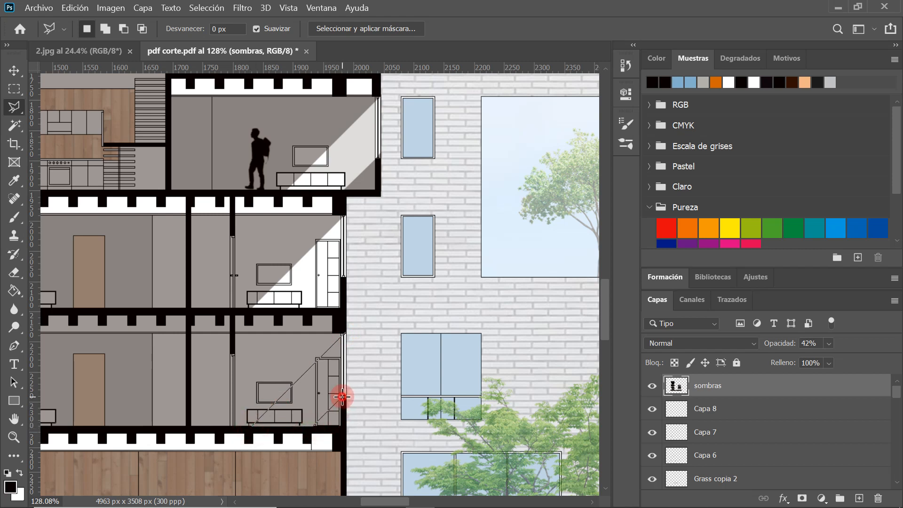
pyautogui.click(346, 396)
pyautogui.click(343, 326)
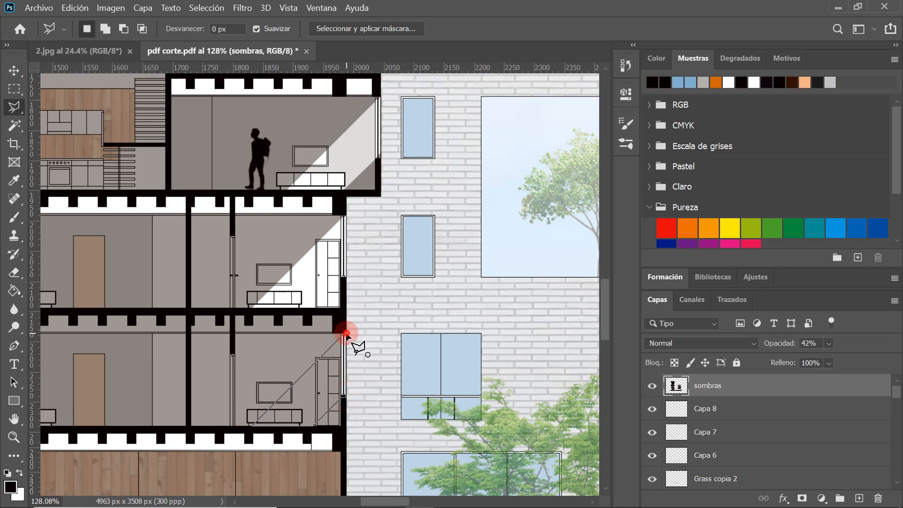
pyautogui.scroll(-2, 318, 368)
pyautogui.rightClick(318, 368)
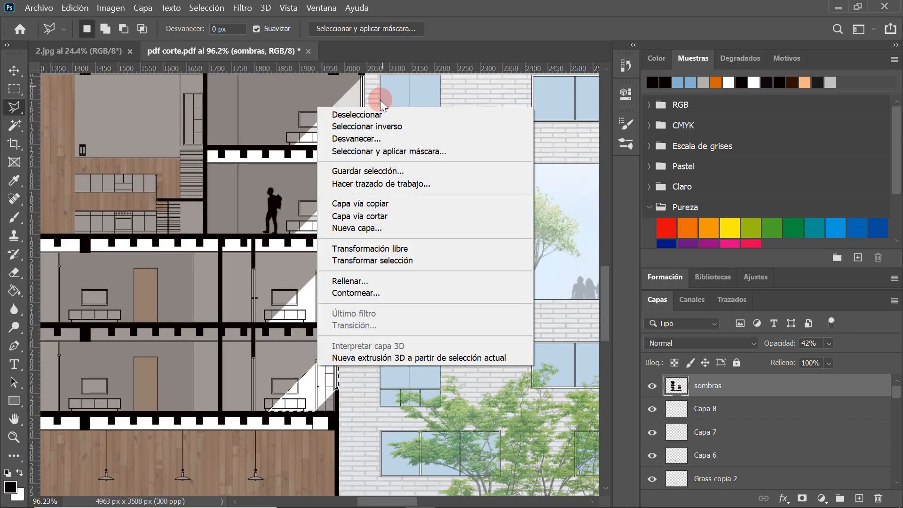
pyautogui.click(371, 115)
# - Reduce the sombras layer's opacity to 24%
pyautogui.scroll(-5, 401, 337)
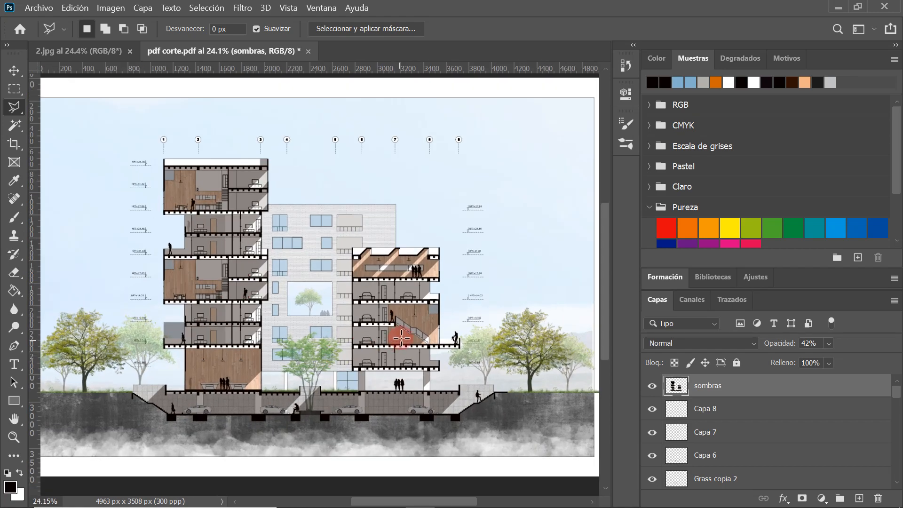
pyautogui.scroll(1, 401, 337)
pyautogui.click(829, 344)
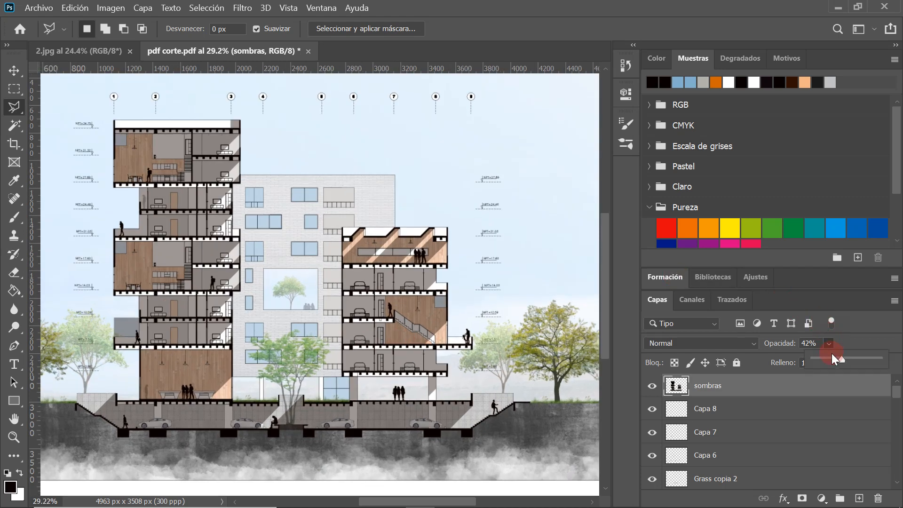
pyautogui.click(828, 361)
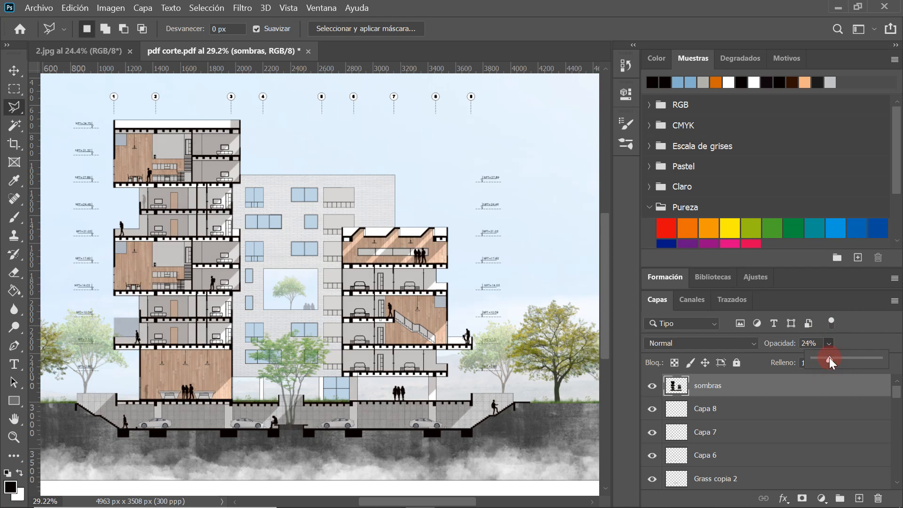
pyautogui.scroll(-2, 423, 256)
pyautogui.scroll(2, 421, 268)
# - Select the open-air area above the NPT+7.31 terrace parapet with a rectangular marquee, erase the stray shadow there, and deselect
pyautogui.click(9, 107)
pyautogui.scroll(7, 170, 249)
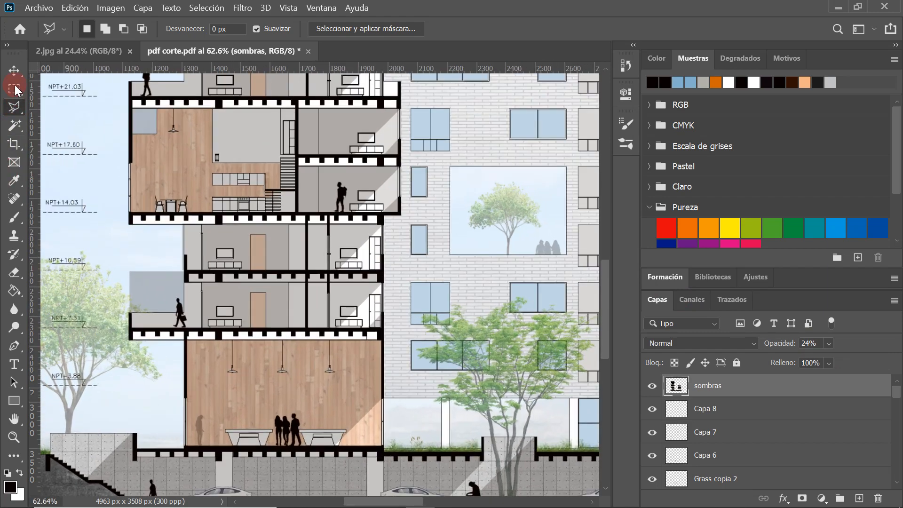
pyautogui.click(14, 89)
pyautogui.scroll(8, 135, 298)
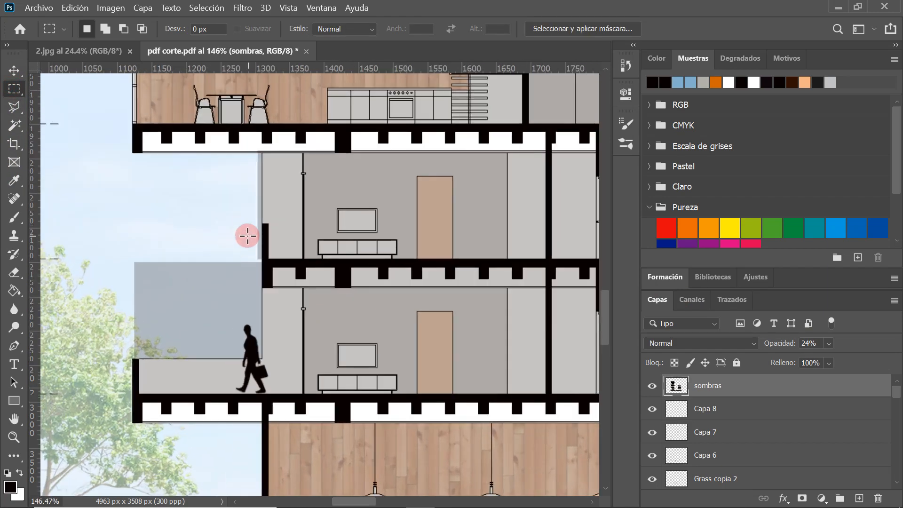
pyautogui.moveTo(263, 150); pyautogui.dragTo(131, 352)
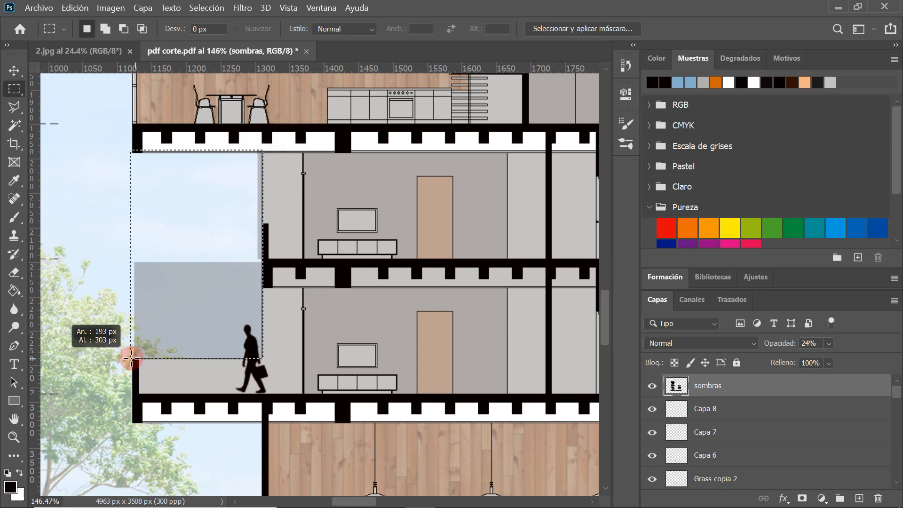
pyautogui.rightClick(169, 301)
pyautogui.click(207, 47)
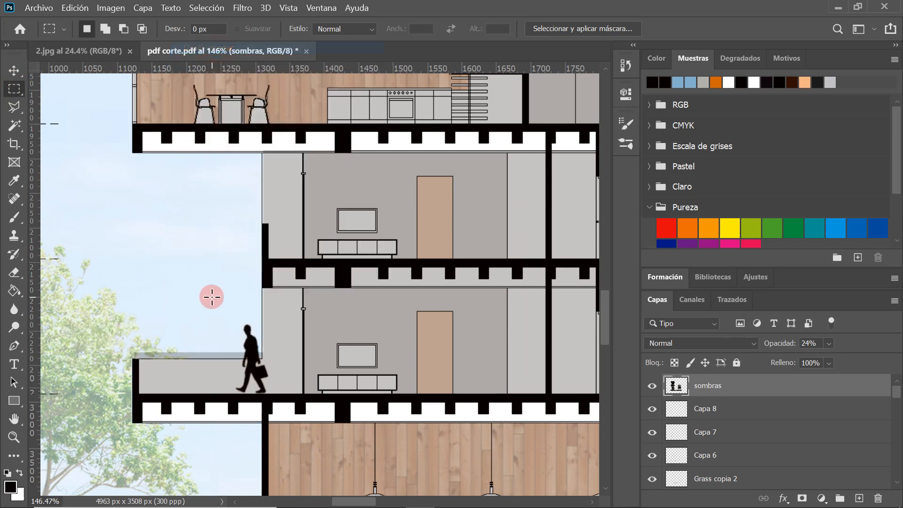
# - Erase the leftover shadow strip along the top of the NPT+7.31 terrace parapet with a rectangular selection, and deselect
pyautogui.moveTo(262, 198); pyautogui.dragTo(131, 359)
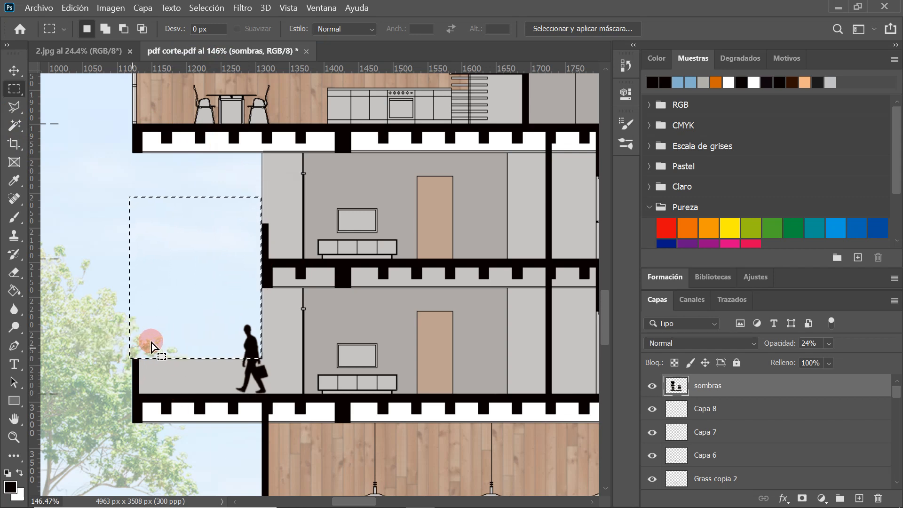
pyautogui.rightClick(150, 342)
pyautogui.click(245, 90)
pyautogui.scroll(-10, 171, 373)
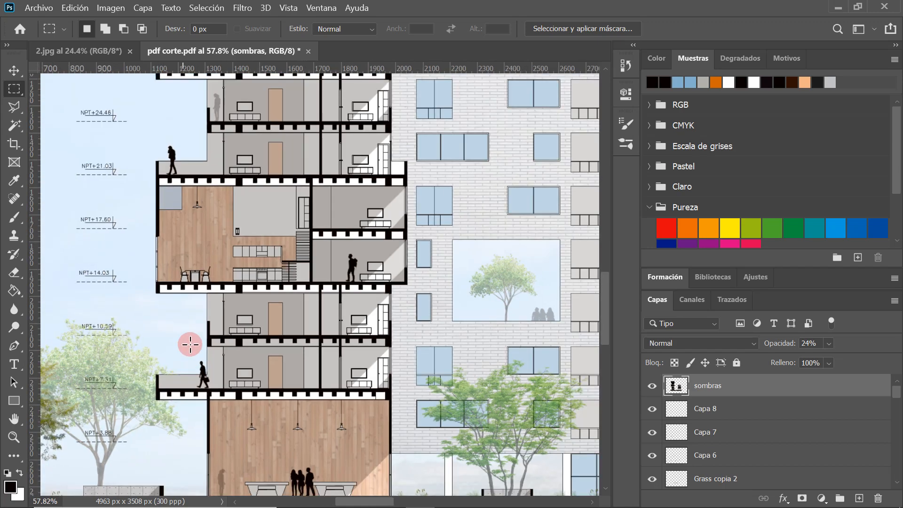
# - Switch to the 2.jpg reference image and examine how the balcony openings on the brick facade are shaded
pyautogui.scroll(-3, 216, 142)
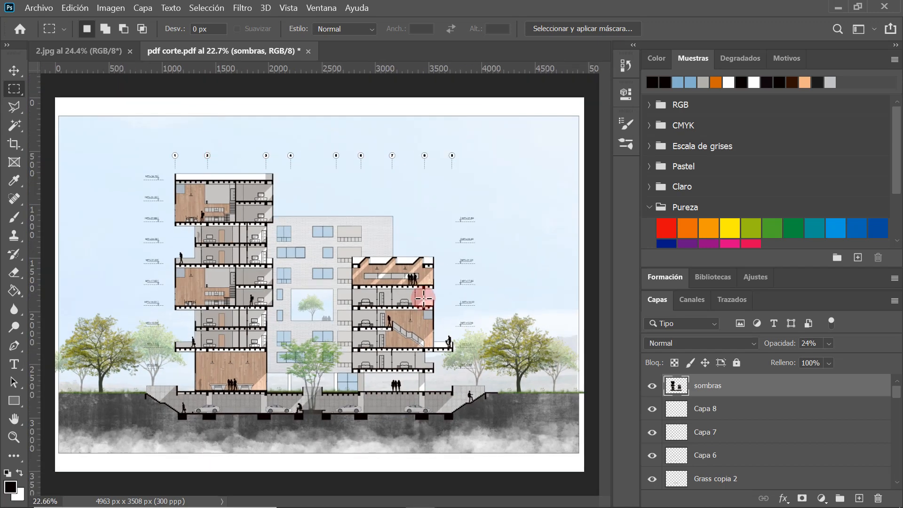
pyautogui.scroll(1, 423, 297)
pyautogui.scroll(-1, 322, 236)
pyautogui.scroll(1, 333, 262)
pyautogui.scroll(1, 332, 262)
pyautogui.click(14, 107)
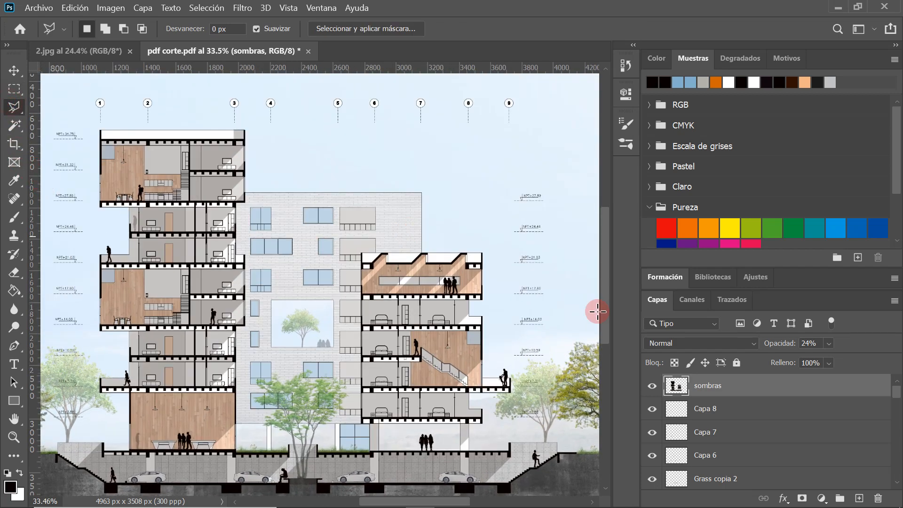
pyautogui.scroll(3, 312, 278)
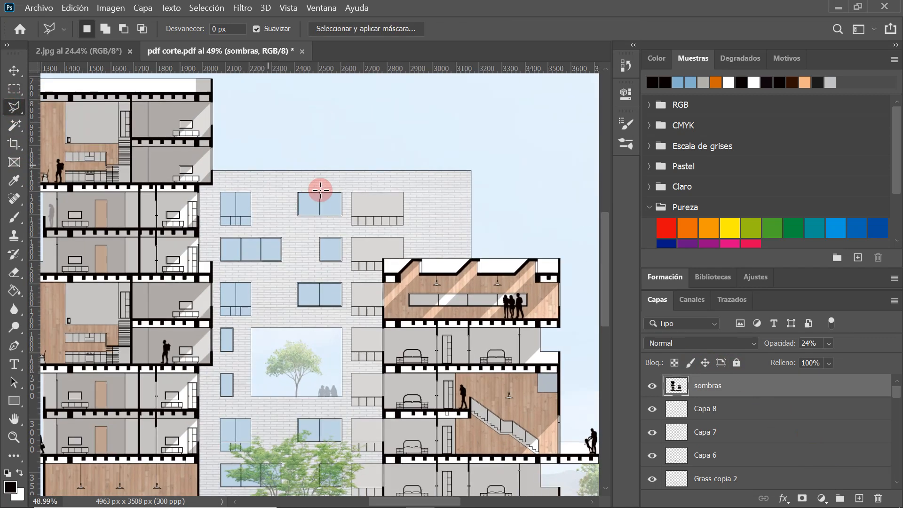
pyautogui.click(104, 53)
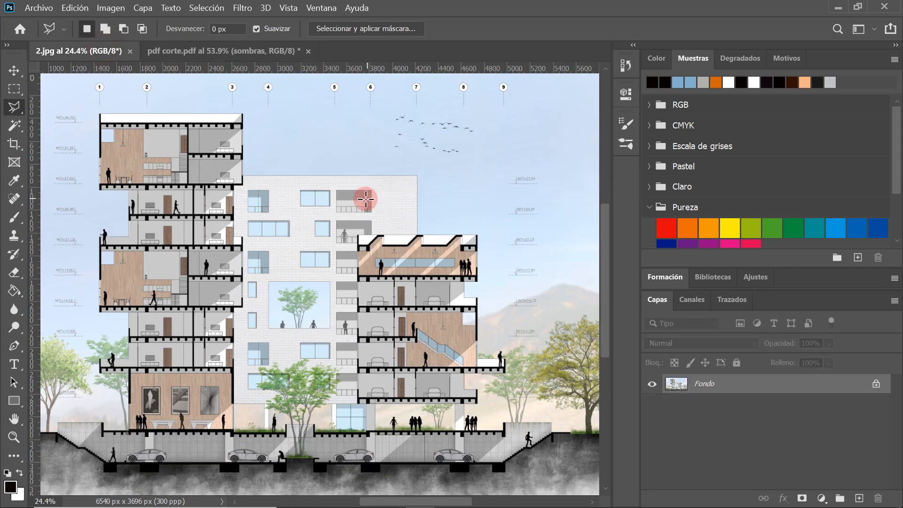
pyautogui.scroll(2, 361, 195)
pyautogui.scroll(-2, 363, 188)
pyautogui.scroll(1, 363, 192)
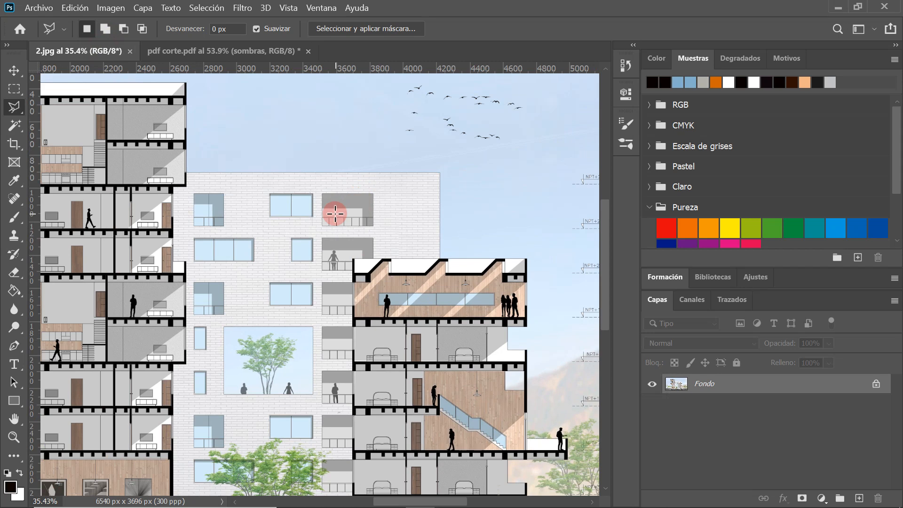
pyautogui.scroll(1, 359, 212)
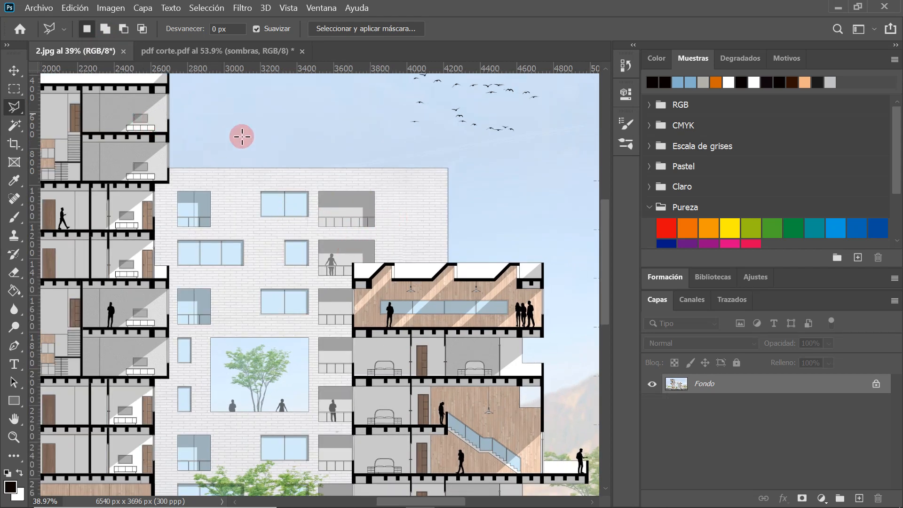
pyautogui.scroll(-1, 308, 211)
pyautogui.scroll(2, 362, 219)
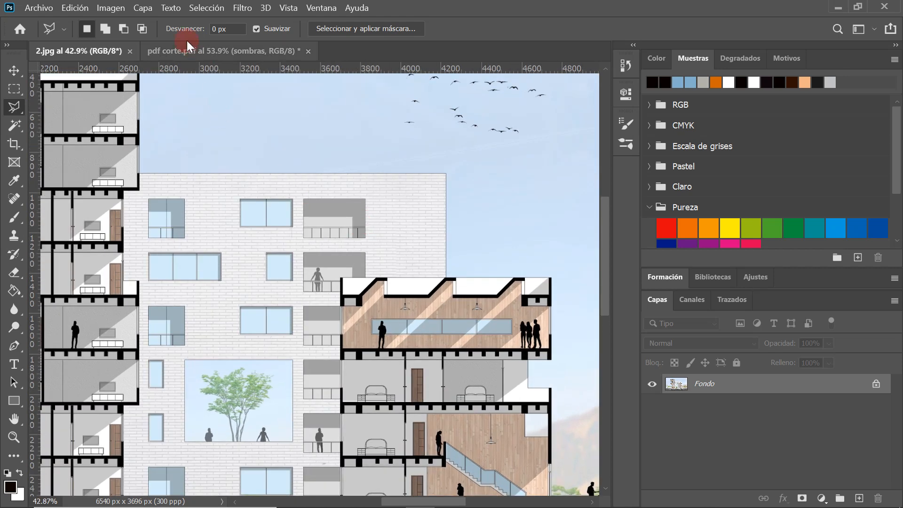
# - Return to pdf corte.pdf, select the brick facade's uppermost balcony opening, fill it with color at 100% opacity on the sombras layer, and deselect
pyautogui.click(180, 52)
pyautogui.scroll(5, 430, 200)
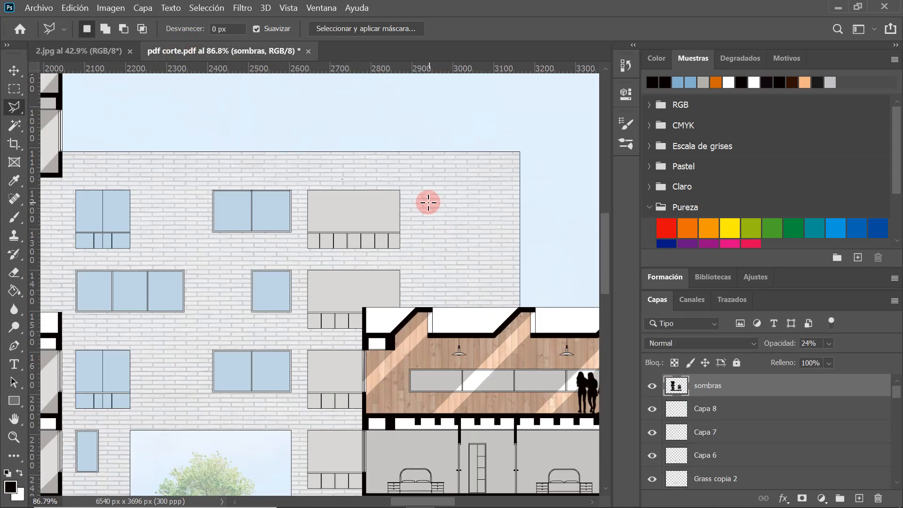
pyautogui.scroll(3, 377, 185)
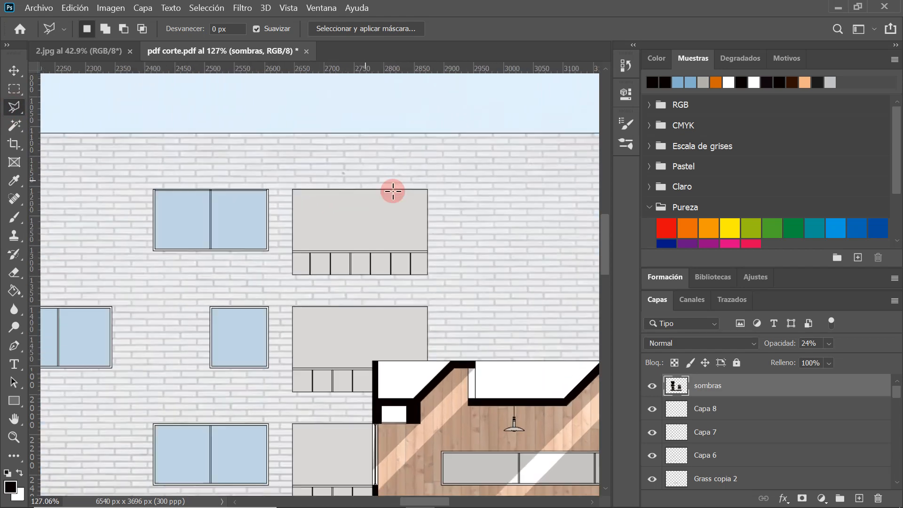
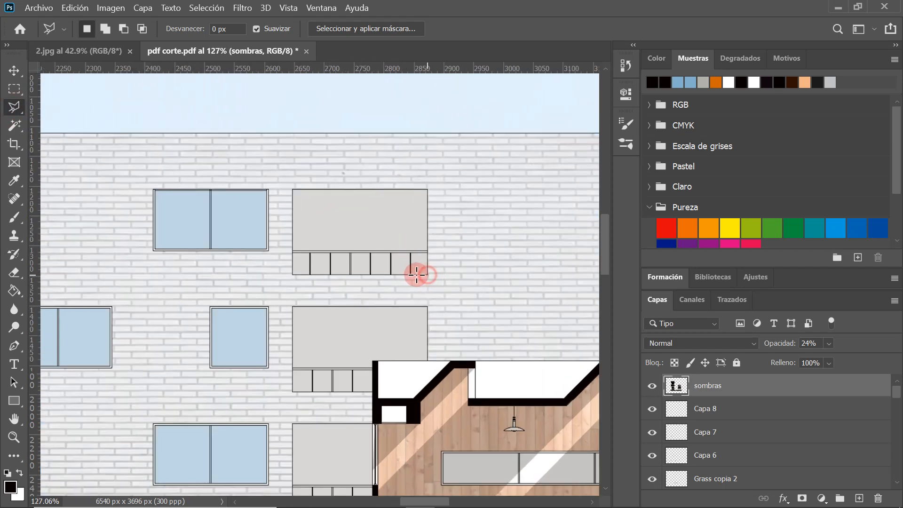
pyautogui.click(14, 88)
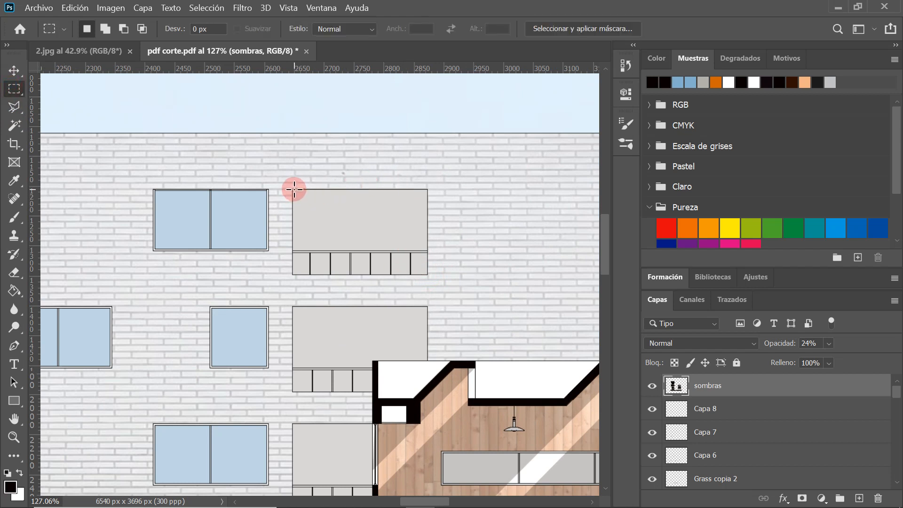
pyautogui.moveTo(292, 188); pyautogui.dragTo(427, 275)
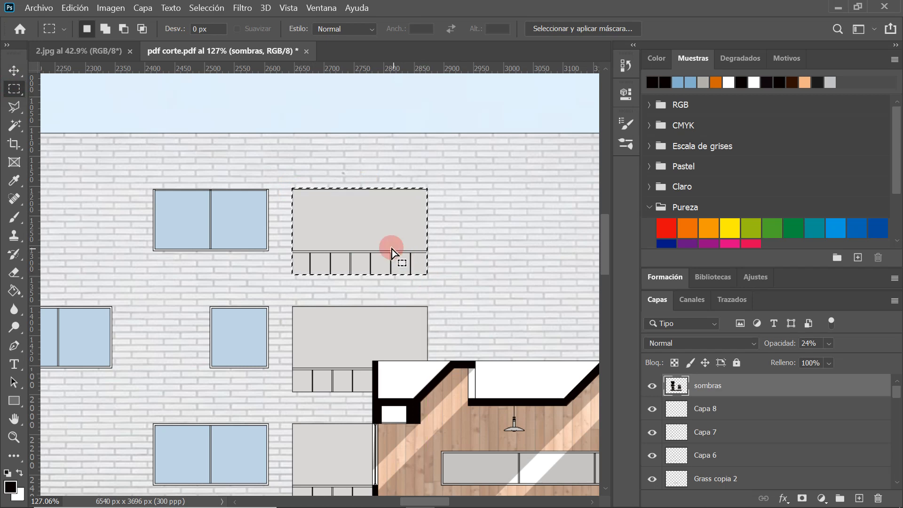
pyautogui.rightClick(392, 249)
pyautogui.click(440, 422)
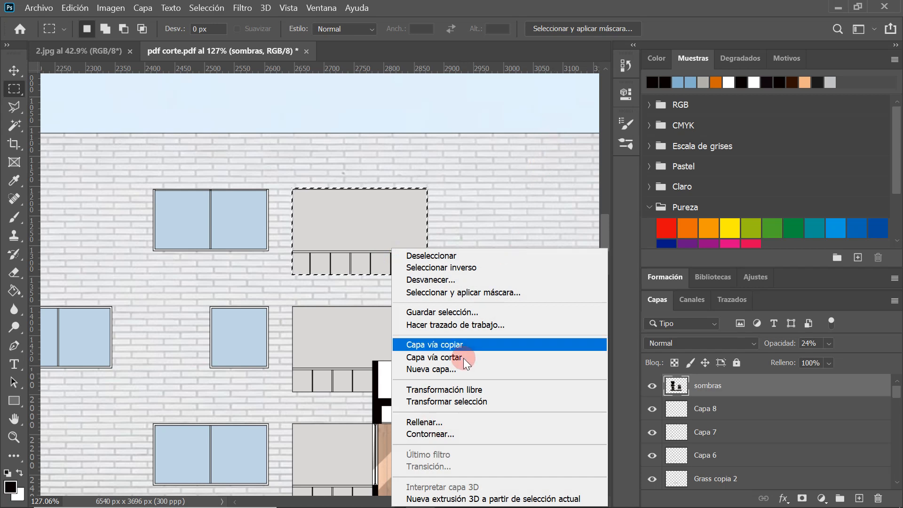
pyautogui.click(425, 422)
pyautogui.click(594, 91)
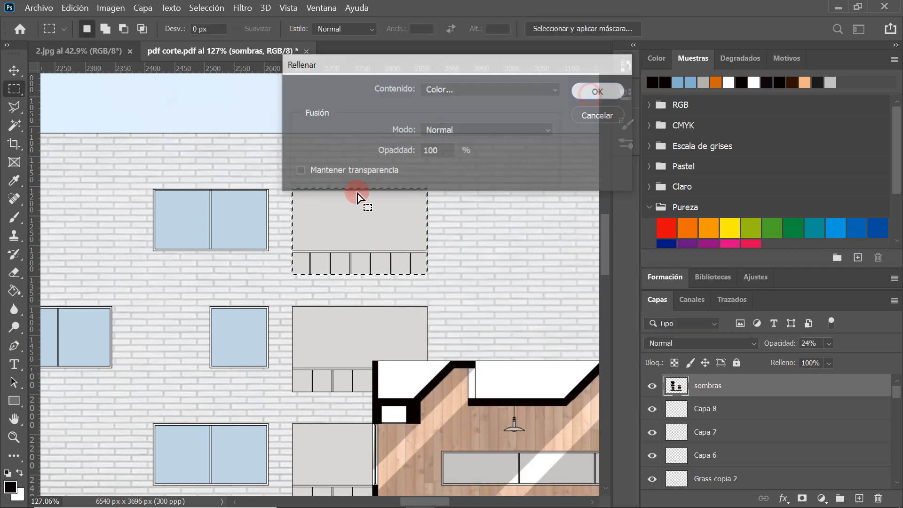
pyautogui.rightClick(363, 205)
pyautogui.click(363, 205)
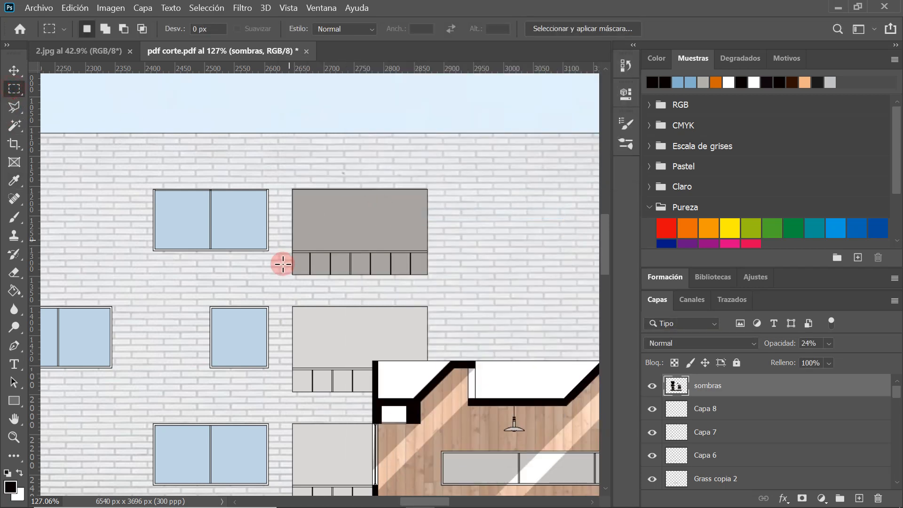
# - Erase the lower-left part of the uppermost balcony's shadow with a rectangular selection, leaving an L-shaped shadow, and deselect
pyautogui.moveTo(274, 289); pyautogui.dragTo(393, 222)
pyautogui.press('Delete')
pyautogui.rightClick(363, 236)
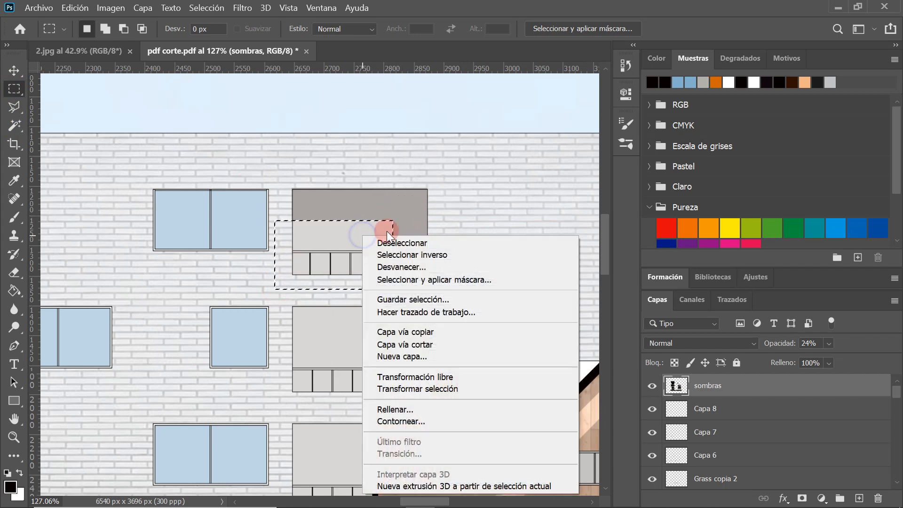
pyautogui.click(398, 243)
pyautogui.scroll(-5, 323, 202)
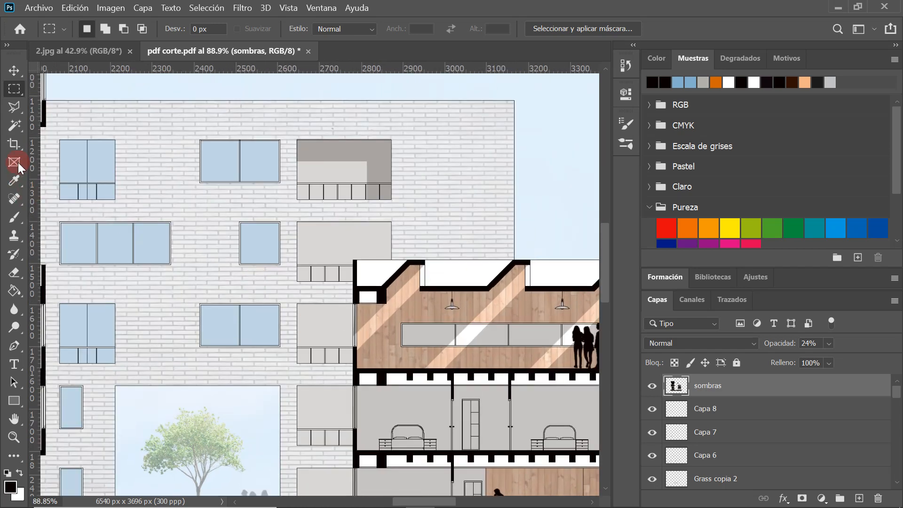
# - Select the second balcony opening from the top of the brick facade, fill it with color on the sombras layer, and deselect
pyautogui.scroll(3, 369, 164)
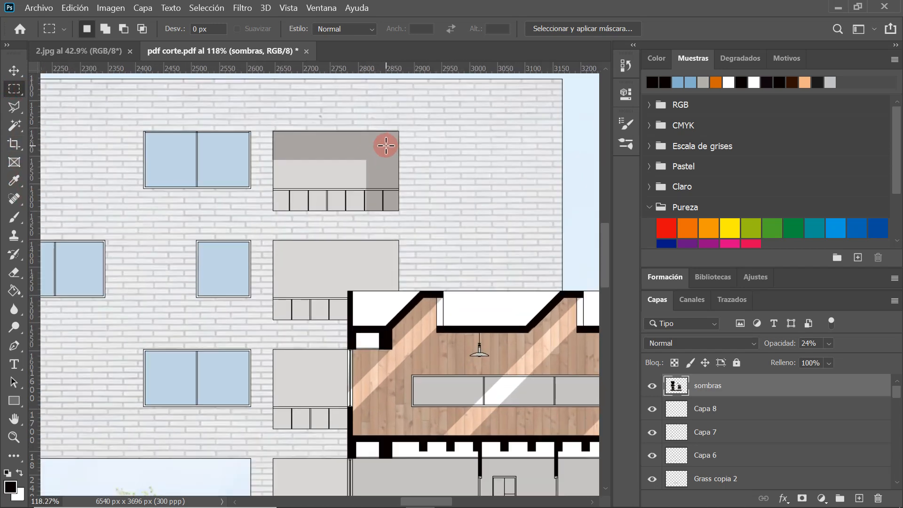
pyautogui.scroll(3, 294, 276)
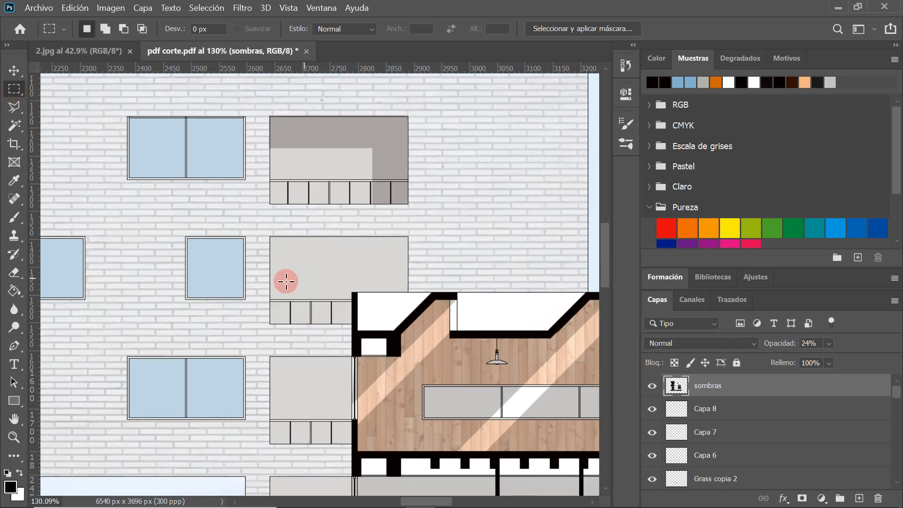
pyautogui.moveTo(262, 333); pyautogui.dragTo(429, 229)
pyautogui.rightClick(393, 245)
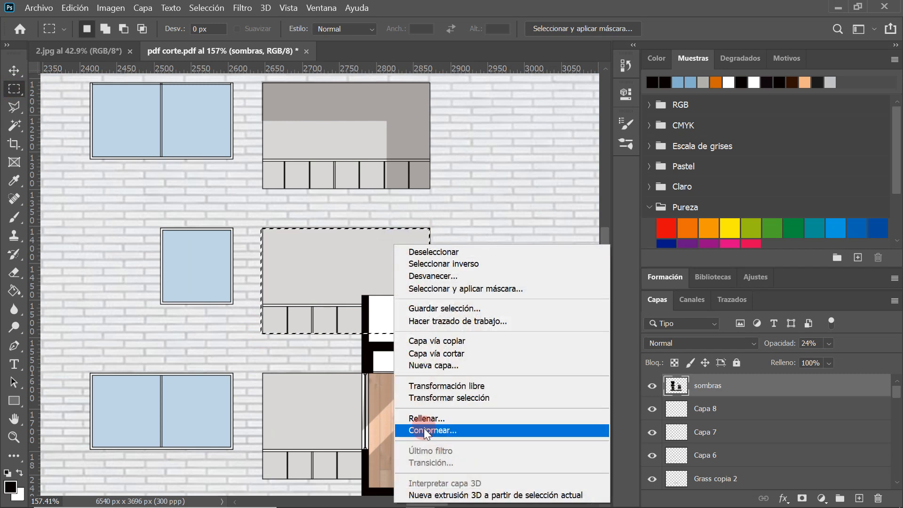
pyautogui.click(426, 418)
pyautogui.click(591, 92)
pyautogui.rightClick(307, 250)
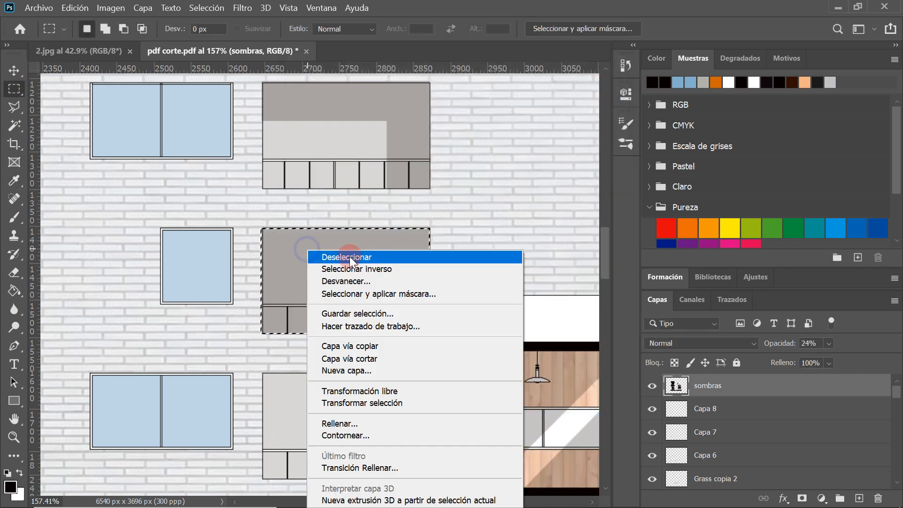
pyautogui.click(348, 257)
# - Erase the lower-left part of the second balcony's shadow with a rectangular selection about 193 px wide, leaving an L-shaped shadow, and deselect
pyautogui.scroll(1, 280, 264)
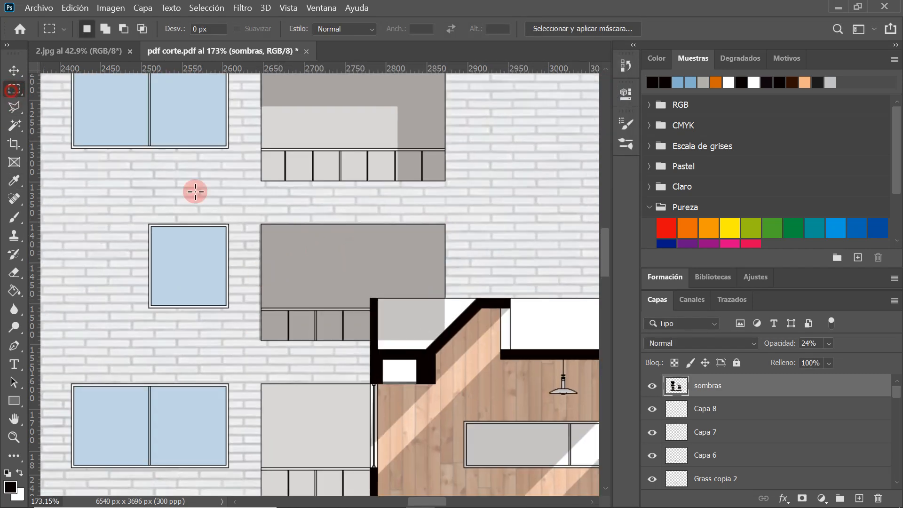
pyautogui.moveTo(248, 356); pyautogui.dragTo(404, 257)
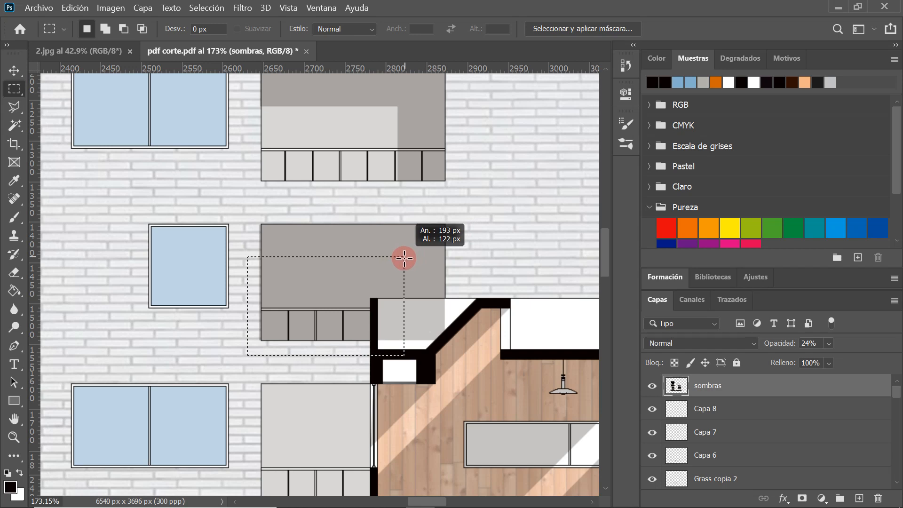
pyautogui.moveTo(404, 257); pyautogui.dragTo(404, 261)
pyautogui.click(403, 261)
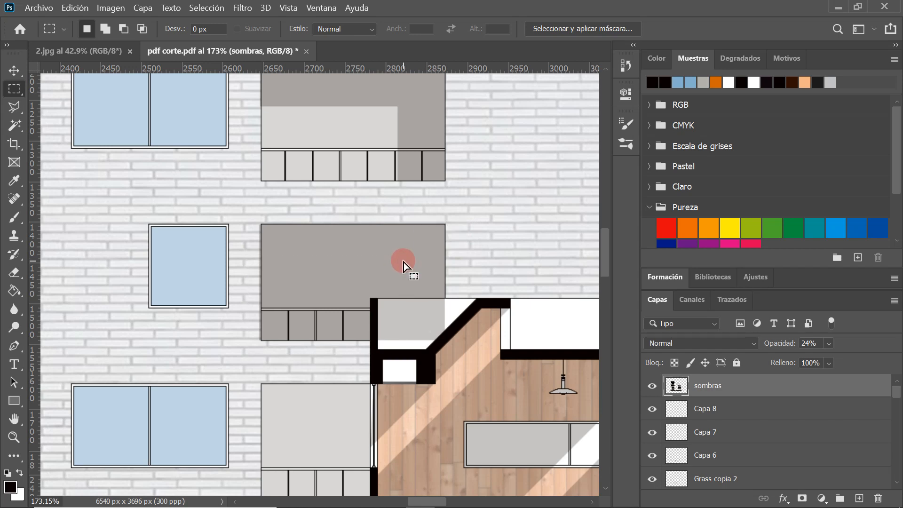
pyautogui.press('Delete')
pyautogui.rightClick(381, 277)
pyautogui.click(395, 25)
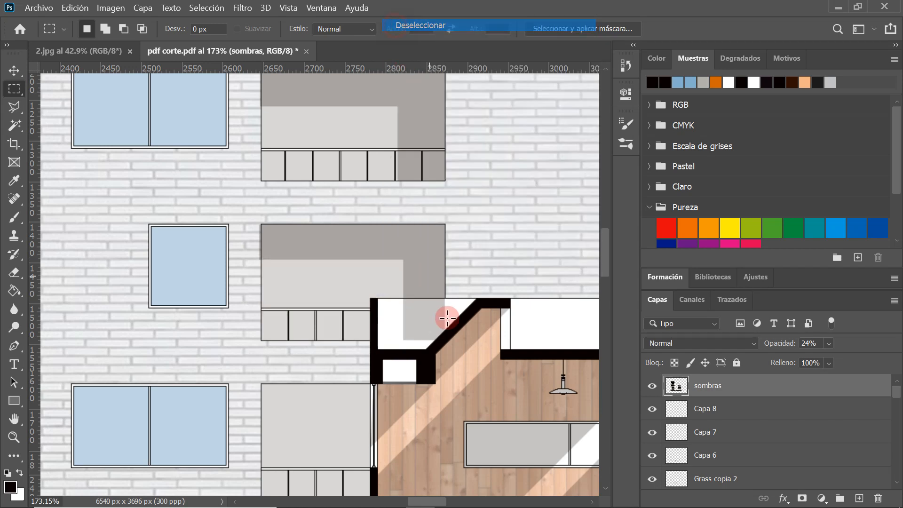
# - Erase the part of the second balcony's shadow that spills over the adjoining section's sloped roof, and deselect
pyautogui.scroll(3, 447, 318)
pyautogui.moveTo(469, 355); pyautogui.dragTo(383, 286)
pyautogui.press('Delete')
pyautogui.rightClick(403, 312)
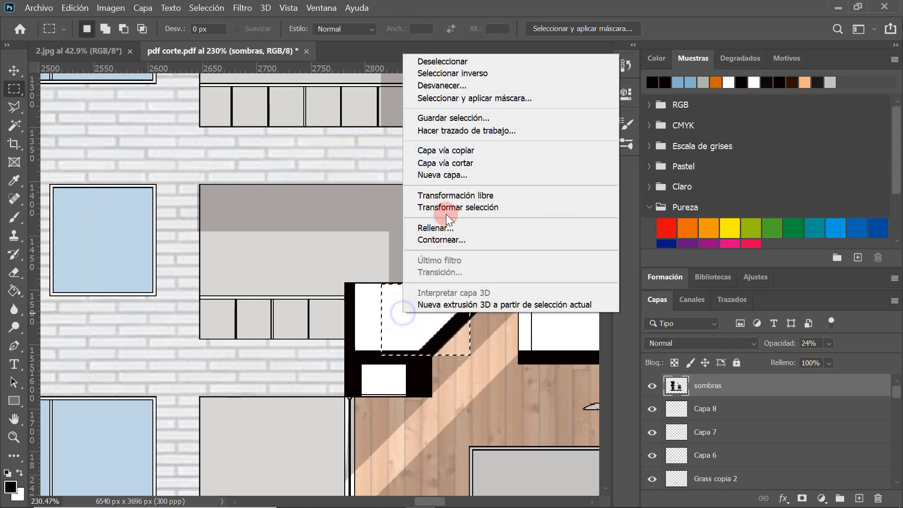
pyautogui.click(223, 128)
pyautogui.scroll(-6, 224, 138)
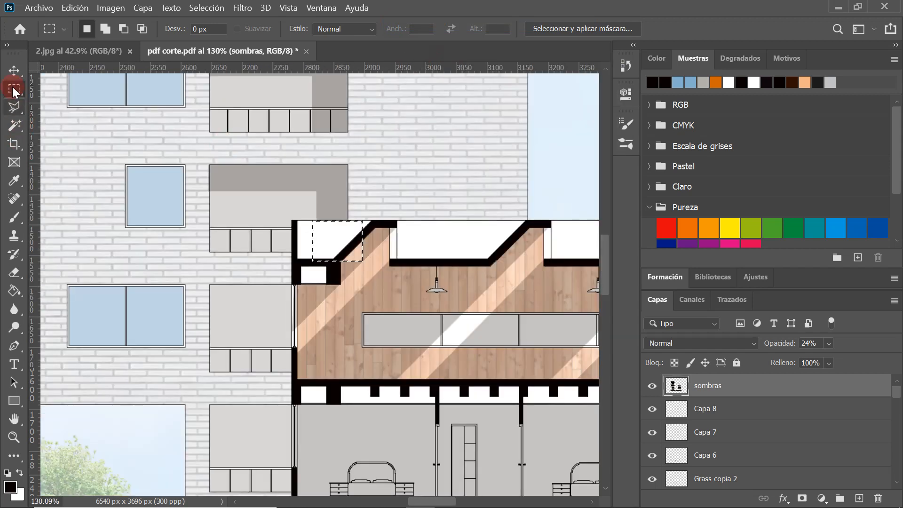
pyautogui.scroll(2, 235, 299)
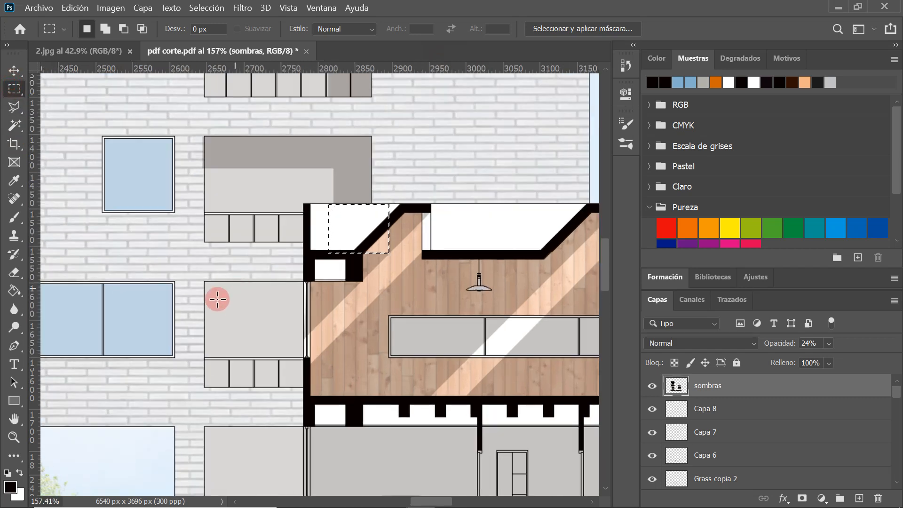
pyautogui.scroll(3, 224, 294)
pyautogui.rightClick(428, 156)
pyautogui.click(450, 163)
# - Select the upper strip of the facade's third balcony opening, up to the section wall, and fill it with color
pyautogui.scroll(-3, 264, 298)
pyautogui.scroll(2, 232, 277)
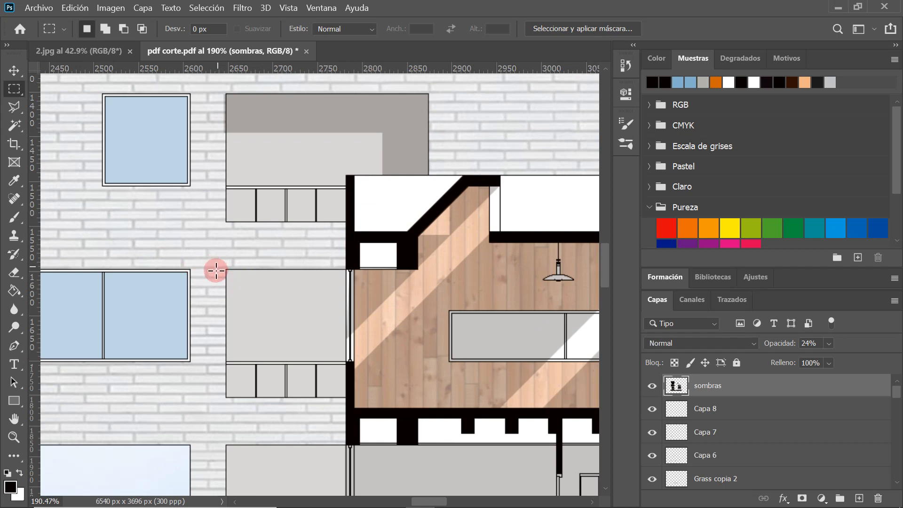
pyautogui.scroll(1, 217, 269)
pyautogui.moveTo(226, 268); pyautogui.dragTo(383, 320)
pyautogui.rightClick(334, 298)
pyautogui.click(383, 213)
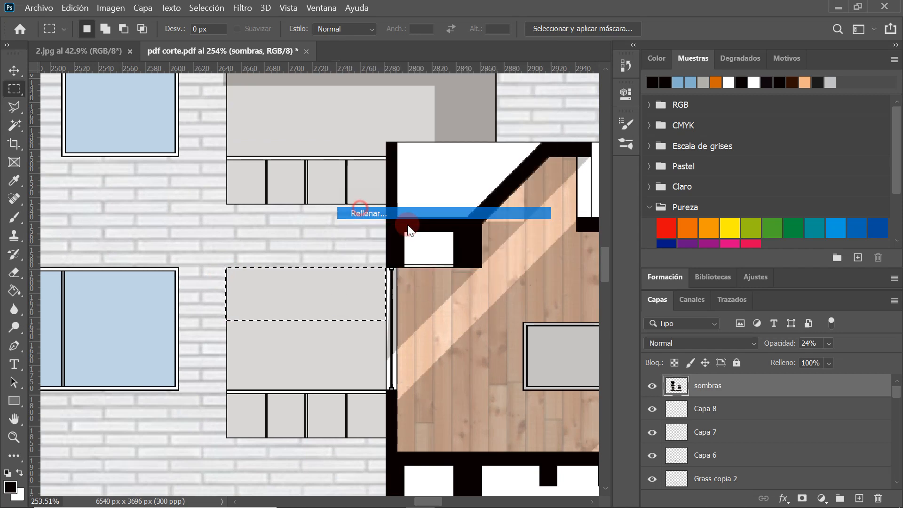
pyautogui.click(599, 90)
# - Select the upper half of the facade's fourth balcony opening and fill it with color at 100% opacity
pyautogui.scroll(-5, 347, 196)
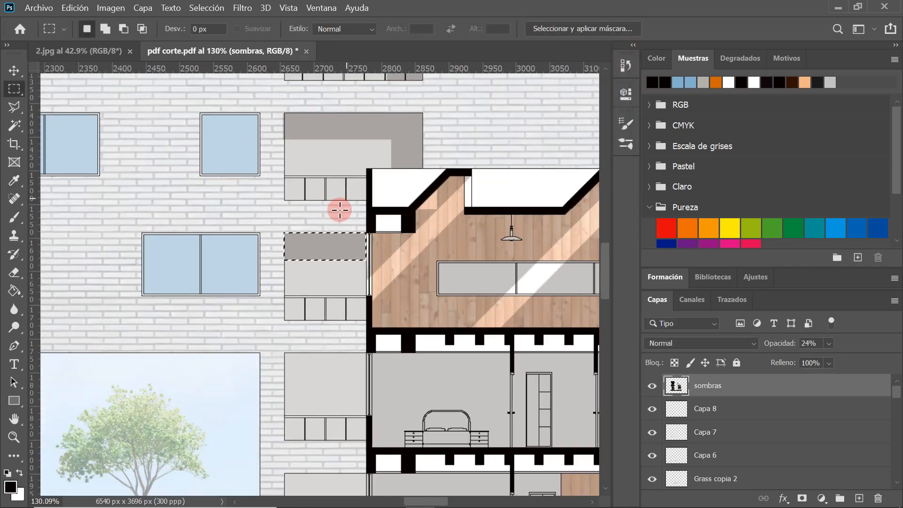
pyautogui.scroll(2, 291, 311)
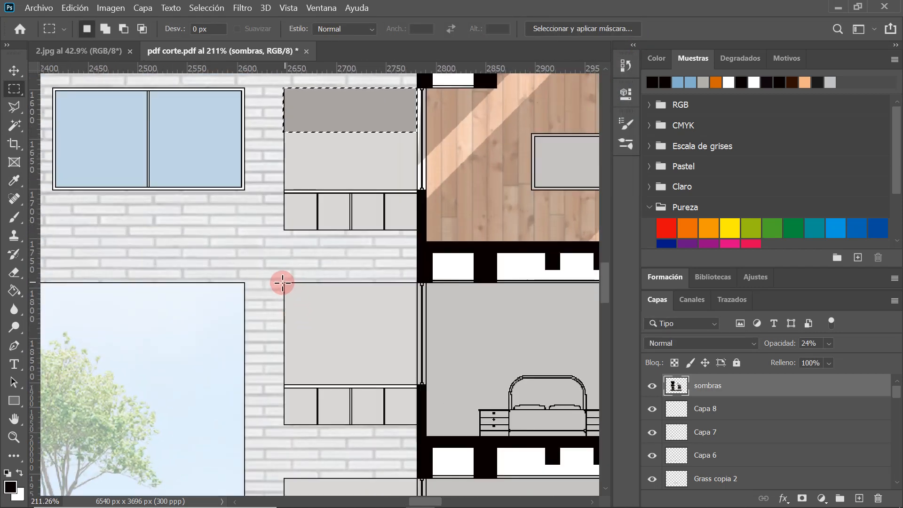
pyautogui.moveTo(282, 284); pyautogui.dragTo(416, 334)
pyautogui.rightClick(387, 312)
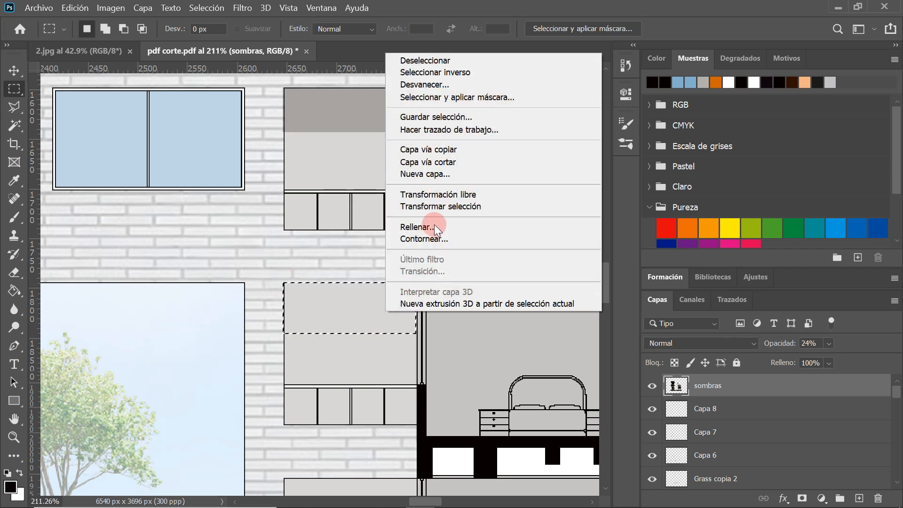
pyautogui.click(406, 227)
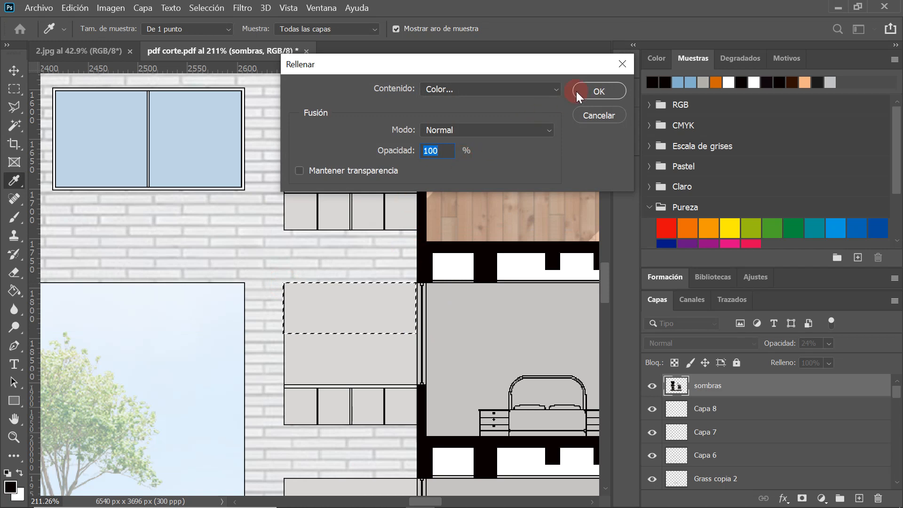
# - Add a cast shadow to the fifth balcony opening by selecting its upper half and filling it with color
pyautogui.scroll(-4, 310, 274)
pyautogui.scroll(4, 306, 369)
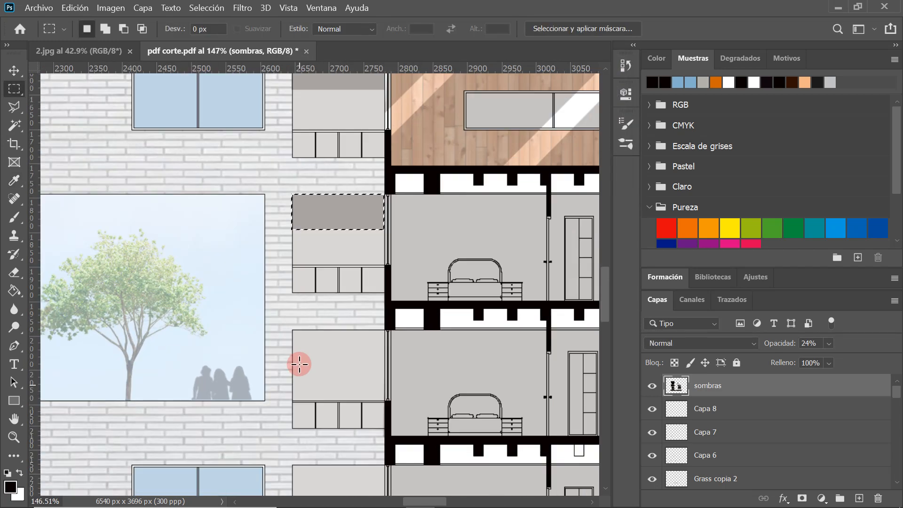
pyautogui.moveTo(290, 315); pyautogui.dragTo(420, 367)
pyautogui.rightClick(395, 356)
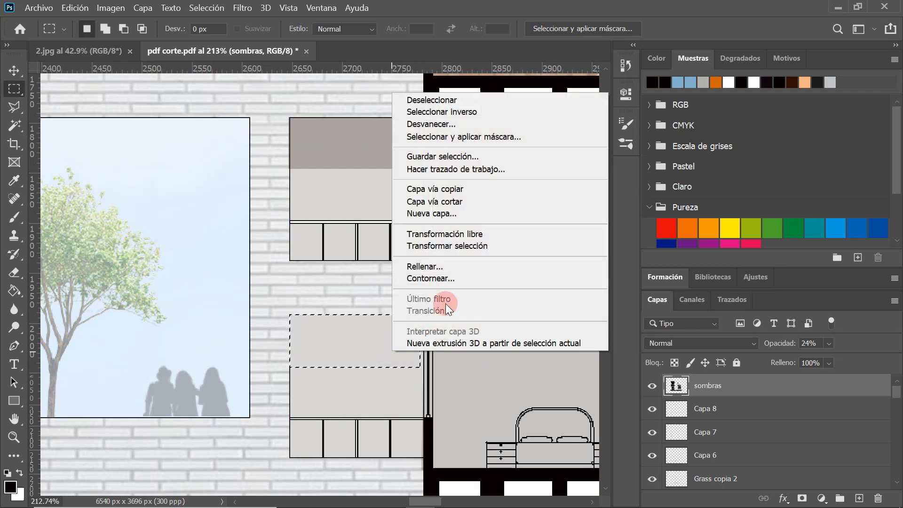
pyautogui.click(407, 265)
pyautogui.click(596, 90)
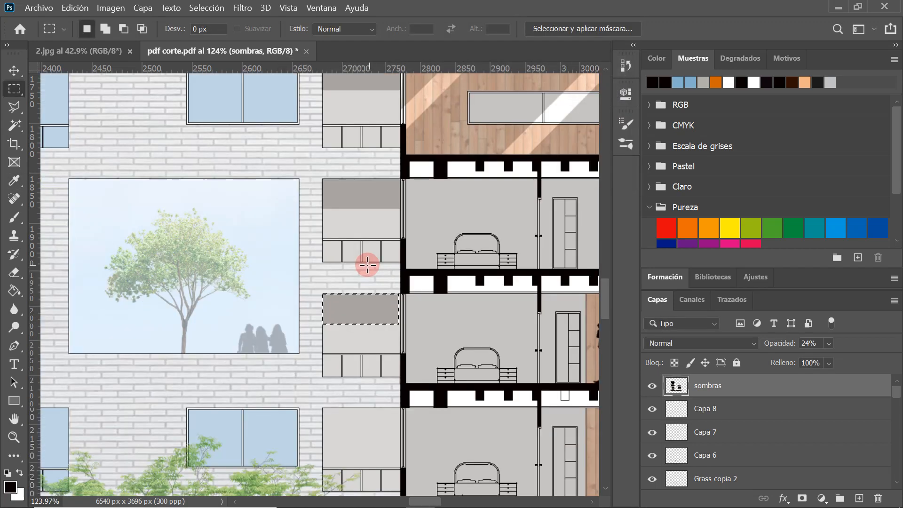
# - Select the upper half of the sixth balcony opening, behind the tree's level, and fill it with color at 100% opacity
pyautogui.scroll(-5, 369, 258)
pyautogui.scroll(4, 346, 365)
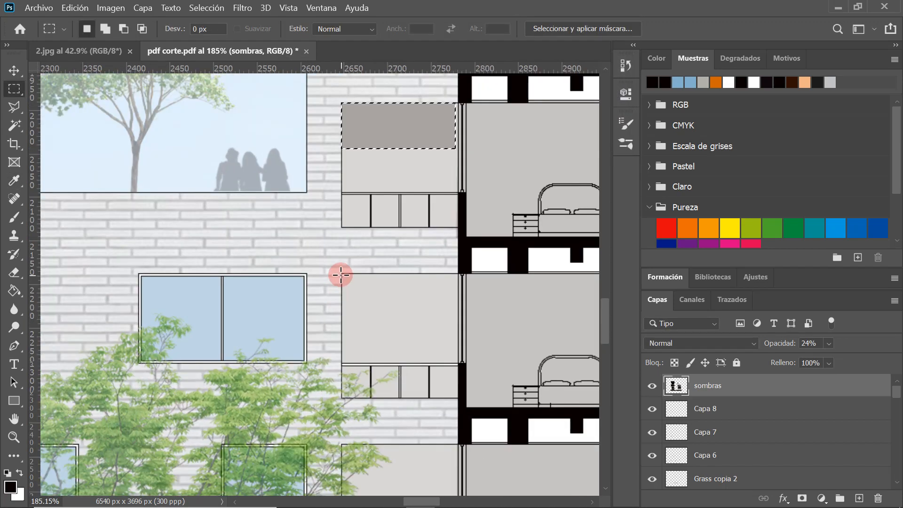
pyautogui.moveTo(342, 274); pyautogui.dragTo(453, 320)
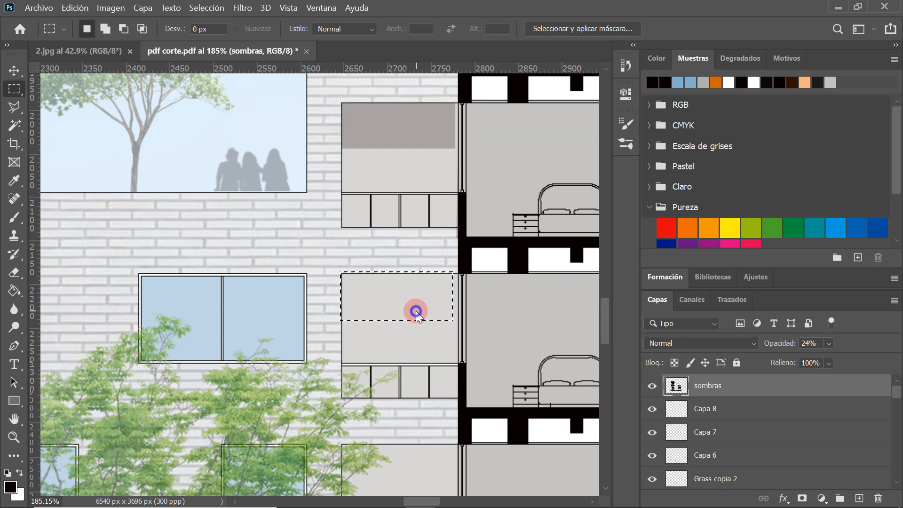
pyautogui.rightClick(415, 313)
pyautogui.click(446, 225)
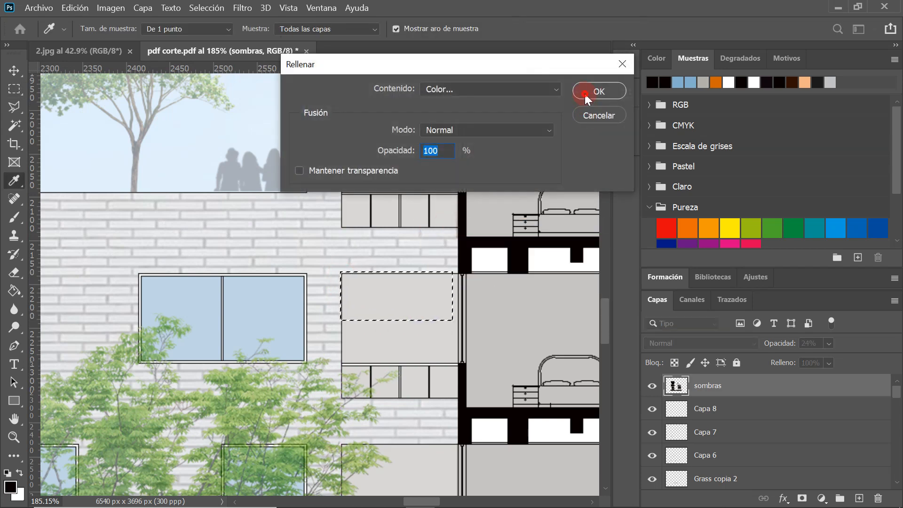
pyautogui.click(586, 95)
# - Reselect the sixth balcony's shadow area across the full opening width to the section wall, and refill it with color
pyautogui.scroll(-4, 353, 345)
pyautogui.scroll(4, 392, 320)
pyautogui.scroll(4, 408, 310)
pyautogui.rightClick(394, 304)
pyautogui.click(365, 297)
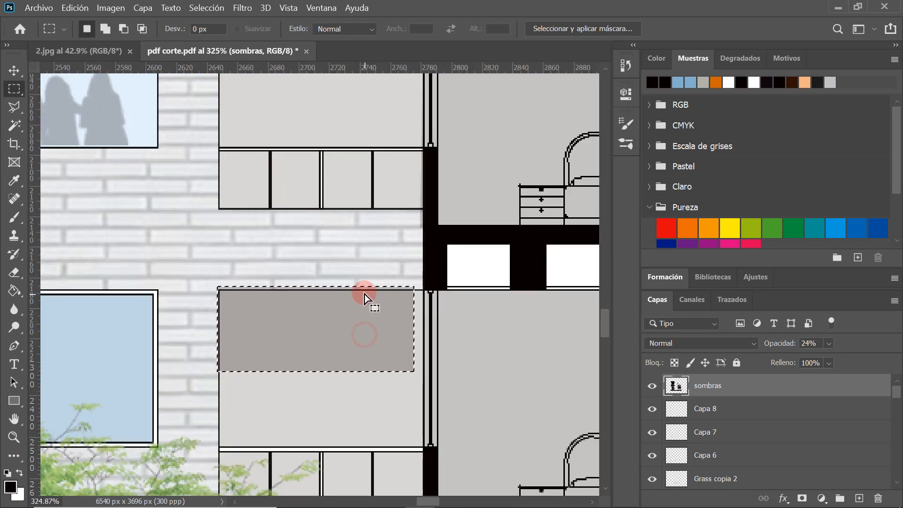
pyautogui.click(14, 89)
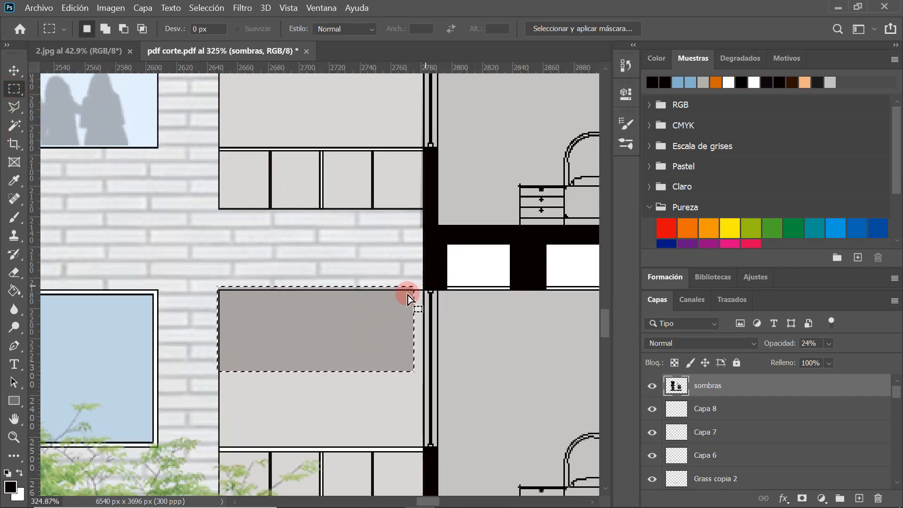
pyautogui.moveTo(423, 288); pyautogui.dragTo(219, 375)
pyautogui.rightClick(258, 337)
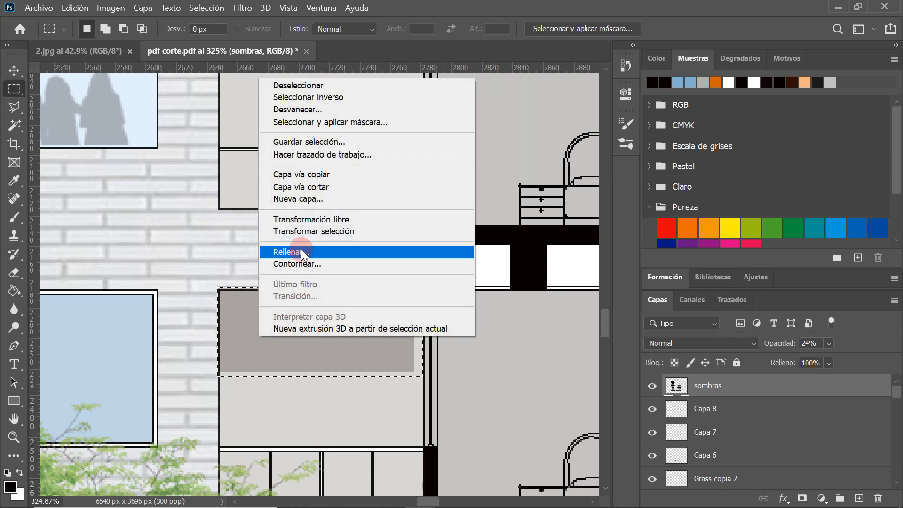
pyautogui.click(287, 250)
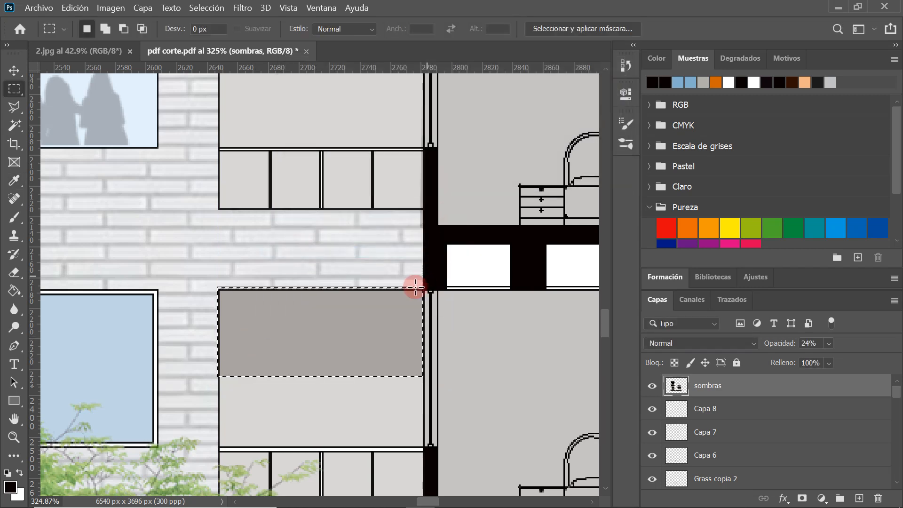
# - Erase the thin shadow sliver above the sixth balcony opening's top edge with a rectangular selection, and deselect
pyautogui.moveTo(423, 267); pyautogui.dragTo(212, 289)
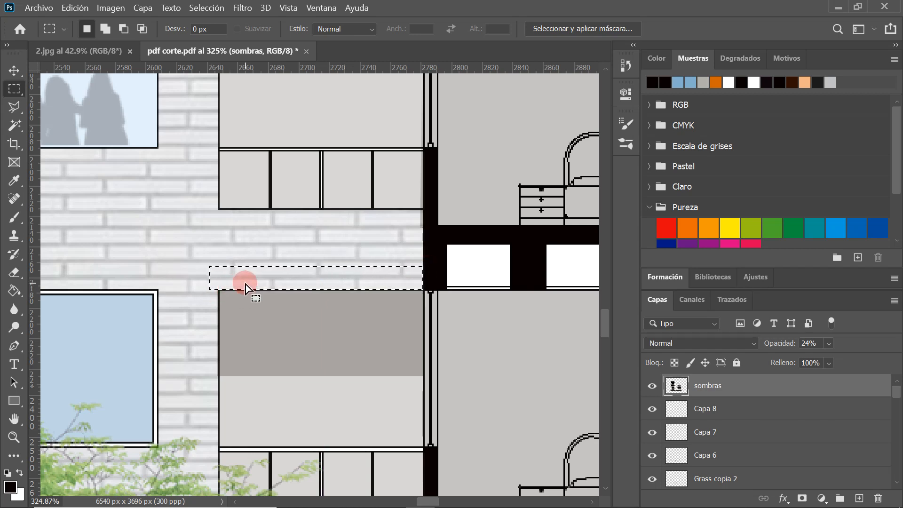
pyautogui.rightClick(245, 285)
pyautogui.click(303, 31)
# - Select the upper half of the facade's lowest balcony opening, fill it with color on the sombras layer, and deselect
pyautogui.scroll(-6, 359, 265)
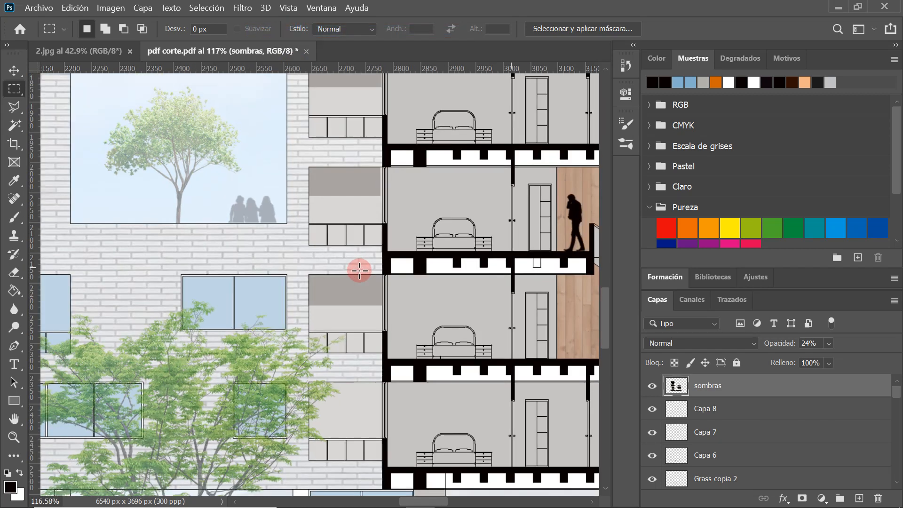
pyautogui.scroll(4, 403, 323)
pyautogui.scroll(1, 403, 323)
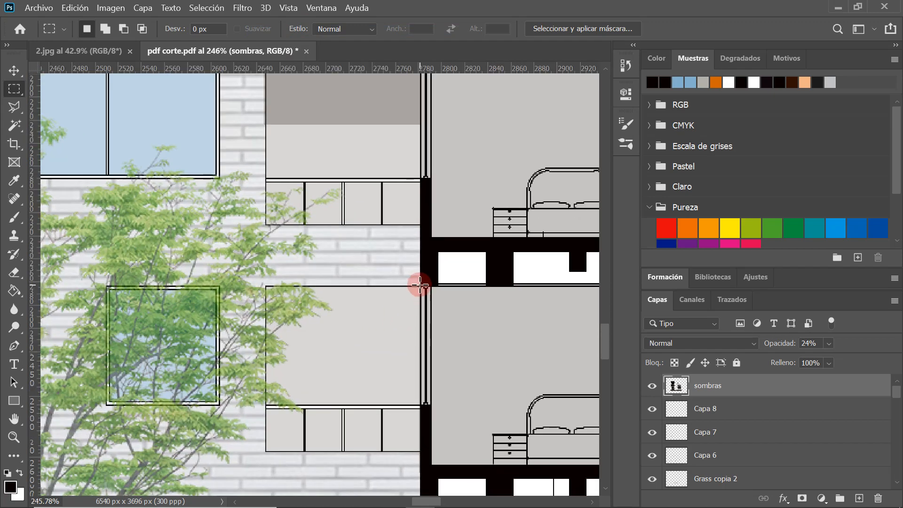
pyautogui.moveTo(420, 286); pyautogui.dragTo(267, 351)
pyautogui.rightClick(316, 340)
pyautogui.click(371, 253)
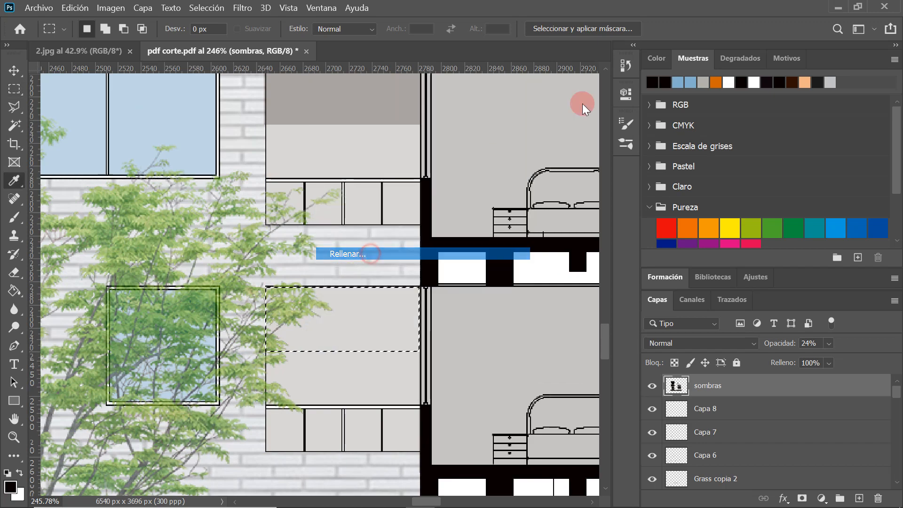
pyautogui.click(599, 91)
pyautogui.scroll(-3, 355, 364)
pyautogui.rightClick(353, 355)
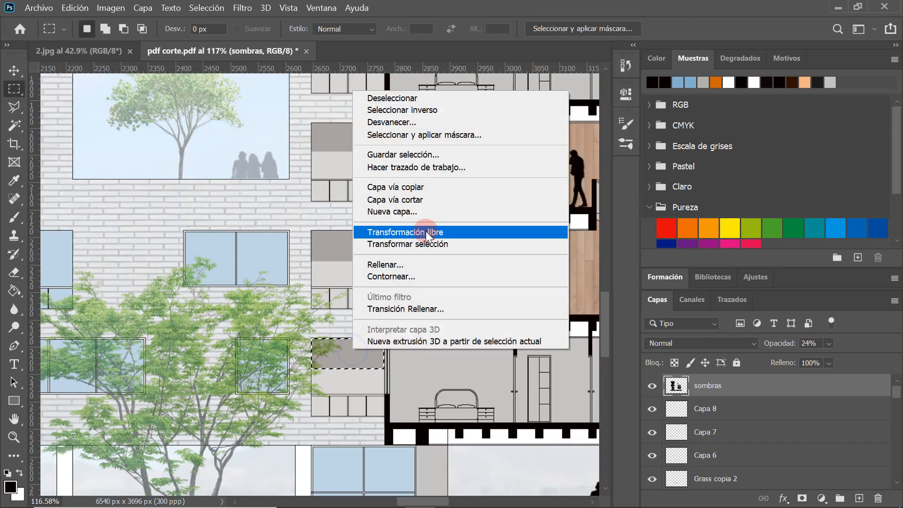
pyautogui.click(427, 98)
# - Review the balcony shadows across the whole building section and inspect the windows on the facade's upper floors
pyautogui.scroll(-4, 319, 355)
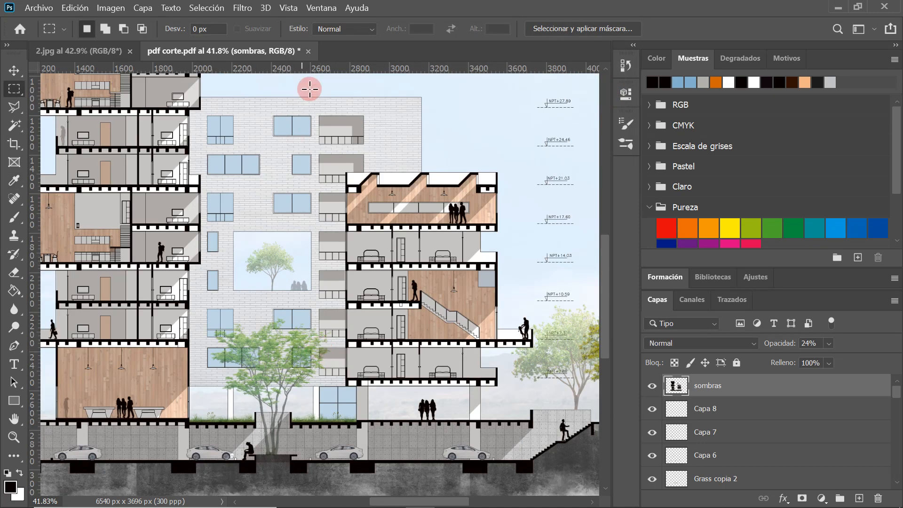
pyautogui.scroll(1, 295, 127)
pyautogui.scroll(1, 306, 169)
pyautogui.scroll(-2, 278, 149)
pyautogui.scroll(3, 270, 143)
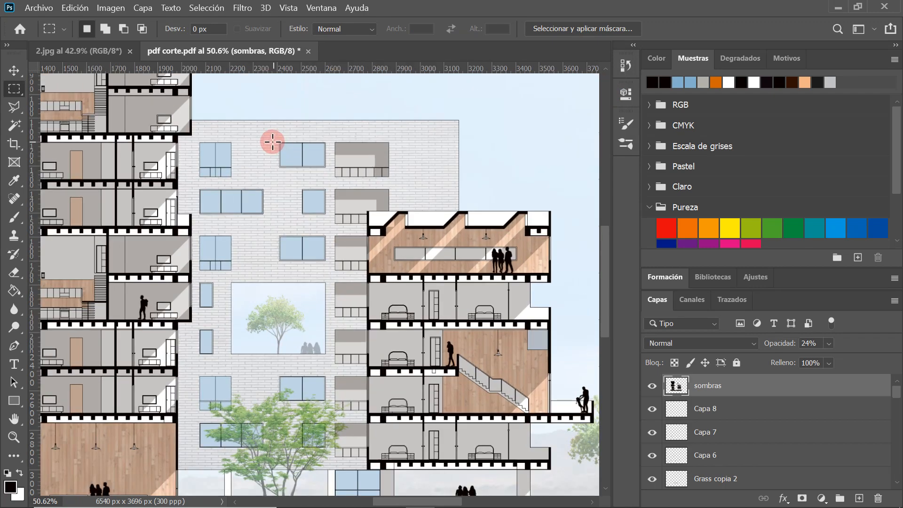
pyautogui.scroll(1, 254, 151)
pyautogui.scroll(5, 290, 141)
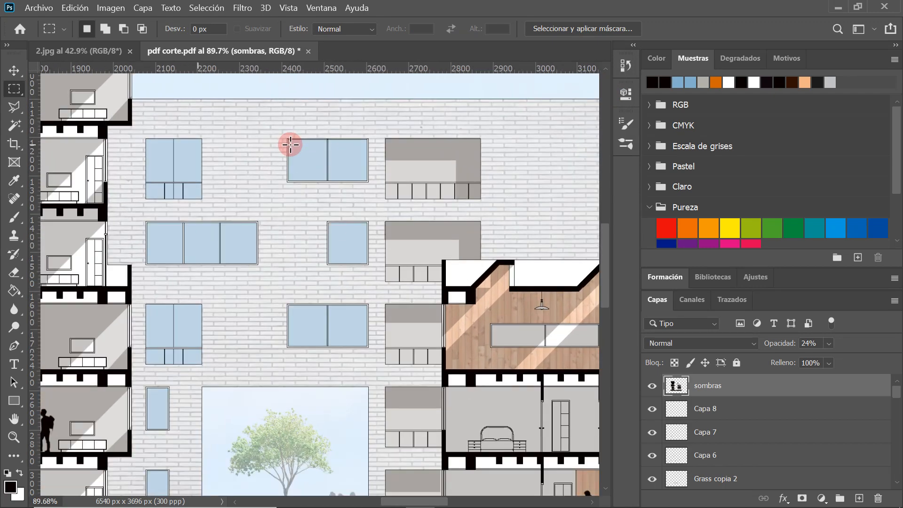
# - Select the facade's top-floor two-pane window next to the balcony, fill it with color on the sombras layer, and deselect
pyautogui.scroll(-2, 343, 161)
pyautogui.scroll(2, 365, 147)
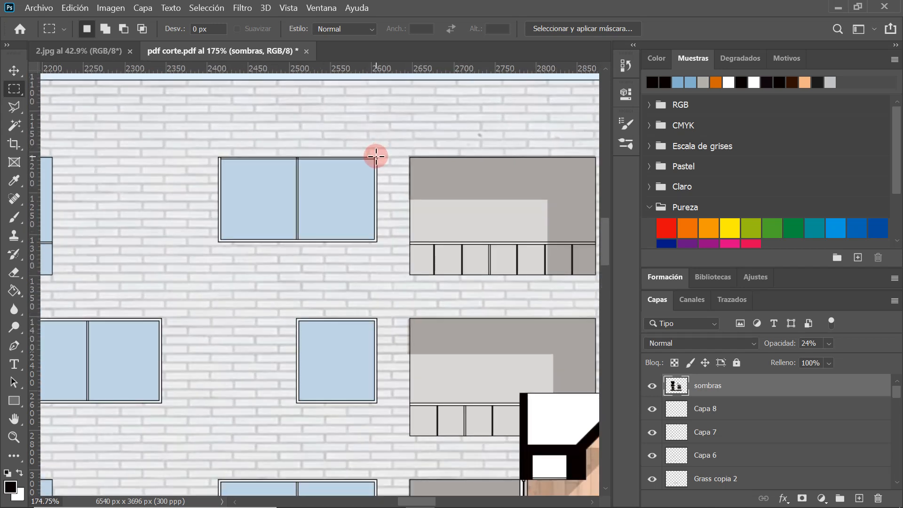
pyautogui.moveTo(377, 157); pyautogui.dragTo(230, 234)
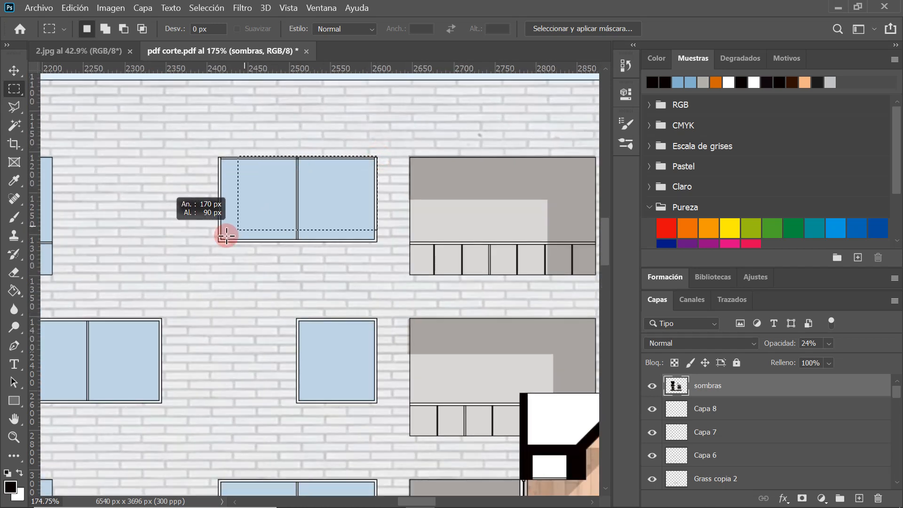
pyautogui.rightClick(317, 191)
pyautogui.click(383, 362)
pyautogui.click(599, 92)
pyautogui.press('m')
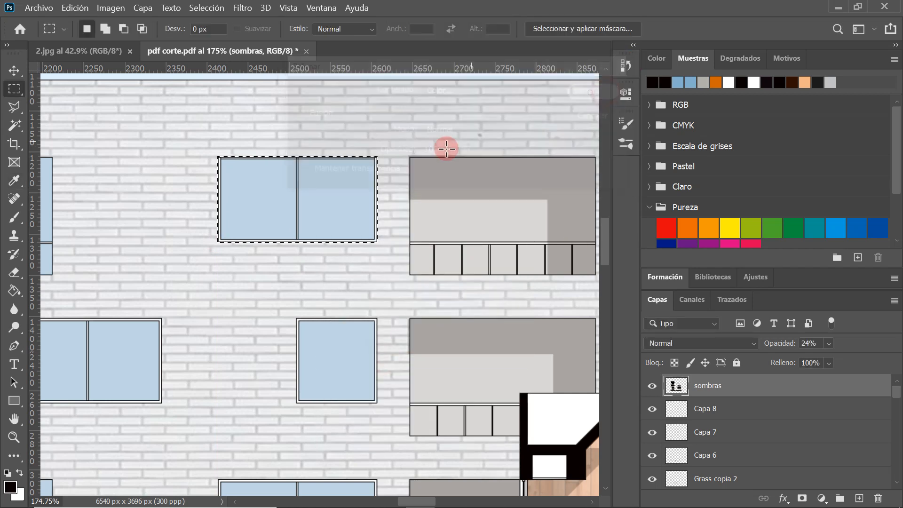
pyautogui.rightClick(346, 168)
pyautogui.click(360, 172)
# - Erase the lower-left area of that window's shadow, leaving thin strips along the top and right edges, and deselect
pyautogui.moveTo(220, 258); pyautogui.dragTo(367, 167)
pyautogui.rightClick(335, 178)
pyautogui.click(301, 194)
pyautogui.press('Delete')
pyautogui.rightClick(298, 196)
pyautogui.click(325, 203)
pyautogui.scroll(-4, 329, 200)
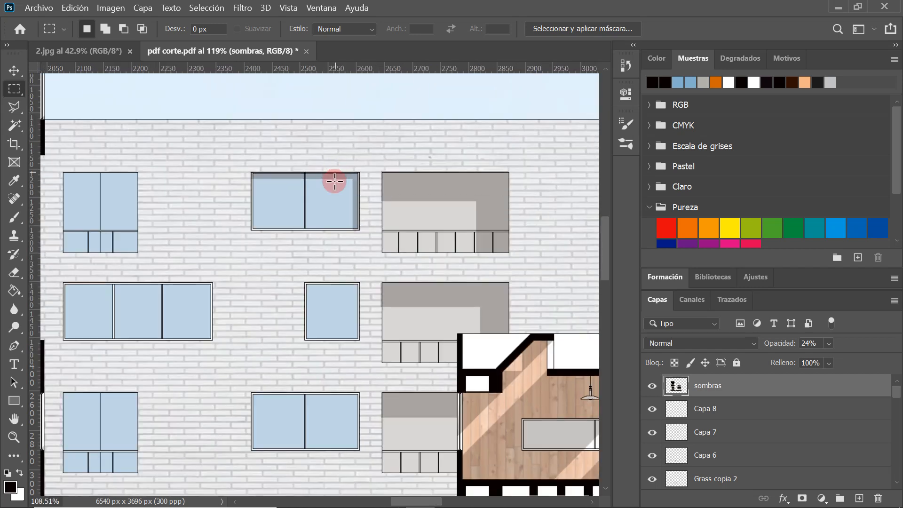
# - Compare the facade window shadows with the reference section in 2.jpg, and return to pdf corte.pdf
pyautogui.scroll(2, 366, 253)
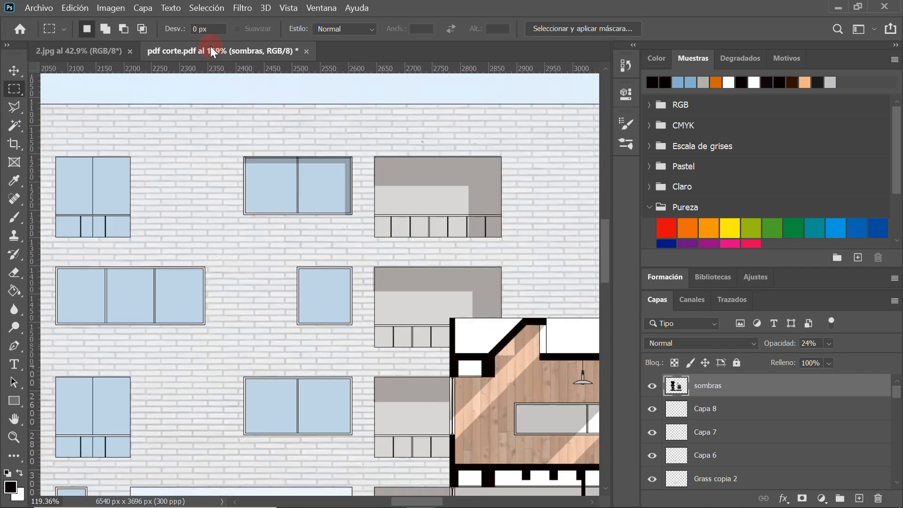
pyautogui.click(63, 51)
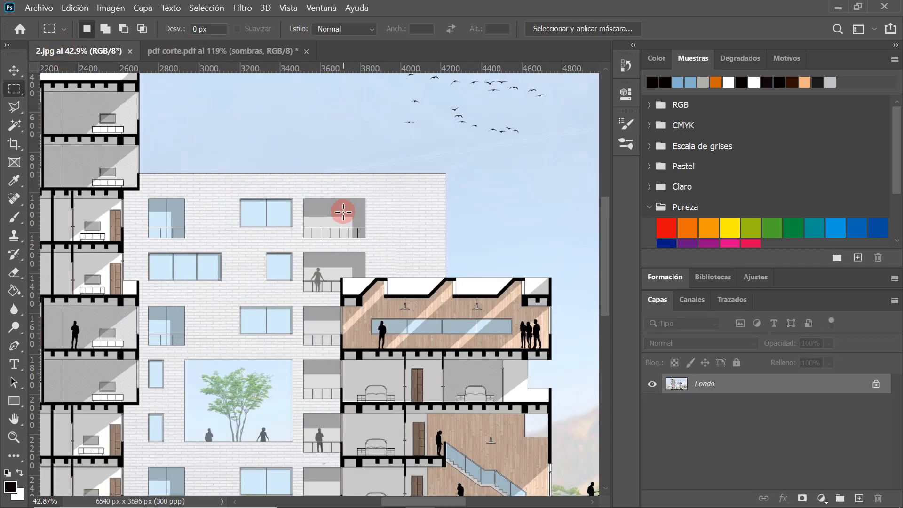
pyautogui.scroll(-1, 282, 306)
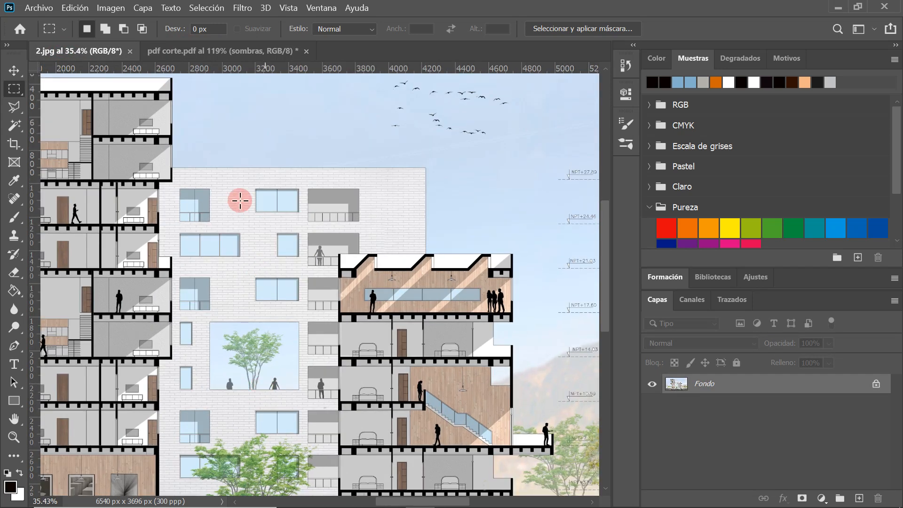
pyautogui.click(186, 53)
pyautogui.scroll(-2, 275, 178)
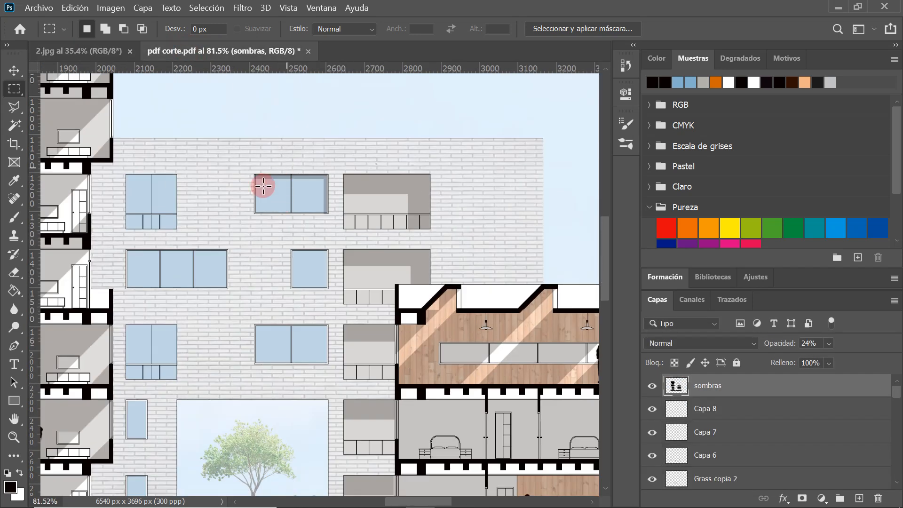
pyautogui.scroll(-3, 202, 232)
pyautogui.scroll(-2, 338, 187)
pyautogui.scroll(1, 238, 231)
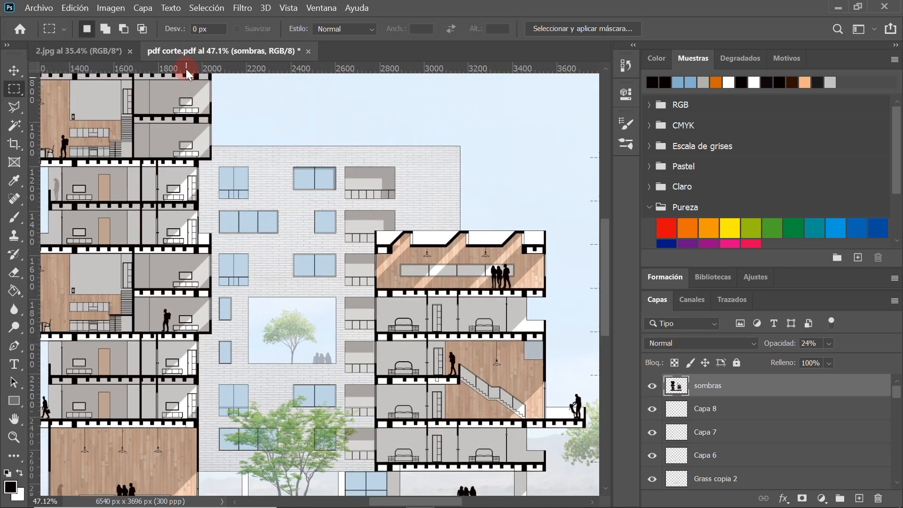
pyautogui.hotkey('ctrl', 'Tab')
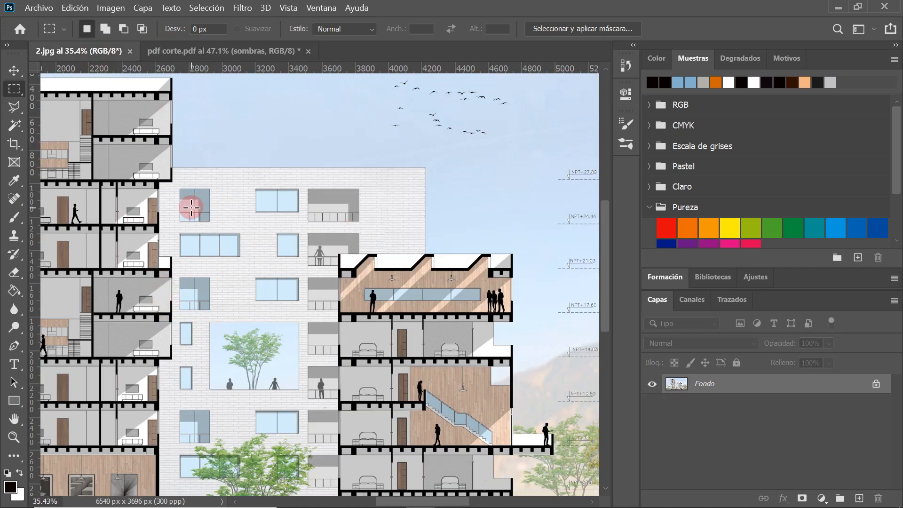
pyautogui.click(187, 52)
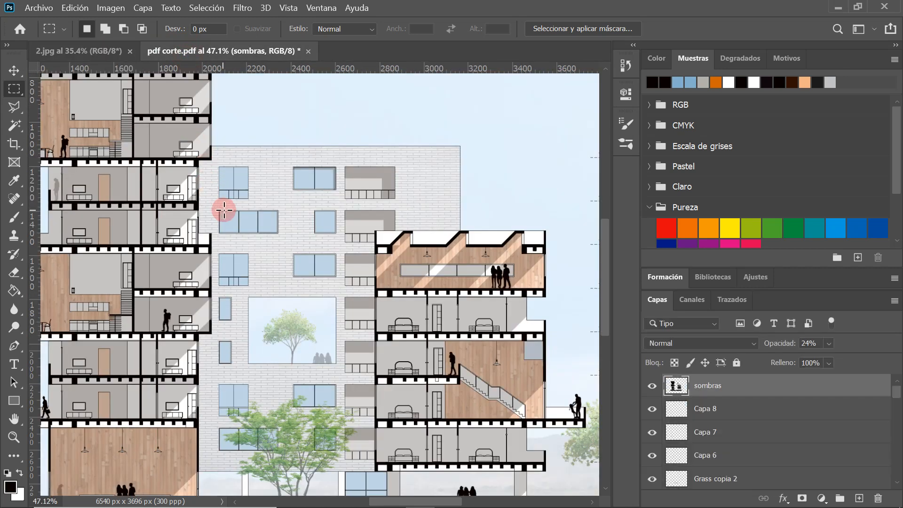
# - Select the top-floor railed window at the facade's left side, fill it with color, and deselect
pyautogui.scroll(3, 234, 150)
pyautogui.scroll(10, 234, 149)
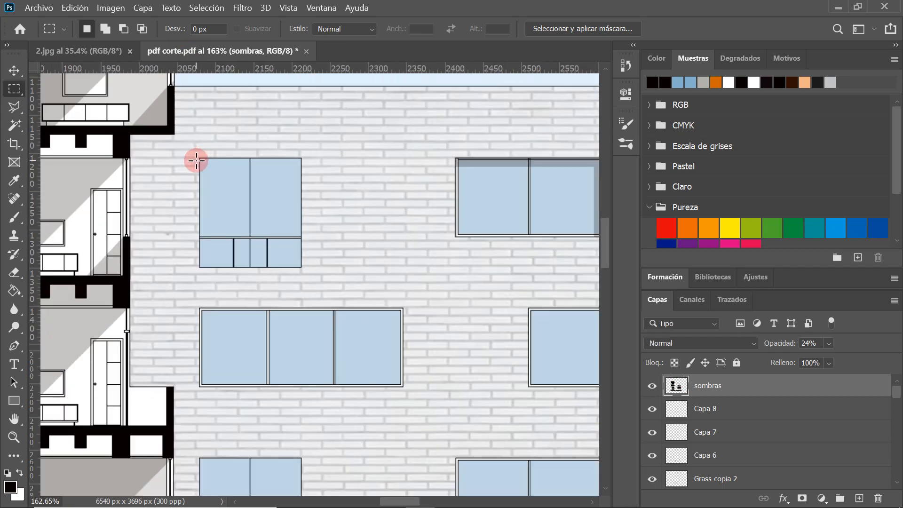
pyautogui.moveTo(200, 157); pyautogui.dragTo(302, 267)
pyautogui.rightClick(275, 224)
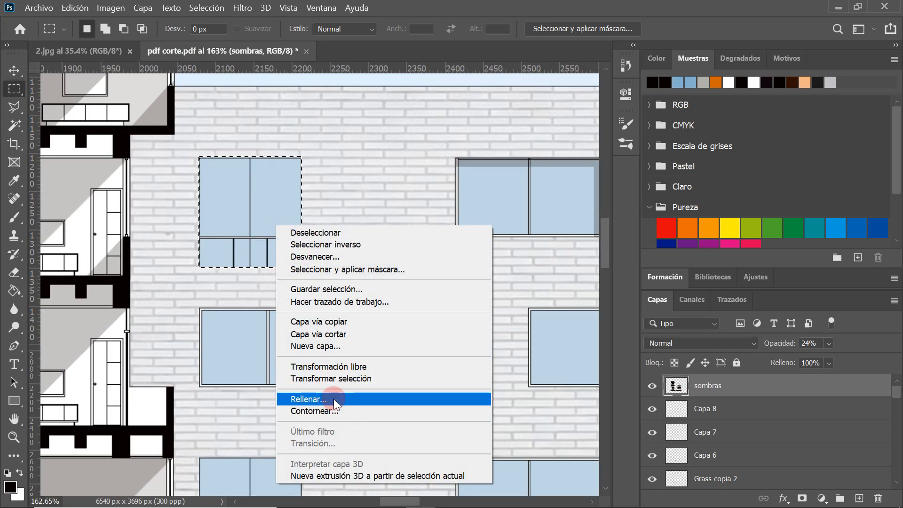
pyautogui.click(332, 400)
pyautogui.click(594, 92)
pyautogui.rightClick(262, 180)
pyautogui.click(288, 187)
# - Erase the lower-left part of the top-floor railed window's shadow, leaving an L-shaped shadow along its top and right, and deselect
pyautogui.moveTo(187, 281); pyautogui.dragTo(275, 193)
pyautogui.press('Delete')
pyautogui.rightClick(267, 198)
pyautogui.click(284, 206)
pyautogui.scroll(-5, 276, 188)
pyautogui.scroll(3, 277, 339)
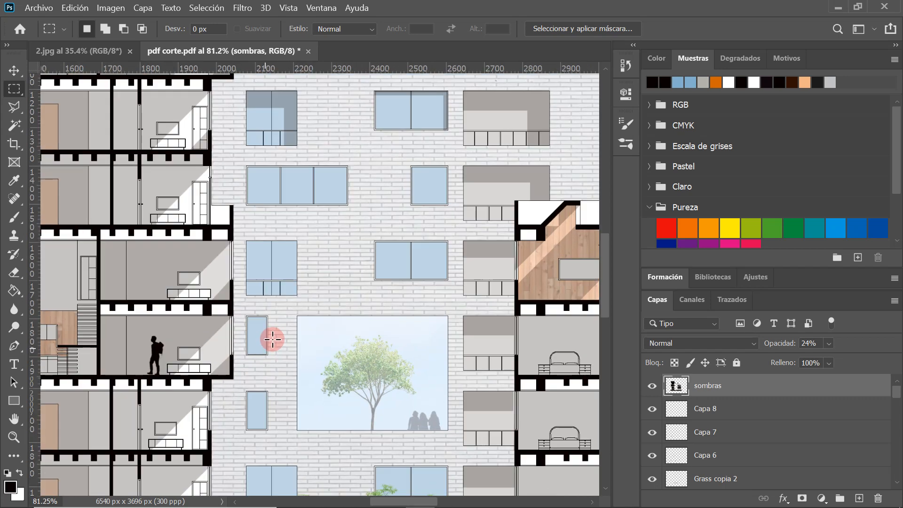
pyautogui.scroll(3, 239, 213)
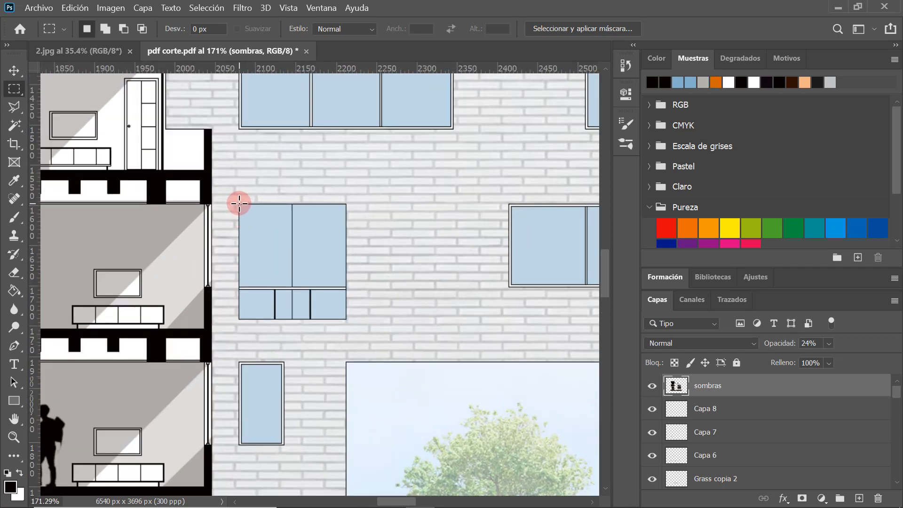
pyautogui.moveTo(250, 224); pyautogui.dragTo(347, 314)
pyautogui.rightClick(321, 277)
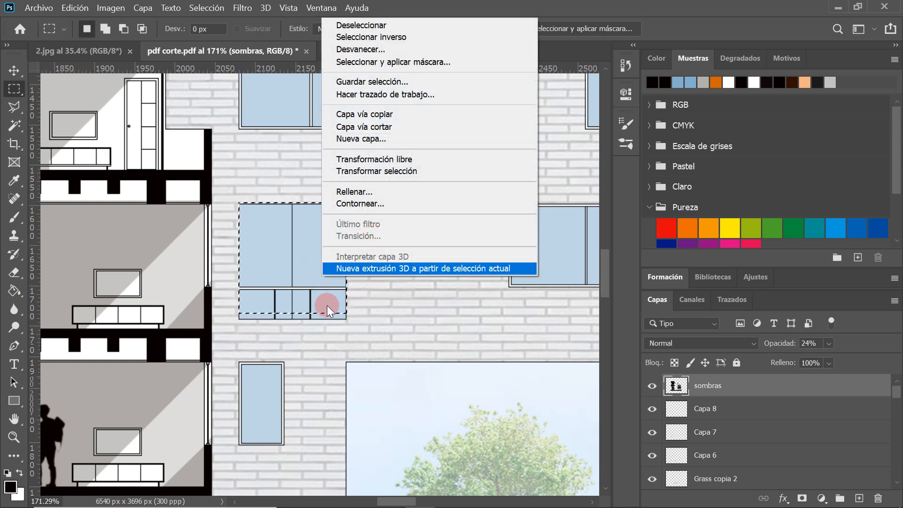
pyautogui.click(314, 313)
pyautogui.rightClick(332, 254)
pyautogui.click(346, 256)
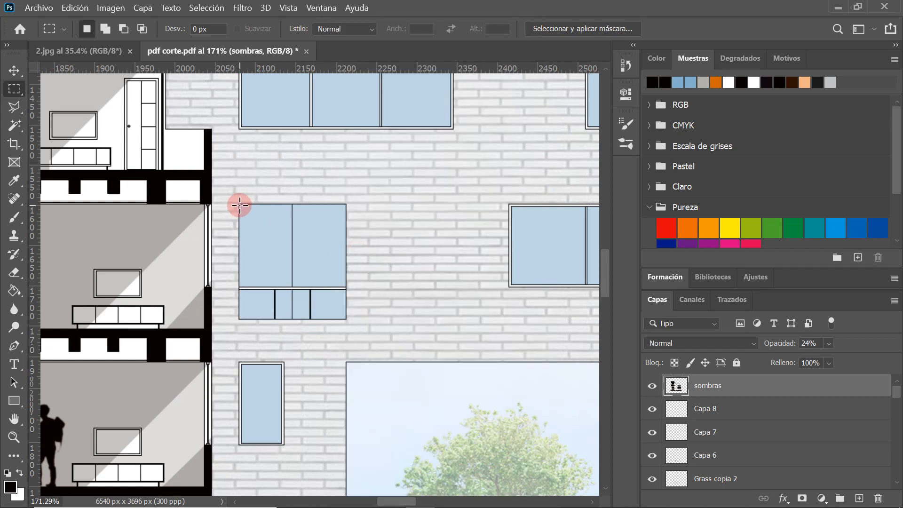
pyautogui.moveTo(240, 203); pyautogui.dragTo(342, 314)
pyautogui.rightClick(320, 271)
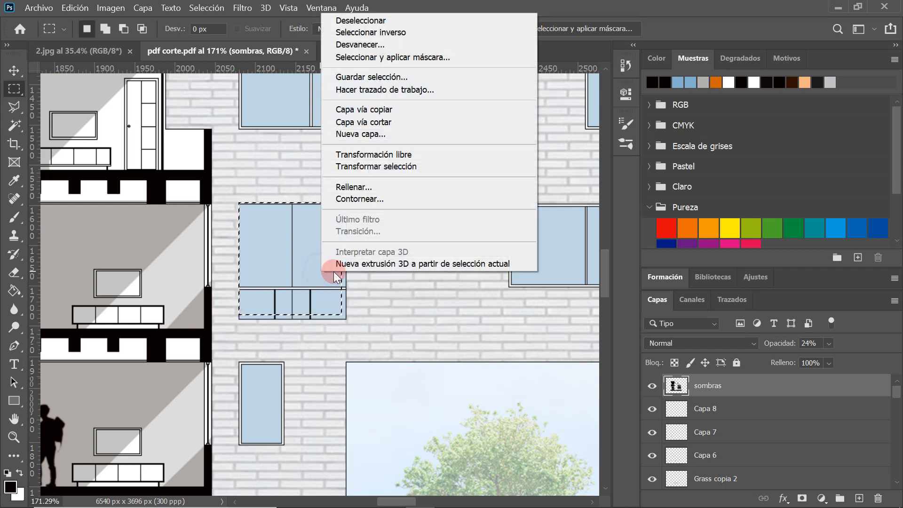
pyautogui.click(354, 187)
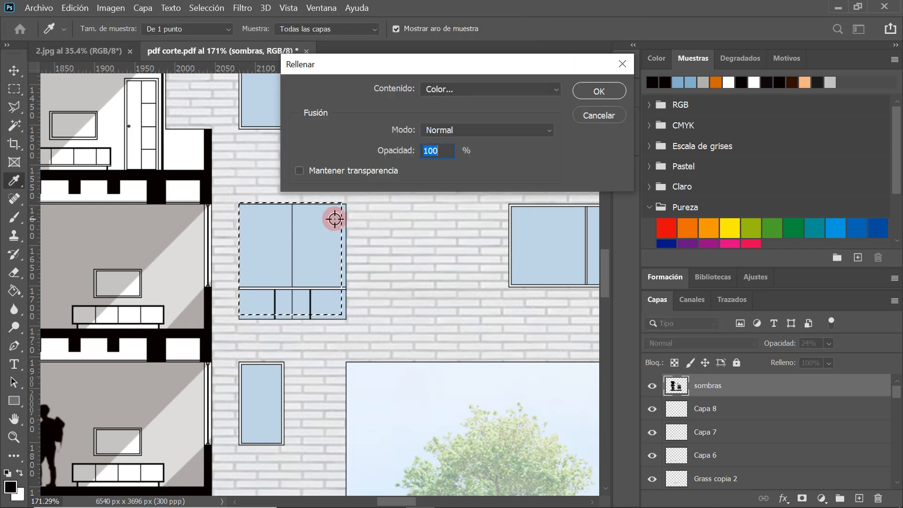
pyautogui.rightClick(309, 251)
pyautogui.click(245, 203)
# - Select the whole railed window above the large tree opening, including its railing, fill it with color, and deselect
pyautogui.moveTo(239, 205); pyautogui.dragTo(347, 320)
pyautogui.rightClick(320, 295)
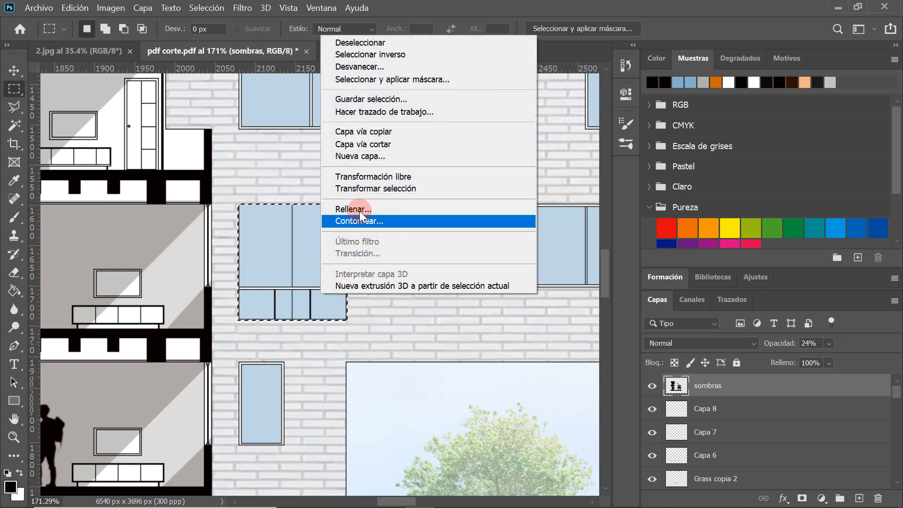
pyautogui.click(360, 209)
pyautogui.rightClick(271, 244)
pyautogui.click(301, 246)
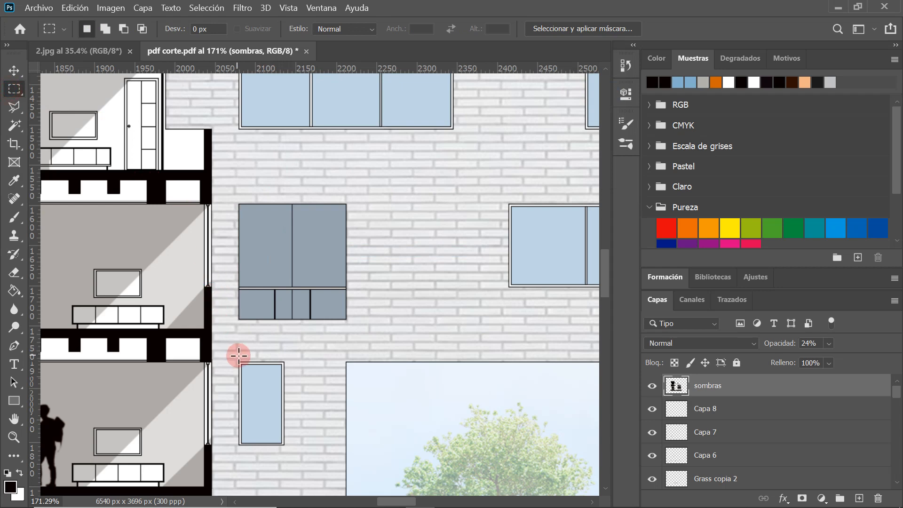
# - Erase the lower-left part of this railed window's shadow, keeping the shadow along its top and right edges, and deselect
pyautogui.scroll(-3, 223, 334)
pyautogui.moveTo(242, 342); pyautogui.dragTo(295, 286)
pyautogui.rightClick(273, 303)
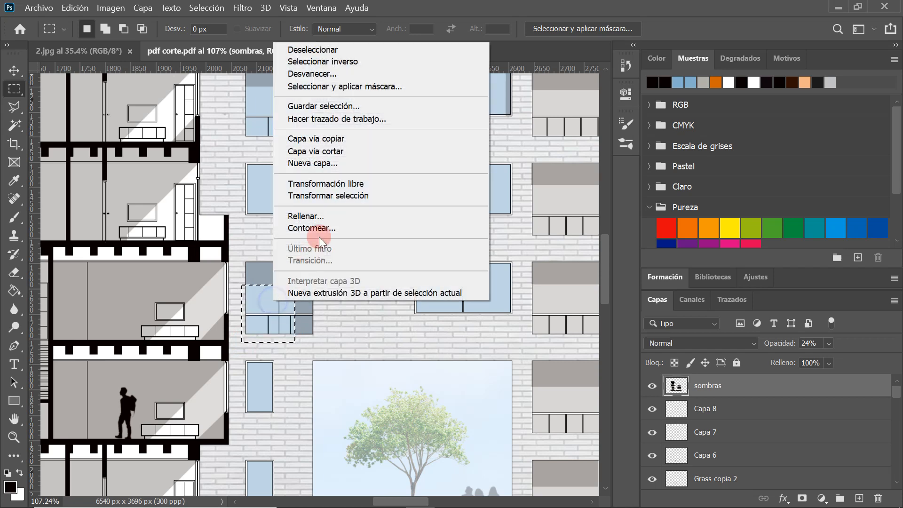
pyautogui.press('Escape')
pyautogui.scroll(-7, 282, 258)
pyautogui.scroll(2, 282, 284)
pyautogui.rightClick(281, 276)
pyautogui.click(324, 28)
# - Select the railed window below the two narrow windows, fill it with color on the sombras layer, and deselect
pyautogui.scroll(7, 282, 276)
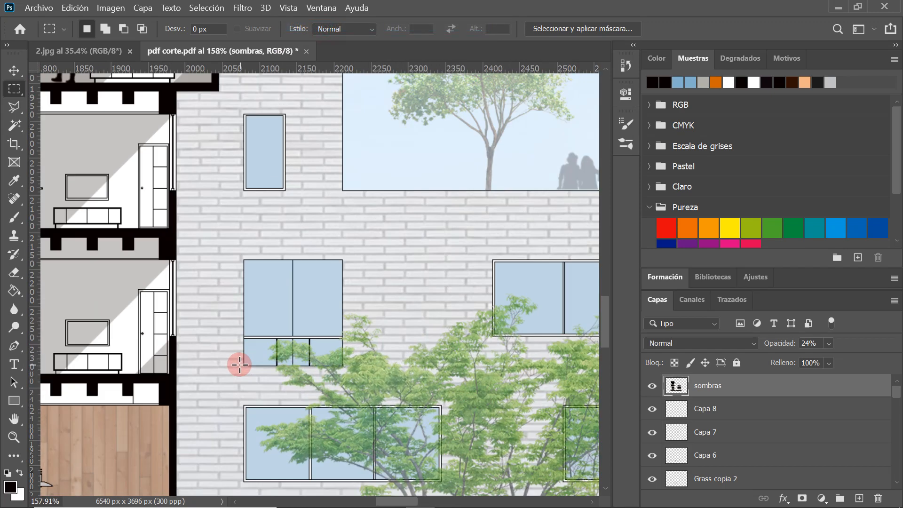
pyautogui.moveTo(244, 365); pyautogui.dragTo(343, 260)
pyautogui.click(305, 278)
pyautogui.rightClick(305, 276)
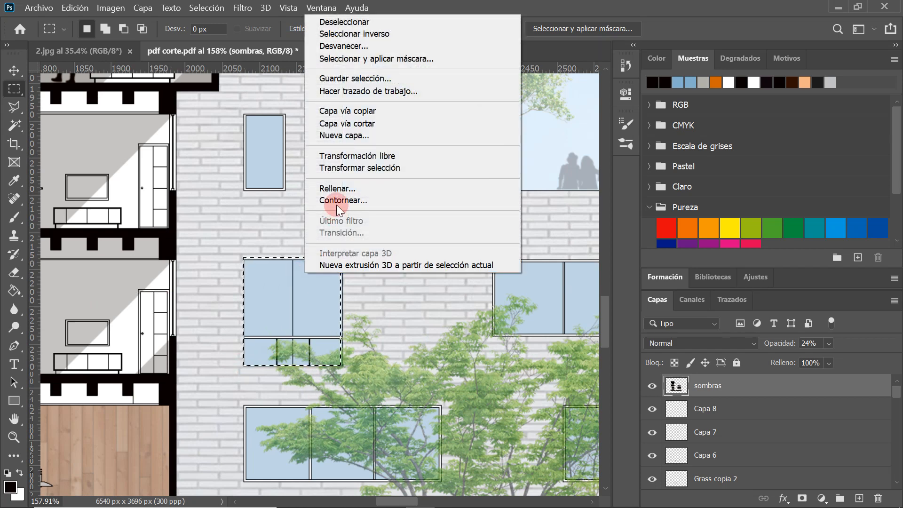
pyautogui.click(338, 187)
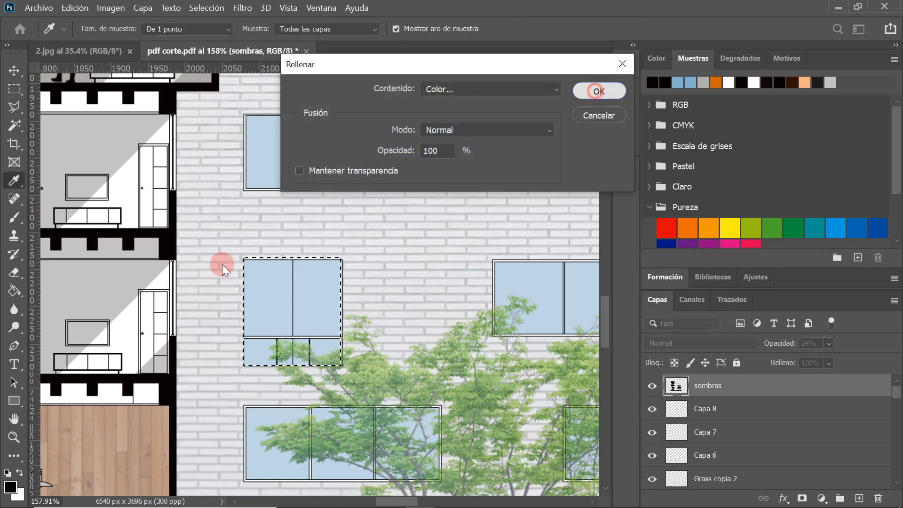
pyautogui.press('Return')
pyautogui.press('m')
pyautogui.rightClick(273, 306)
pyautogui.click(323, 55)
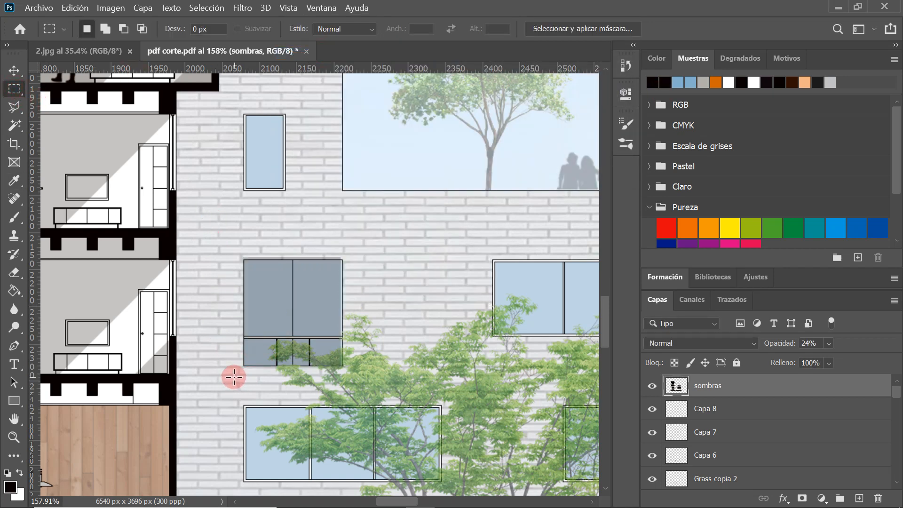
pyautogui.moveTo(325, 299); pyautogui.dragTo(315, 282)
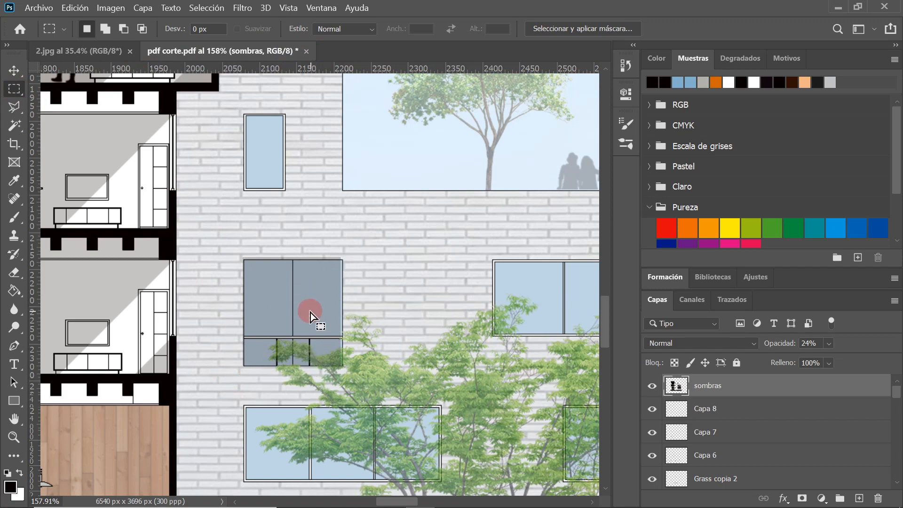
pyautogui.scroll(-3, 310, 312)
pyautogui.rightClick(303, 318)
pyautogui.click(329, 72)
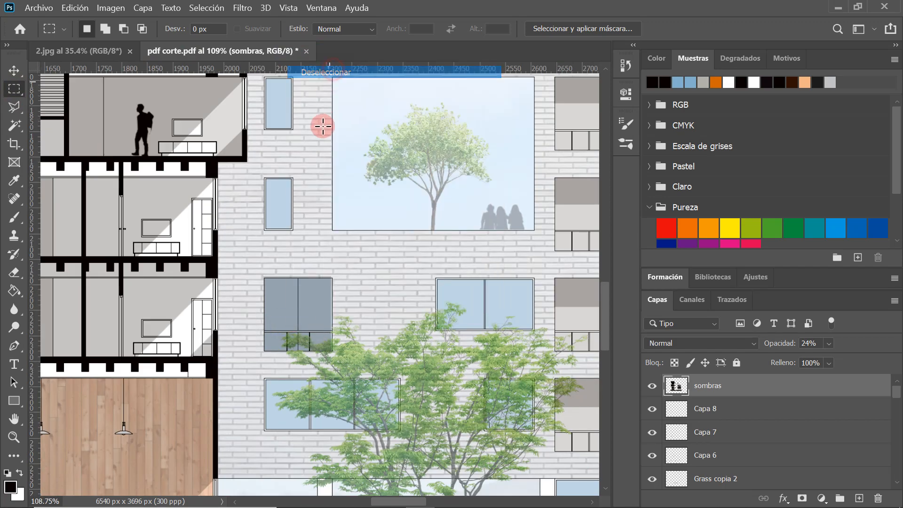
# - Select a strip about 5 by 149 px along the lowest railed window's right edge, fill it with color, and deselect
pyautogui.scroll(5, 329, 280)
pyautogui.moveTo(337, 317); pyautogui.dragTo(335, 395)
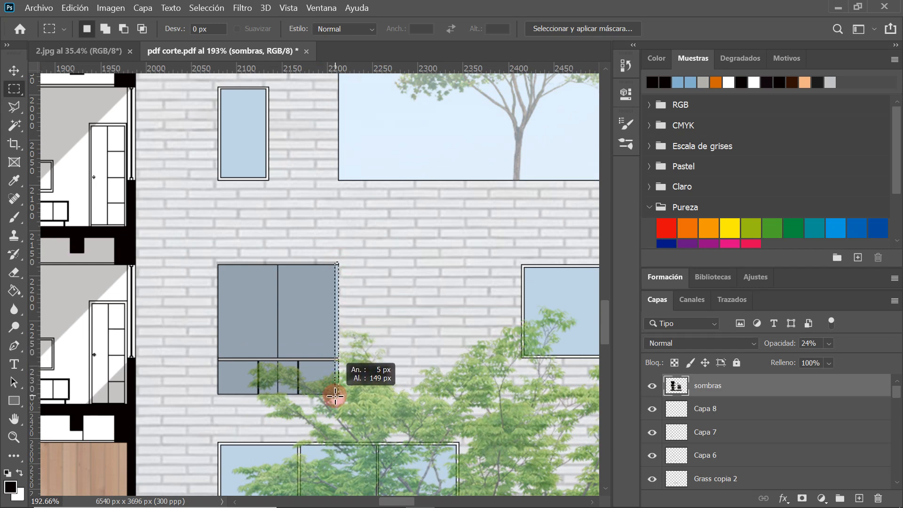
pyautogui.click(329, 309)
pyautogui.rightClick(338, 306)
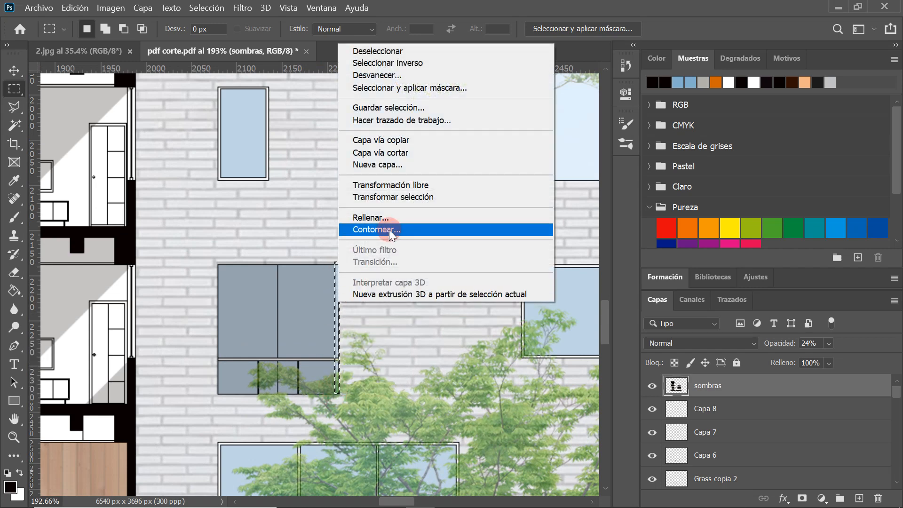
pyautogui.click(348, 217)
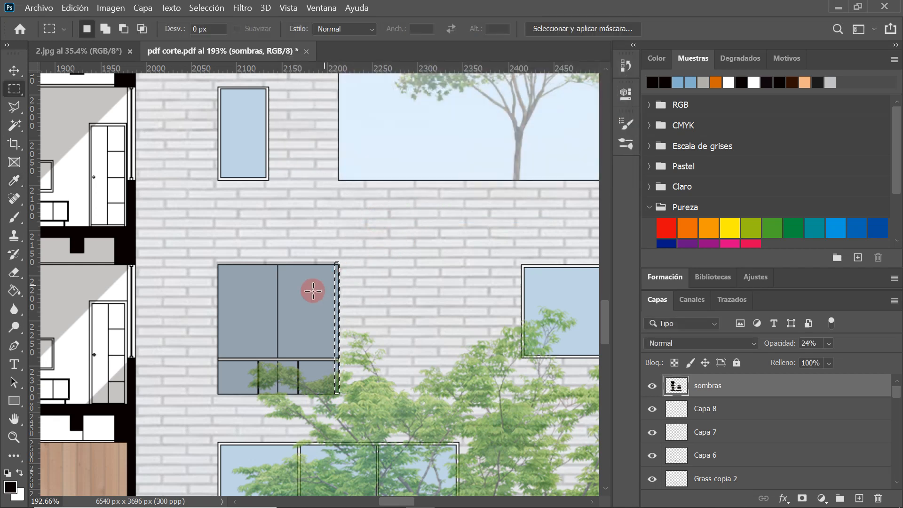
pyautogui.rightClick(317, 288)
pyautogui.click(329, 41)
pyautogui.moveTo(204, 403); pyautogui.dragTo(271, 329)
pyautogui.scroll(-3, 266, 343)
pyautogui.scroll(-2, 266, 348)
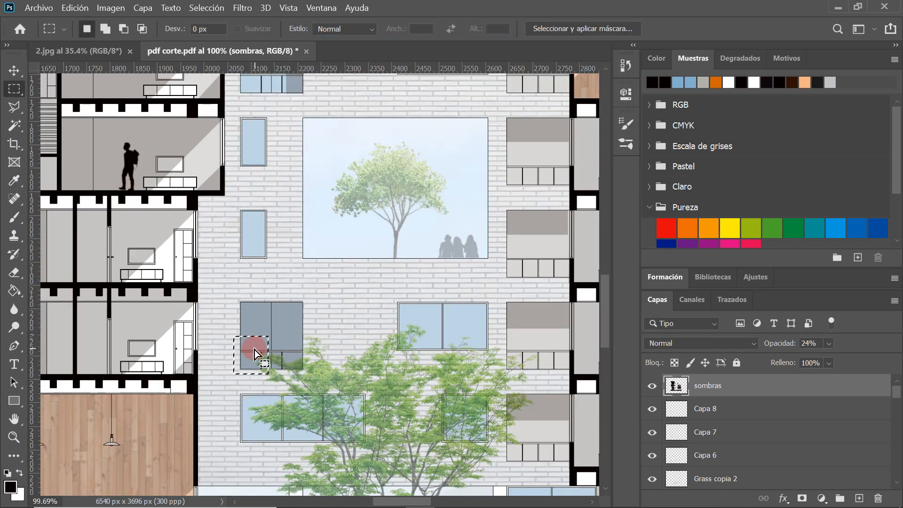
pyautogui.rightClick(254, 347)
pyautogui.click(297, 97)
# - Erase a 120 by 103 px area from the lower-left part of the lowest railed window's shadow and deselect
pyautogui.scroll(-3, 276, 437)
pyautogui.scroll(3, 276, 355)
pyautogui.moveTo(240, 418); pyautogui.dragTo(295, 371)
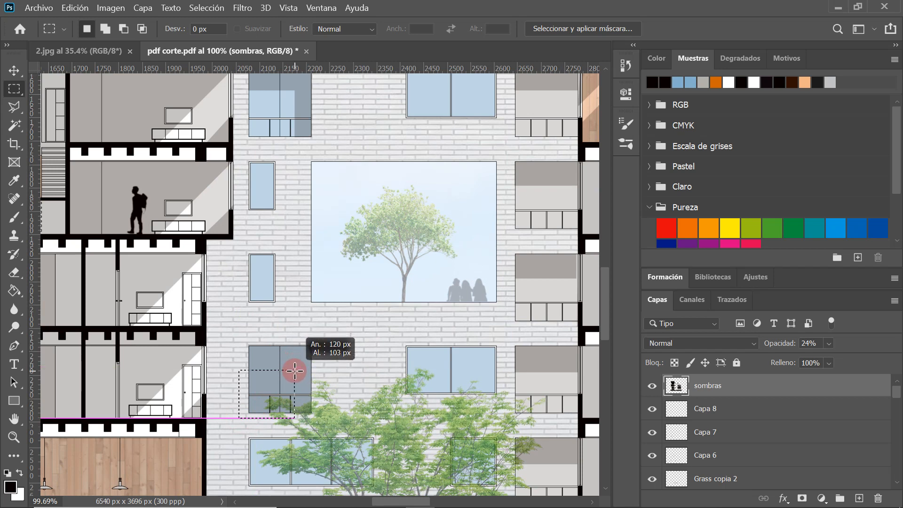
pyautogui.moveTo(295, 372); pyautogui.dragTo(295, 371)
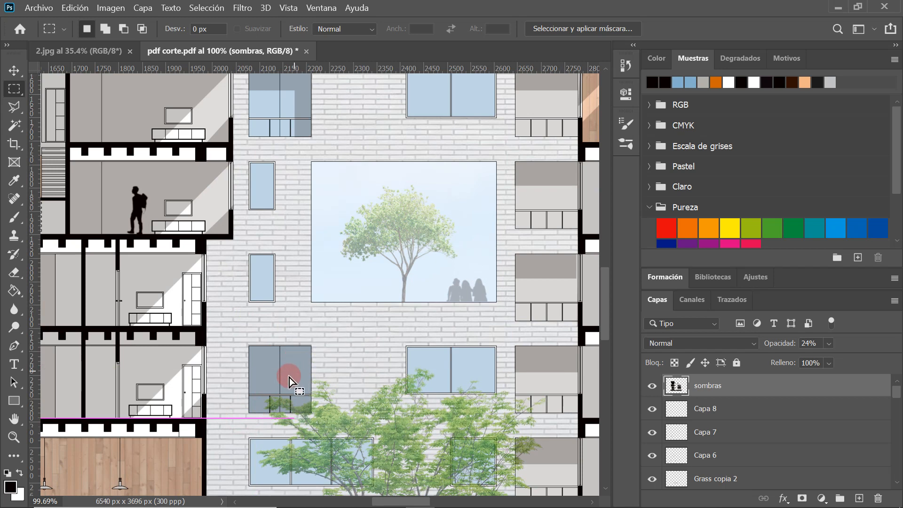
pyautogui.rightClick(283, 385)
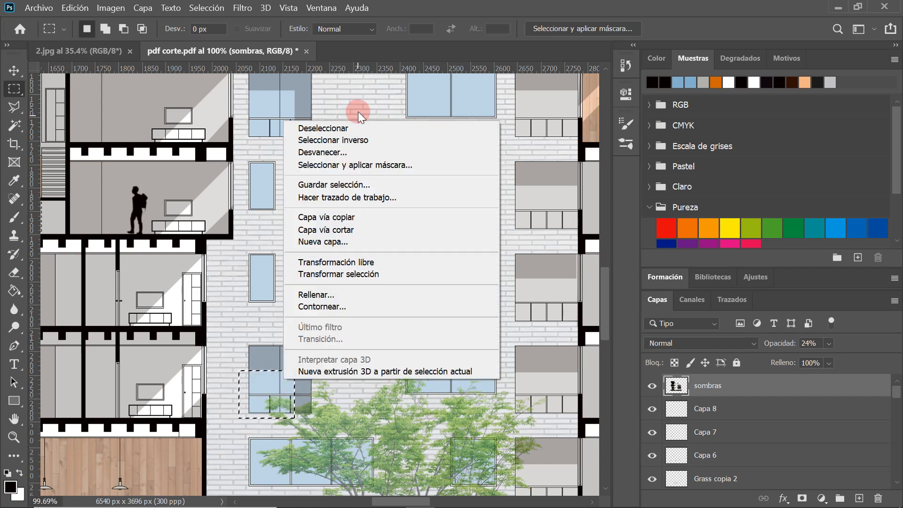
pyautogui.click(343, 125)
# - Examine the whole building section to review the shadows on the rooms and facade
pyautogui.scroll(-5, 294, 327)
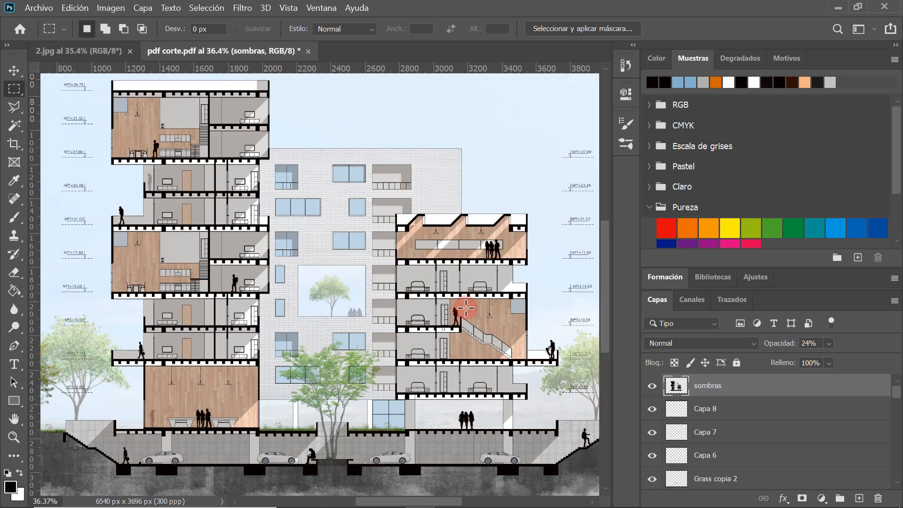
pyautogui.scroll(-2, 343, 256)
pyautogui.scroll(1, 312, 221)
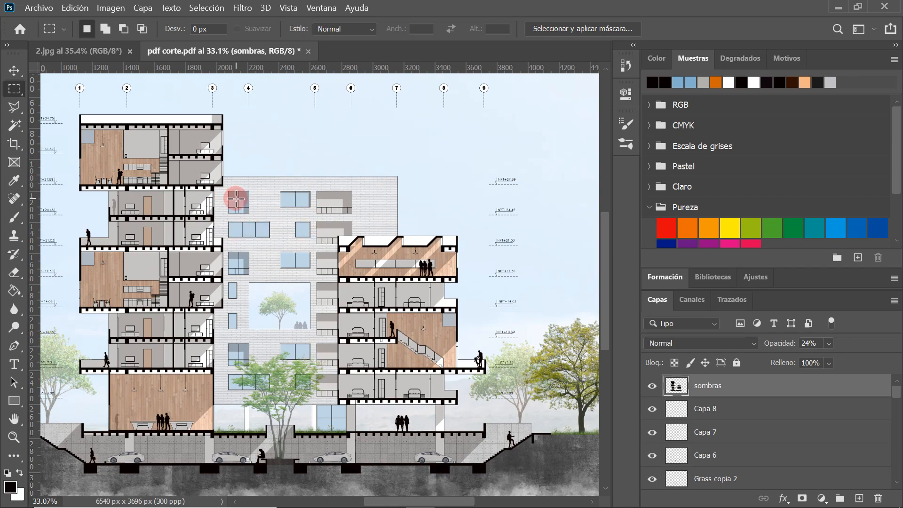
pyautogui.scroll(-1, 334, 206)
pyautogui.scroll(1, 356, 200)
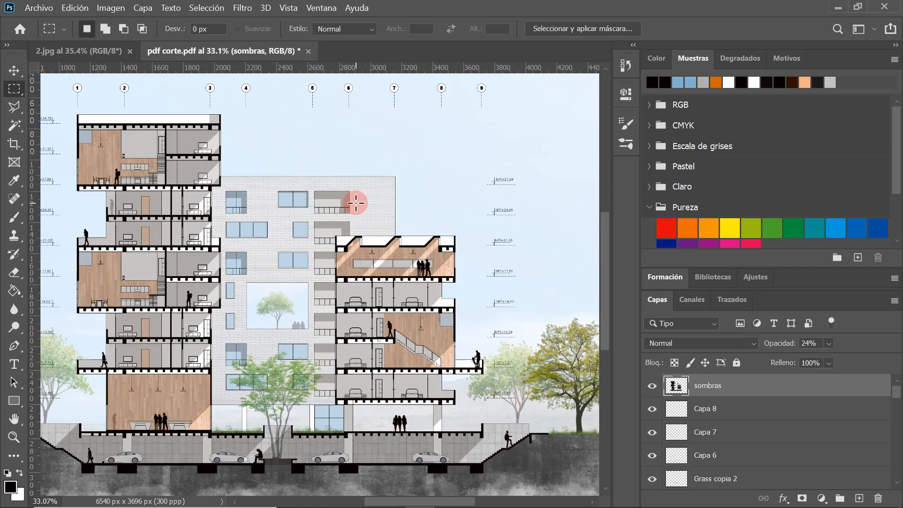
pyautogui.scroll(-1, 313, 228)
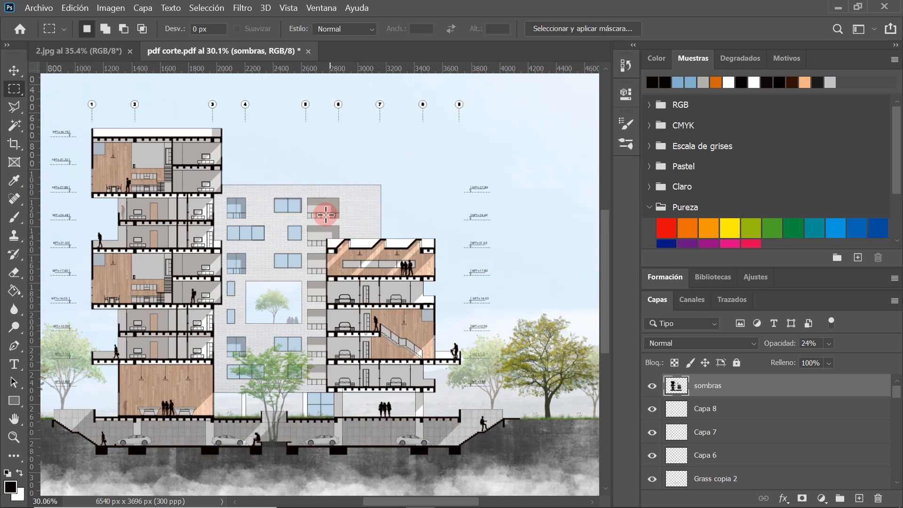
pyautogui.scroll(-2, 330, 257)
pyautogui.scroll(1, 448, 272)
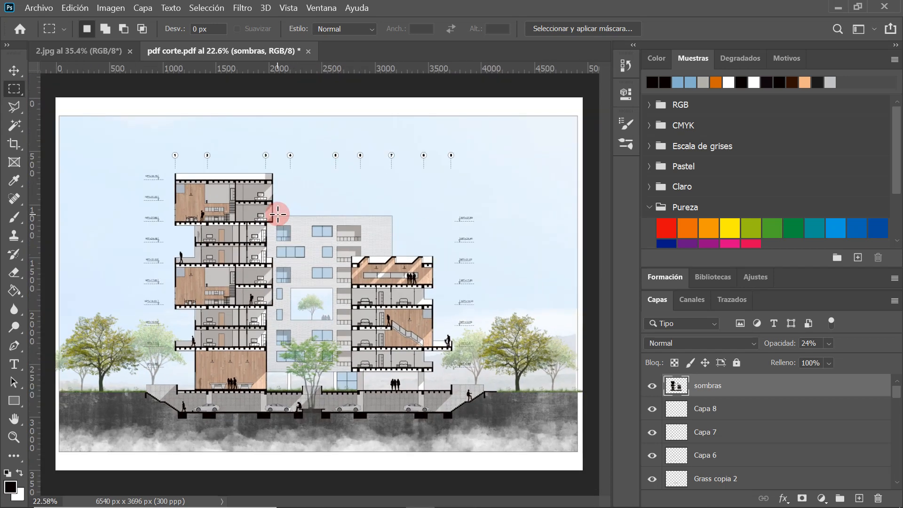
pyautogui.scroll(1, 422, 155)
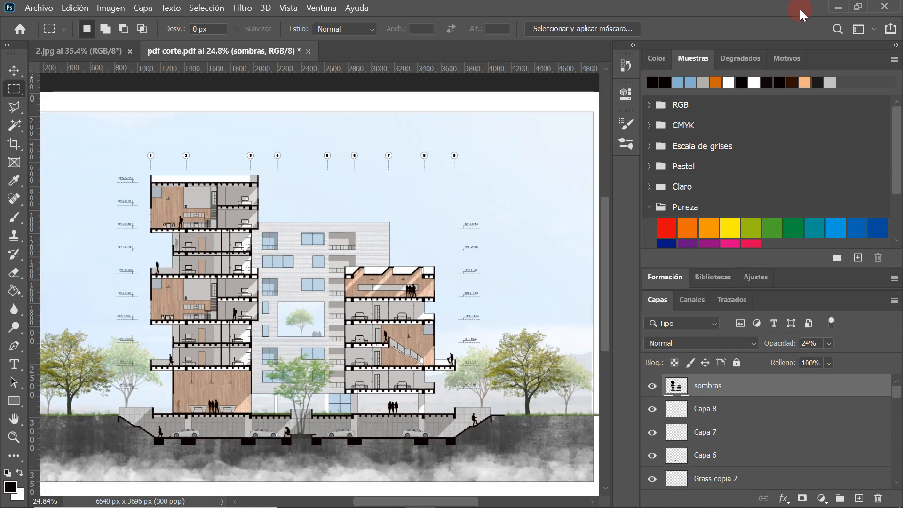
# - Switch to File Explorer and open the aves folder inside Materiales de corte
pyautogui.click(837, 6)
pyautogui.click(885, 6)
pyautogui.doubleClick(504, 458)
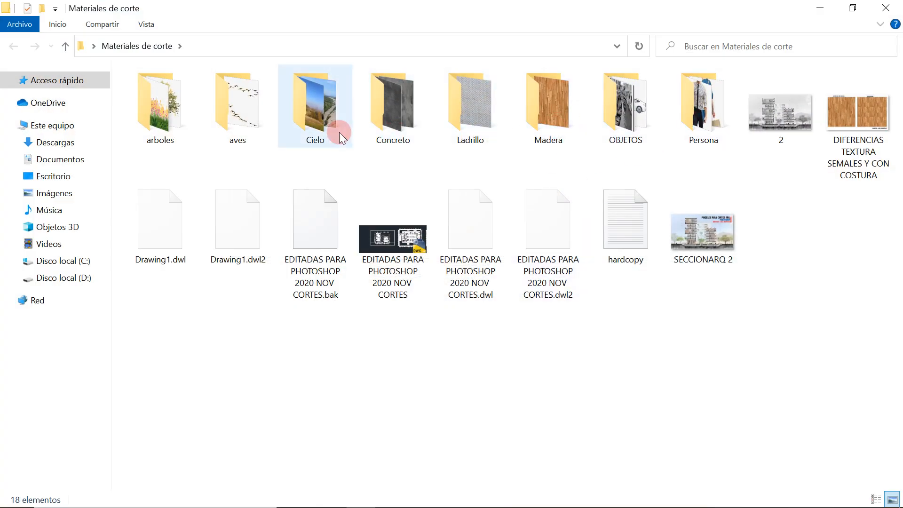
pyautogui.doubleClick(713, 138)
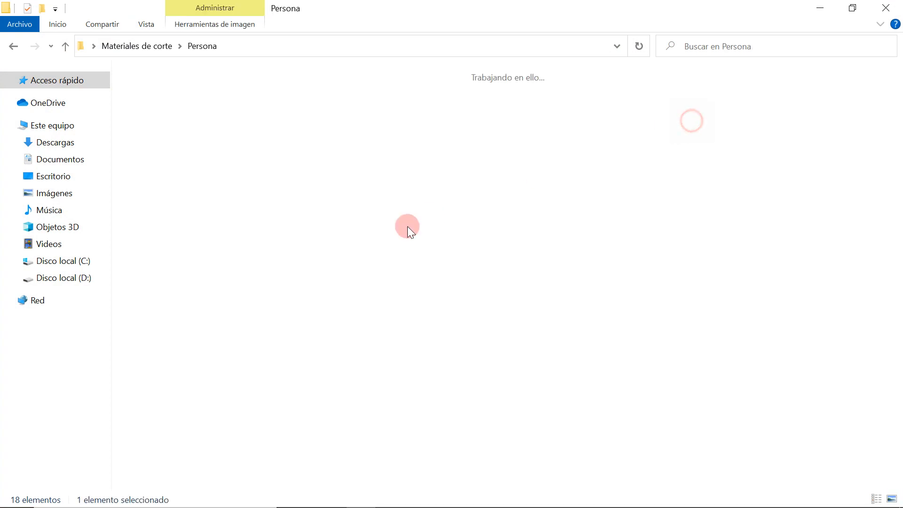
pyautogui.click(135, 47)
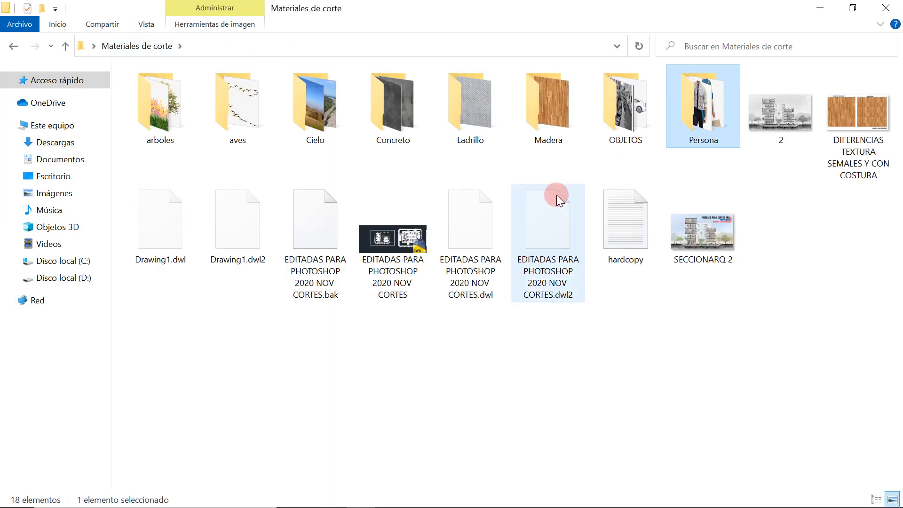
pyautogui.doubleClick(242, 135)
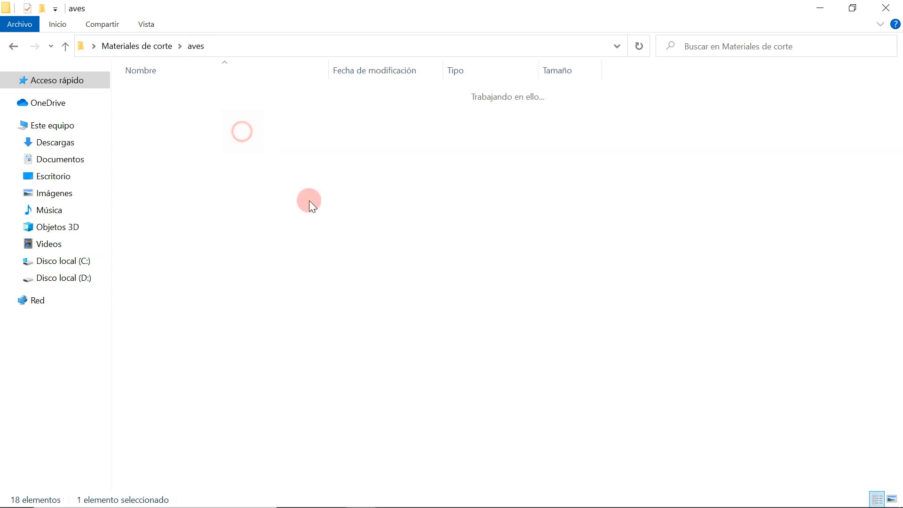
# - Place the aves 1 bird image into the section document in Photoshop, scaled to 21.24%, in the sky above the lower building's outer edge
pyautogui.moveTo(372, 257); pyautogui.dragTo(545, 186)
pyautogui.scroll(-3, 277, 295)
pyautogui.moveTo(180, 351); pyautogui.dragTo(367, 243)
pyautogui.scroll(1, 466, 212)
pyautogui.scroll(2, 465, 211)
pyautogui.moveTo(452, 218); pyautogui.dragTo(513, 182)
pyautogui.moveTo(421, 234); pyautogui.dragTo(457, 217)
pyautogui.scroll(-4, 408, 229)
pyautogui.scroll(2, 523, 180)
pyautogui.scroll(1, 524, 181)
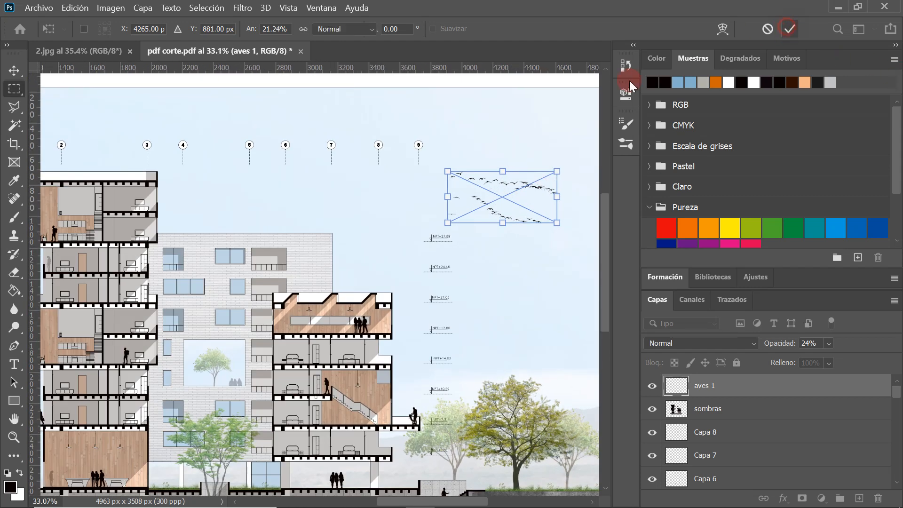
# - Set the opacity of the aves 1 layer to 65%
pyautogui.click(829, 344)
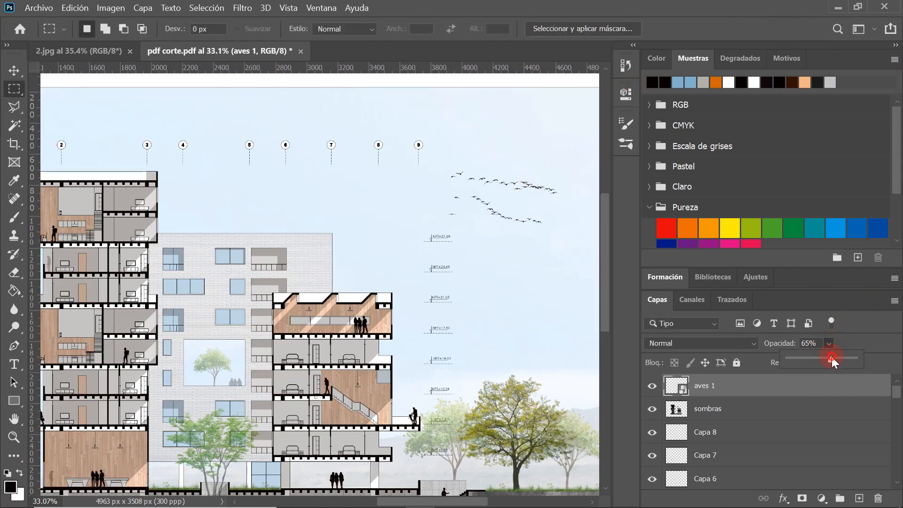
pyautogui.scroll(-3, 524, 201)
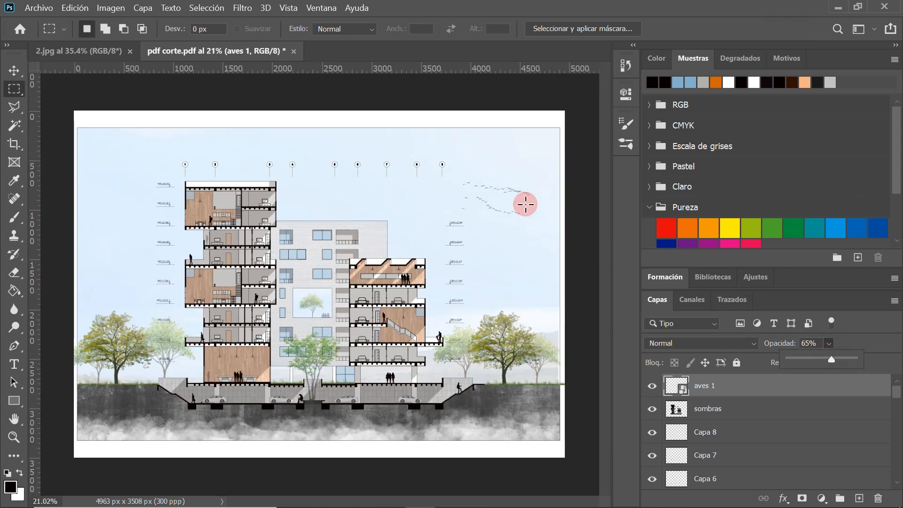
pyautogui.press('v')
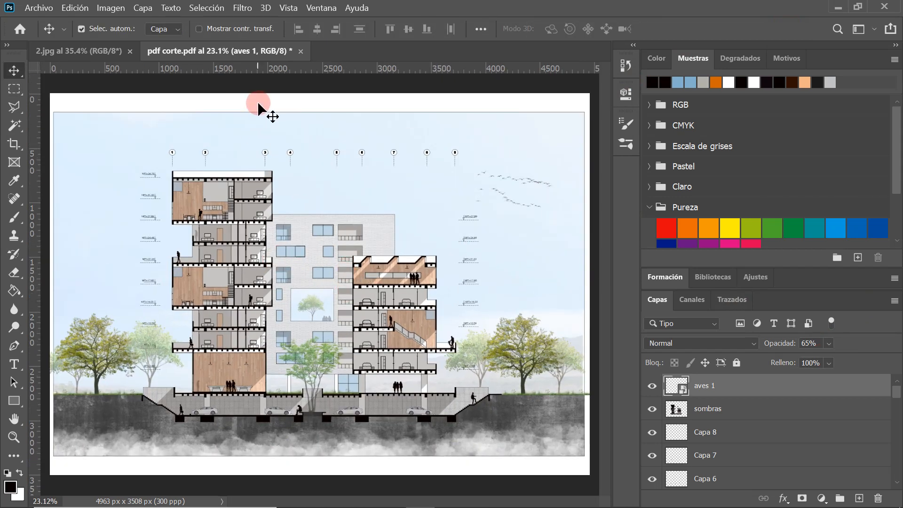
# - Examine the full composition with the bird flock, checking the facade, trees and sky
pyautogui.scroll(1, 336, 279)
pyautogui.scroll(-1, 320, 278)
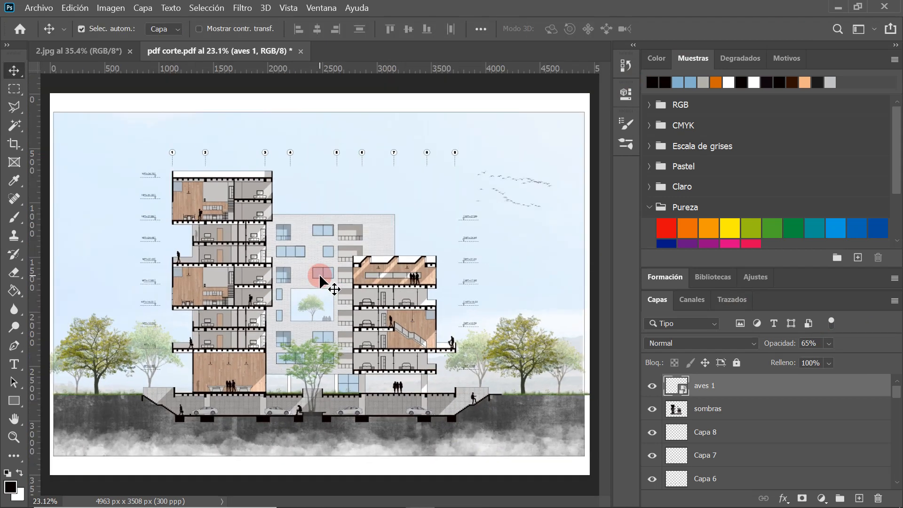
pyautogui.scroll(1, 320, 277)
pyautogui.scroll(1, 471, 326)
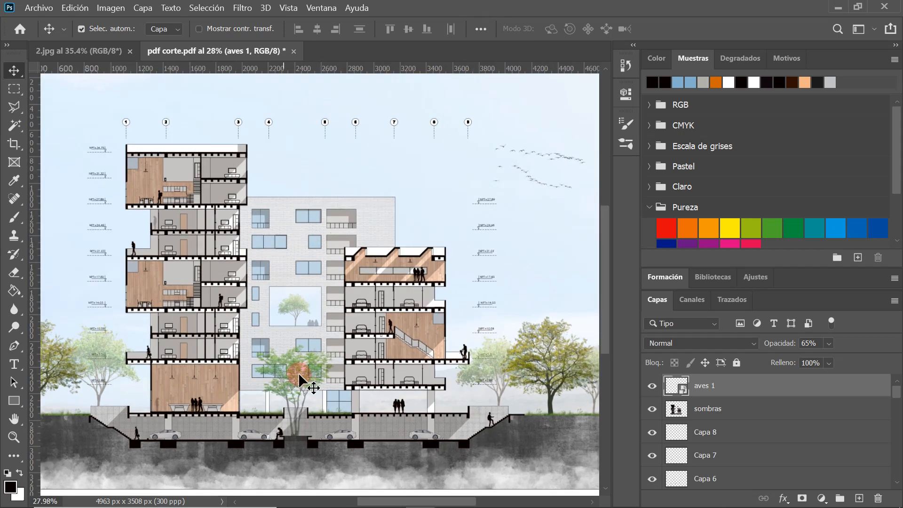
pyautogui.scroll(-2, 244, 382)
pyautogui.scroll(1, 442, 377)
pyautogui.scroll(1, 314, 330)
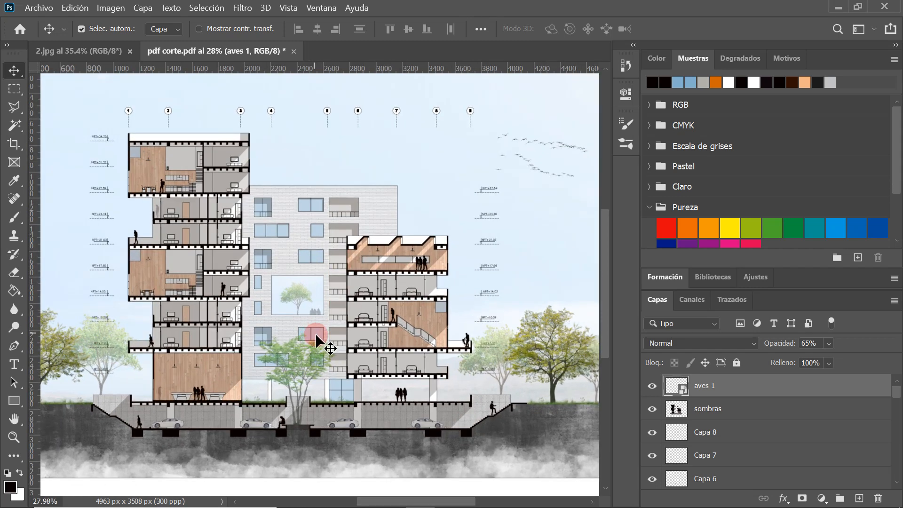
pyautogui.scroll(1, 318, 333)
pyautogui.scroll(-2, 270, 416)
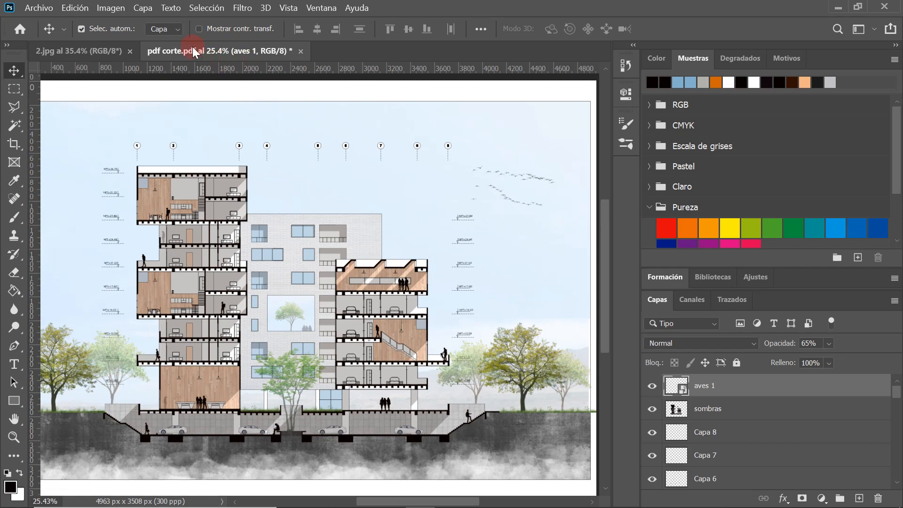
# - Examine the reference image 2.jpg, including its figures, birds and background, and return to the pdf corte.pdf document
pyautogui.click(94, 49)
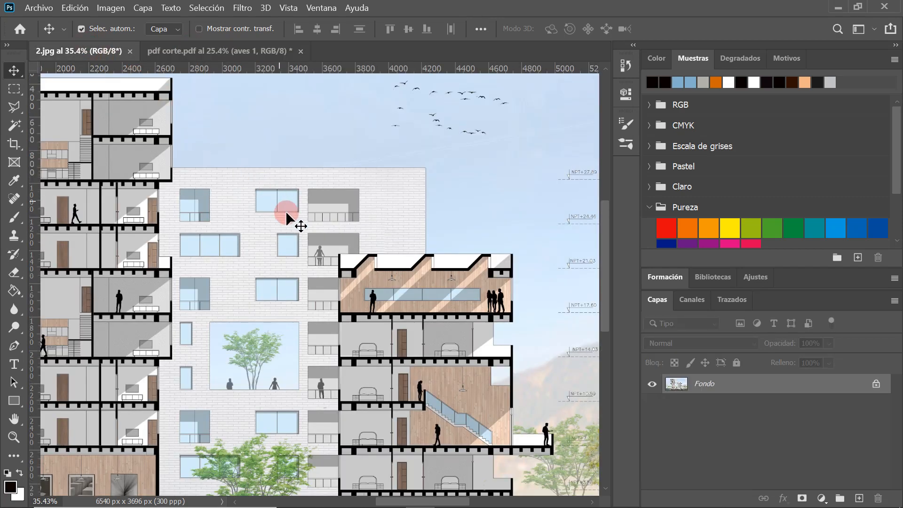
pyautogui.scroll(-3, 294, 230)
pyautogui.scroll(-4, 288, 234)
pyautogui.scroll(3, 254, 353)
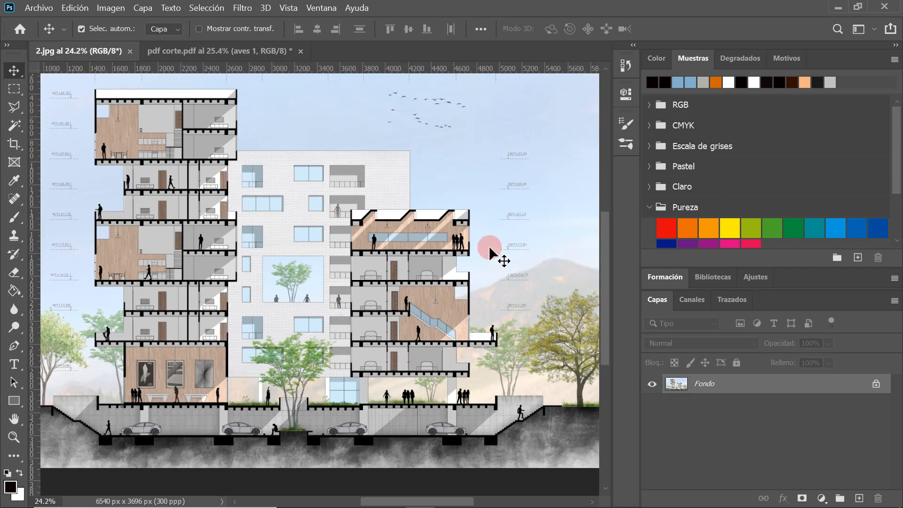
pyautogui.scroll(2, 518, 272)
pyautogui.scroll(1, 517, 267)
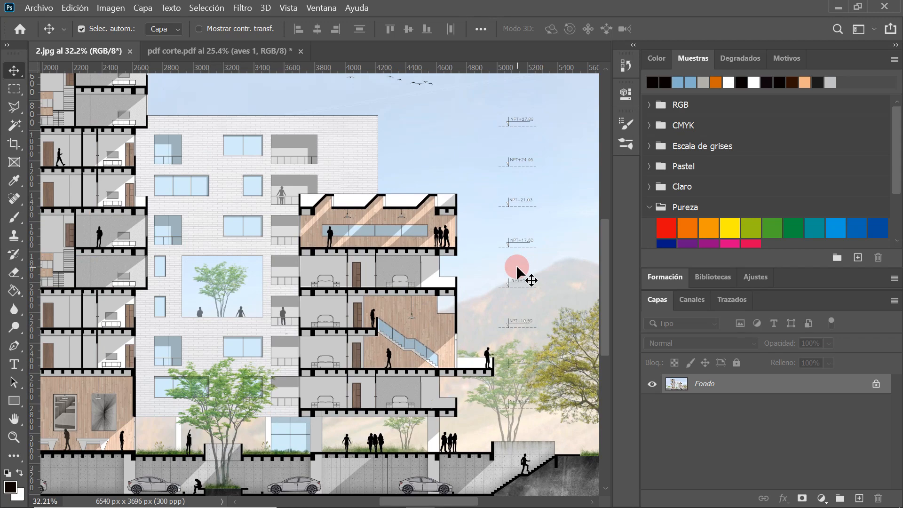
pyautogui.scroll(-6, 413, 278)
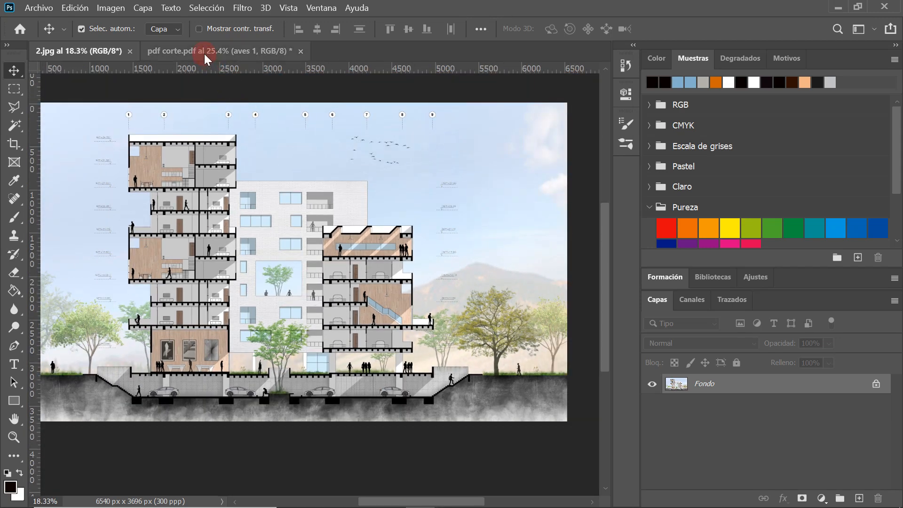
pyautogui.click(206, 56)
pyautogui.scroll(-2, 531, 262)
pyautogui.scroll(1, 530, 273)
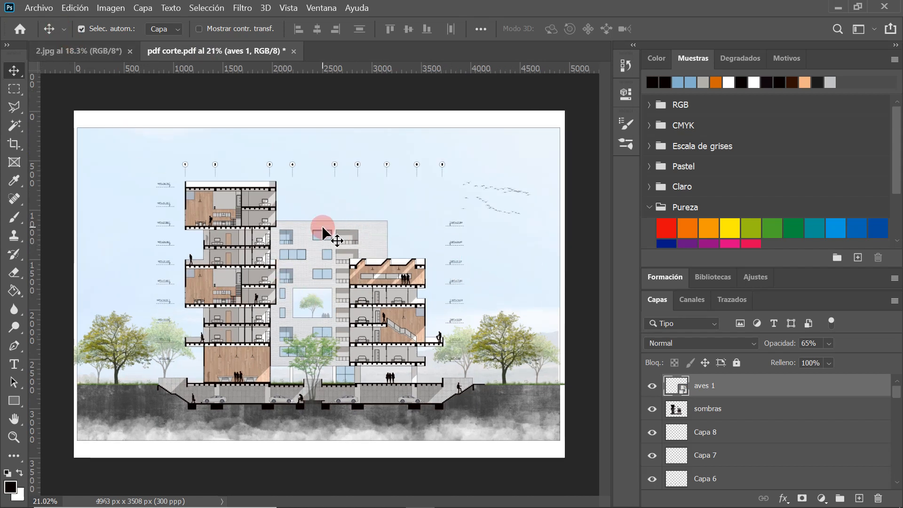
# - Save the section as a JPEG named CORTE FINAL in the Escritorio folder with maximum quality 12 and the standard baseline format
pyautogui.click(38, 7)
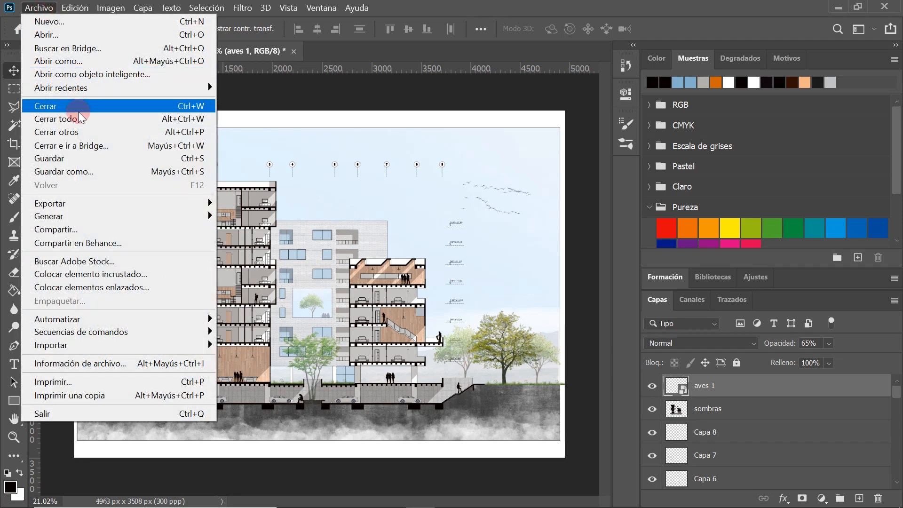
pyautogui.click(64, 172)
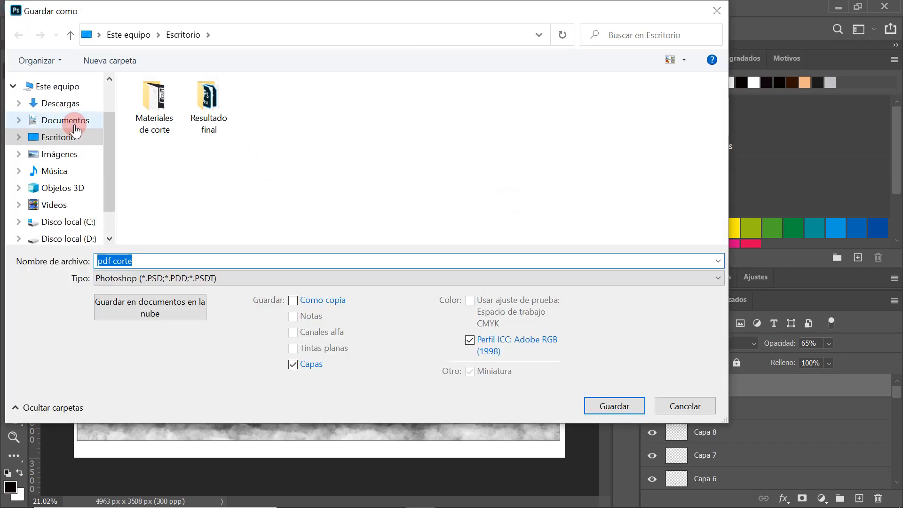
pyautogui.click(62, 137)
pyautogui.click(199, 278)
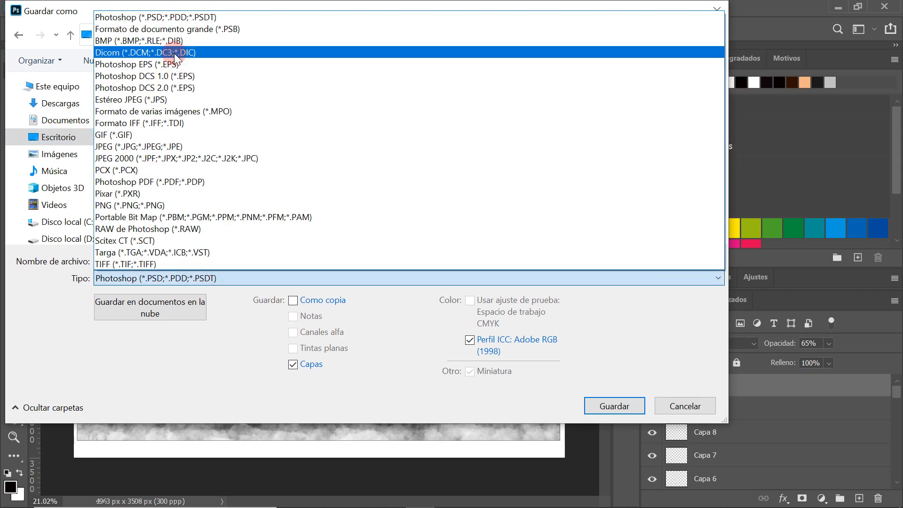
pyautogui.click(188, 147)
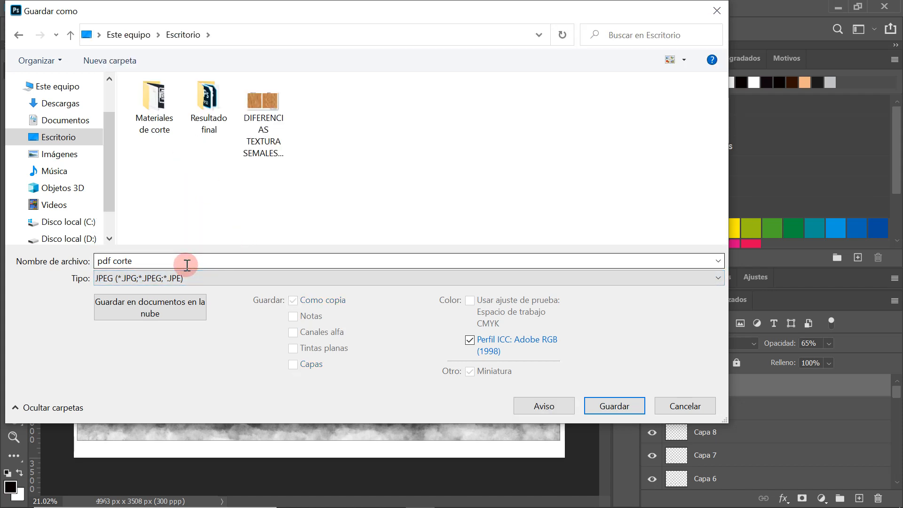
pyautogui.click(139, 258)
pyautogui.write('CORTE FINAL')
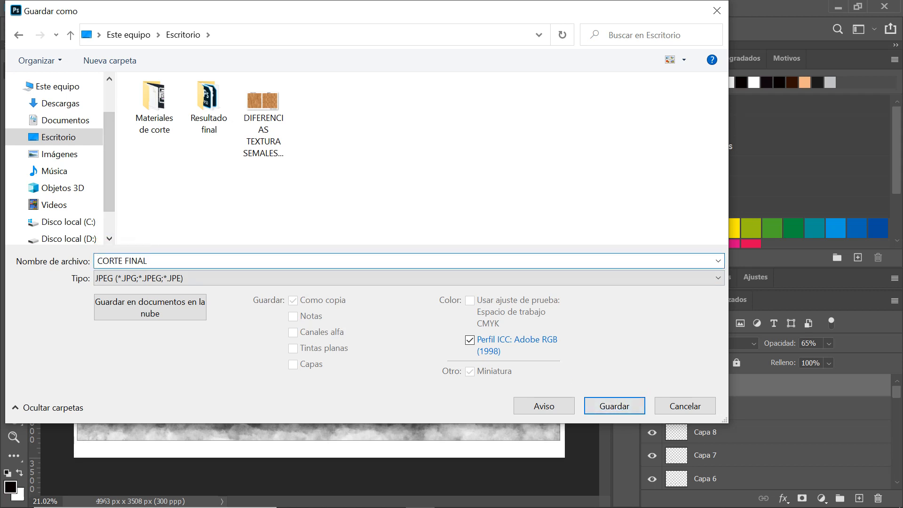
pyautogui.click(638, 405)
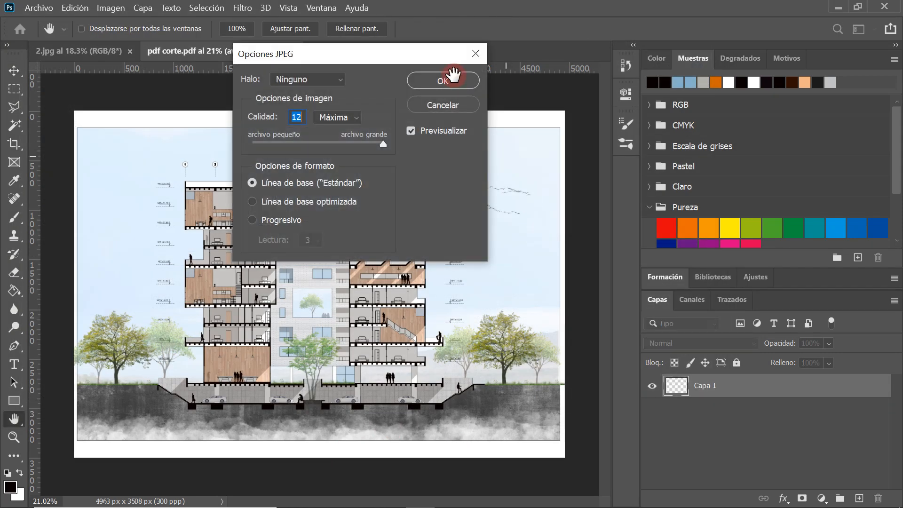
pyautogui.click(442, 81)
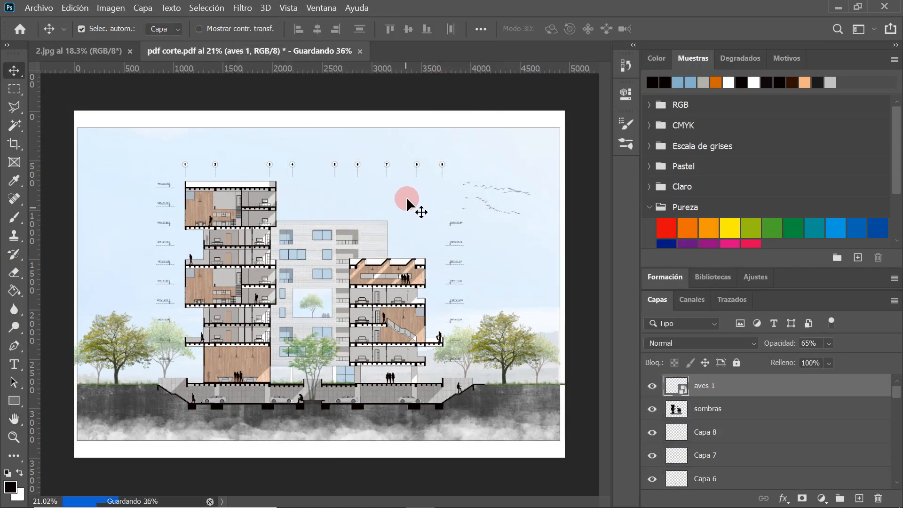
# - Minimize Photoshop and close the materials folder window to show the desktop
pyautogui.scroll(-2, 400, 241)
pyautogui.scroll(1, 402, 242)
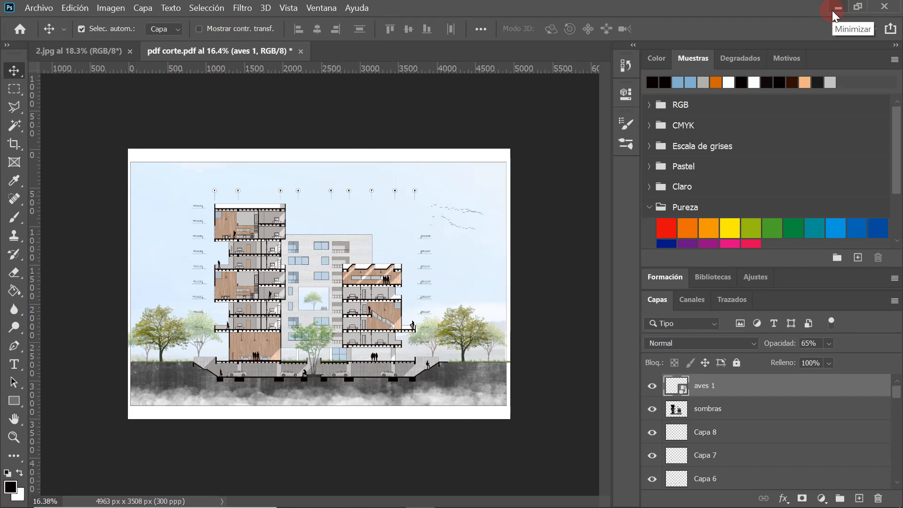
pyautogui.click(838, 8)
pyautogui.click(891, 6)
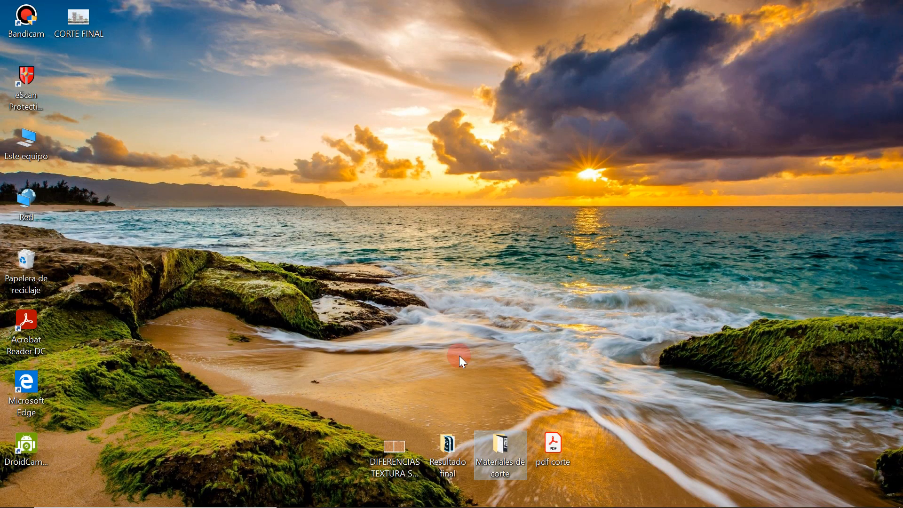
# - Delete the CORTE FINAL image from the desktop
pyautogui.click(94, 26)
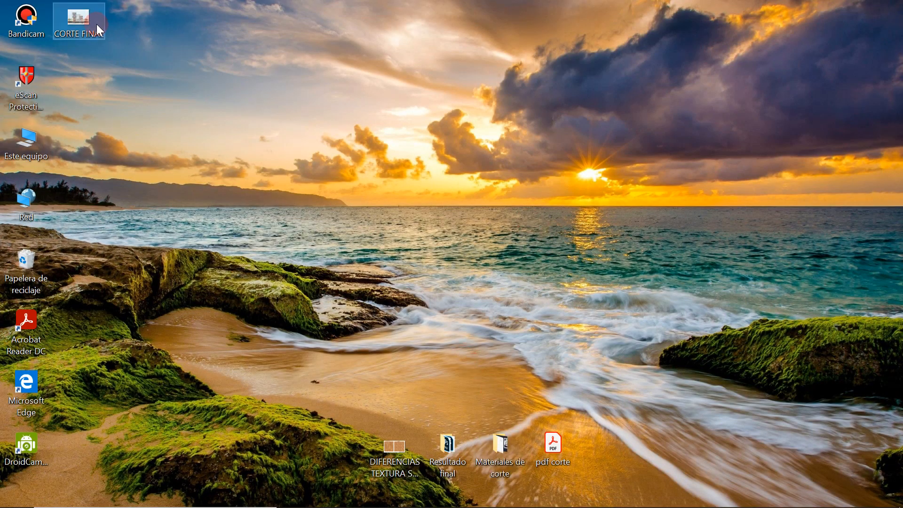
pyautogui.press('Delete')
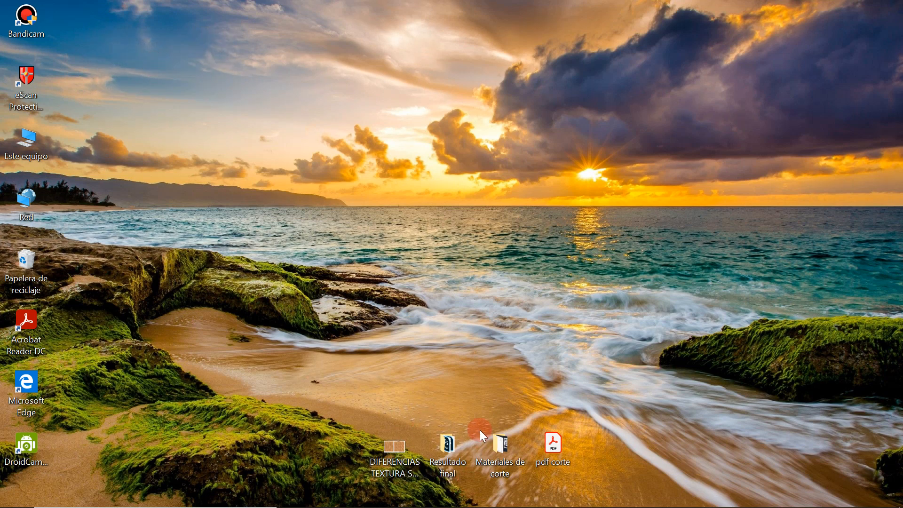
# - View image 2 from the Resultado final folder in full screen, compare it with the following grayscale version, and return to the desktop
pyautogui.doubleClick(450, 458)
pyautogui.click(311, 125)
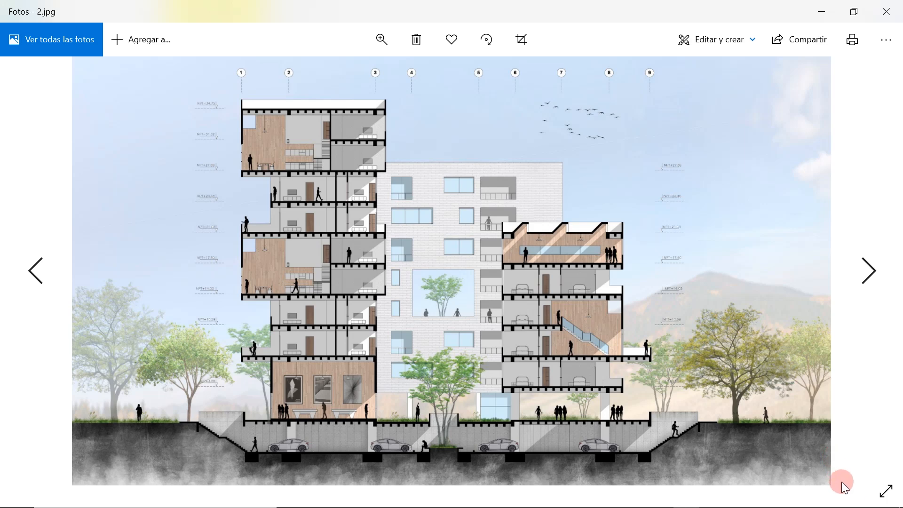
pyautogui.click(884, 490)
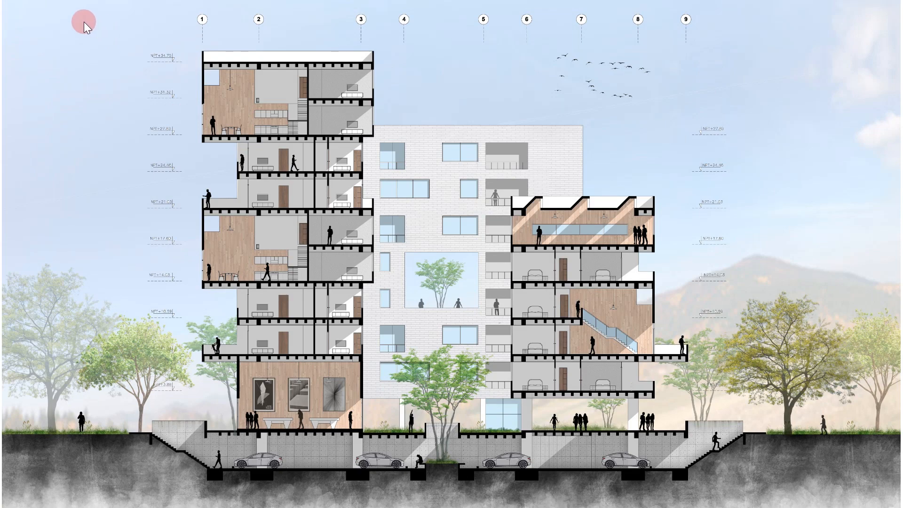
pyautogui.press('Right')
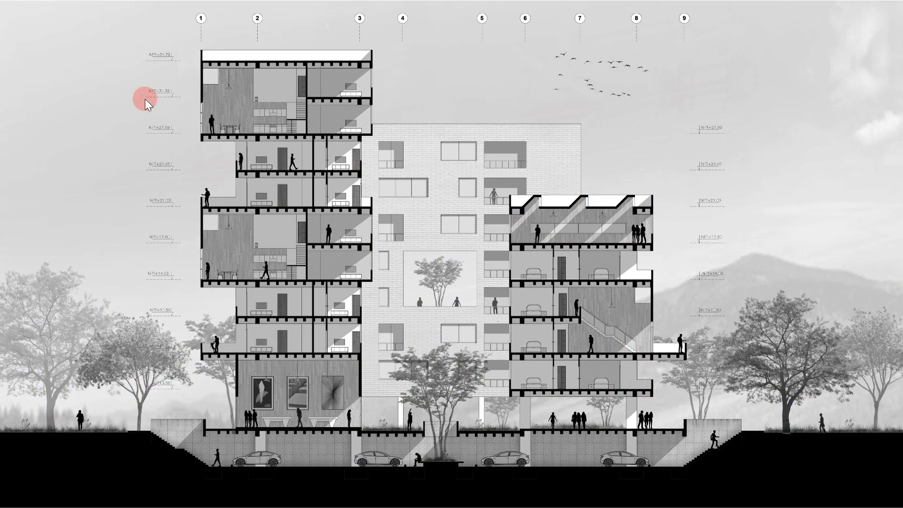
pyautogui.click(895, 7)
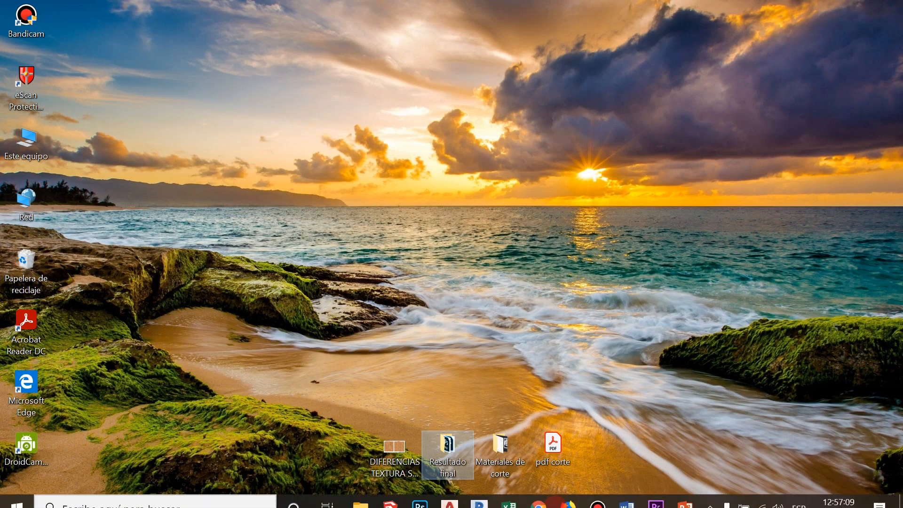
# - Switch back to Photoshop and desaturate the 2.jpg section image to grayscale
pyautogui.click(420, 494)
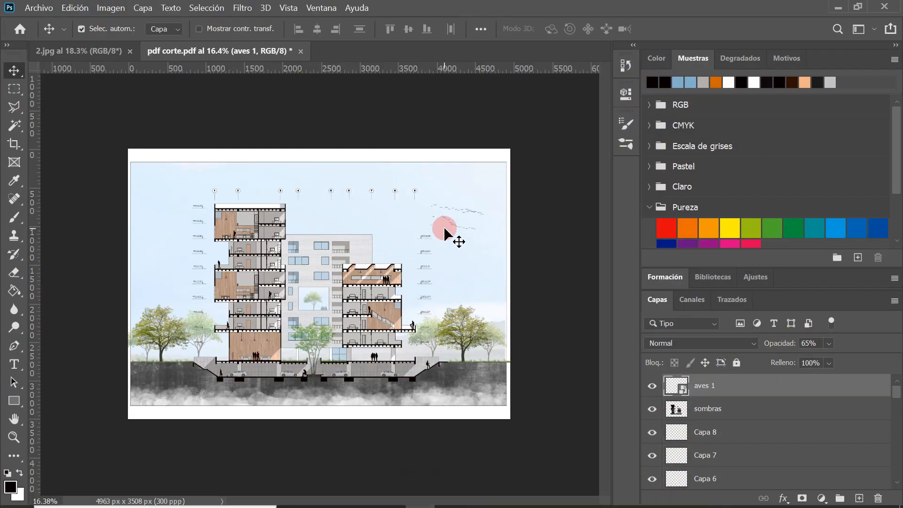
pyautogui.click(90, 49)
pyautogui.scroll(-2, 314, 231)
pyautogui.scroll(1, 467, 284)
pyautogui.scroll(-2, 466, 284)
pyautogui.scroll(1, 465, 285)
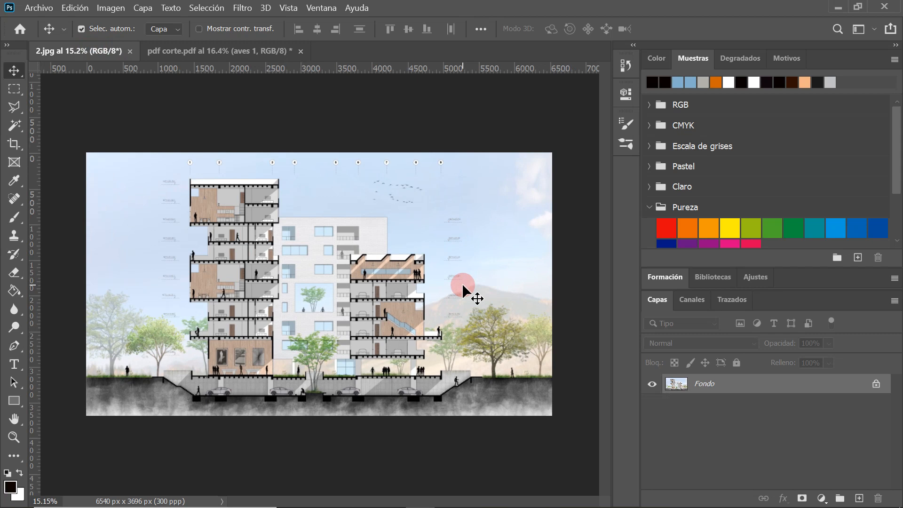
pyautogui.press('ctrl')
pyautogui.hotkey('ctrl', 'shift', 'u')
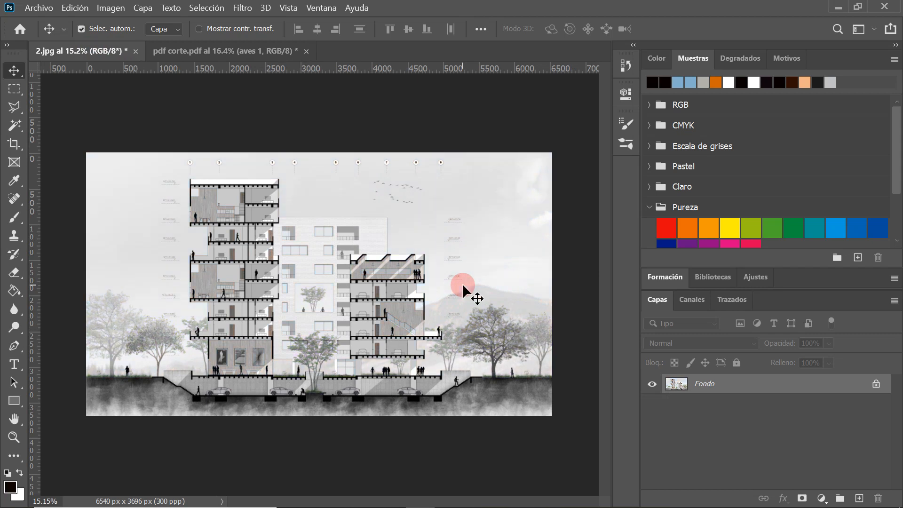
# - Unlock the Fondo background layer of the grayscale section and add a new empty layer above it
pyautogui.scroll(3, 463, 284)
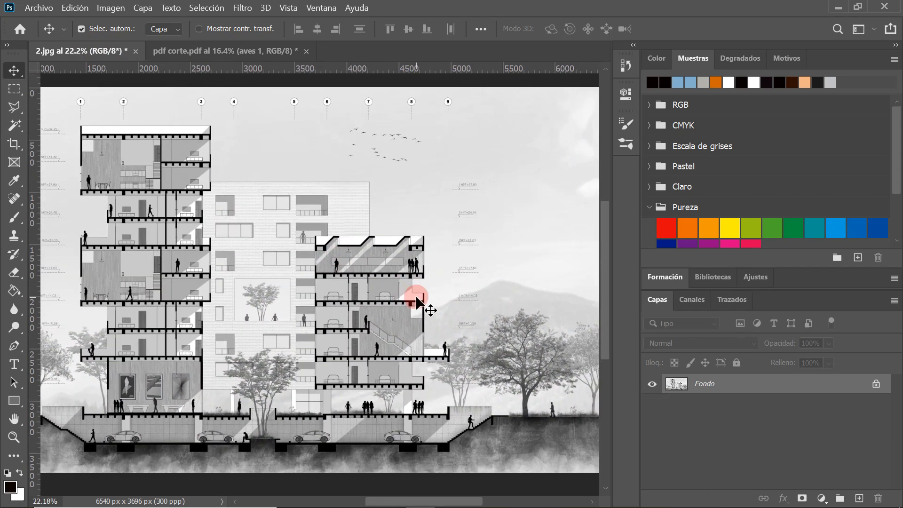
pyautogui.scroll(-2, 419, 301)
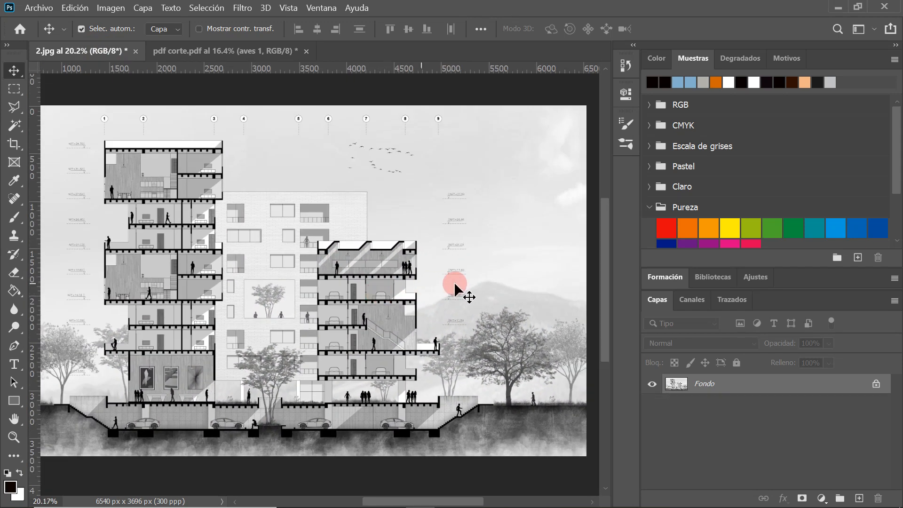
pyautogui.scroll(-1, 395, 298)
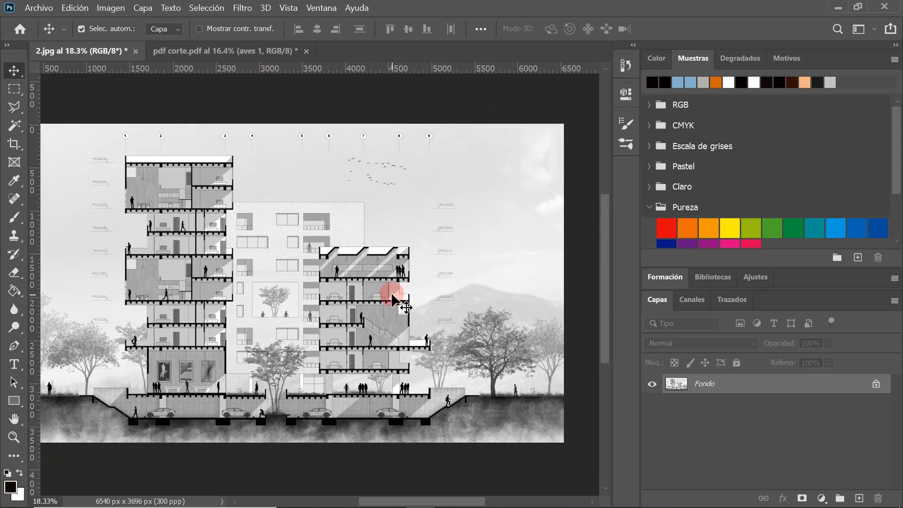
pyautogui.scroll(-1, 391, 292)
pyautogui.scroll(2, 529, 306)
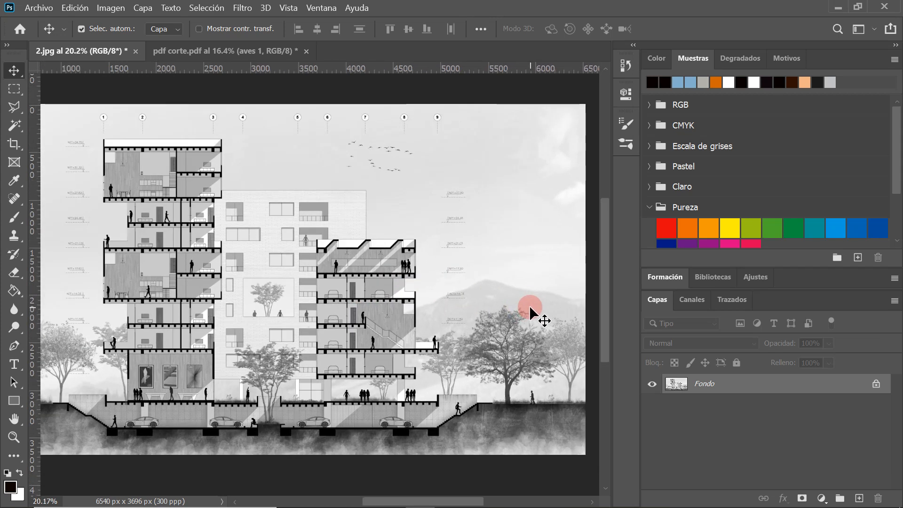
pyautogui.scroll(-2, 292, 324)
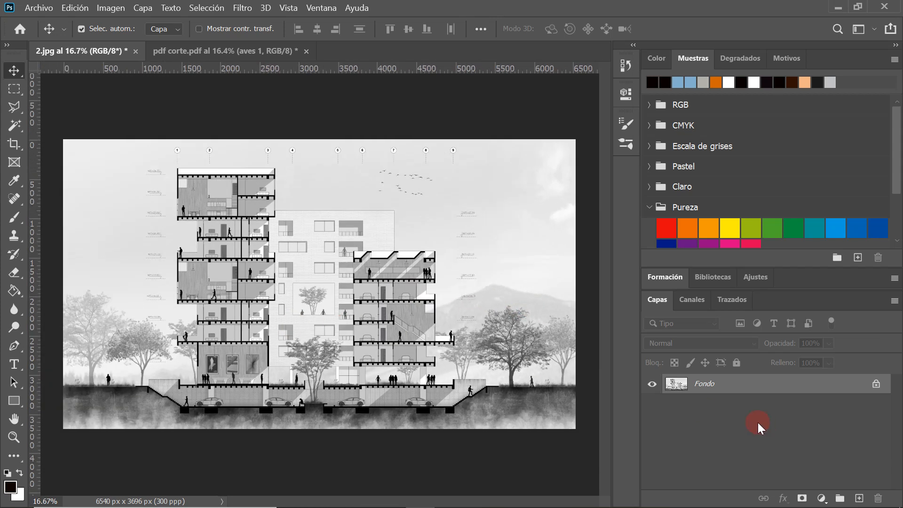
pyautogui.click(876, 384)
pyautogui.click(859, 498)
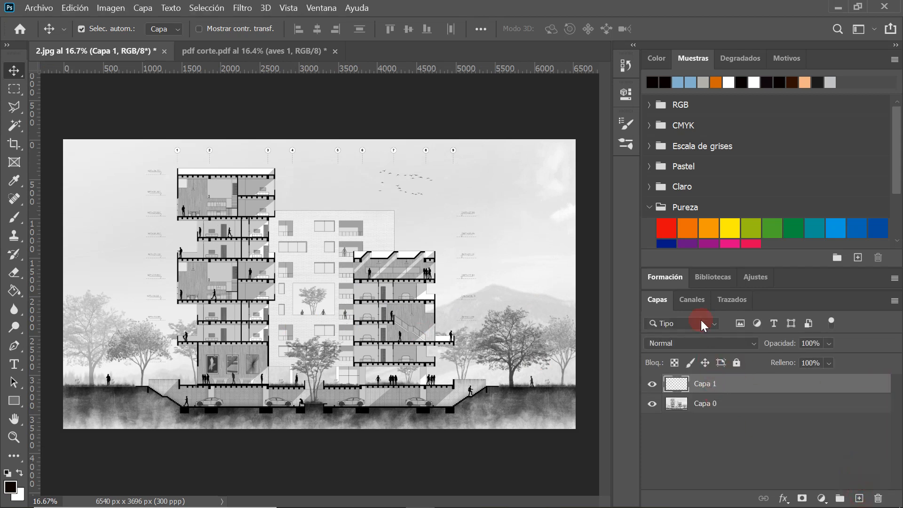
# - Add a Brillo/contraste adjustment layer above Capa 1 and darken the grayscale section slightly with it
pyautogui.click(682, 298)
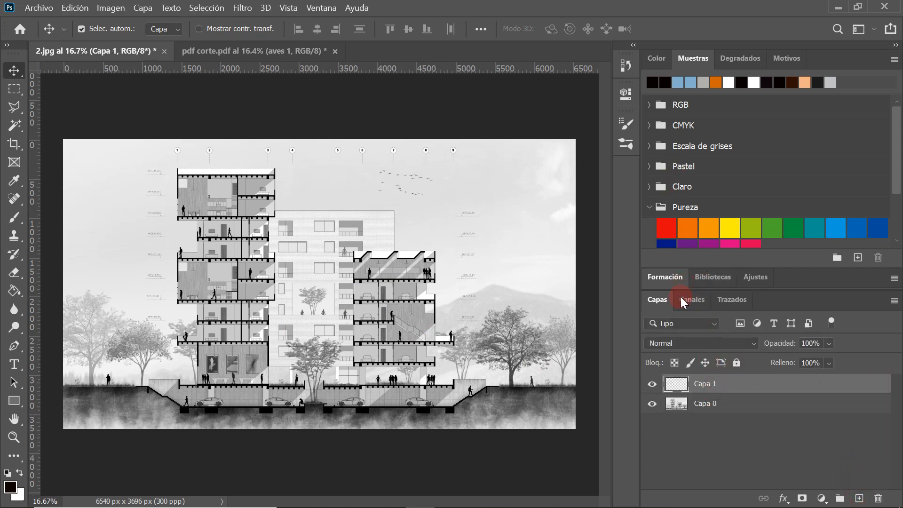
pyautogui.click(712, 280)
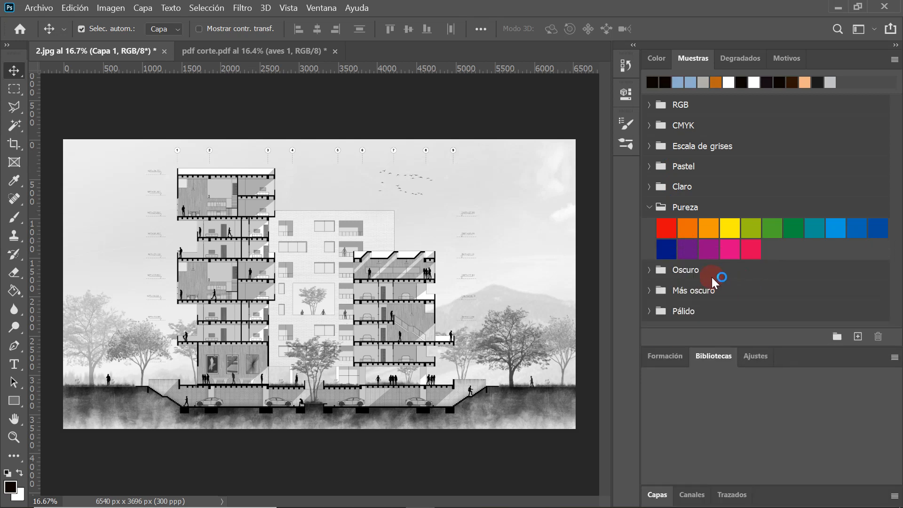
pyautogui.click(673, 350)
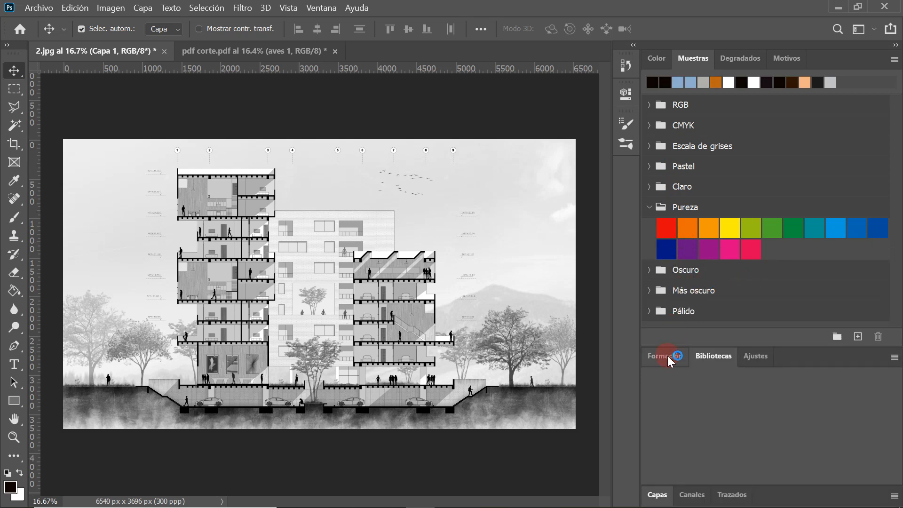
pyautogui.click(750, 355)
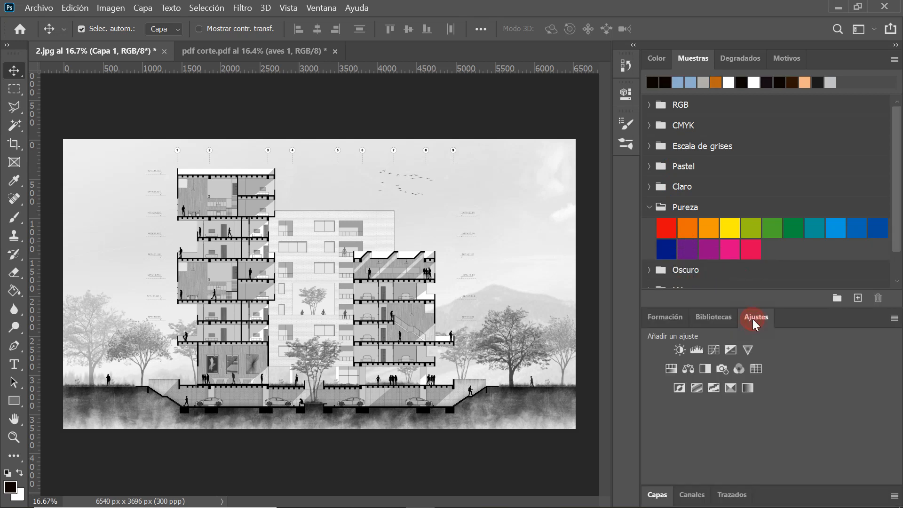
pyautogui.click(680, 348)
pyautogui.moveTo(506, 174); pyautogui.dragTo(500, 183)
pyautogui.click(554, 123)
pyautogui.click(585, 89)
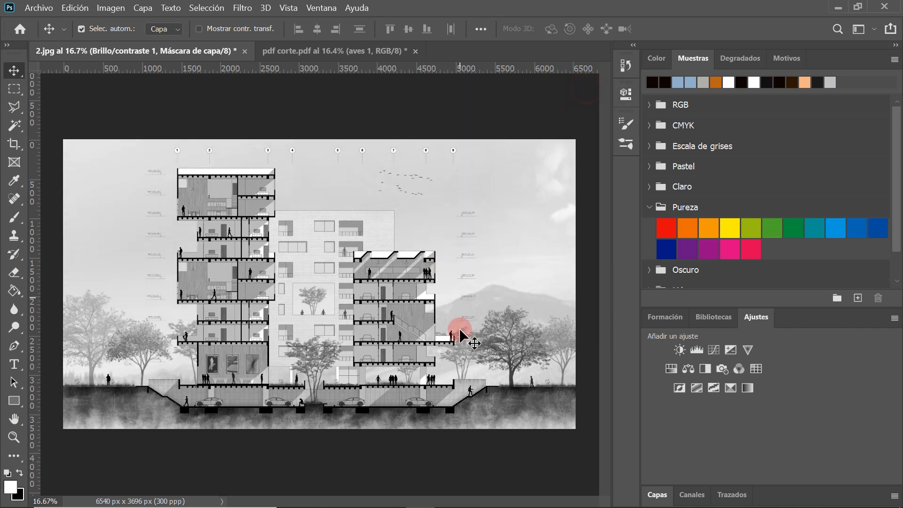
# - Examine the adjusted grayscale section up close, checking the building, trees, mountain and ground
pyautogui.scroll(5, 460, 351)
pyautogui.scroll(-3, 410, 378)
pyautogui.scroll(2, 183, 310)
pyautogui.scroll(-2, 192, 312)
pyautogui.scroll(2, 468, 342)
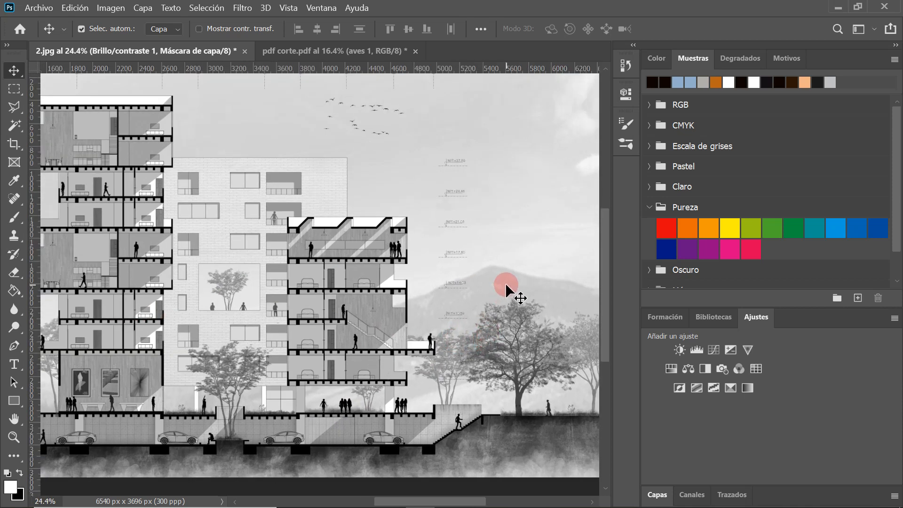
# - Minimize Photoshop and open the image 2 NEGRO from the Resultado final folder
pyautogui.click(838, 7)
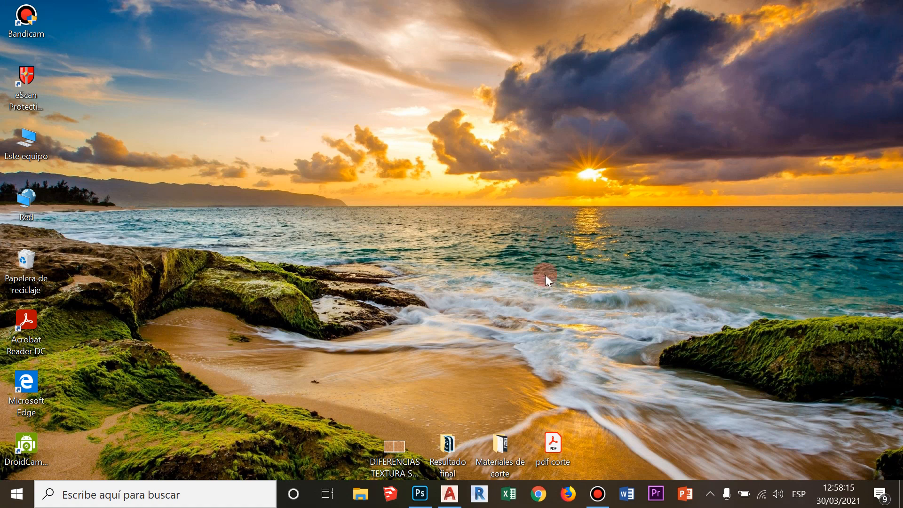
pyautogui.doubleClick(453, 445)
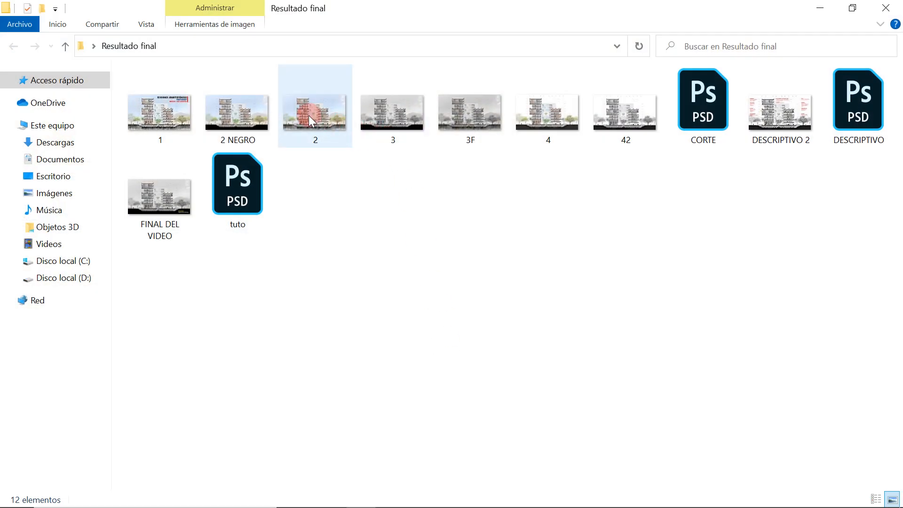
pyautogui.doubleClick(257, 116)
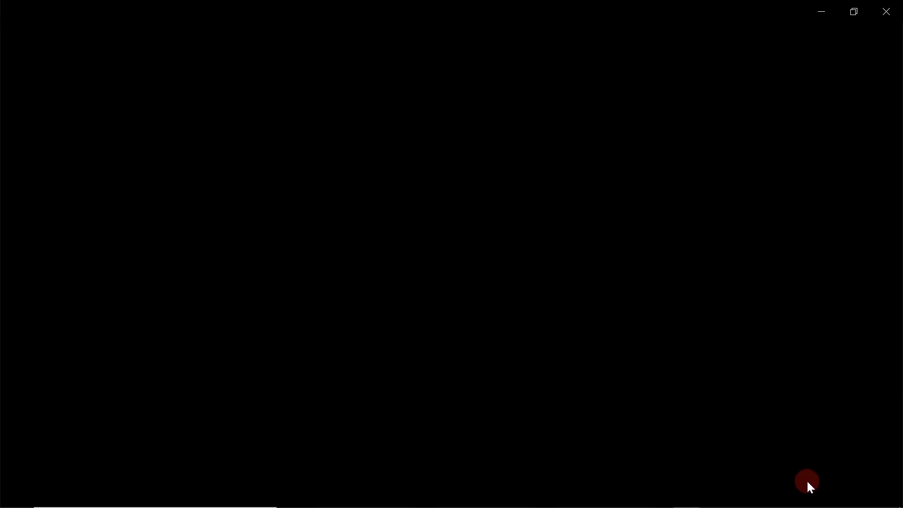